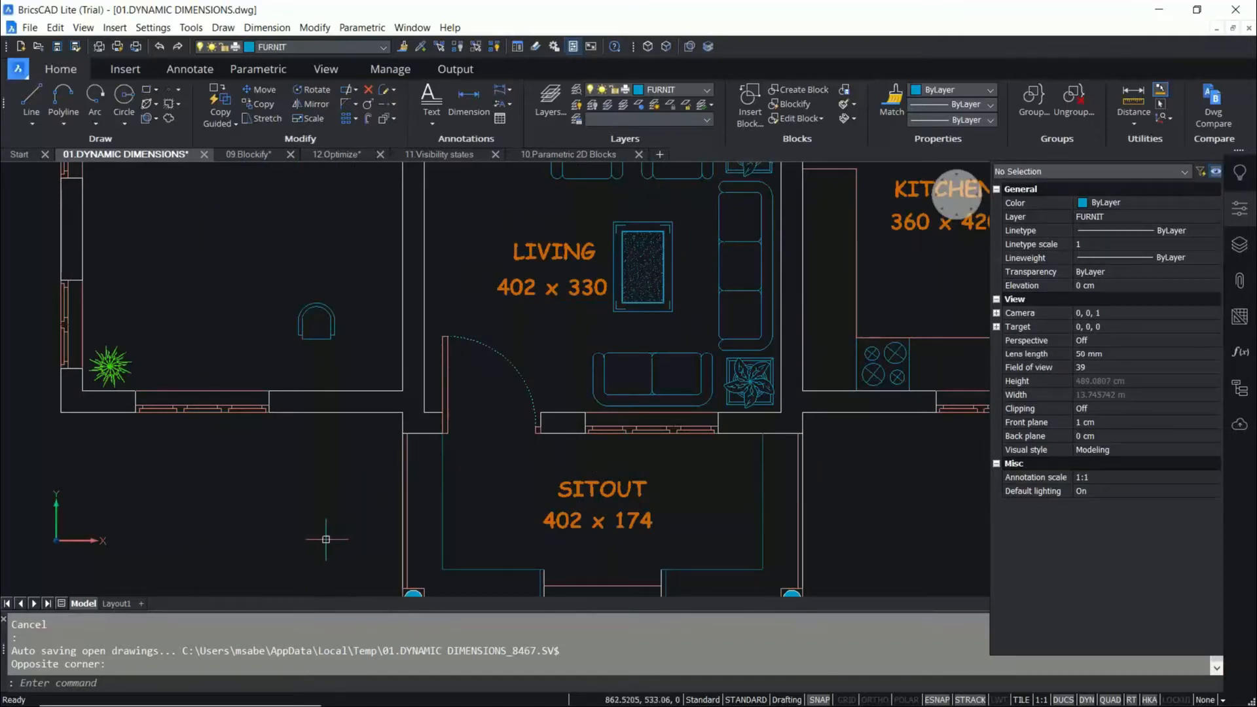
Draw a line 120 cm long at 45 degrees, starting below the chair in the room beside the living room.
scroll(320, 521, "up", 1)
scroll(320, 521, "down", 1)
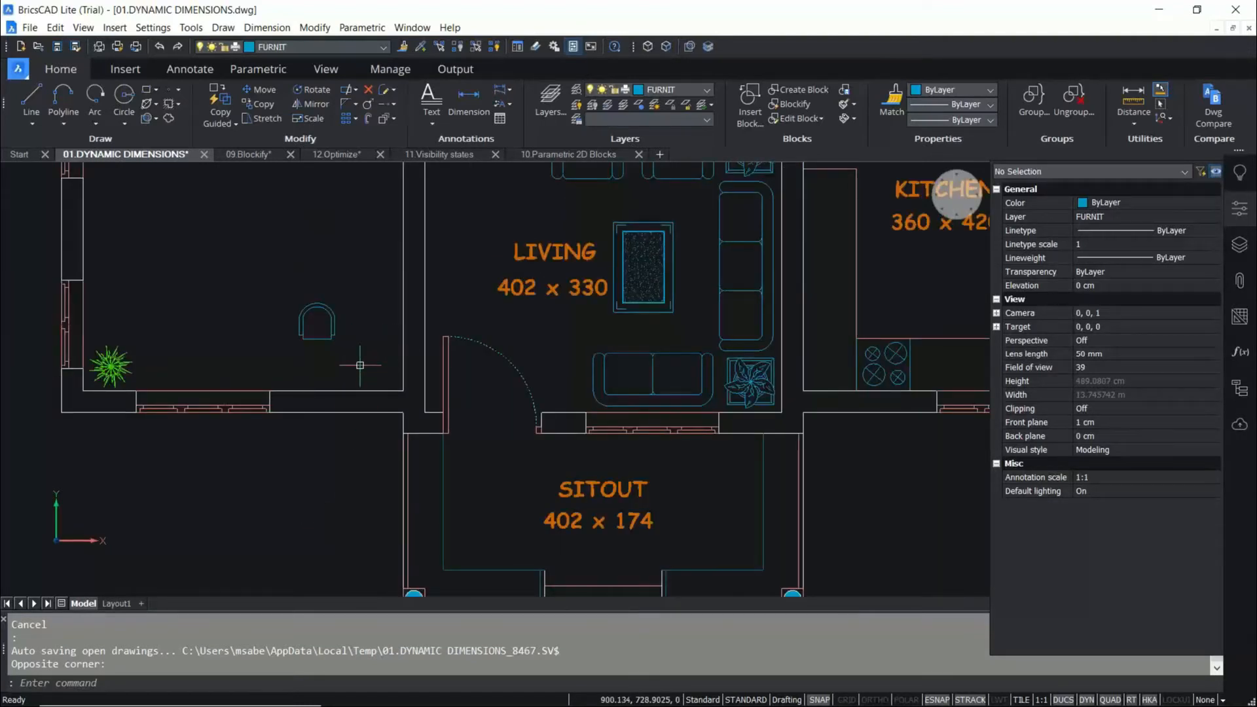
scroll(341, 379, "up", 2)
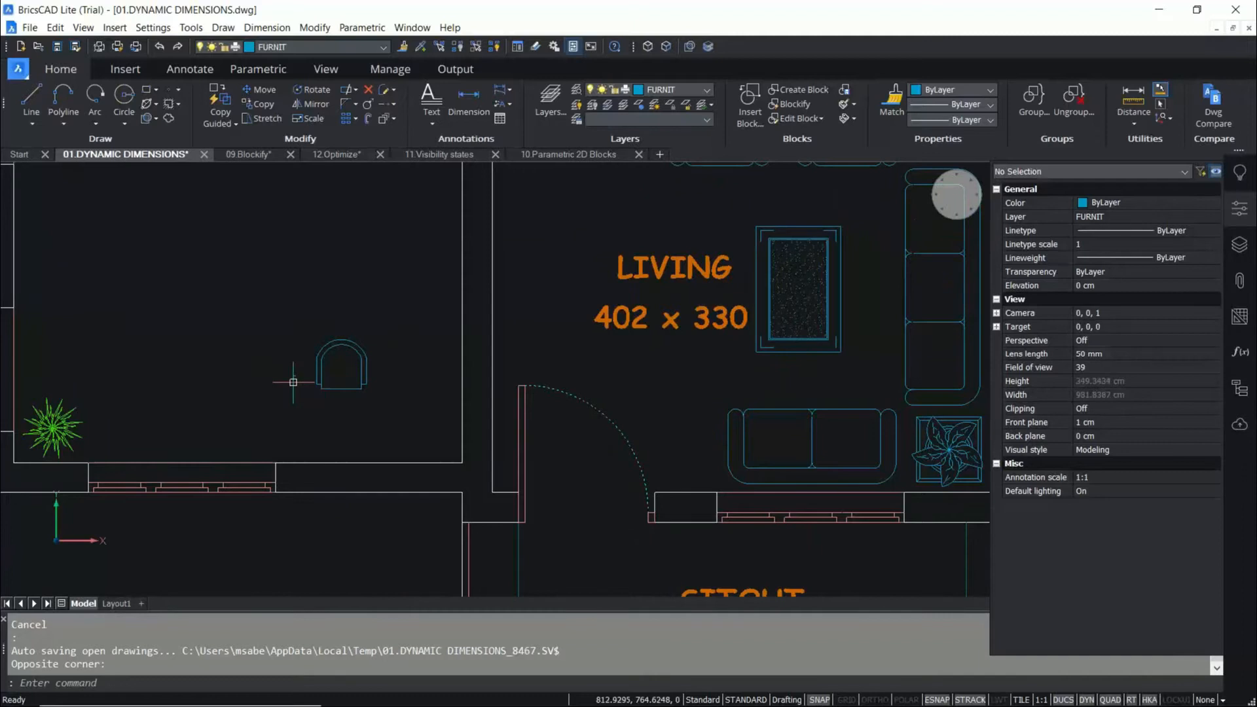
left_click(34, 116)
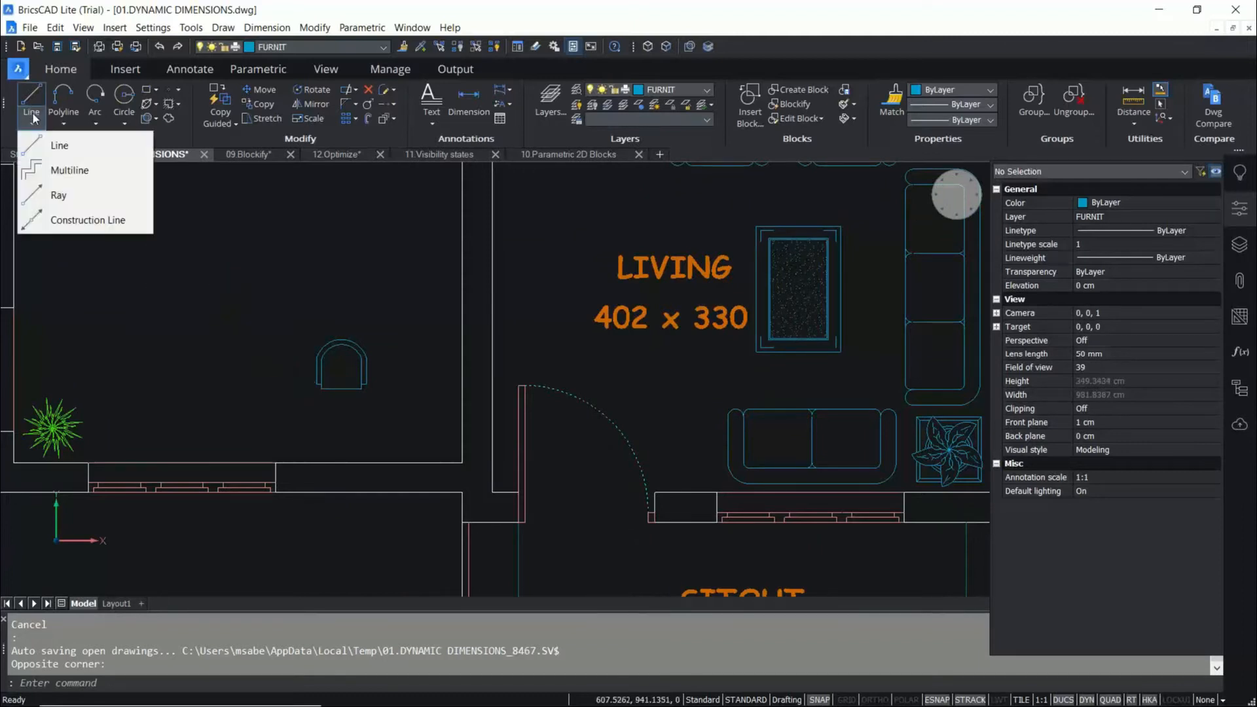
left_click(36, 140)
scroll(312, 442, "up", 1)
scroll(312, 442, "up", 1)
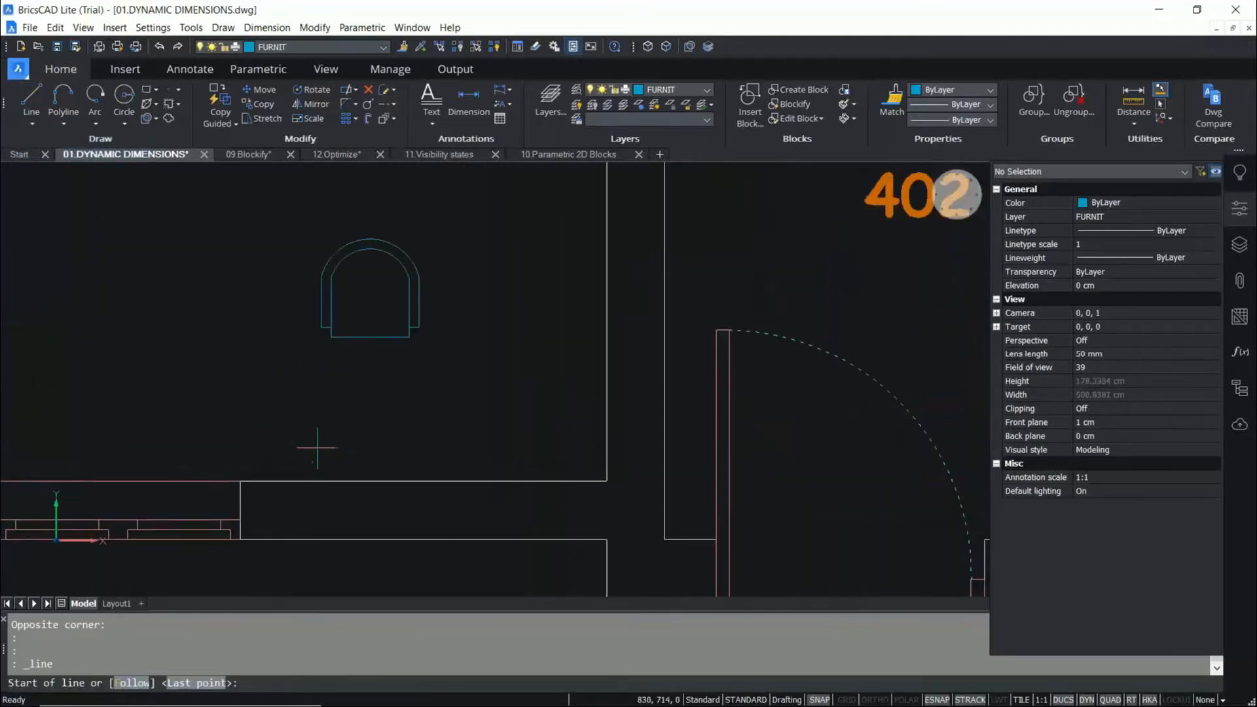
left_click(300, 426)
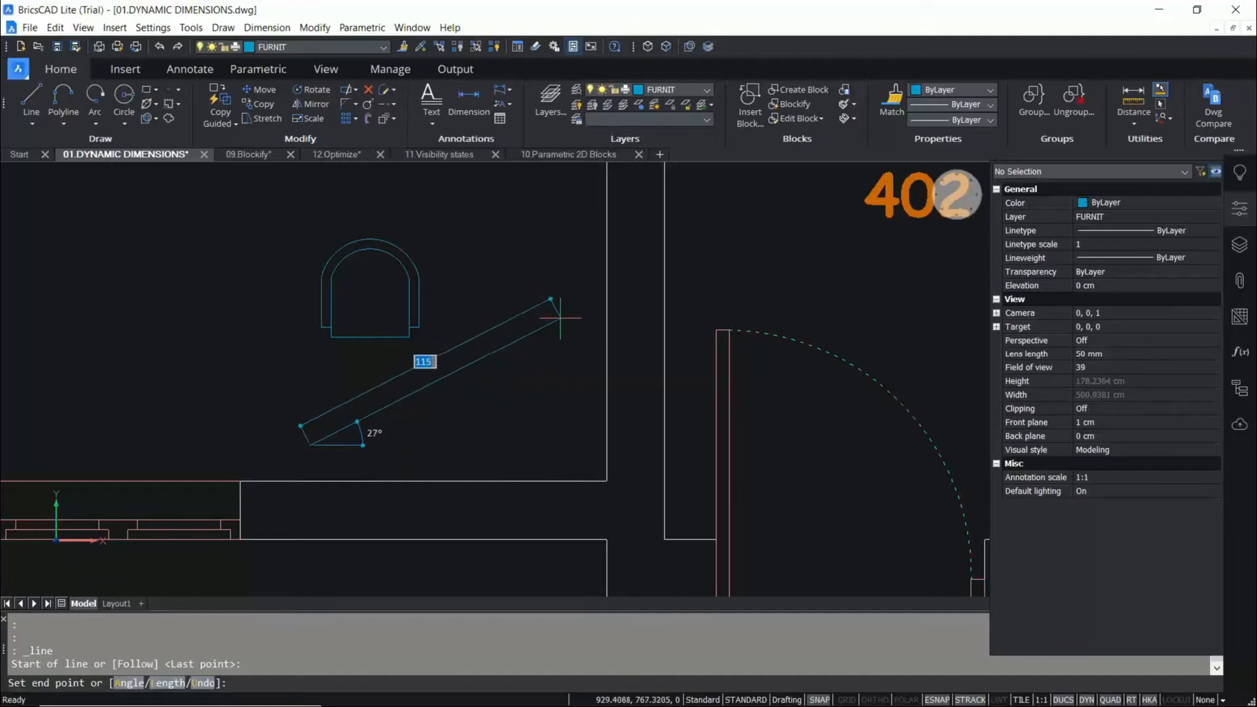
type("120")
key("Tab")
type("4")
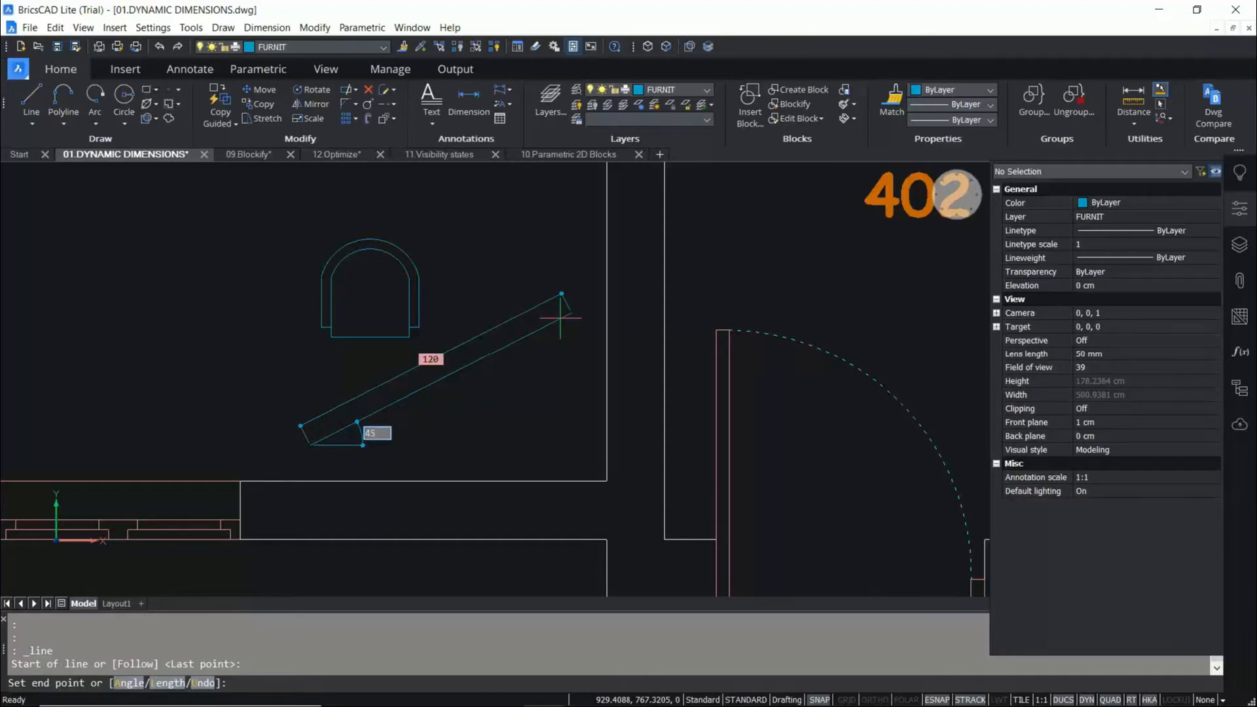
type("5")
key("Return")
key("Return")
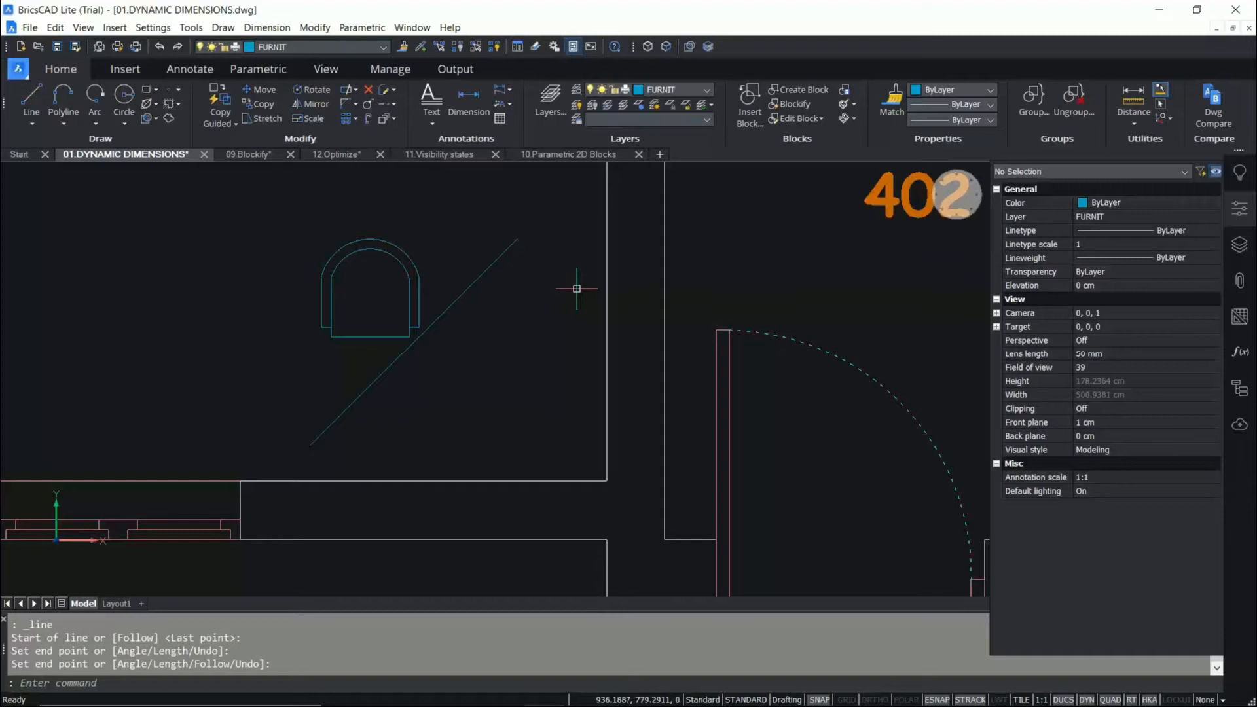
Erase the diagonal line beside the chair.
left_click(465, 291)
type("E")
key("Return")
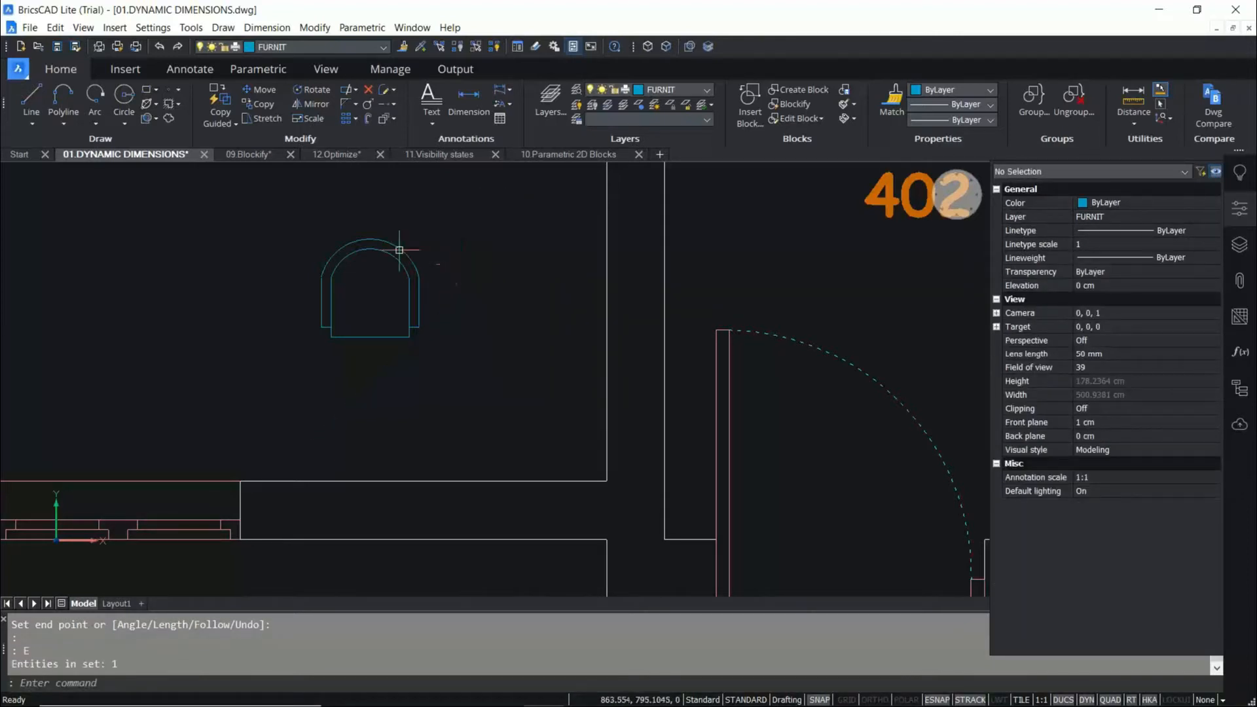
Draw a 120 by 45 cm rectangle for a desk between the chair and the room's lower wall.
scroll(375, 463, "down", 5)
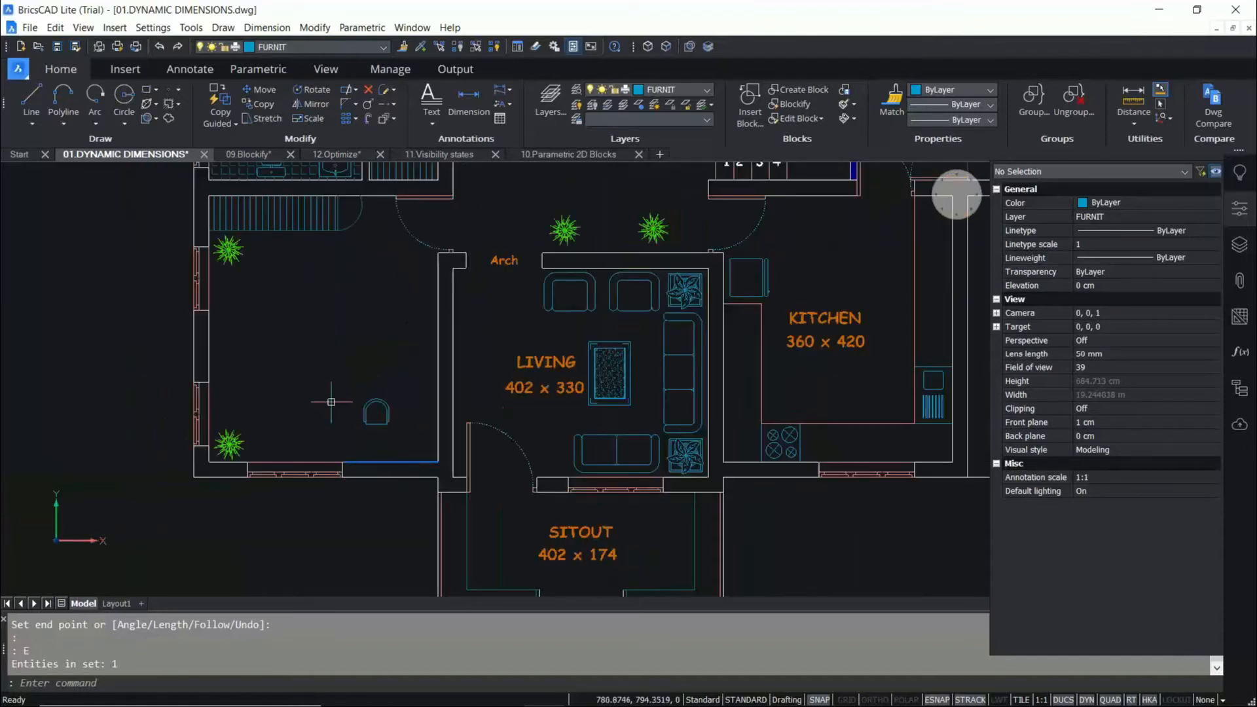
middle_click_drag(332, 402, 332, 442)
scroll(356, 547, "up", 3)
scroll(355, 546, "up", 1)
middle_click_drag(427, 362, 418, 413)
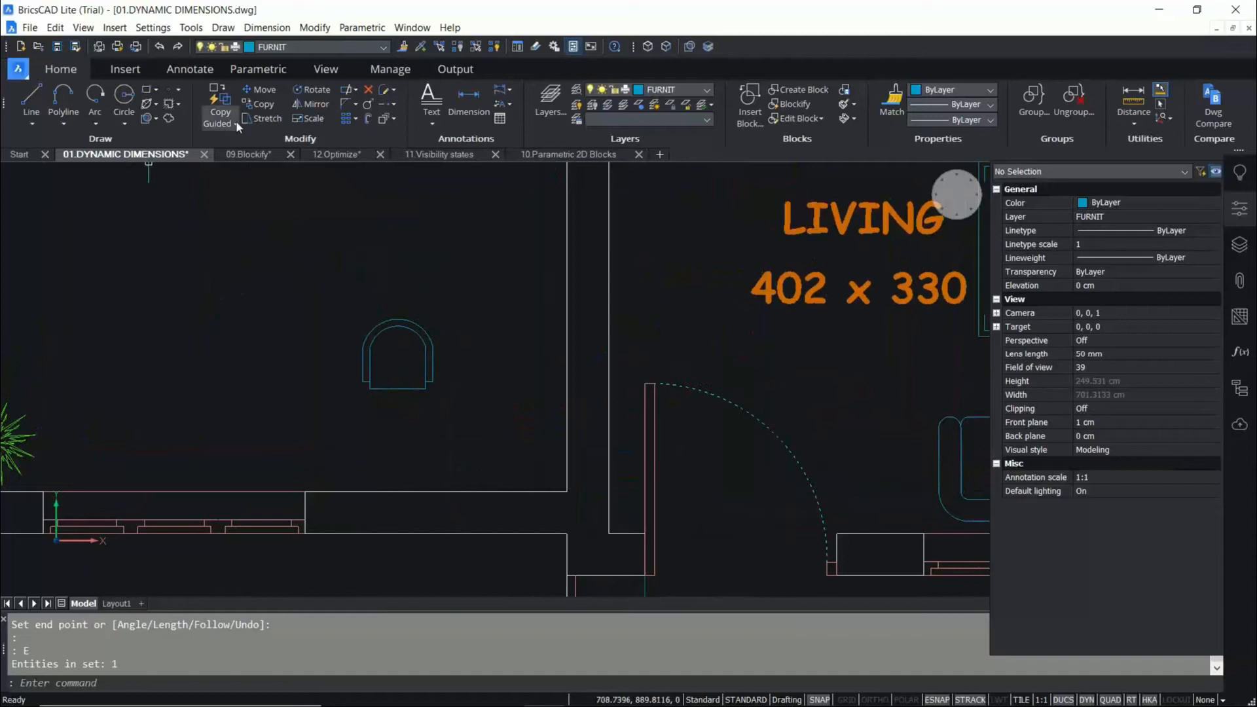
left_click(157, 92)
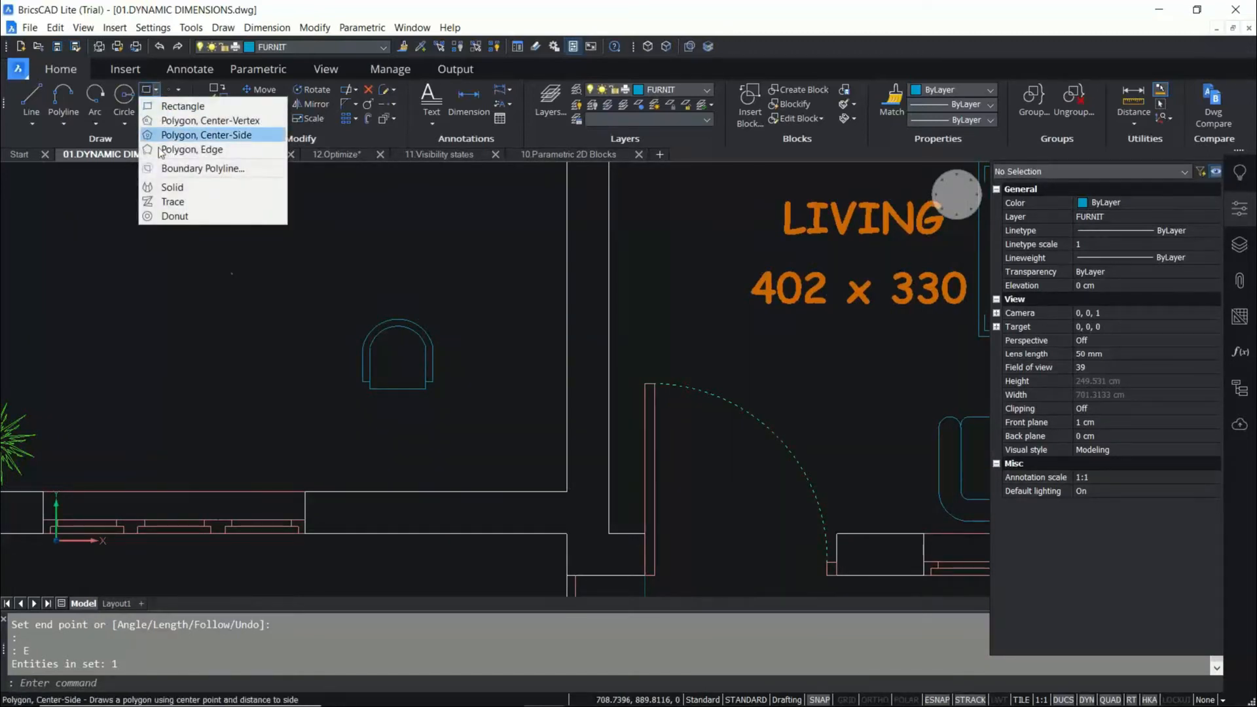
left_click(165, 106)
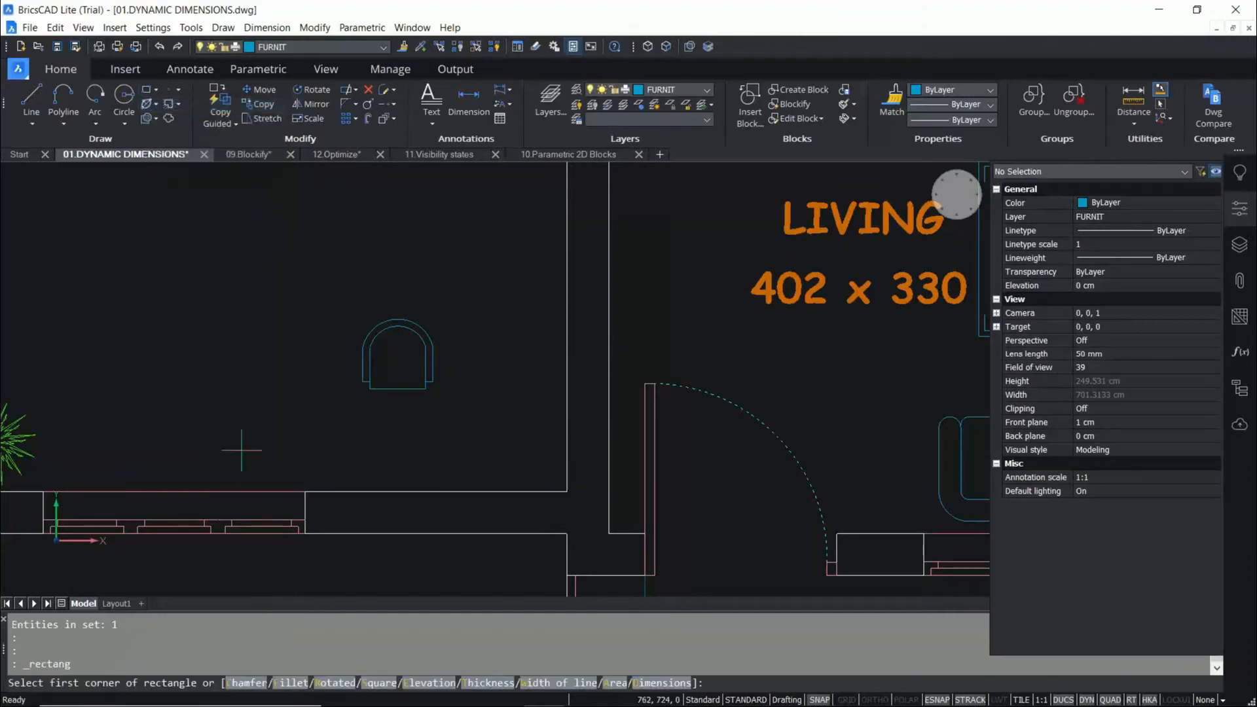
left_click(304, 478)
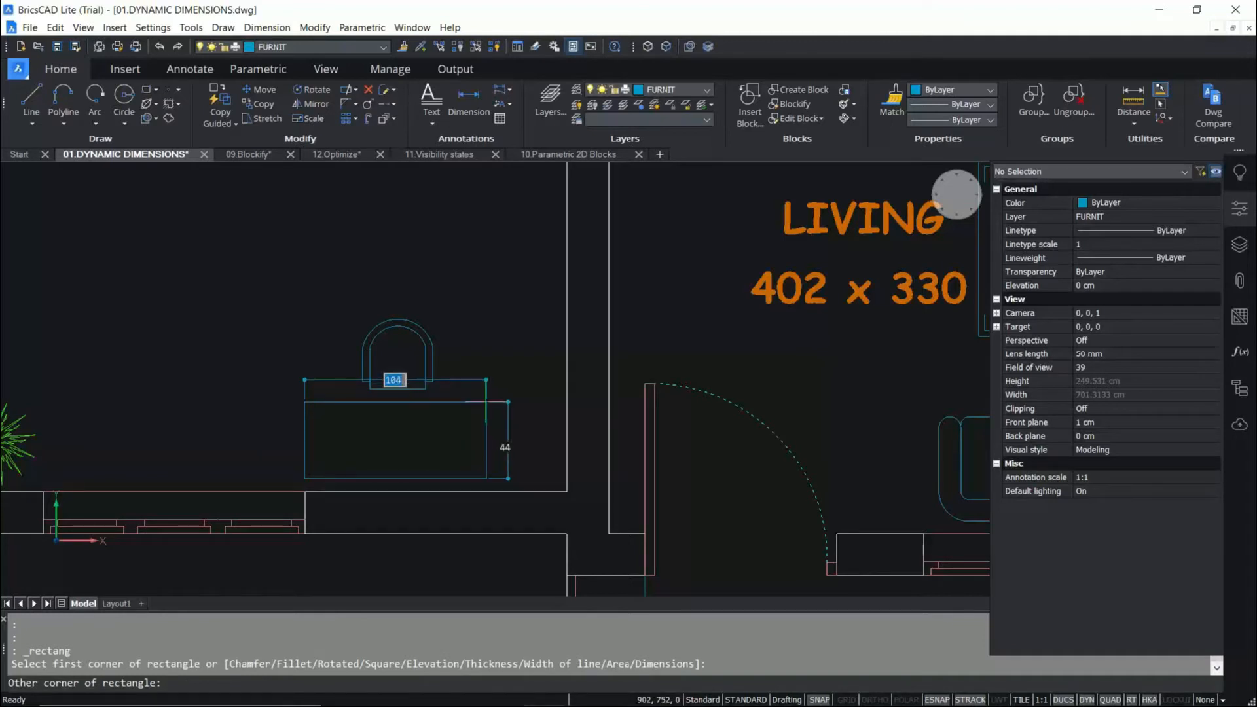
type("12")
key("Tab")
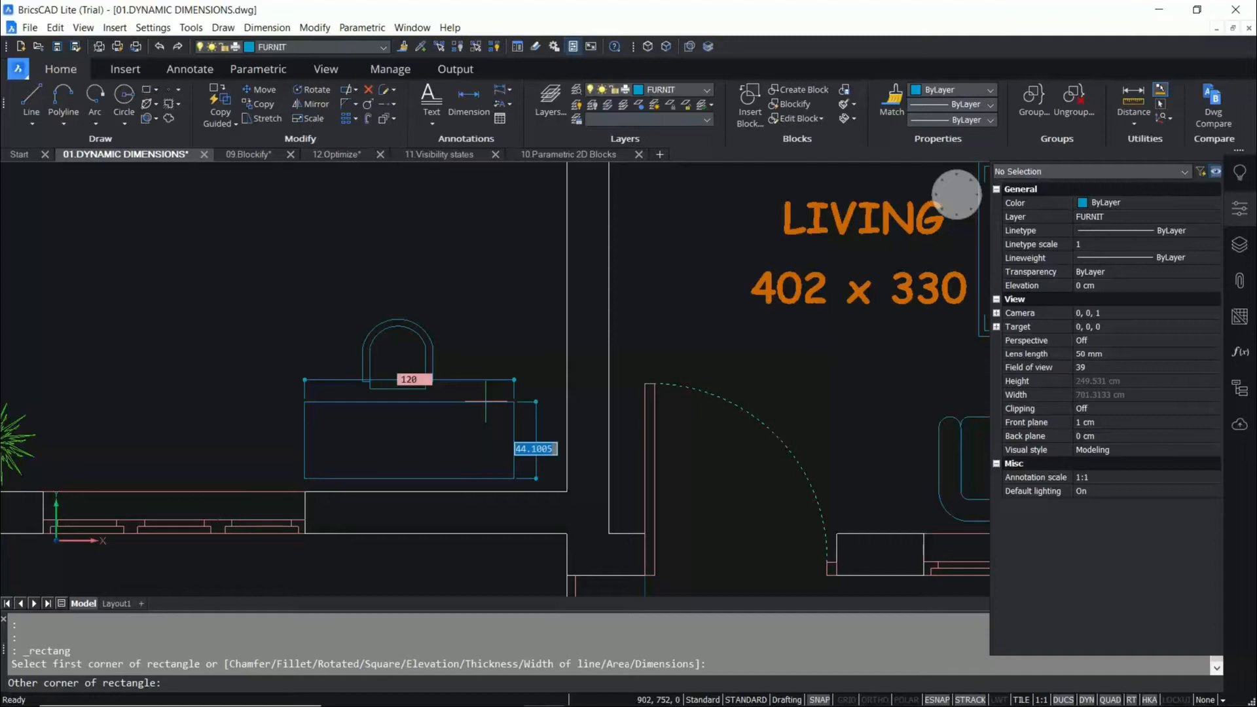
type("45")
key("Return")
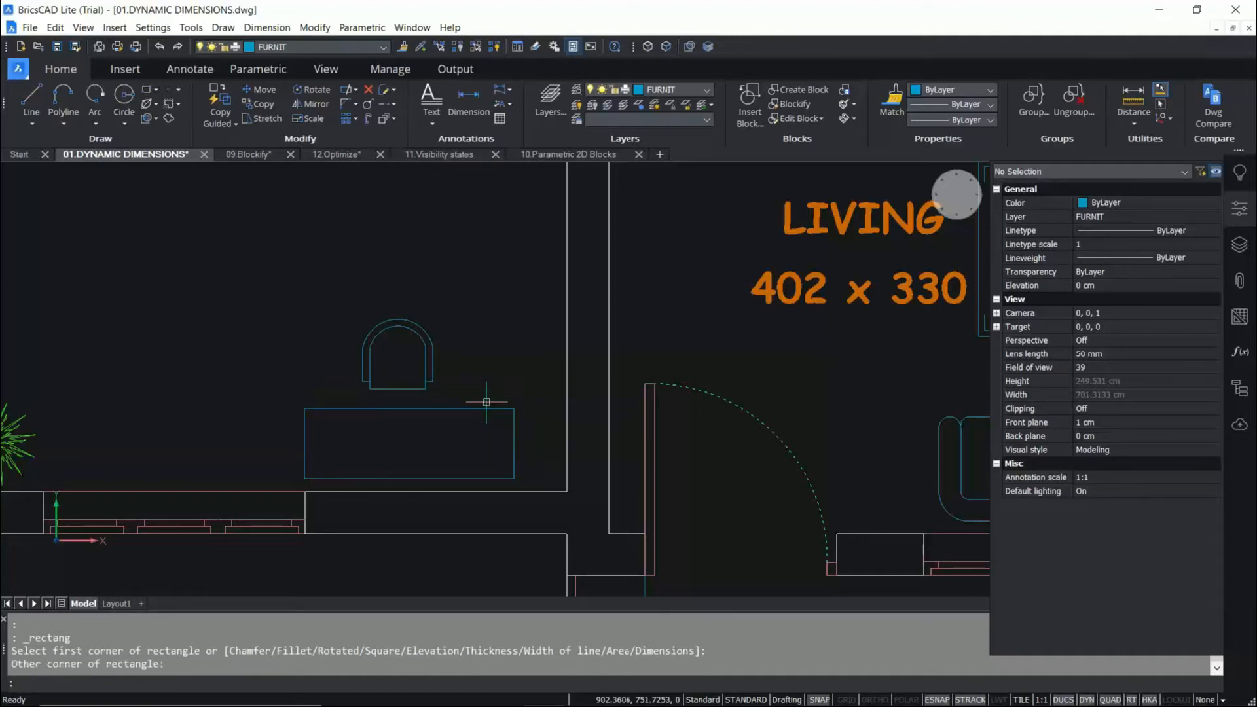
scroll(419, 437, "up", 2)
scroll(380, 451, "down", 2)
scroll(364, 451, "down", 3)
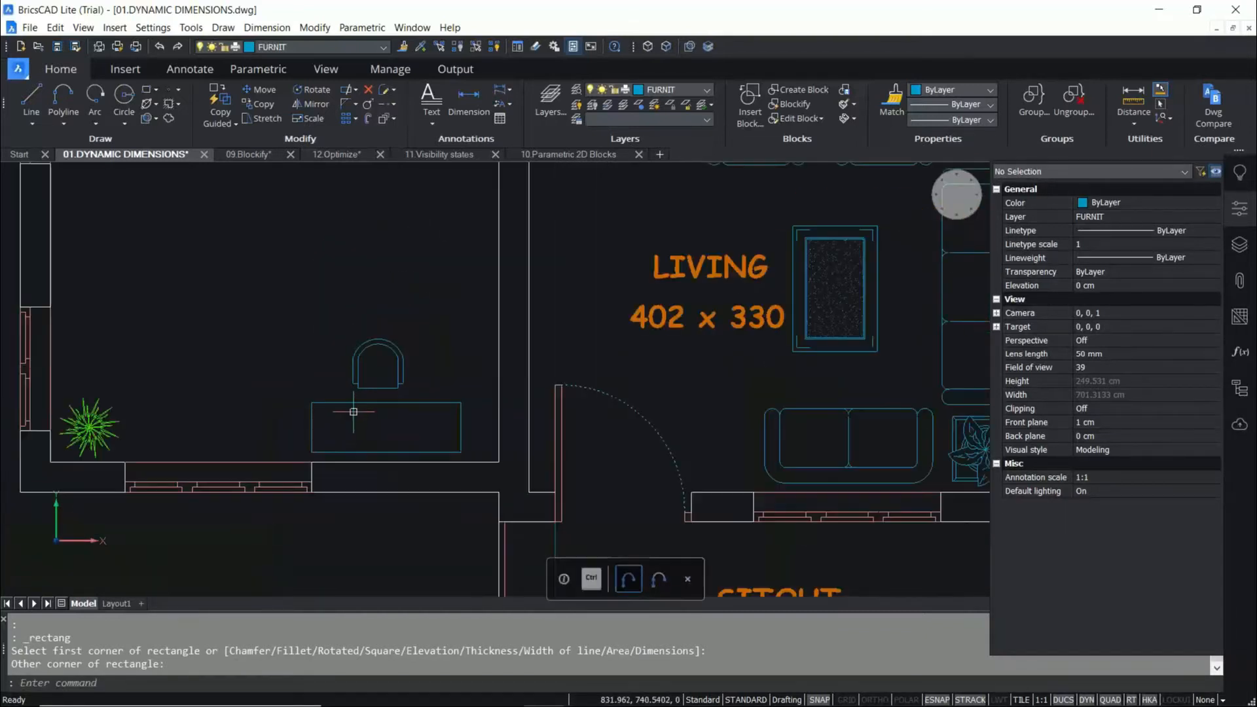
scroll(409, 371, "up", 1)
scroll(408, 372, "down", 1)
scroll(402, 370, "up", 2)
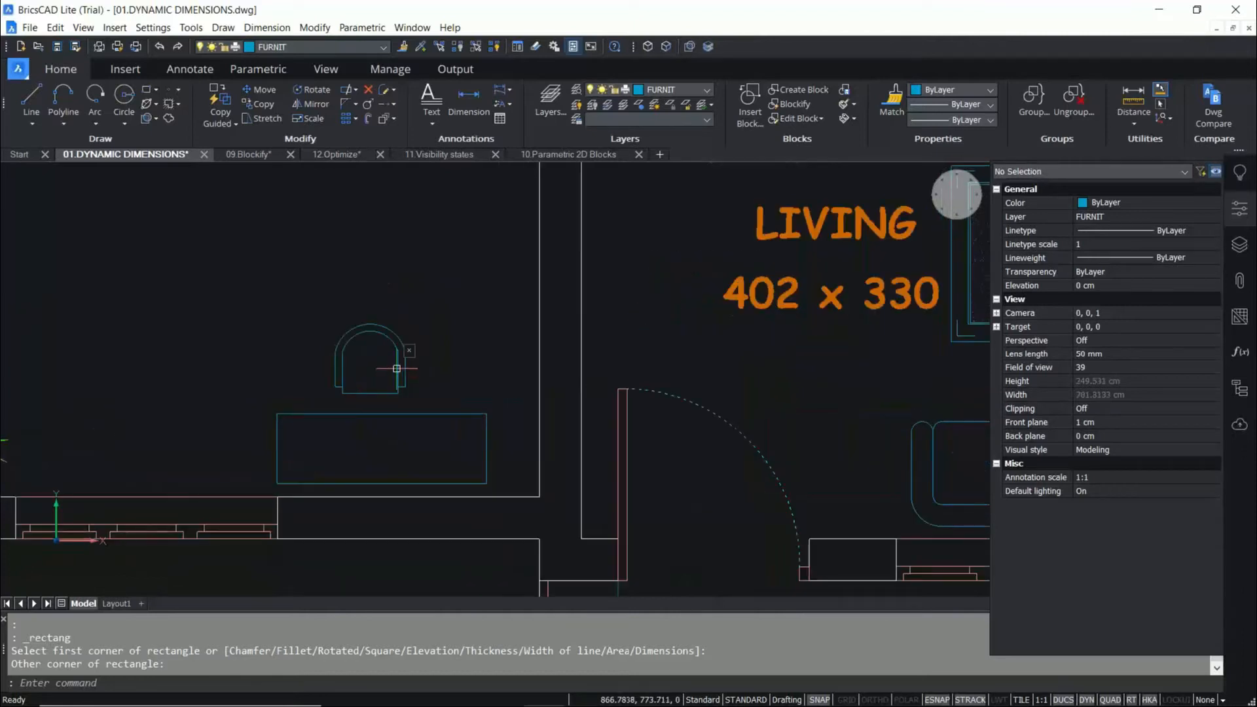
scroll(396, 337, "up", 1)
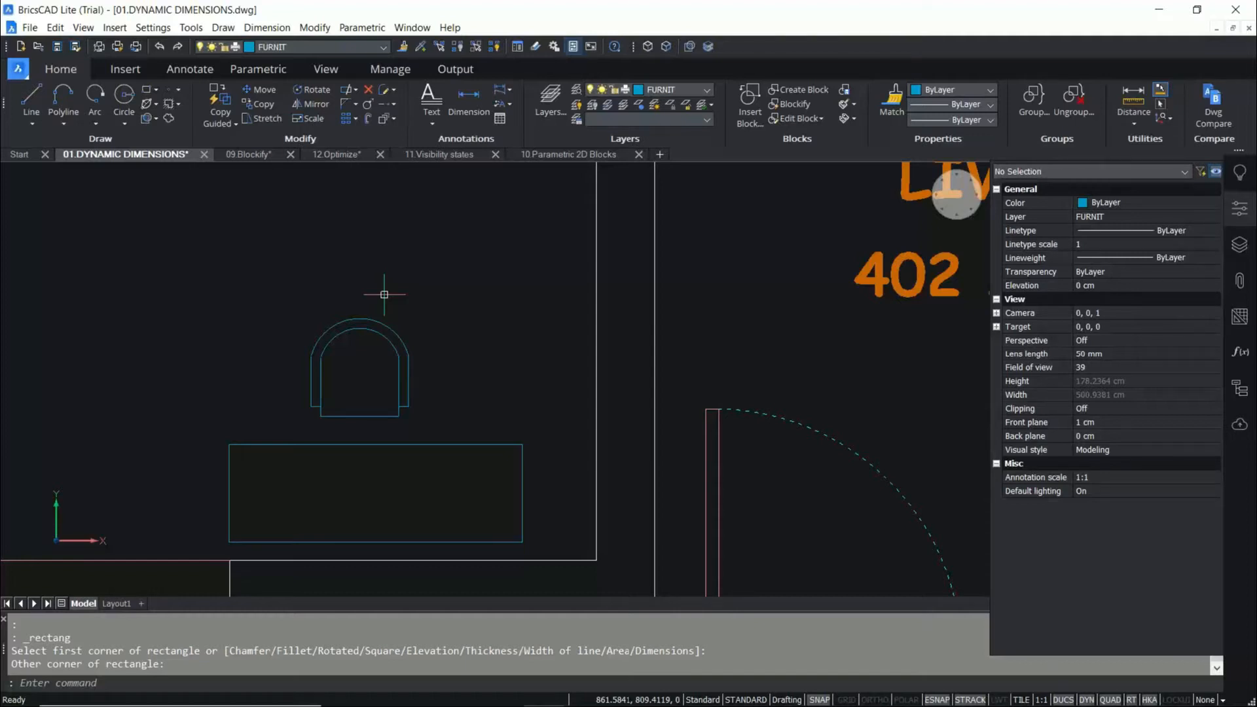
scroll(492, 293, "down", 3)
scroll(552, 429, "up", 3)
middle_click_drag(496, 359, 504, 429)
scroll(496, 398, "up", 2)
scroll(484, 413, "down", 2)
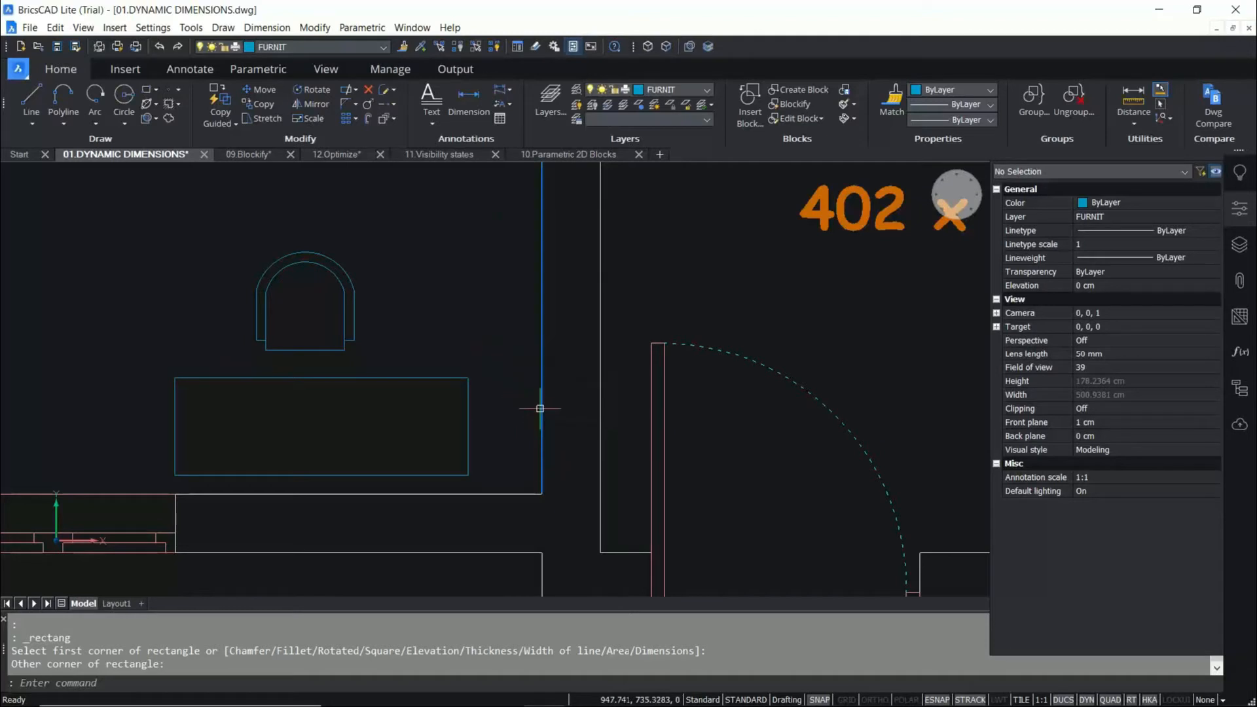
Set the dynamic distance between the desk rectangle's right edge and the adjacent vertical wall line to 10 cm.
key("Escape")
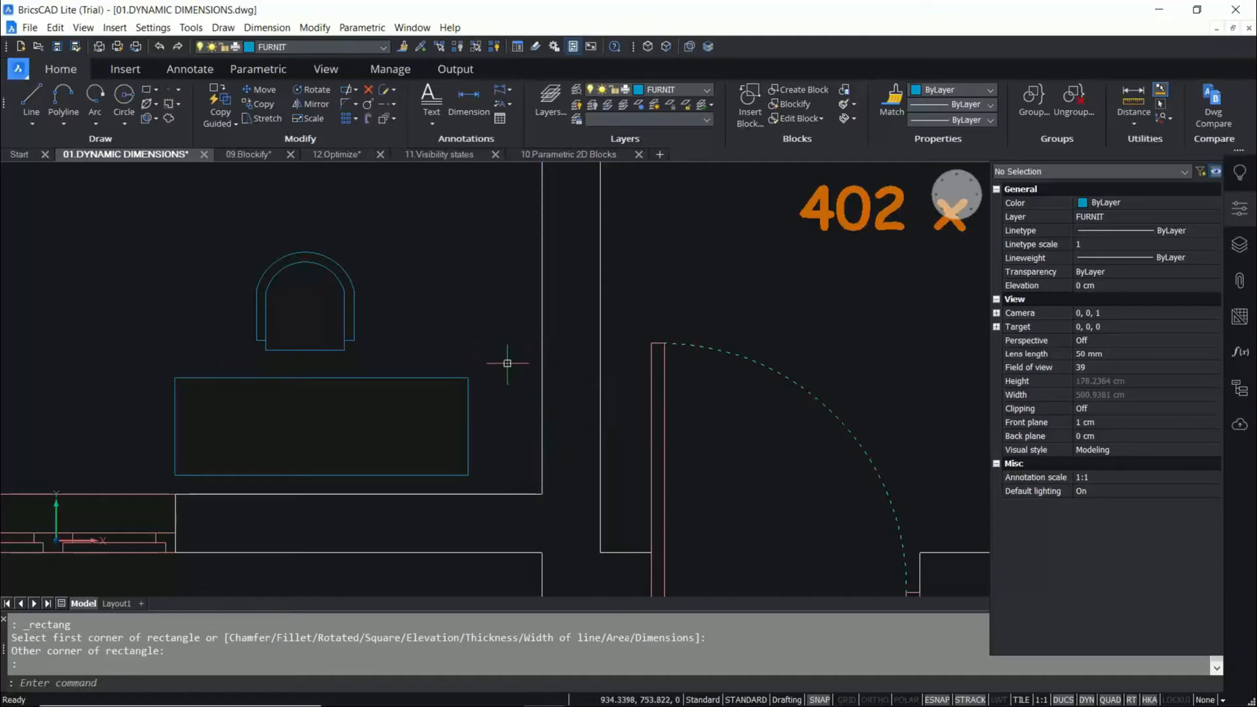
left_click(542, 397)
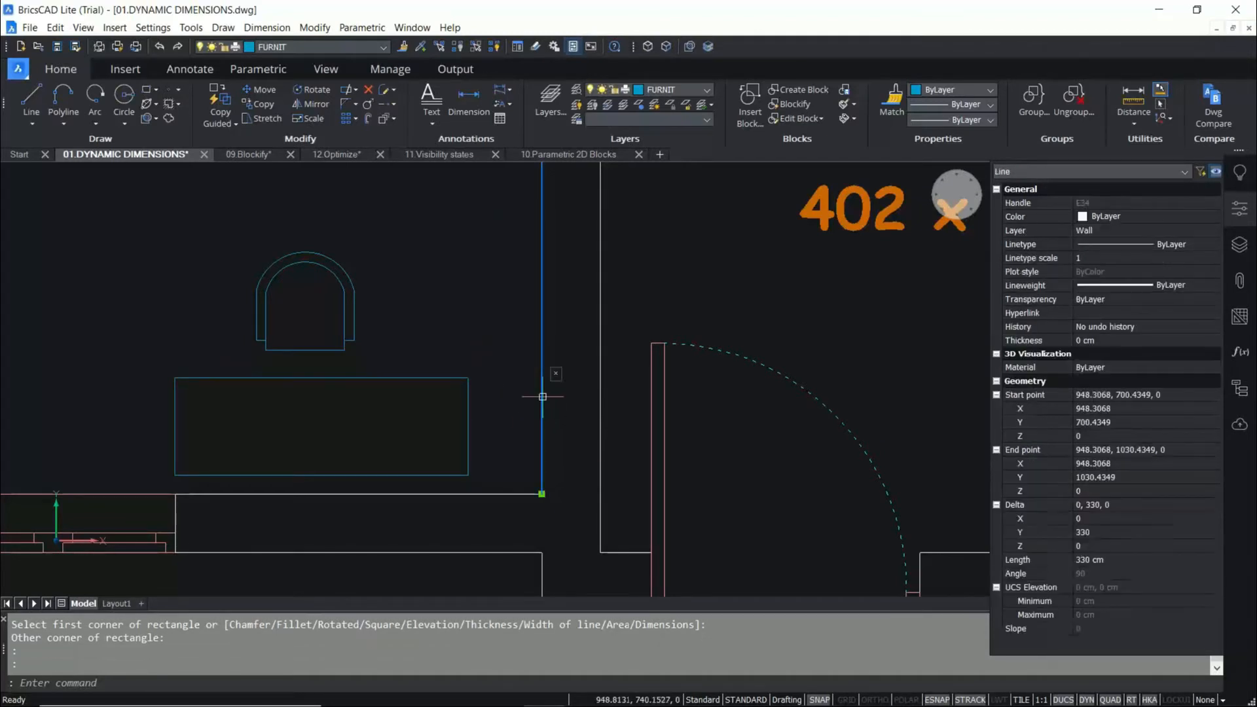
left_click(466, 416)
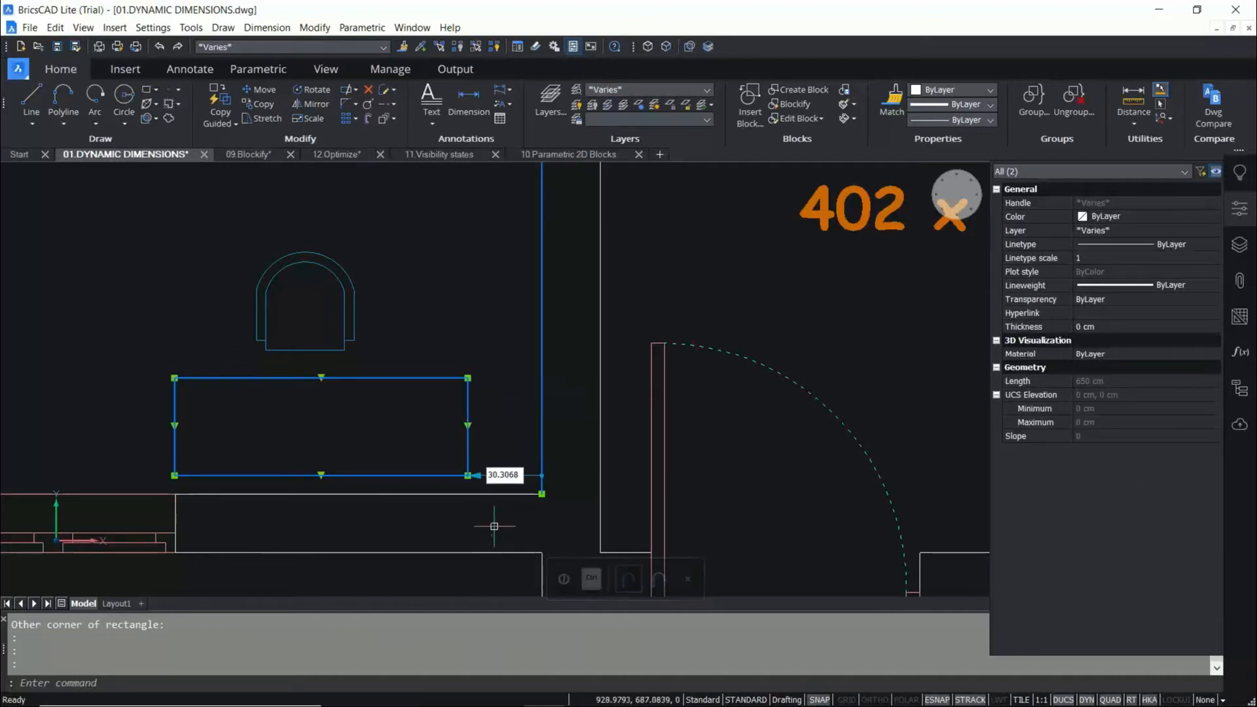
scroll(494, 517, "up", 3)
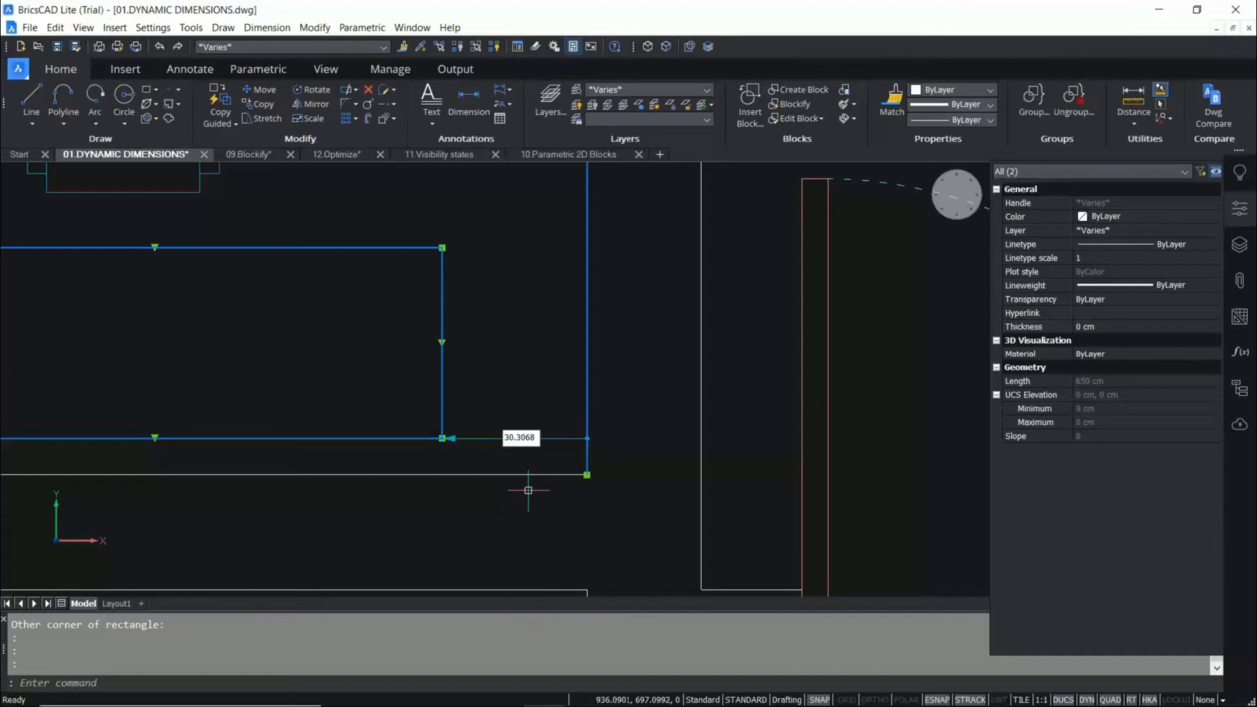
type("1")
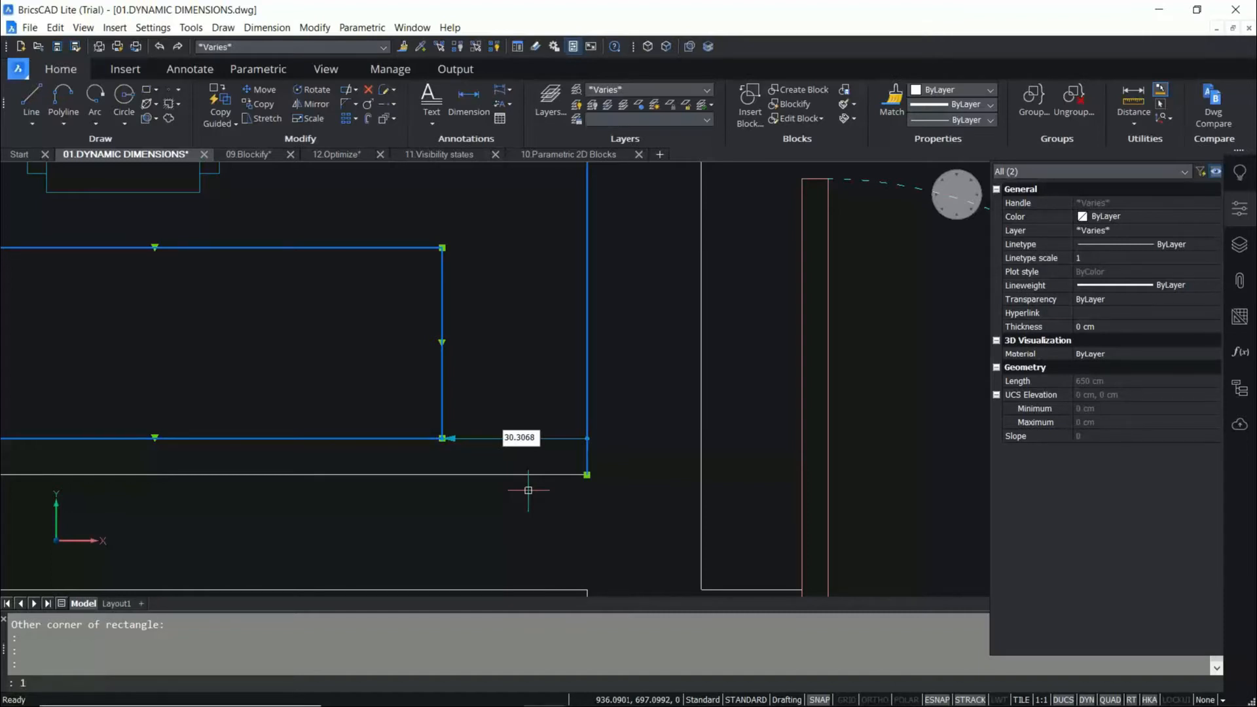
left_click(525, 440)
type("10")
key("Return")
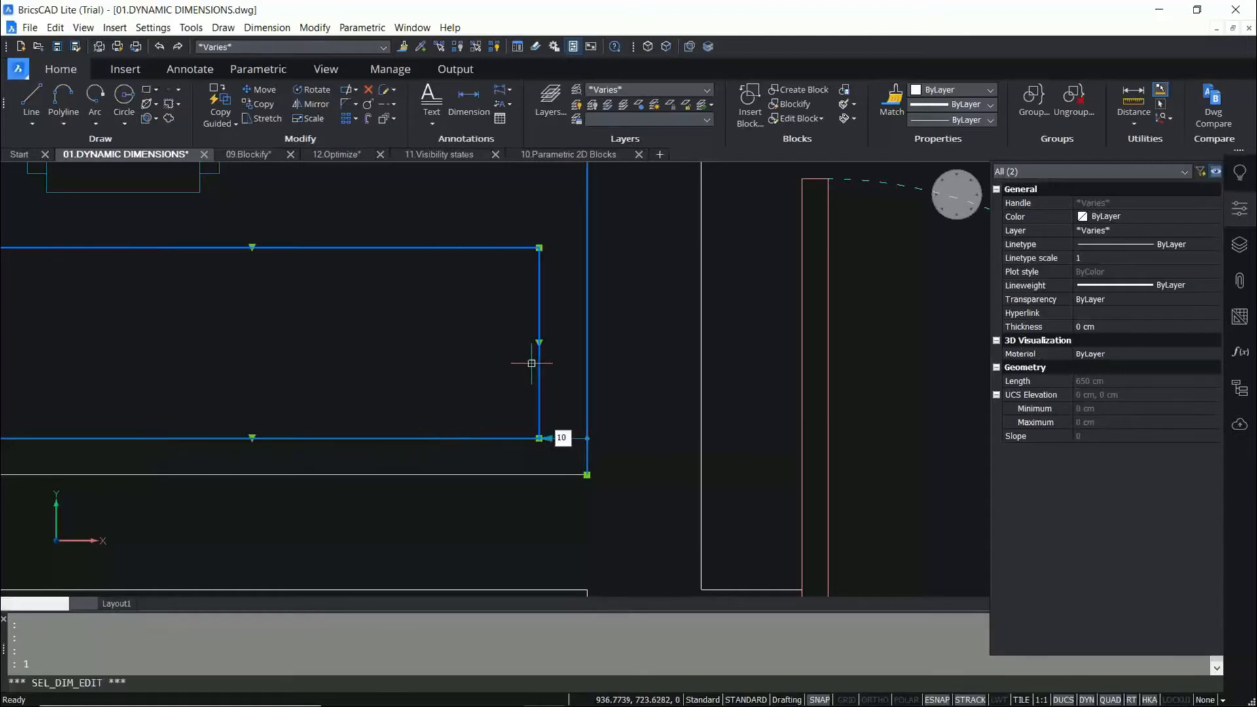
scroll(696, 345, "down", 2)
scroll(610, 323, "up", 1)
scroll(589, 328, "down", 1)
key("Escape")
key("Escape")
Set the dynamic distance between the desk rectangle's lower edge and the horizontal wall line below it to 10 cm.
scroll(481, 390, "up", 1)
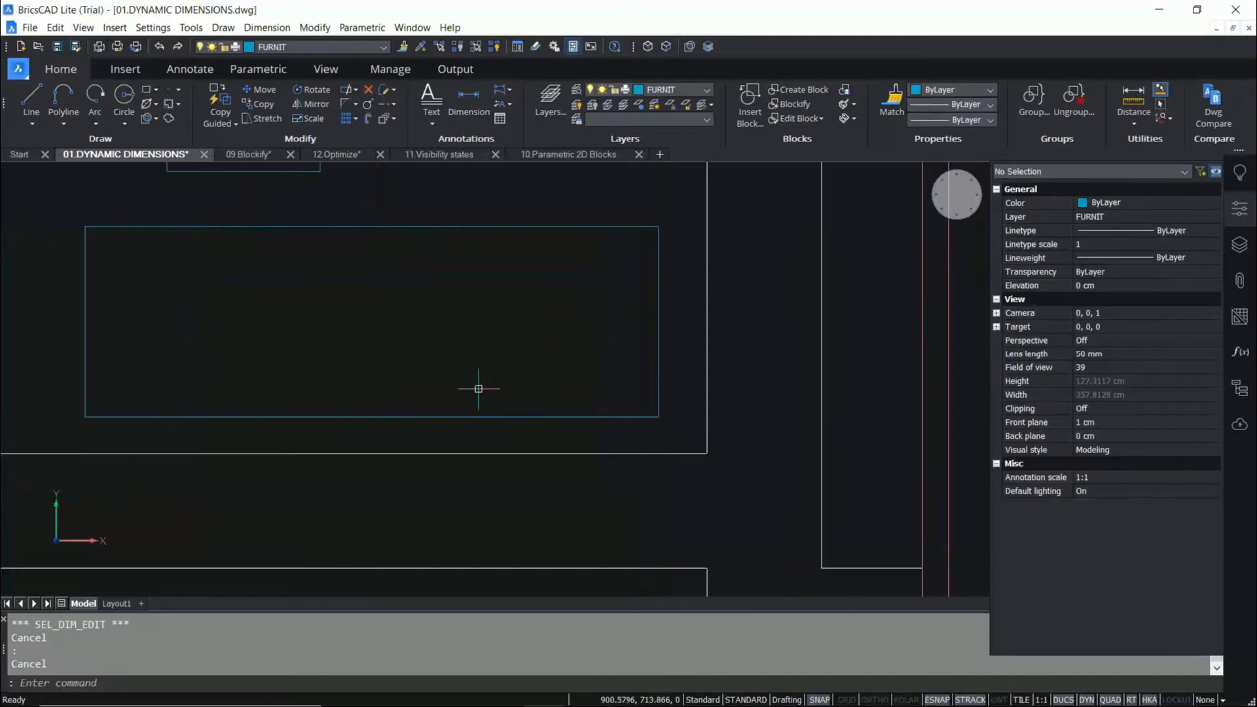
left_click(485, 452)
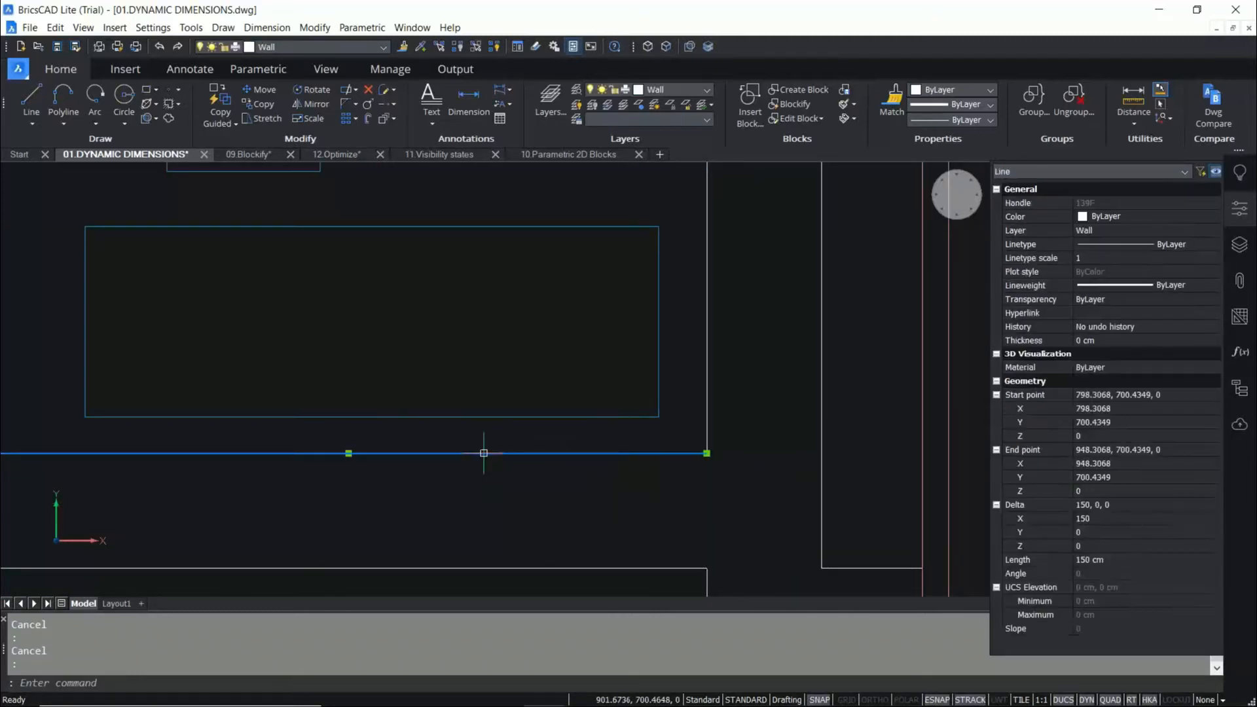
left_click(480, 416)
scroll(499, 336, "down", 1)
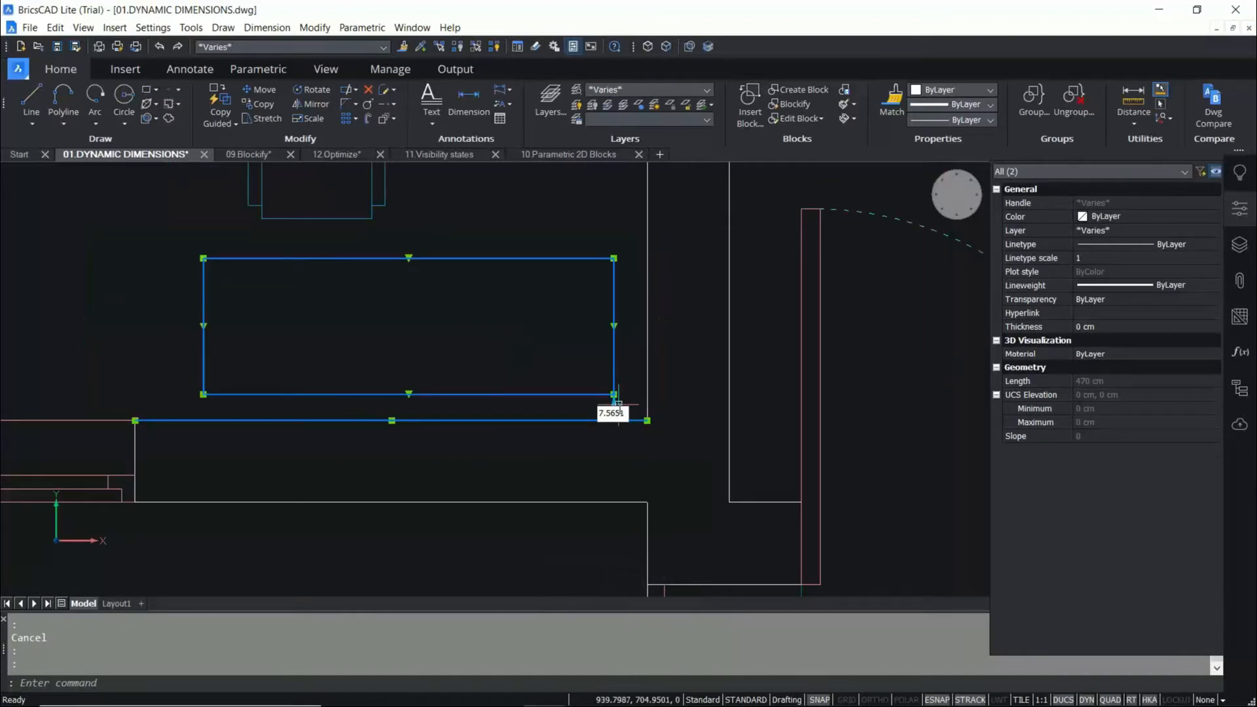
scroll(617, 403, "up", 3)
left_click(591, 420)
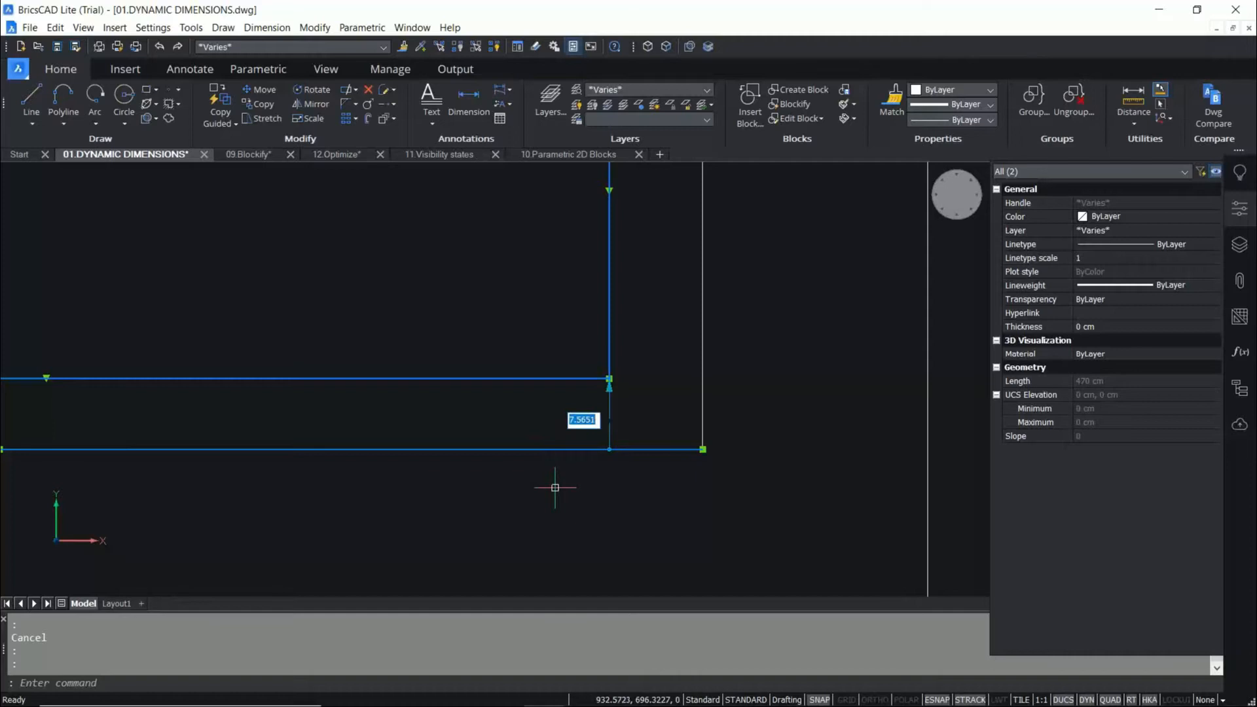
type("10")
key("Return")
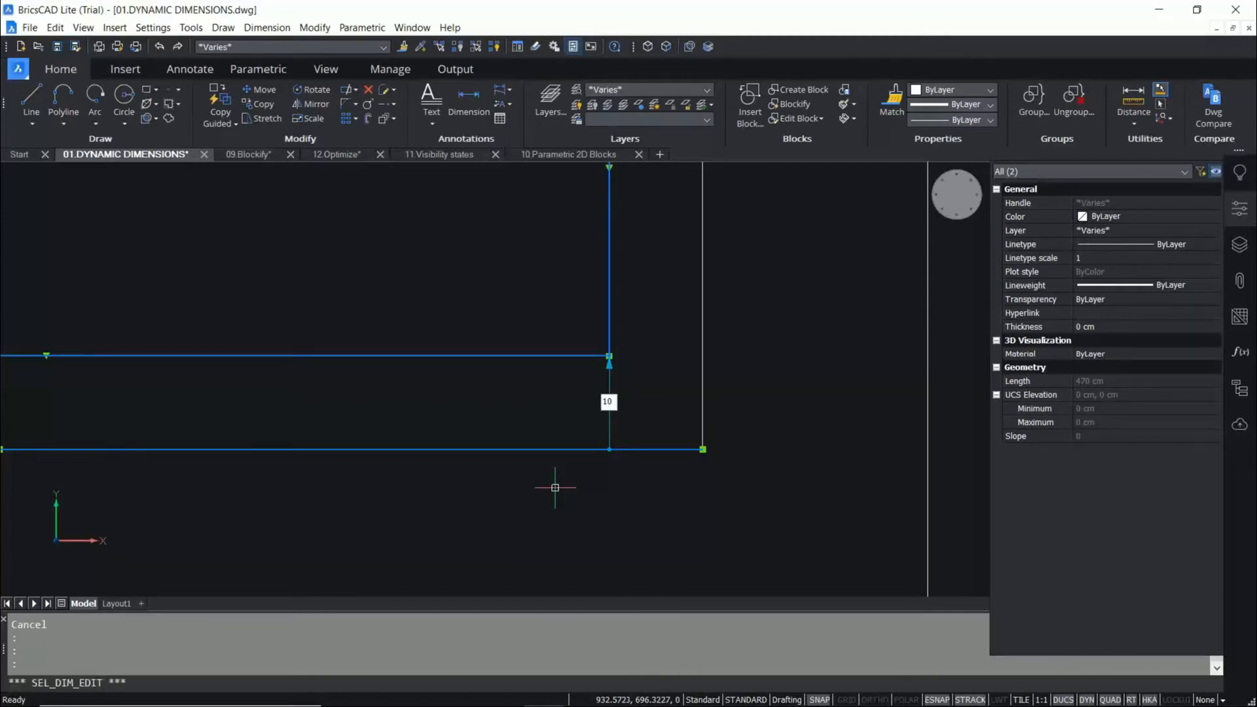
key("Escape")
scroll(599, 482, "down", 1)
scroll(600, 483, "down", 2)
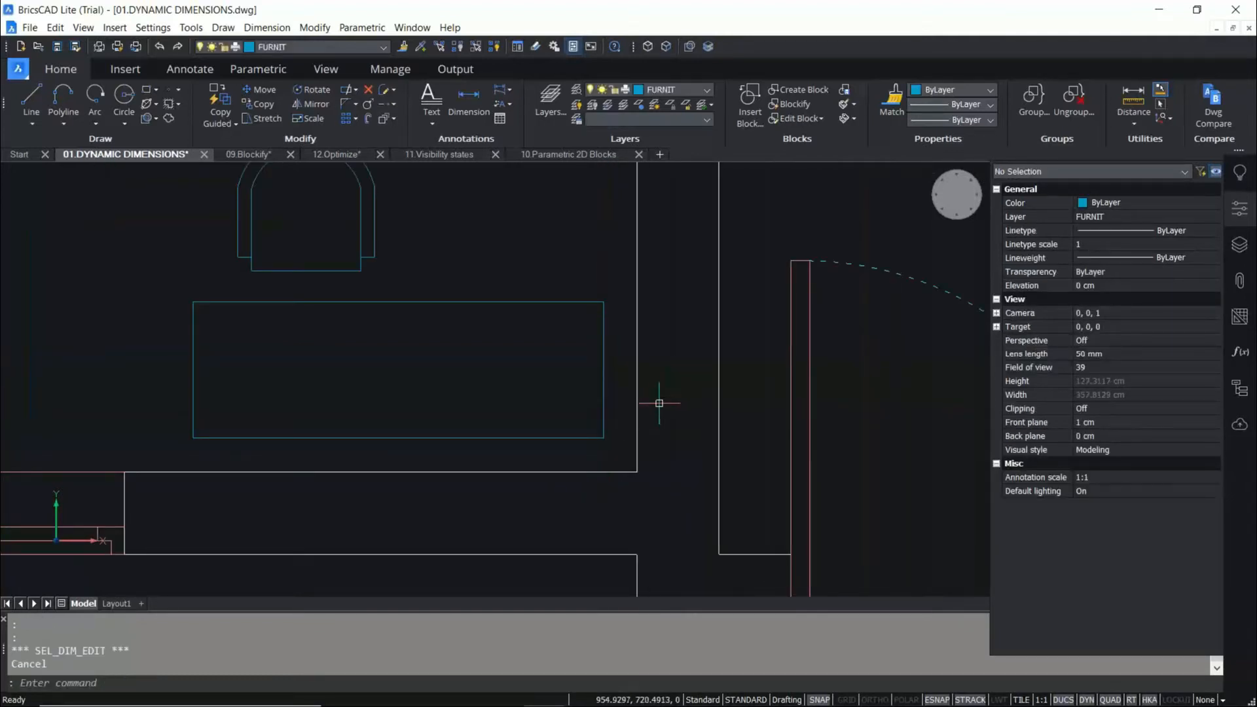
scroll(623, 407, "up", 1)
scroll(571, 401, "down", 1)
scroll(635, 376, "up", 1)
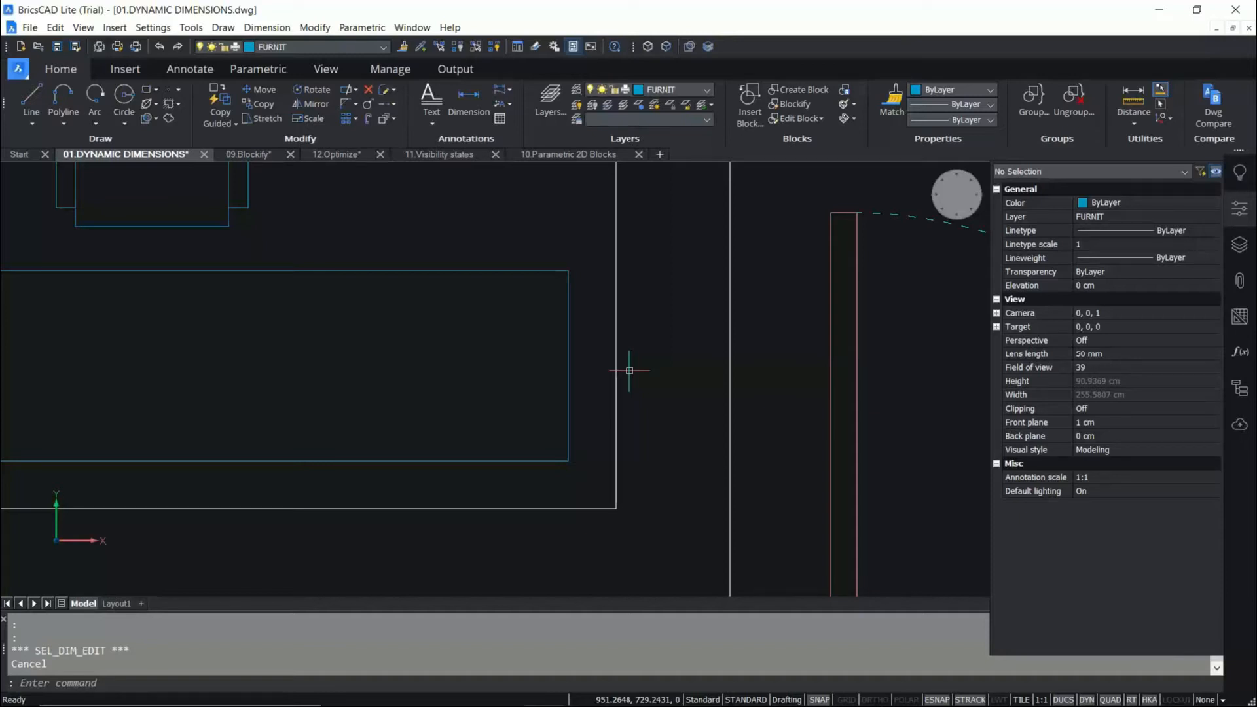
scroll(563, 370, "down", 3)
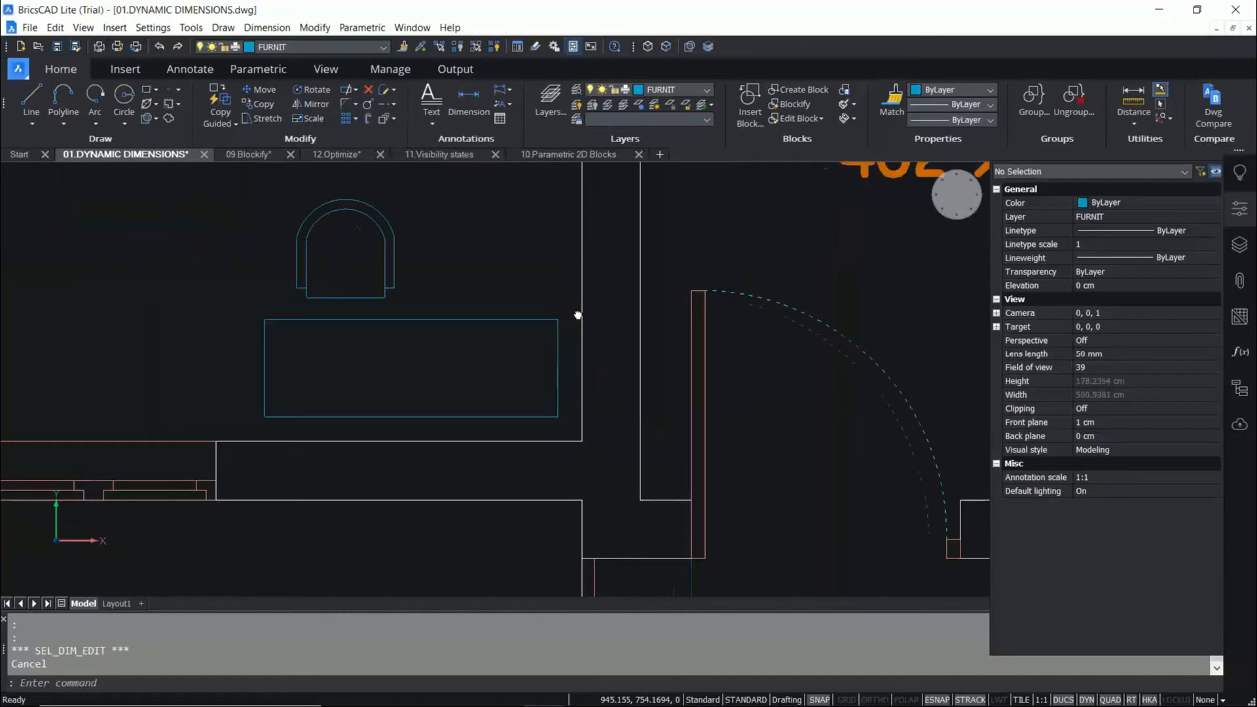
middle_click_drag(577, 315, 521, 368)
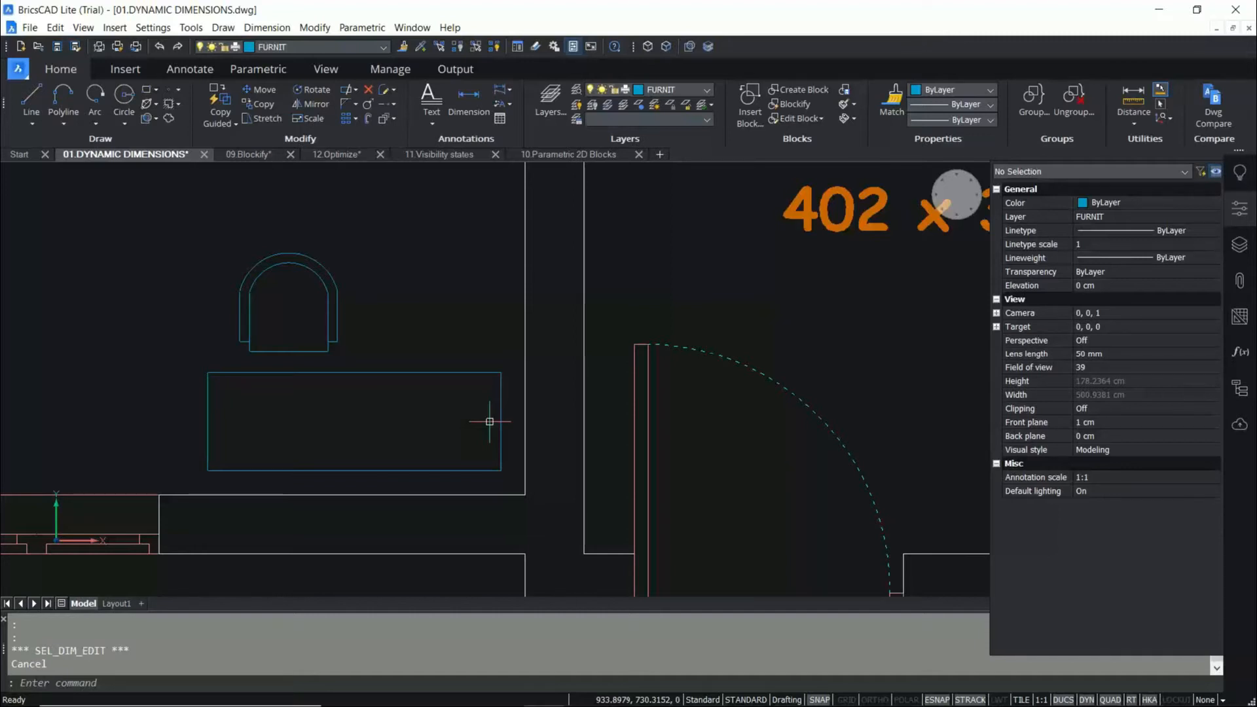
scroll(364, 426, "down", 4)
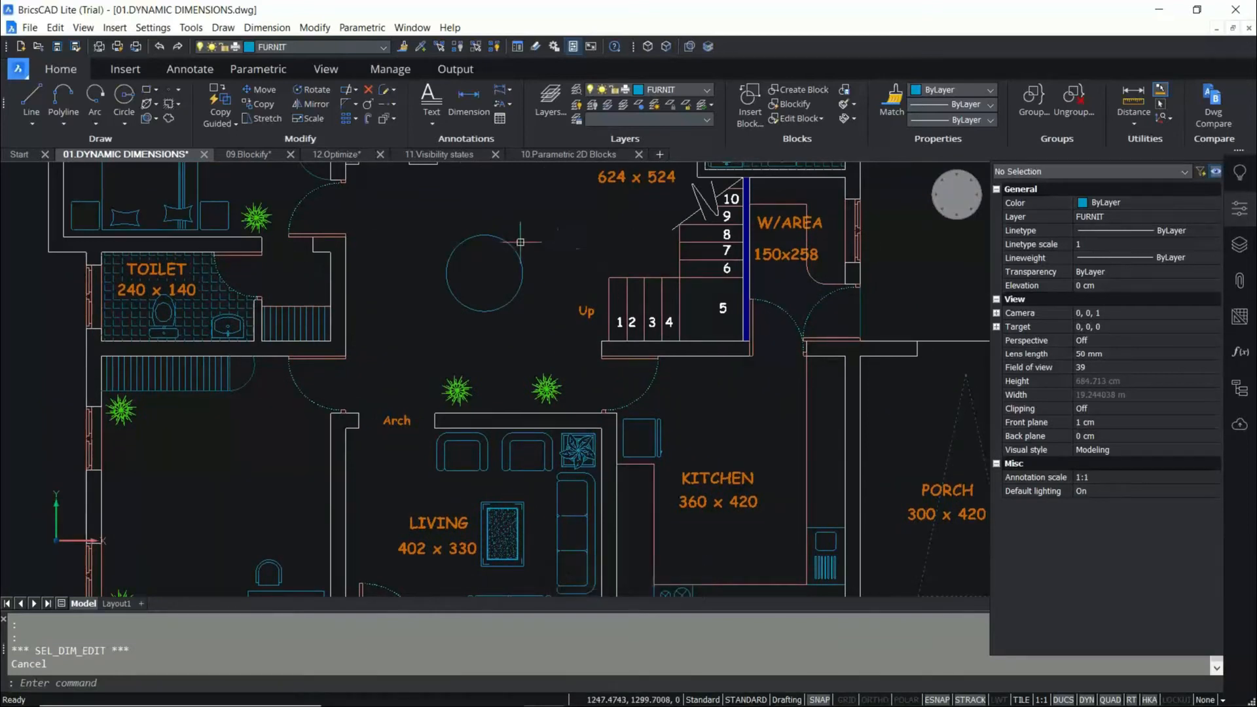
Inspect the properties of the circle below the DINING label, then clear its selection.
scroll(505, 230, "up", 3)
scroll(535, 274, "down", 3)
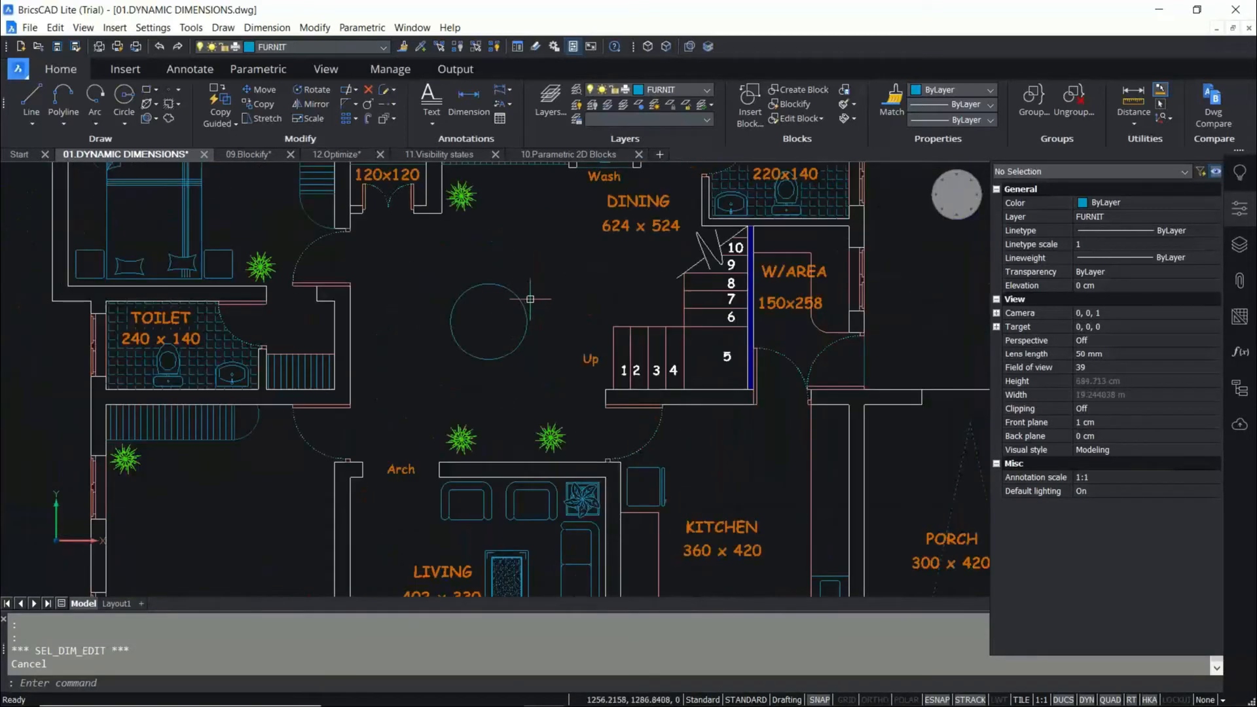
scroll(547, 269, "up", 4)
scroll(548, 269, "down", 2)
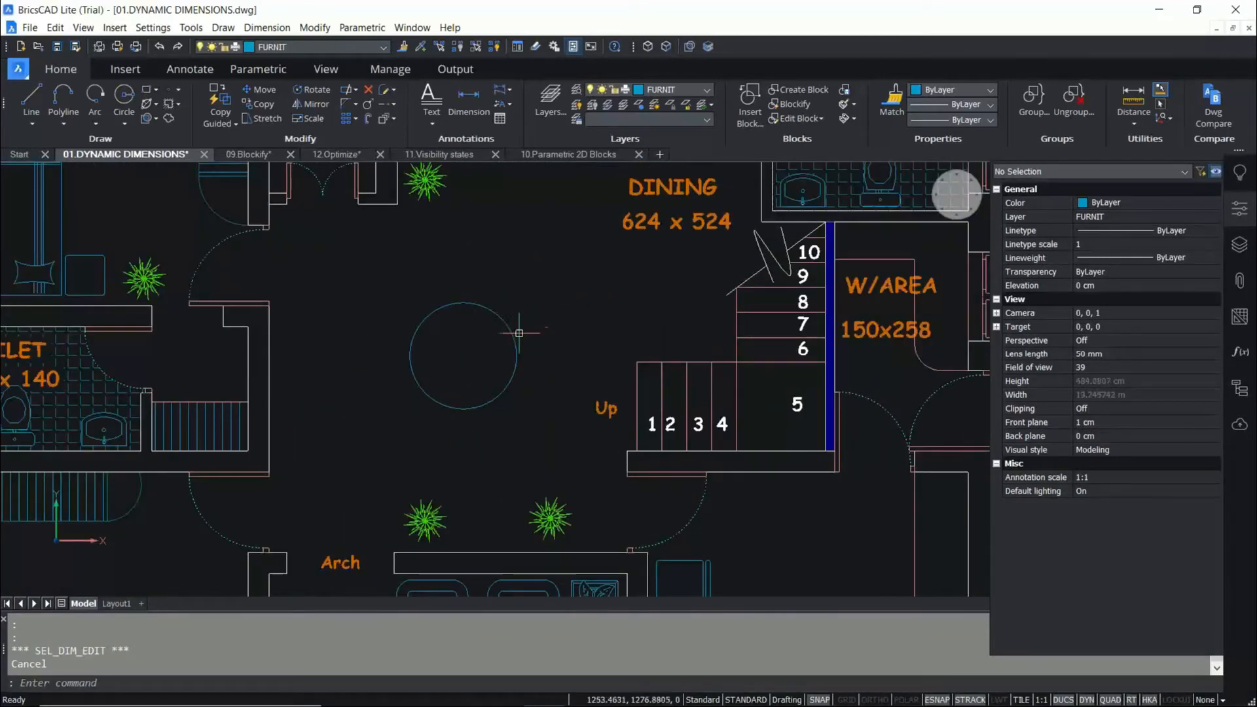
mouse_move(512, 340)
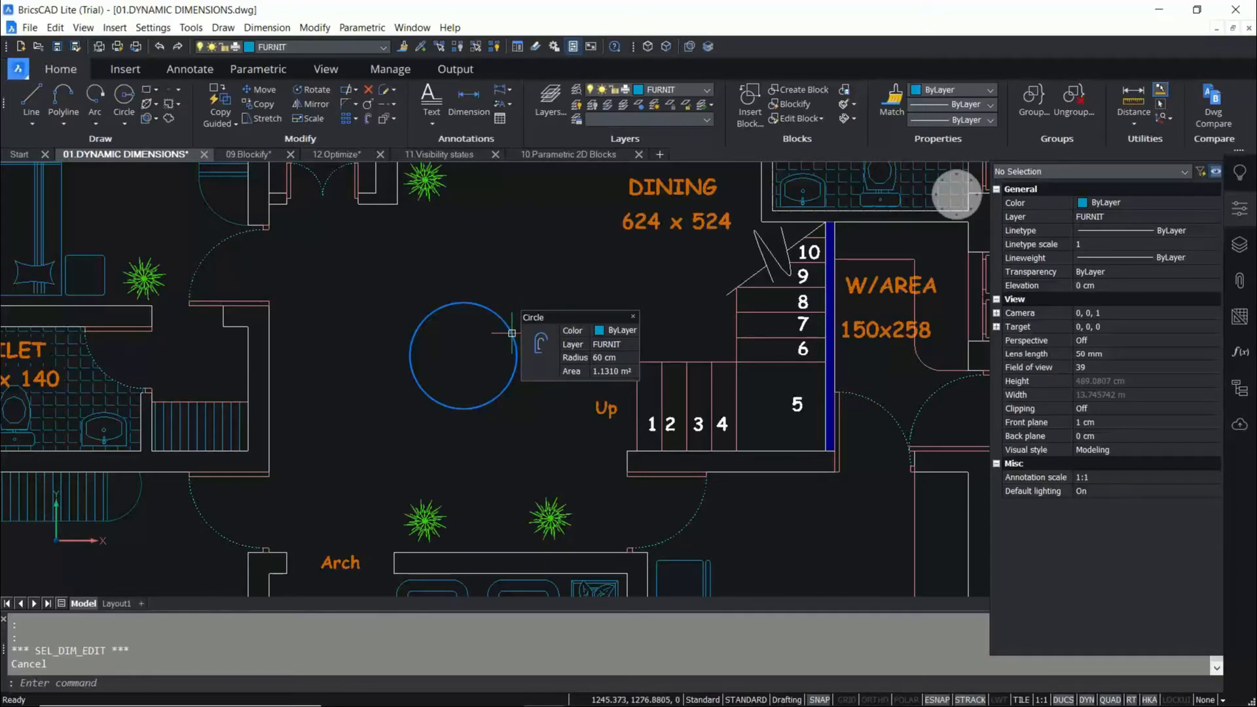
left_click(512, 333)
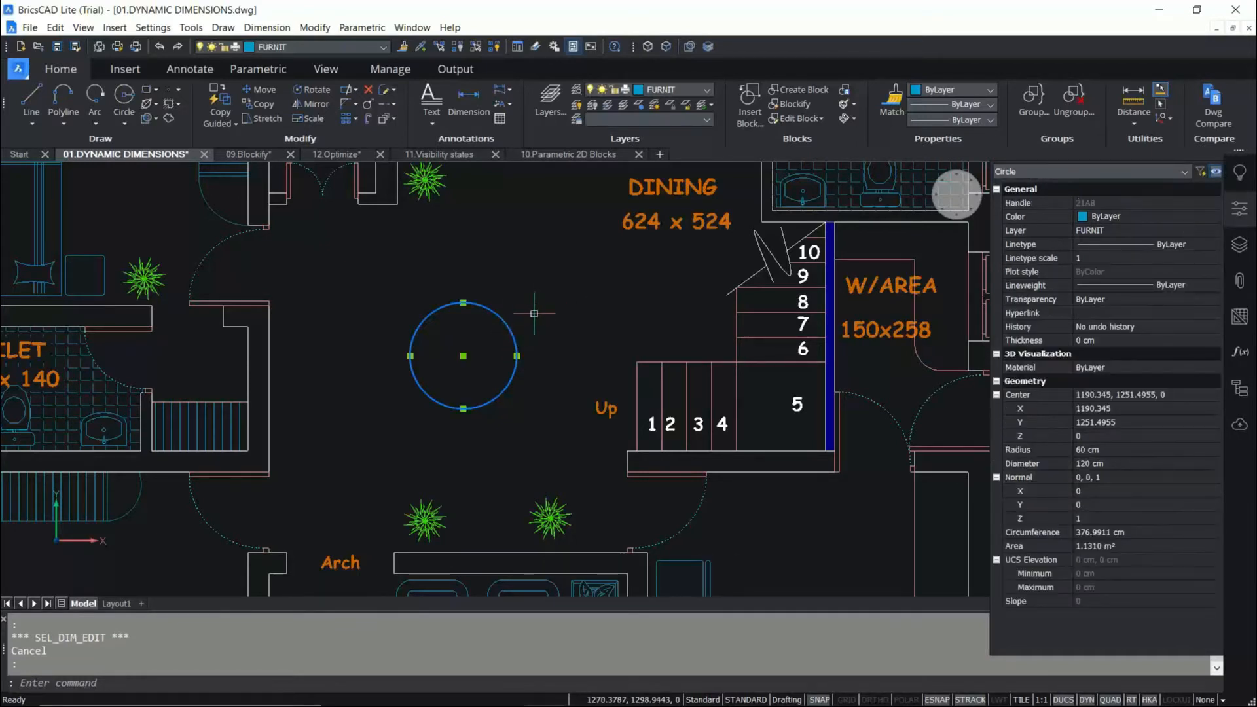
key("Escape")
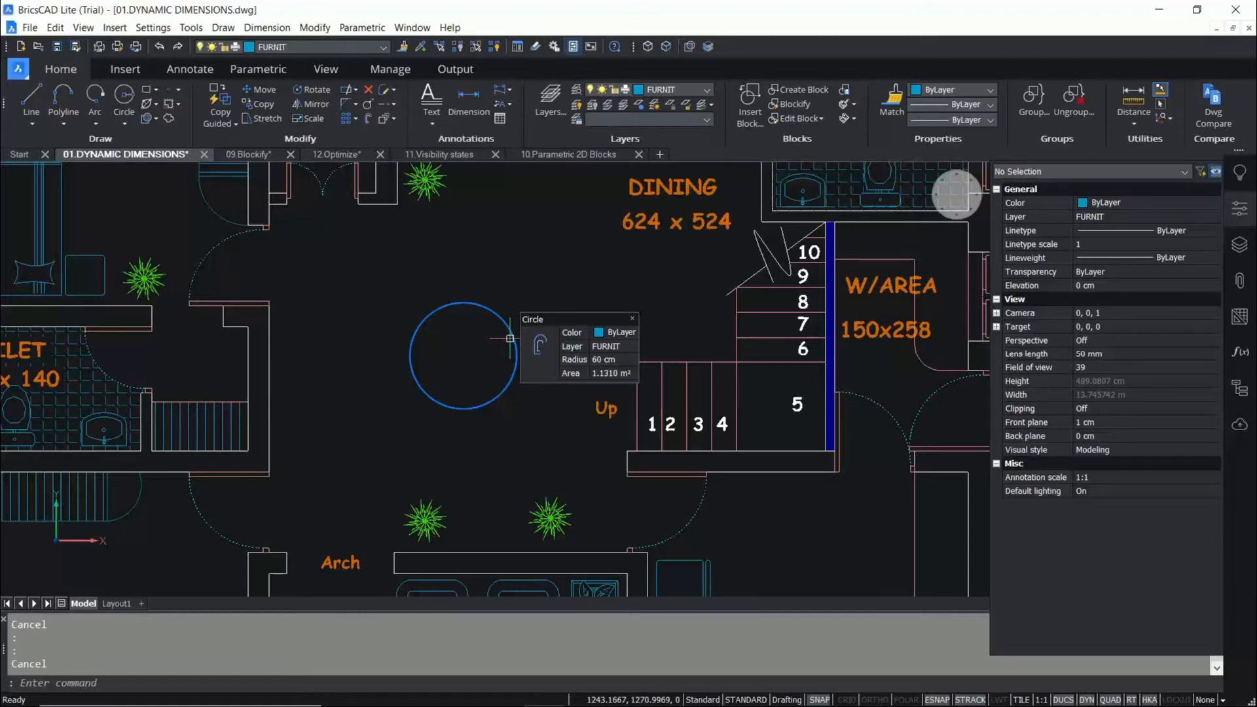
Examine the rollover properties of the dining-area plant block, the short wall line below the Pooja room and the DINING text.
scroll(508, 337, "down", 3)
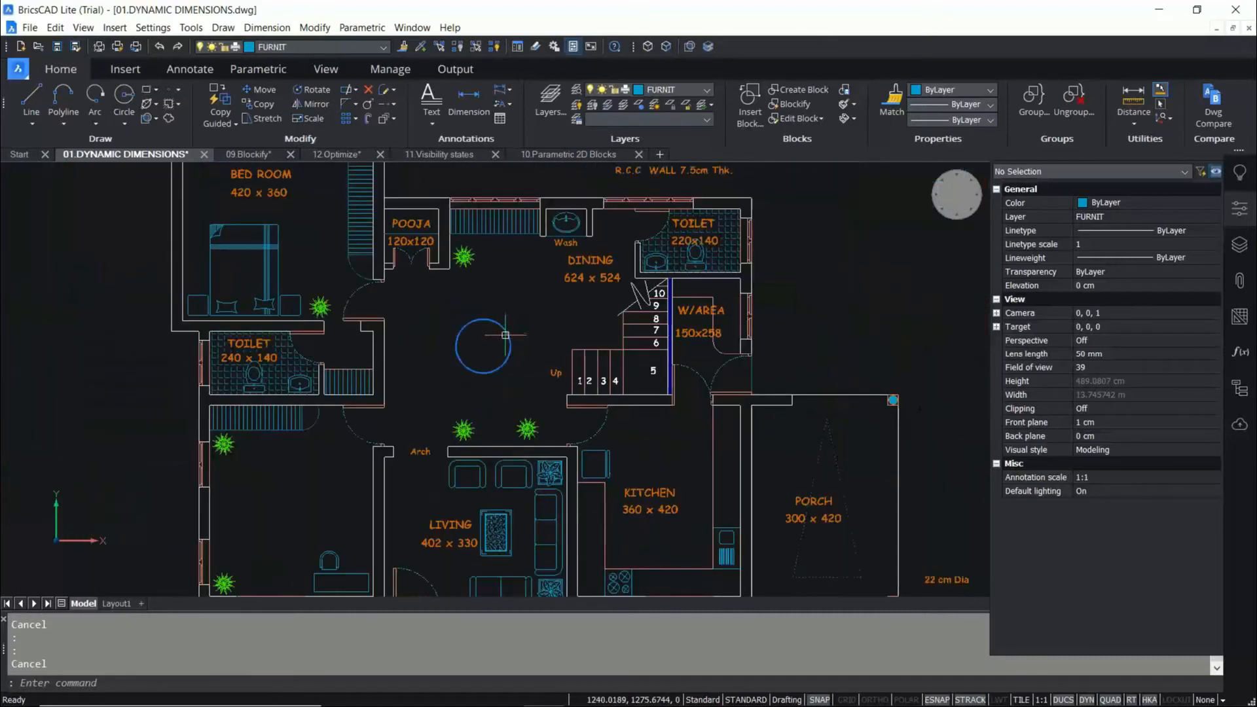
middle_click_drag(445, 232, 430, 287)
scroll(429, 286, "up", 2)
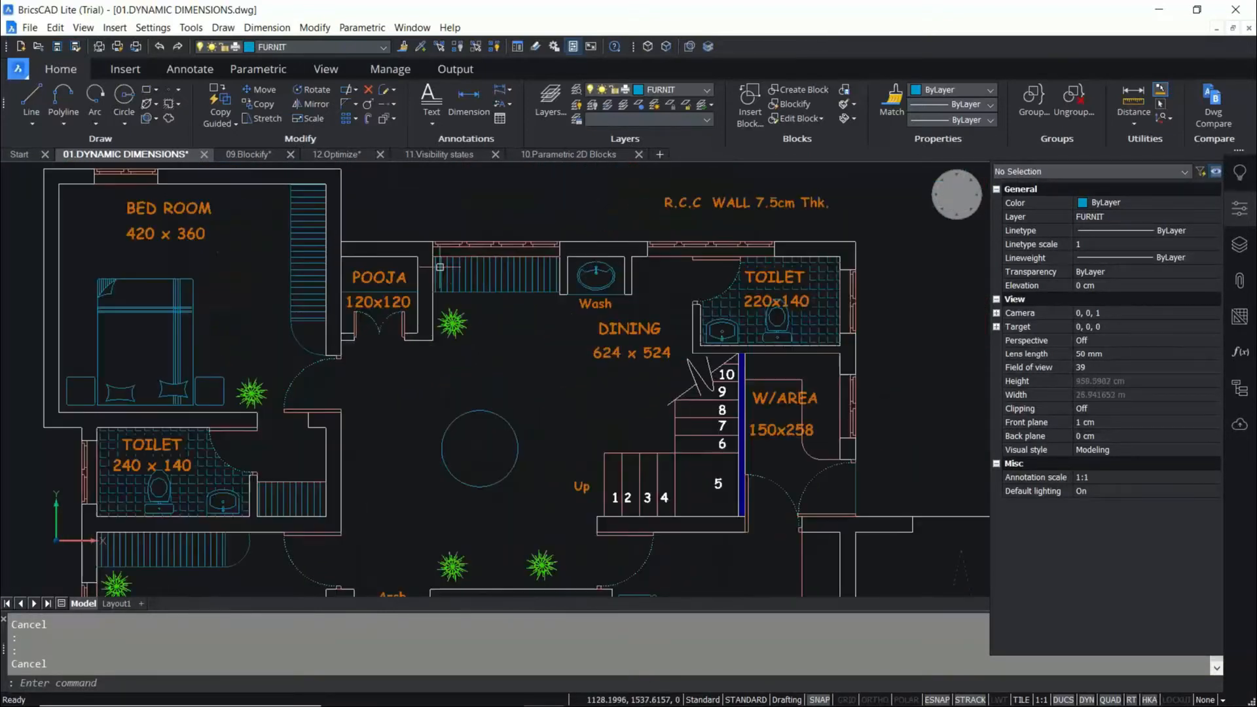
scroll(469, 322, "down", 2)
scroll(469, 323, "up", 2)
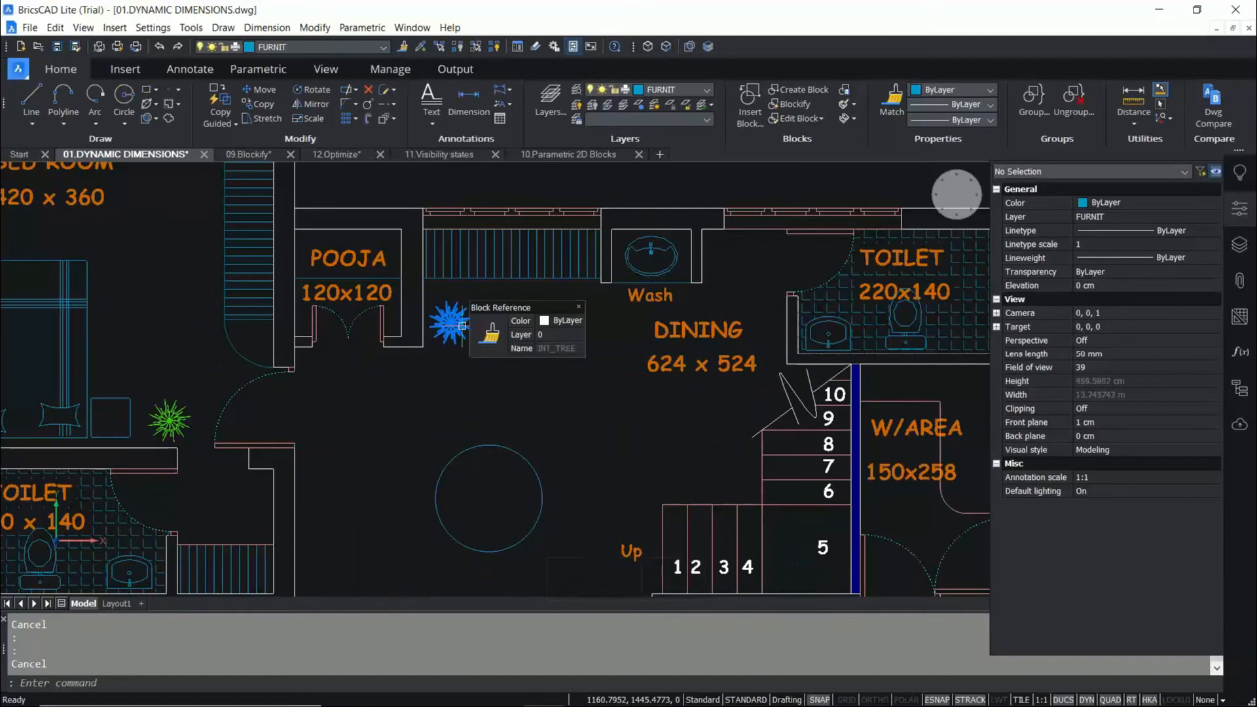
scroll(422, 361, "up", 2)
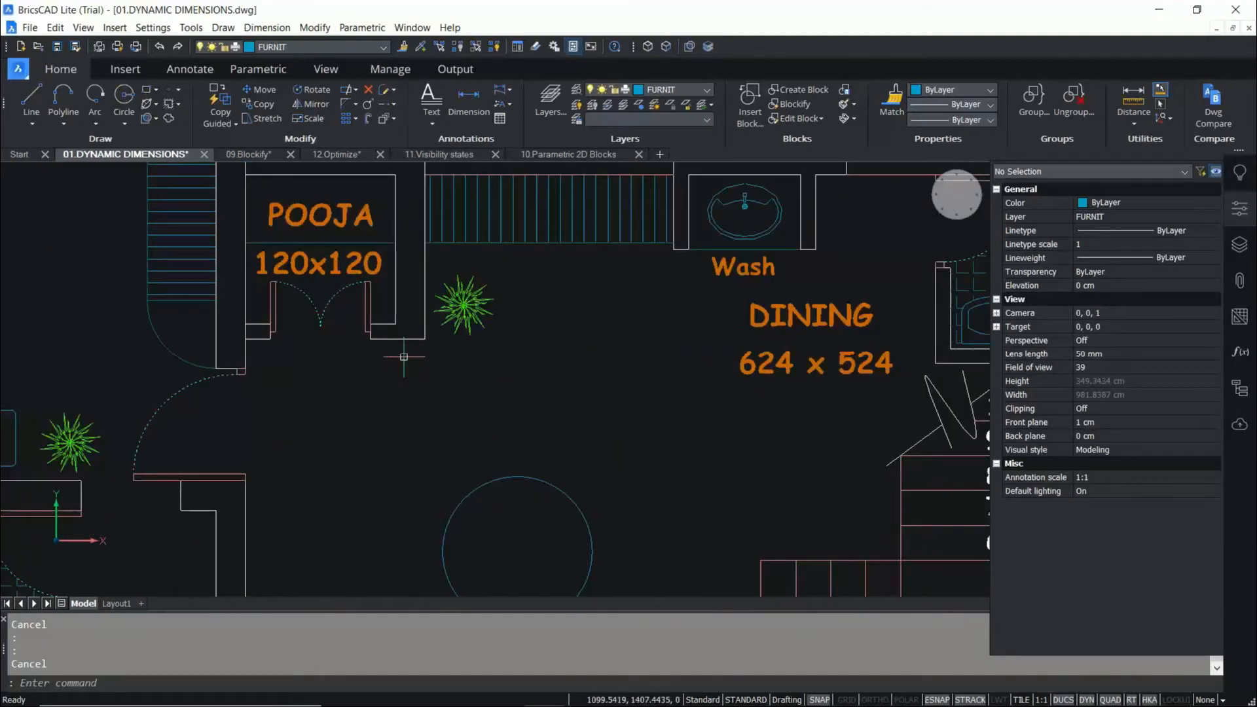
mouse_move(399, 339)
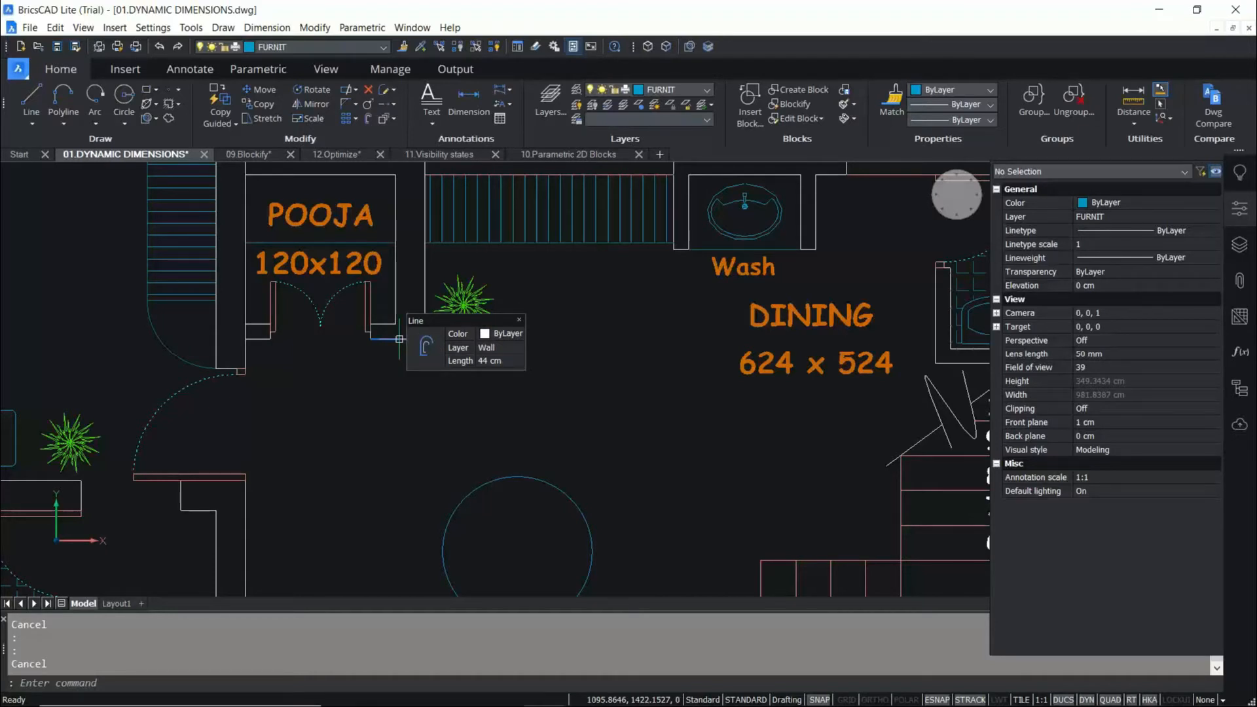
scroll(351, 361, "down", 2)
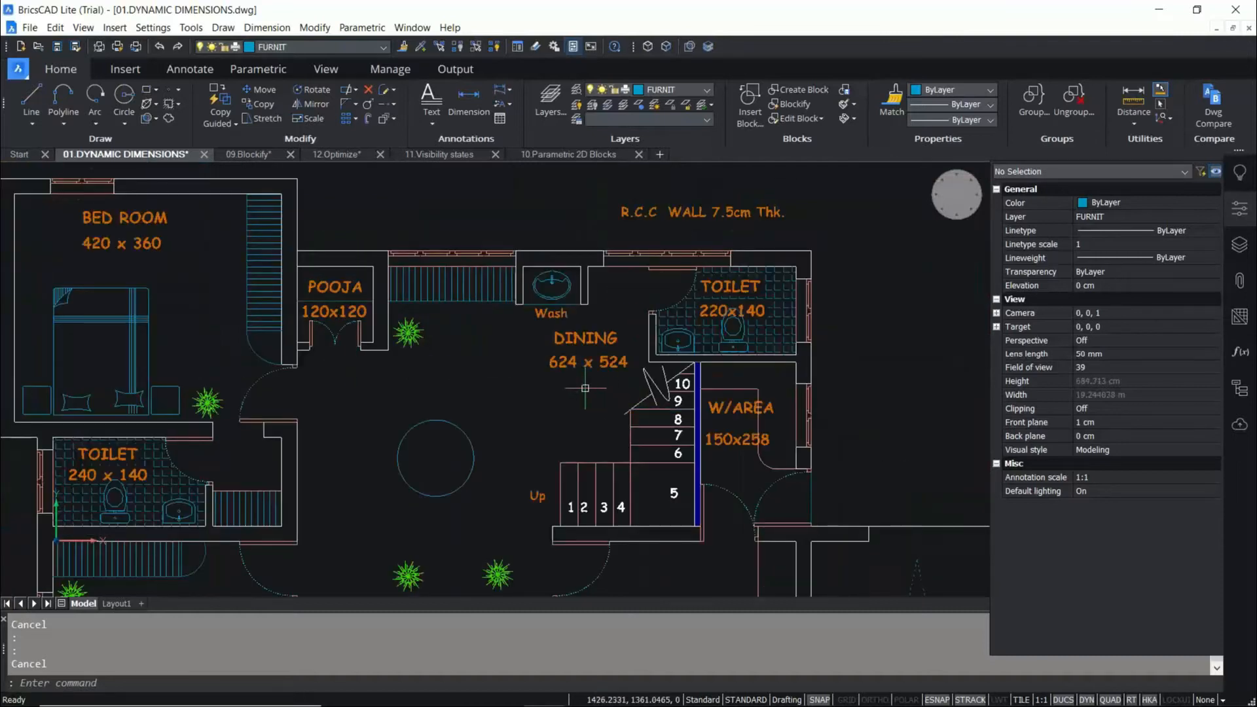
scroll(585, 388, "up", 1)
middle_click_drag(583, 393, 564, 430)
mouse_move(593, 358)
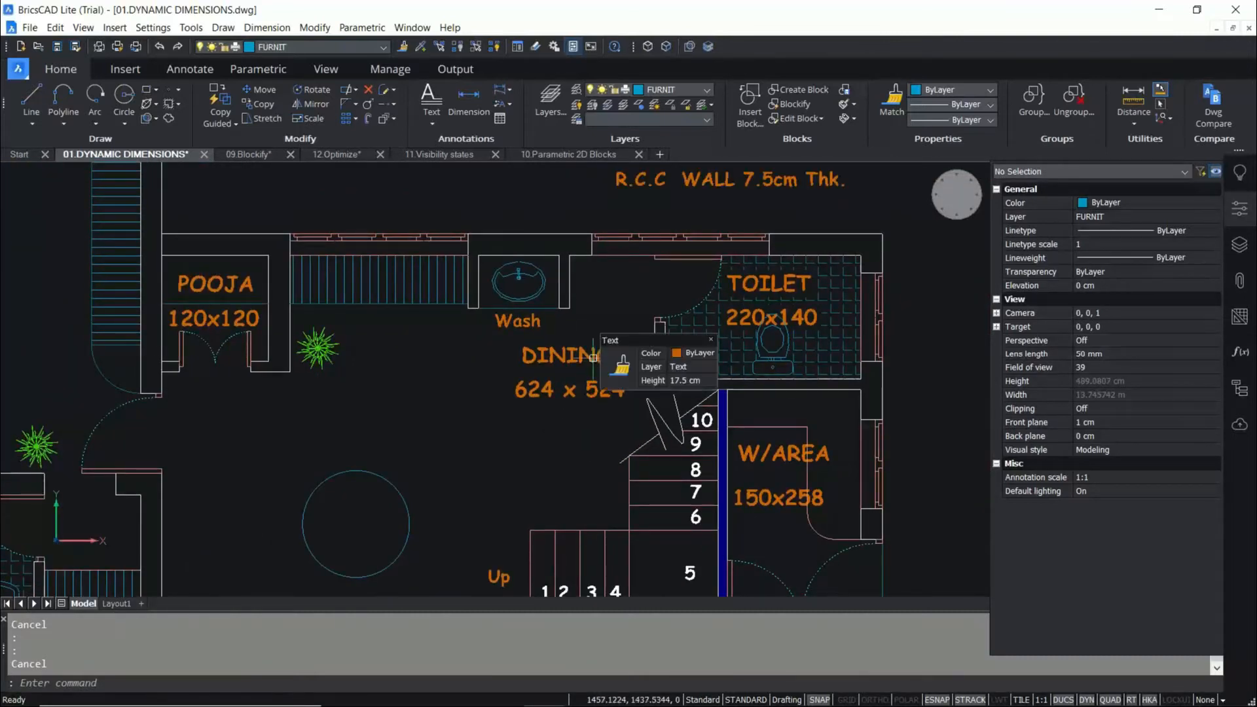
scroll(592, 358, "up", 1)
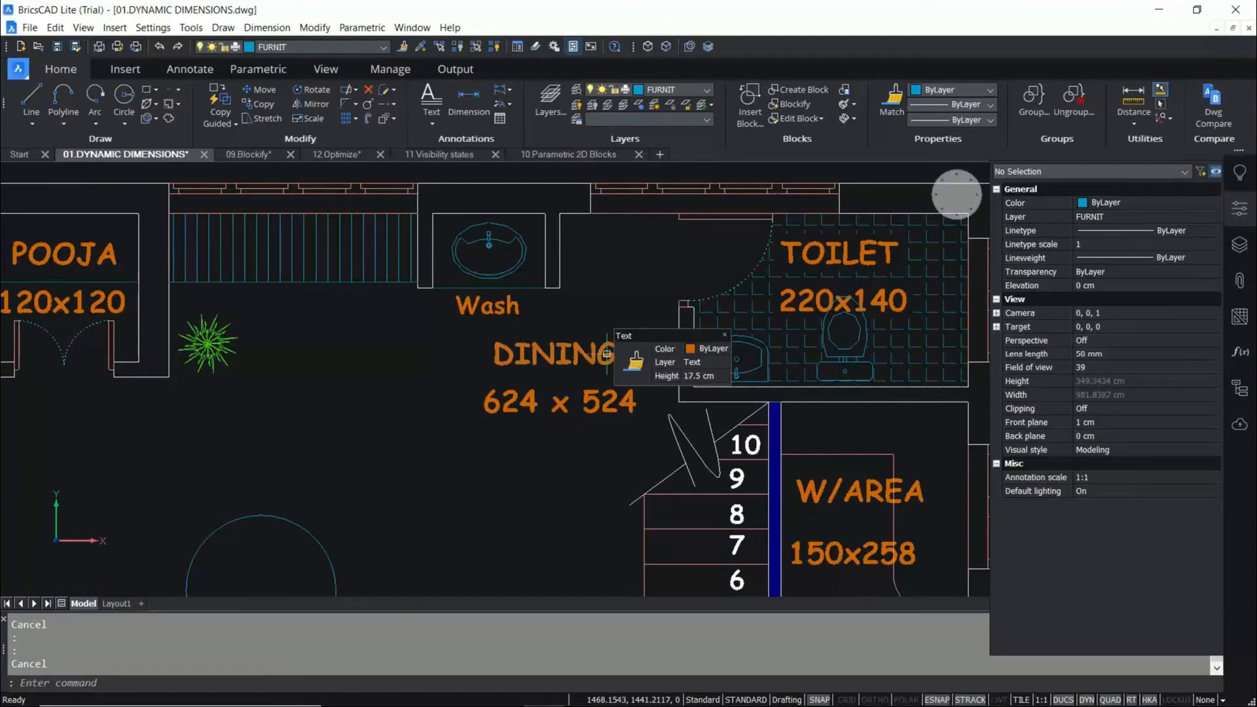
scroll(600, 316, "down", 2)
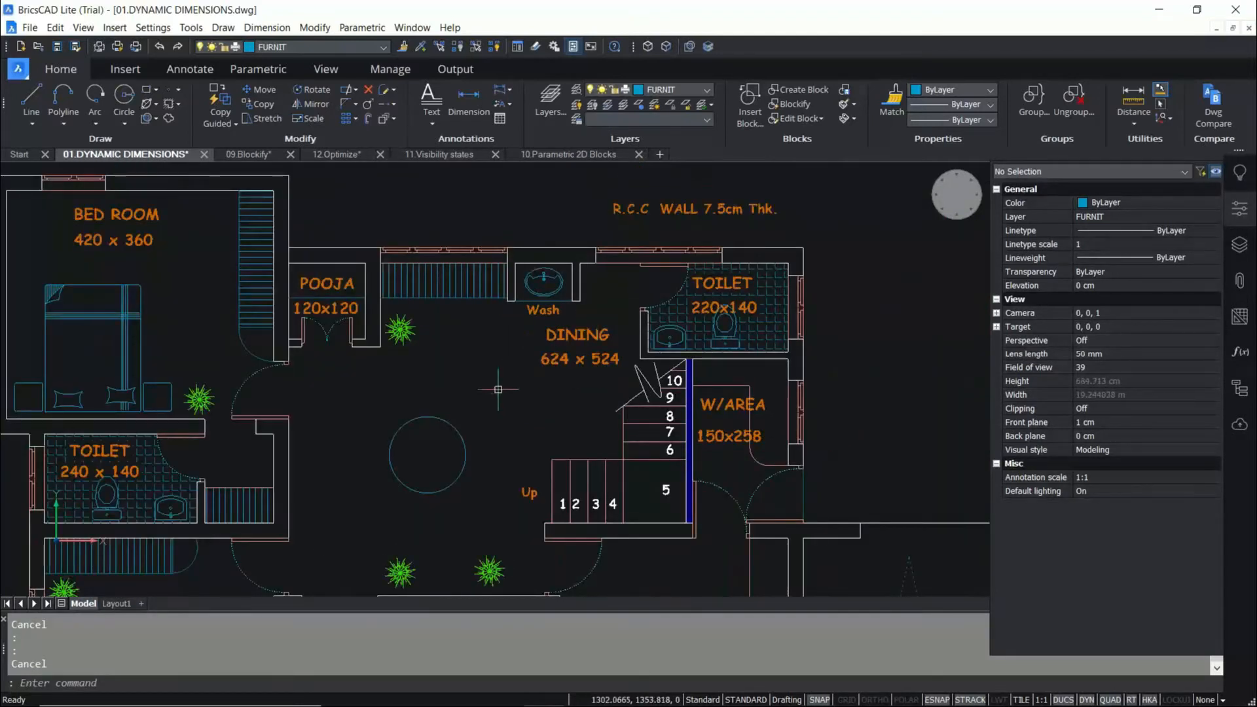
key("Escape")
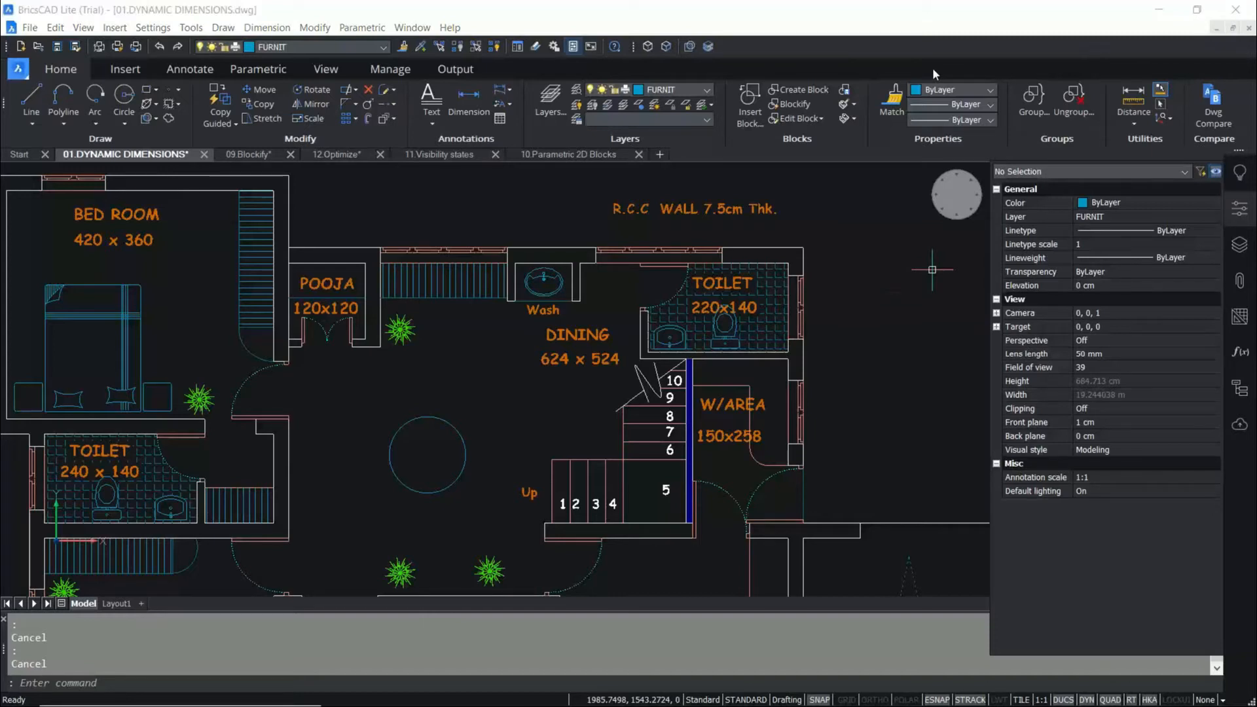
Review the full geometry properties of the dining-area circle and deselect it.
left_click(487, 419)
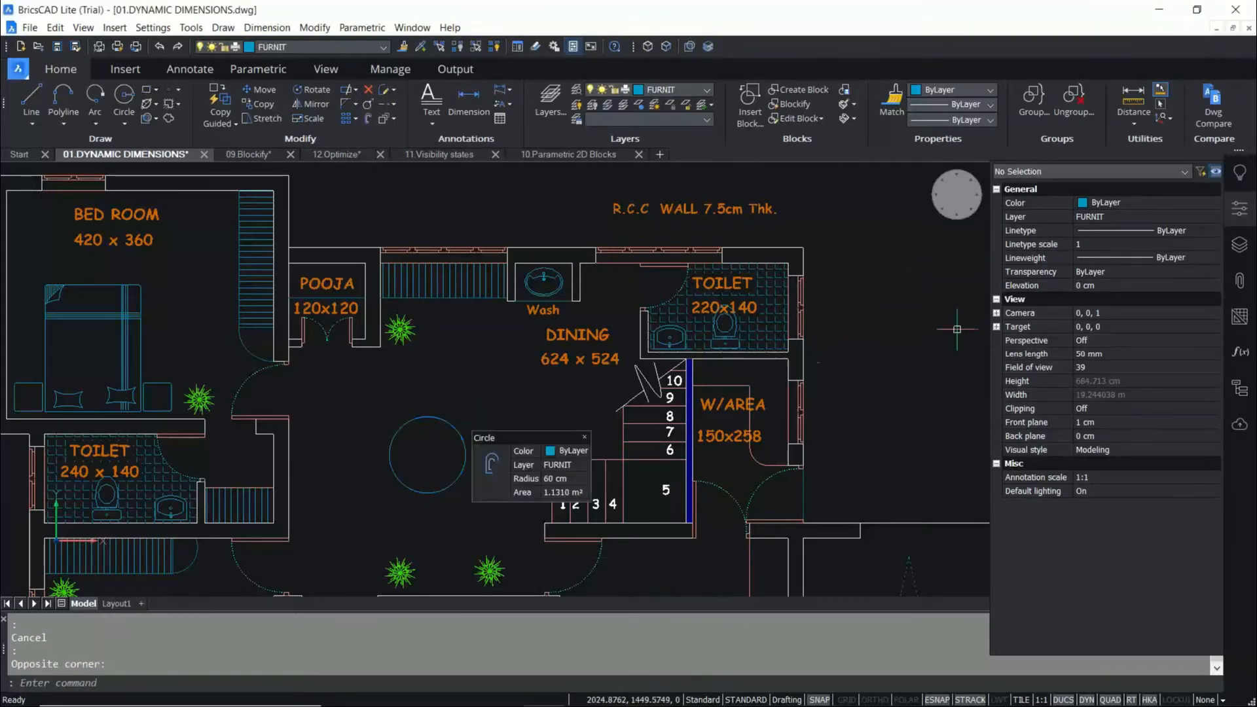
left_click(466, 453)
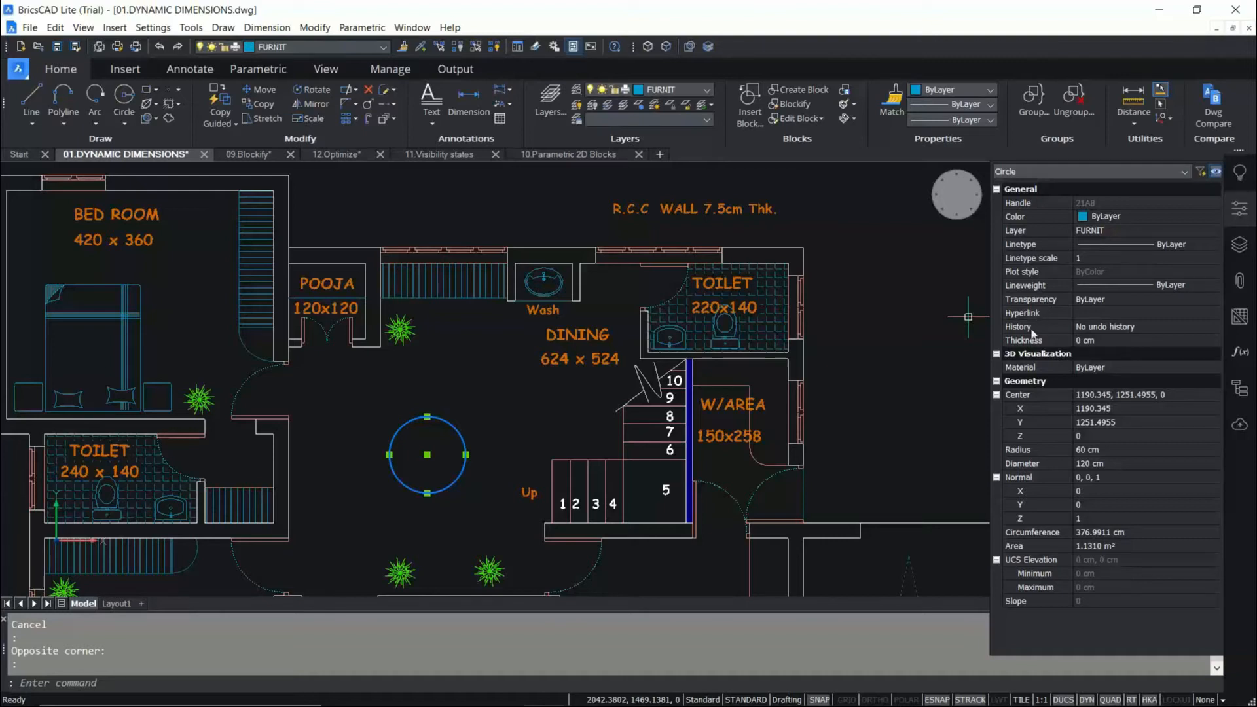
left_click_drag(516, 376, 510, 419)
key("Escape")
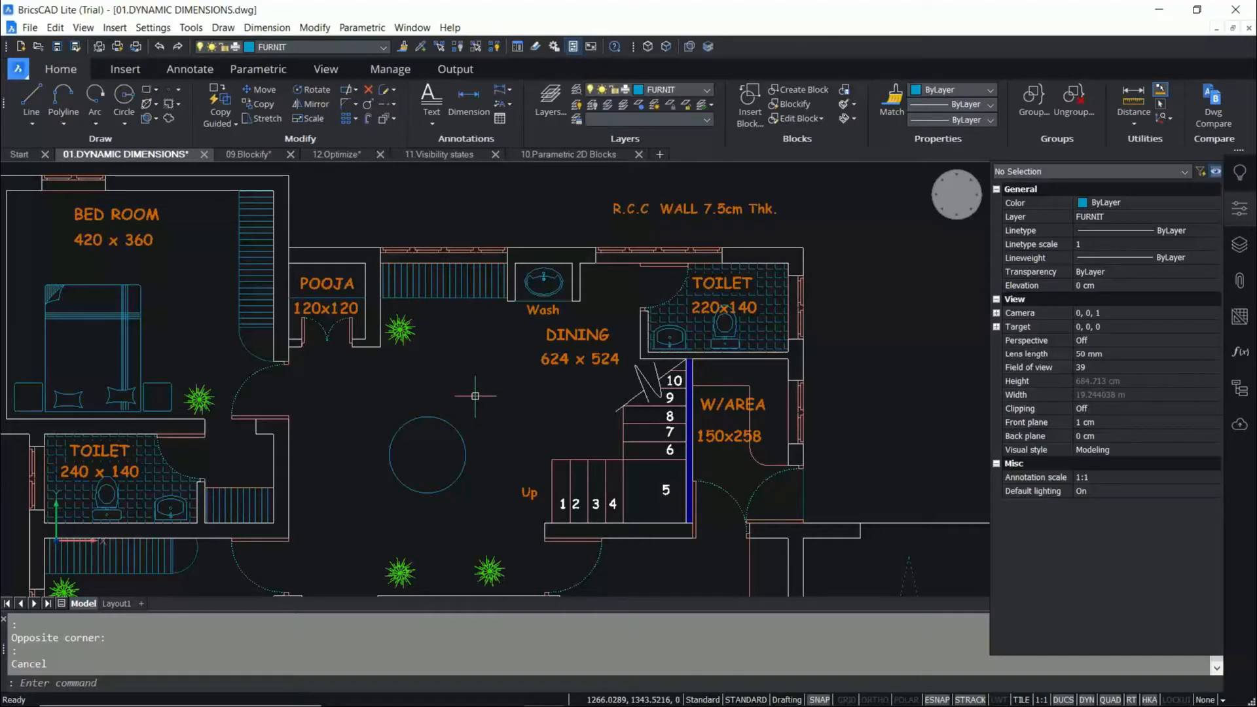
scroll(452, 458, "down", 2)
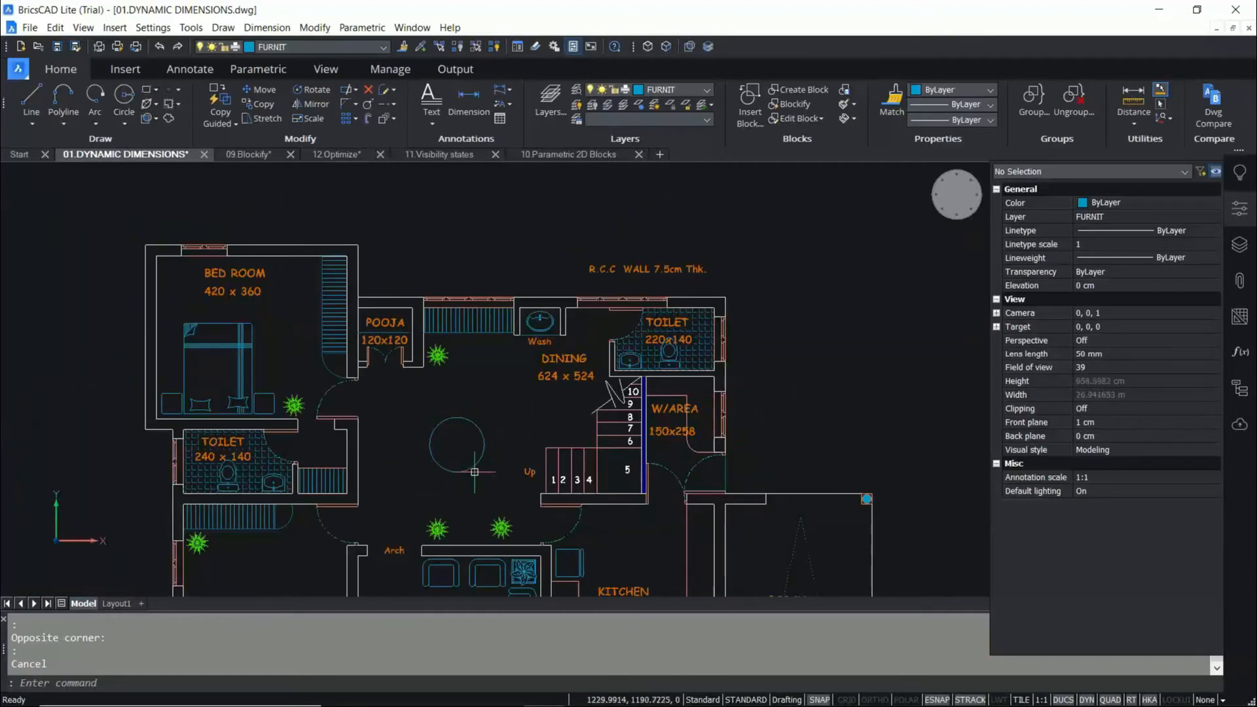
scroll(474, 468, "up", 2)
scroll(511, 403, "down", 2)
scroll(482, 394, "up", 2)
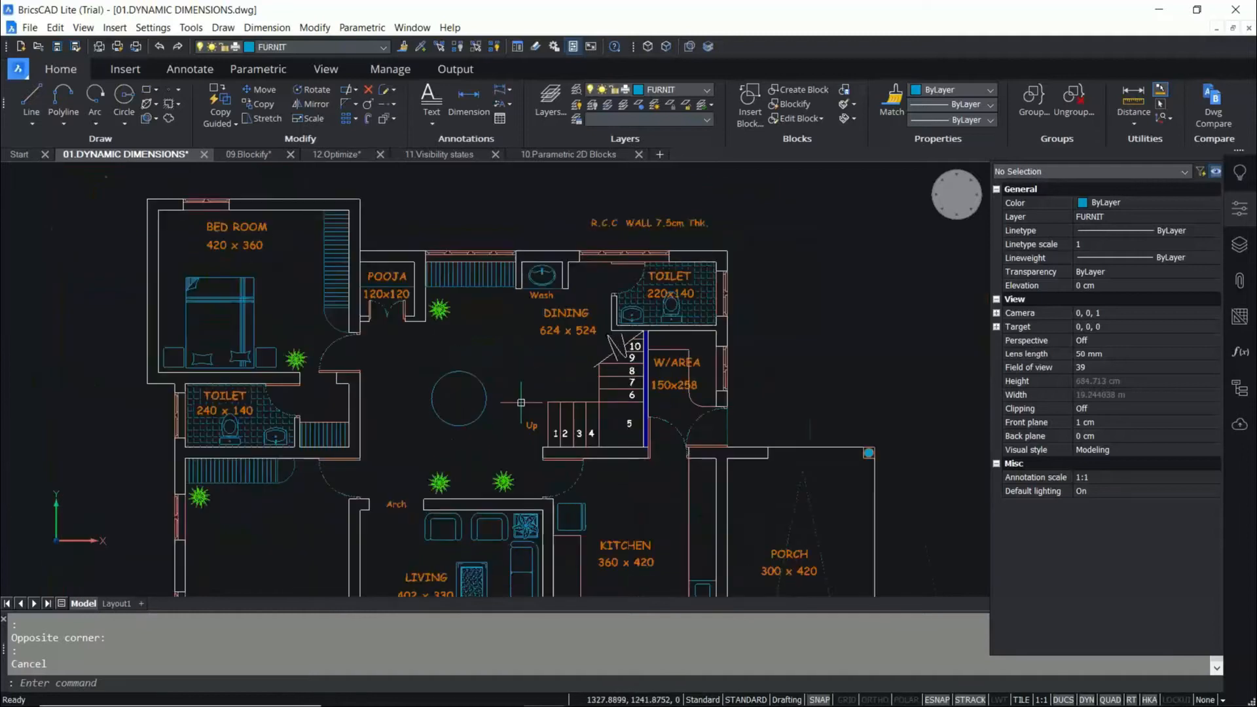
mouse_move(558, 398)
key("Tab")
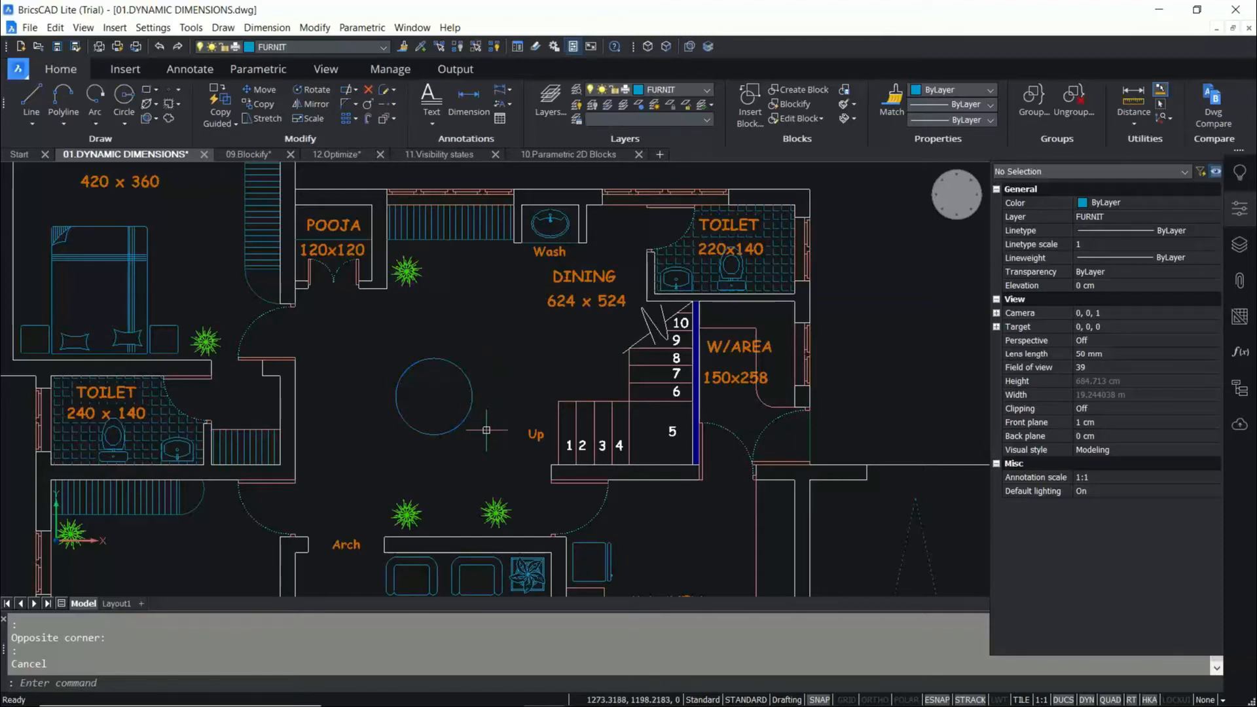
Examine the Quad for the dining circle and its Modify and Draw command groups with nothing selected, then dismiss it.
scroll(483, 440, "up", 3)
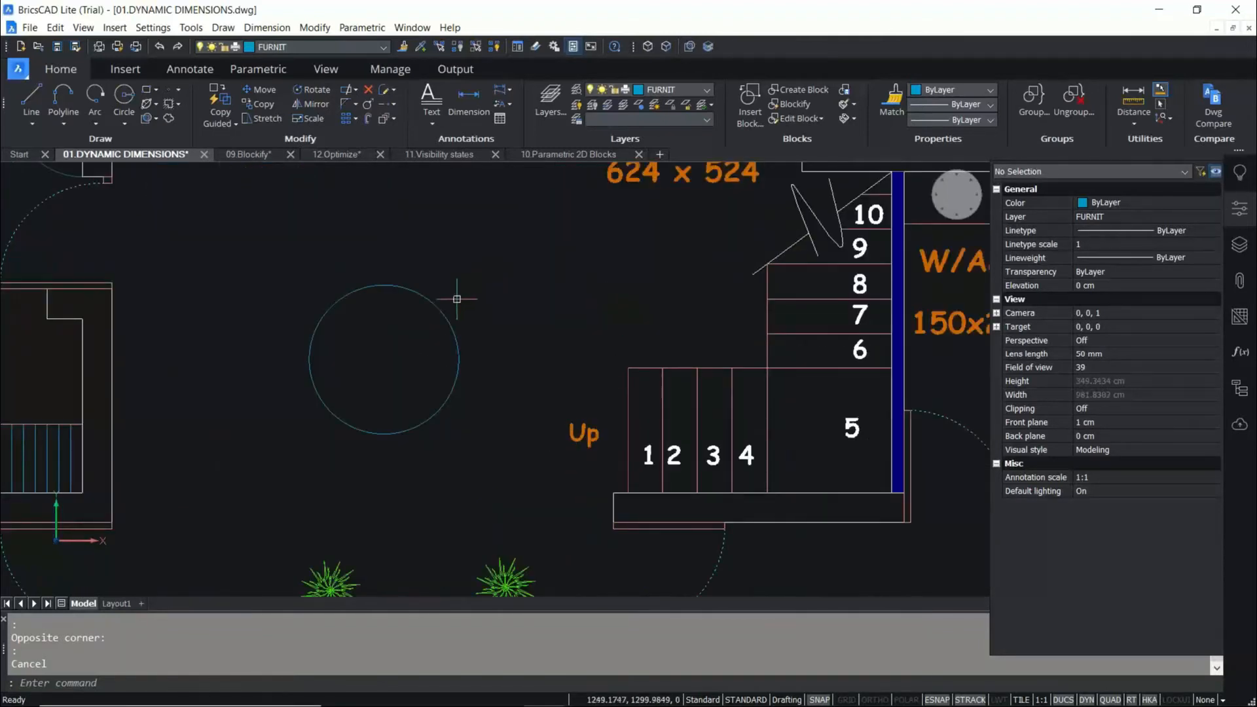
mouse_move(447, 323)
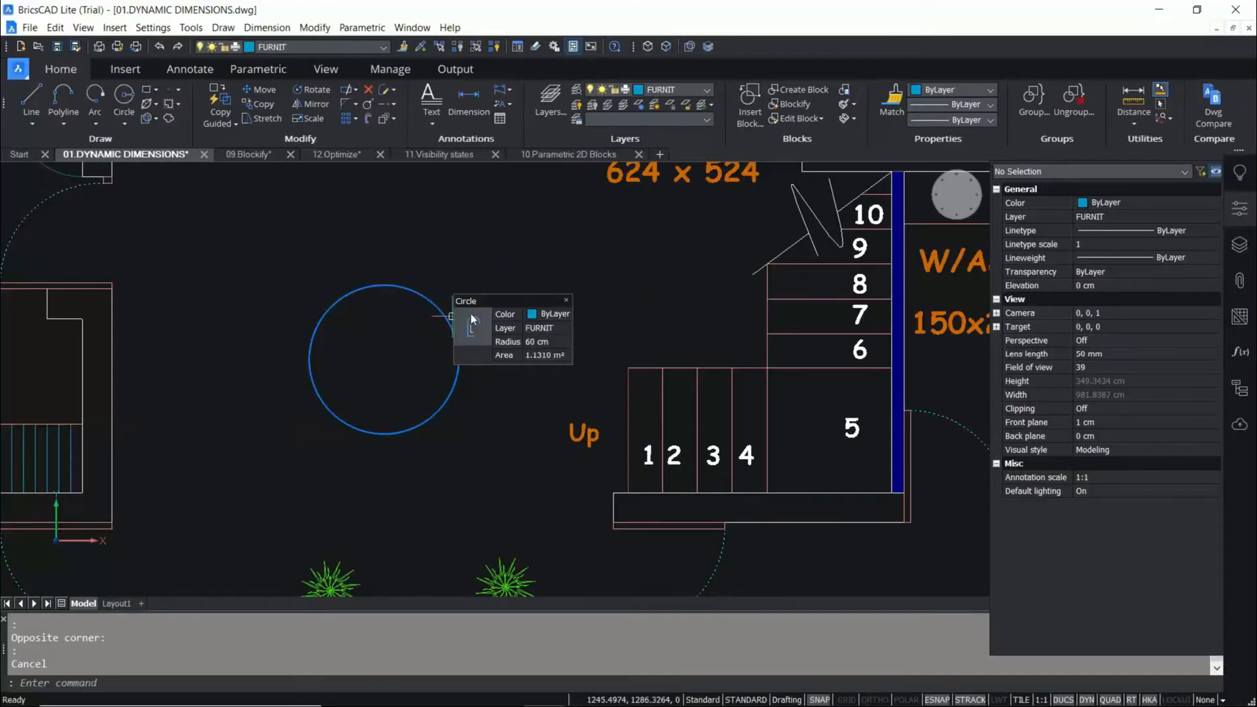
left_click(489, 276)
scroll(477, 314, "down", 1)
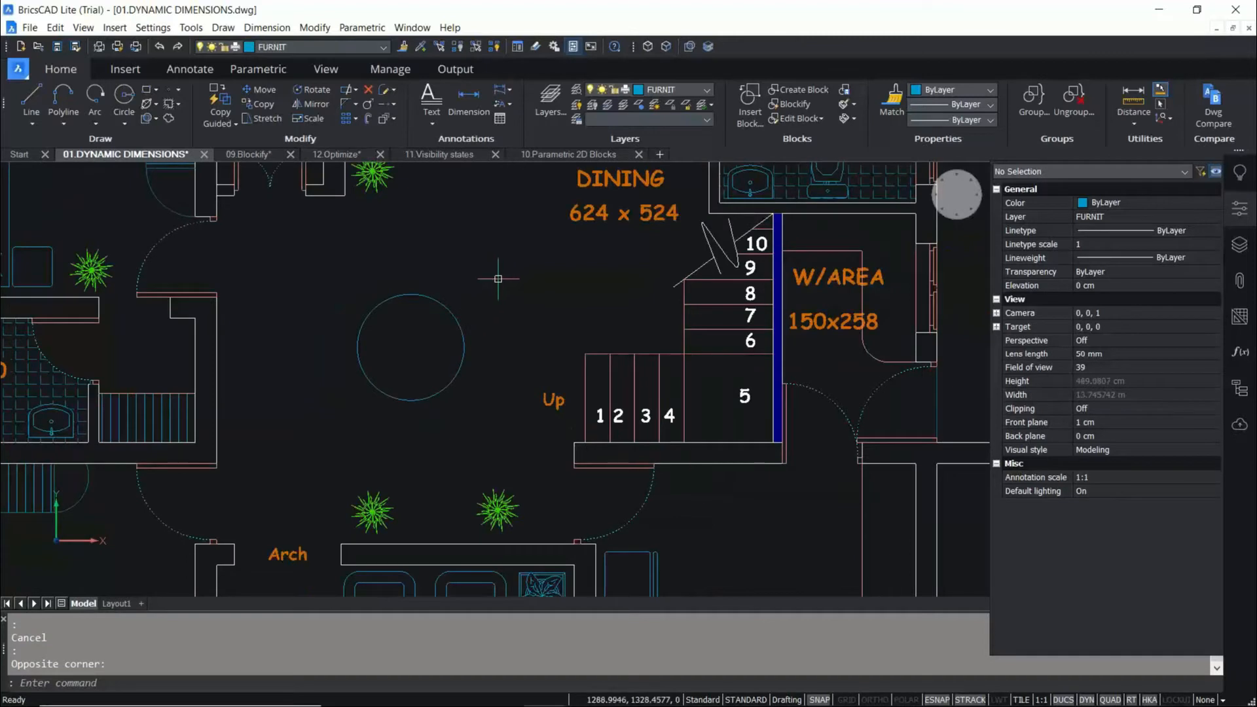
middle_click_drag(498, 281, 488, 301)
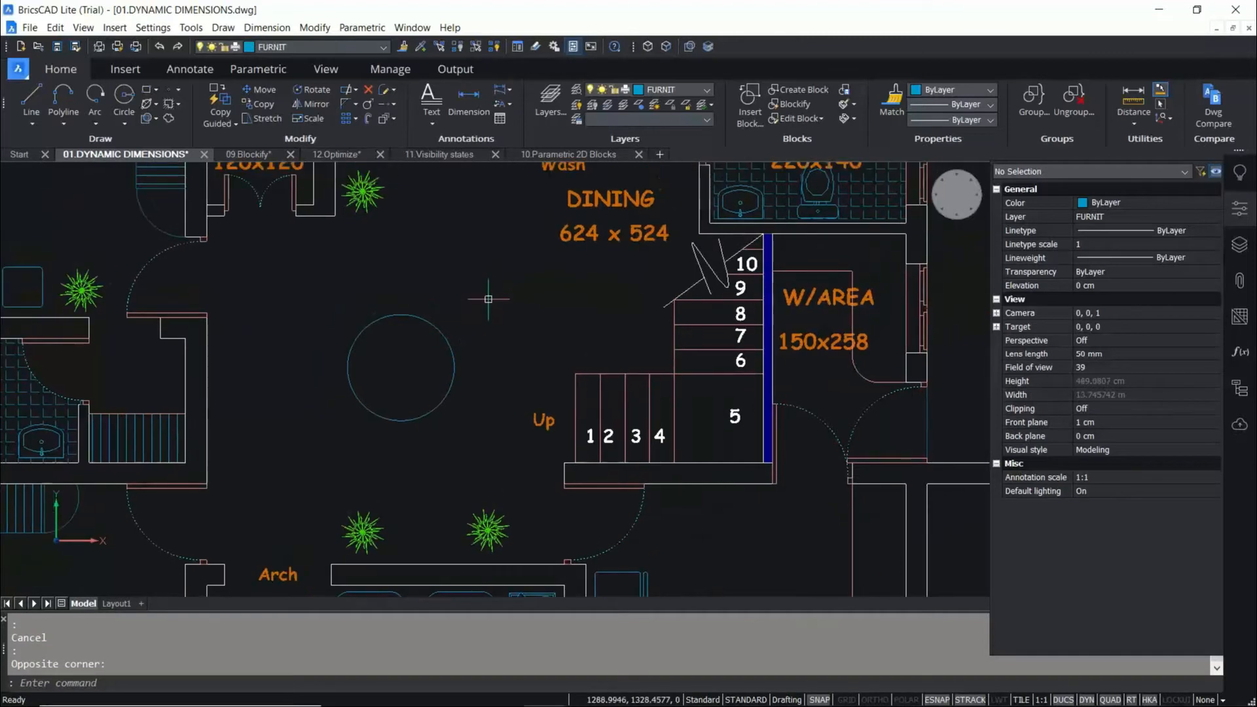
right_click(498, 266)
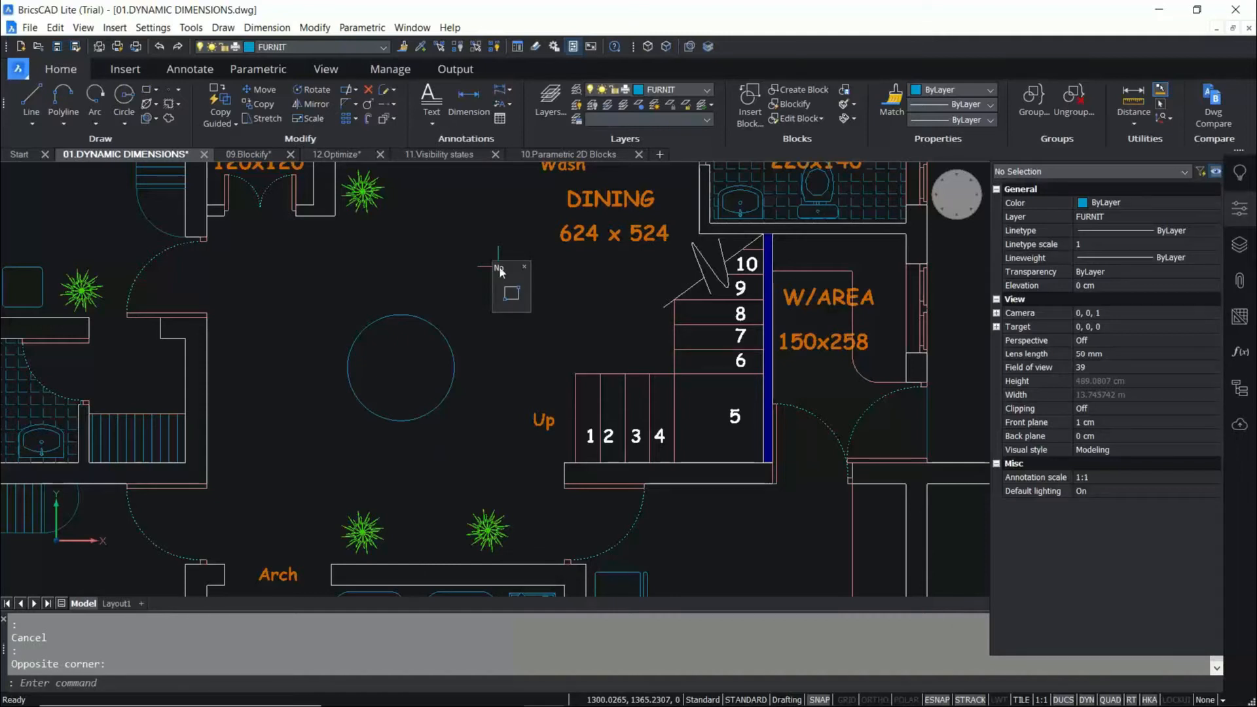
mouse_move(511, 292)
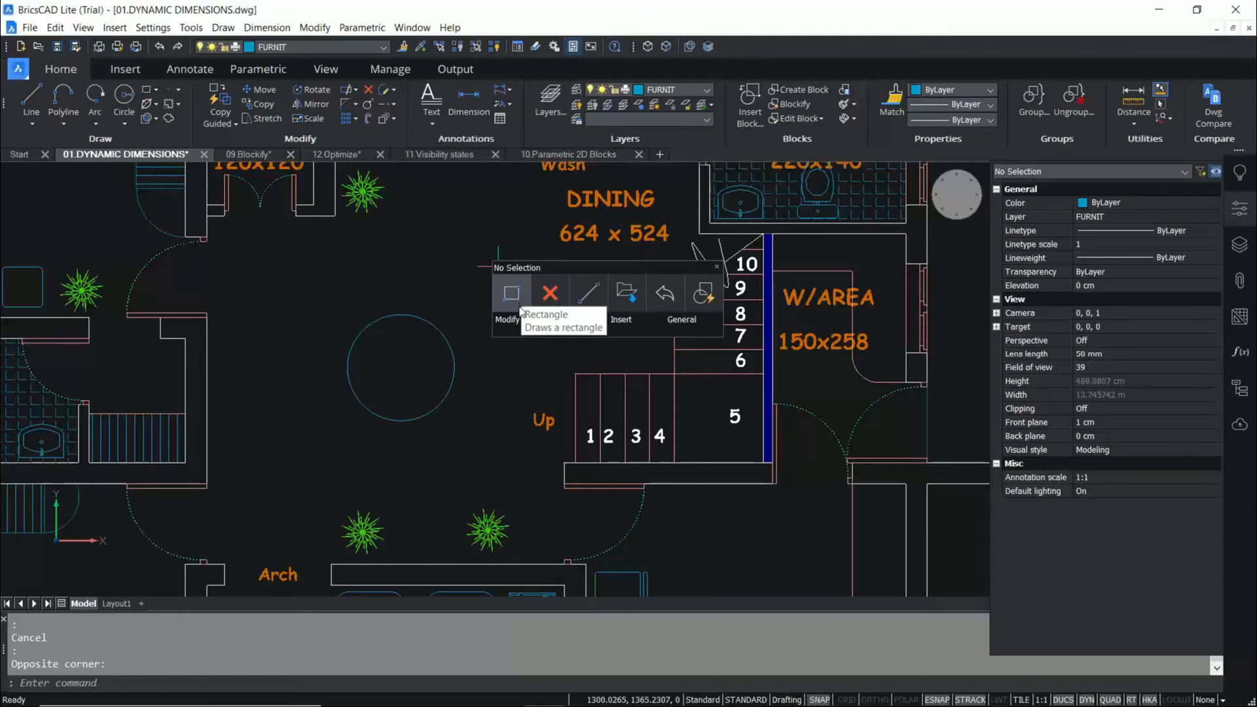
mouse_move(519, 319)
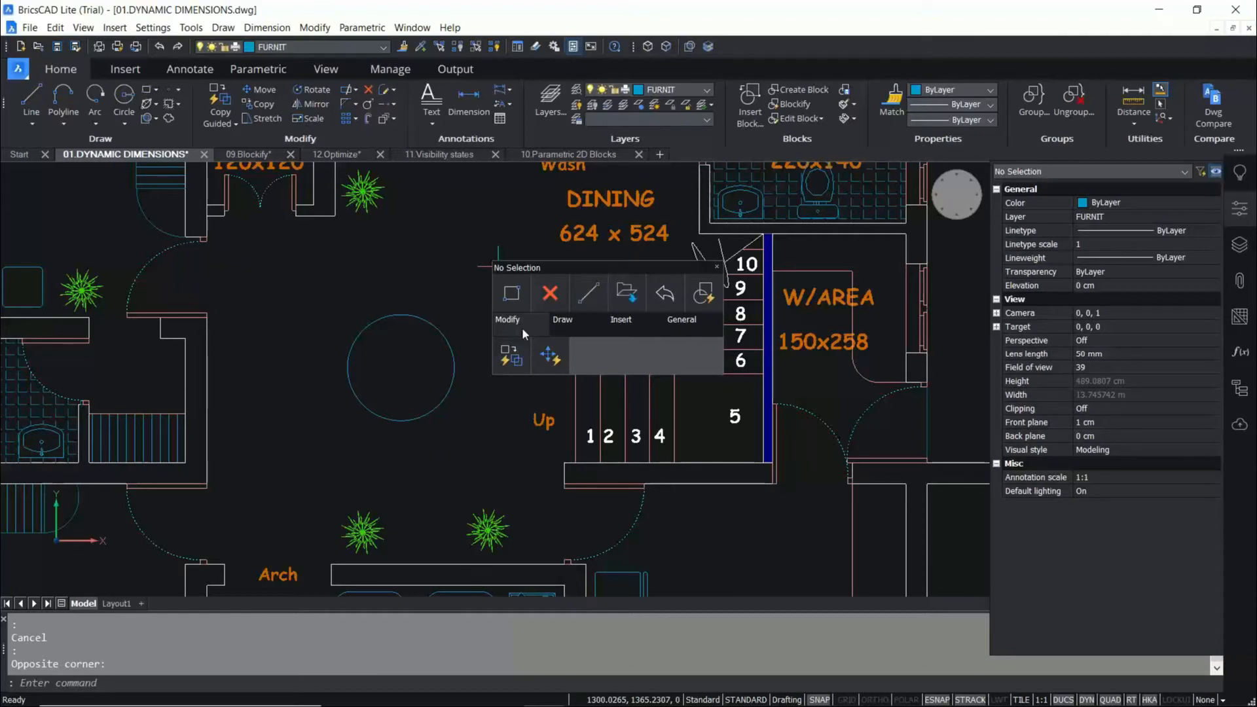
mouse_move(625, 328)
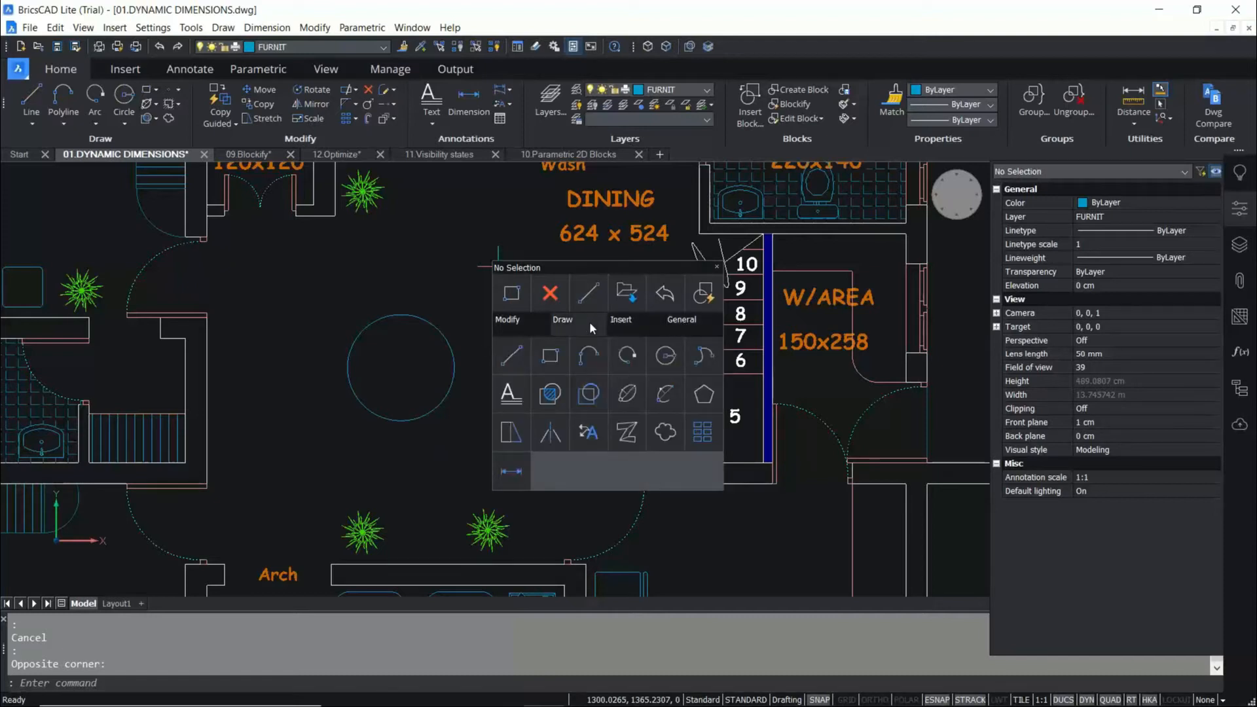
left_click(446, 279)
left_click(440, 282)
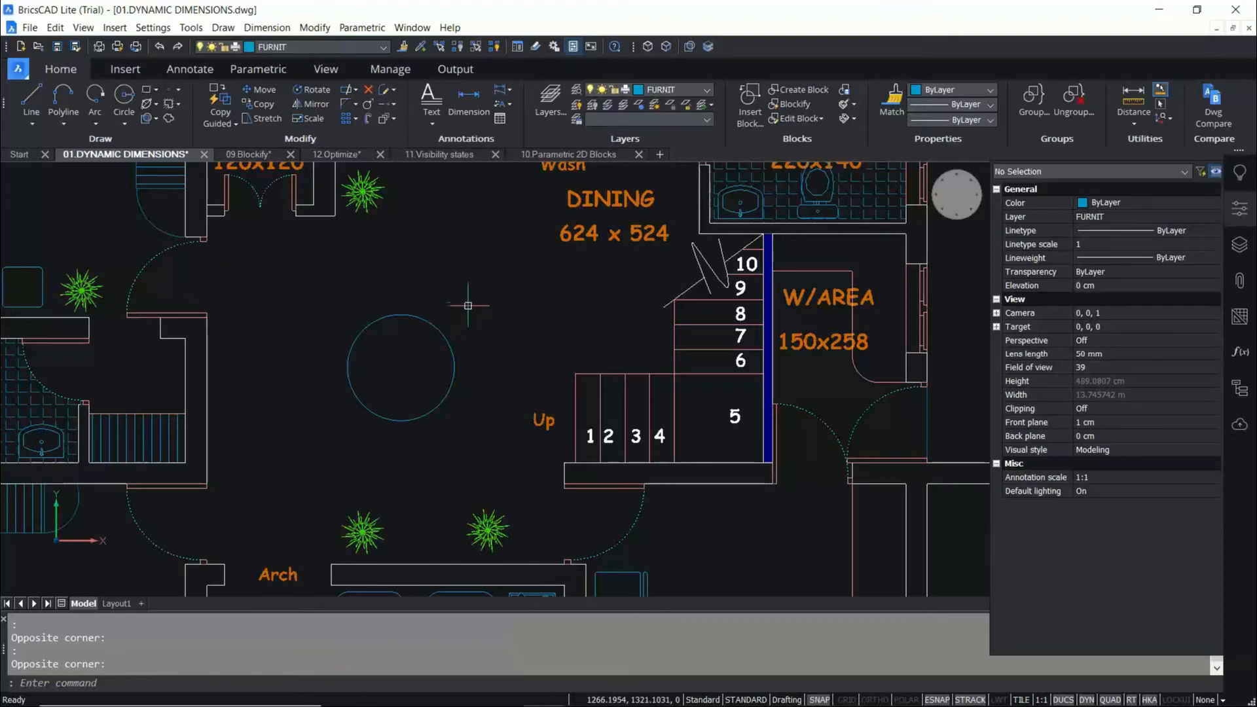
Copy the dining-area circle from its center to a spot just below the DINING label using the Quad, and end the copying.
scroll(468, 367, "up", 2)
scroll(459, 354, "down", 2)
mouse_move(458, 352)
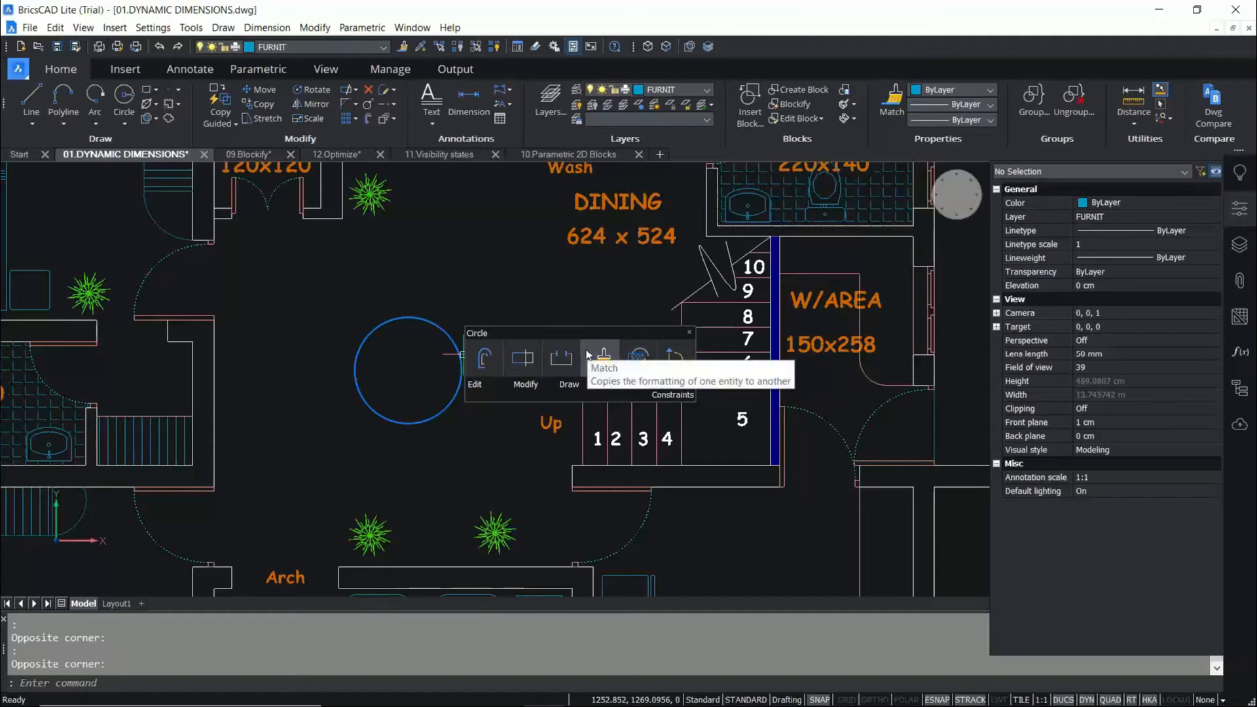
mouse_move(486, 386)
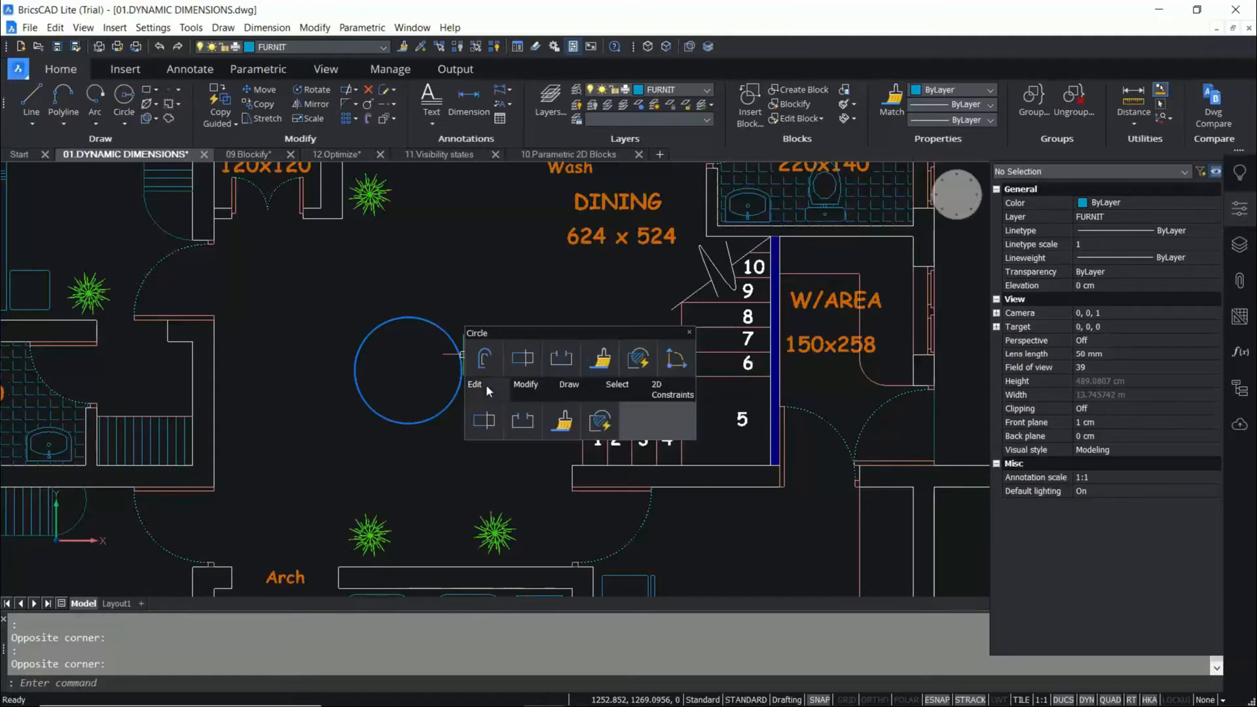
mouse_move(532, 394)
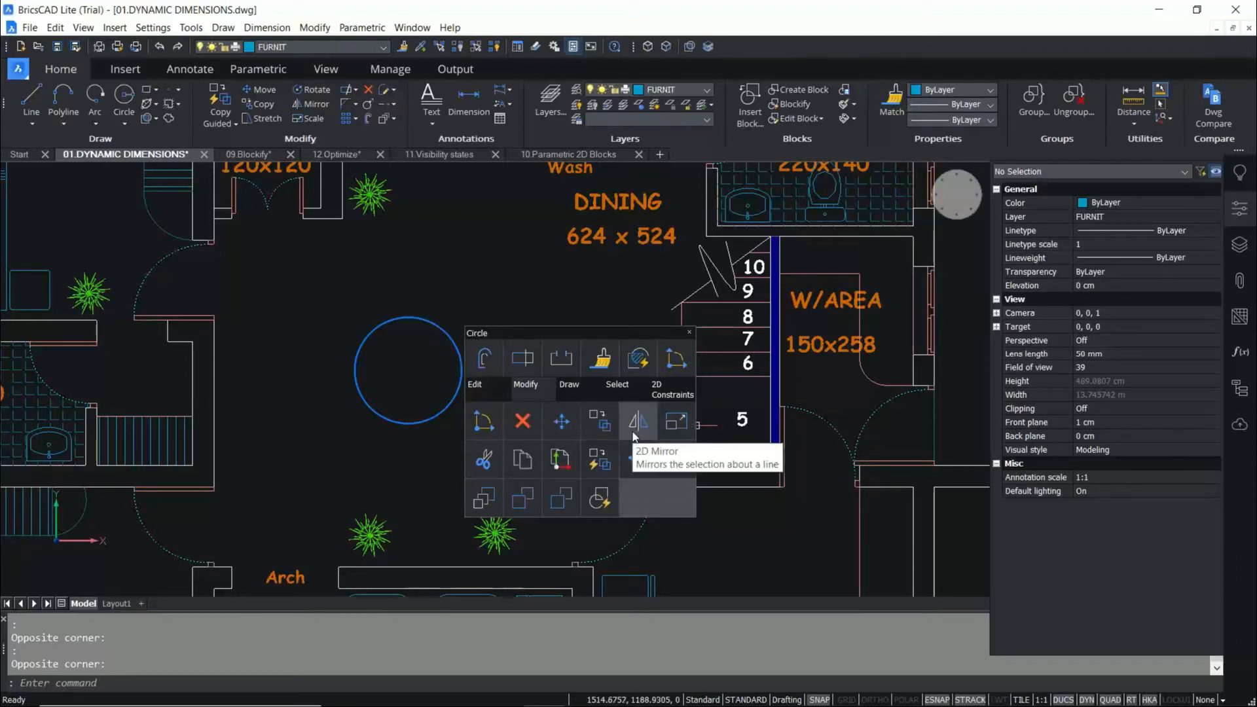
left_click(599, 425)
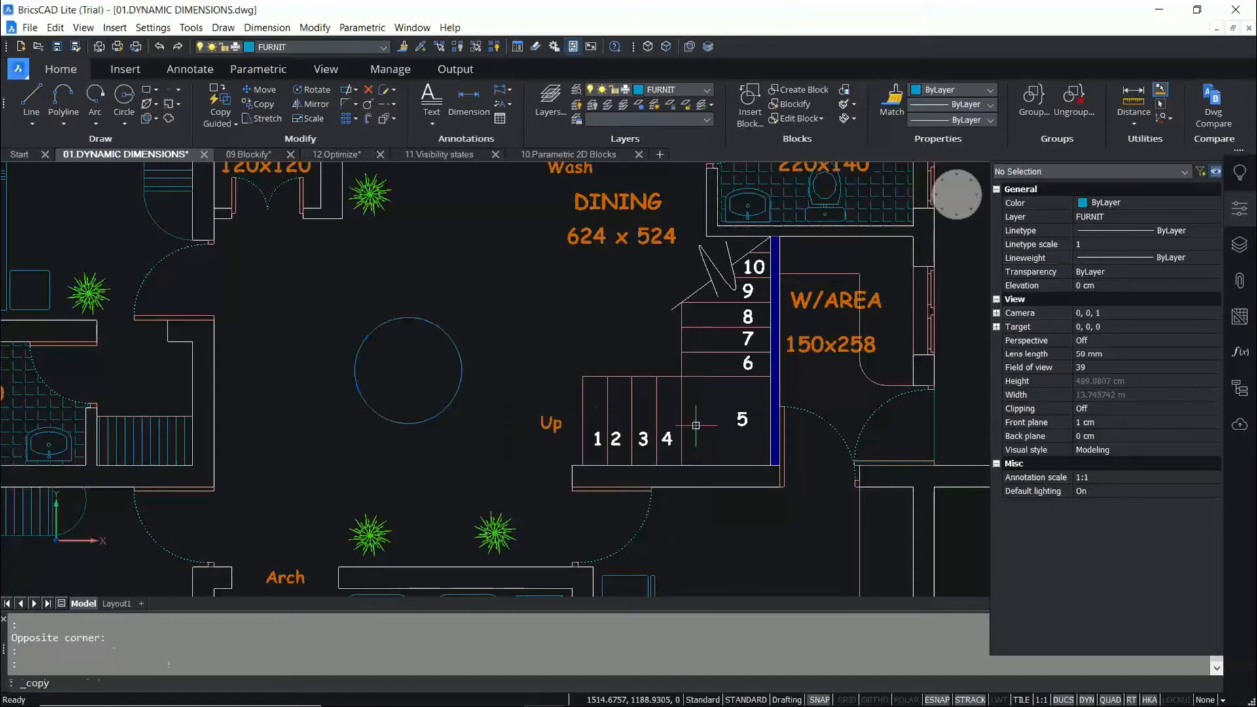
left_click(408, 370)
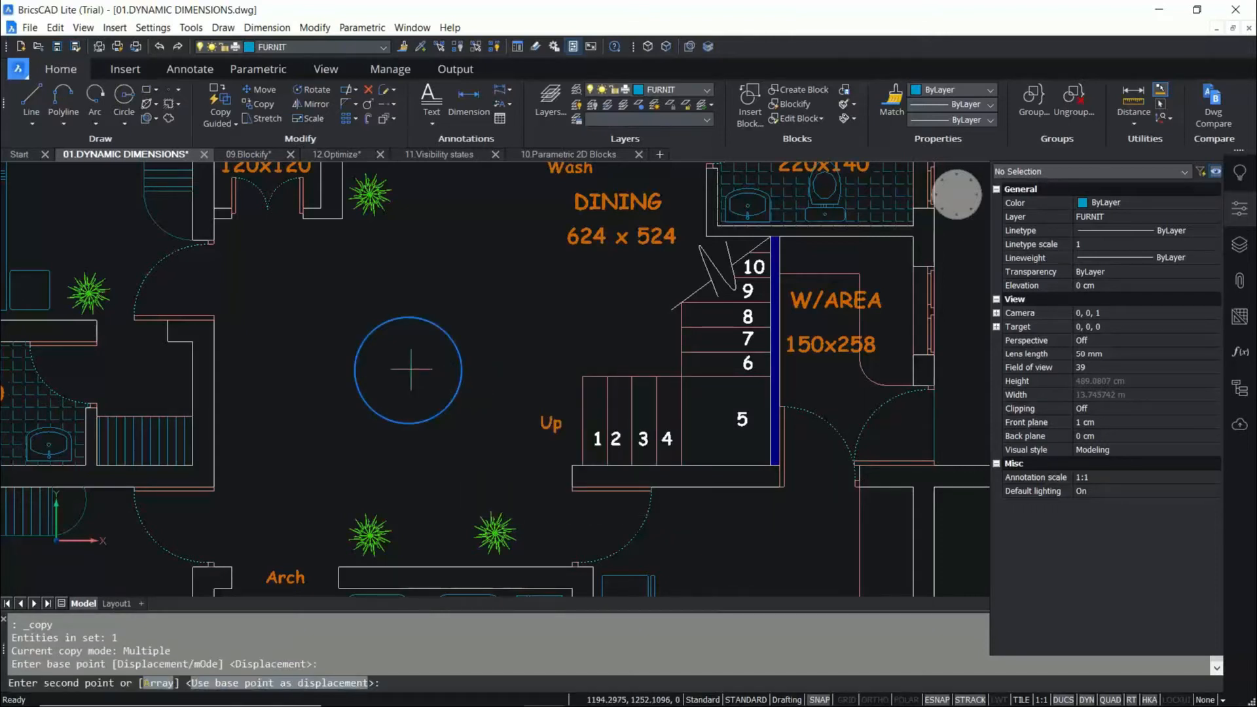
left_click(527, 309)
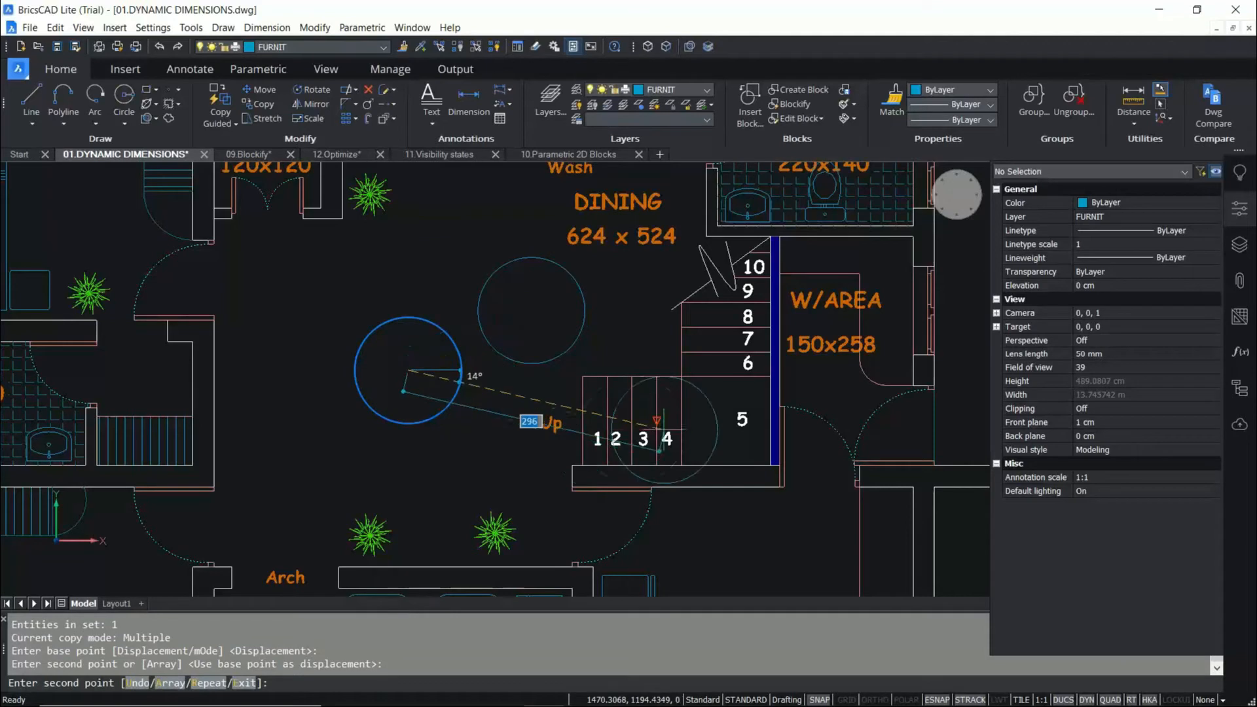
key("Escape")
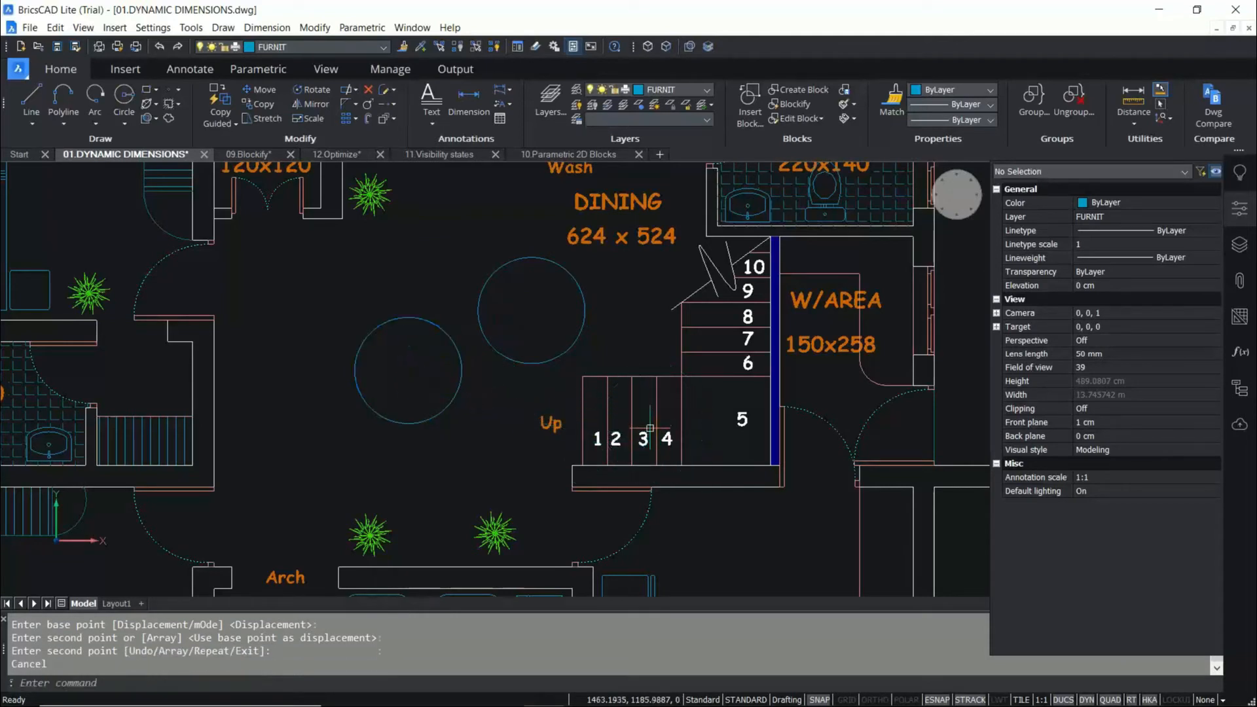
Examine the rollover properties of the Up text and the Edit command group in the original dining circle's Quad, then dismiss it.
mouse_move(548, 430)
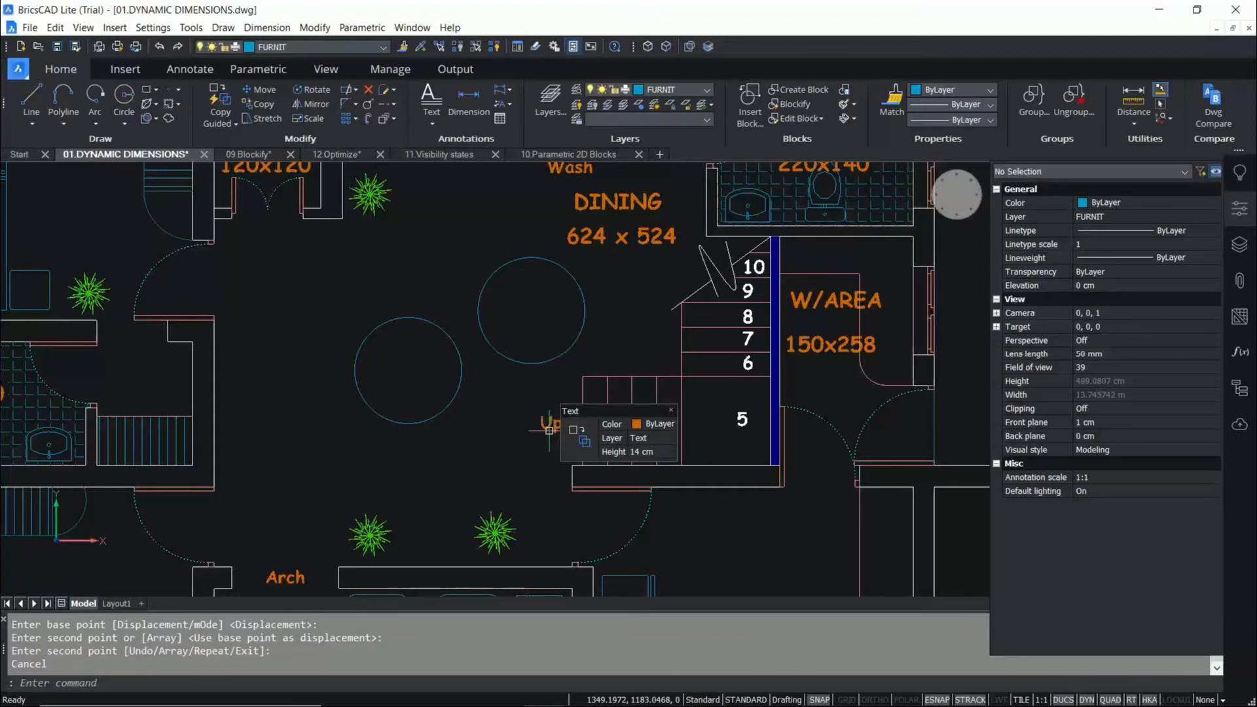
mouse_move(463, 359)
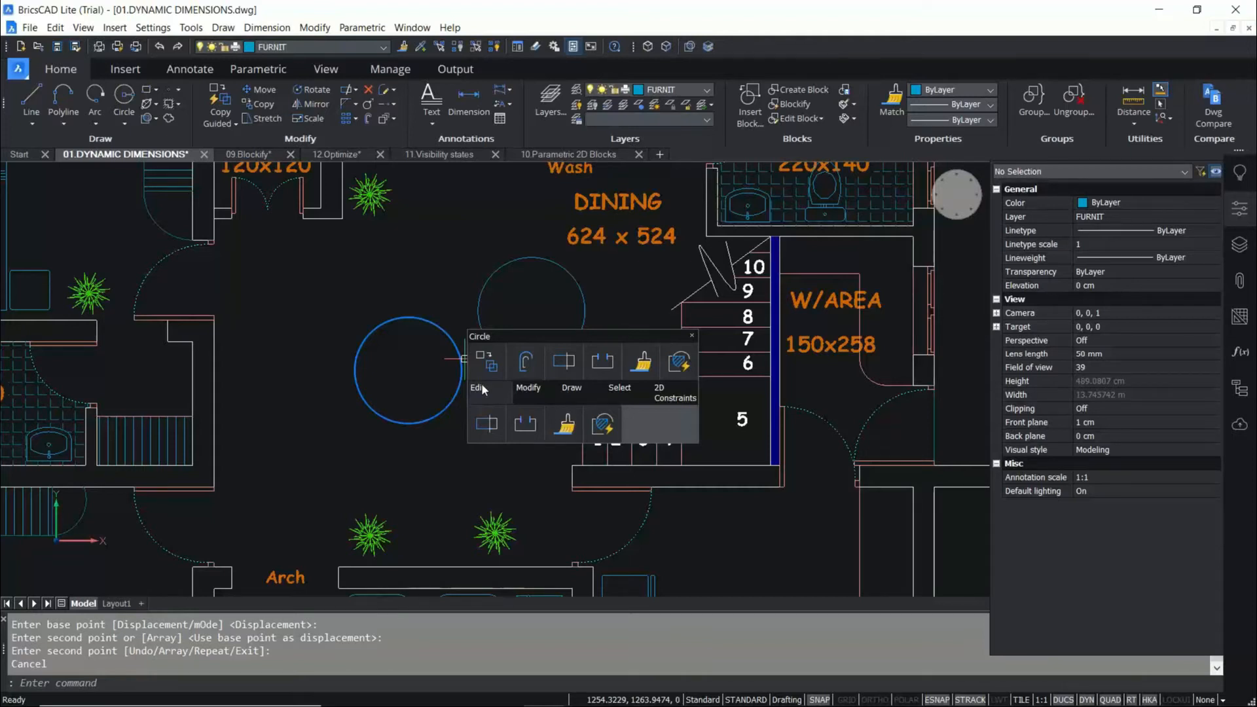
key("Escape")
key("Escape")
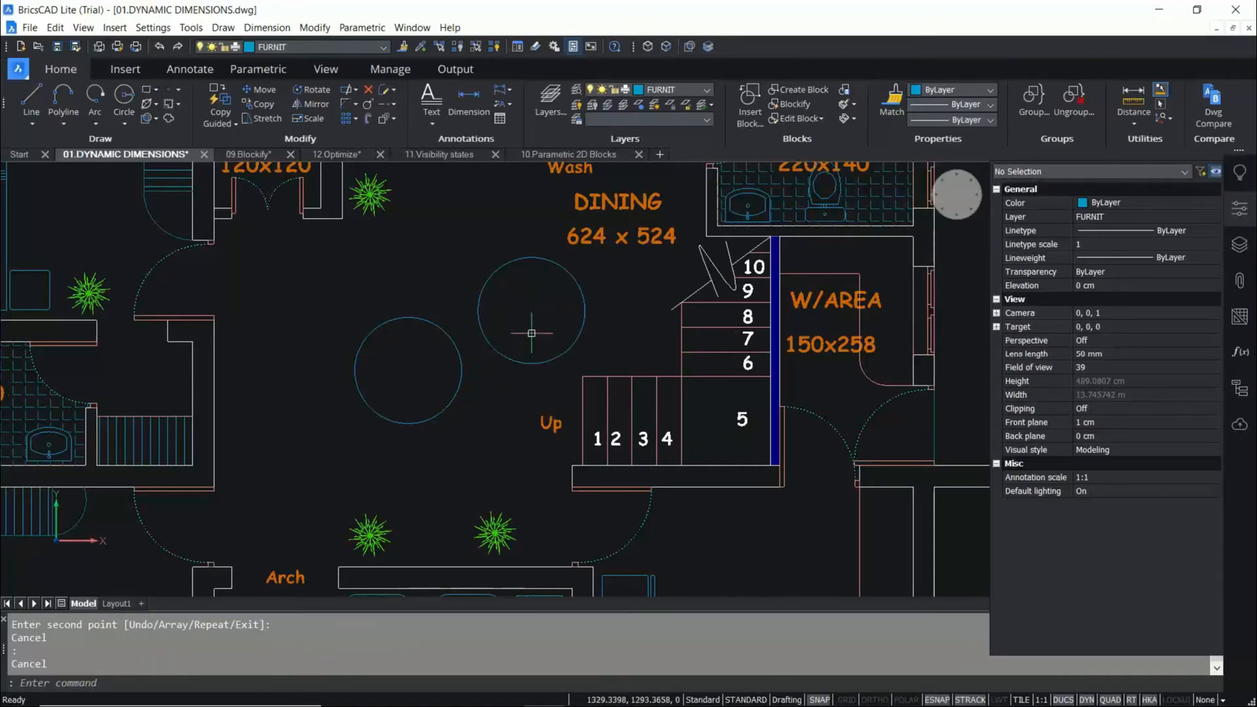
Erase the copied circle below the DINING label using the Quad's Modify commands.
scroll(529, 337, "down", 3)
scroll(503, 357, "down", 1)
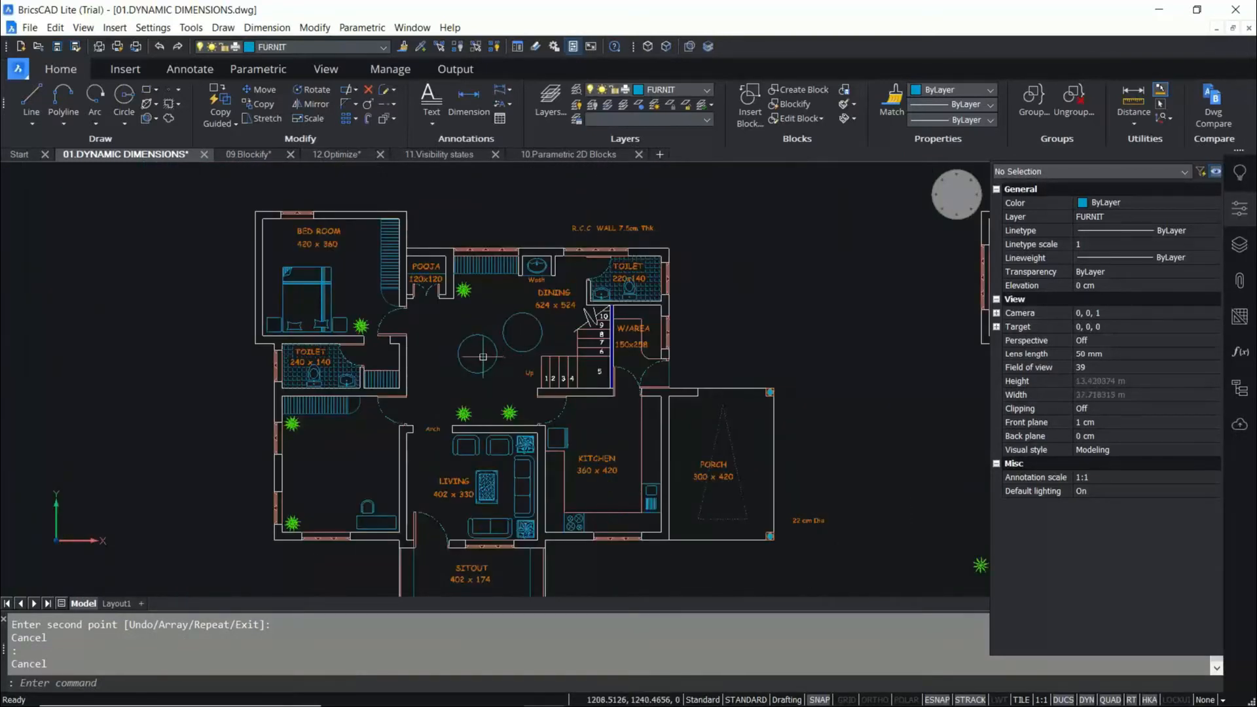
scroll(485, 357, "up", 2)
left_click(558, 322)
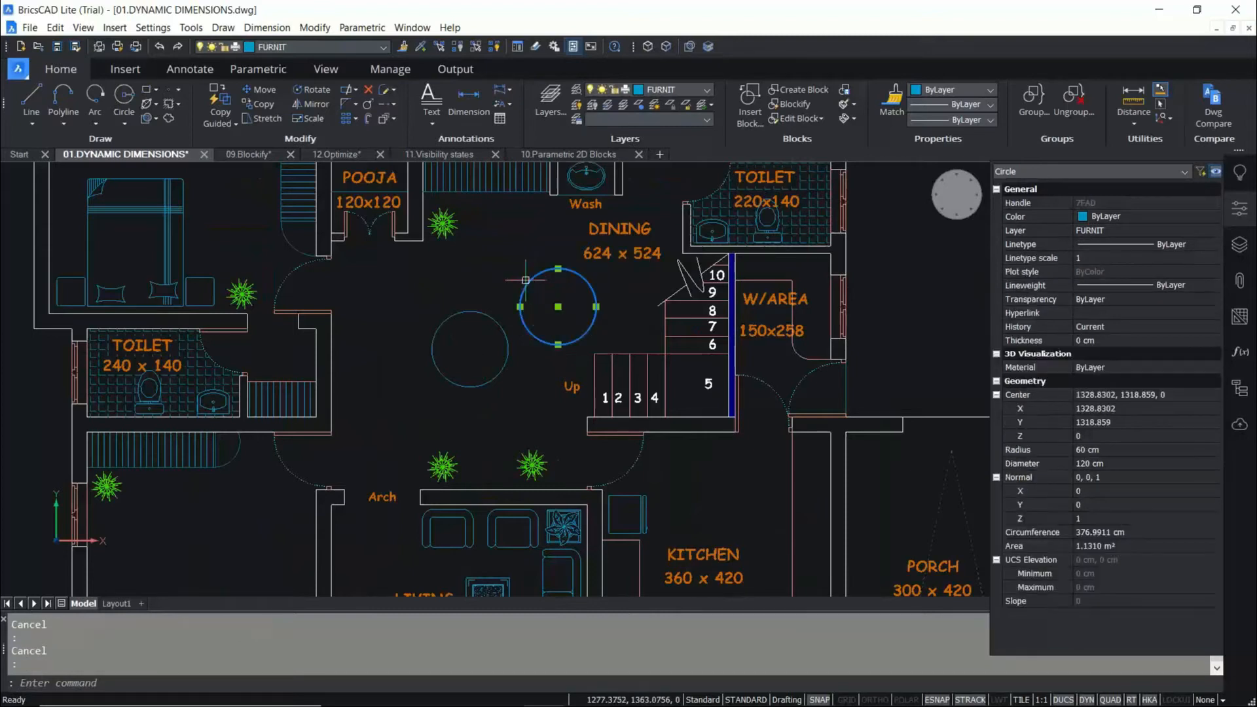
mouse_move(568, 343)
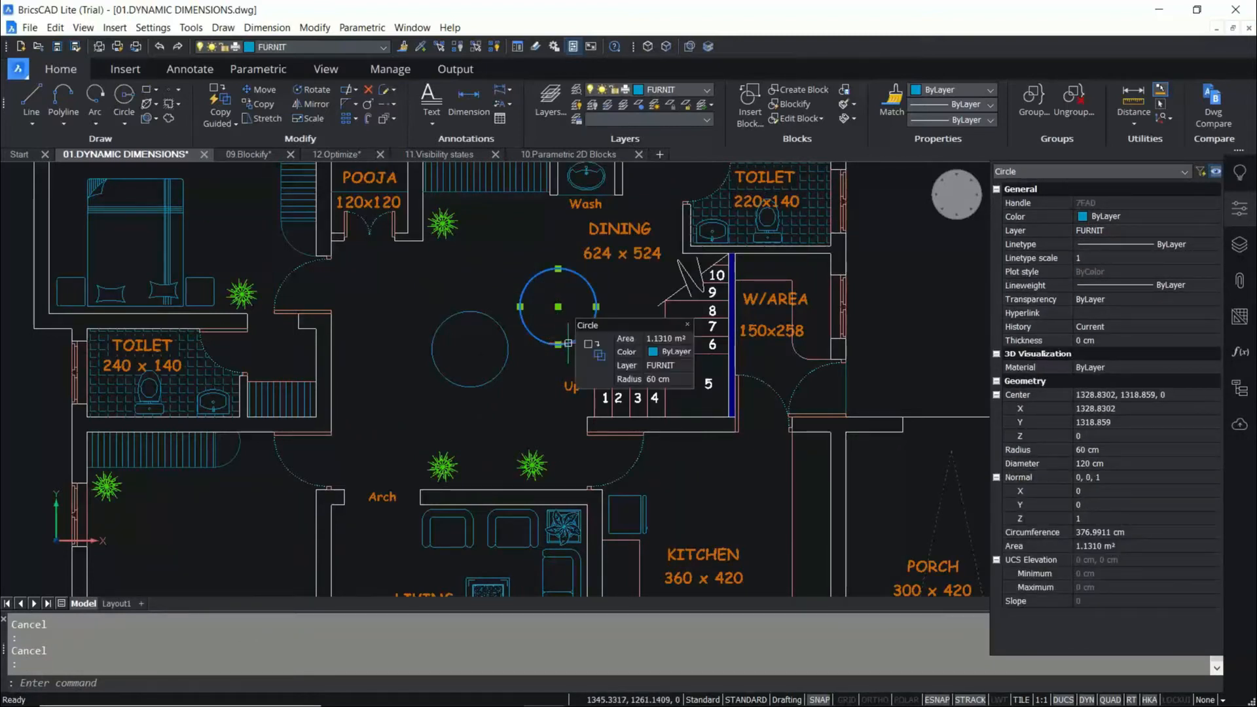
mouse_move(630, 381)
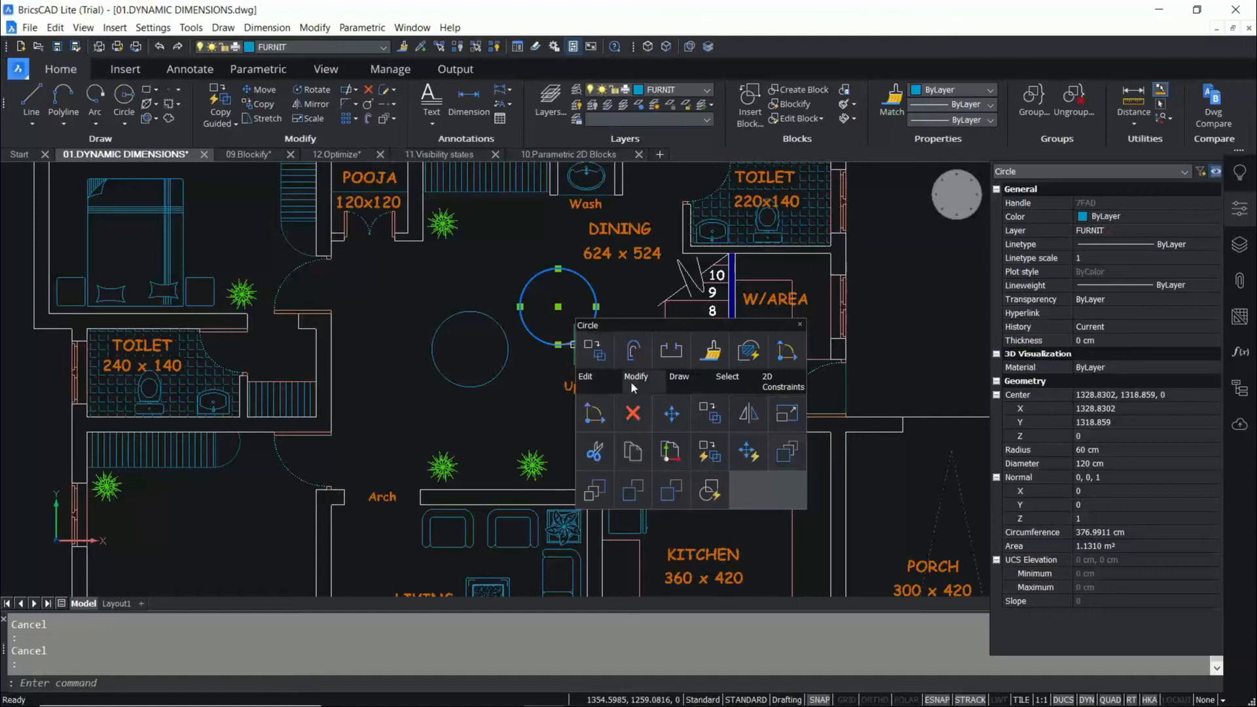
left_click(633, 413)
Inspect the rollover and full properties of the rectangular desk polyline in the room beside the living area, then deselect it.
scroll(501, 302, "down", 5)
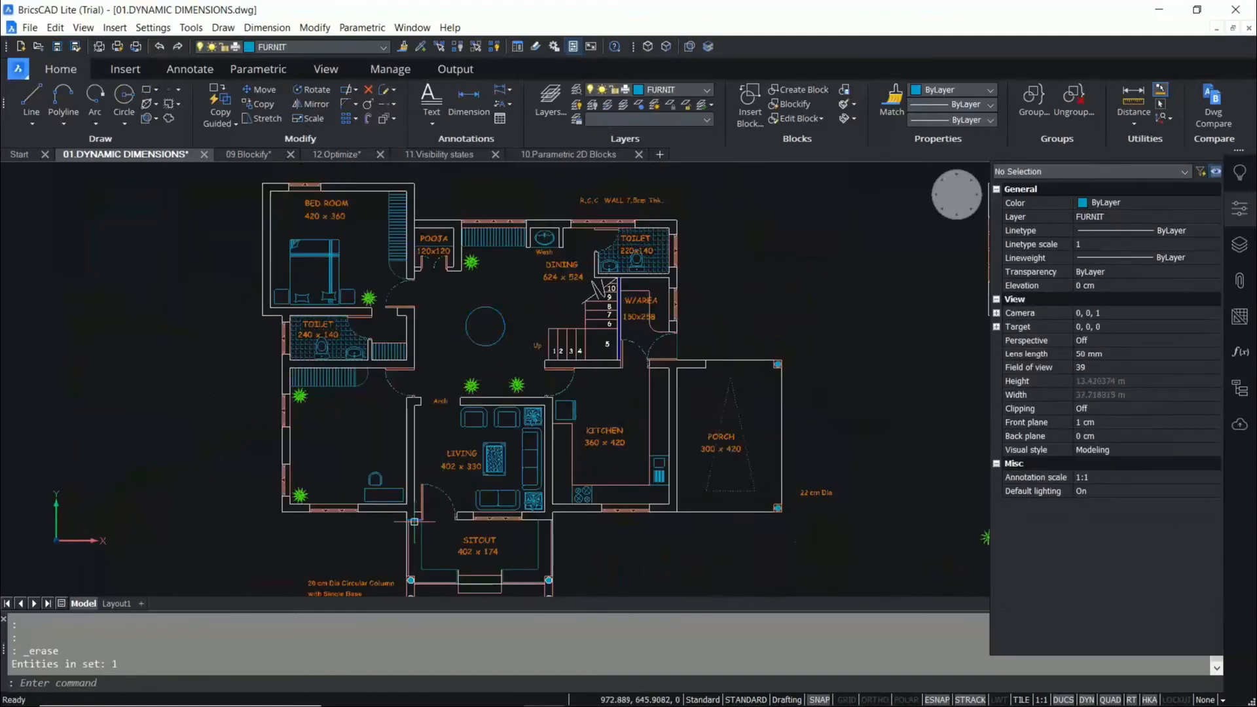
scroll(392, 517, "up", 5)
middle_click_drag(406, 416, 415, 300)
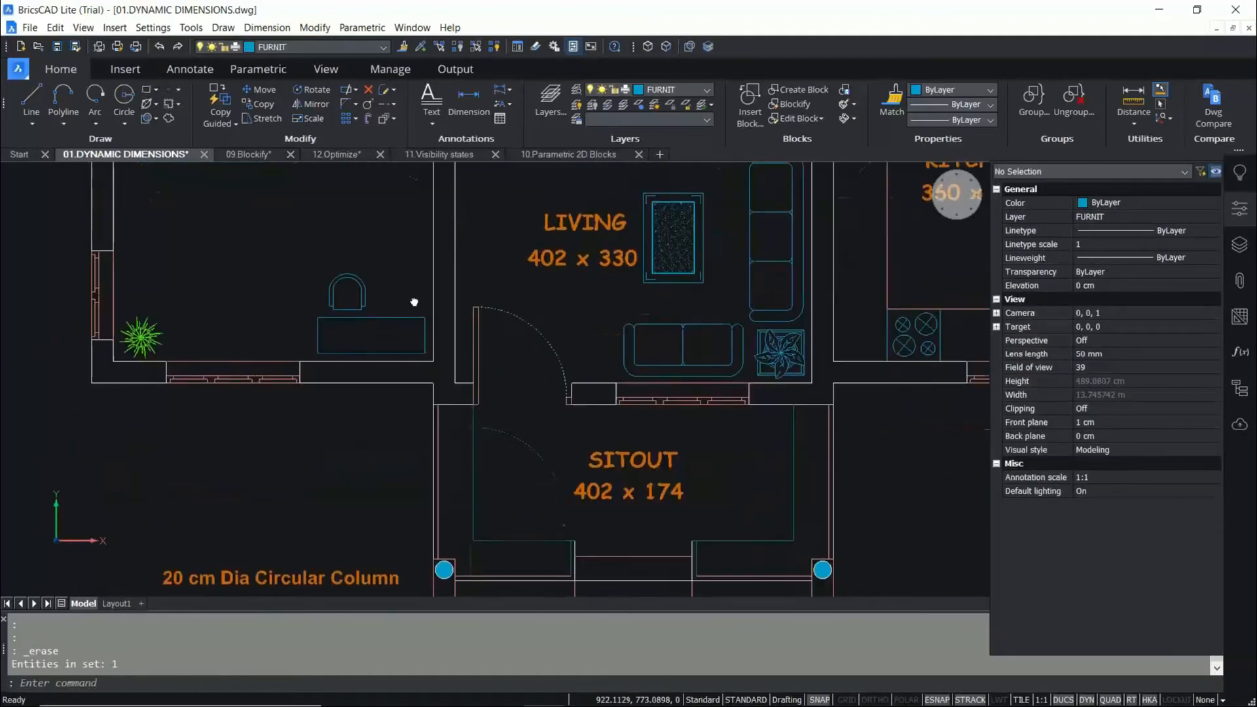
scroll(389, 307, "down", 3)
scroll(383, 283, "up", 3)
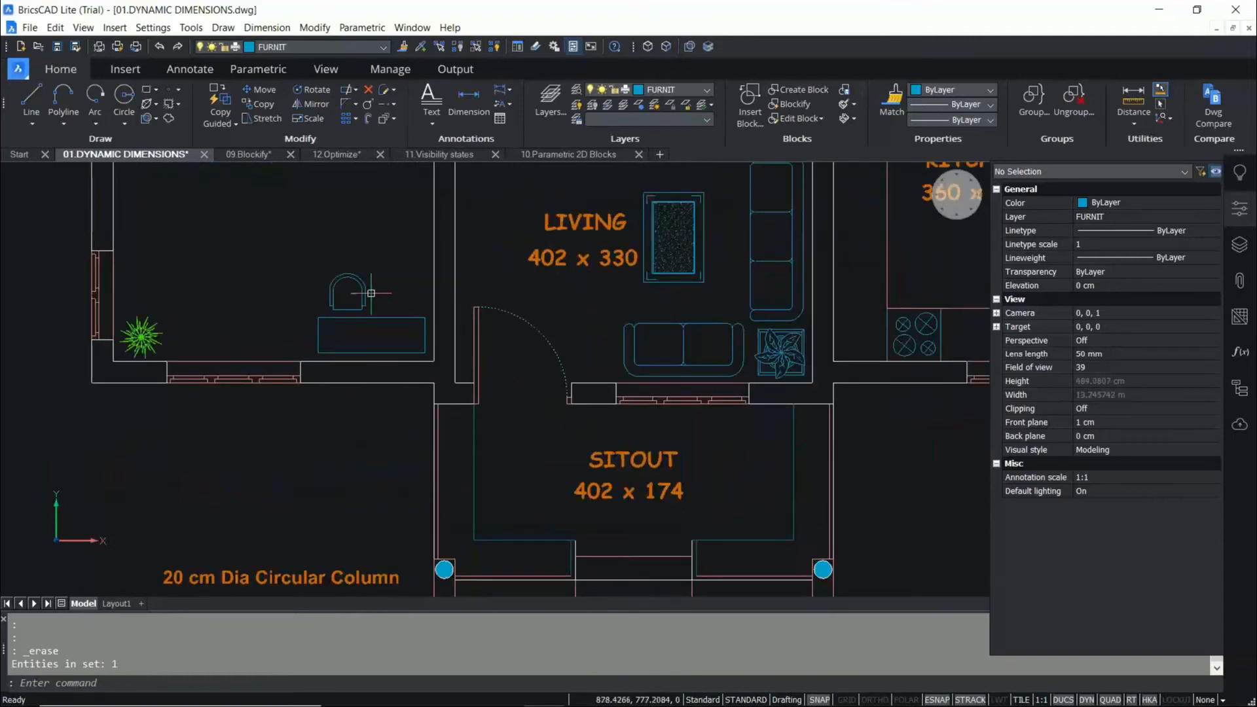
scroll(382, 279, "up", 2)
scroll(381, 281, "down", 2)
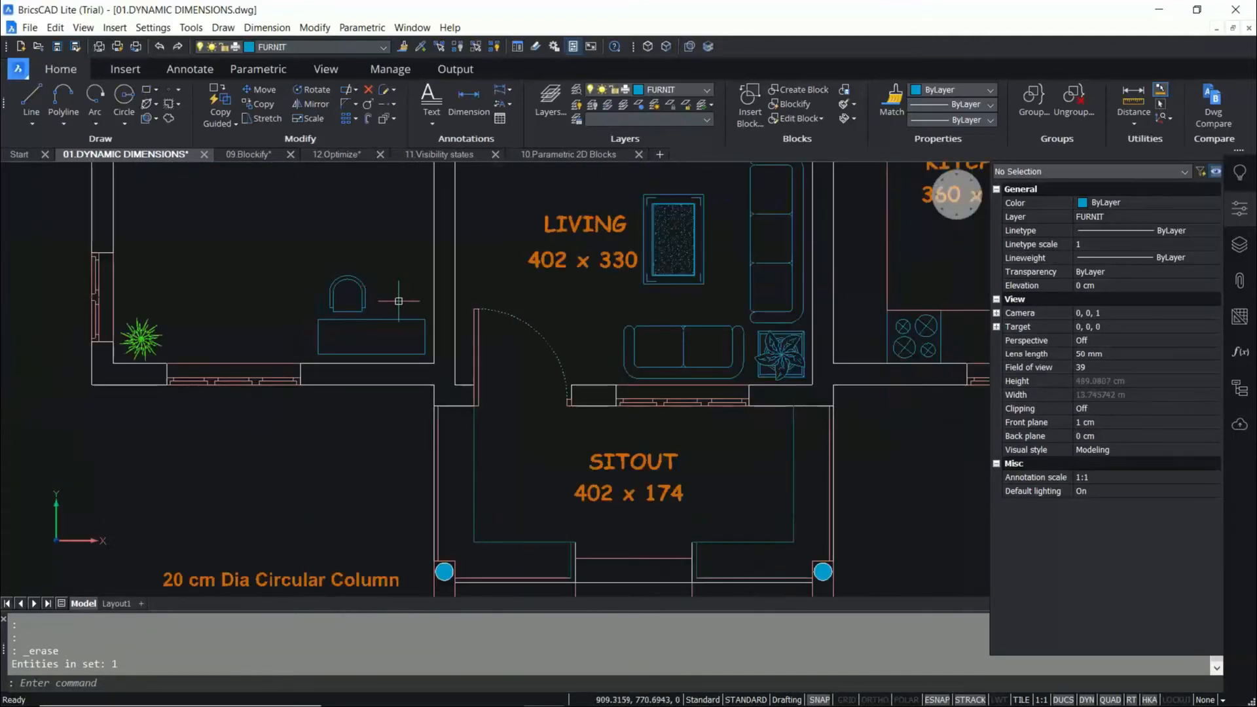
scroll(400, 305, "up", 4)
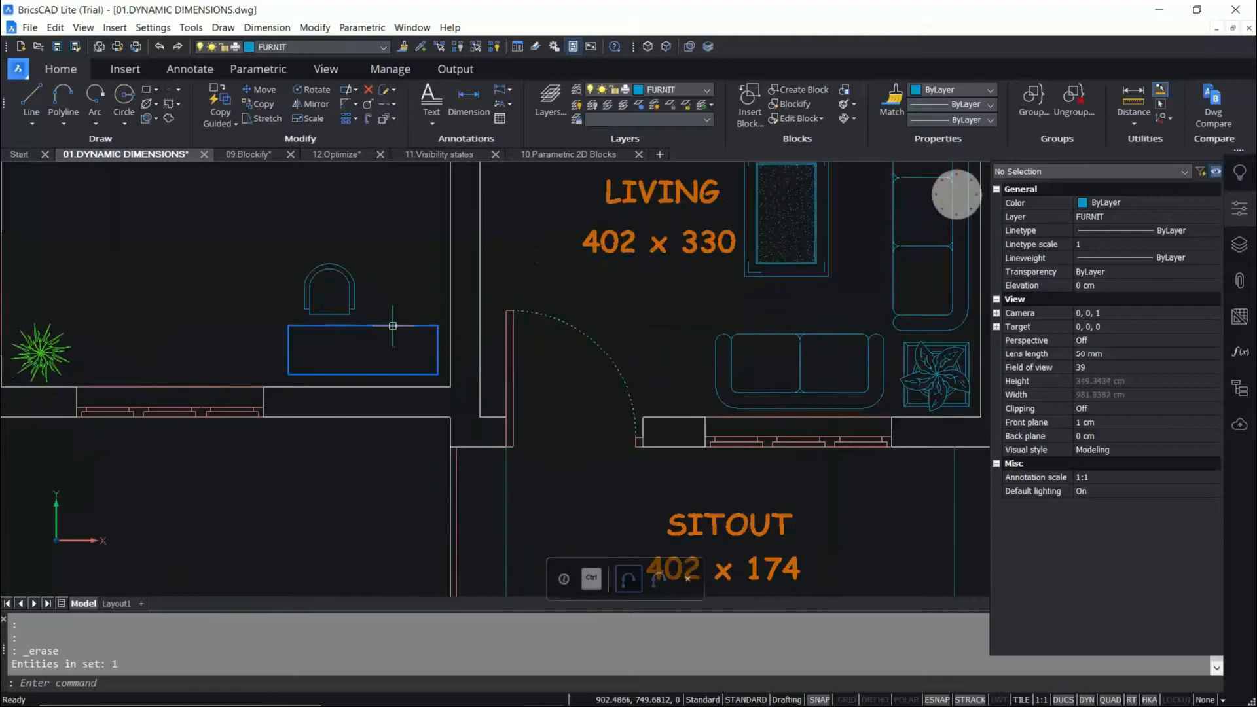
mouse_move(400, 326)
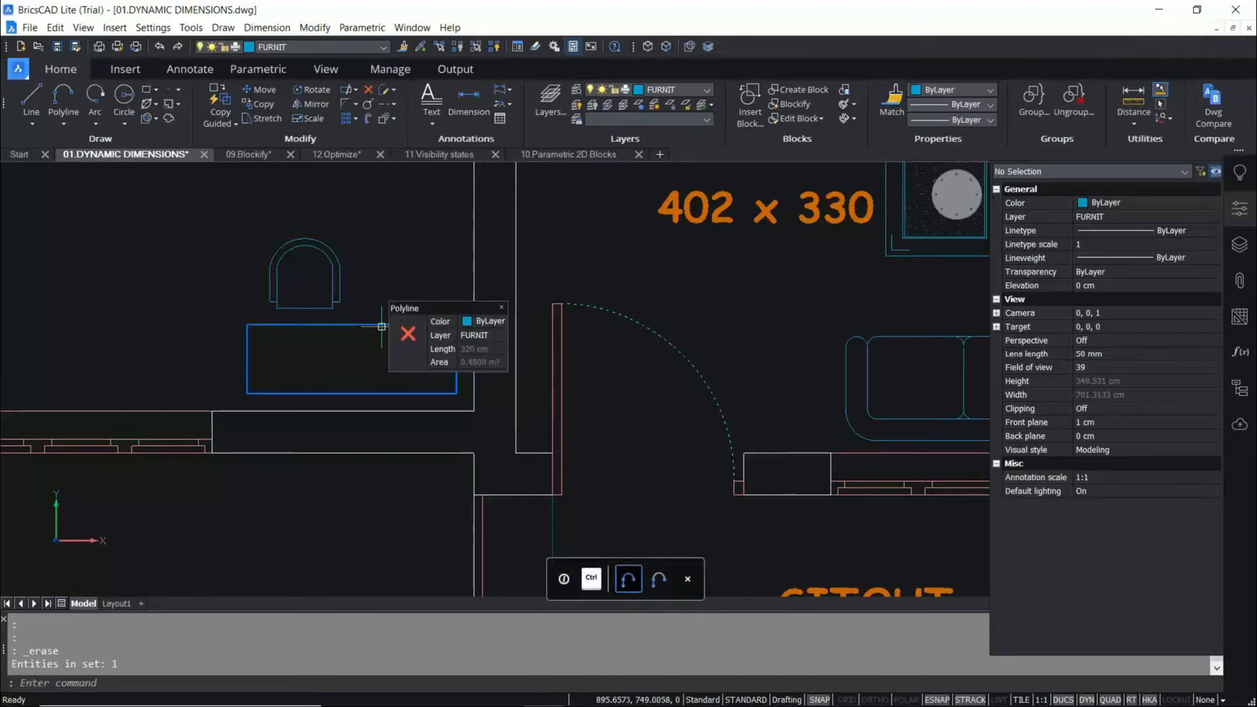
left_click(382, 325)
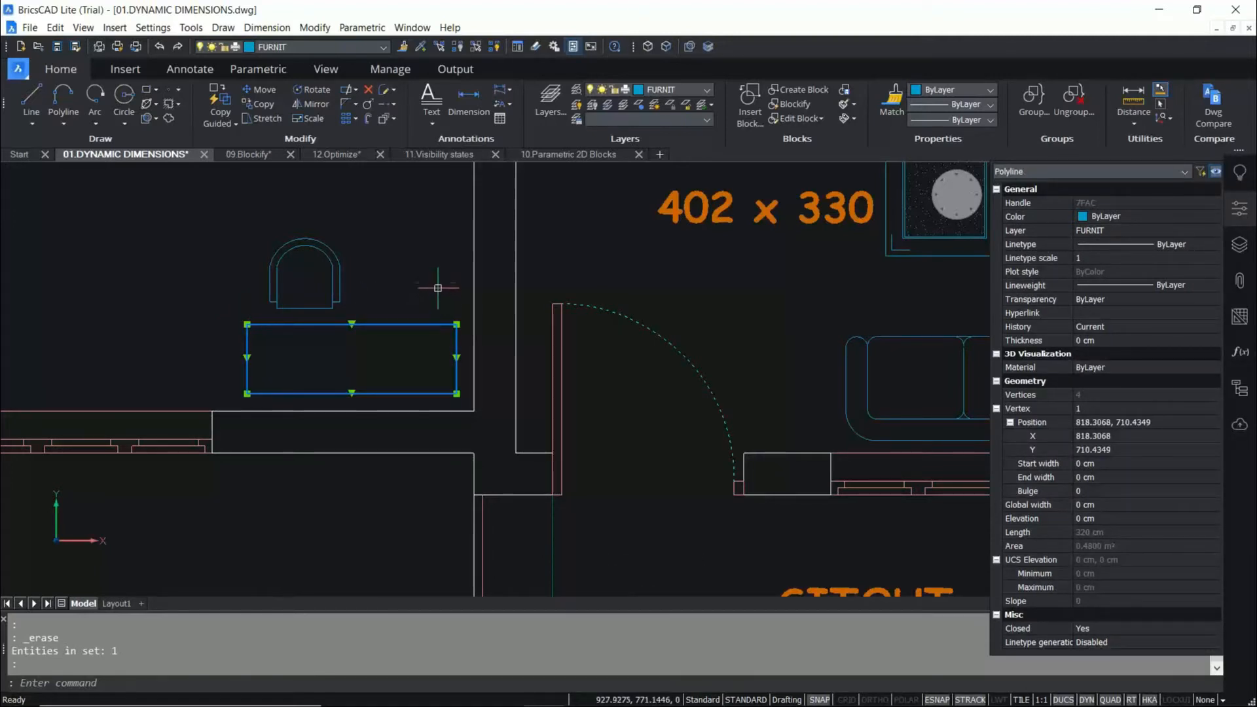
key("Escape")
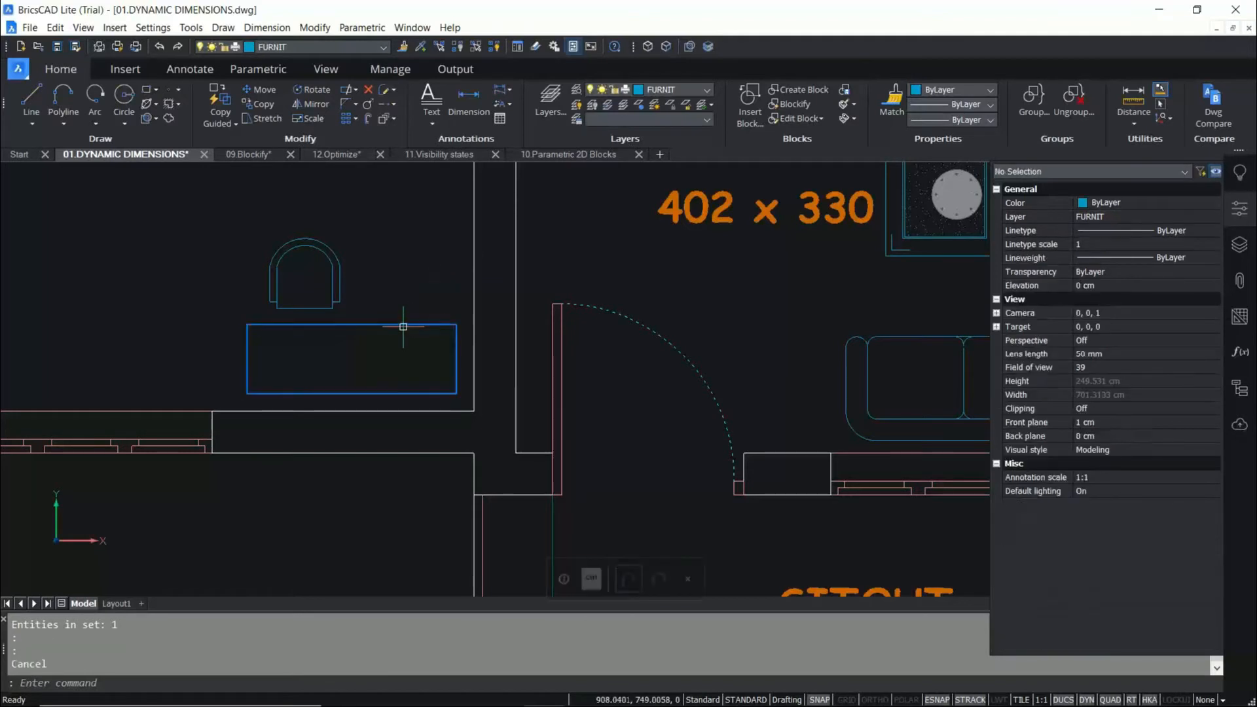
Add a vertex at the midpoint of the desk polyline's upper edge using the Quad's segment commands.
mouse_move(403, 326)
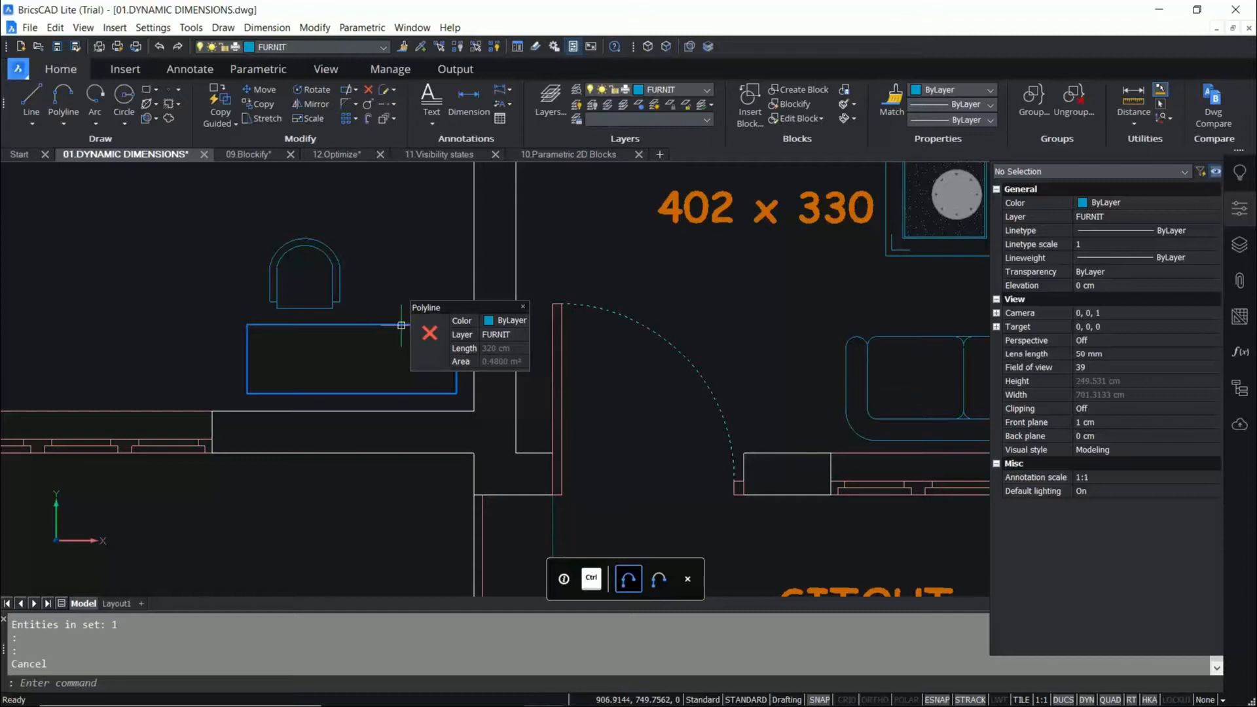
key("ctrl")
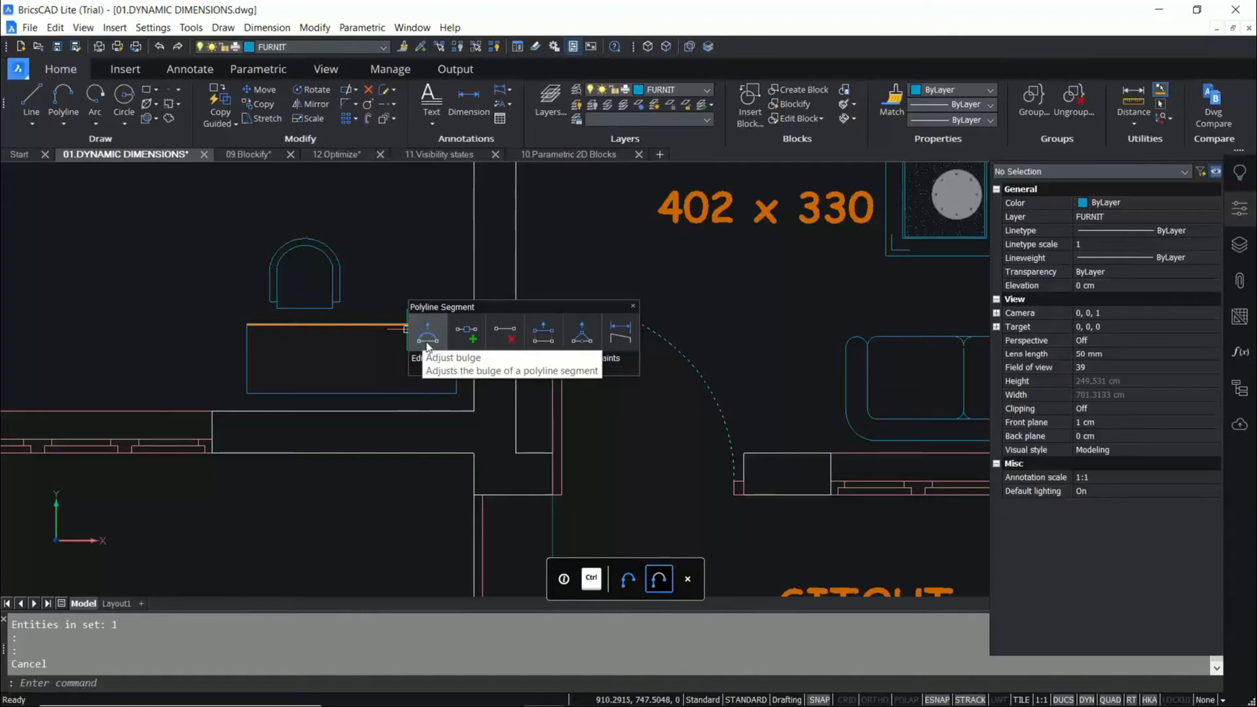
left_click(470, 339)
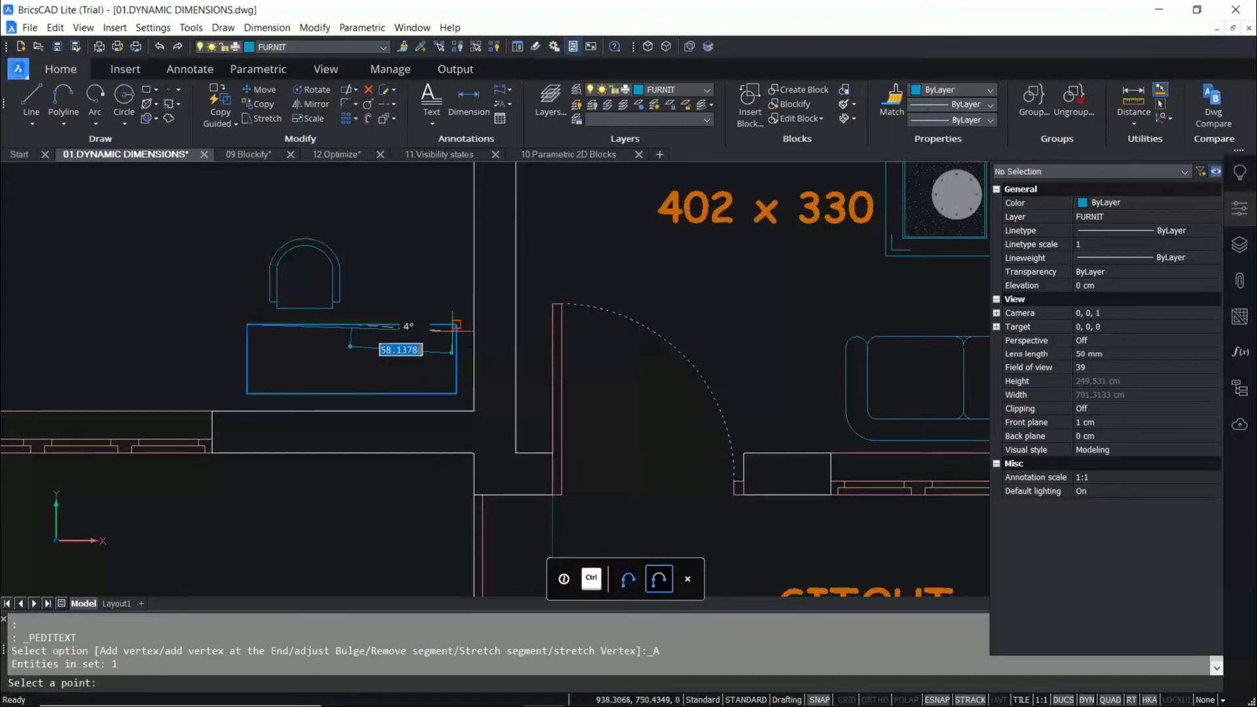
left_click(354, 323)
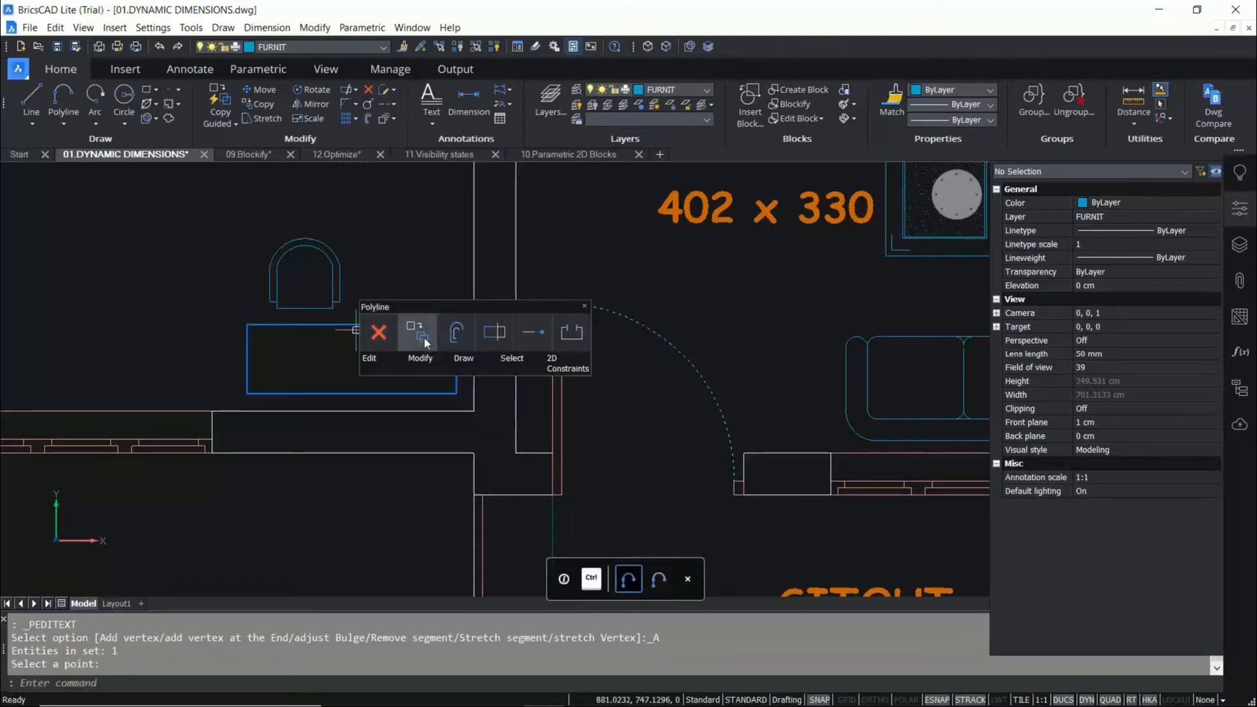
Select the desk polyline to check its grips and vertex count, then clear the selection.
left_click(406, 330)
left_click(406, 326)
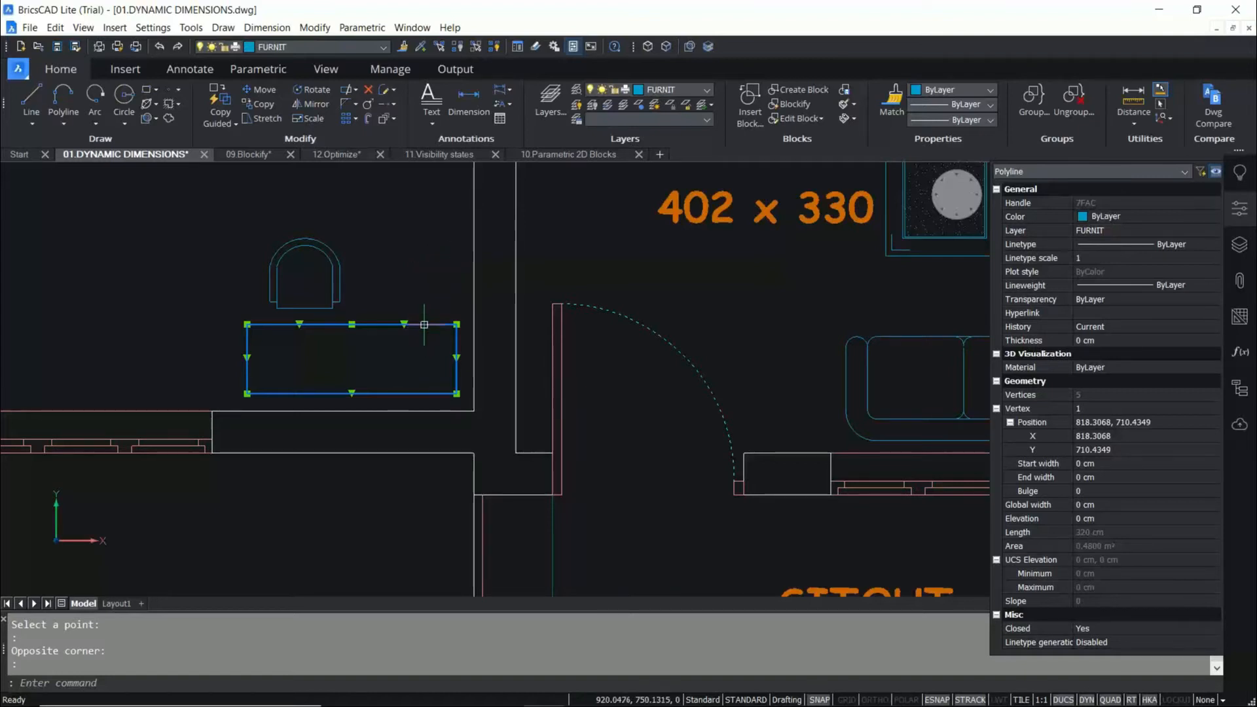
mouse_move(424, 325)
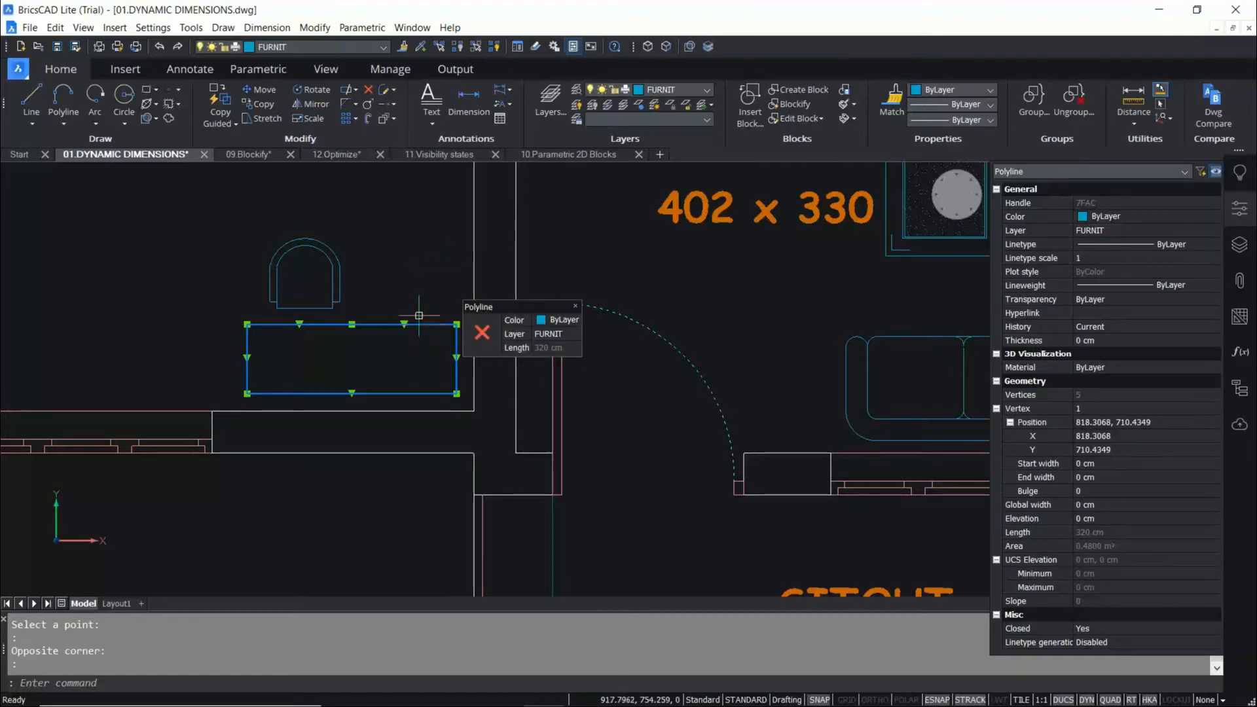
key("Escape")
key("Escape")
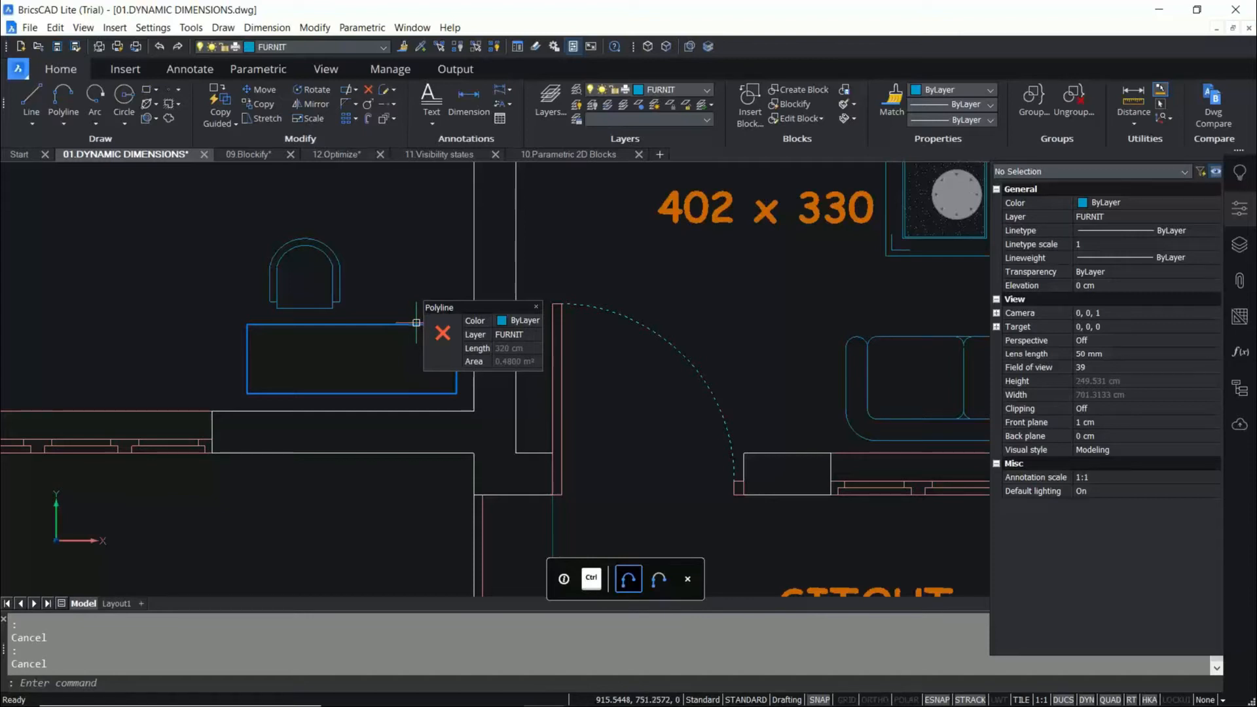
Adjust the bulge of the right half of the desk's upper edge so it arcs outward, away from the desk.
key("ctrl")
key("ctrl")
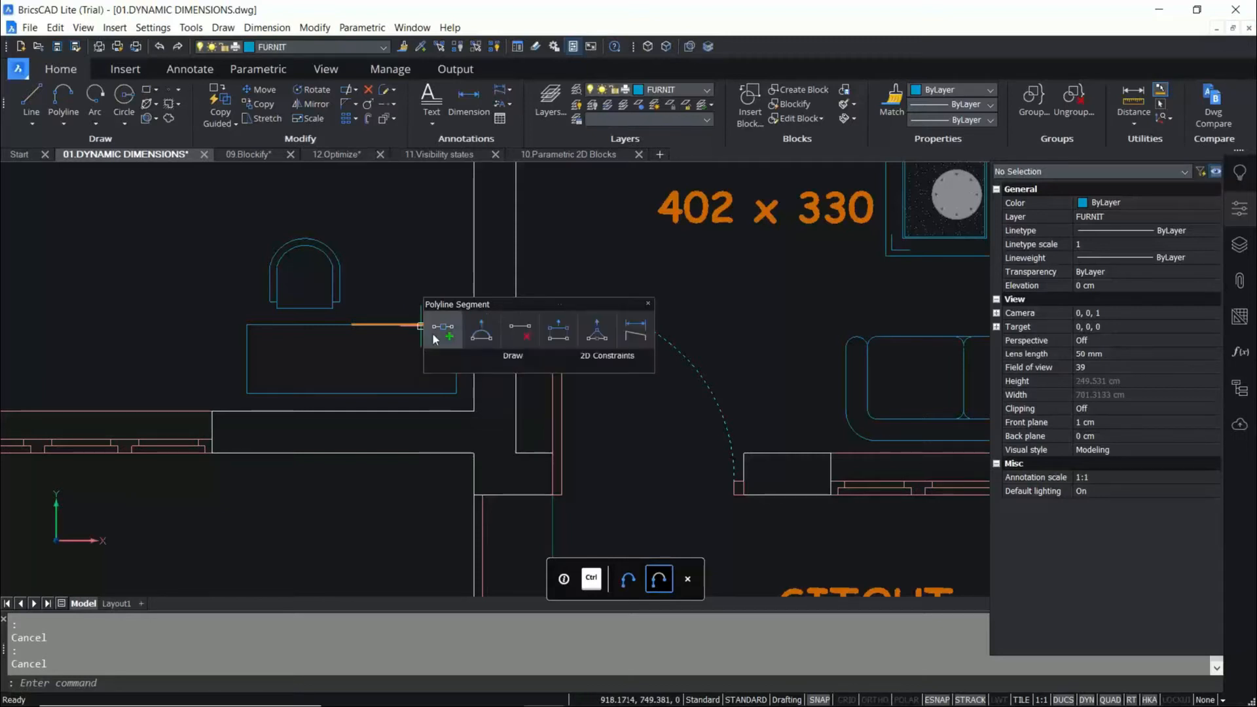
left_click(480, 328)
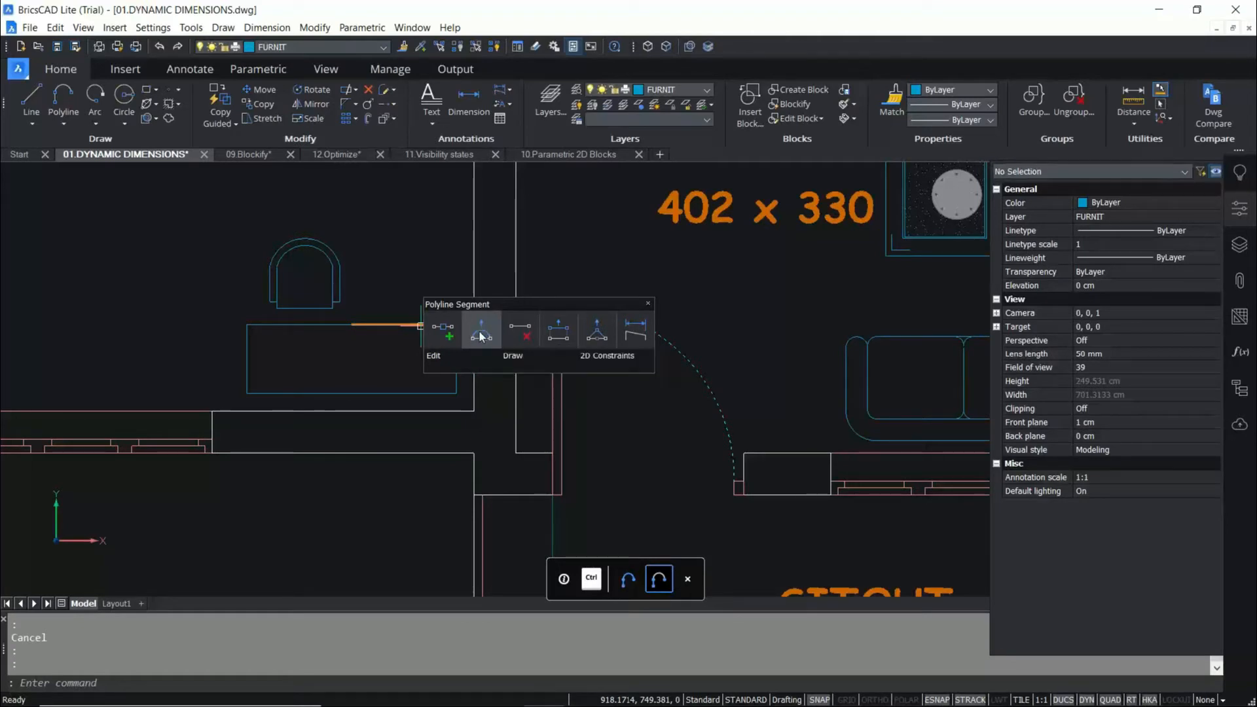
left_click(405, 294)
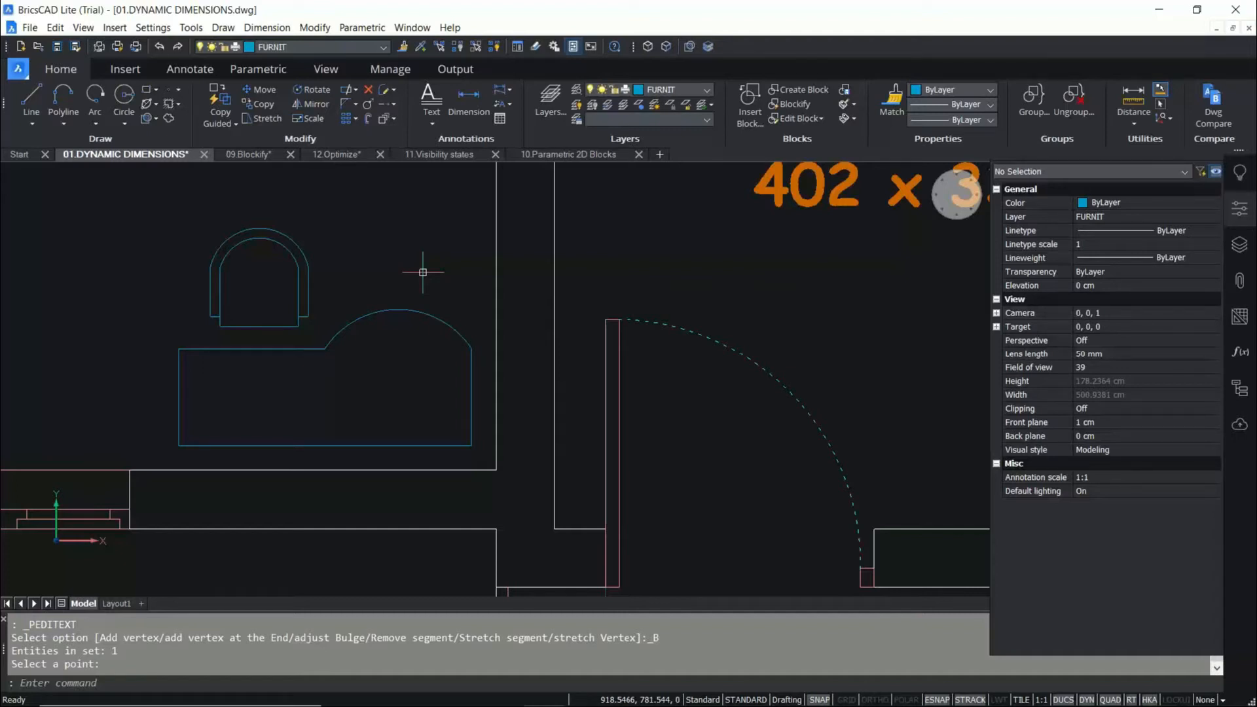
Turn on boundary detection (SELECTIONMODES 4) and examine the perimeter and area of the desk's enclosed boundary.
scroll(484, 327, "down", 2)
scroll(453, 290, "up", 1)
scroll(452, 289, "up", 2)
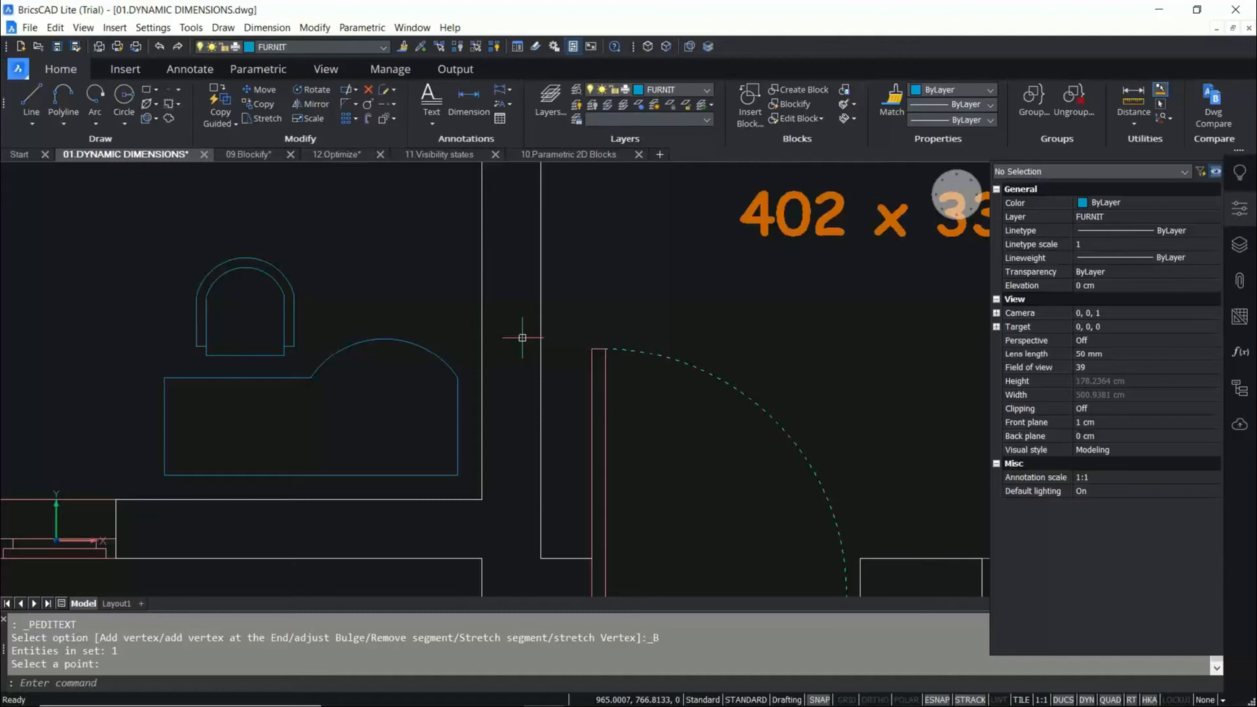
left_click(689, 46)
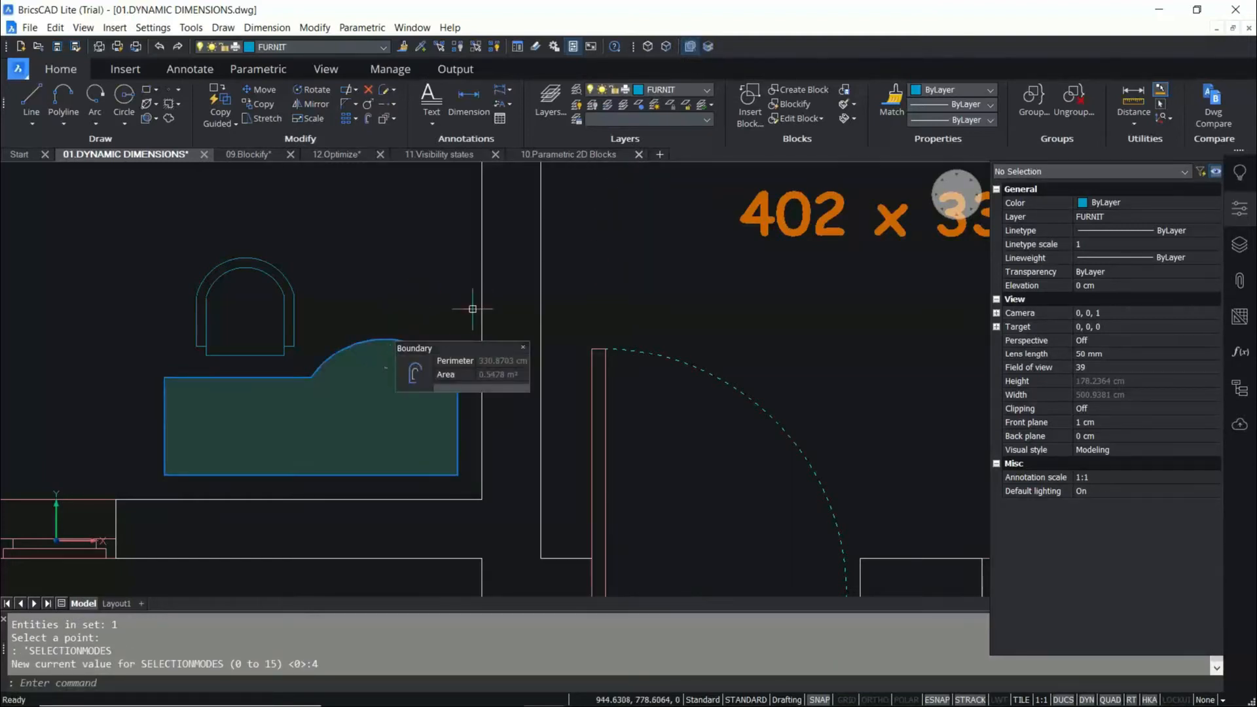
mouse_move(362, 410)
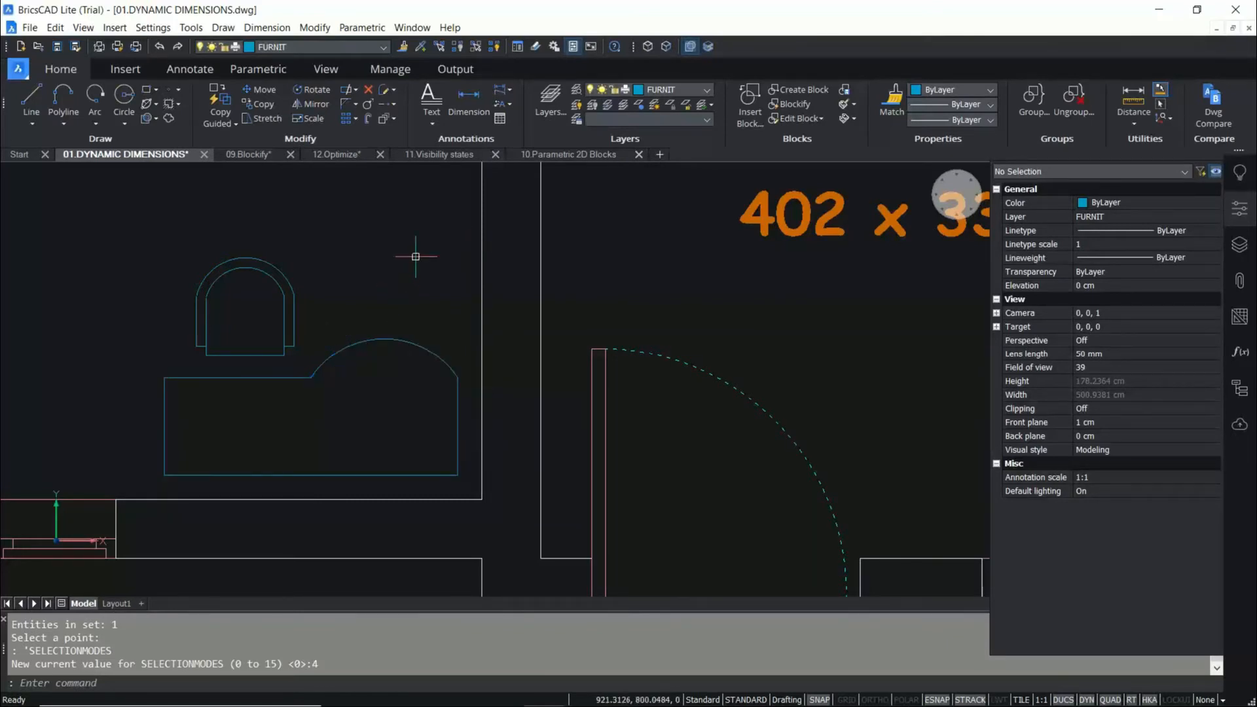
Draw a circle by center and radius inside the desk, below the curved part of its upper edge.
key("Escape")
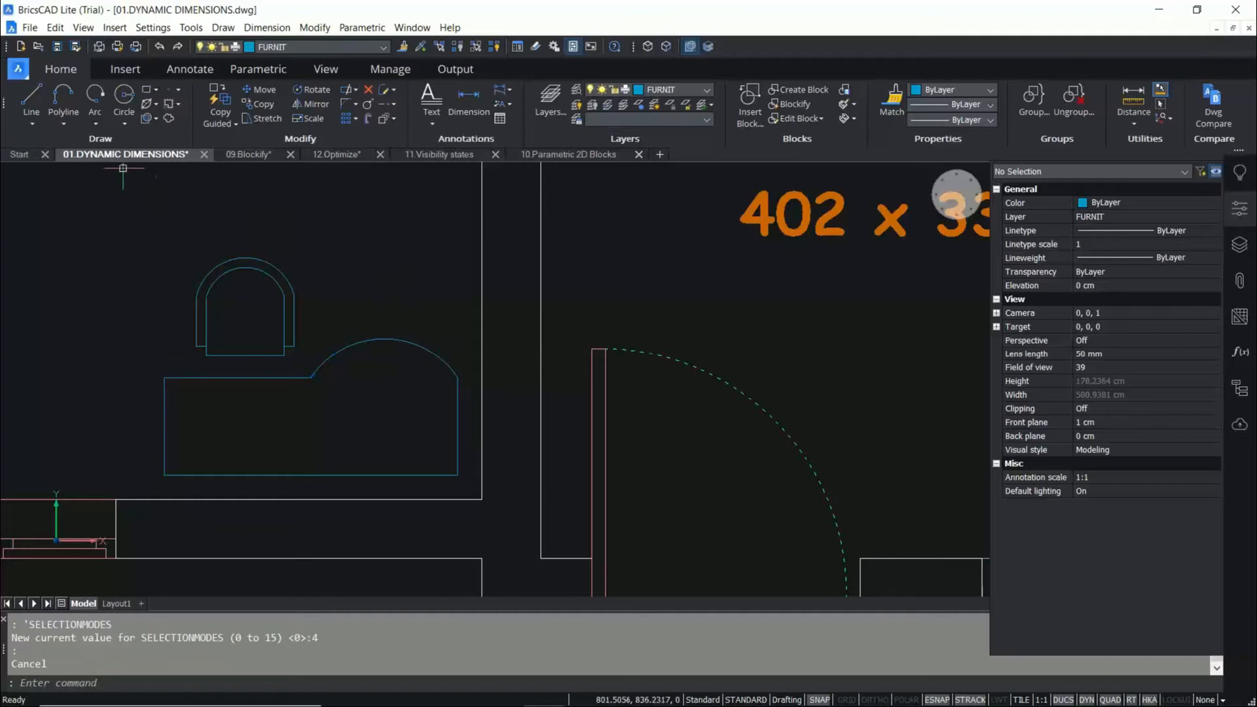
left_click(124, 127)
left_click(163, 144)
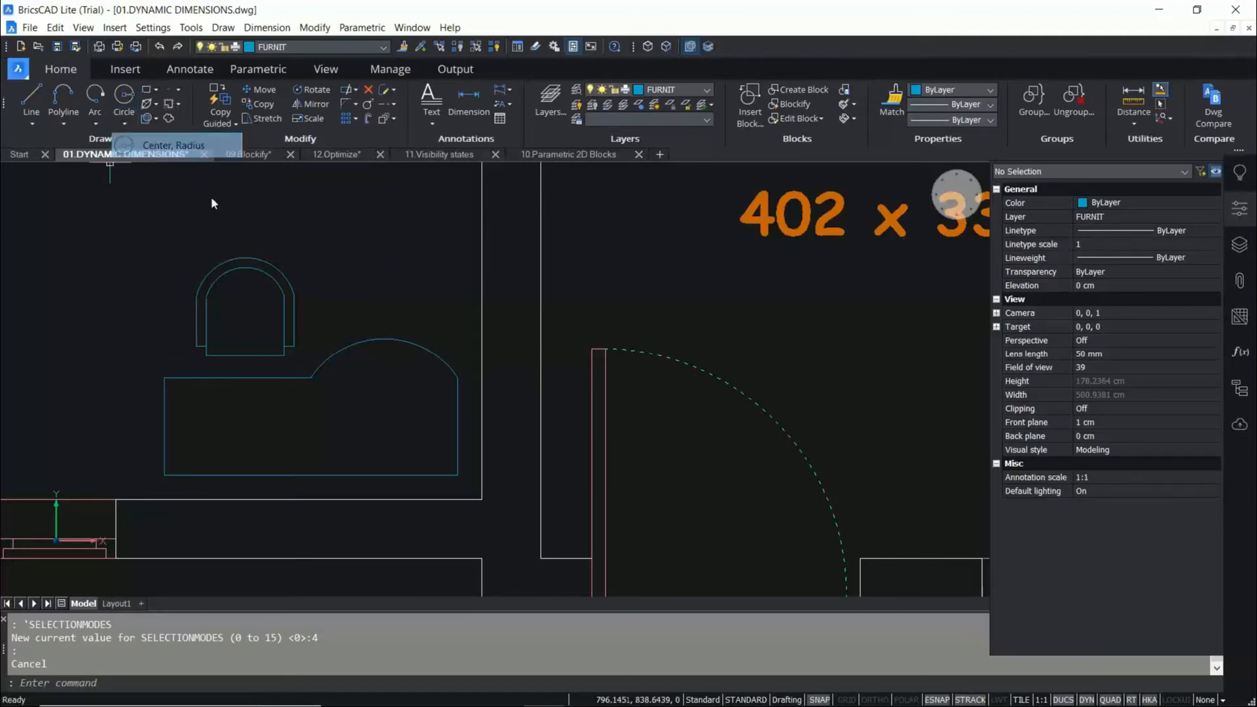
left_click(384, 426)
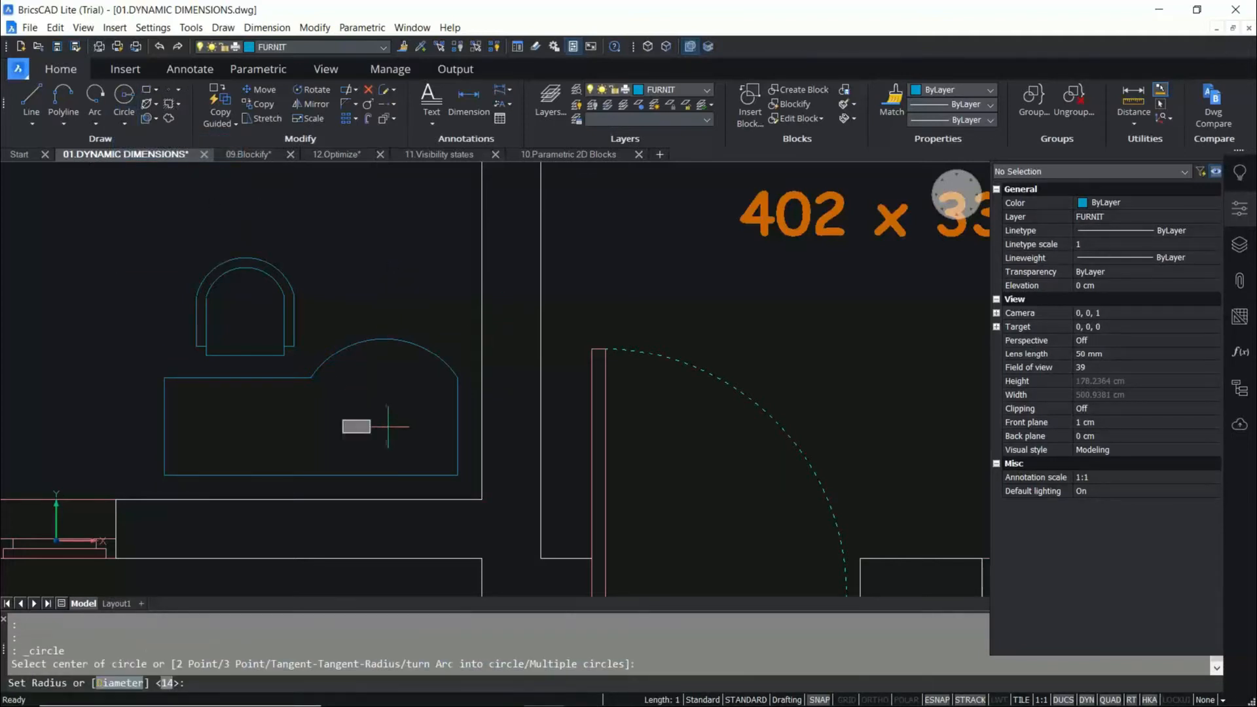
left_click(391, 396)
scroll(400, 354, "down", 3)
scroll(406, 359, "up", 3)
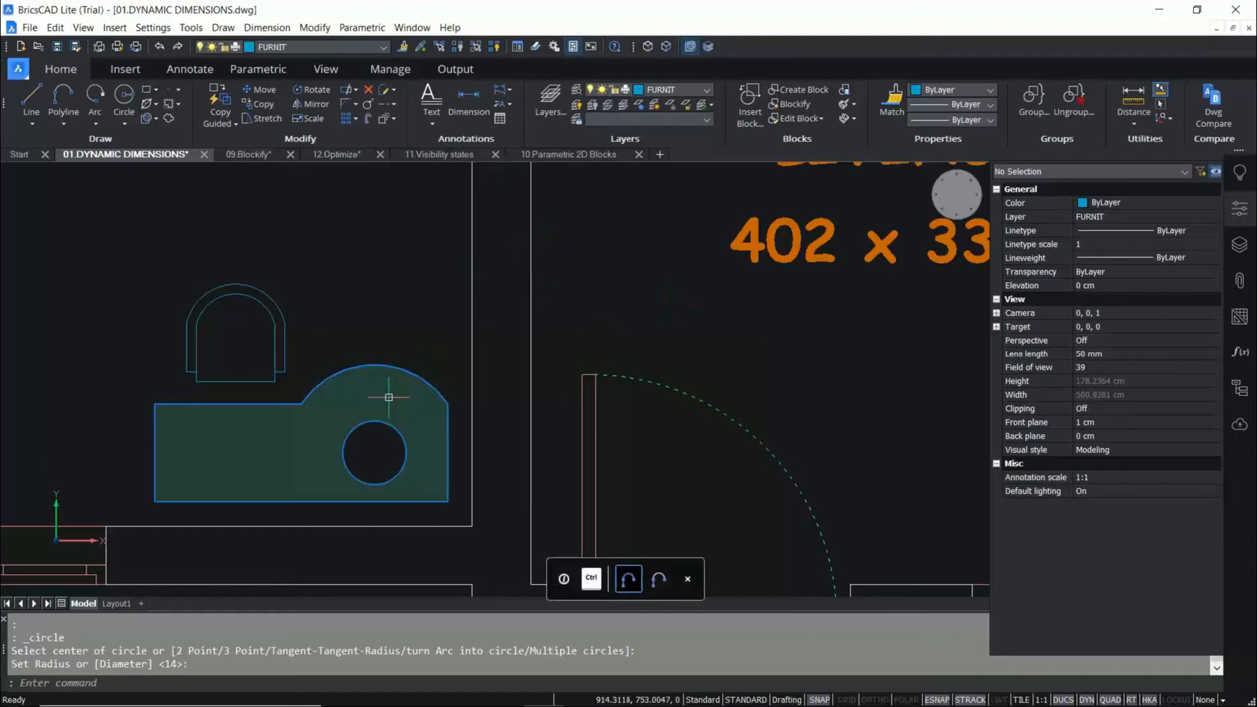
Offset the desk's detected boundary about 2 cm outward using the Quad's Offset command.
mouse_move(387, 397)
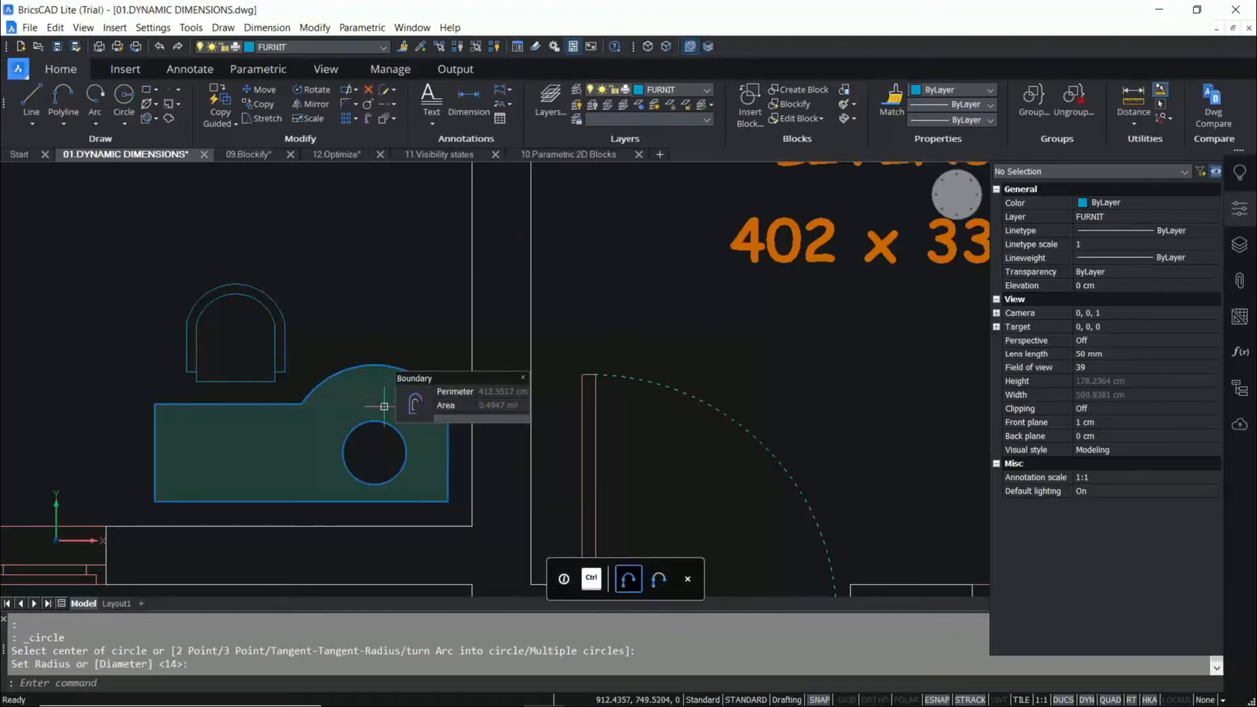
mouse_move(382, 456)
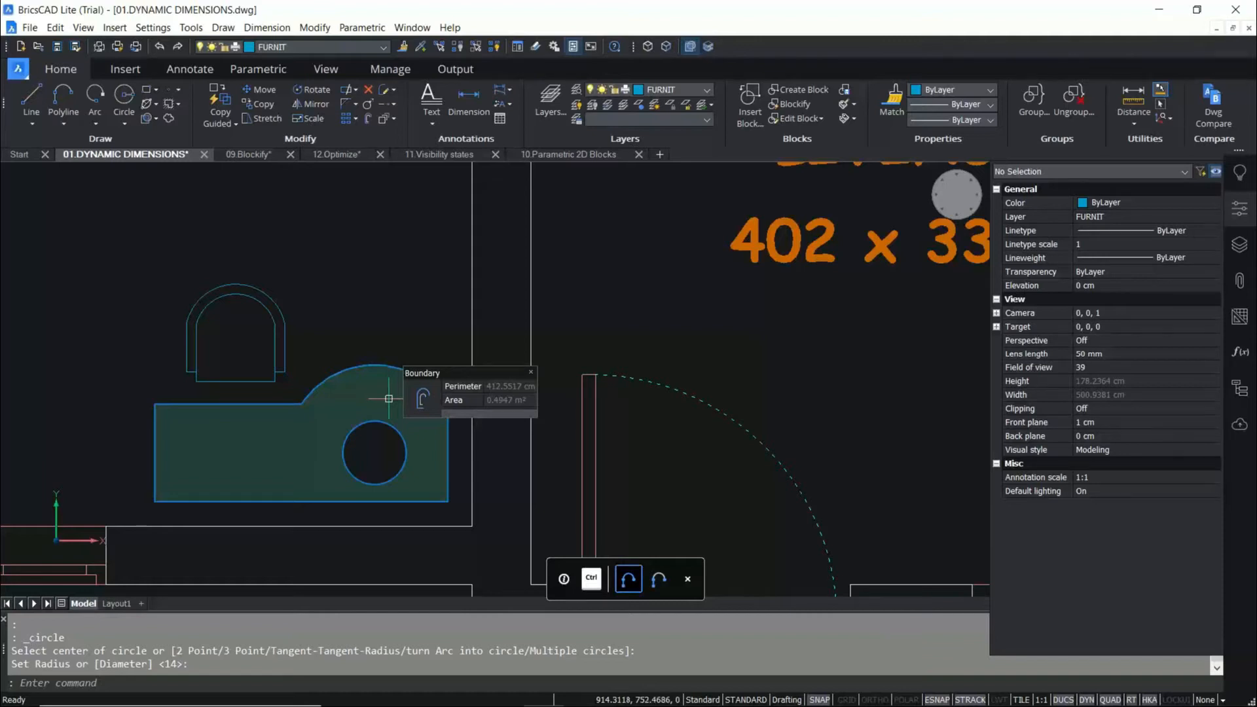
left_click(426, 399)
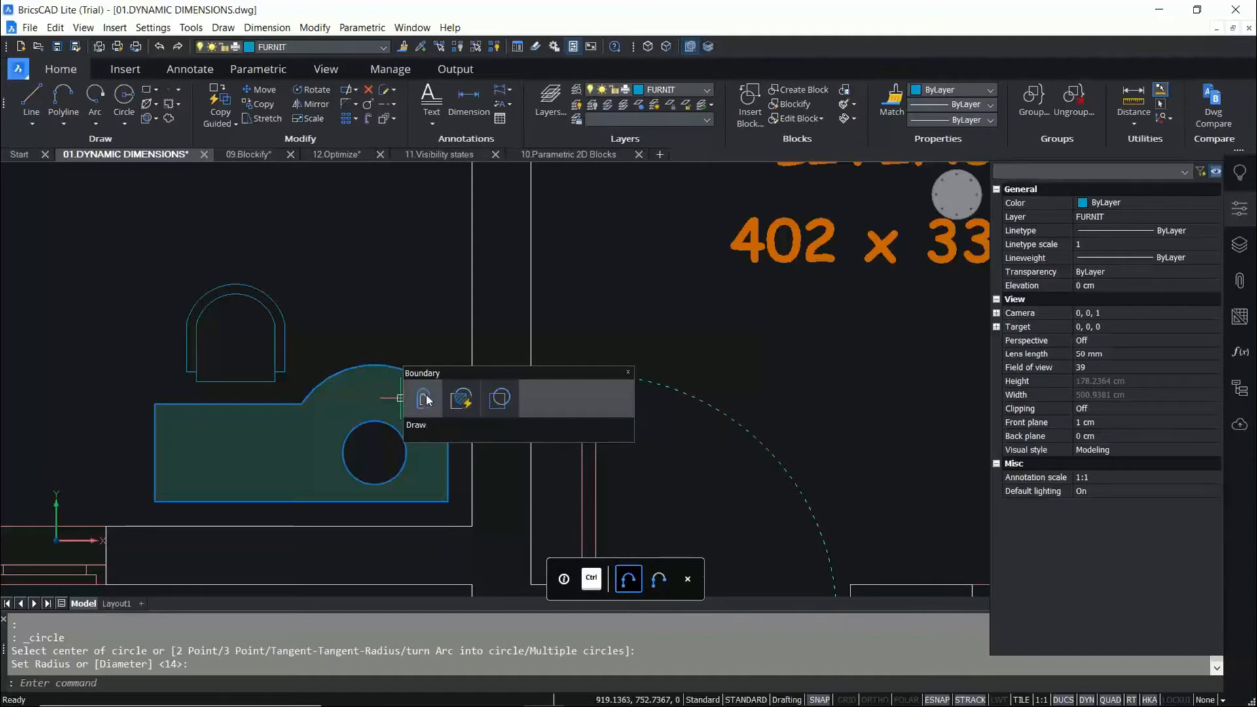
scroll(432, 370, "up", 3)
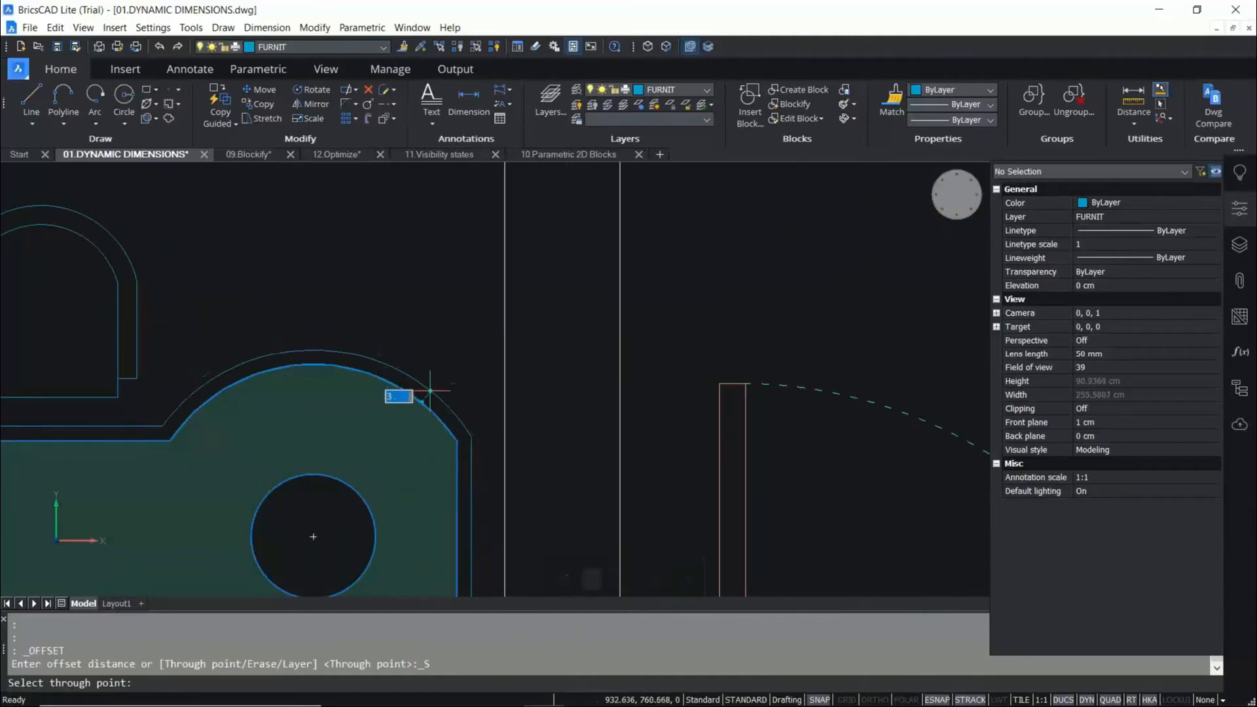
scroll(430, 392, "up", 1)
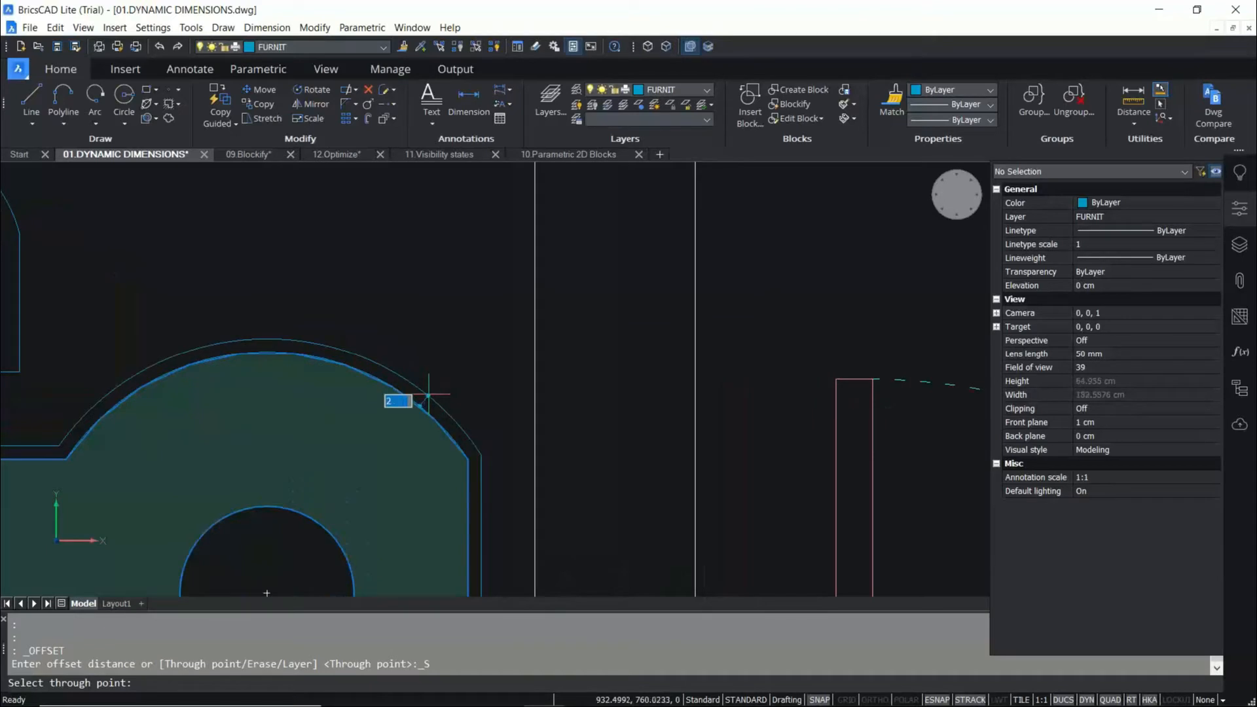
left_click(430, 395)
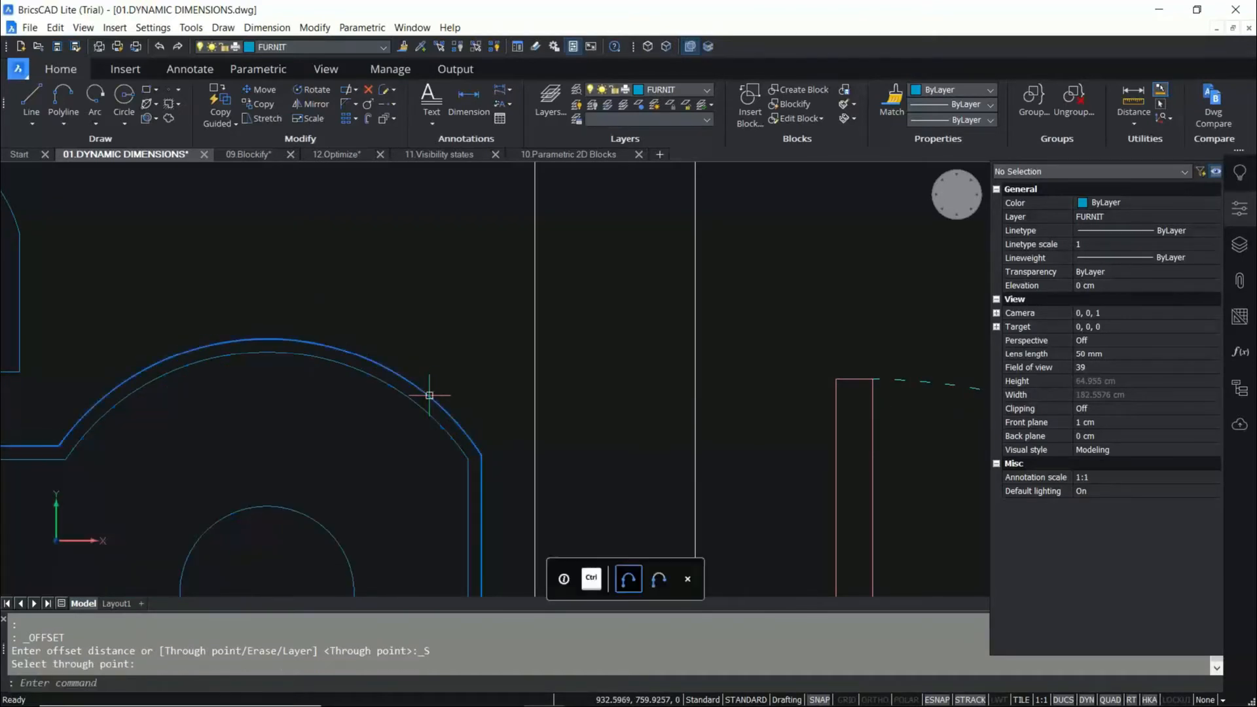
Hatch the circle on the desk with the ANSI31 pattern from its detected boundary in the Quad.
scroll(420, 318, "down", 2)
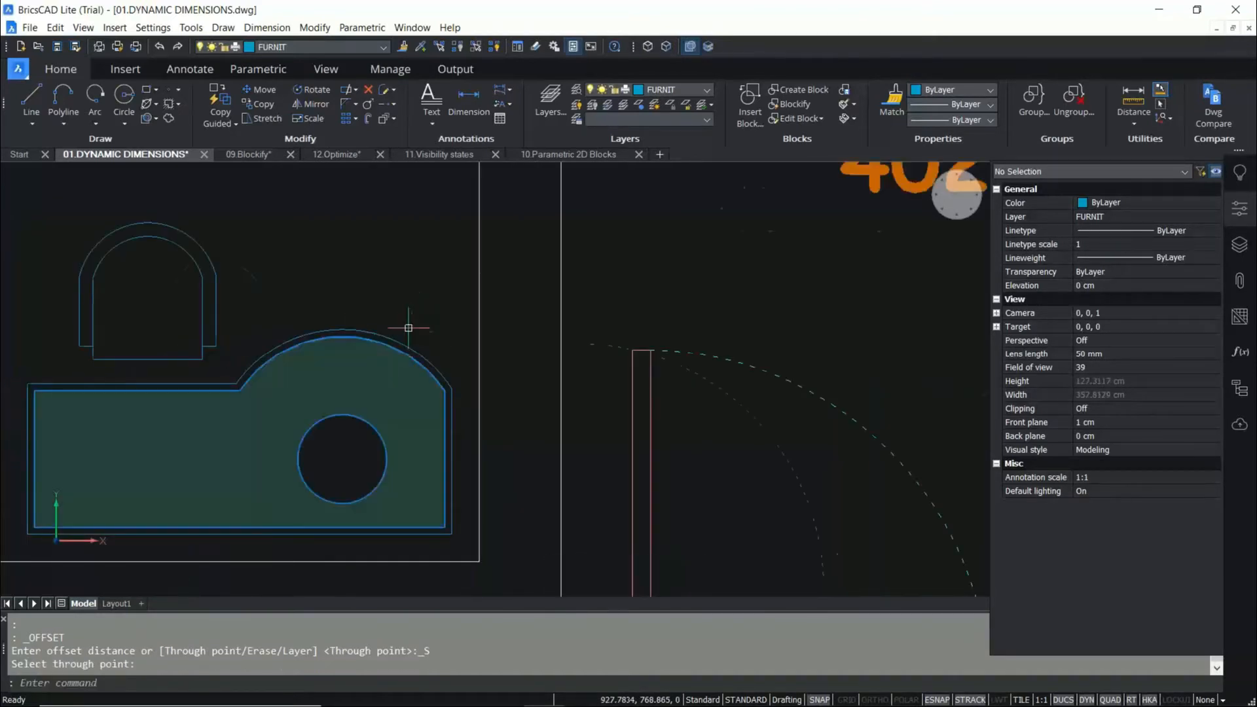
scroll(408, 326, "down", 1)
scroll(358, 373, "up", 2)
scroll(362, 379, "down", 1)
middle_click_drag(363, 381, 396, 388)
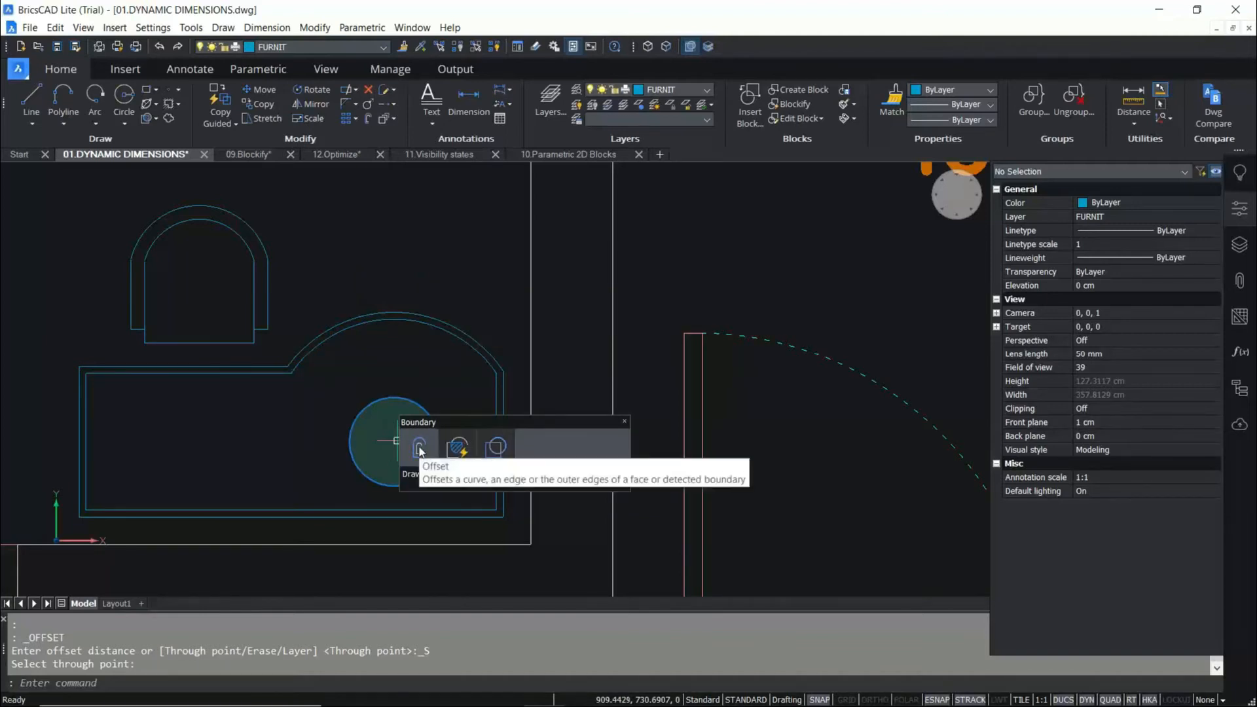
left_click(451, 451)
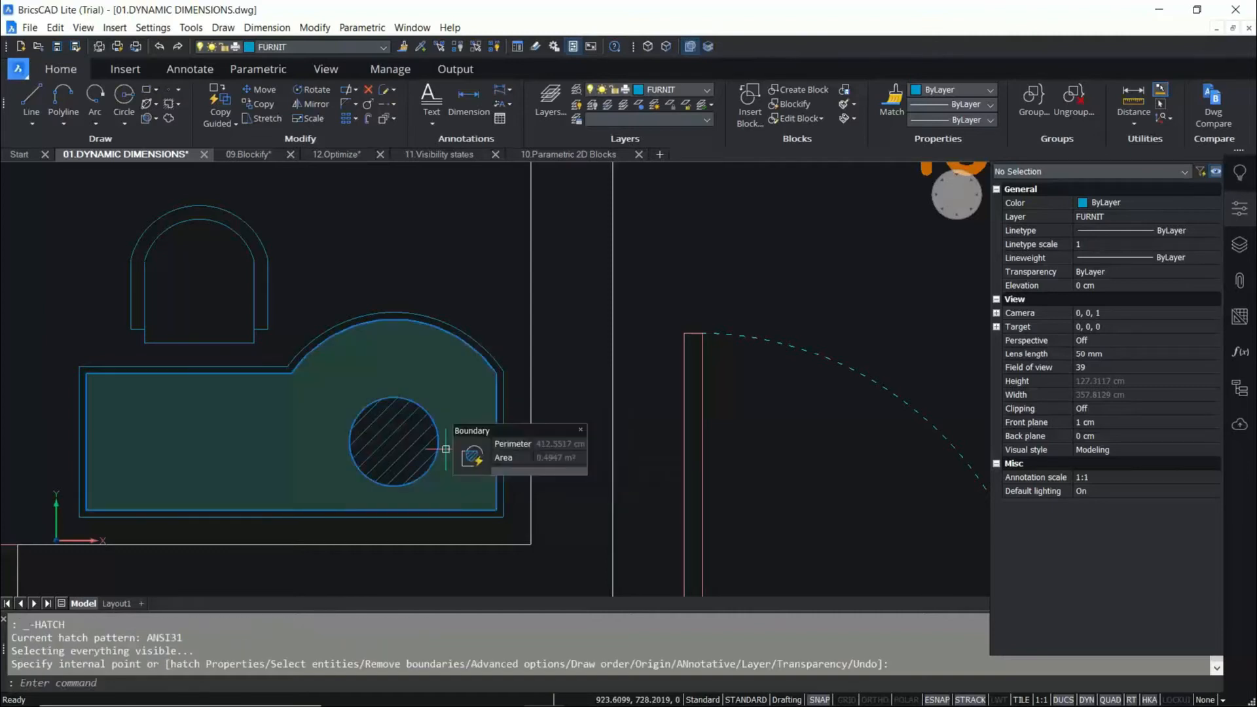
scroll(484, 206, "down", 1)
scroll(462, 224, "up", 1)
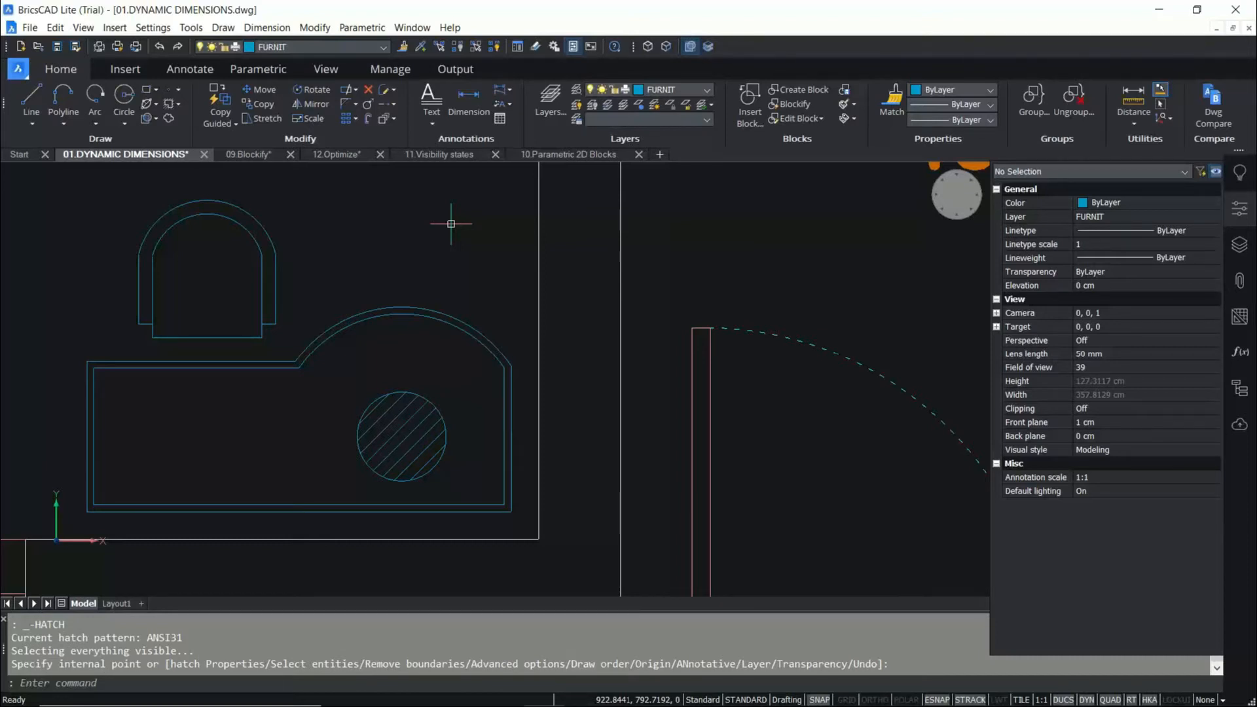
key("Escape")
Examine the whole floor plan and the window openings in its walls, ending at the upper bedroom.
scroll(419, 354, "down", 5)
middle_click_drag(481, 264, 462, 310)
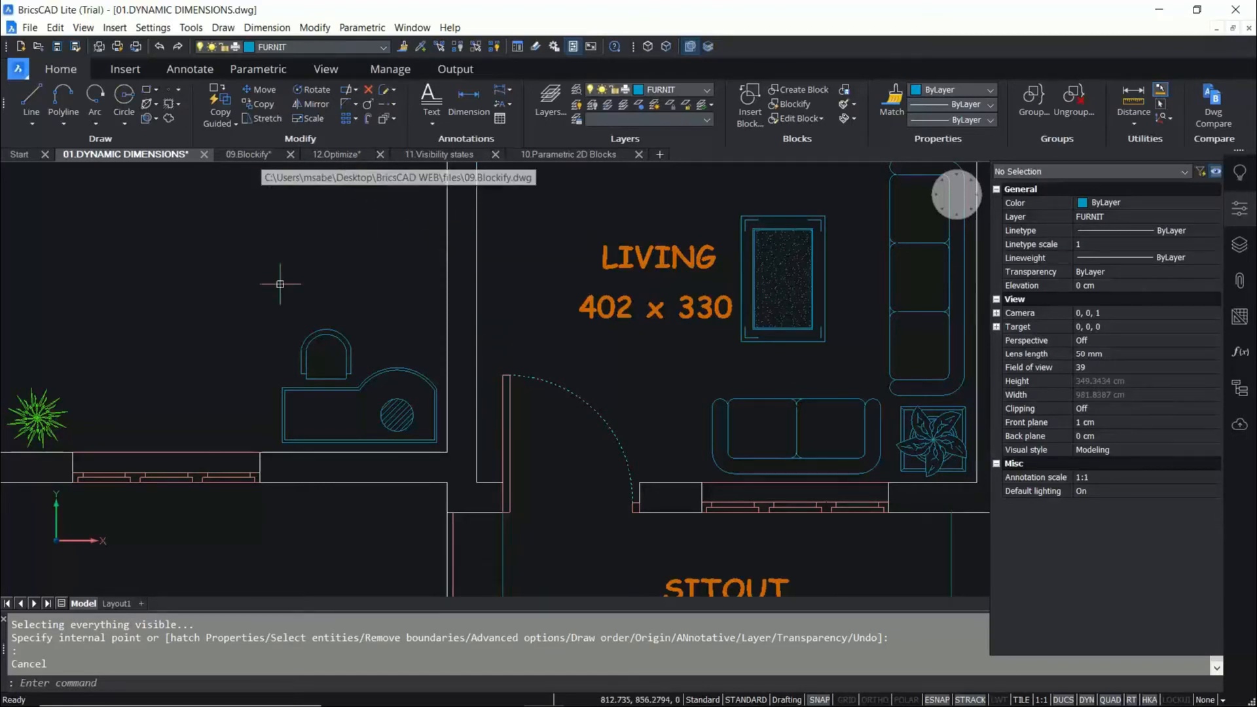
scroll(334, 421, "down", 3)
middle_click_drag(416, 362, 444, 488)
scroll(403, 356, "down", 1)
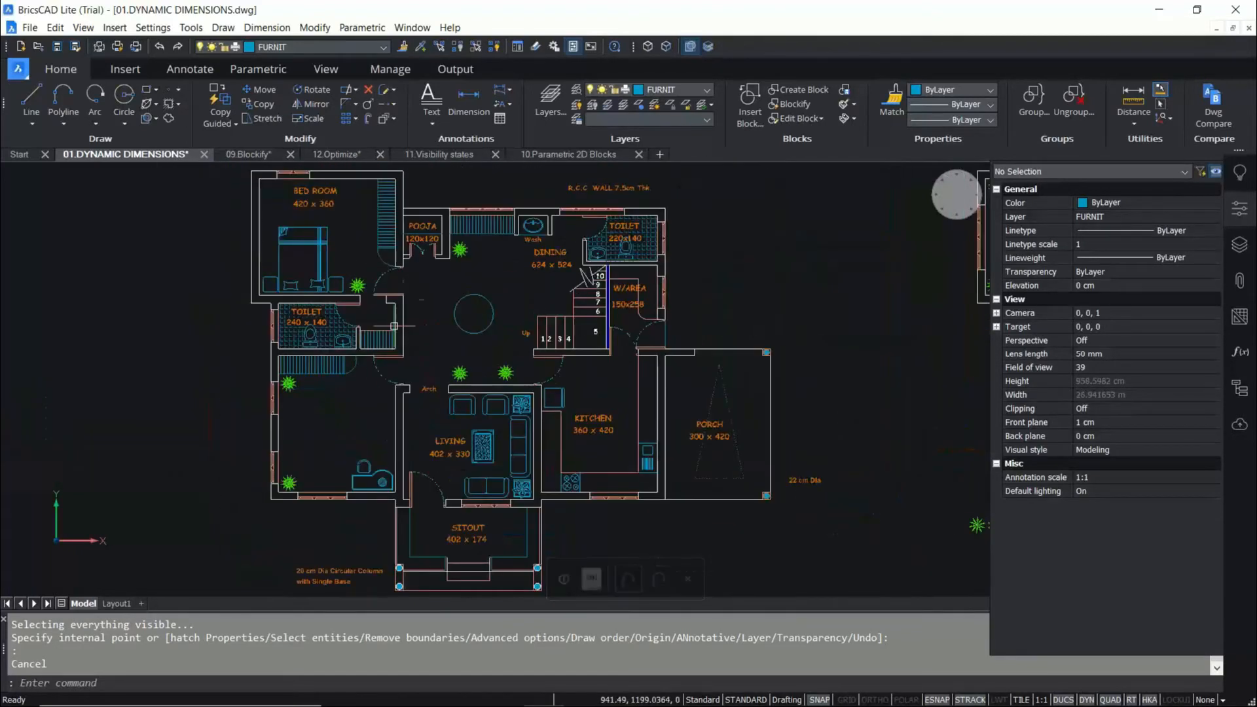
middle_click_drag(421, 275, 440, 346)
scroll(377, 203, "up", 1)
scroll(343, 222, "down", 1)
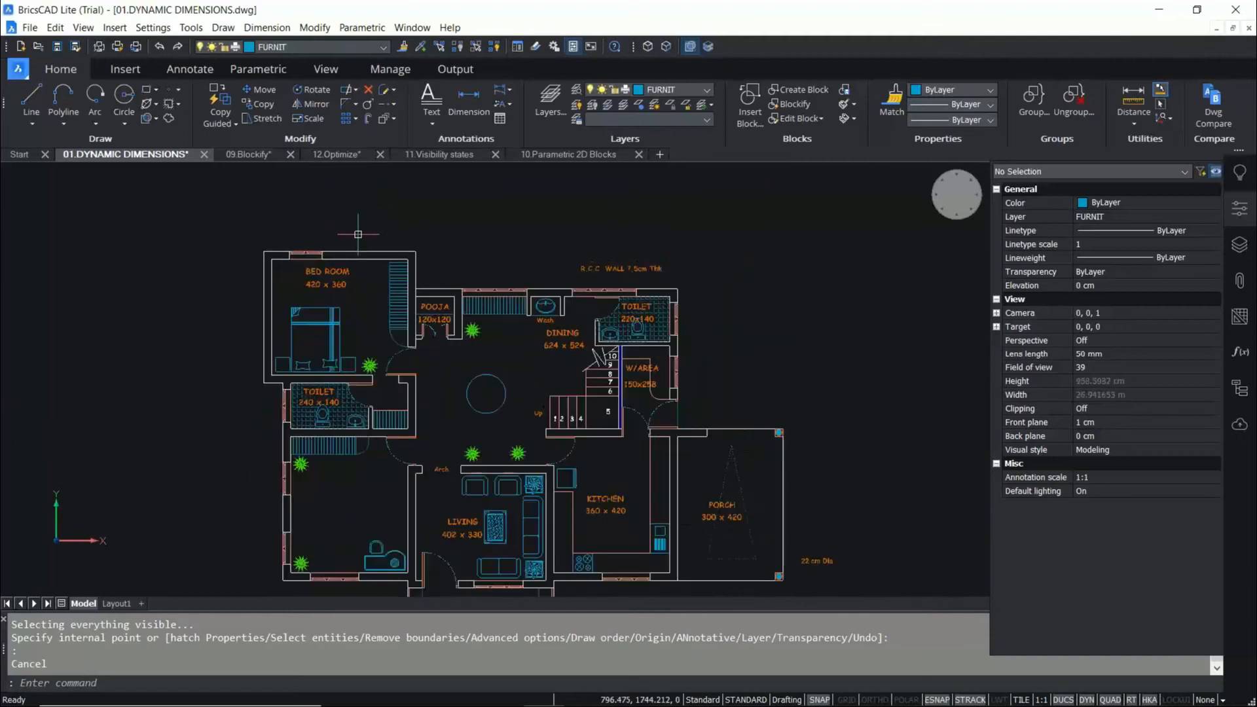
scroll(348, 225, "up", 2)
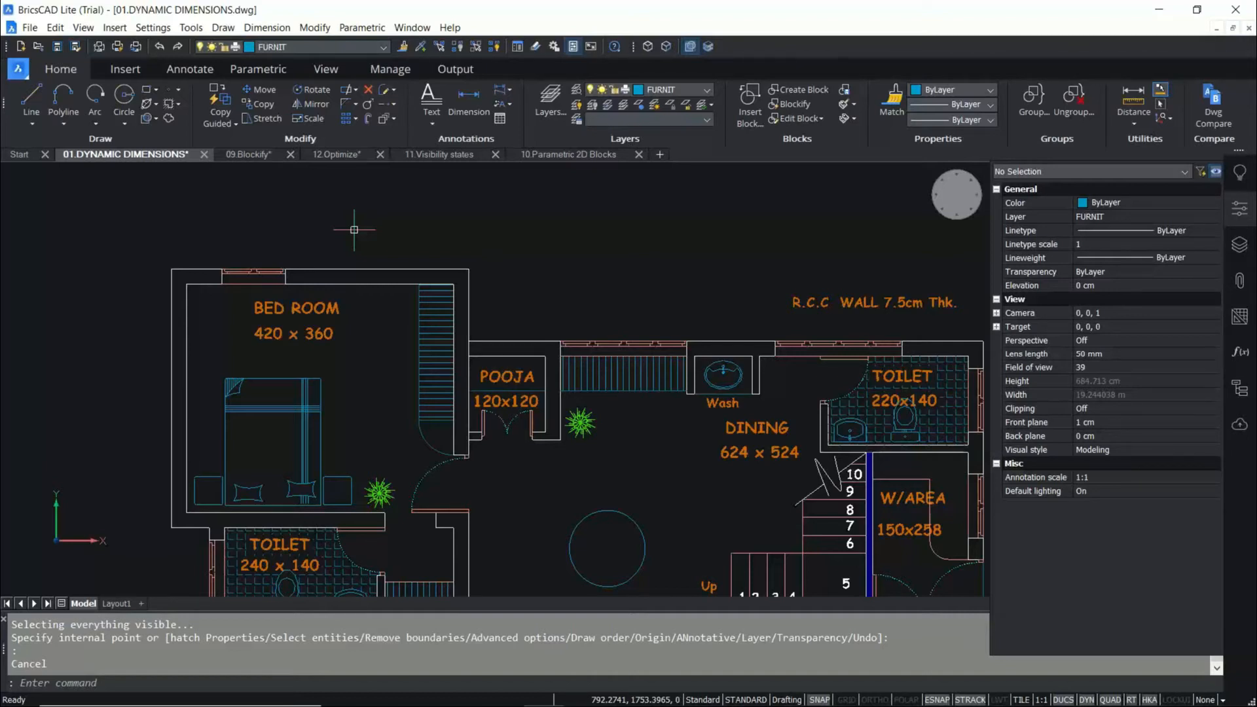
scroll(302, 234, "down", 1)
scroll(392, 225, "up", 1)
middle_click_drag(392, 225, 352, 234)
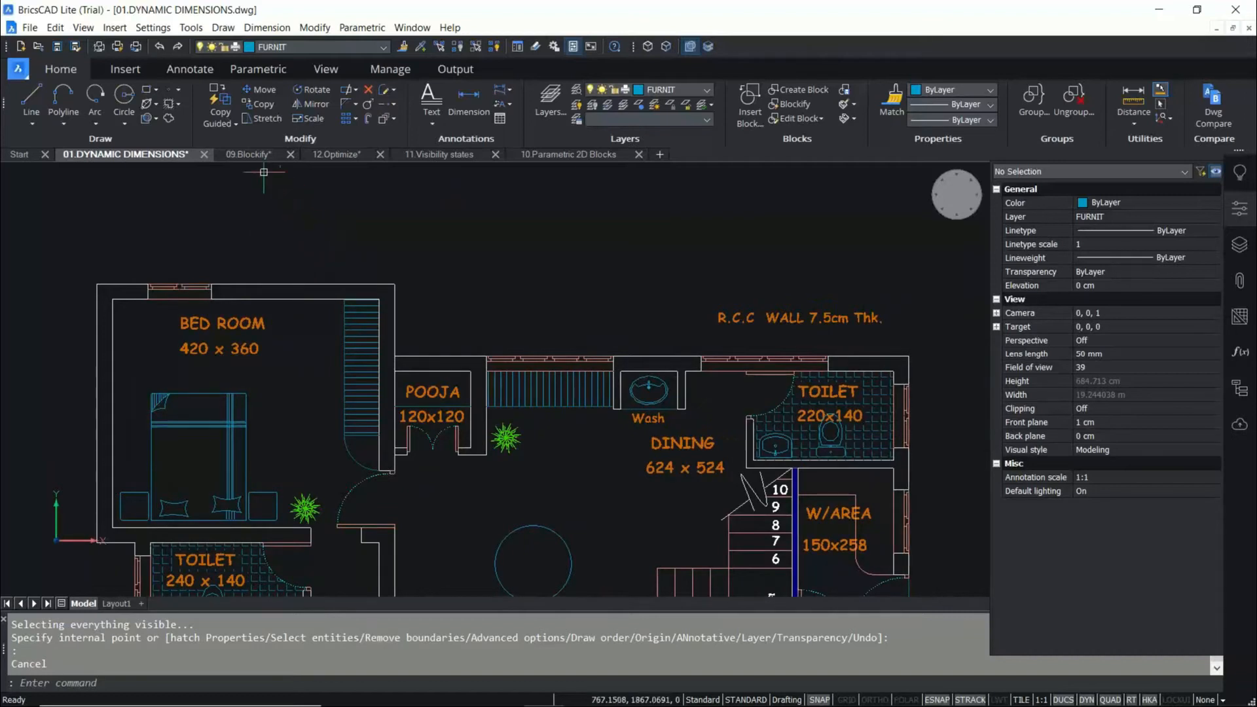
Copy the upper bedroom's window with the Copy command, from its lower edge midpoint to a point above the porch label.
left_click(264, 105)
scroll(136, 280, "up", 2)
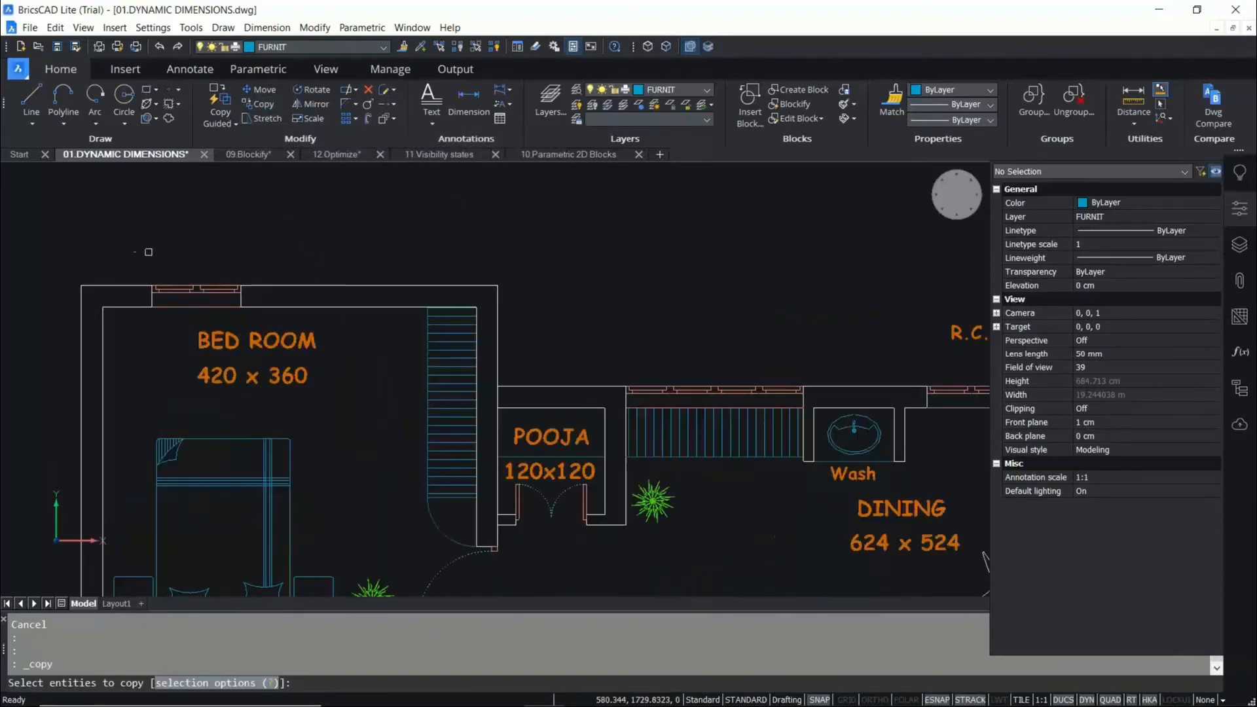
left_click(120, 253)
left_click(283, 324)
key("Return")
scroll(146, 306, "down", 1)
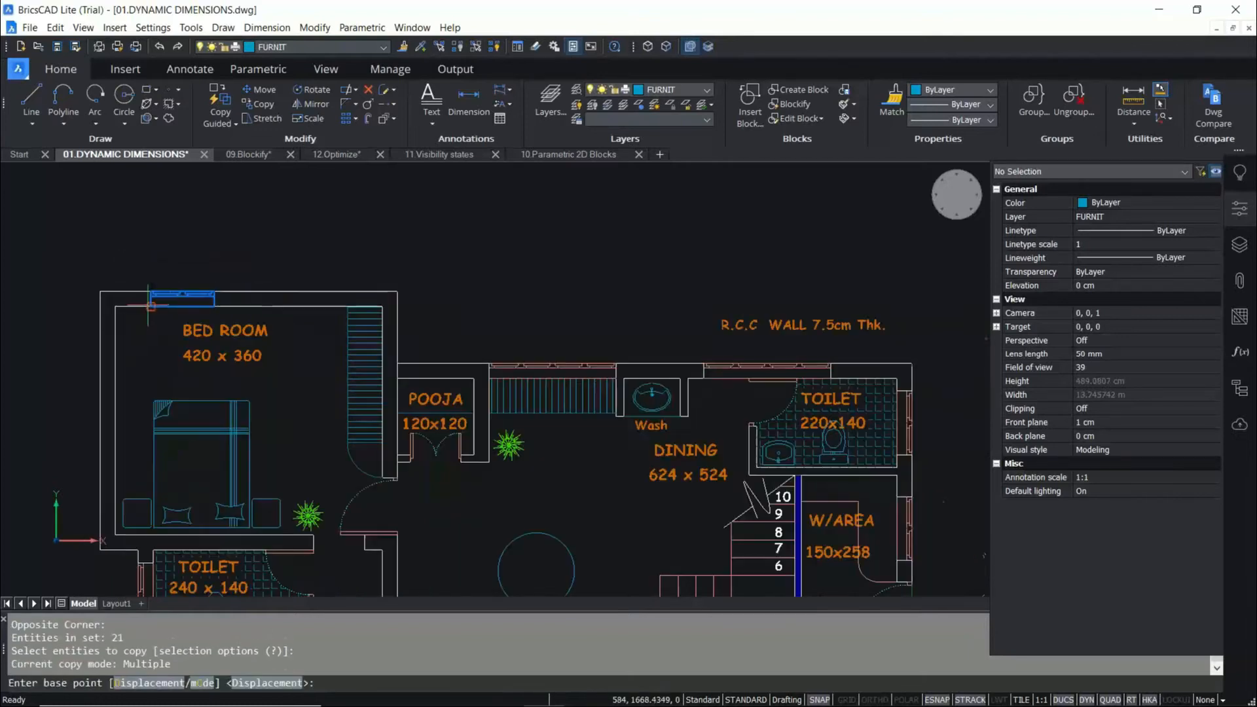
middle_click_drag(716, 364, 557, 292)
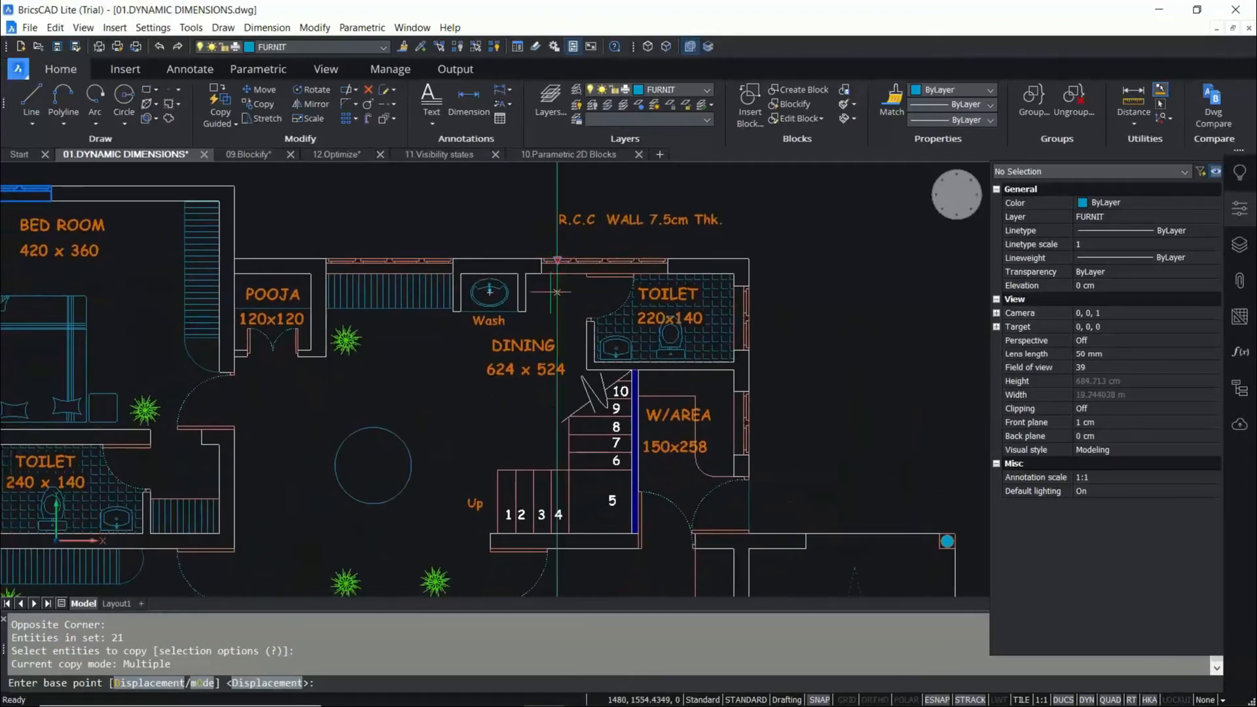
scroll(571, 250, "down", 5)
scroll(674, 402, "up", 5)
scroll(626, 517, "down", 2)
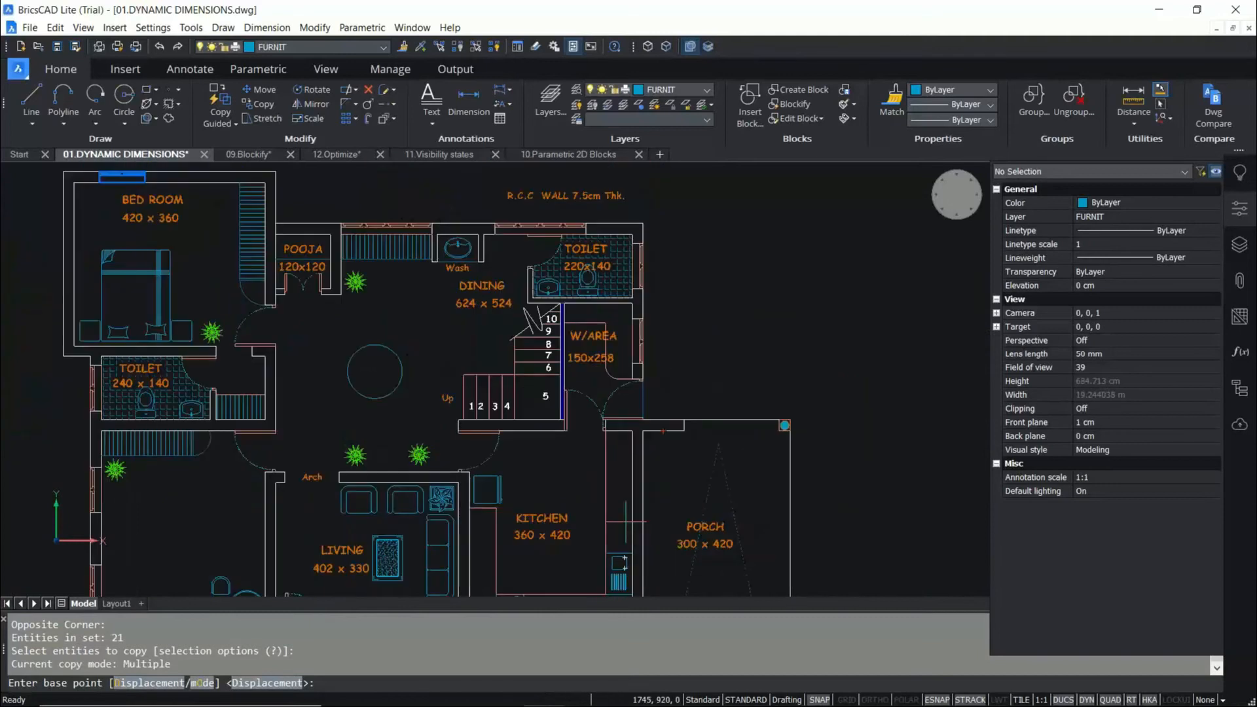
scroll(301, 281, "down", 2)
scroll(281, 269, "up", 4)
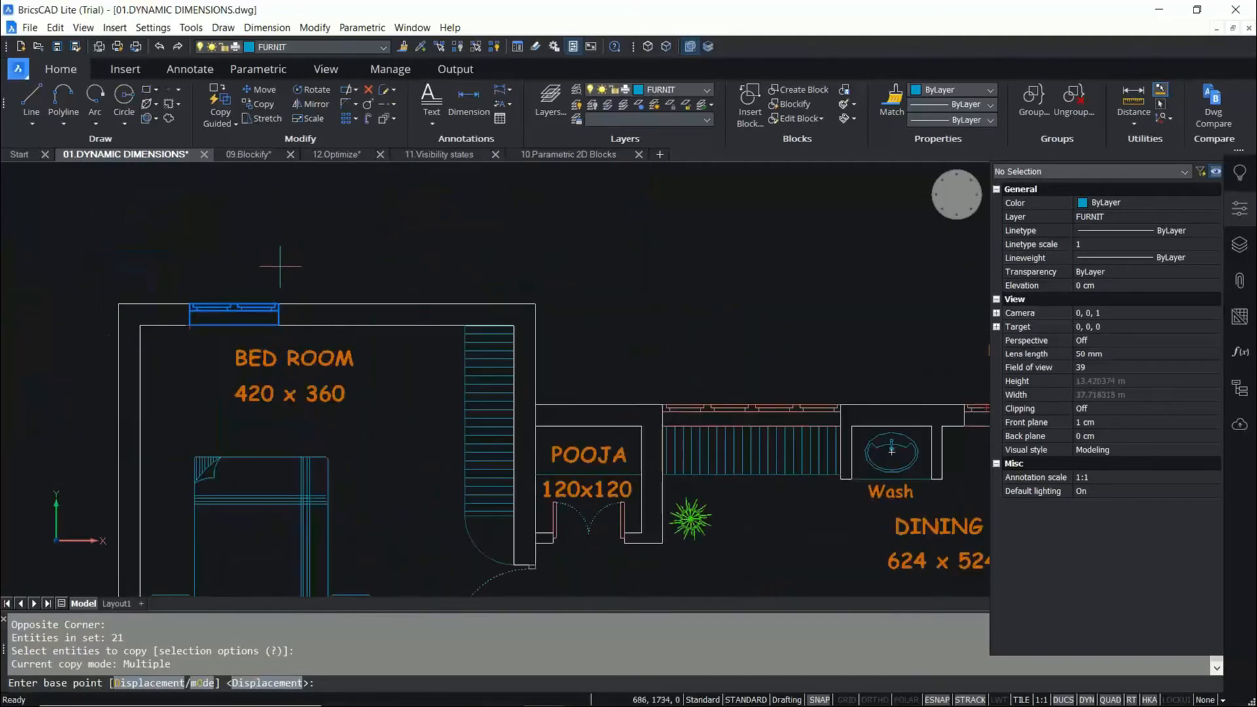
left_click(232, 324)
scroll(241, 208, "down", 3)
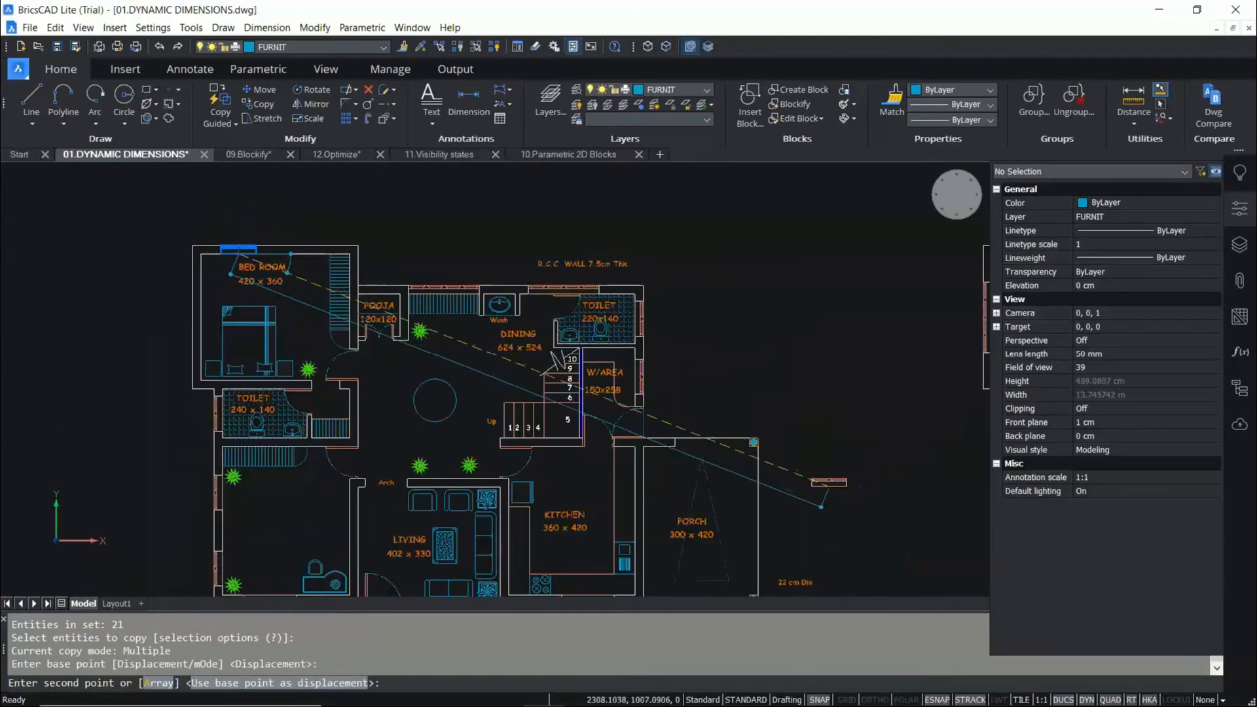
scroll(786, 497, "up", 2)
scroll(592, 360, "up", 4)
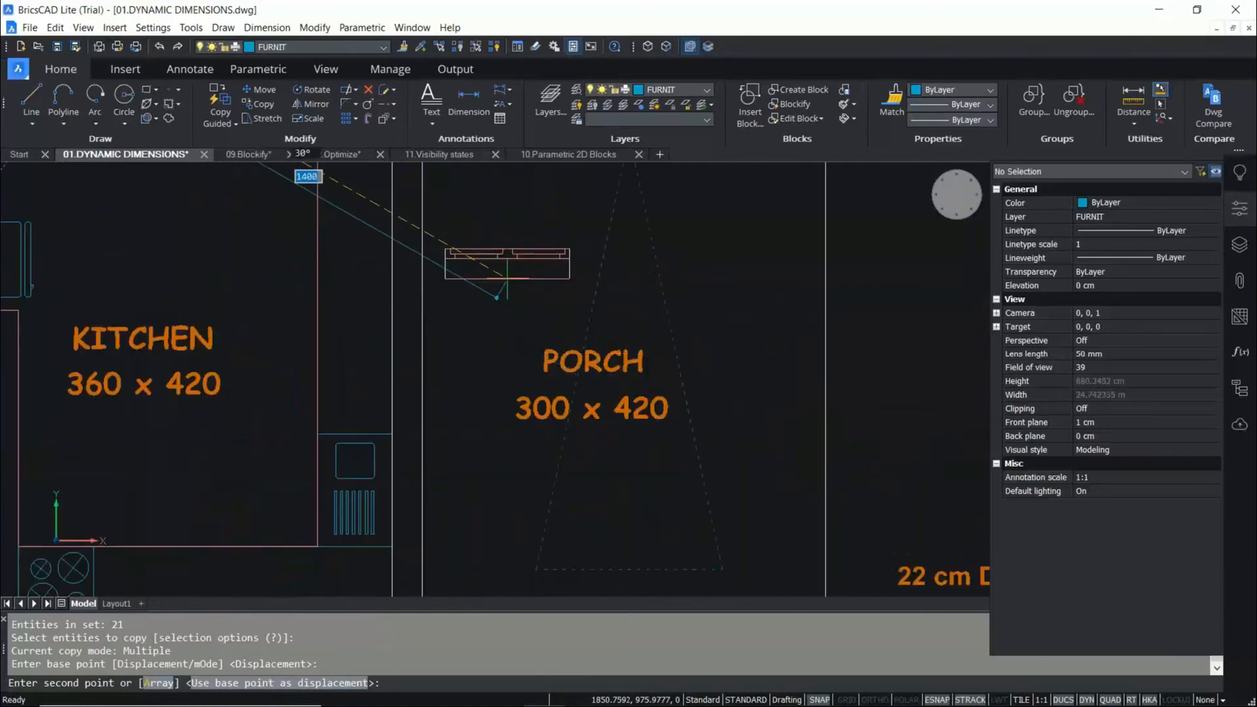
left_click(507, 278)
key("Escape")
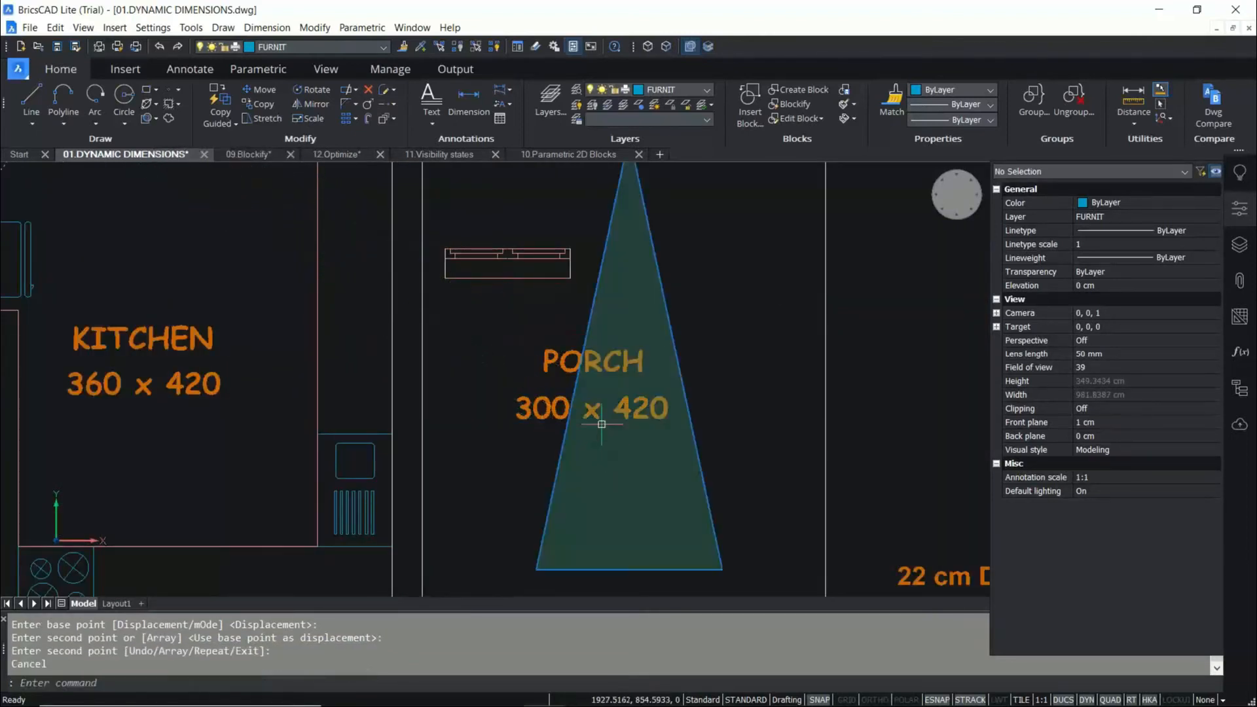
Rotate the copied window in the porch to 270° about its lower edge midpoint so it stands vertically.
left_click(313, 89)
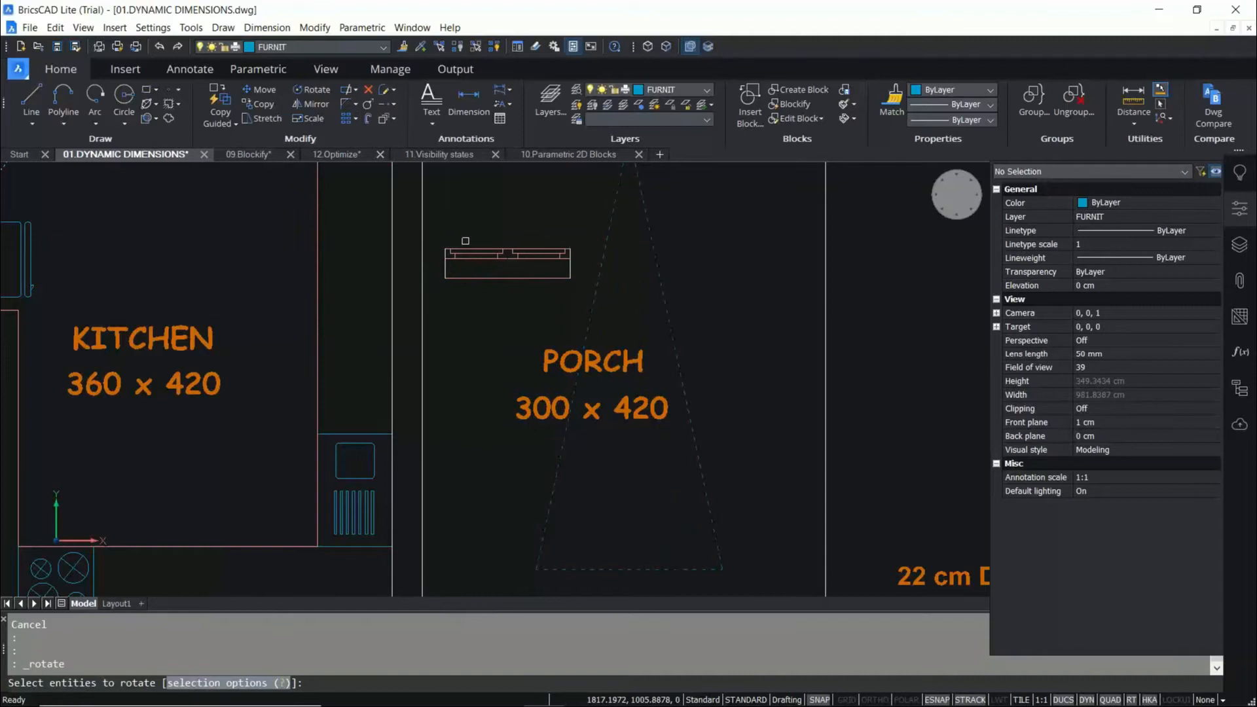
left_click(426, 212)
left_click(589, 314)
key("Return")
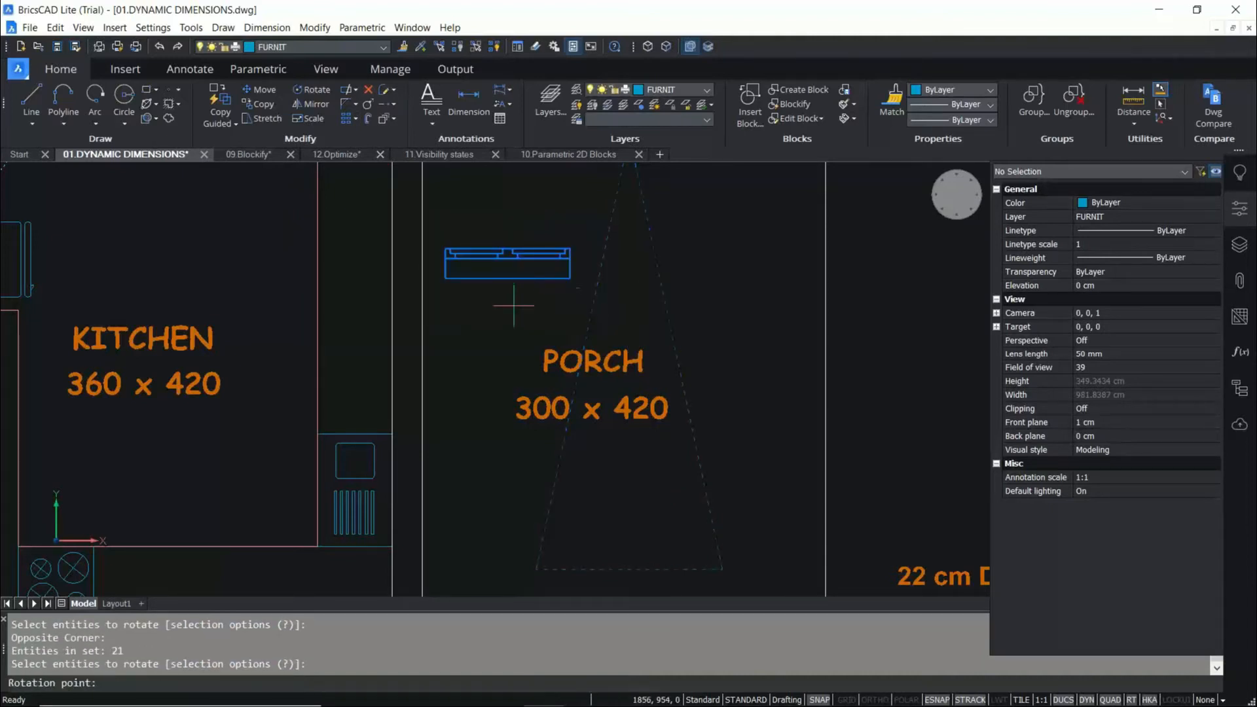
left_click(507, 278)
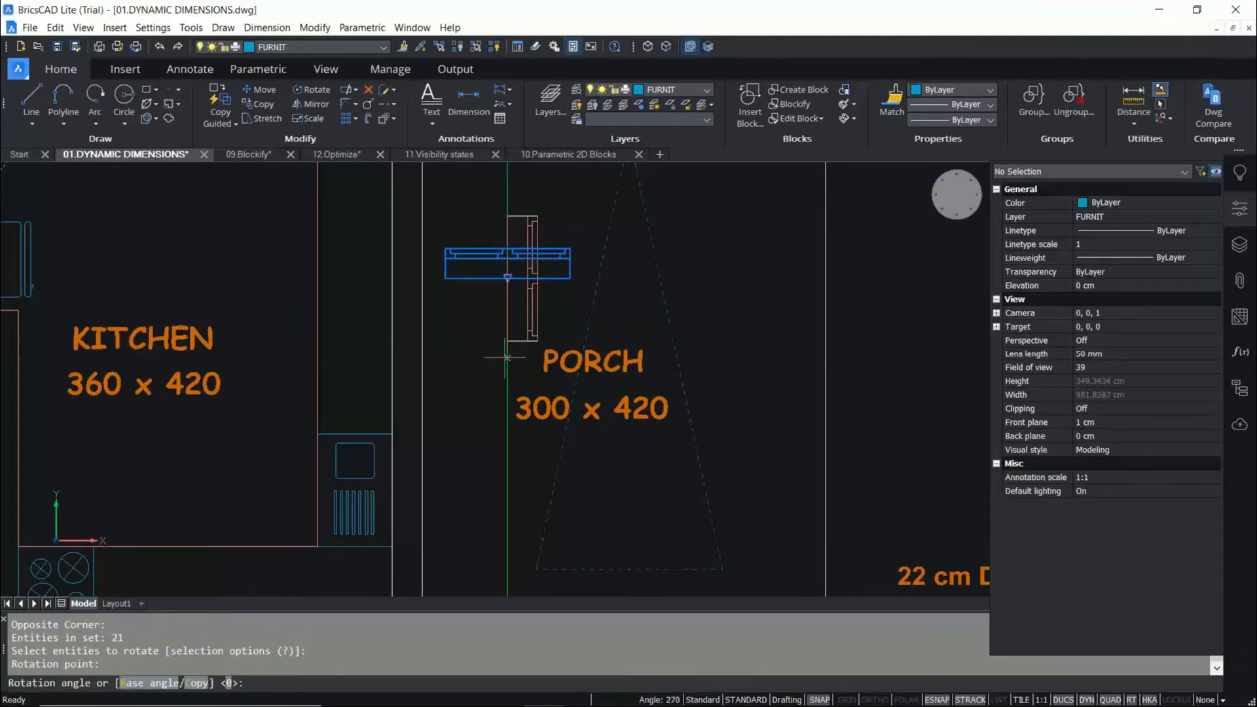
left_click(506, 357)
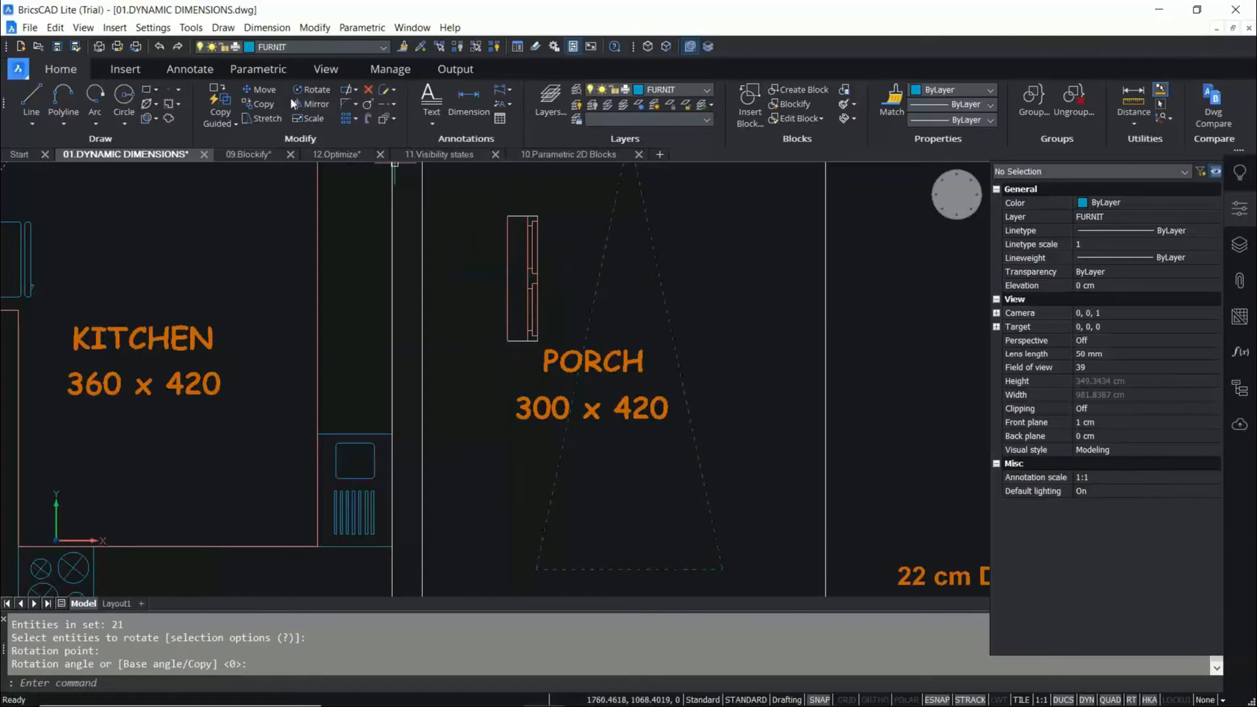
Undo the rotation and the copying of the window in the porch.
key("Escape")
type("u")
key("Return")
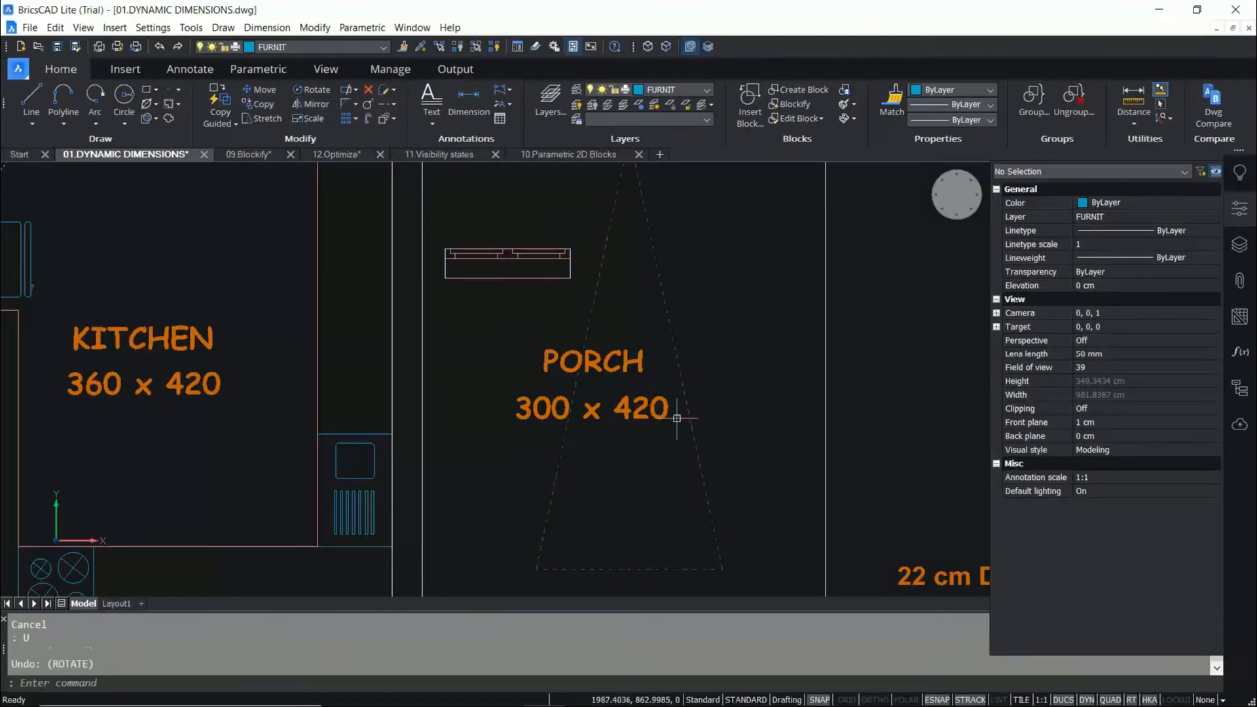
key("ctrl+z")
key("ctrl+z")
key("ctrl+z")
key("ctrl+z")
Examine the upper bedroom's outer wall around its window.
scroll(491, 341, "up", 3)
scroll(455, 283, "up", 2)
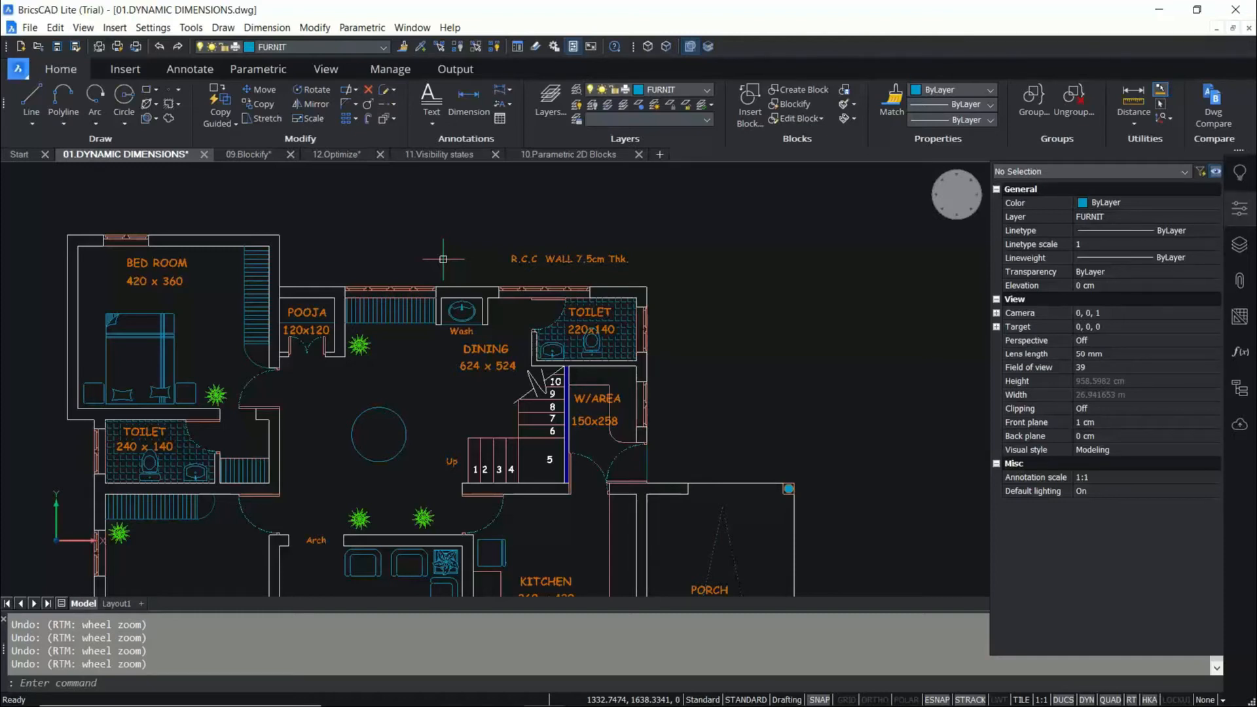
key("ctrl")
scroll(413, 241, "down", 1)
scroll(251, 210, "up", 2)
scroll(226, 225, "up", 1)
middle_click_drag(223, 235, 284, 250)
scroll(229, 260, "up", 1)
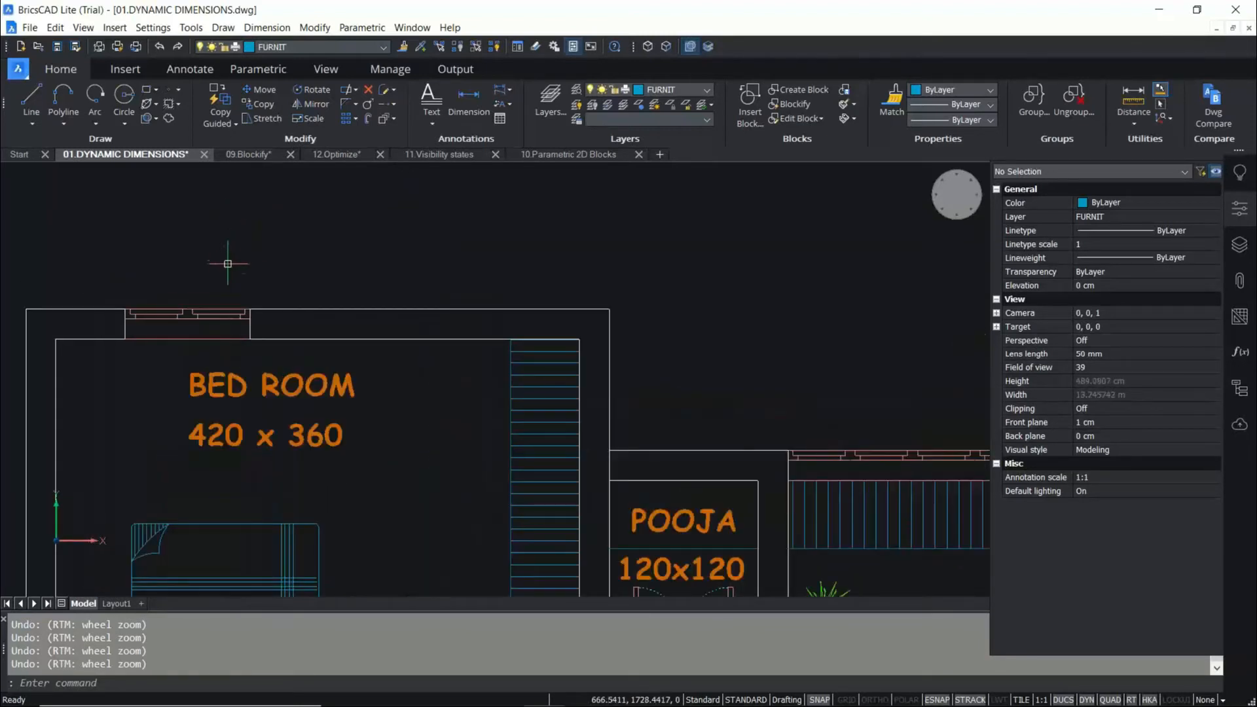
left_click(227, 124)
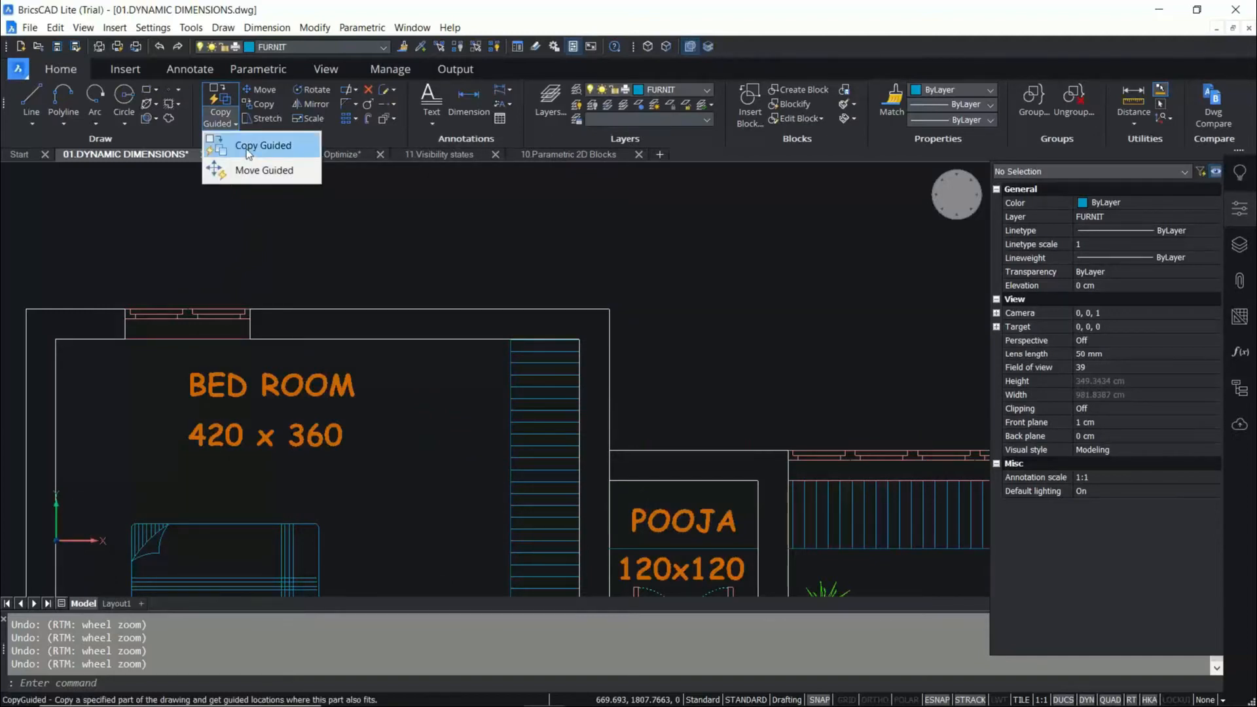
left_click(245, 148)
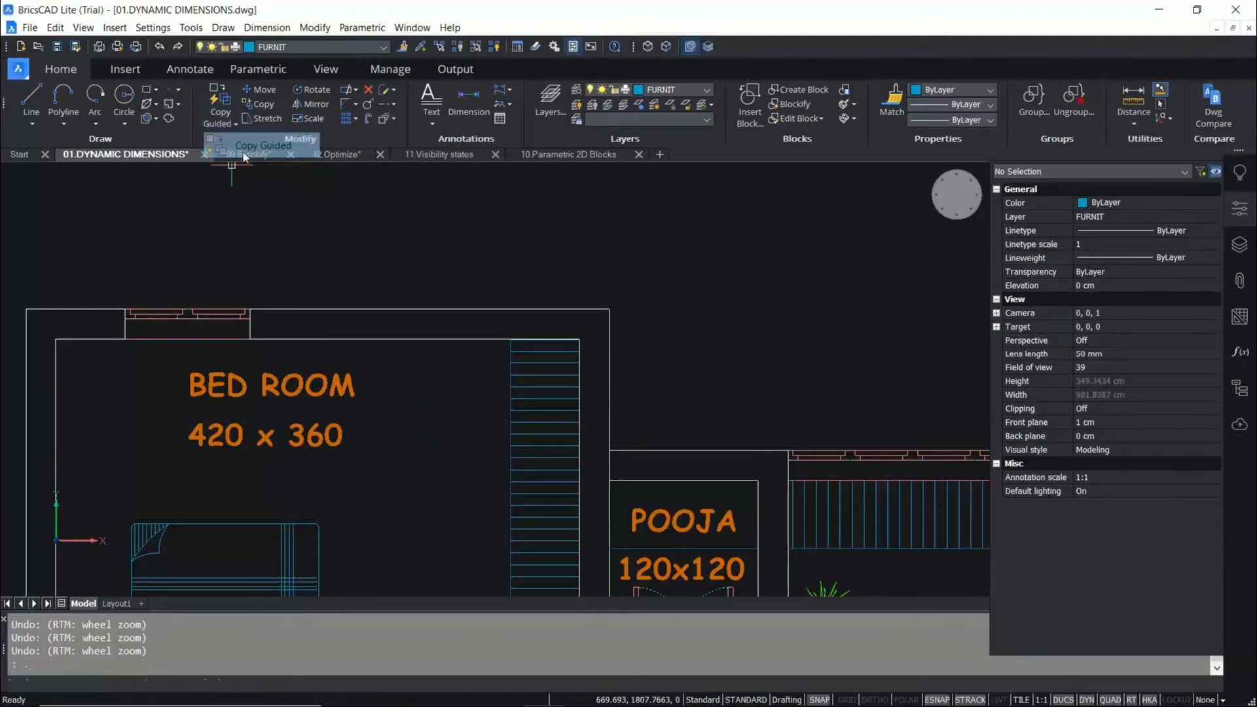
left_click(103, 283)
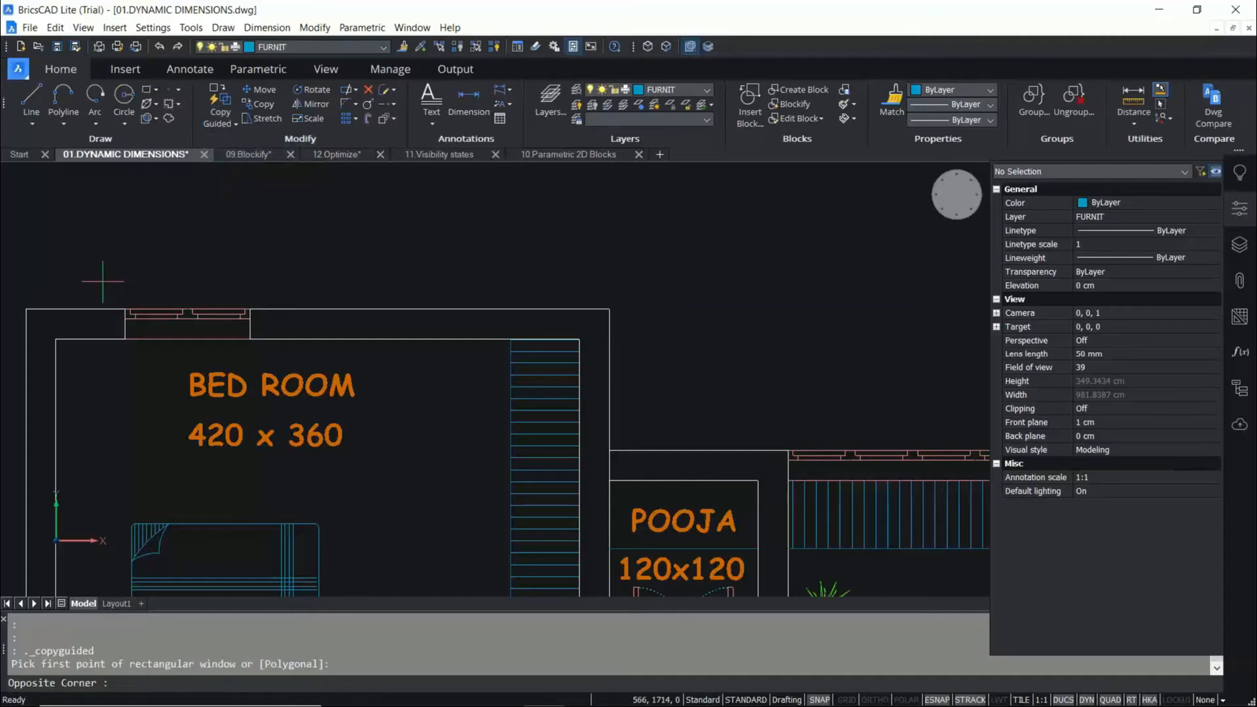
left_click(285, 351)
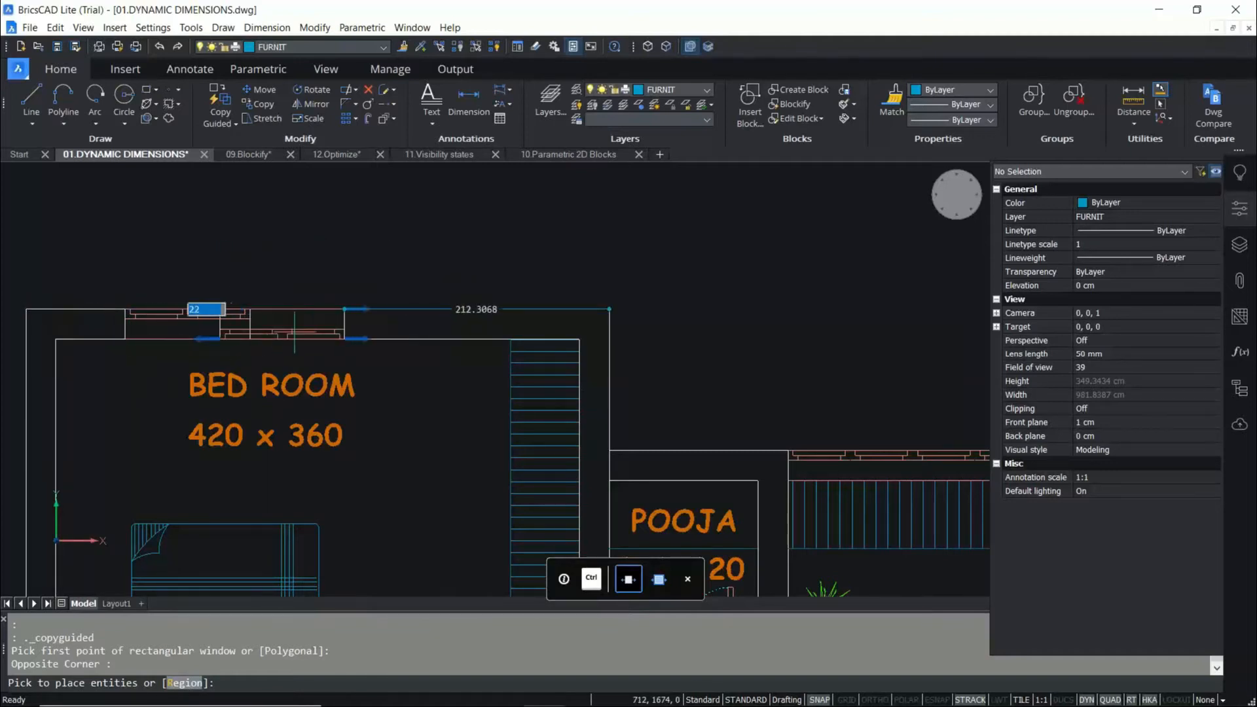
key("Escape")
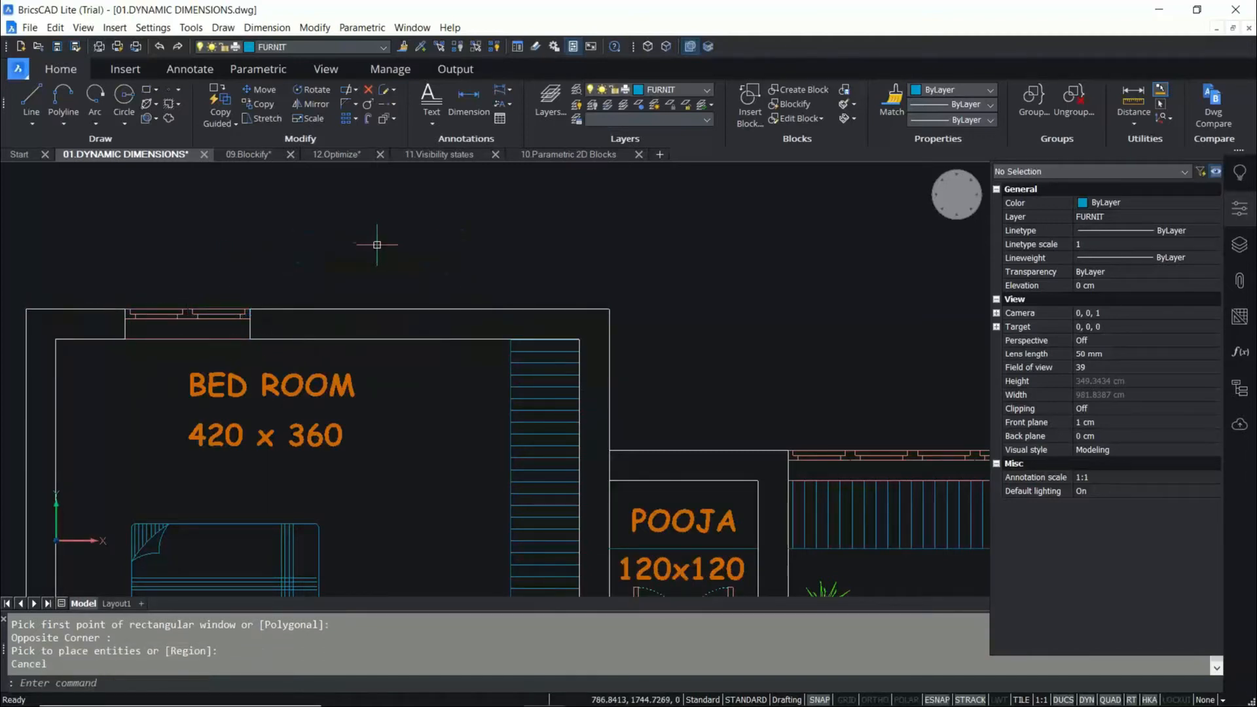
Copy the upper bedroom's window with Copy Guided, enclosing it in a rectangular window and placing one copy farther along the same wall.
left_click(217, 123)
left_click(255, 145)
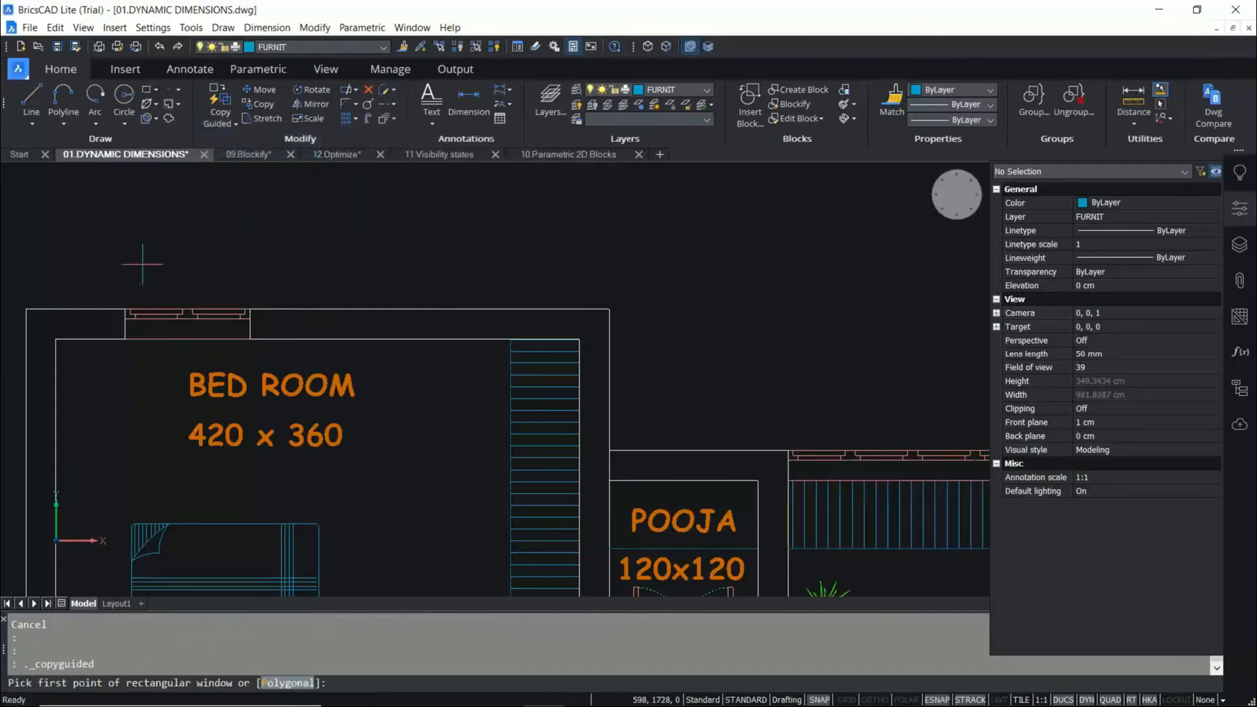
left_click(108, 283)
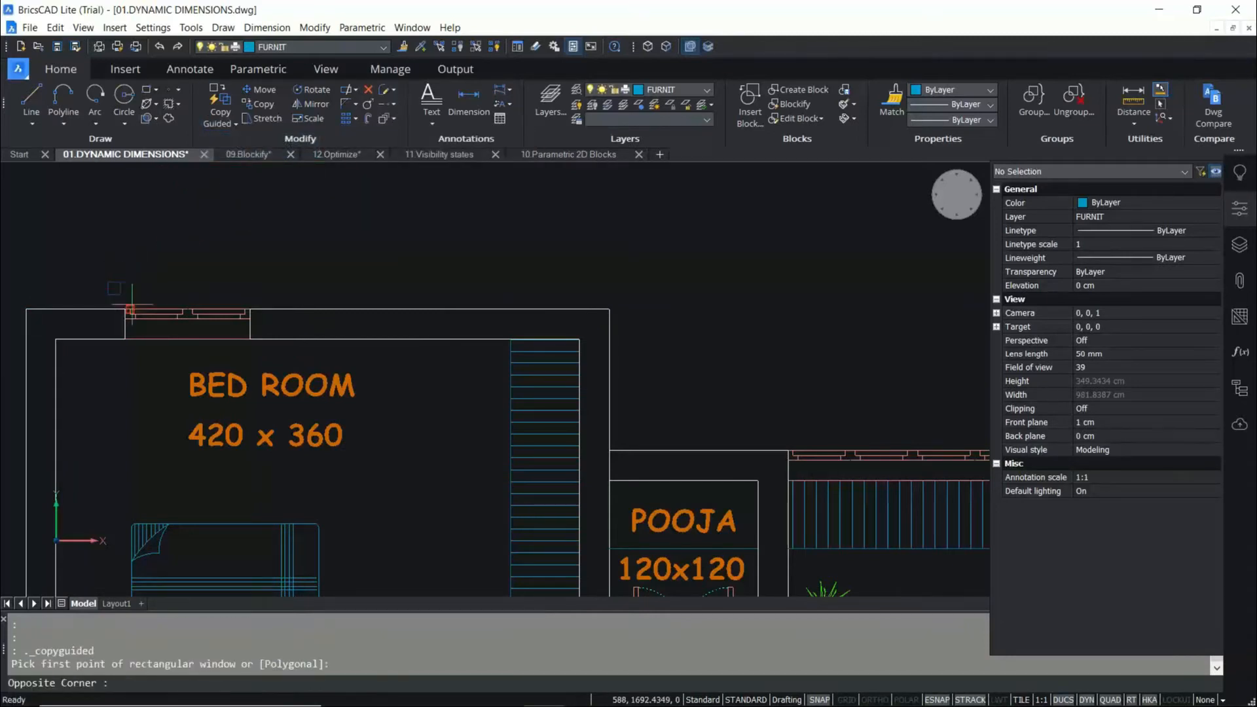
left_click(269, 363)
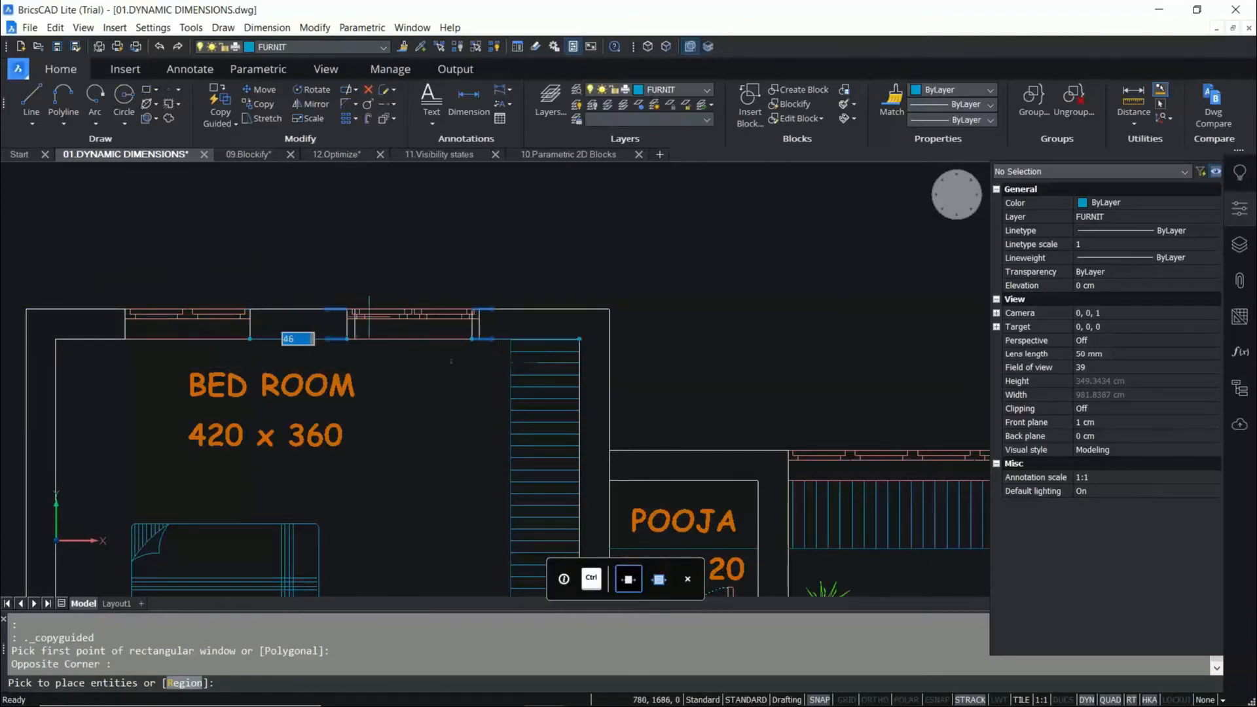
Place two more guided copies of the window, one above the other, in the wall between the kitchen and the porch.
scroll(419, 307, "down", 5)
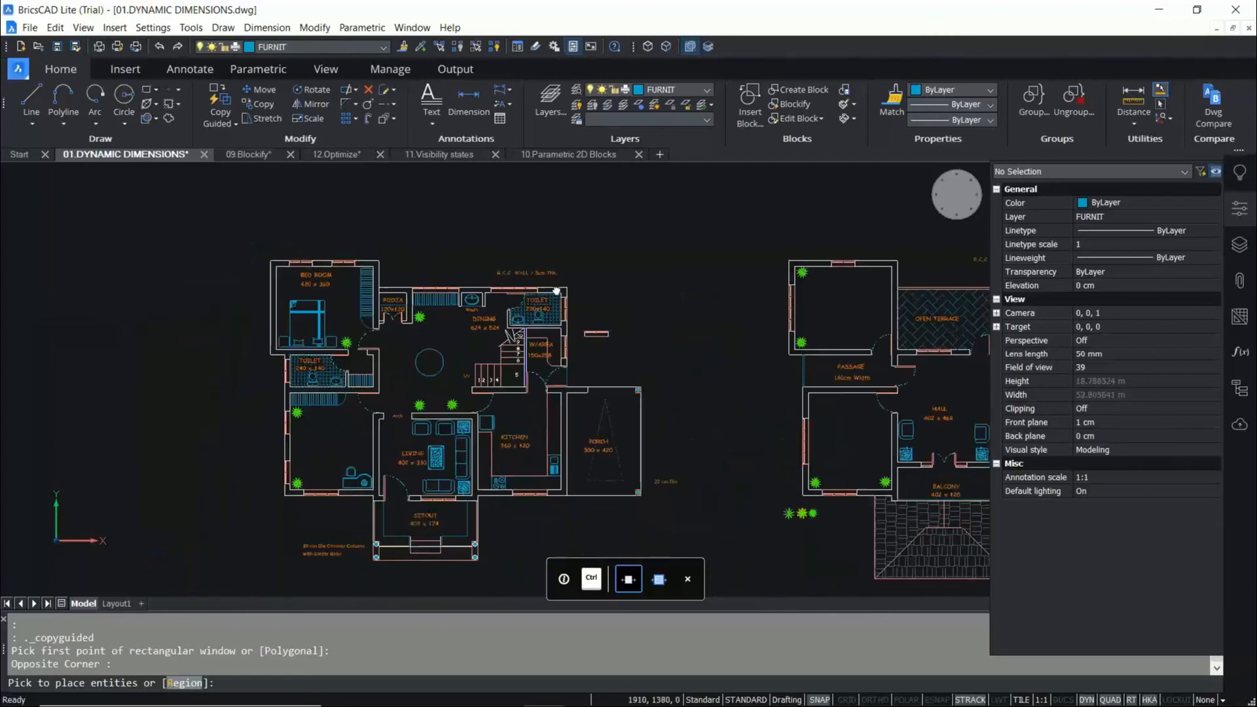
scroll(607, 338, "up", 3)
scroll(484, 419, "up", 2)
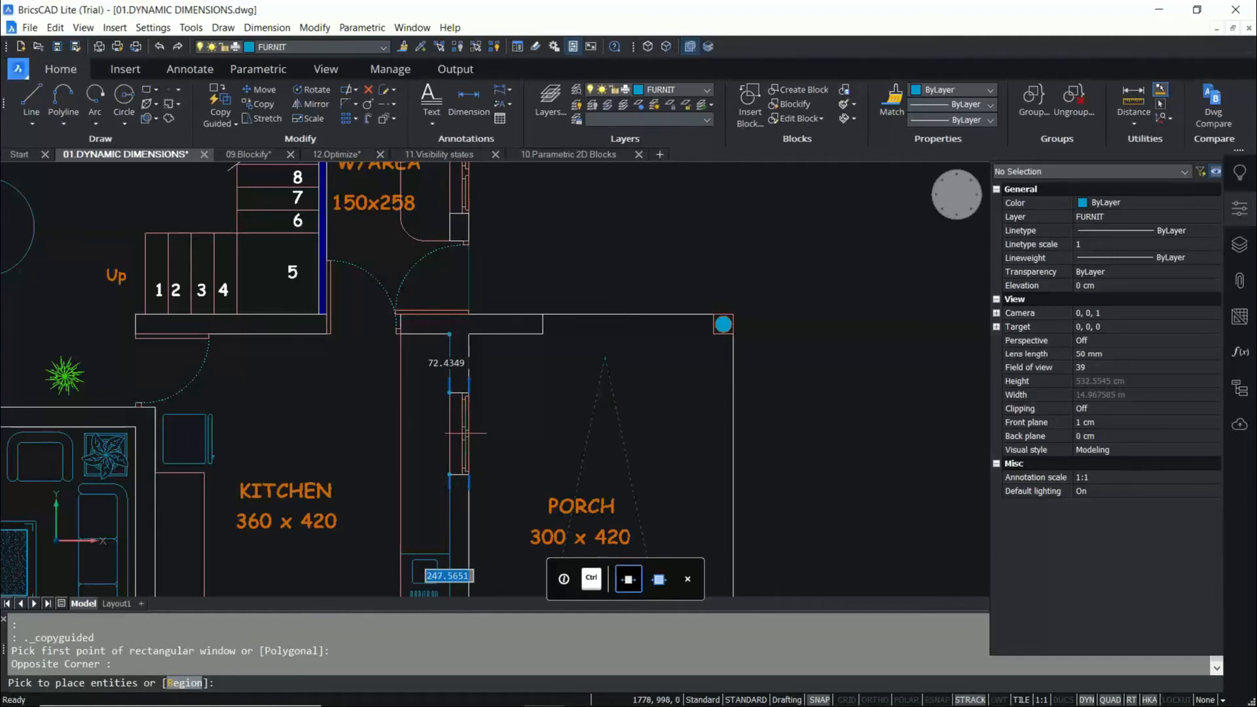
left_click(463, 393)
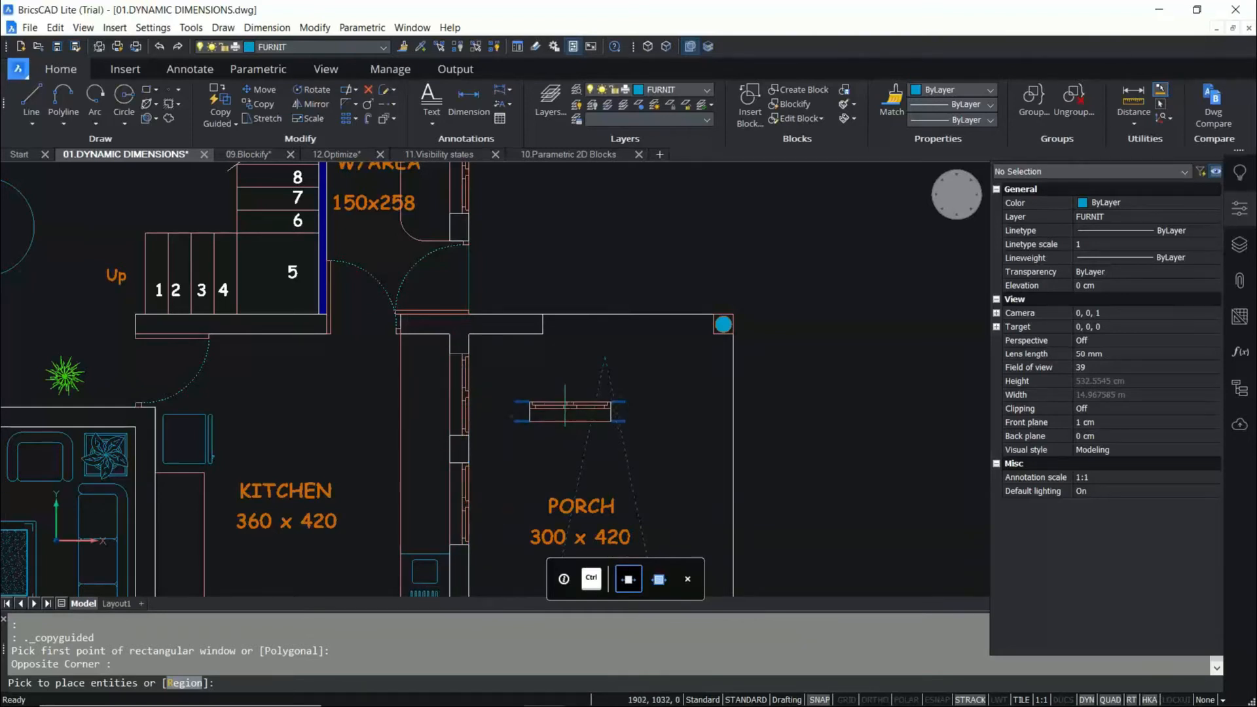
key("Escape")
scroll(562, 396, "up", 2)
scroll(461, 362, "down", 3)
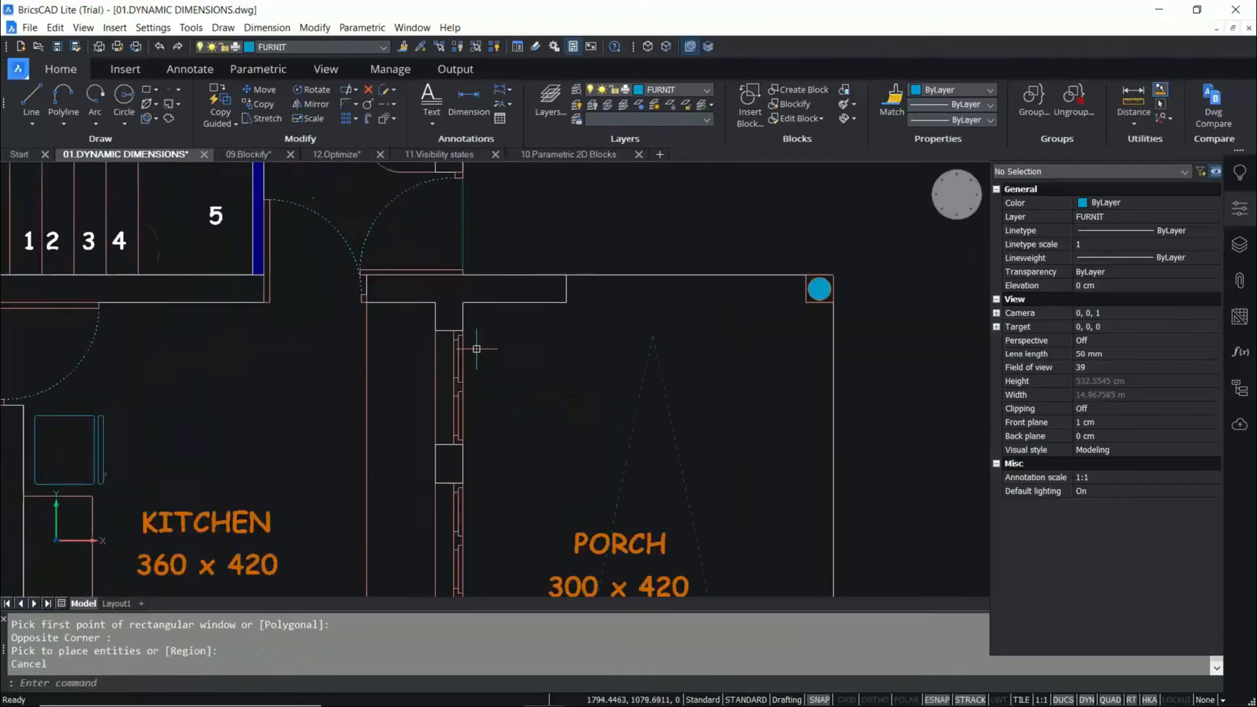
scroll(462, 362, "up", 3)
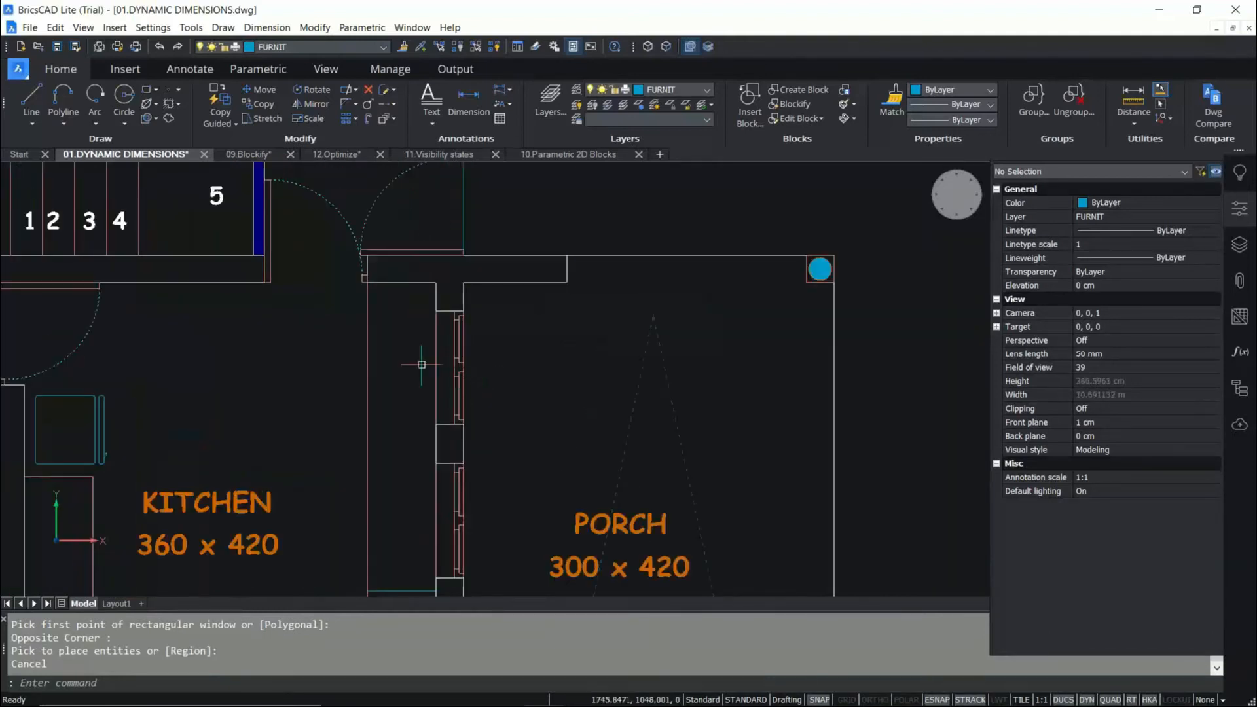
middle_click_drag(484, 374, 488, 360)
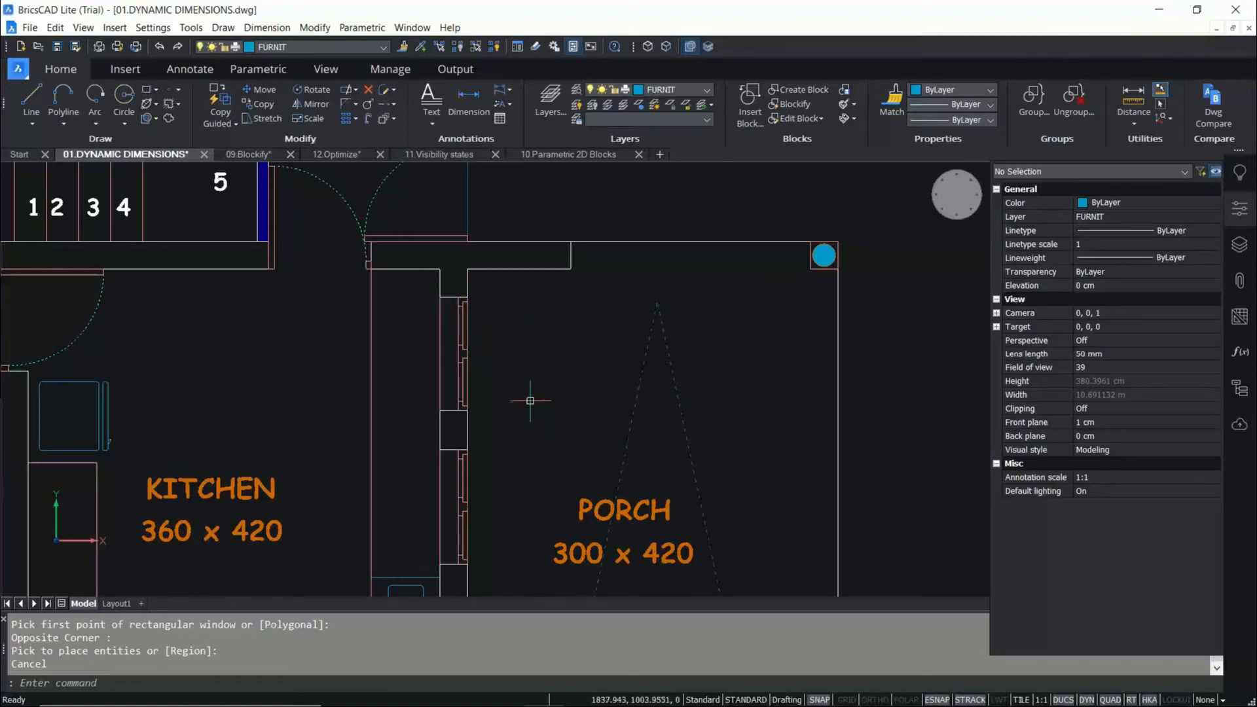
Enclose the chair in the lower bedroom for Copy Guided, with the rectangle reaching just past the desk's outer edge line as guide.
scroll(531, 393, "down", 3)
scroll(524, 376, "down", 3)
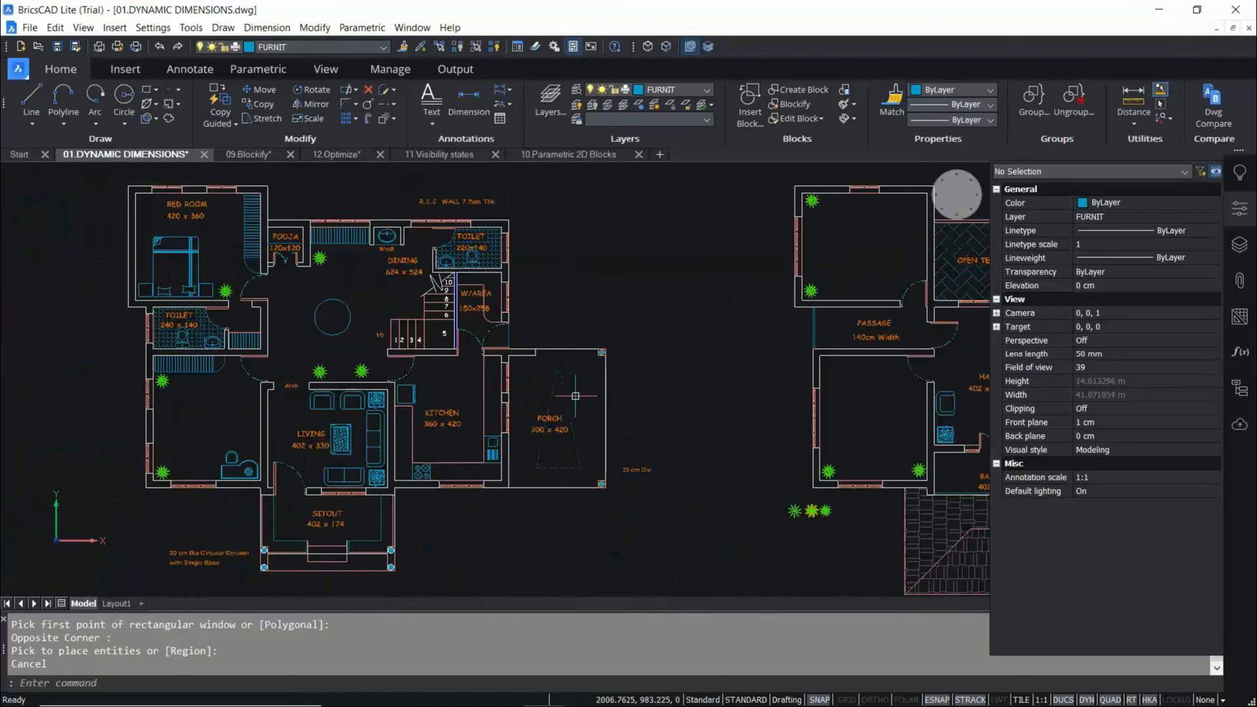
mouse_move(555, 395)
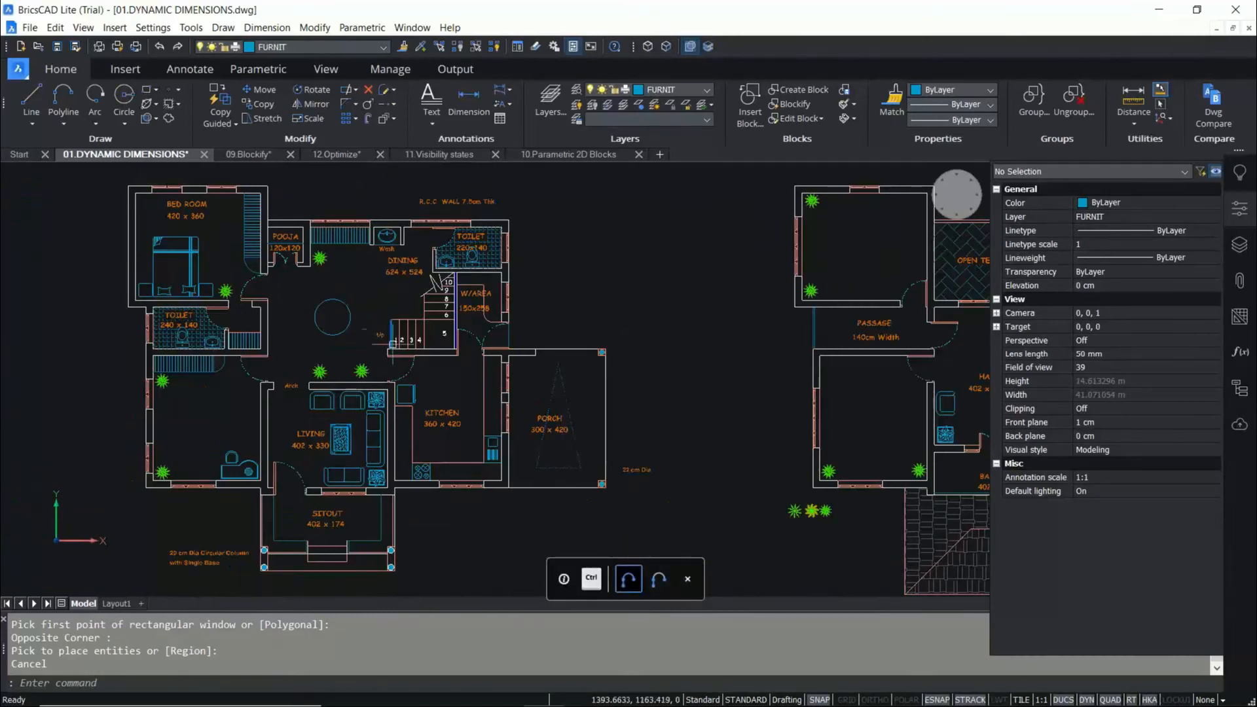
scroll(229, 478, "up", 9)
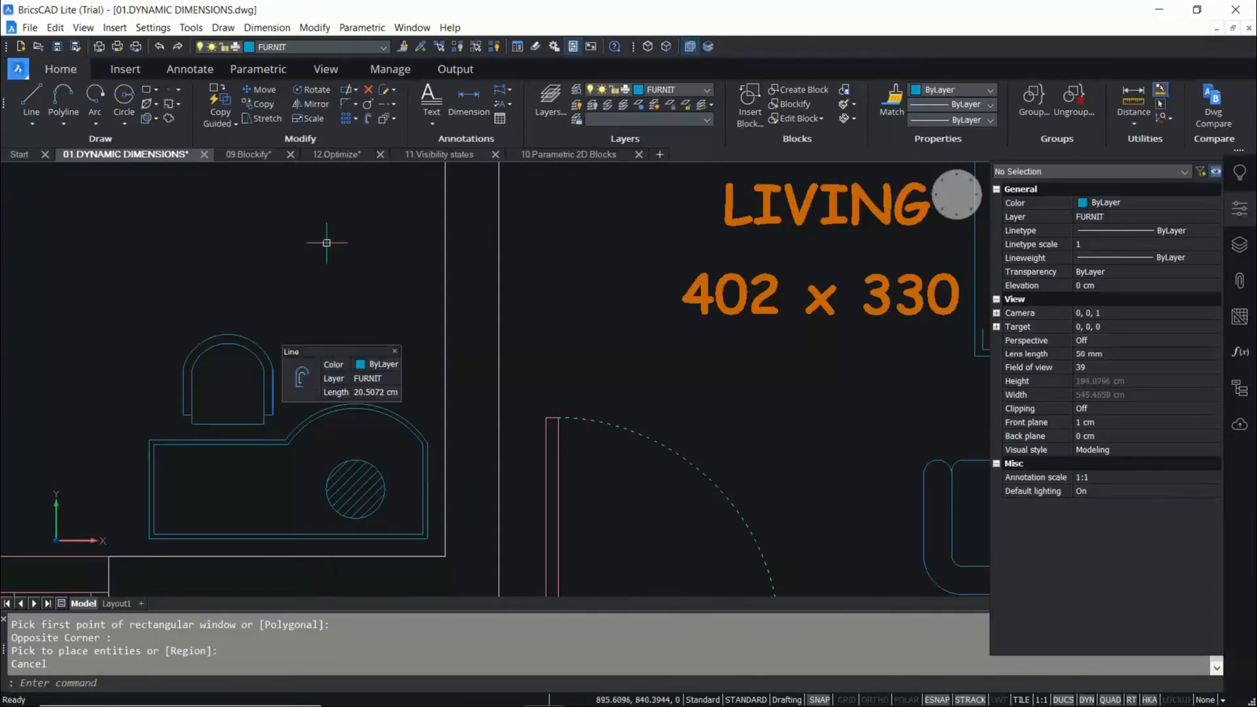
left_click(319, 309)
scroll(278, 344, "down", 2)
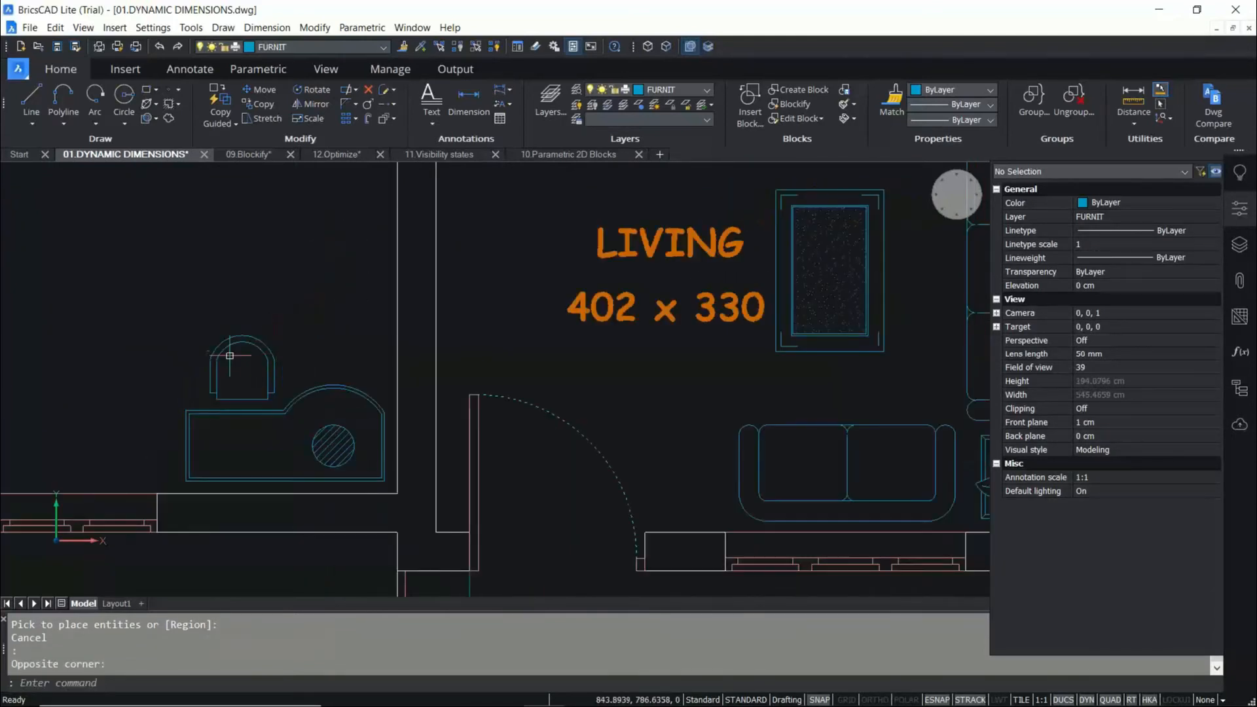
scroll(231, 356, "up", 2)
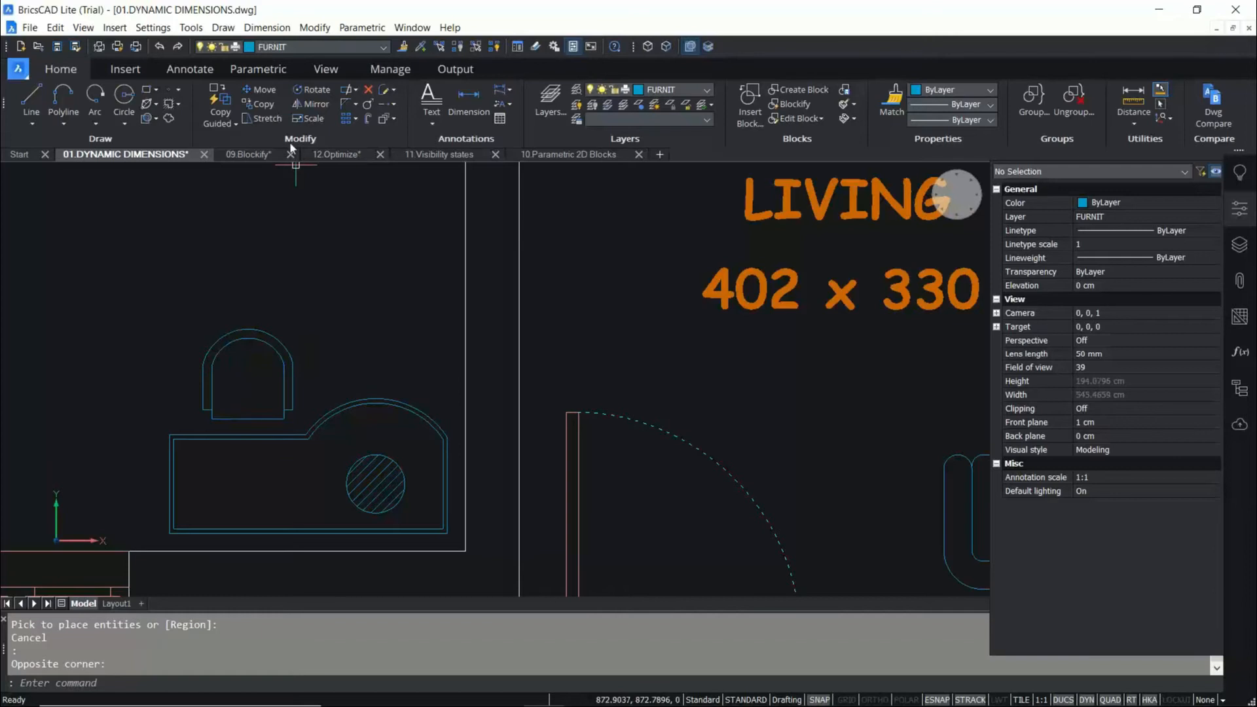
left_click(249, 146)
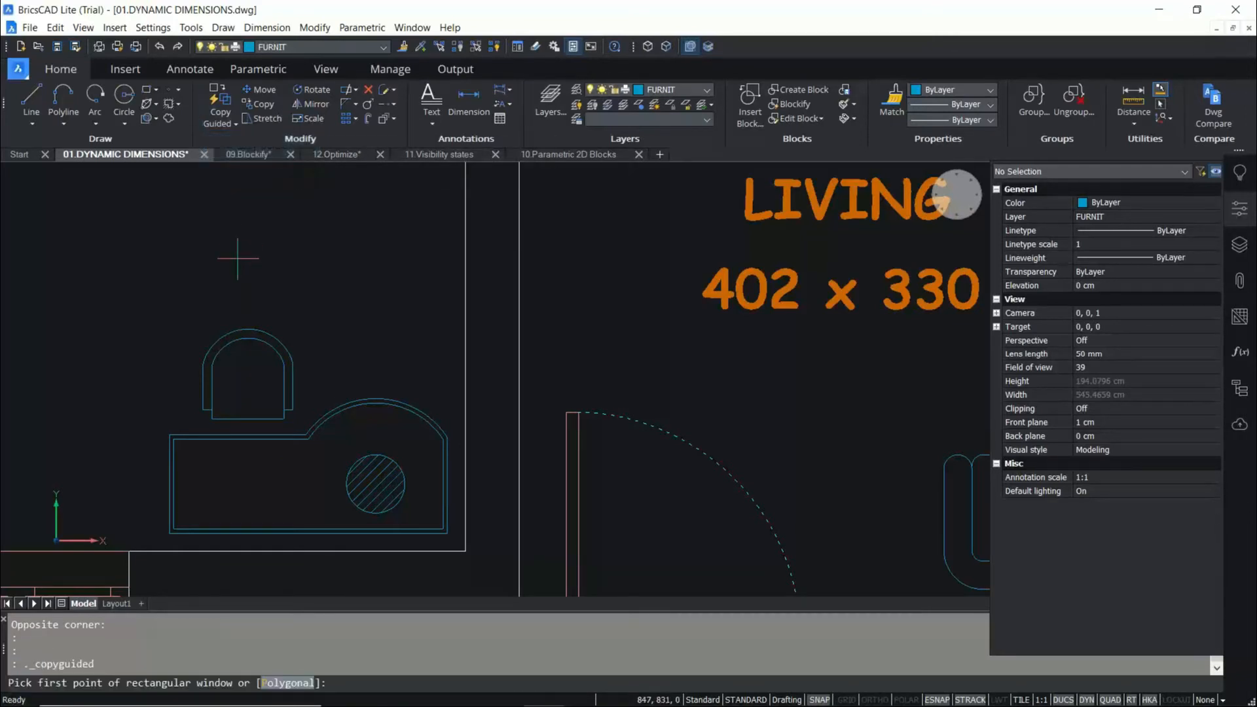
left_click(187, 309)
scroll(248, 374, "up", 6)
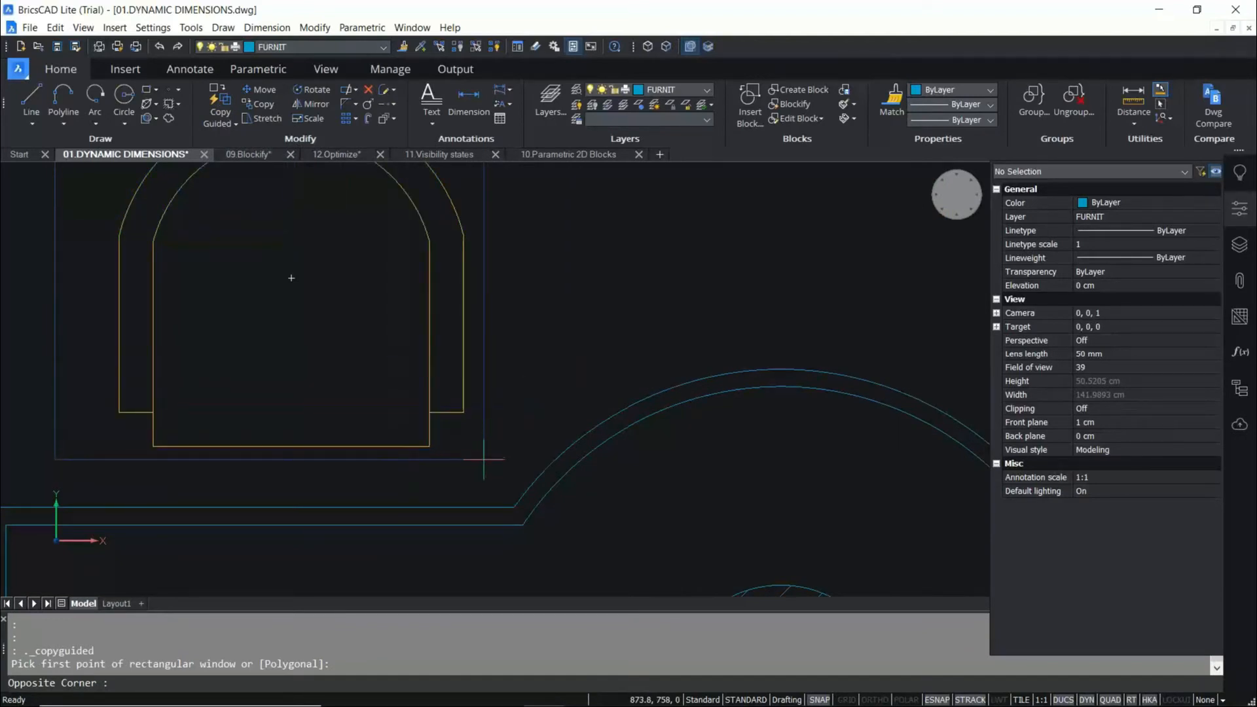
scroll(481, 490, "up", 3)
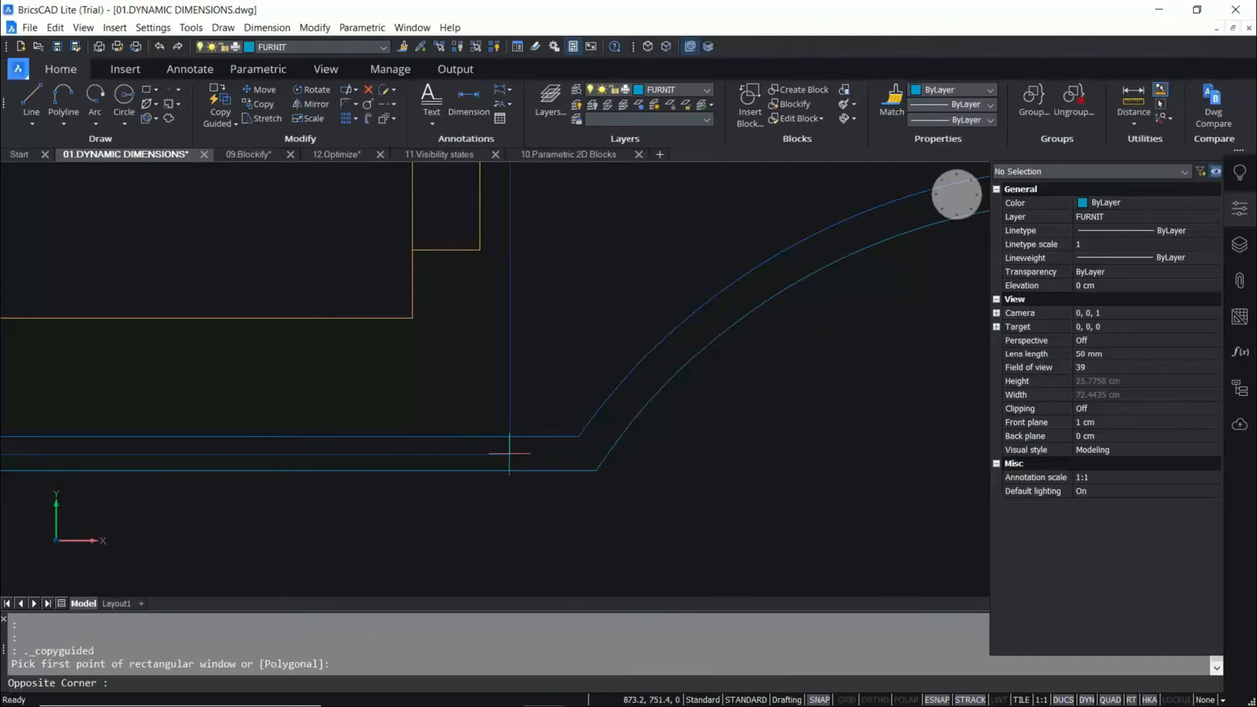
left_click(509, 453)
Place a guided copy of the chair at the 90° position of the round dining table.
scroll(469, 493, "down", 8)
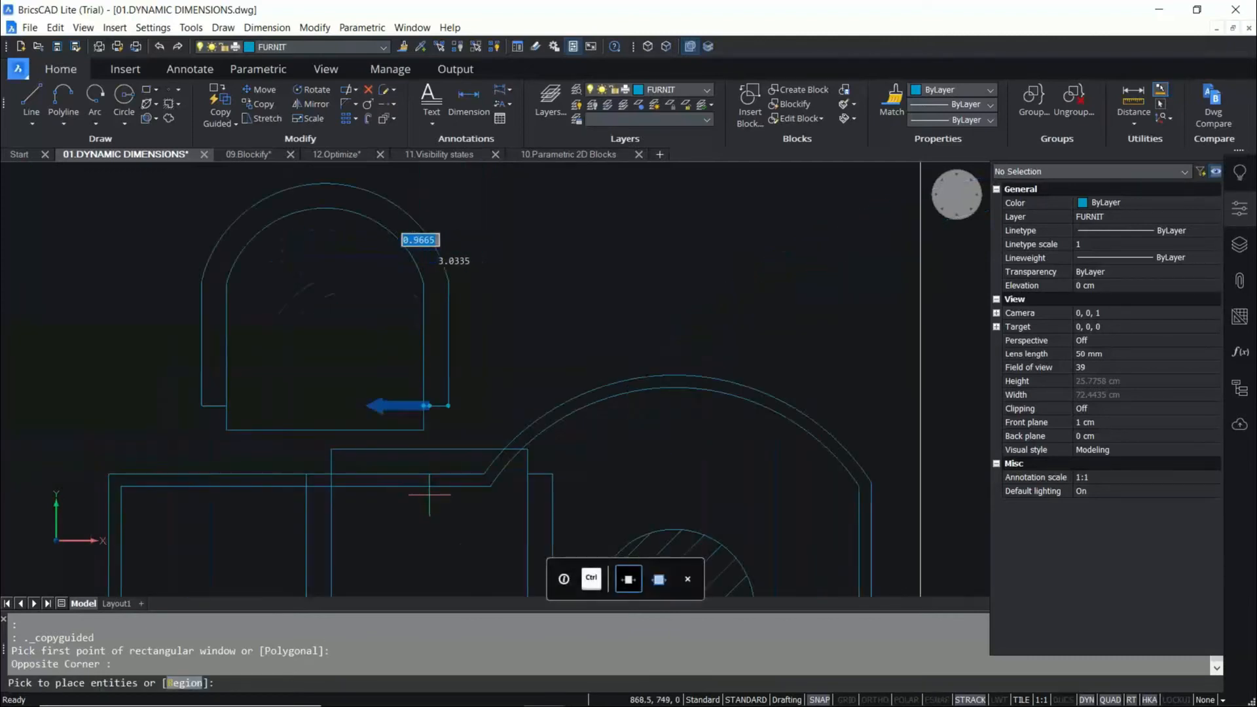
scroll(424, 498, "down", 5)
mouse_move(664, 288)
middle_mouse_down()
mouse_move(548, 426)
mouse_move(541, 458)
middle_mouse_up()
scroll(523, 272, "up", 3)
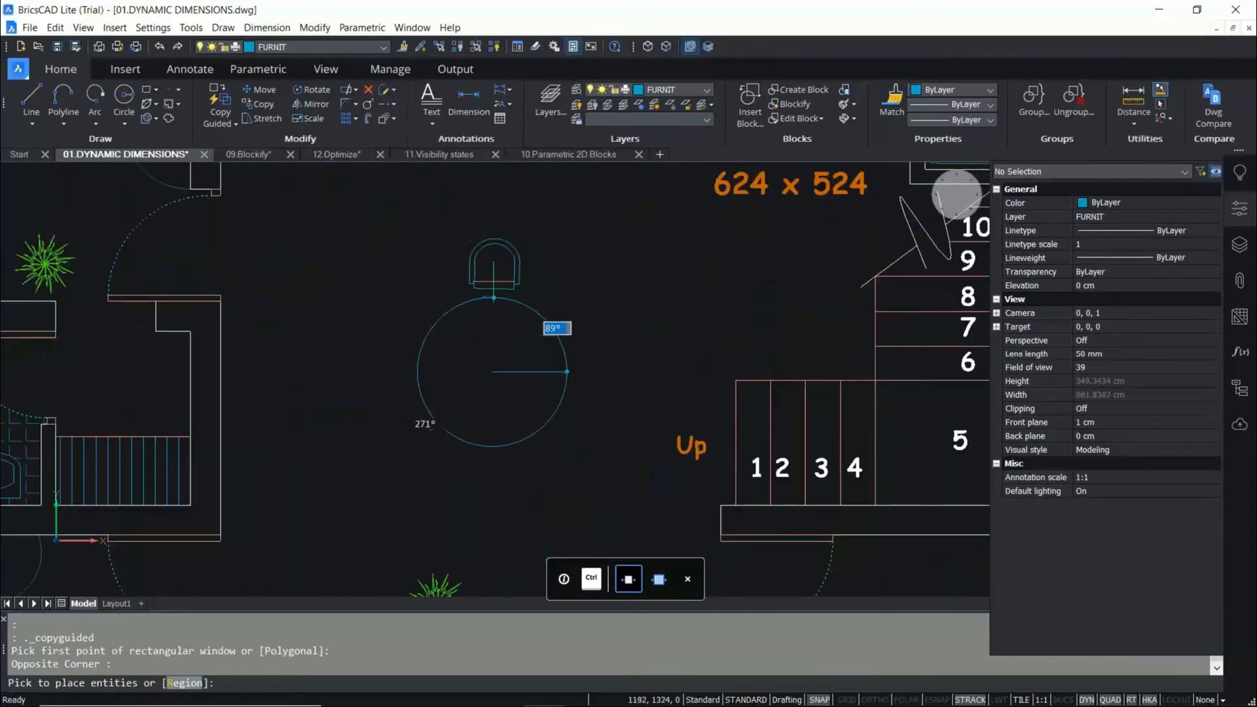
scroll(498, 282, "up", 2)
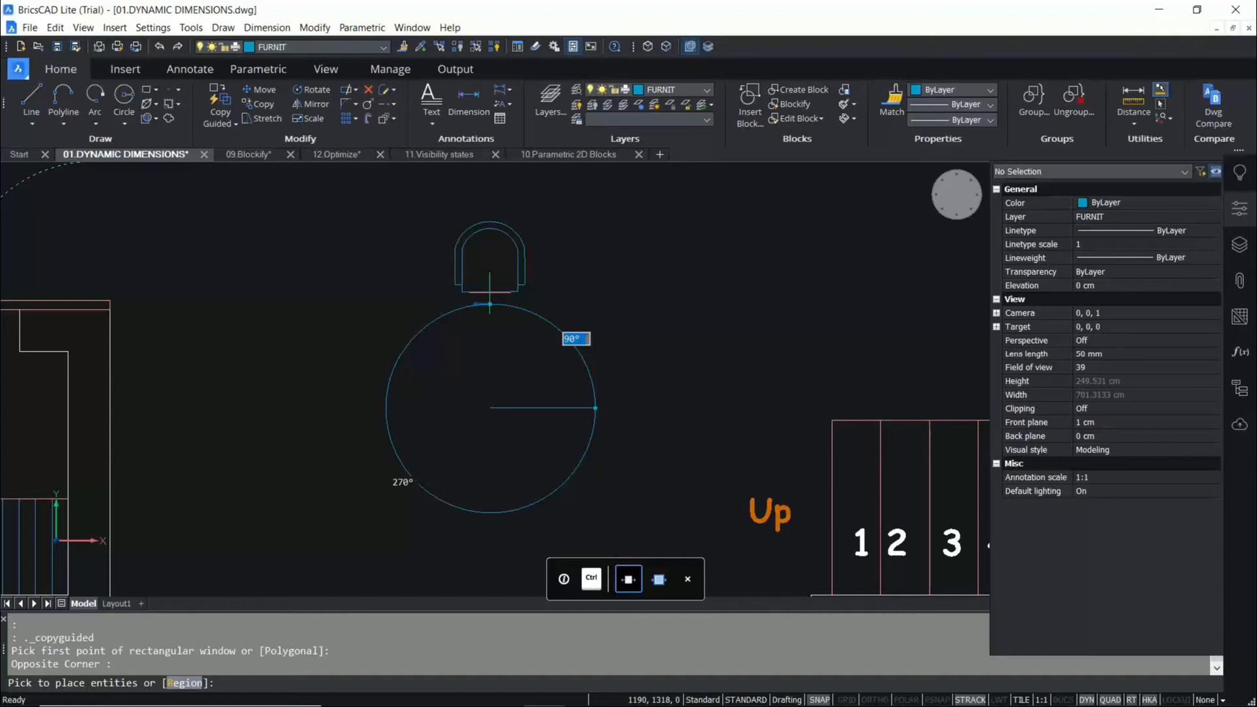
left_click(489, 303)
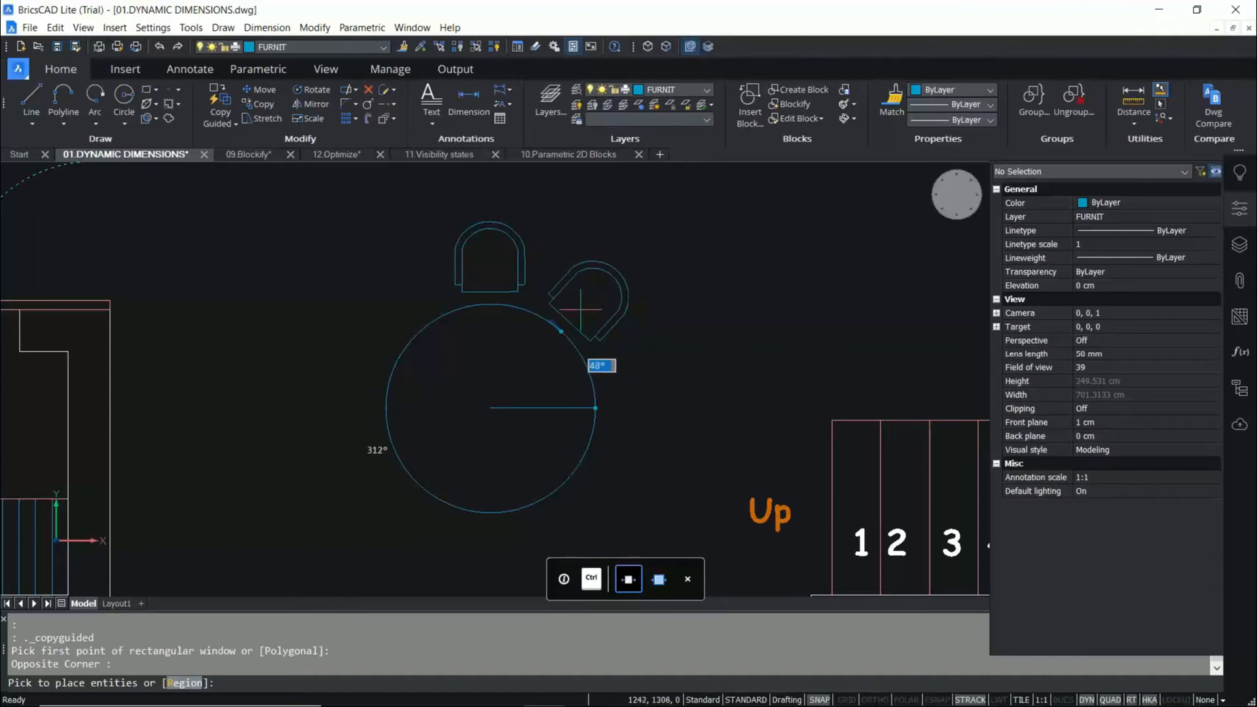
Place seven more guided chair copies roughly evenly around the round dining table and finish the command.
left_click(580, 310)
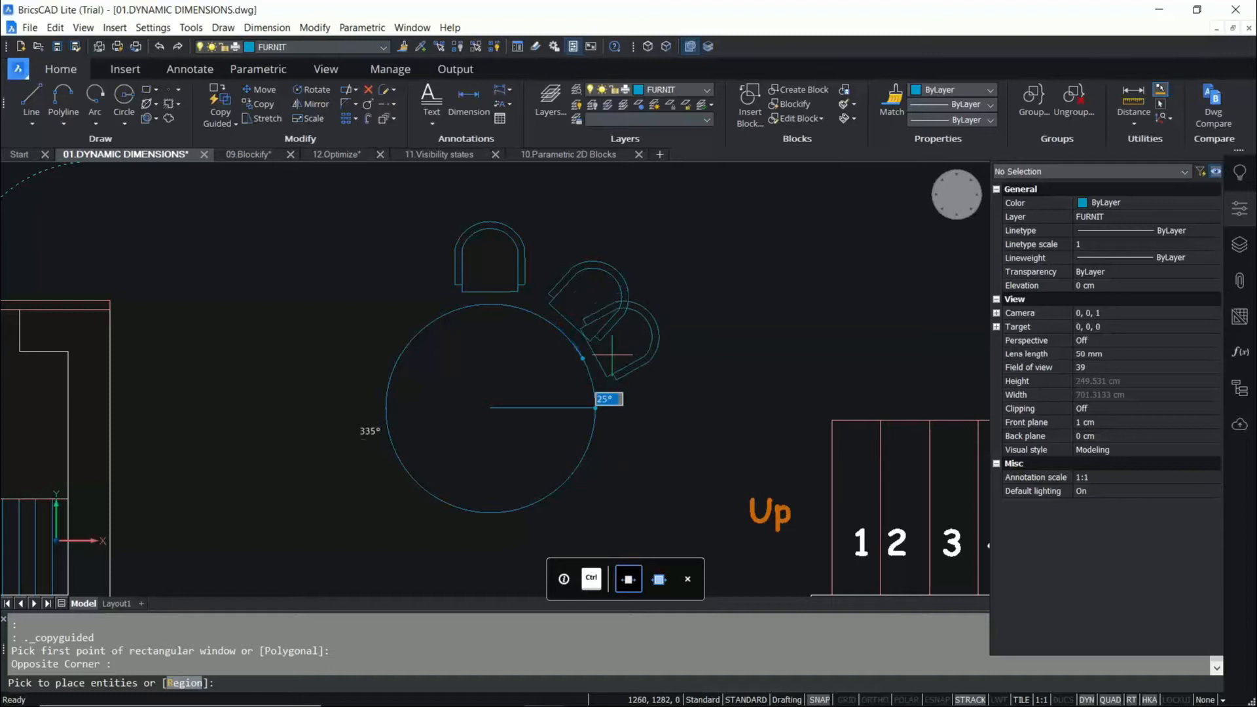
left_click(629, 407)
left_click(585, 509)
left_click(470, 520)
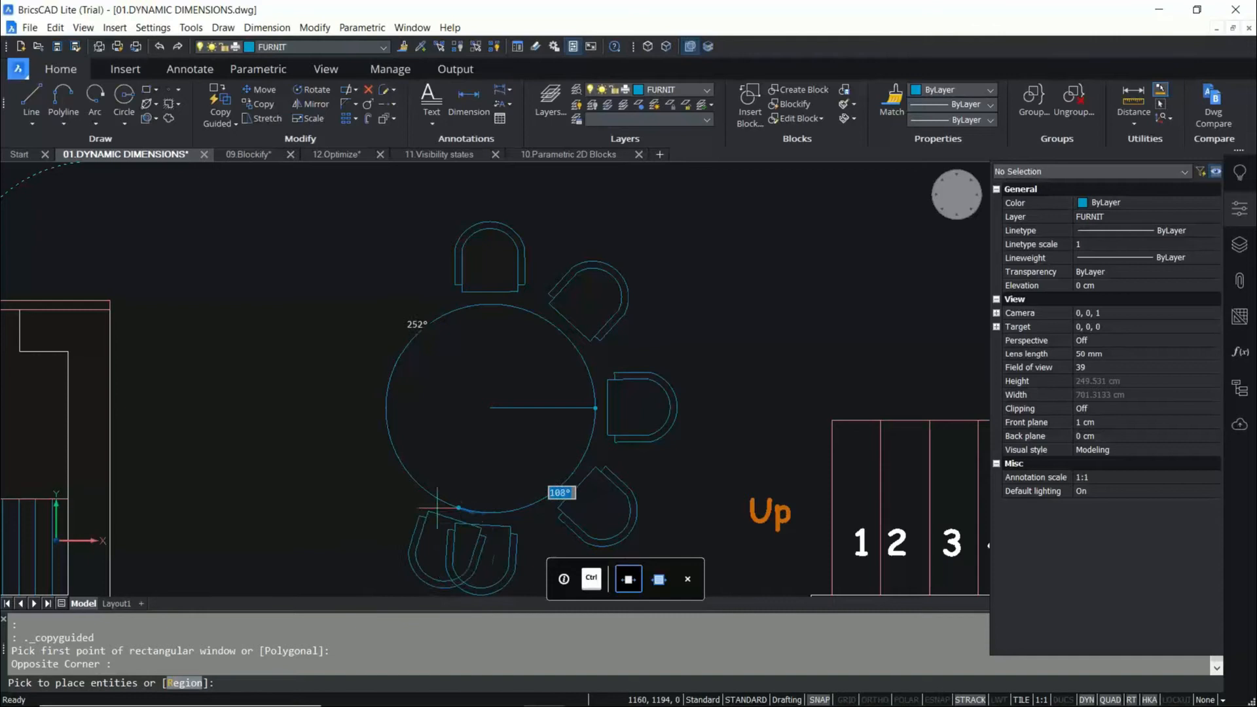
left_click(408, 478)
left_click(386, 407)
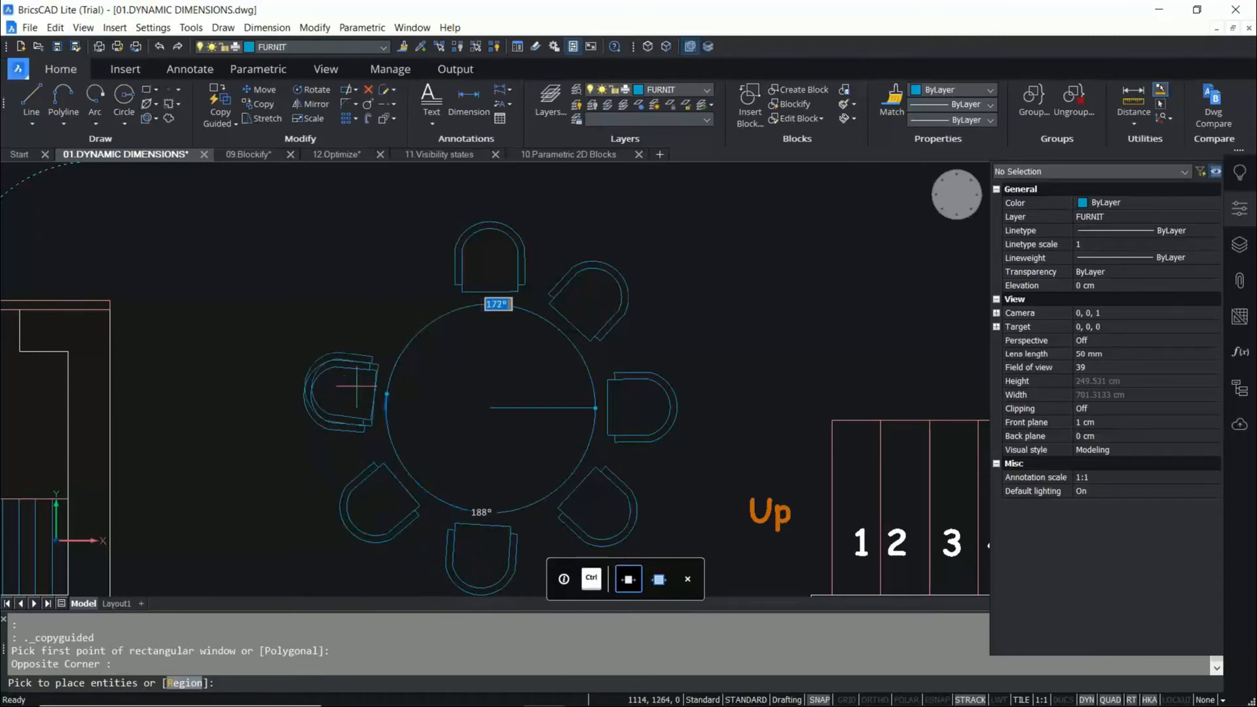
left_click(409, 322)
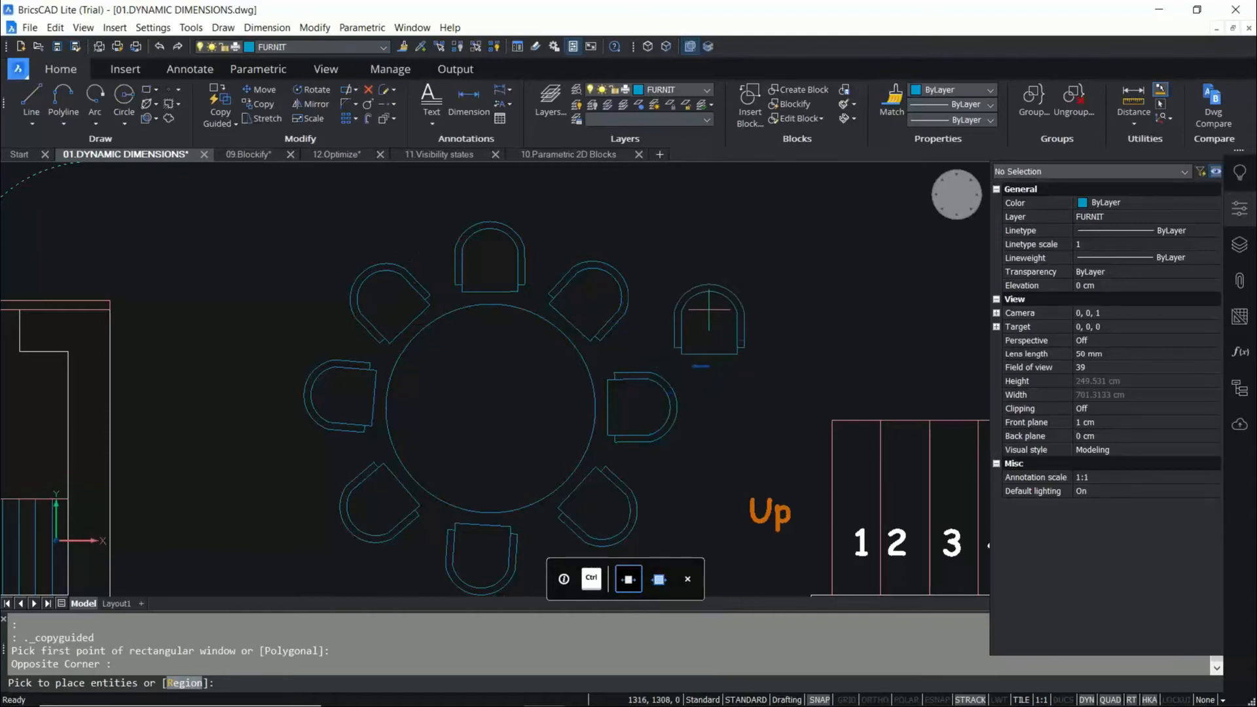
key("Escape")
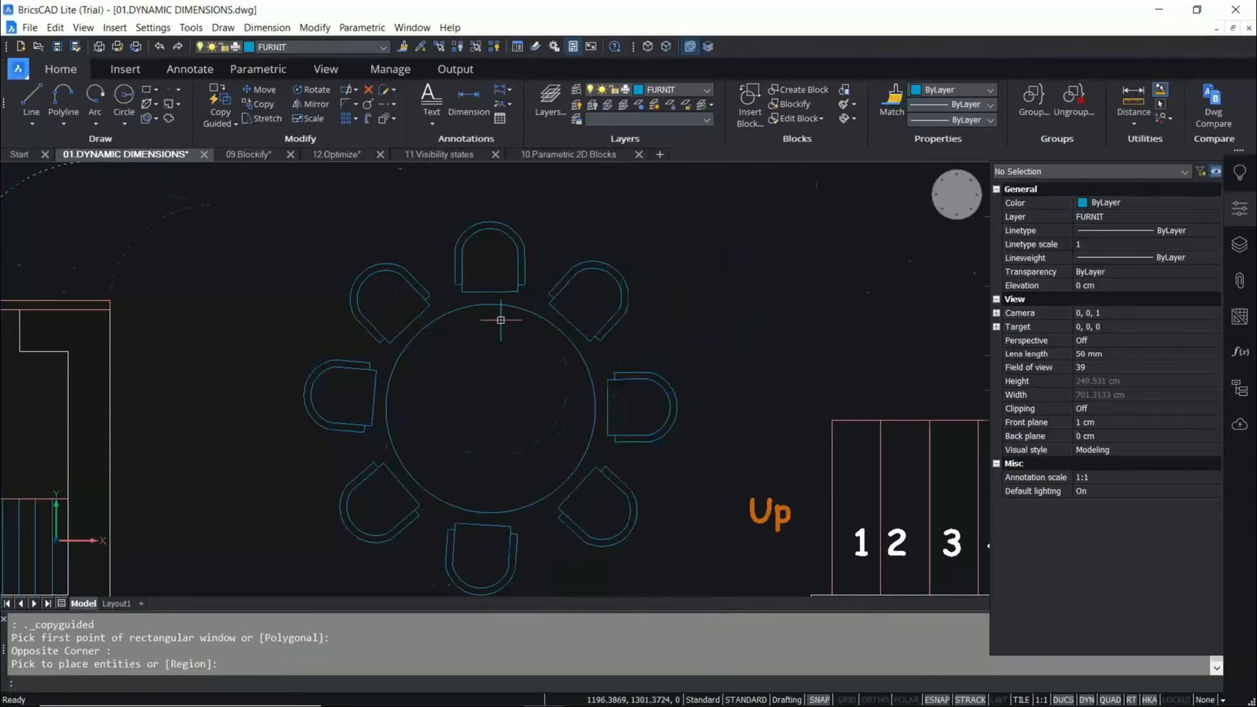
scroll(500, 321, "down", 8)
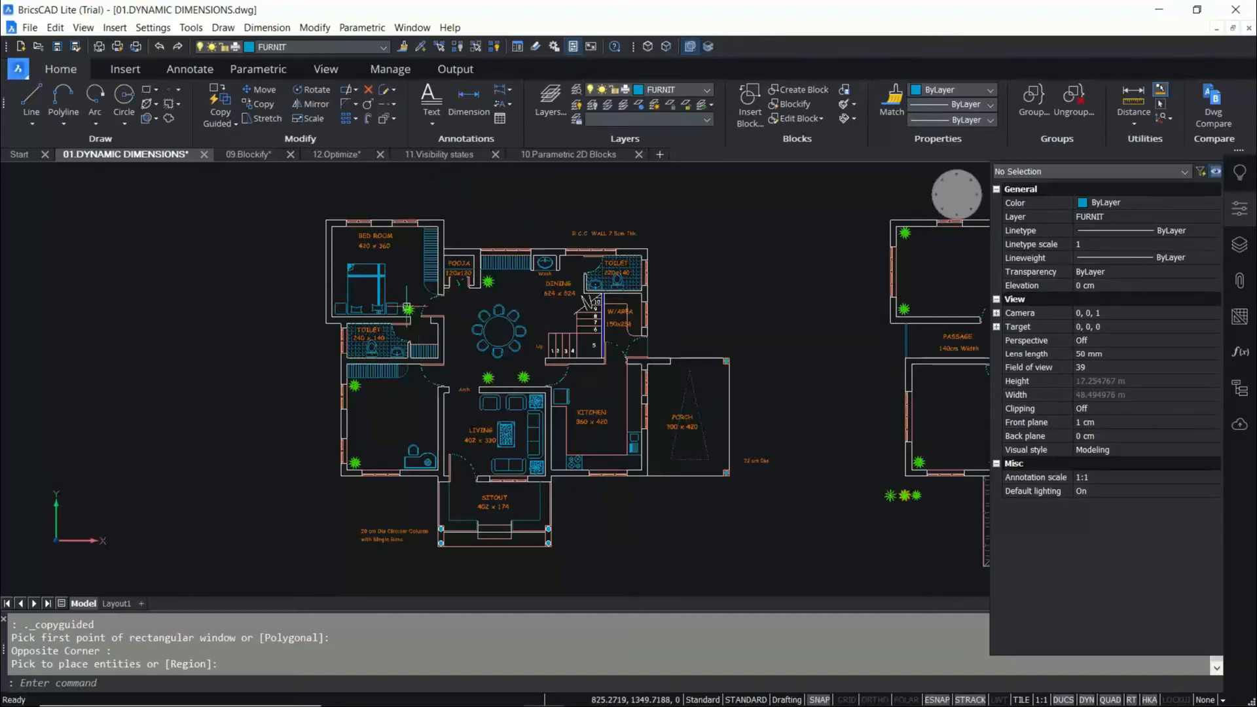
scroll(347, 268, "up", 2)
scroll(350, 277, "down", 2)
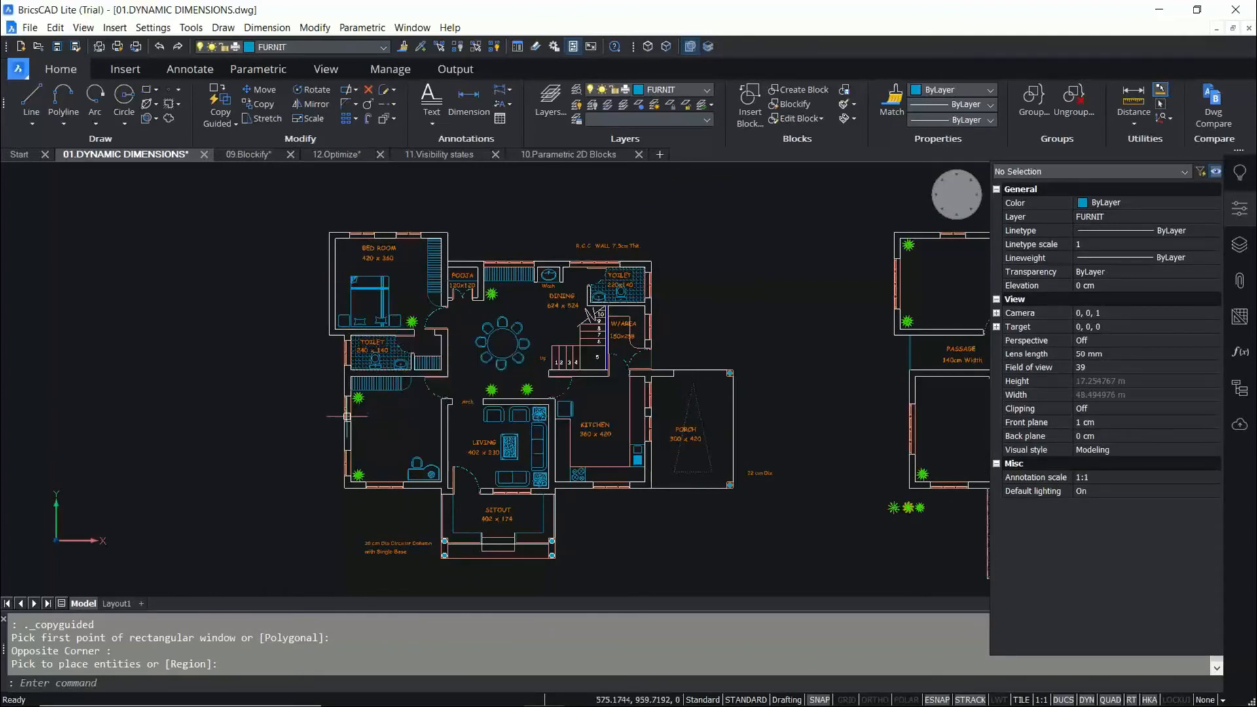
scroll(391, 438, "up", 3)
scroll(396, 449, "down", 3)
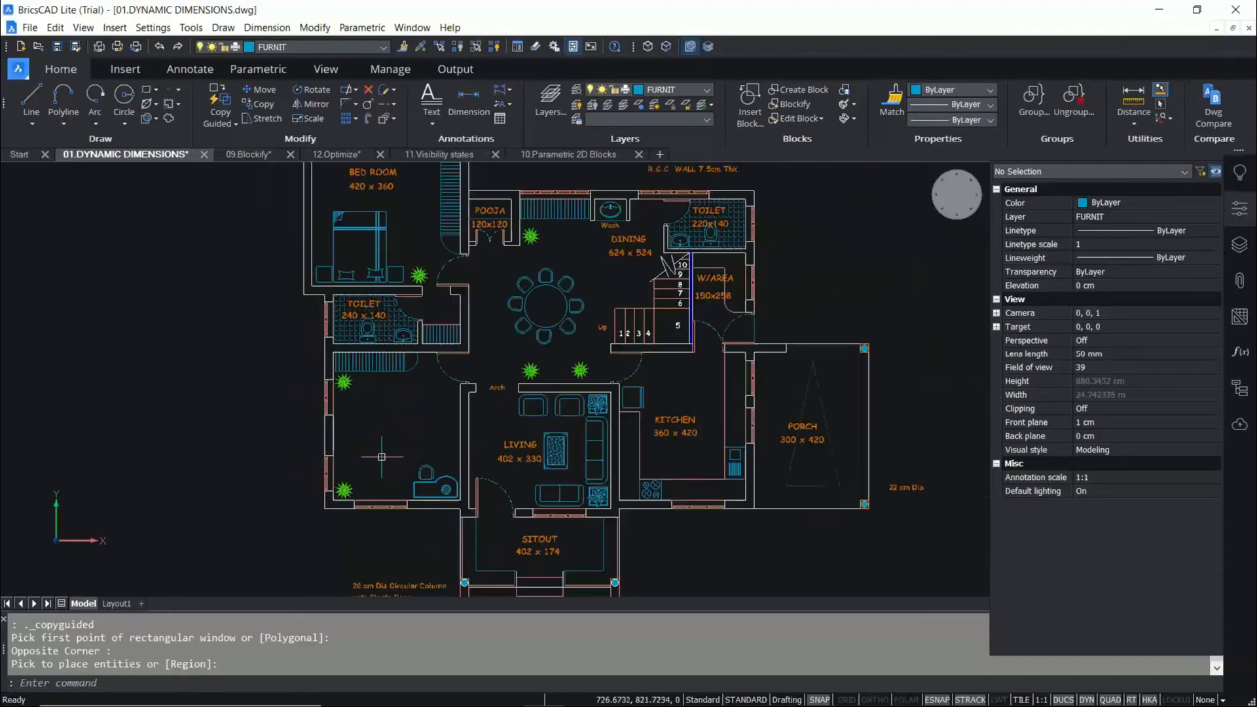
scroll(374, 507, "up", 2)
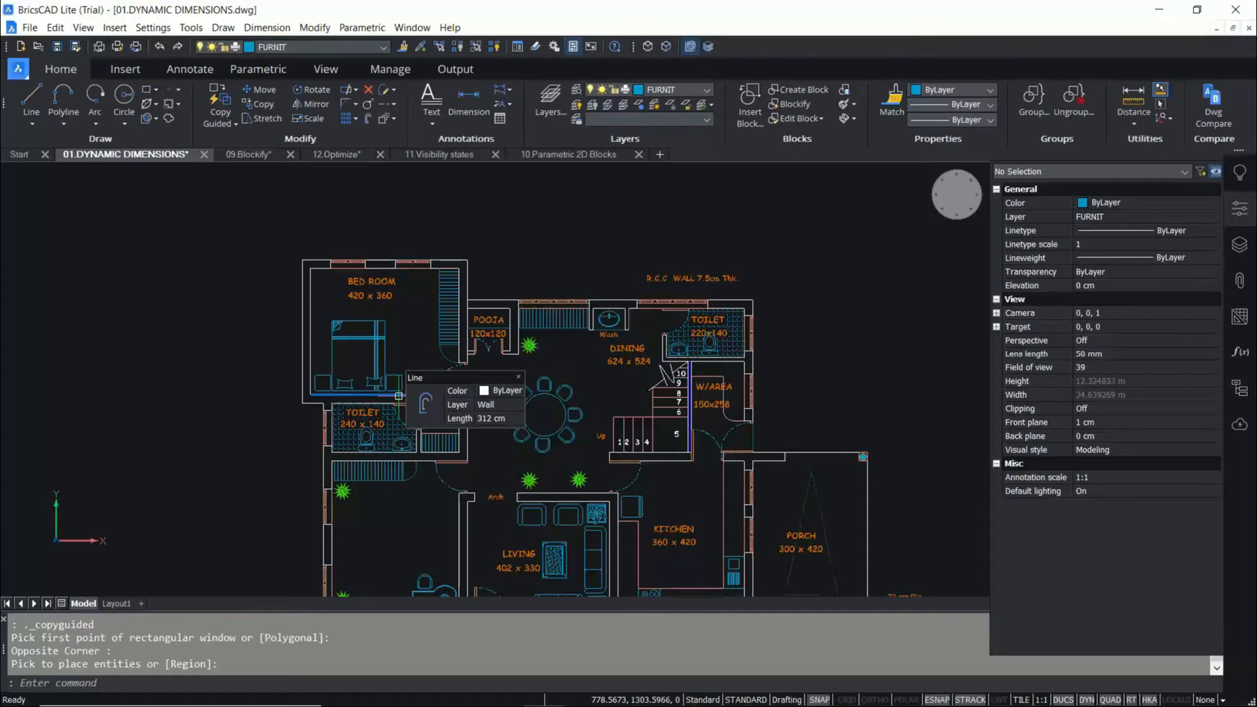
scroll(370, 301, "up", 1)
middle_click_drag(373, 228, 366, 326)
scroll(337, 314, "up", 1)
scroll(331, 322, "up", 1)
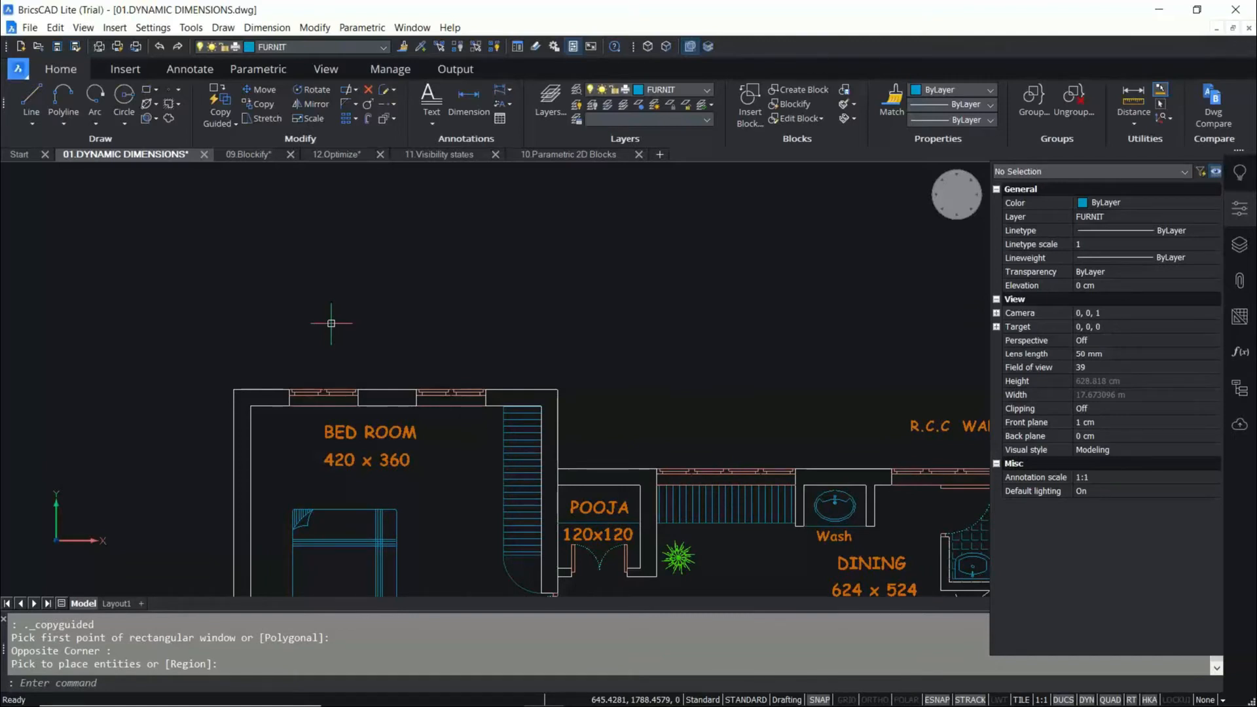
left_click(233, 124)
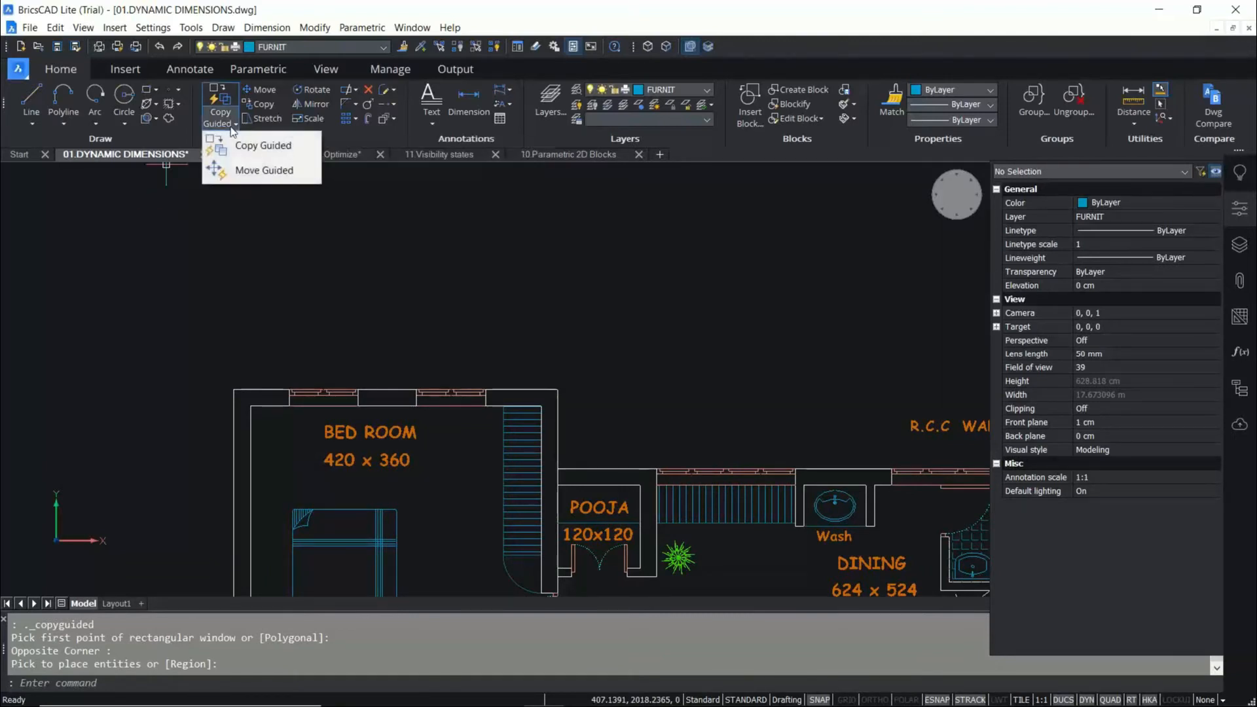
left_click(258, 171)
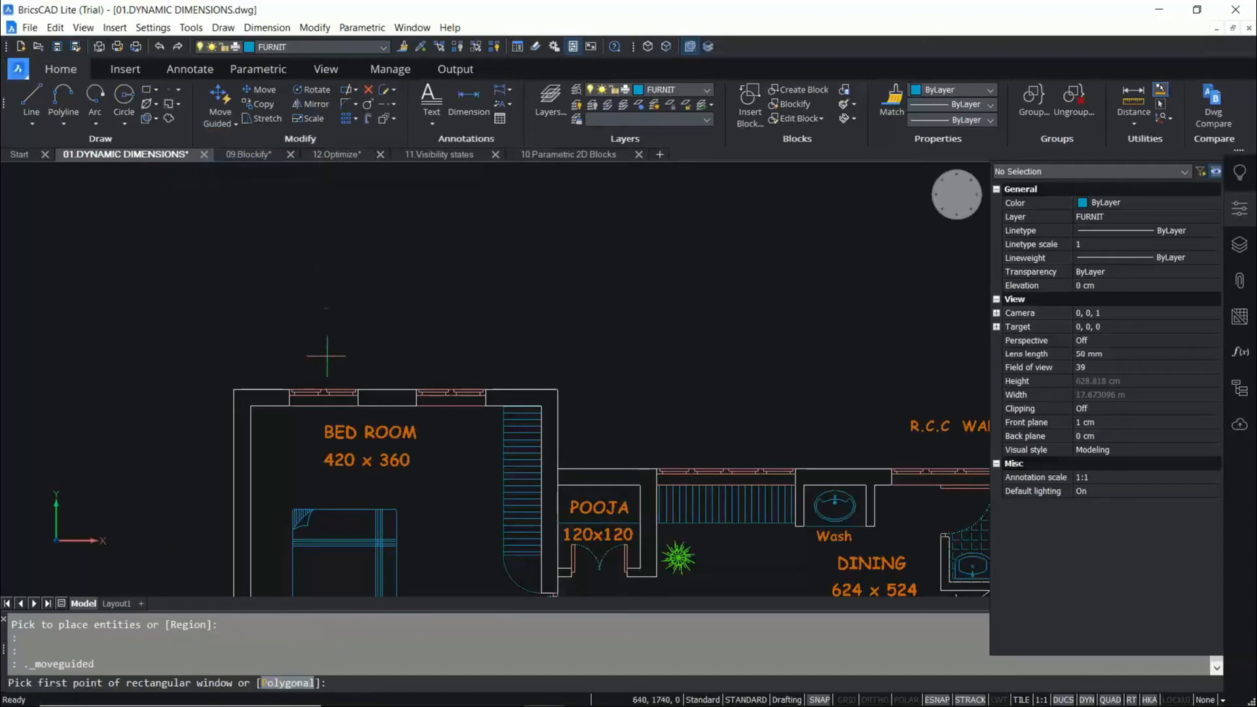
middle_click_drag(314, 342, 312, 314)
left_click(269, 342)
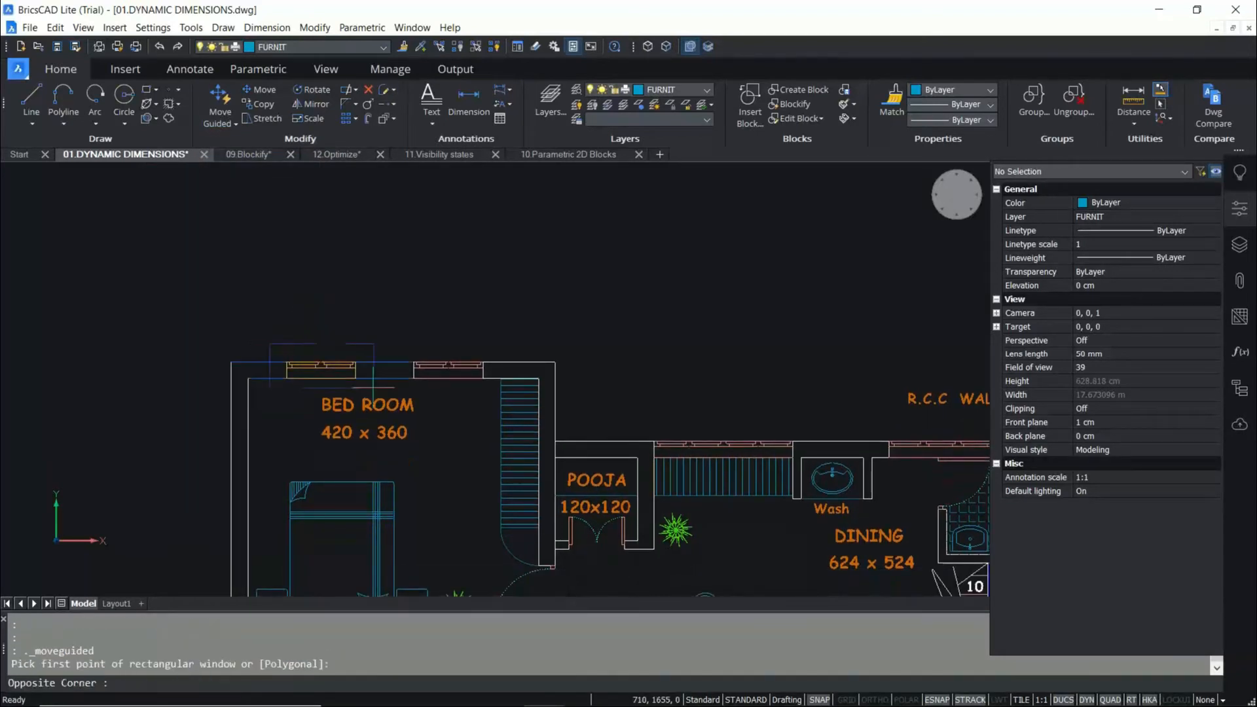
scroll(373, 386, "up", 3)
left_click(400, 393)
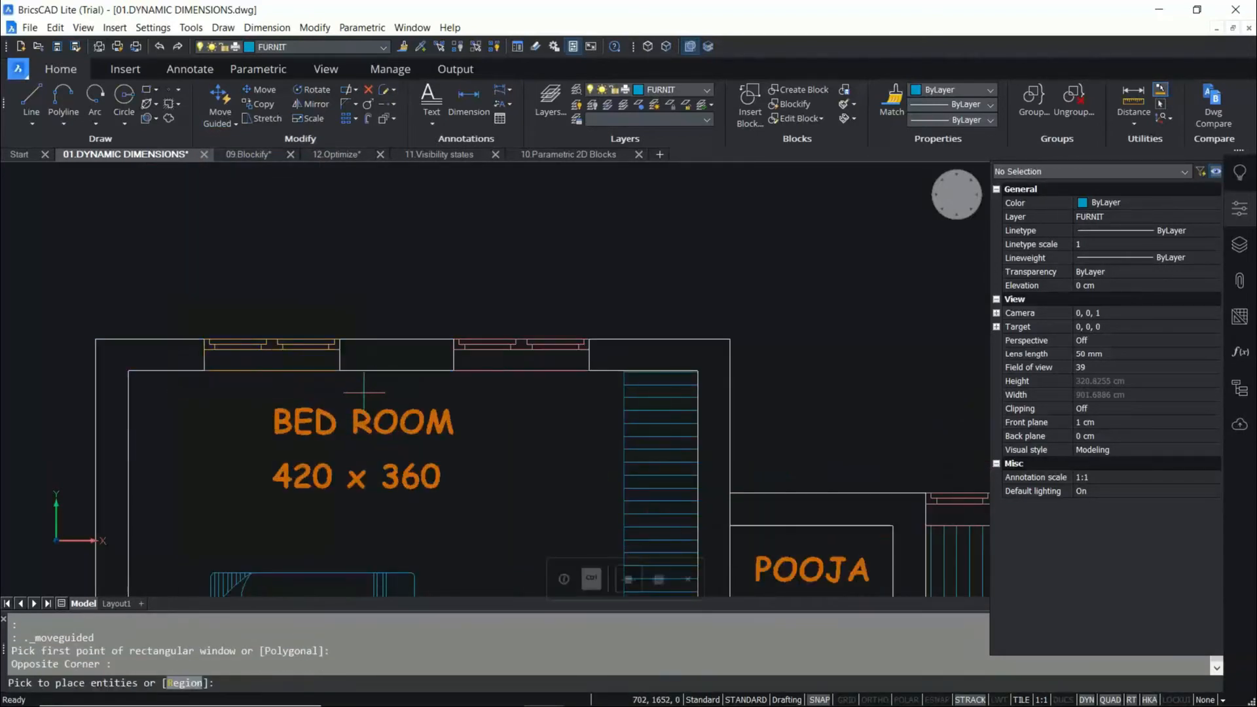
scroll(401, 391, "down", 4)
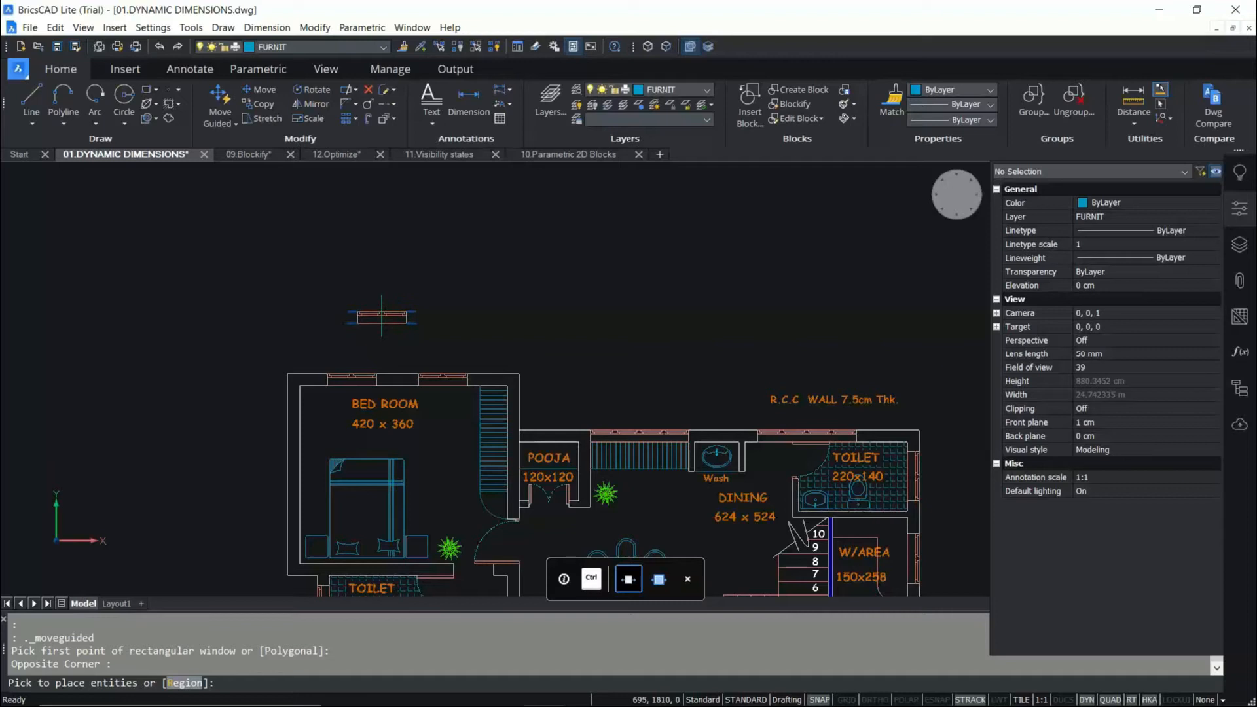
key("Escape")
Erase the left-hand window in the upper wall of the labelled bedroom.
scroll(350, 387, "up", 4)
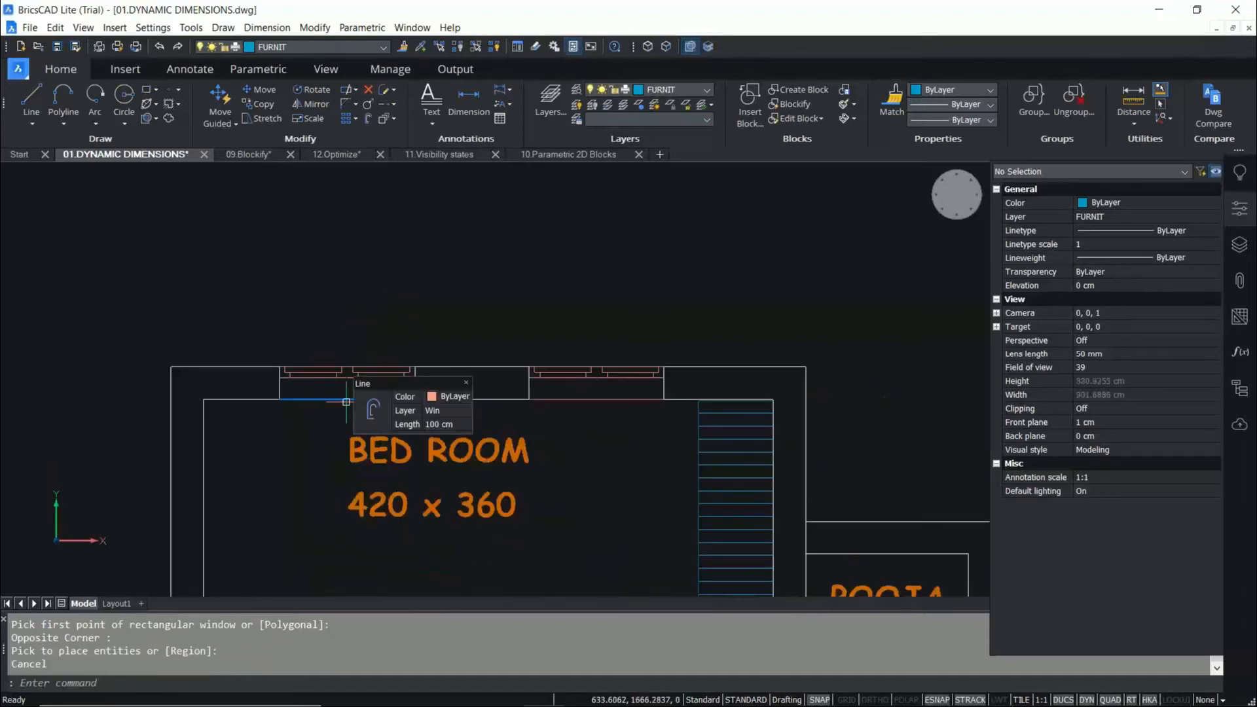
scroll(347, 393, "up", 2)
type("E")
key("Return")
left_click(399, 310)
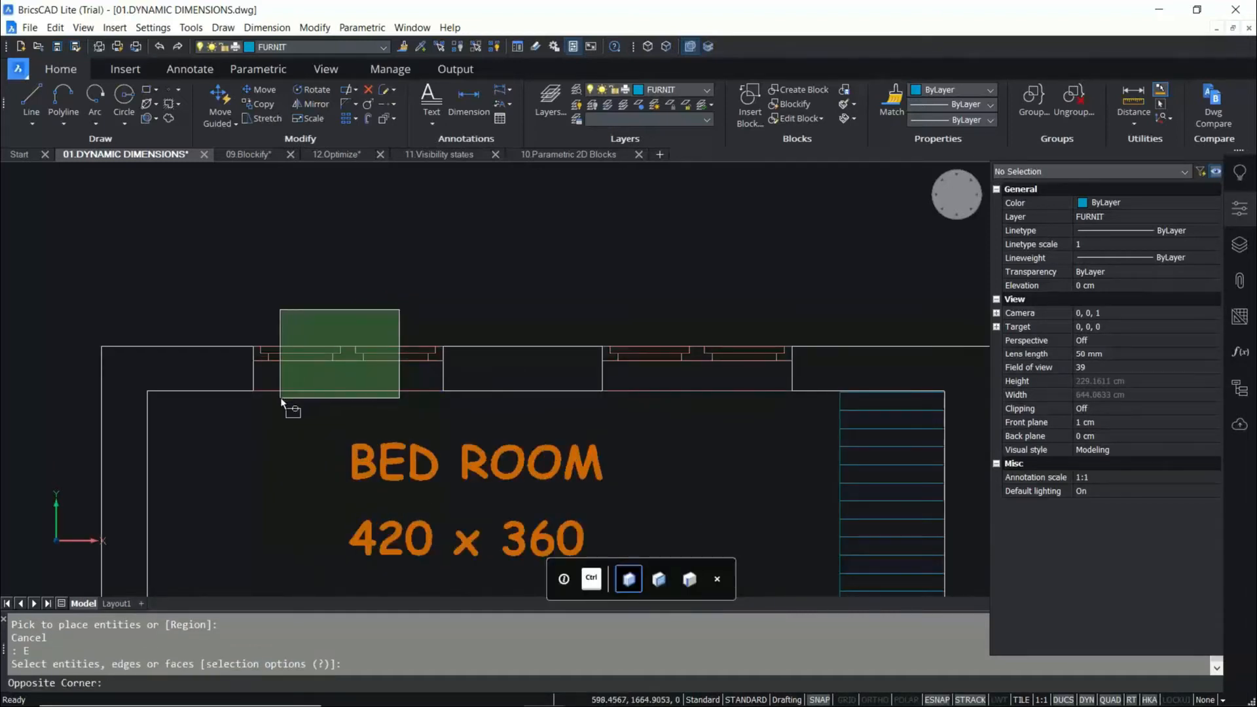
left_click(267, 408)
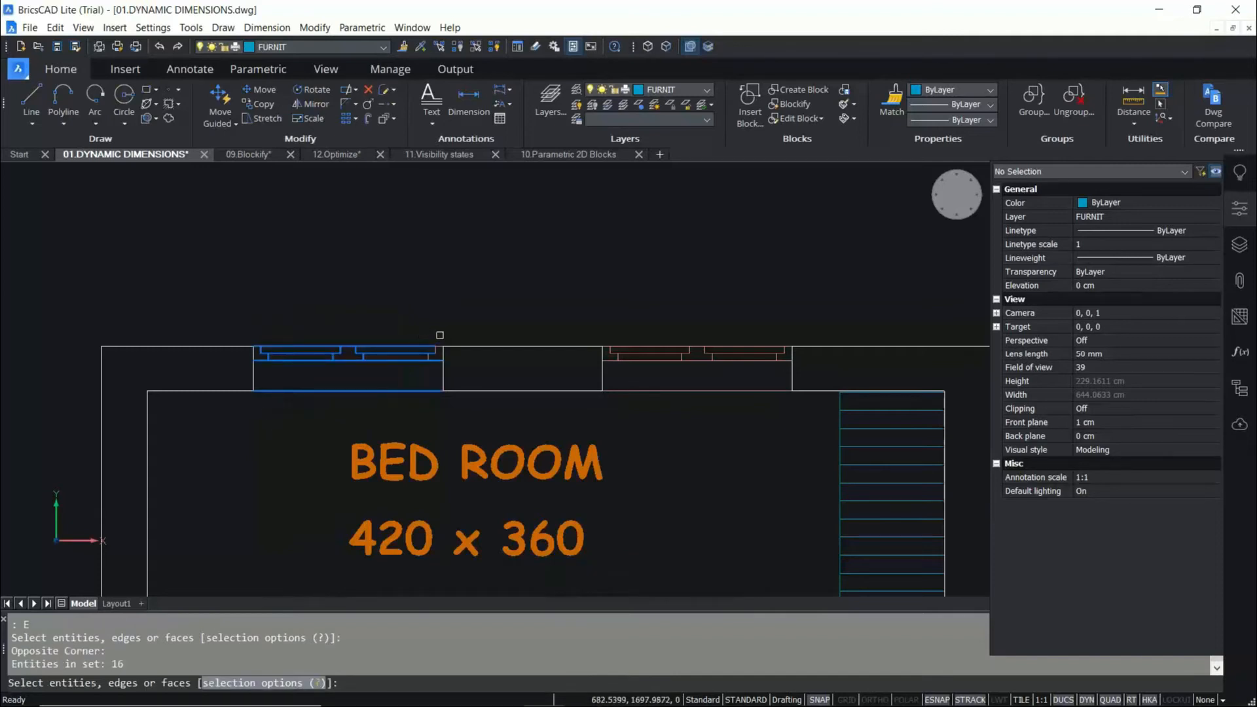
left_click(442, 333)
left_click(366, 400)
key("Return")
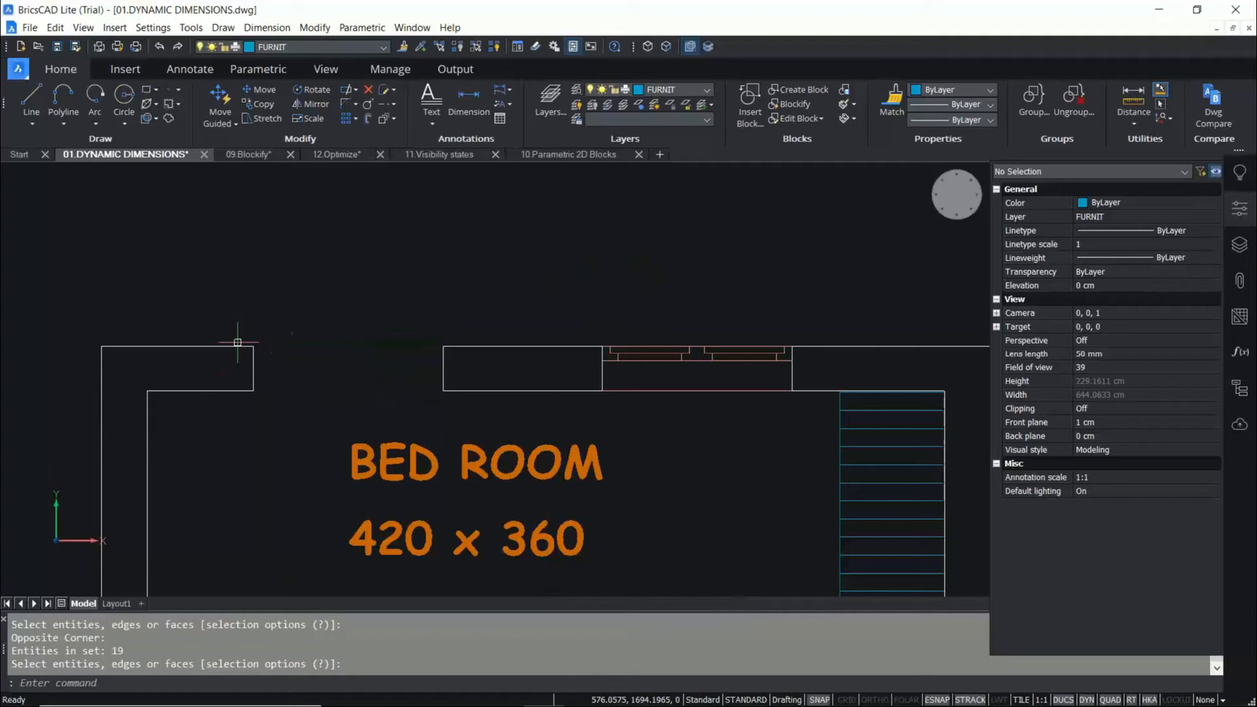
Draw two lines across the wall gap to join the outer and inner wall edges.
type("L")
key("Return")
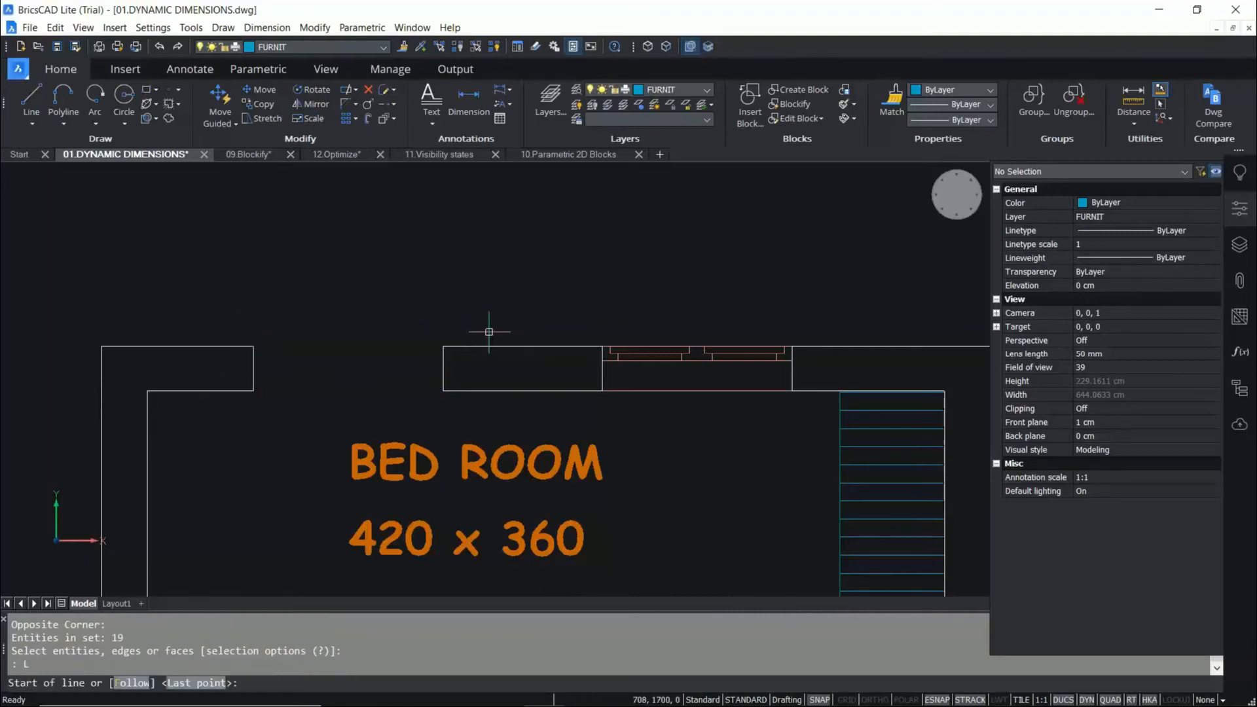
left_click(252, 346)
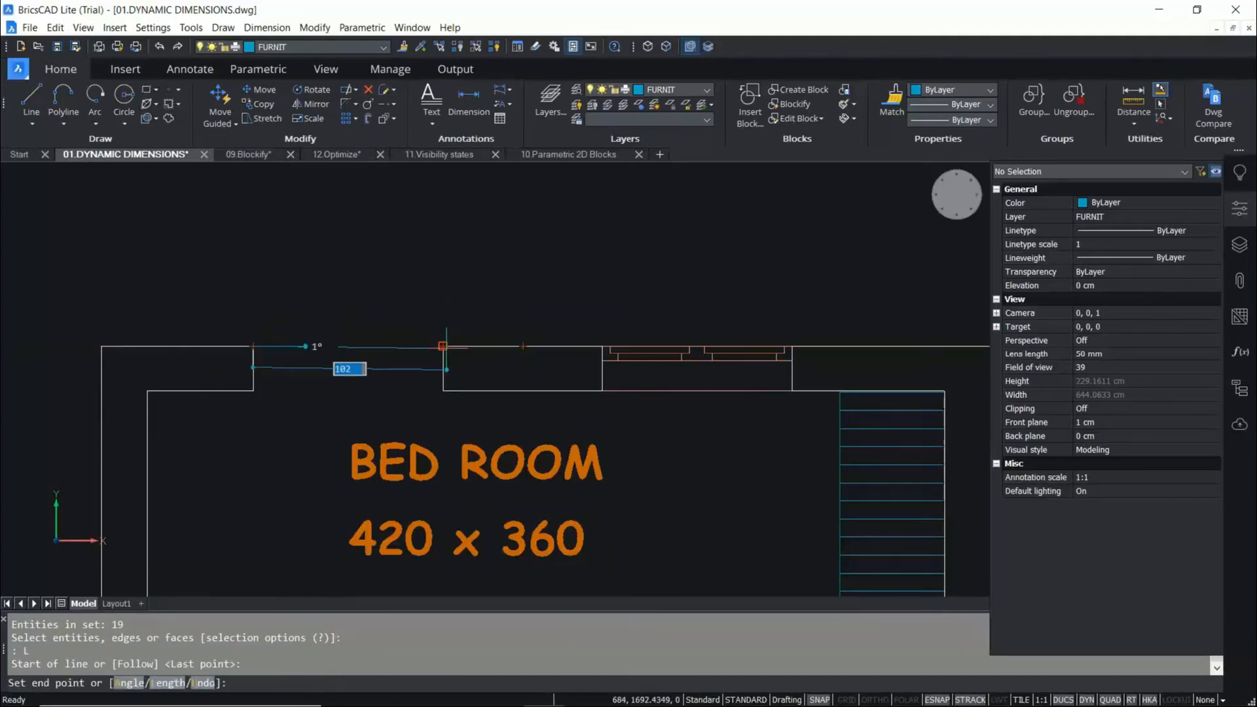
type("4")
key("Escape")
key("Return")
left_click(252, 391)
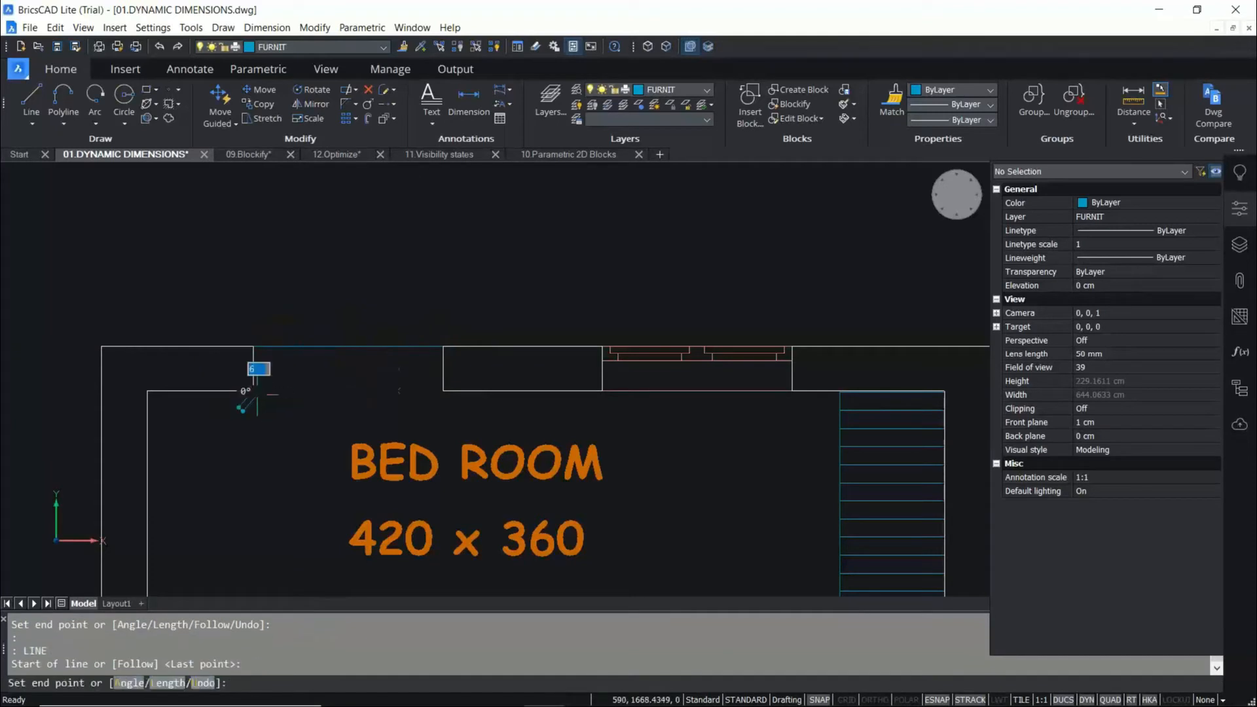
key("Escape")
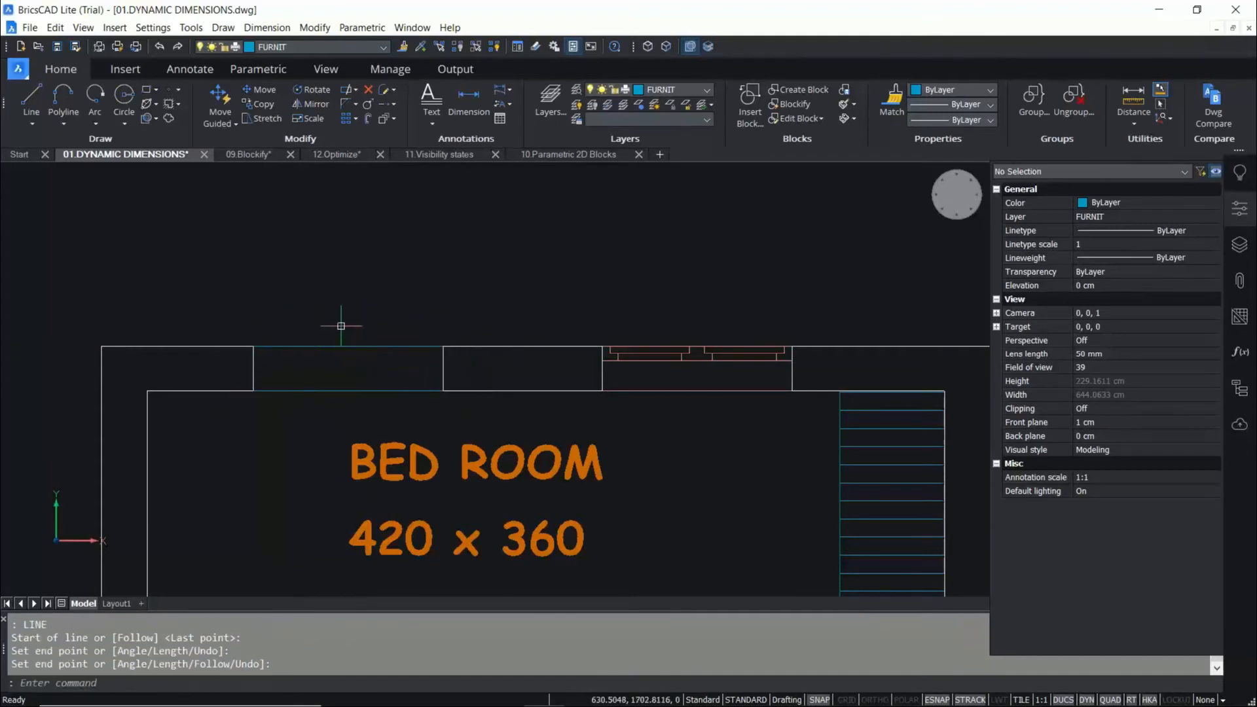
Try erasing the two bridging lines together with the jamb lines of the opening, and undo that erasure.
type("e")
key("Return")
left_click(222, 332)
left_click(454, 410)
key("Return")
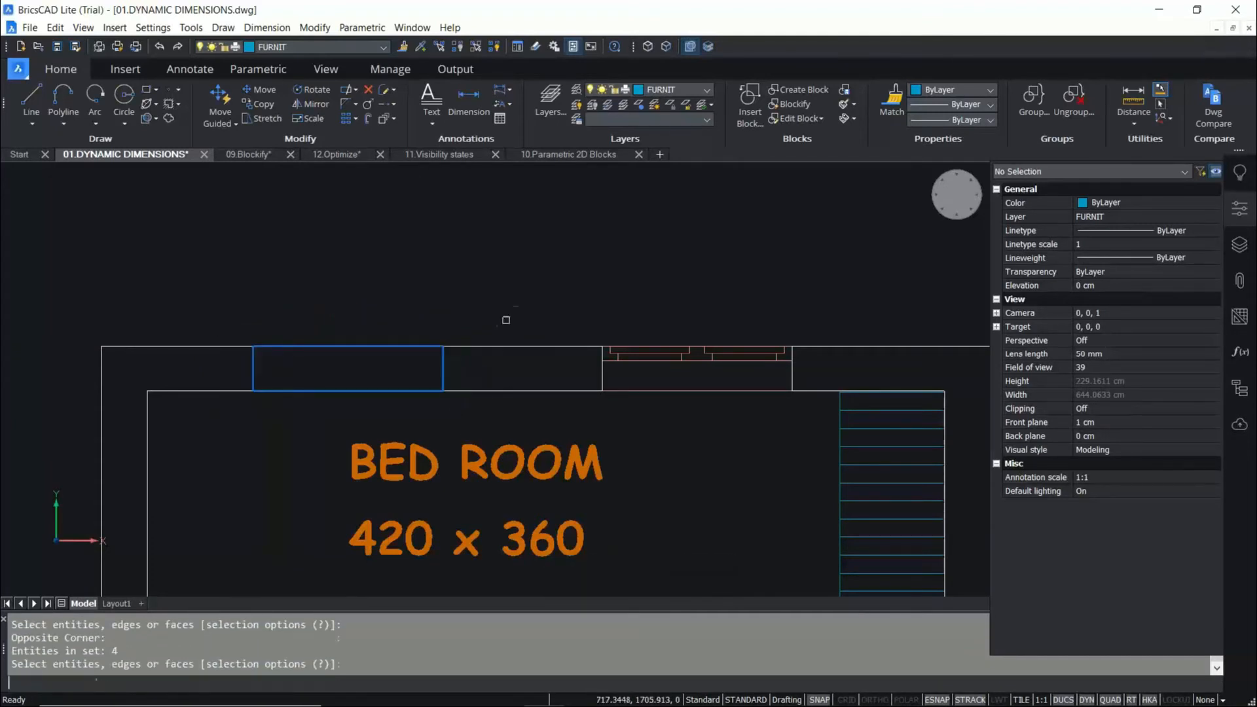
key("ctrl+z")
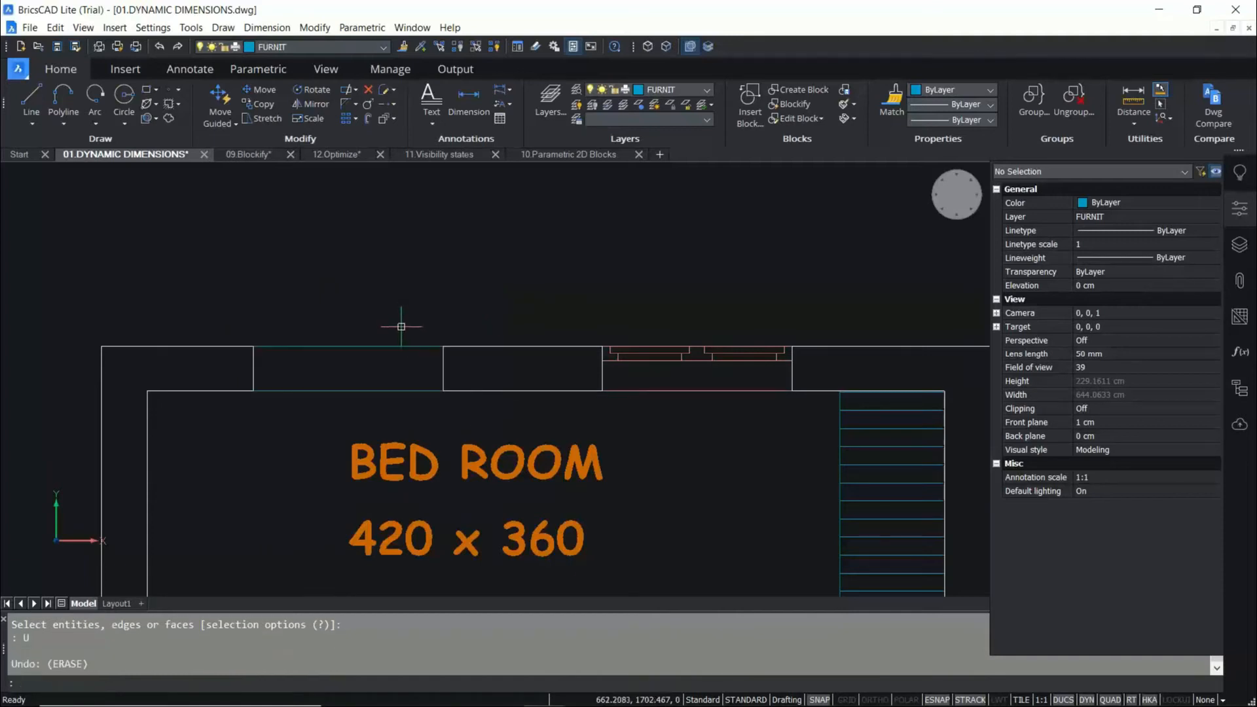
key("Escape")
key("Escape")
Erase only the two jamb lines at the ends of the bridged wall opening.
type("e")
key("Return")
left_click(468, 362)
left_click(299, 382)
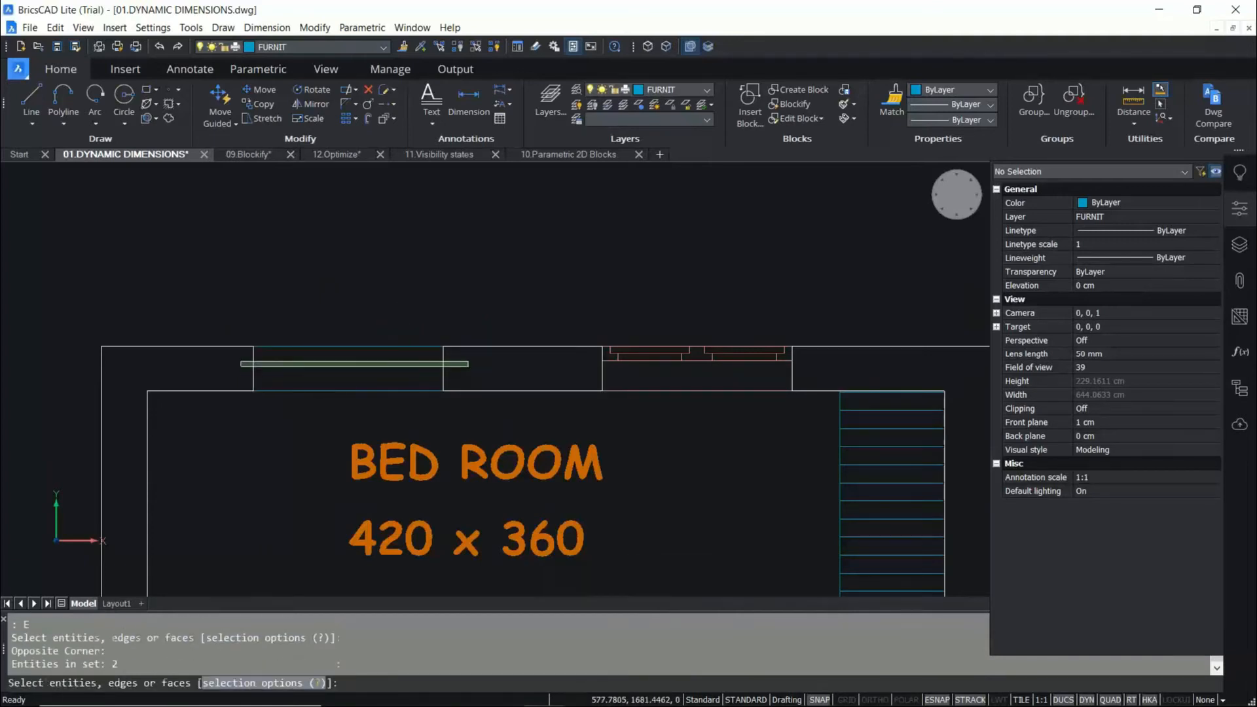
scroll(378, 264, "down", 3)
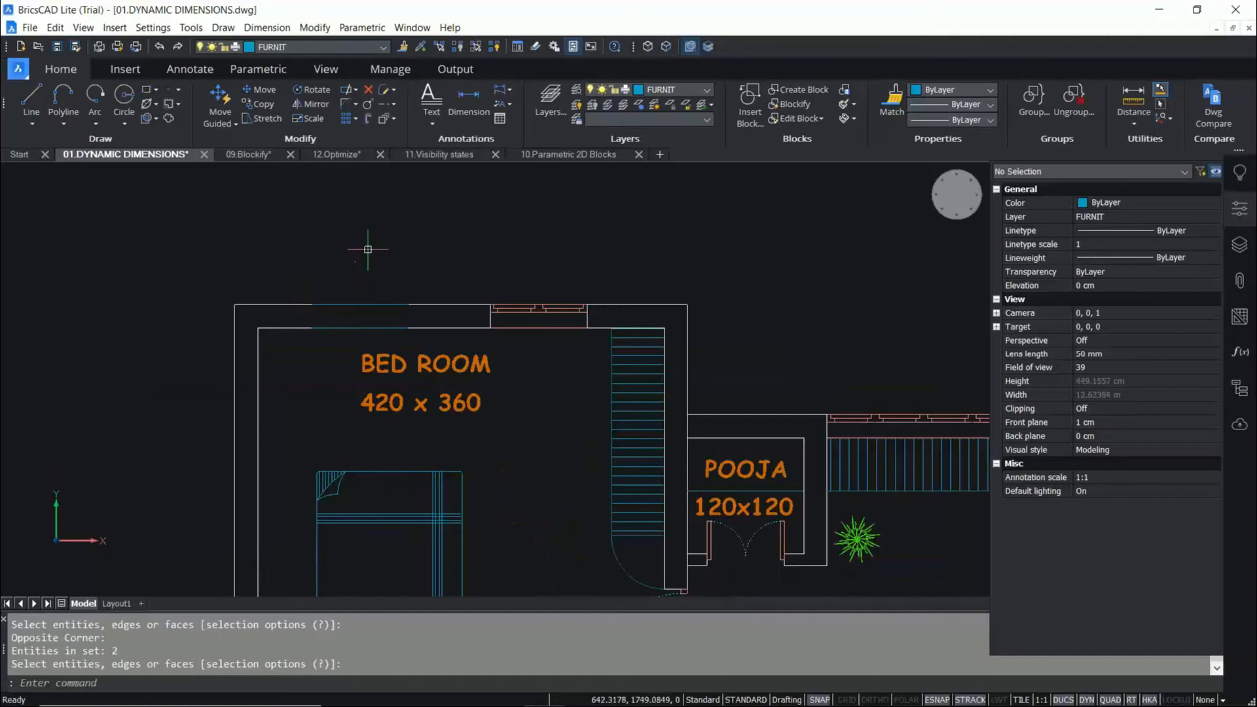
Undo the manual erasures and bridging lines back to the original window in the bedroom's upper wall.
key("ctrl+z")
key("ctrl+z")
key("ctrl+z")
key("ctrl+z")
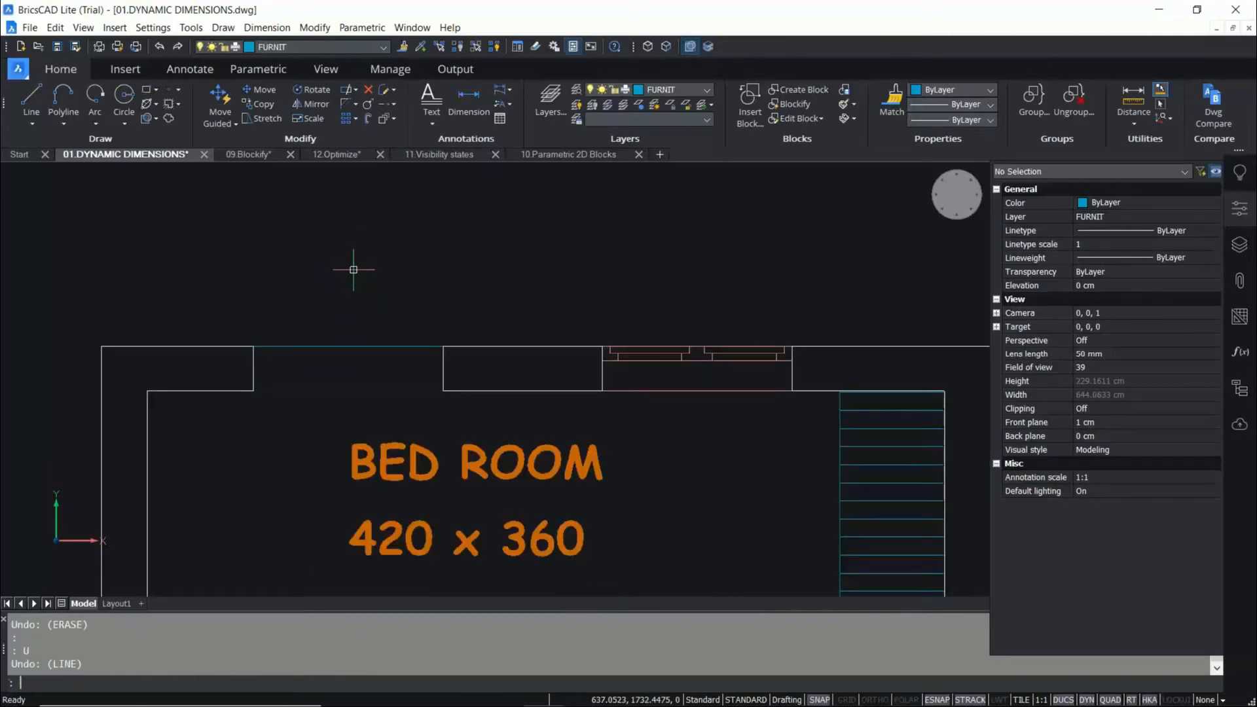
key("ctrl+z")
key("ctrl+z")
key("ctrl+z")
key("ctrl+z")
key("ctrl+z")
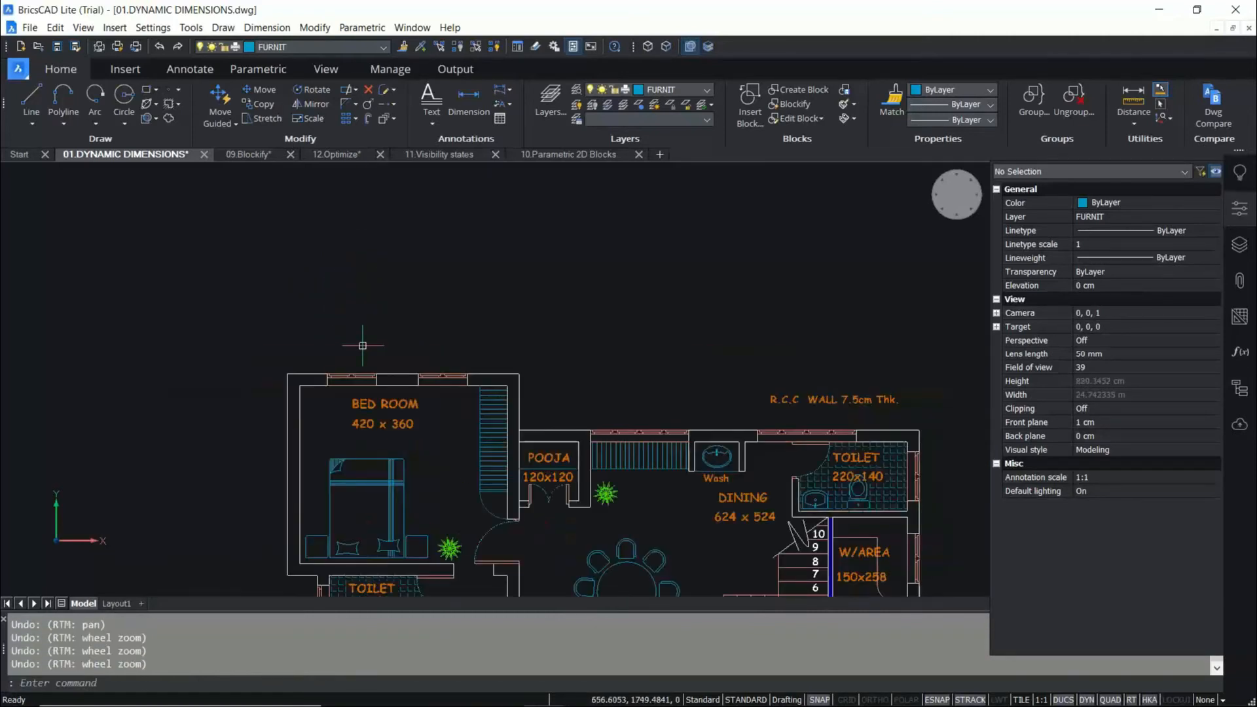
Use Move Guided to move the left-hand window out of the bedroom's upper wall into the empty area outside the plan.
scroll(362, 345, "up", 3)
left_click(221, 112)
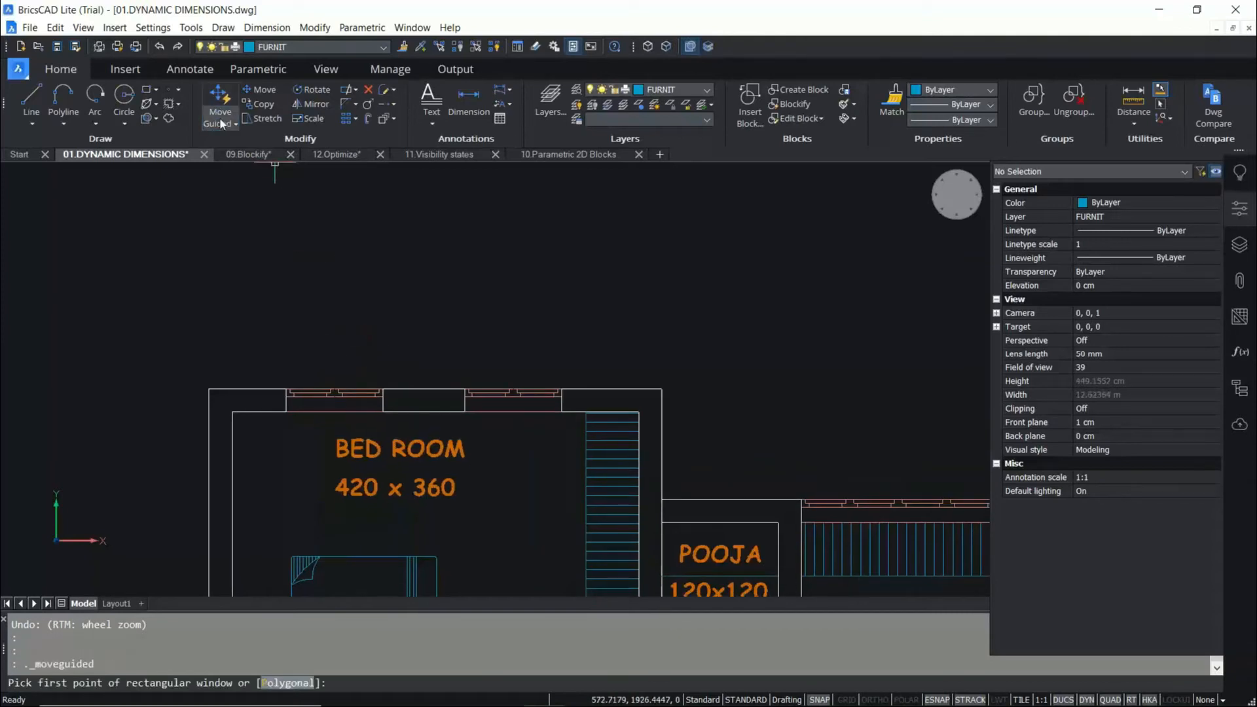
left_click(234, 124)
left_click(258, 170)
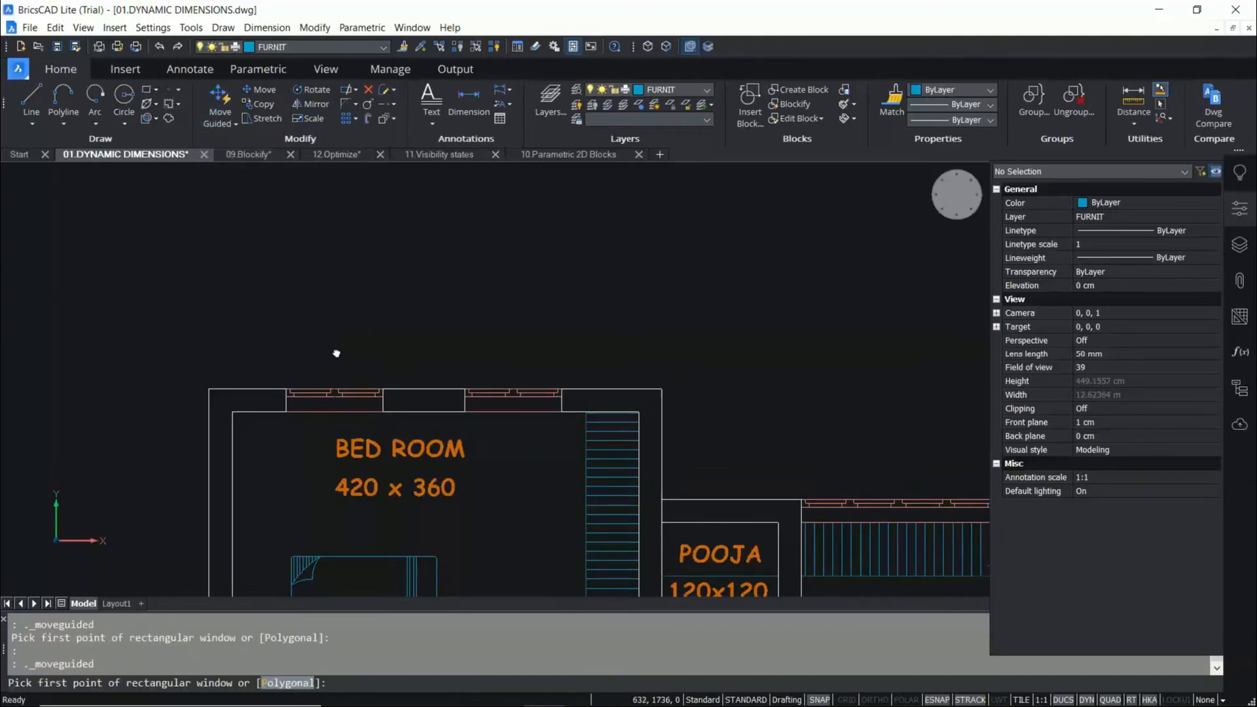
scroll(262, 340, "up", 2)
left_click(262, 309)
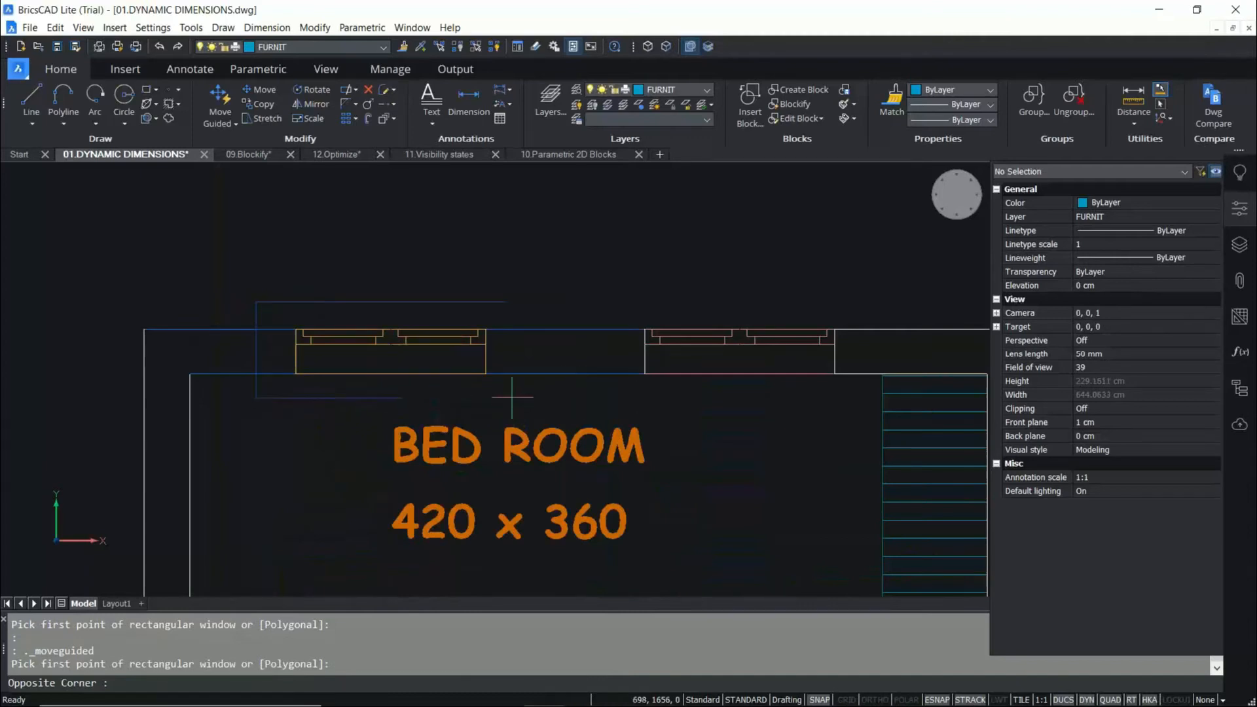
left_click(504, 396)
scroll(445, 419, "down", 4)
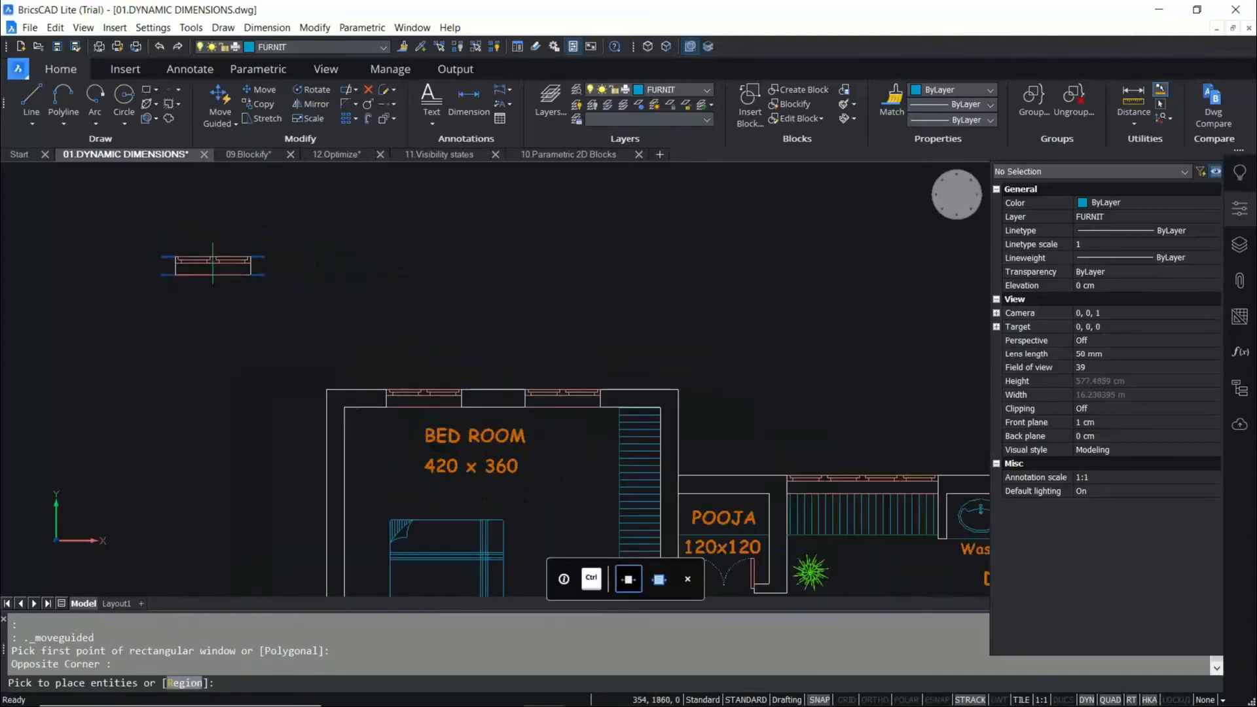
left_click(213, 265)
scroll(459, 457, "up", 2)
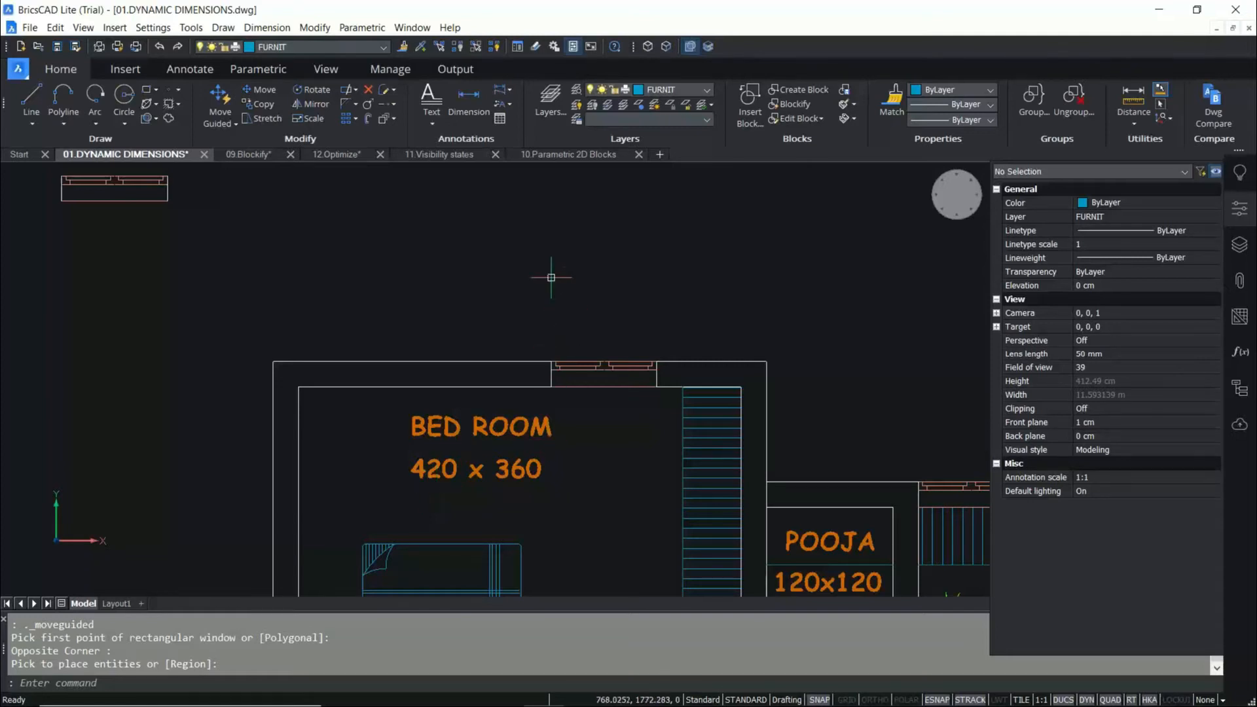
Examine the bedroom wall the window was moved out of and the rest of the floor plan.
scroll(524, 273, "down", 3)
mouse_move(618, 407)
middle_mouse_down()
mouse_move(589, 406)
mouse_move(589, 424)
middle_mouse_up()
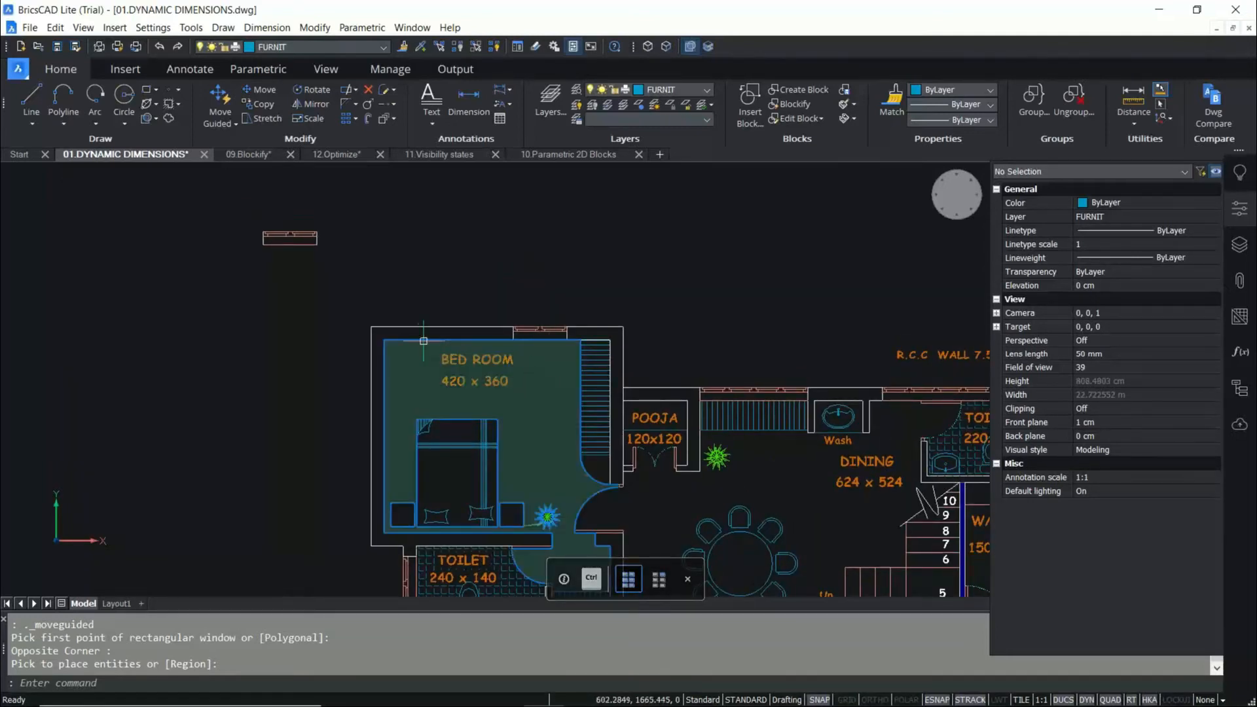
scroll(681, 365, "down", 2)
middle_click_drag(681, 365, 549, 227)
left_click_drag(549, 227, 545, 220)
scroll(546, 219, "up", 1)
scroll(553, 275, "down", 2)
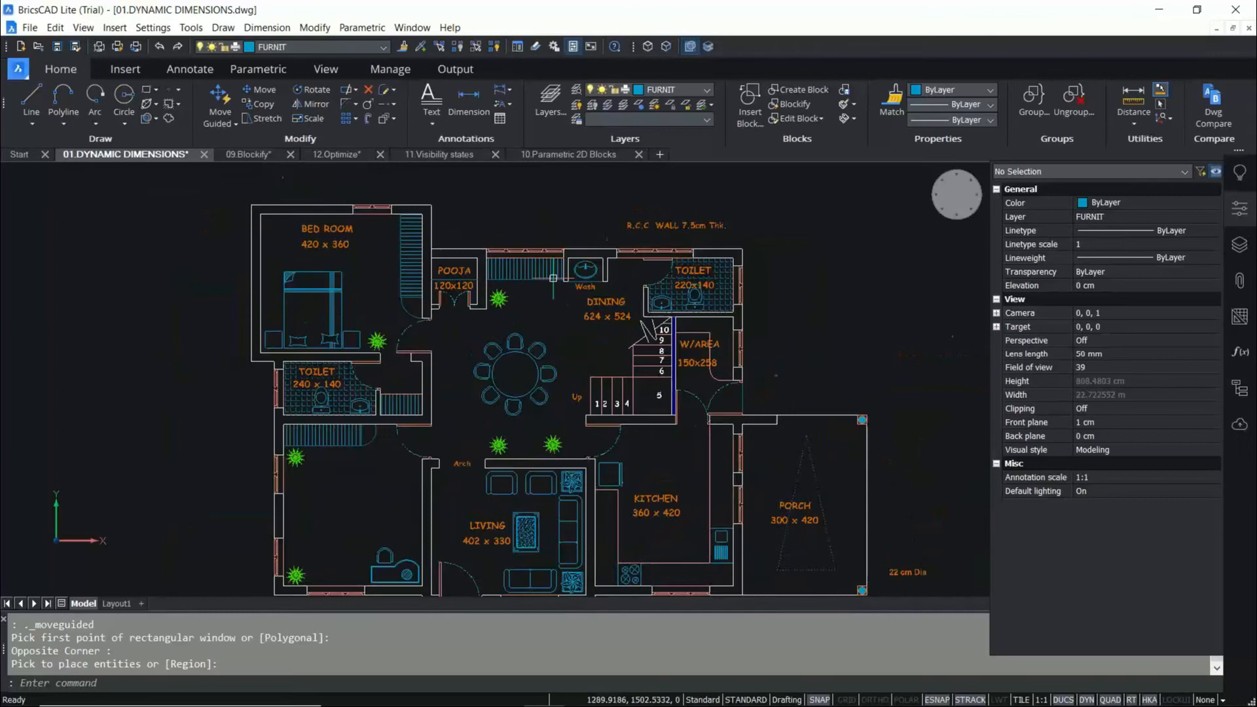
scroll(373, 447, "up", 2)
middle_click_drag(428, 493, 329, 476)
scroll(383, 366, "down", 1)
middle_click_drag(469, 347, 421, 487)
scroll(353, 252, "up", 2)
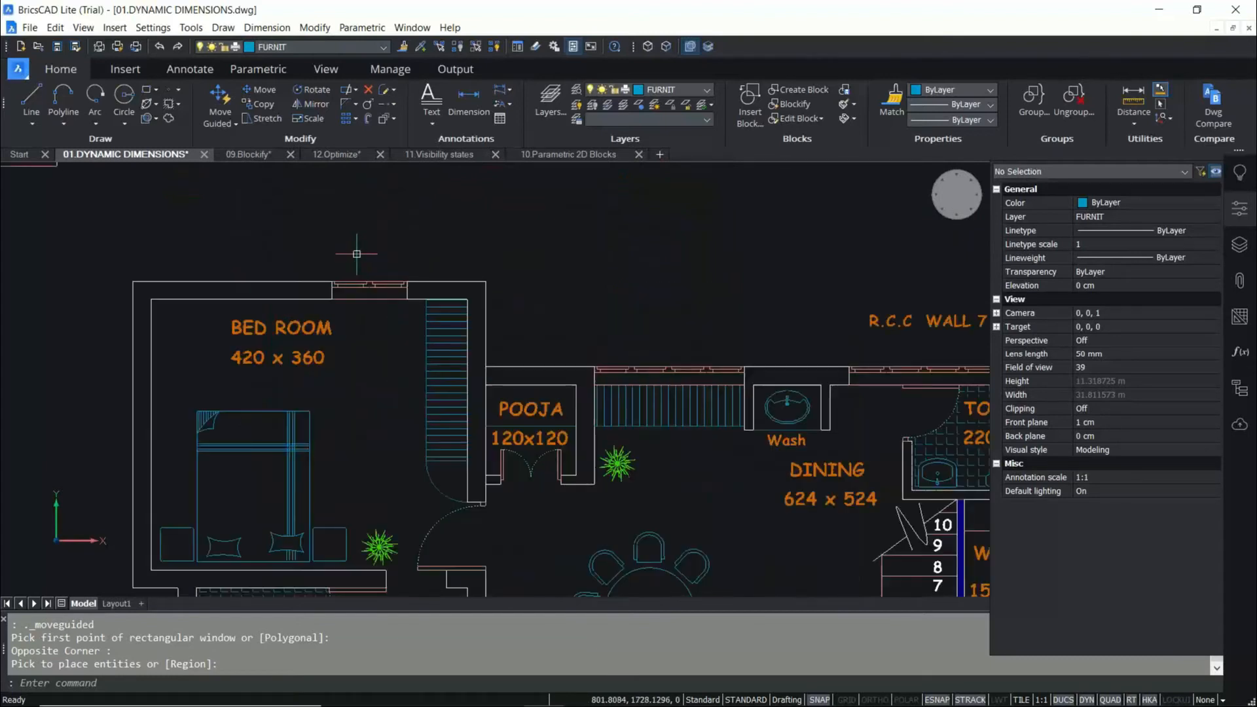
Use Move Guided to move the remaining upper-wall window into the bedroom's left wall, about 136 cm from the upper inner corner.
left_click(212, 119)
left_click(262, 170)
left_click(311, 263)
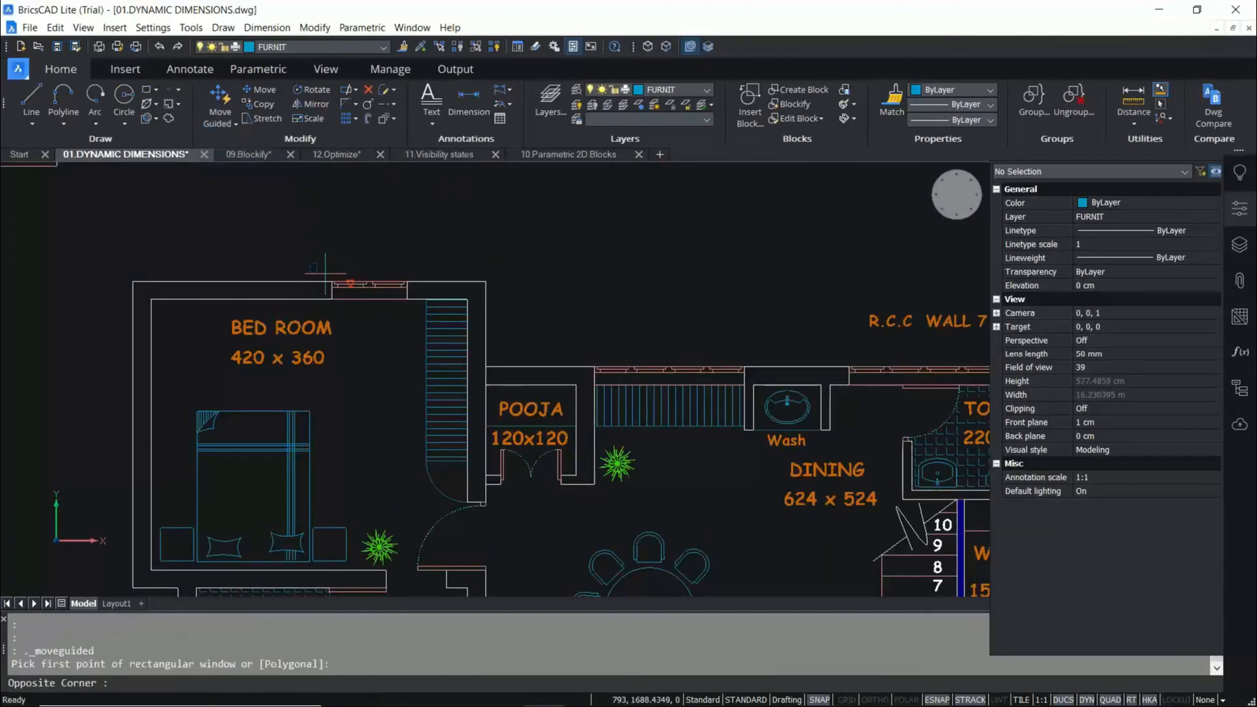
left_click(415, 314)
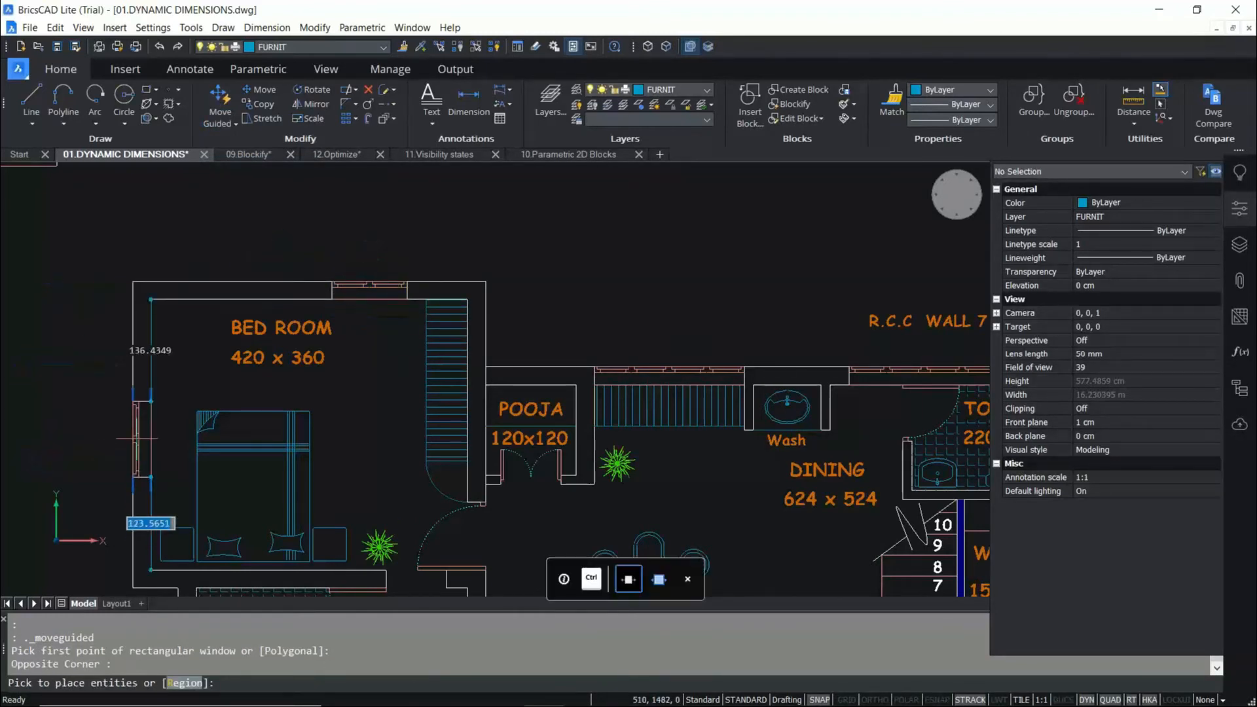
left_click(138, 438)
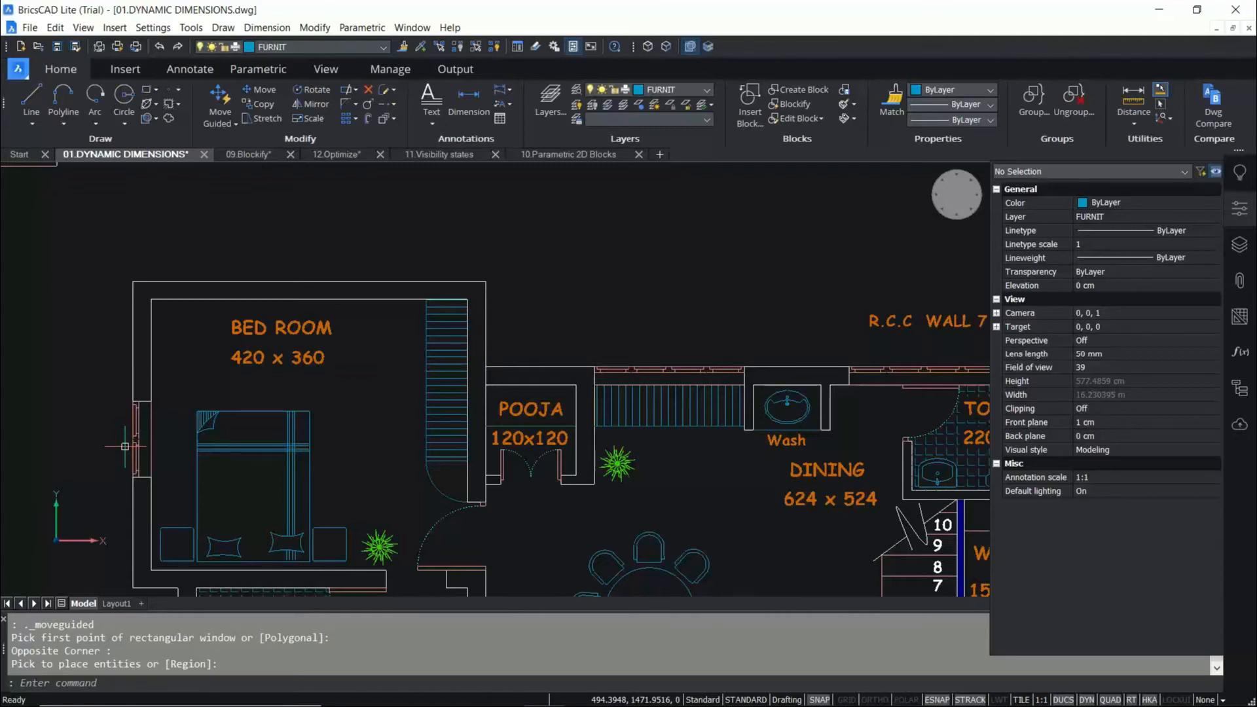
key("Escape")
scroll(225, 393, "down", 4)
scroll(230, 353, "up", 3)
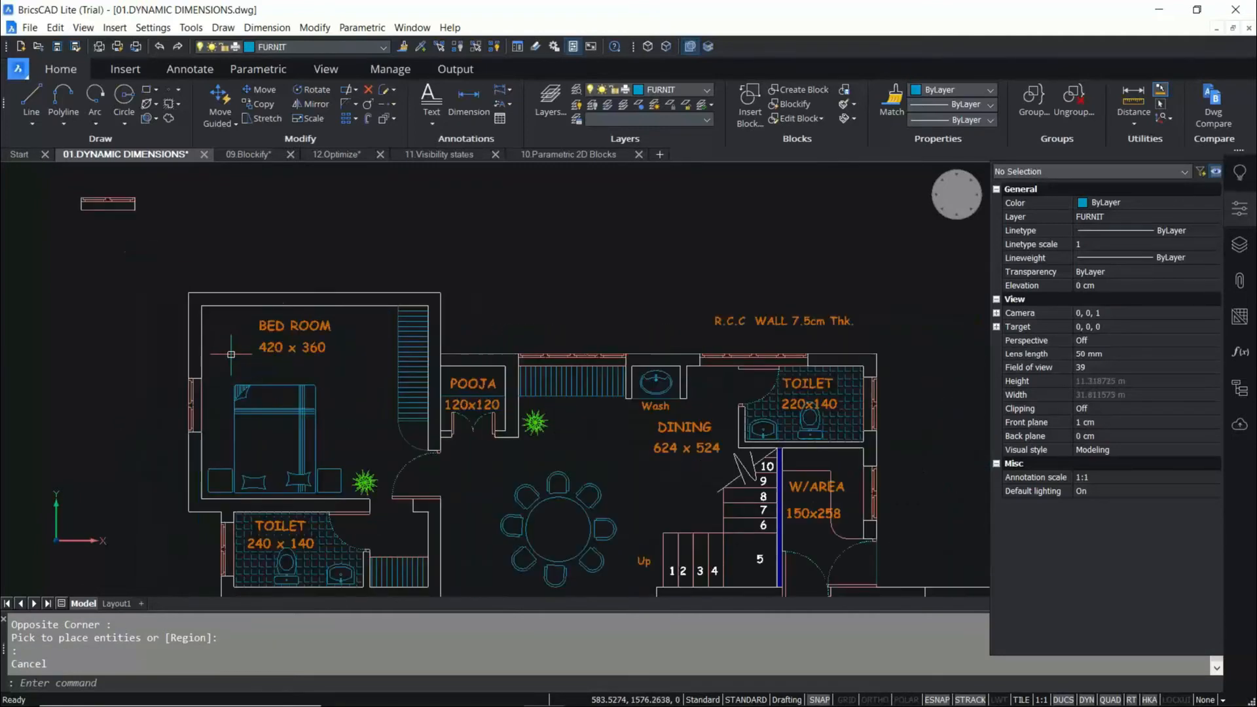
scroll(231, 354, "up", 2)
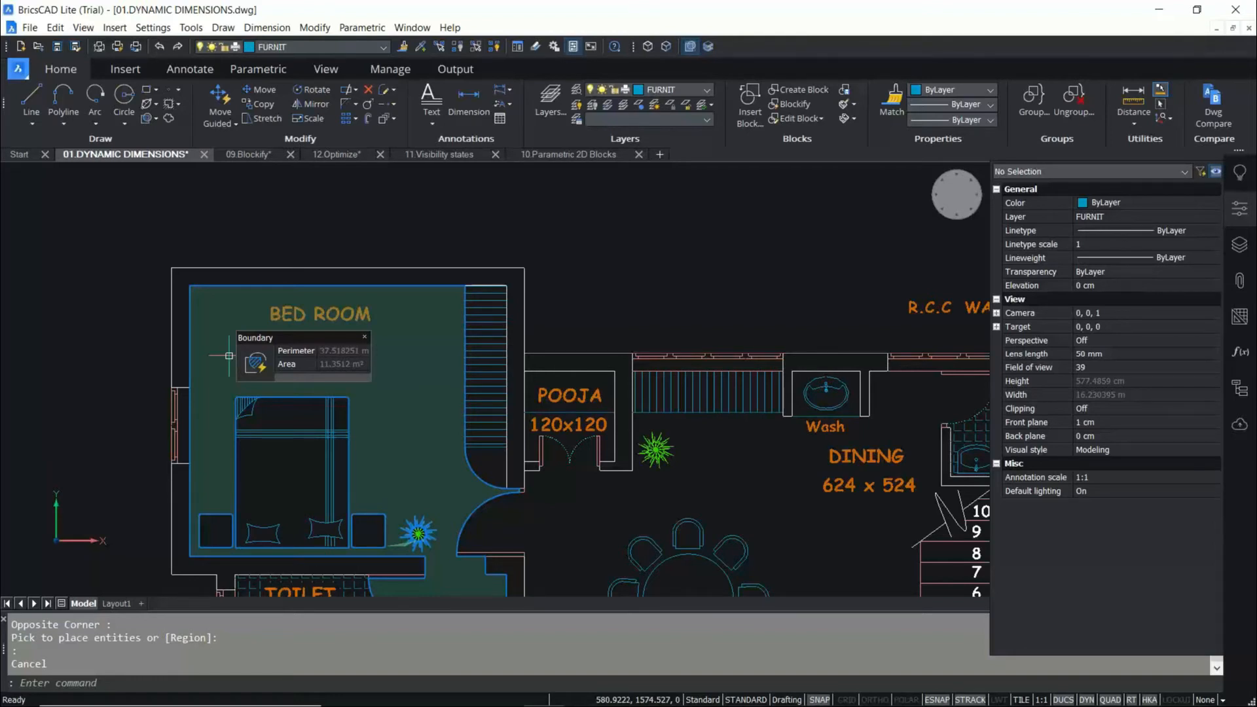
Switch to the 09.Blockify drawing and examine its ground-floor plan around the bedroom.
key("Escape")
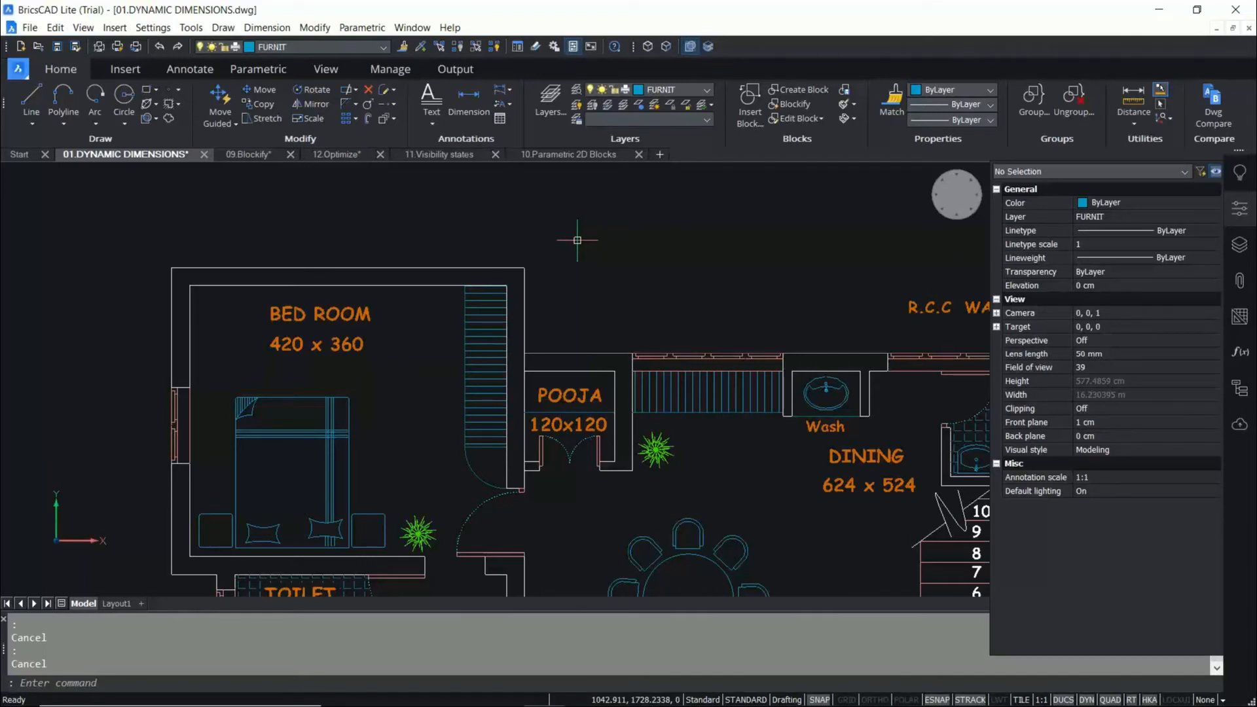
left_click(255, 160)
scroll(377, 354, "down", 3)
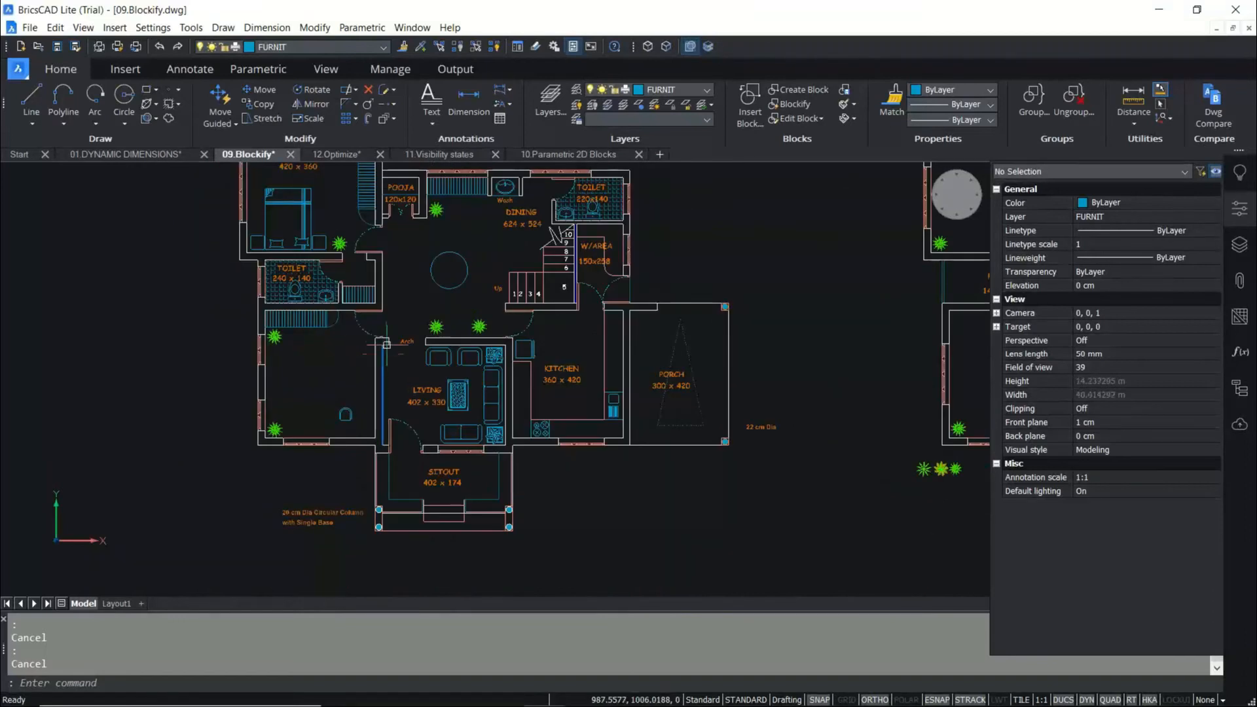
scroll(383, 337, "down", 2)
middle_click_drag(425, 326, 440, 383)
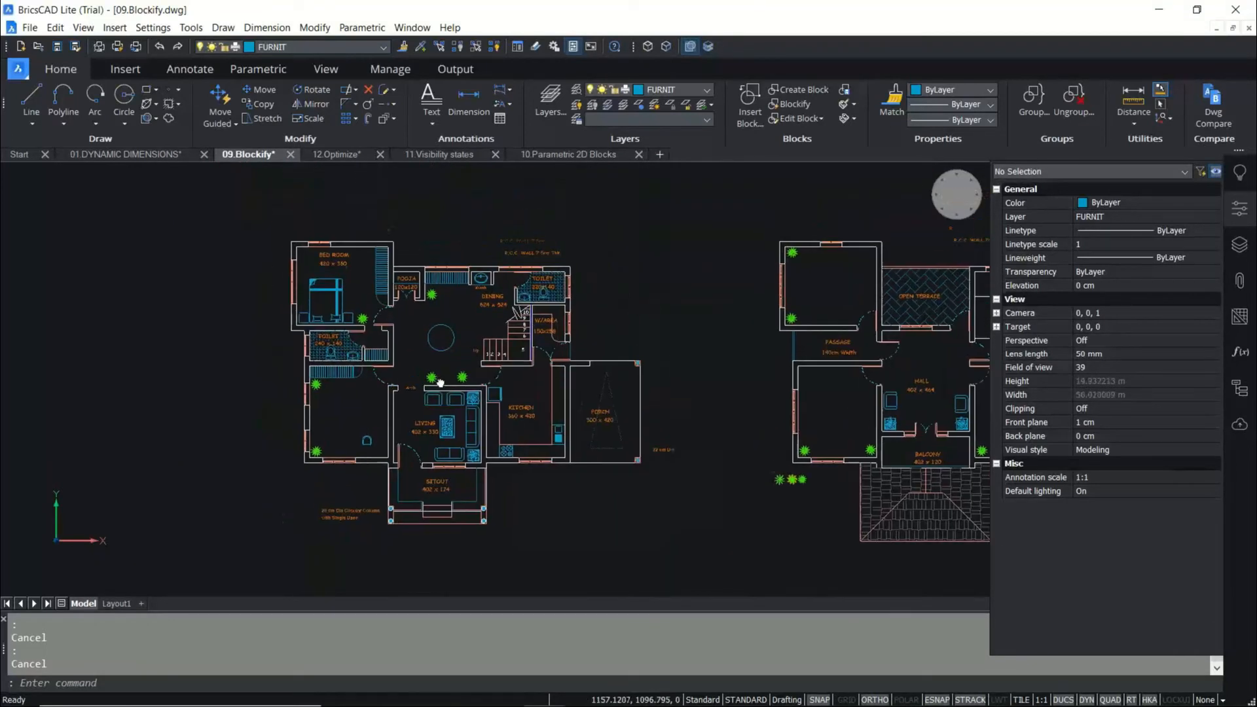
scroll(326, 224, "up", 3)
scroll(305, 285, "up", 2)
scroll(305, 282, "up", 1)
scroll(303, 278, "down", 3)
scroll(300, 288, "up", 3)
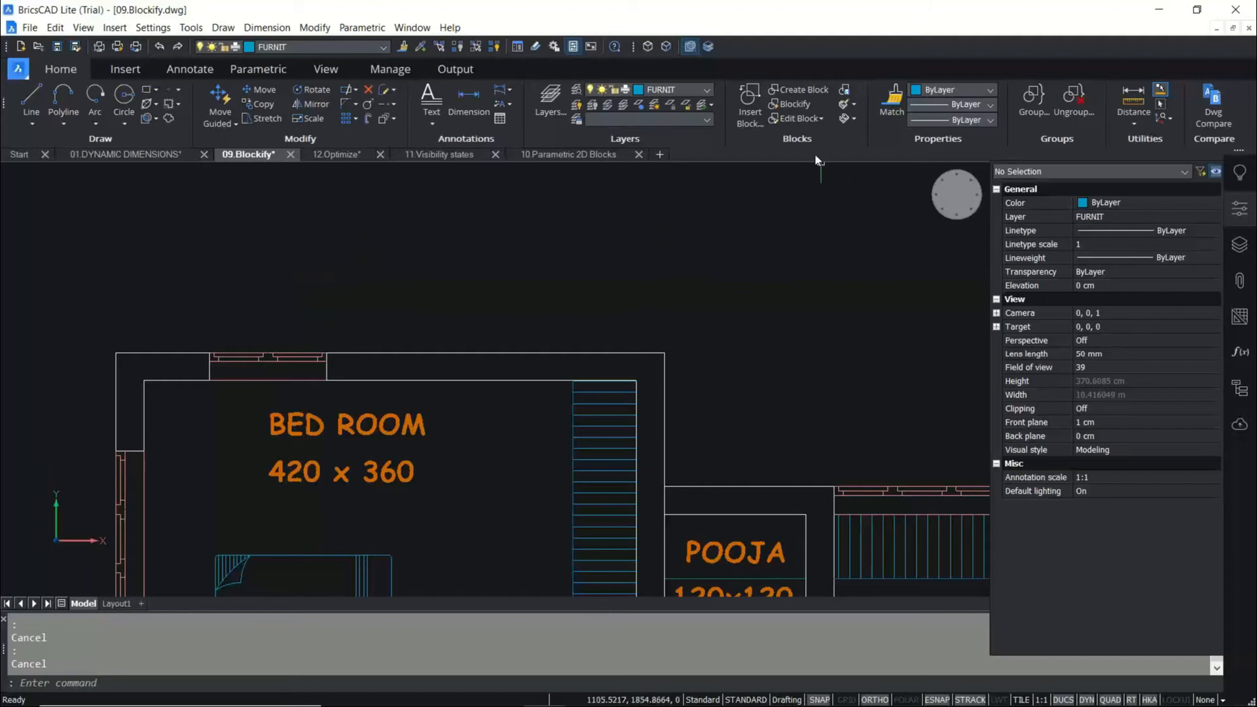
left_click(791, 106)
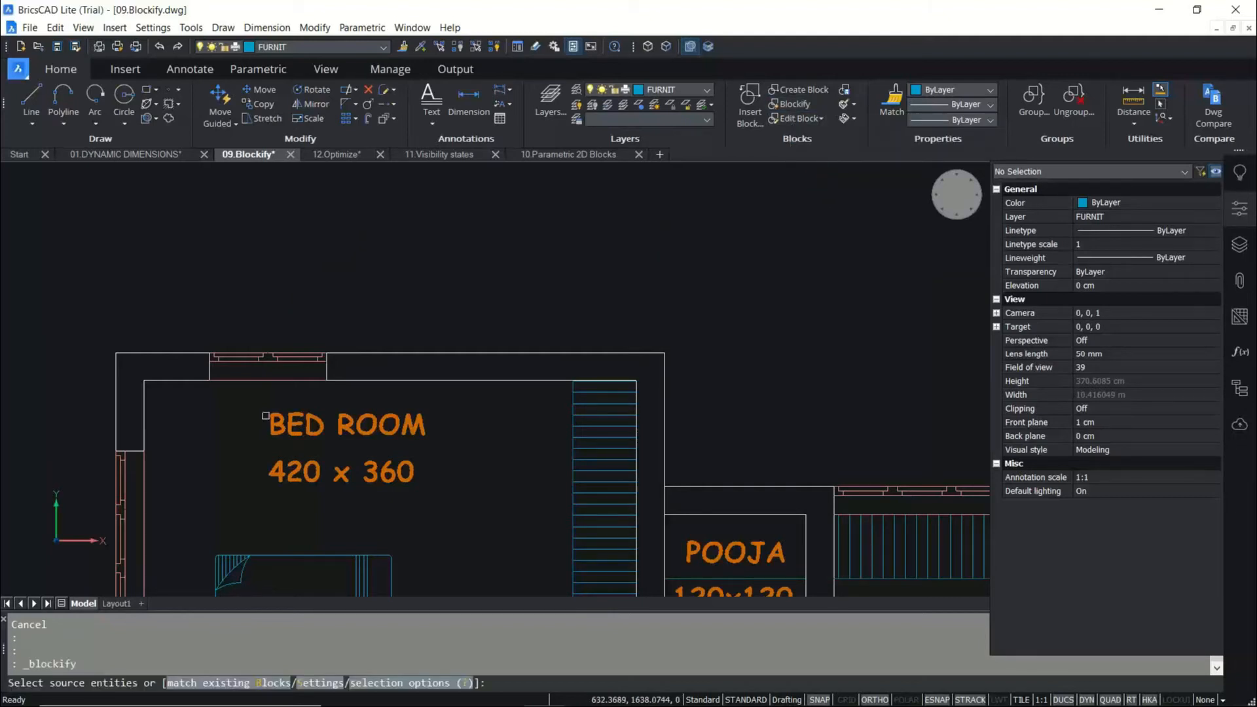
middle_click_drag(245, 444, 236, 352)
scroll(229, 279, "up", 3)
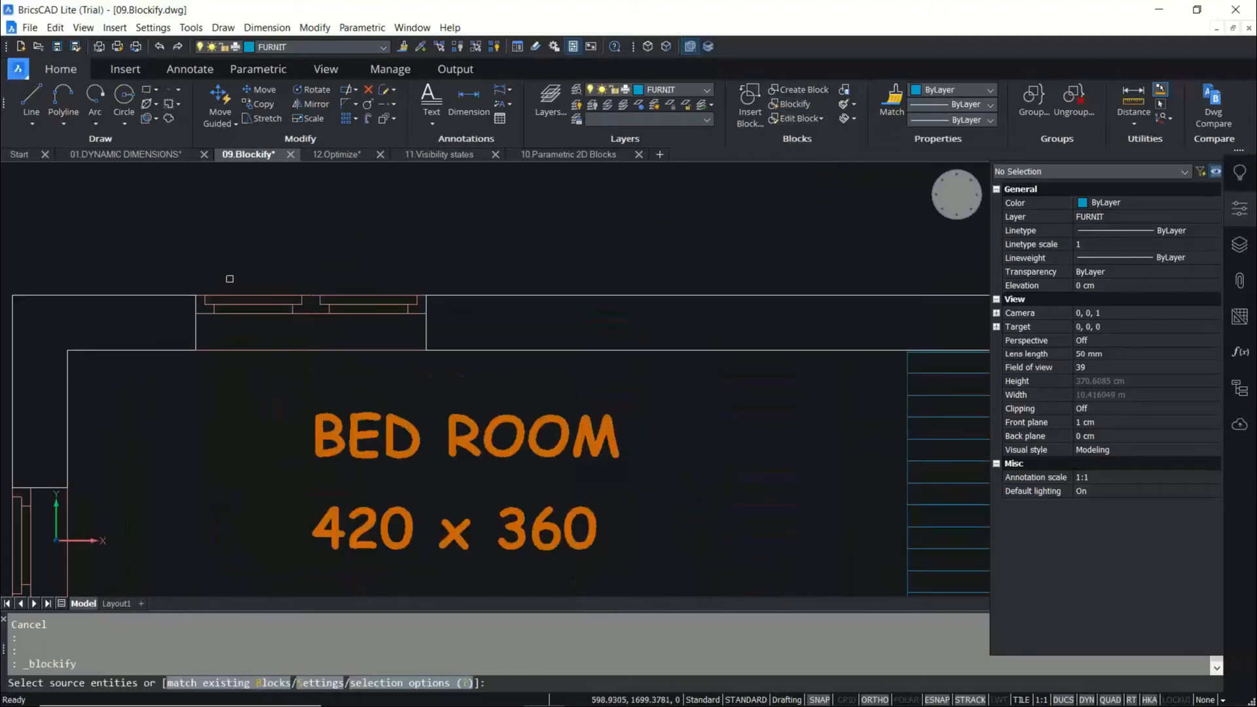
left_click(167, 262)
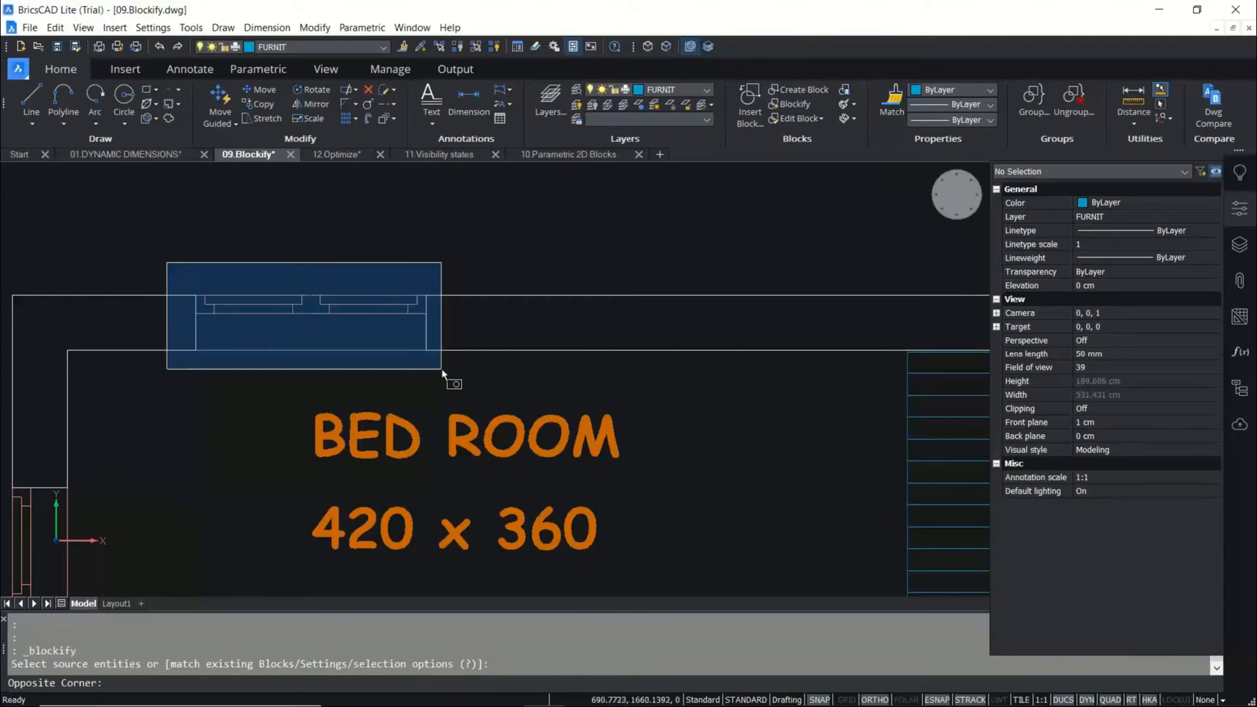
scroll(364, 317, "down", 5)
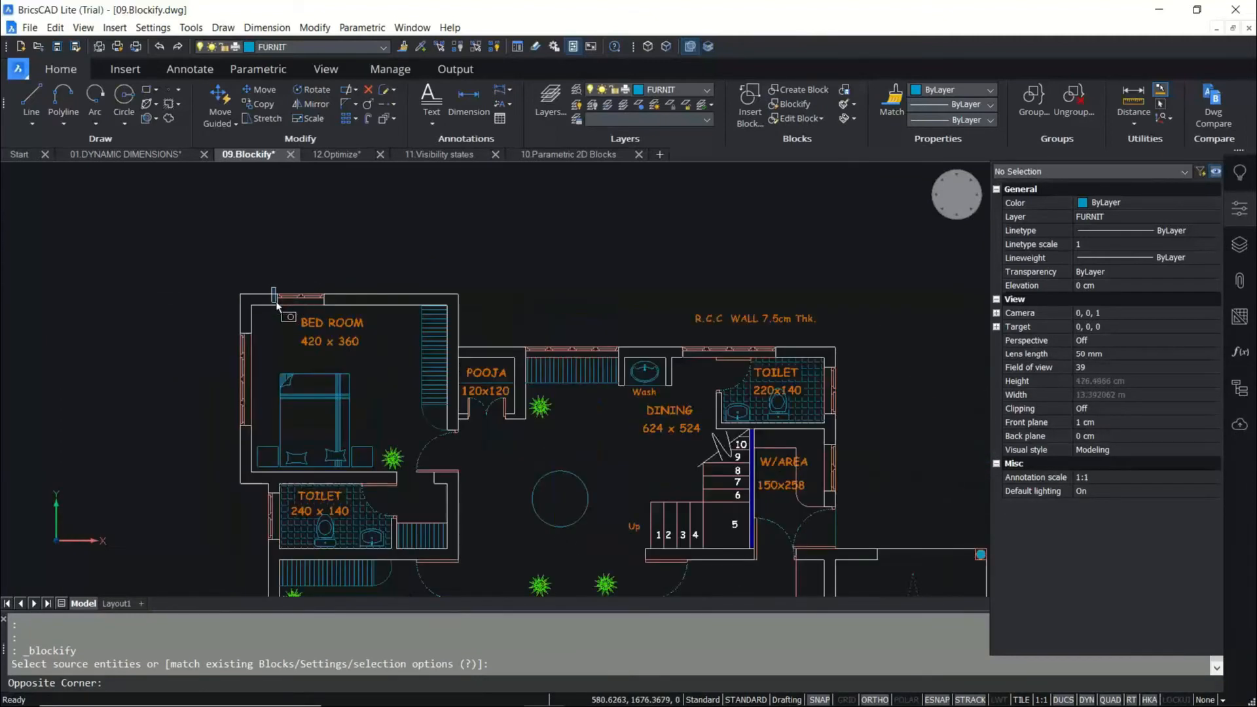
key("Escape")
scroll(307, 295, "up", 3)
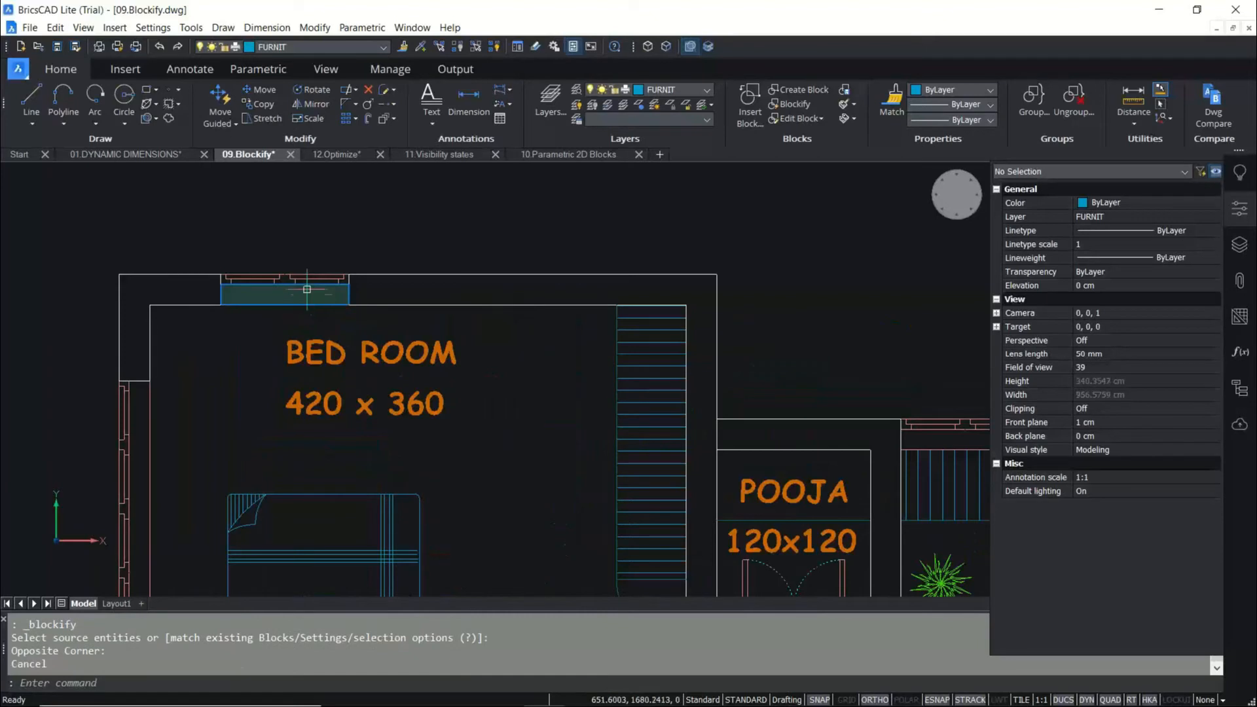
scroll(307, 289, "up", 3)
left_click(308, 273)
key("Escape")
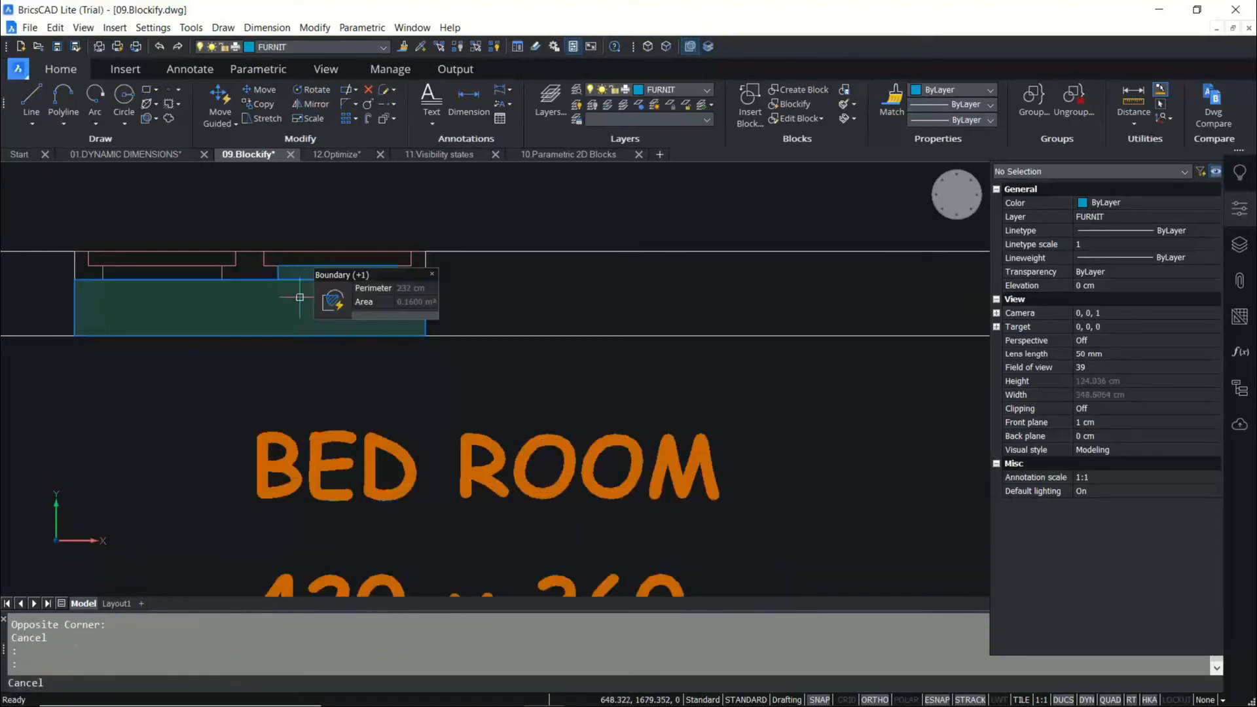
Examine the windows along the walls of the ground-floor plan and the neighbouring upper-floor plan.
scroll(177, 226, "down", 6)
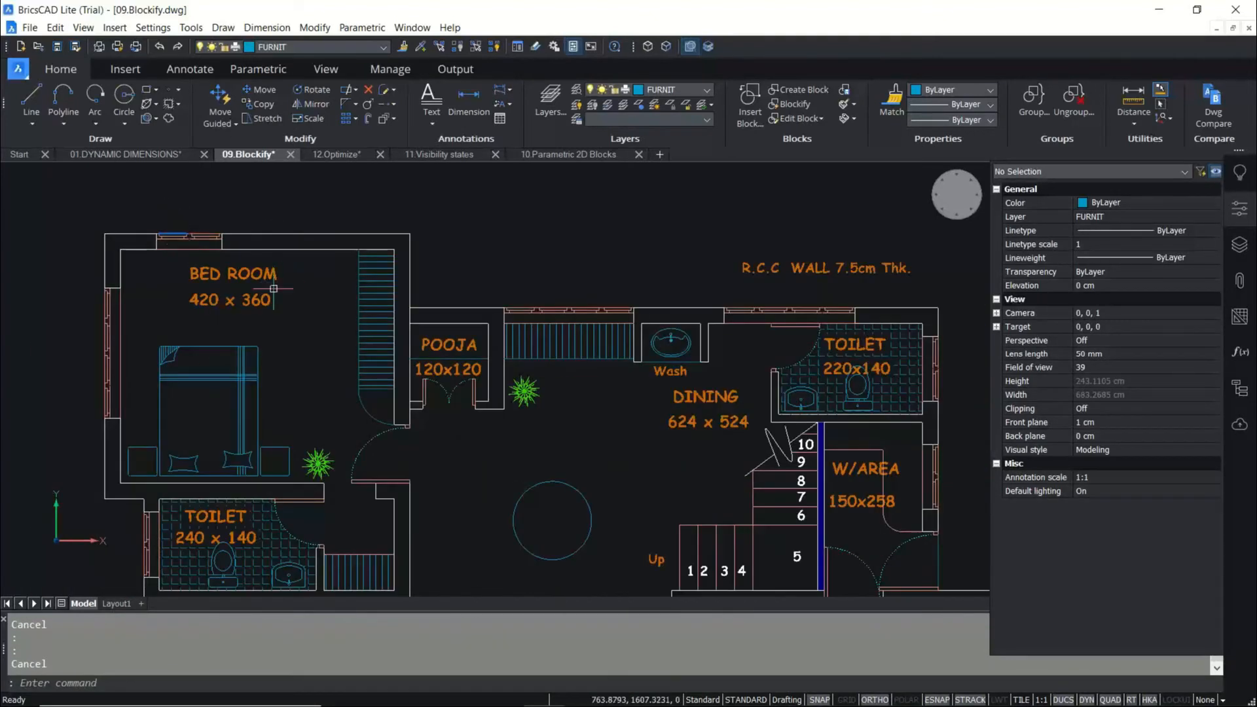
scroll(883, 325, "up", 2)
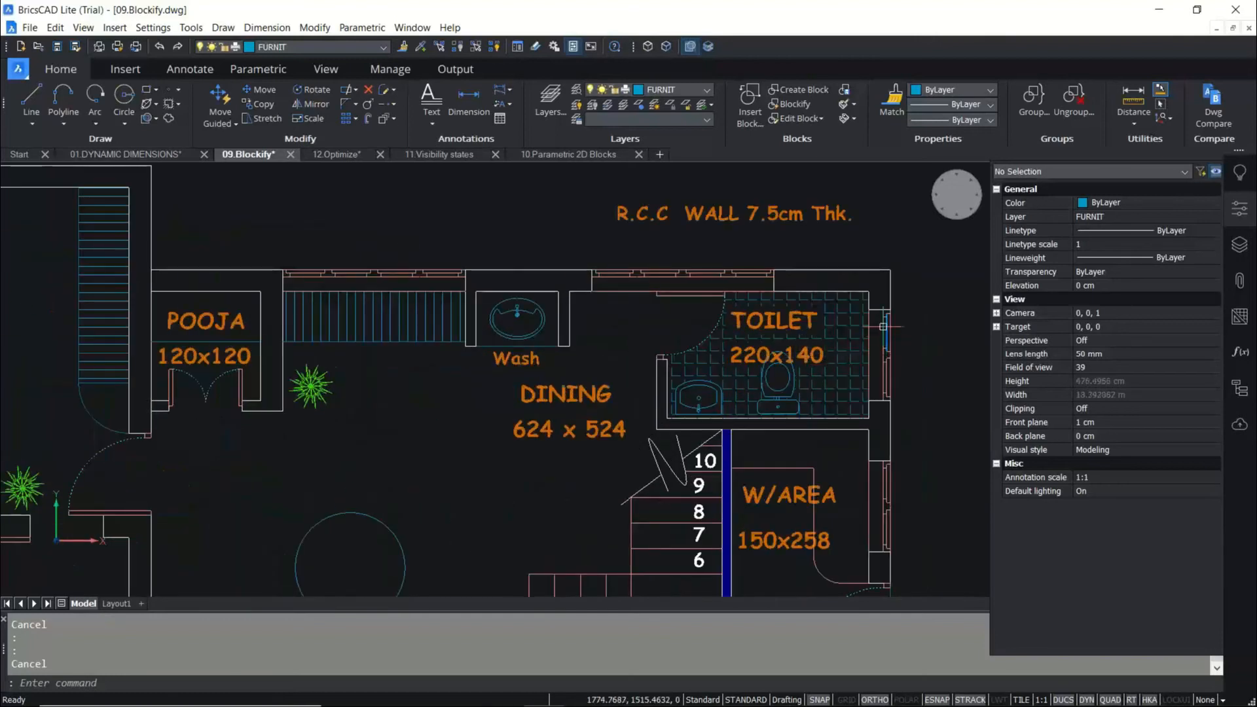
scroll(876, 310, "down", 2)
middle_click_drag(873, 437, 825, 263)
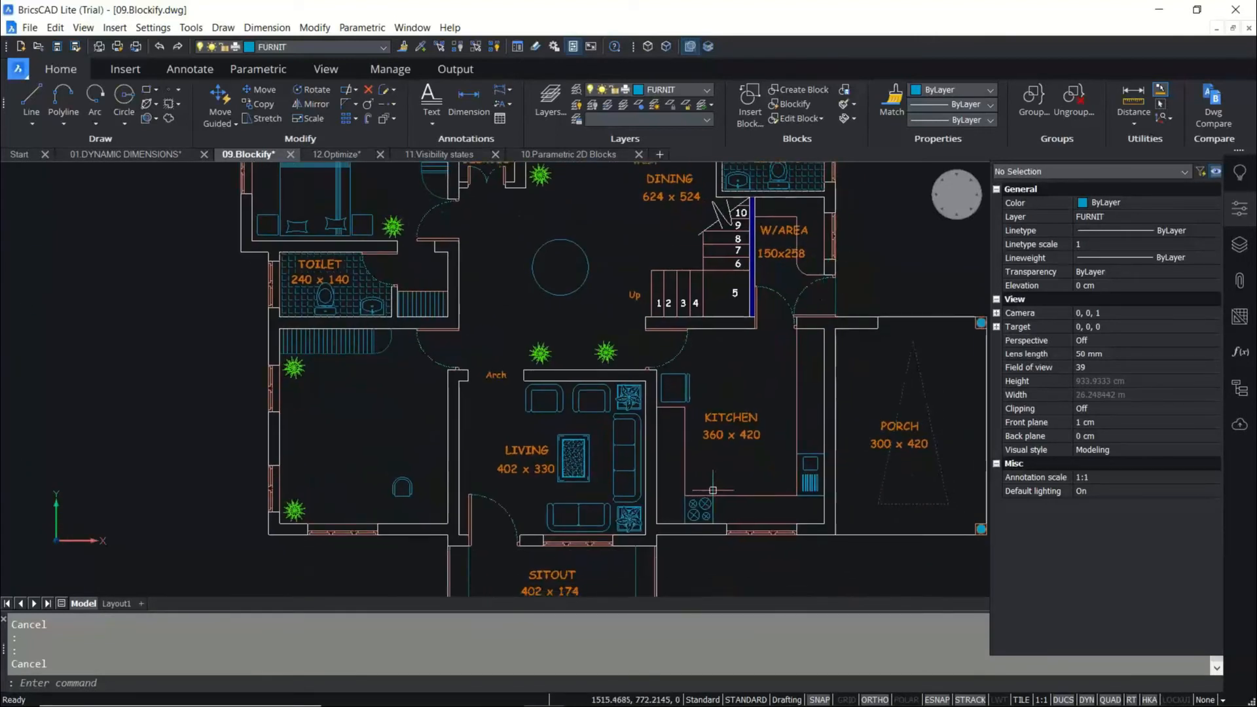
middle_click_drag(315, 404, 291, 689)
scroll(276, 314, "up", 3)
scroll(233, 342, "down", 4)
scroll(681, 391, "down", 3)
middle_click_drag(668, 392, 421, 269)
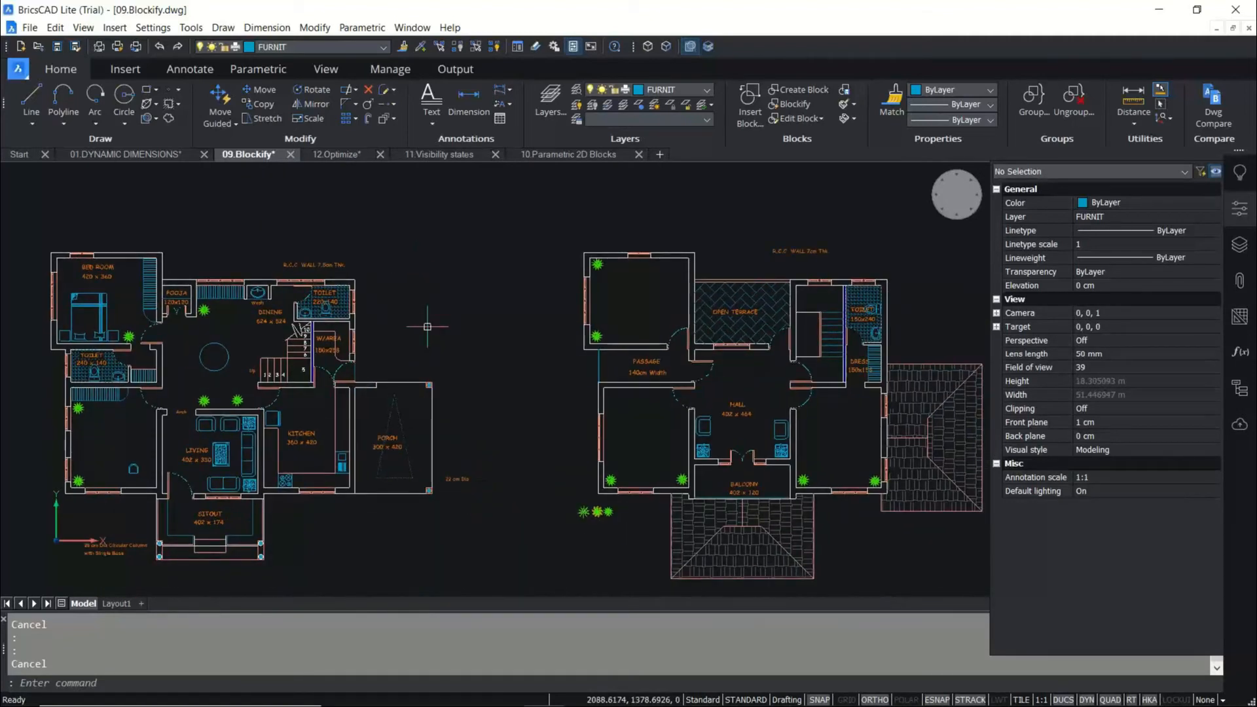
middle_click_drag(296, 301, 608, 386)
Start Blockify and choose the linework of the window in the bedroom's upper wall as the source entities.
scroll(477, 399, "up", 7)
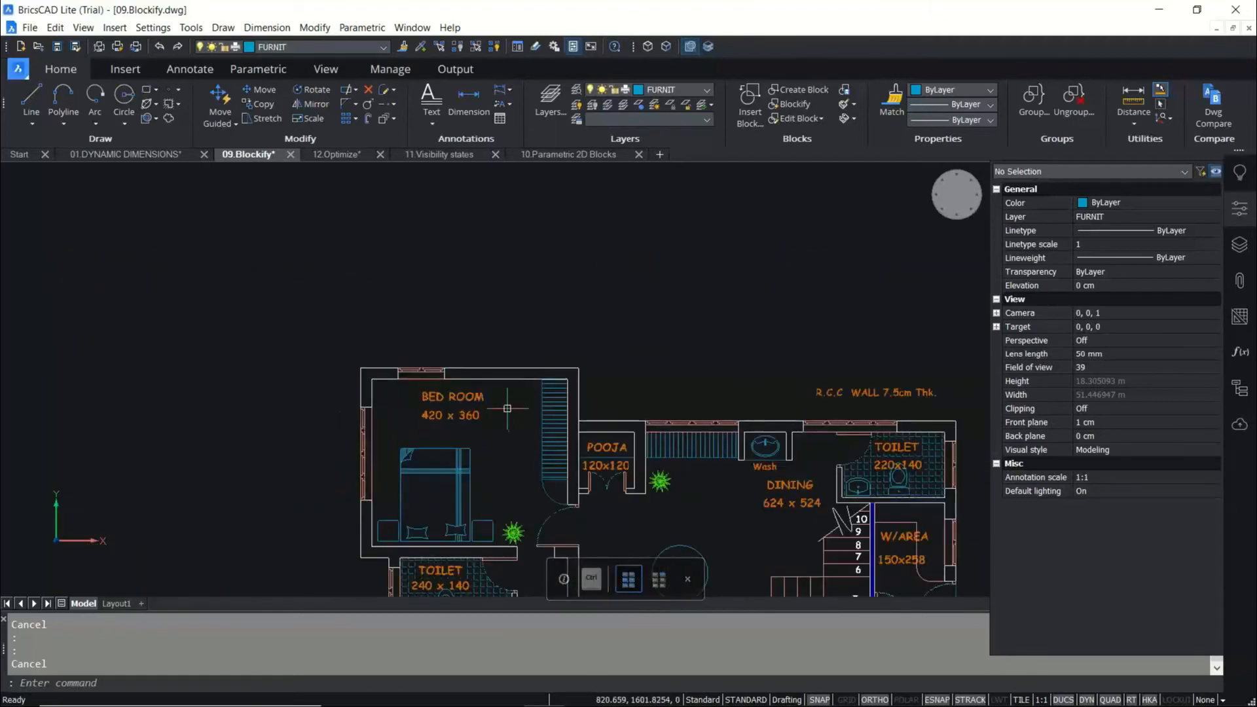
left_click(789, 105)
left_click(202, 287)
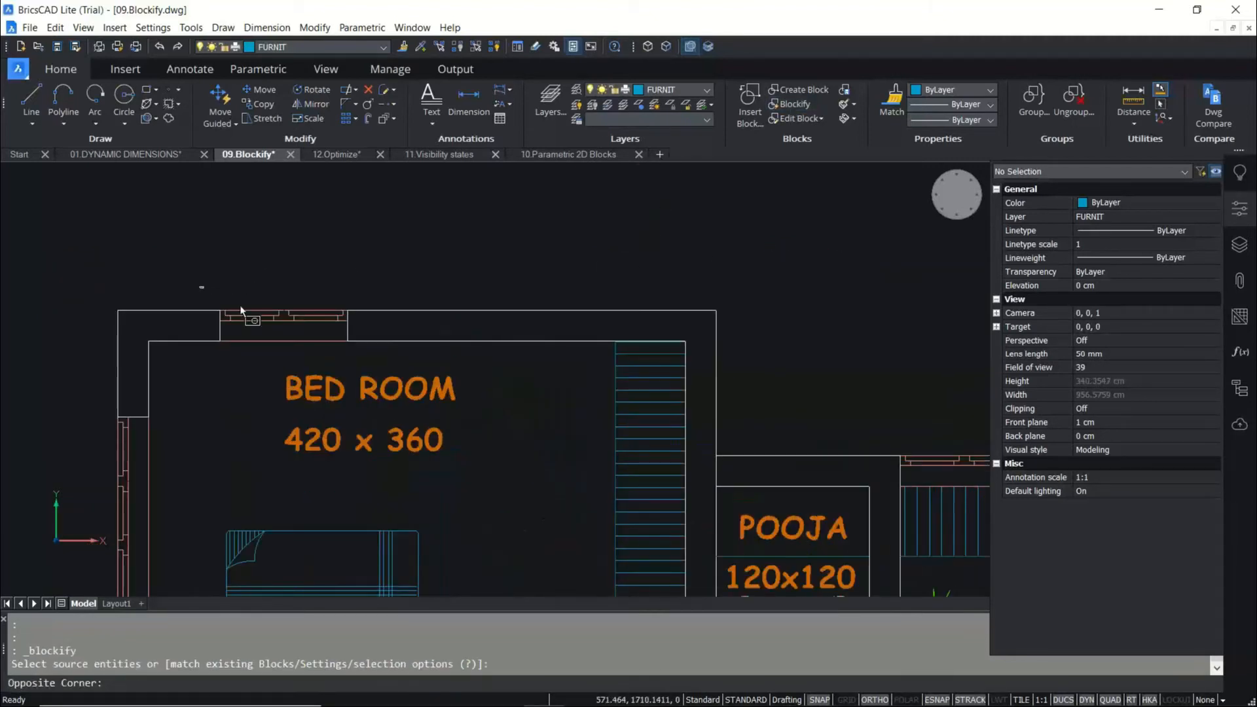
left_click(375, 360)
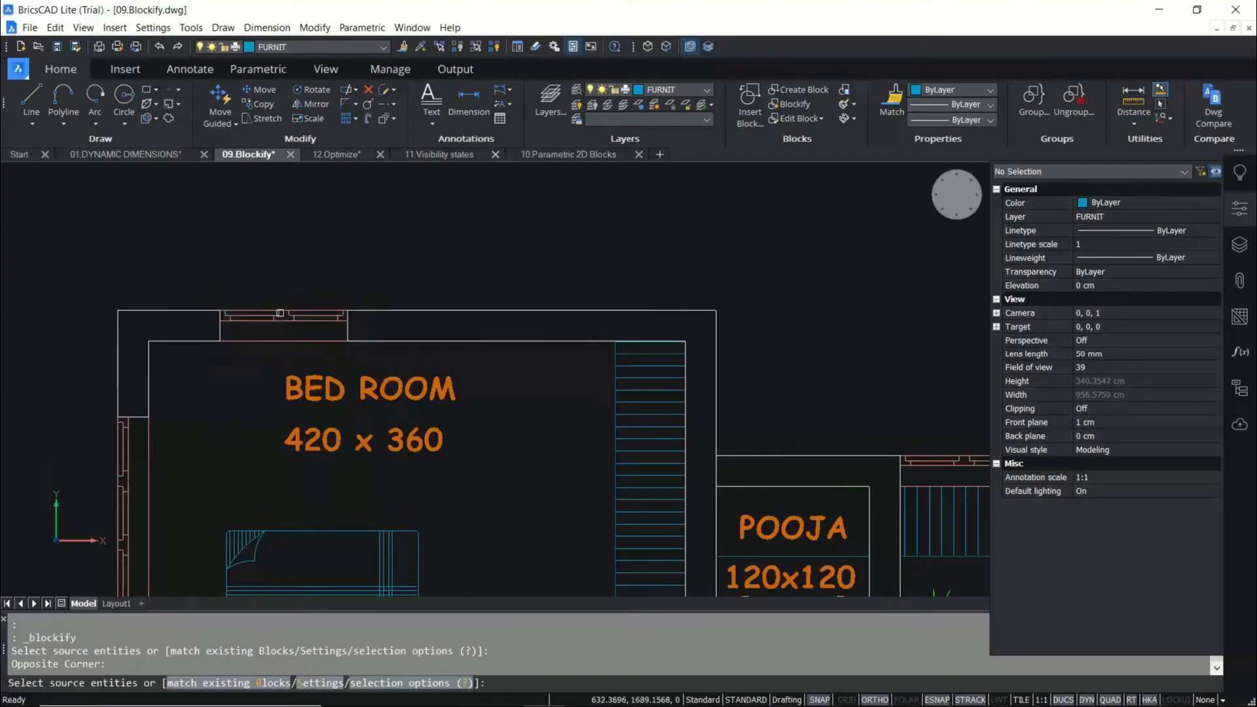
scroll(279, 313, "up", 3)
left_click(429, 287)
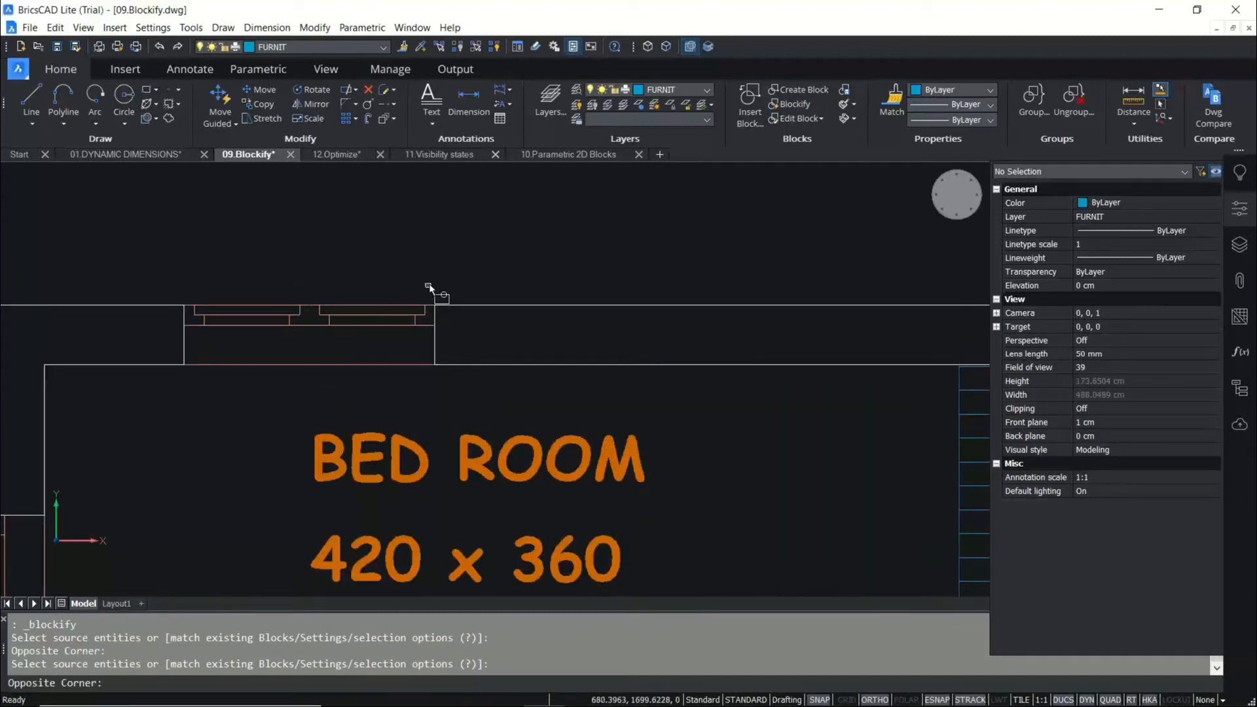
left_click(186, 399)
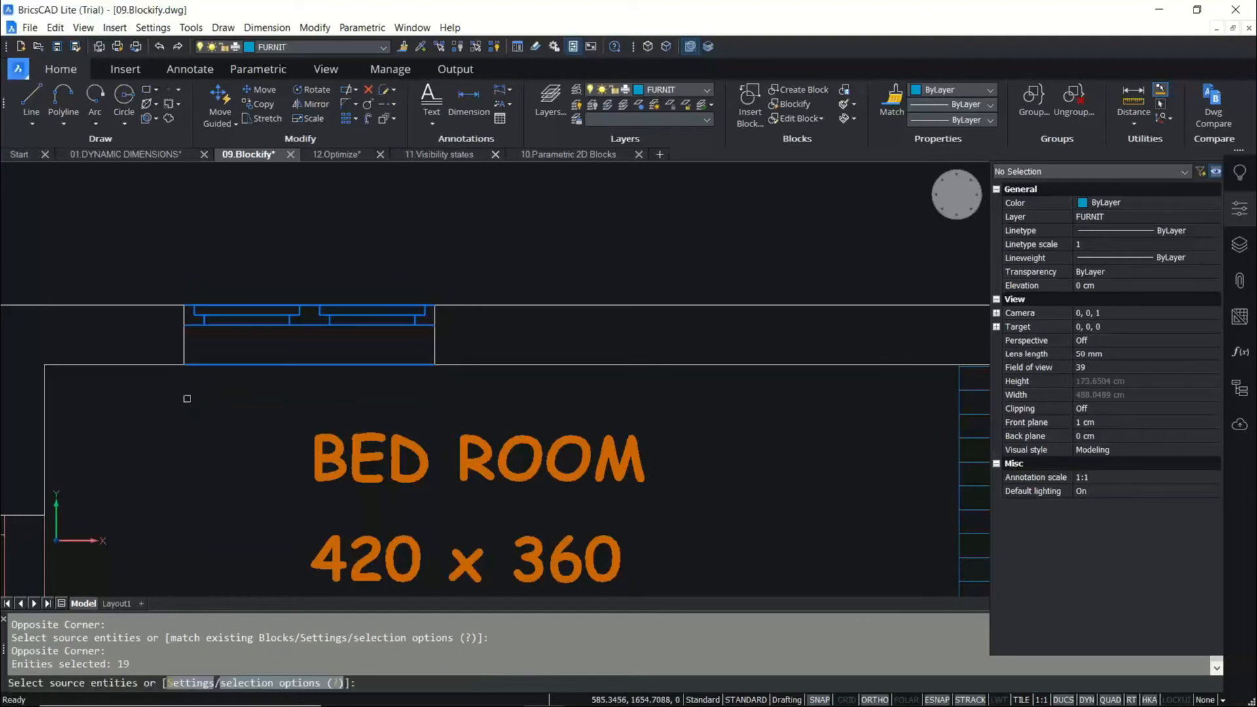
key("Return")
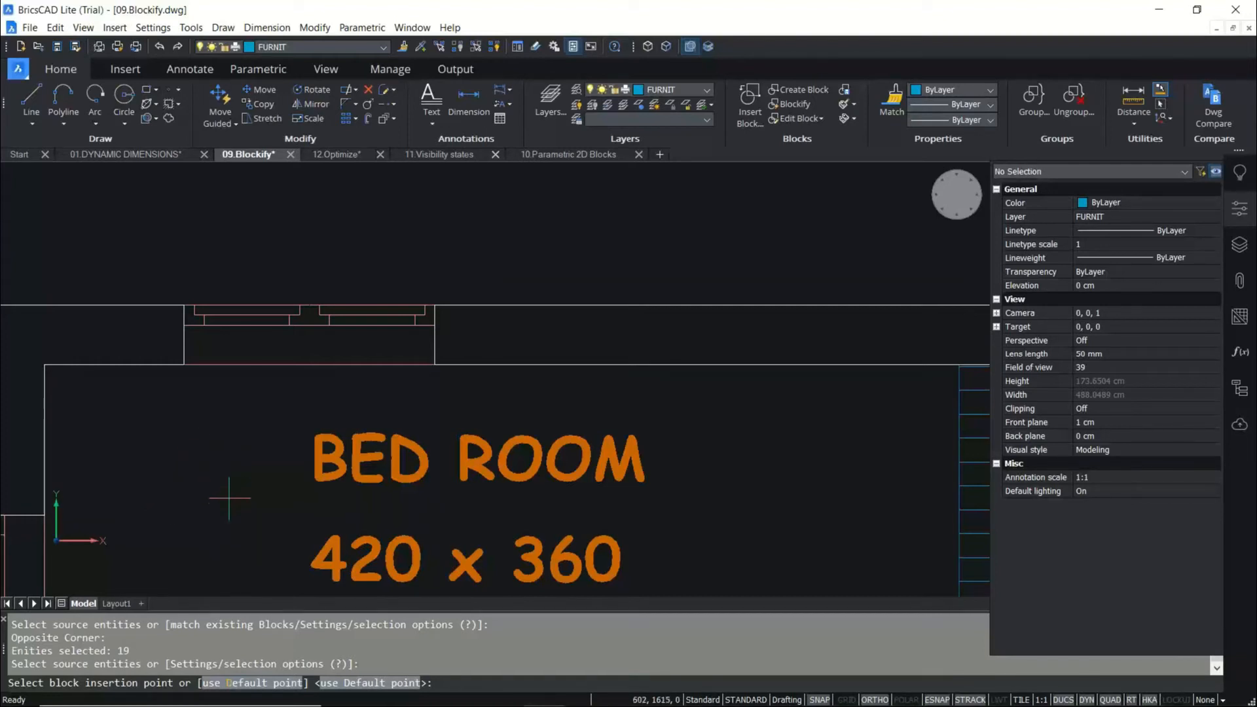
Set the block's insertion point at the window's lower-left corner, search the entire drawing for matches and name the block W2.
left_click(191, 364)
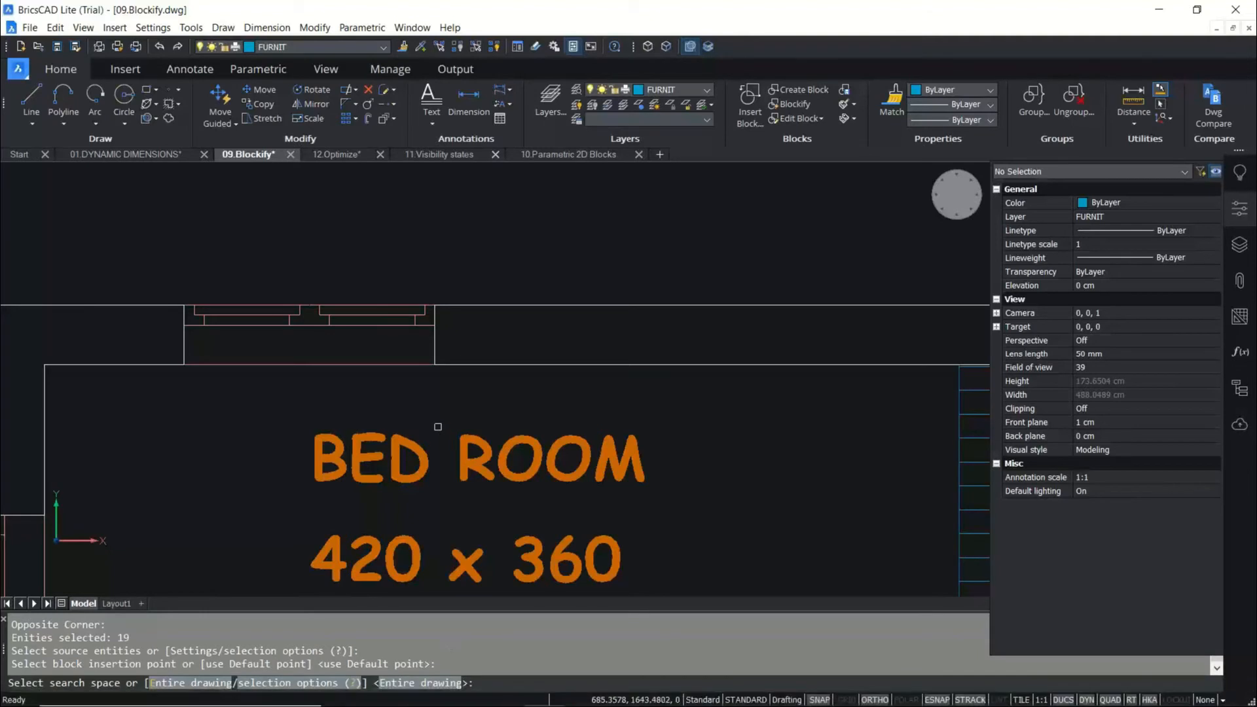
key("Return")
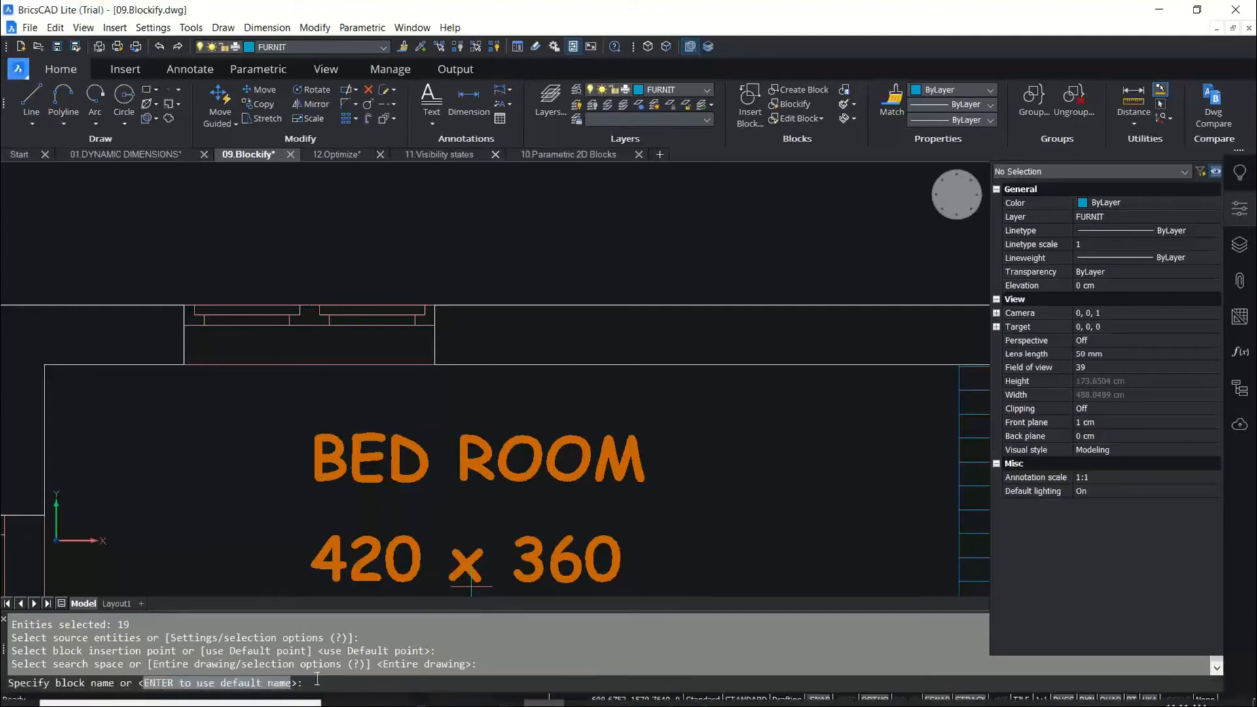
type("W")
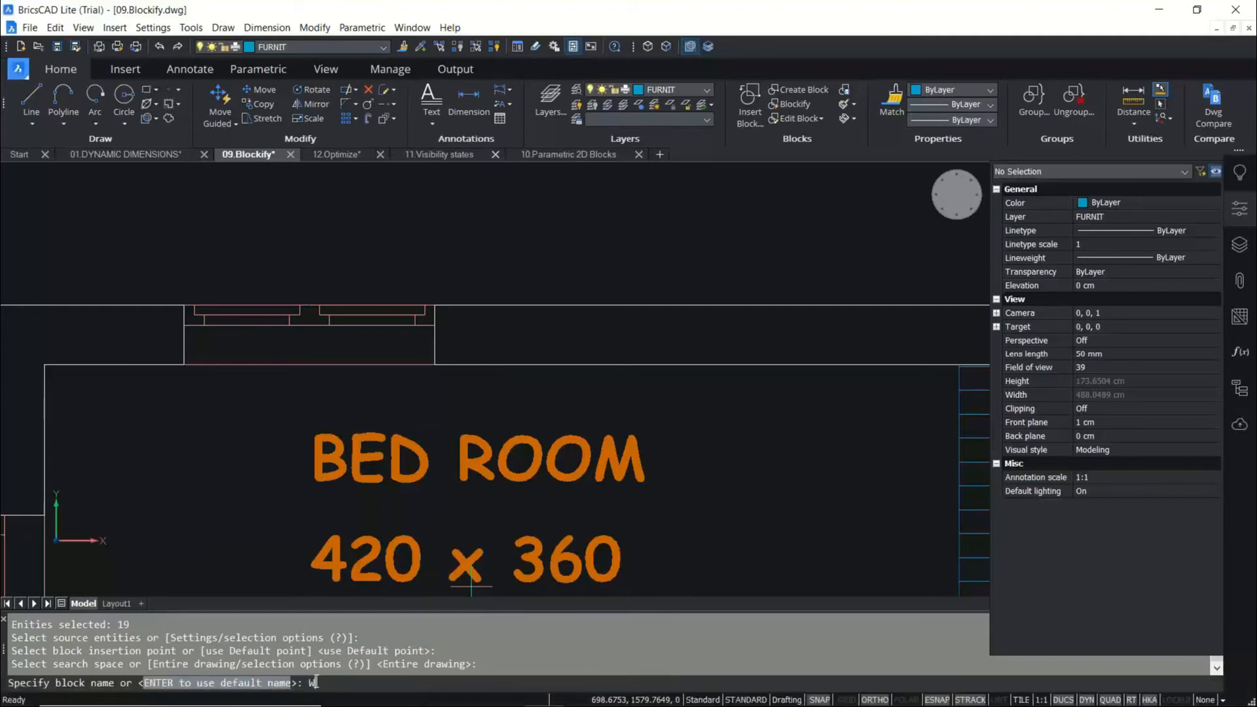
type("2")
key("Return")
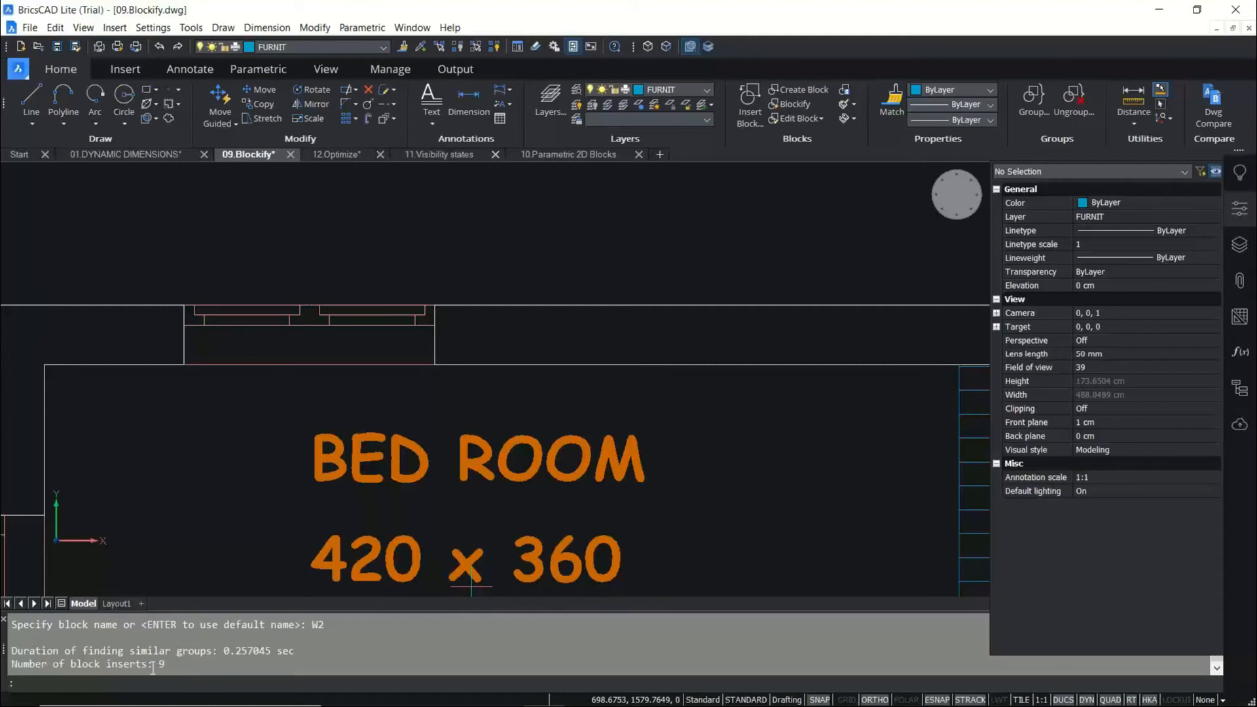
Inspect the bedroom's upper-wall window as a block reference and check the other windows around the ground-floor plan.
scroll(251, 226, "down", 2)
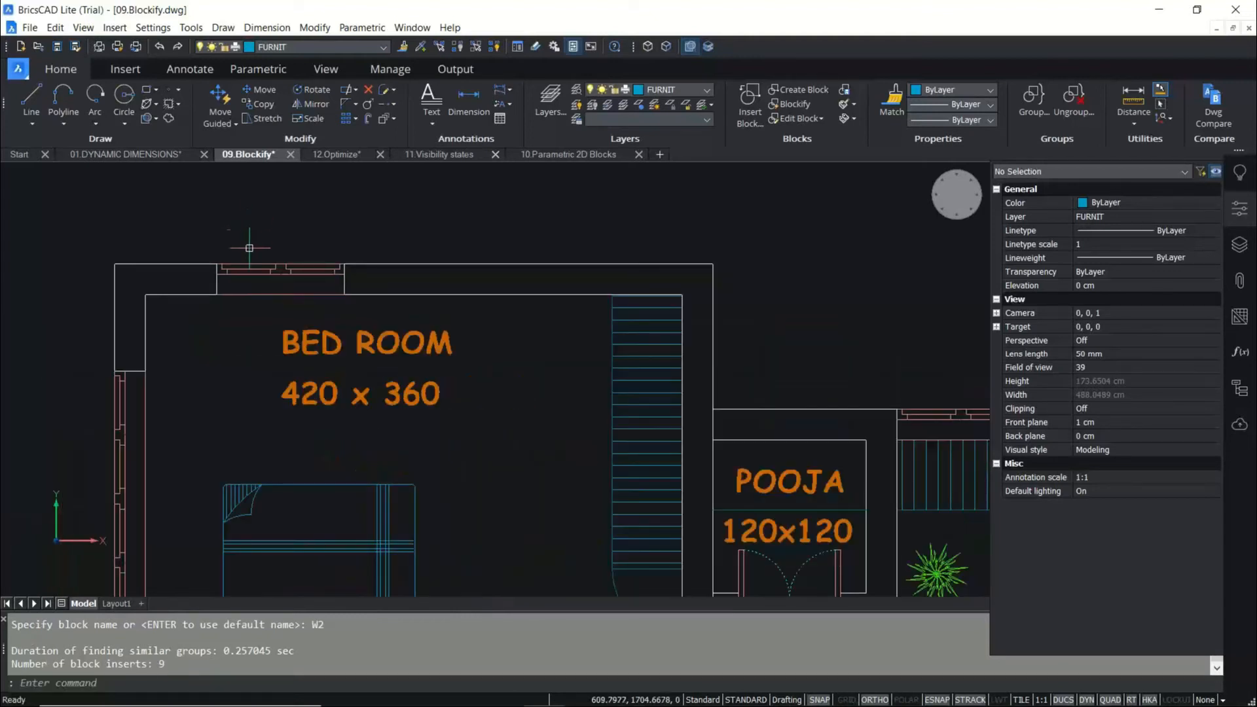
mouse_move(244, 266)
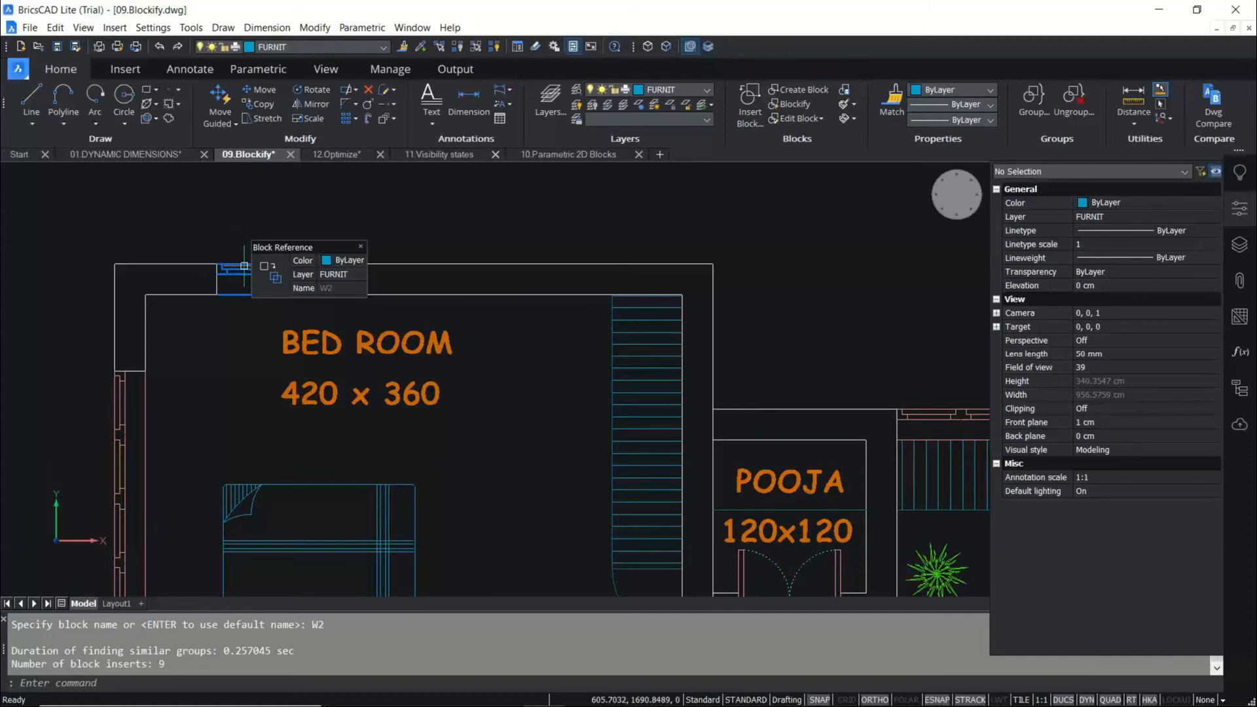
scroll(207, 235, "down", 5)
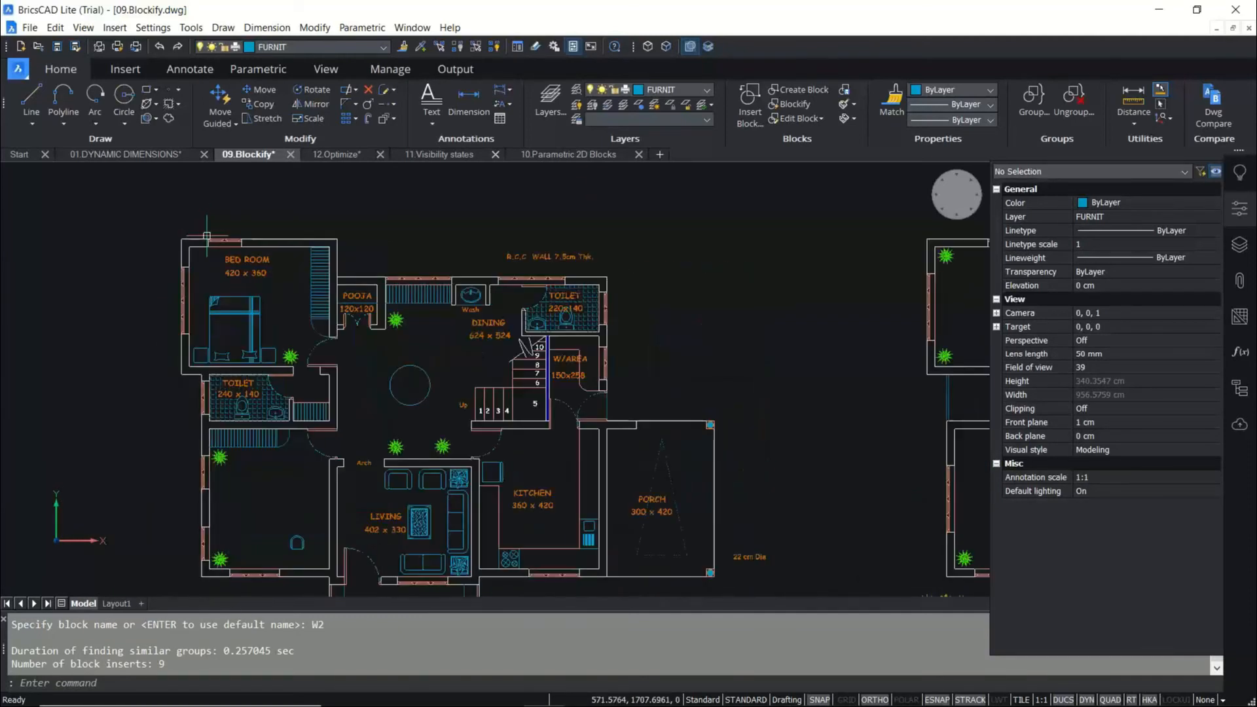
scroll(221, 215, "up", 3)
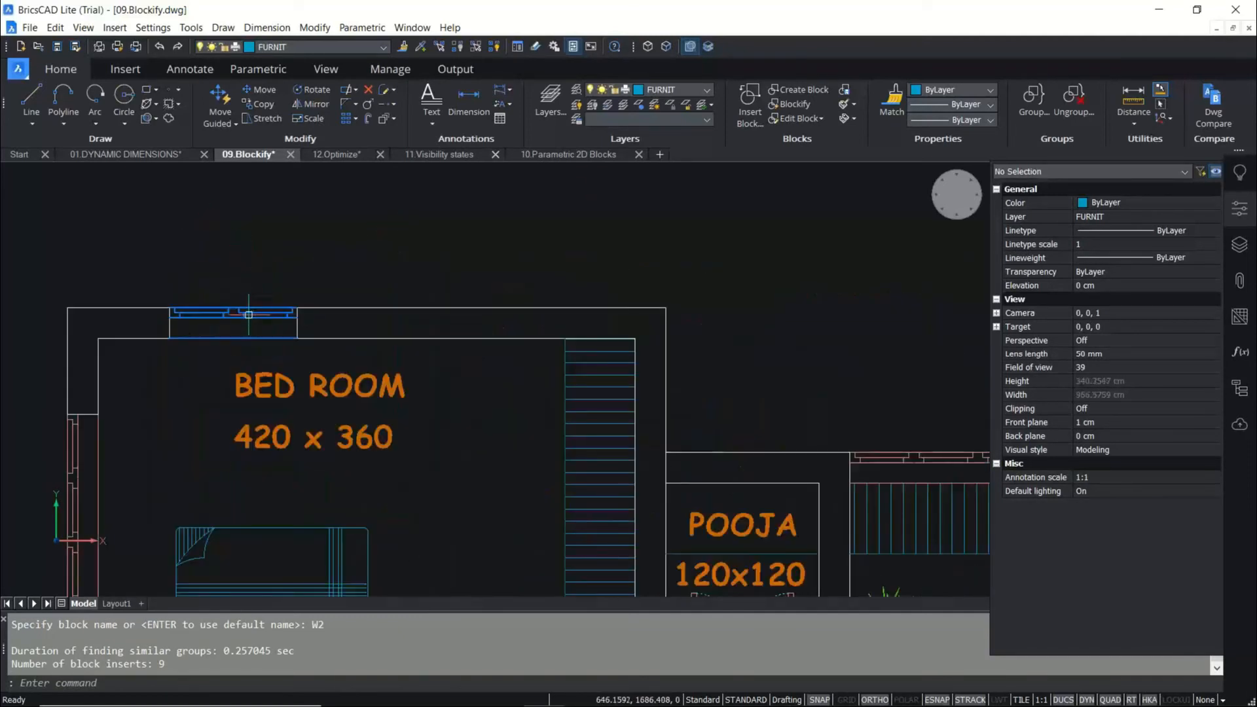
scroll(251, 315, "down", 5)
scroll(592, 351, "up", 5)
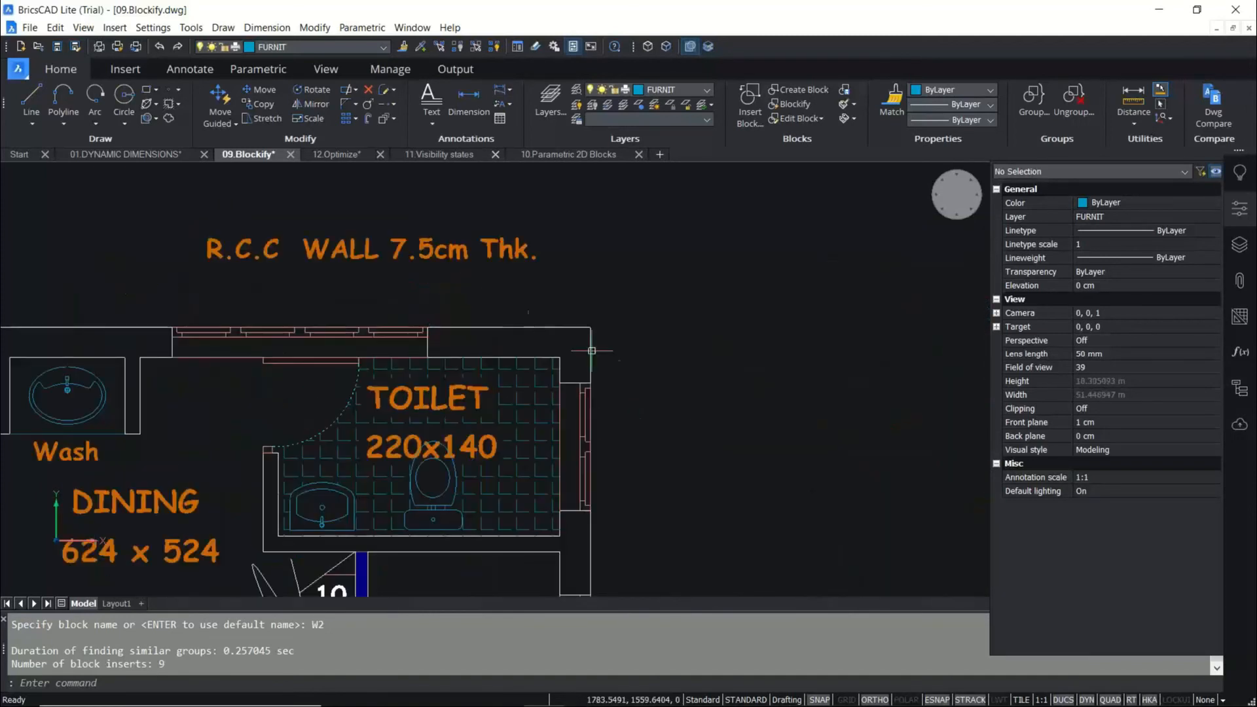
scroll(576, 406, "down", 4)
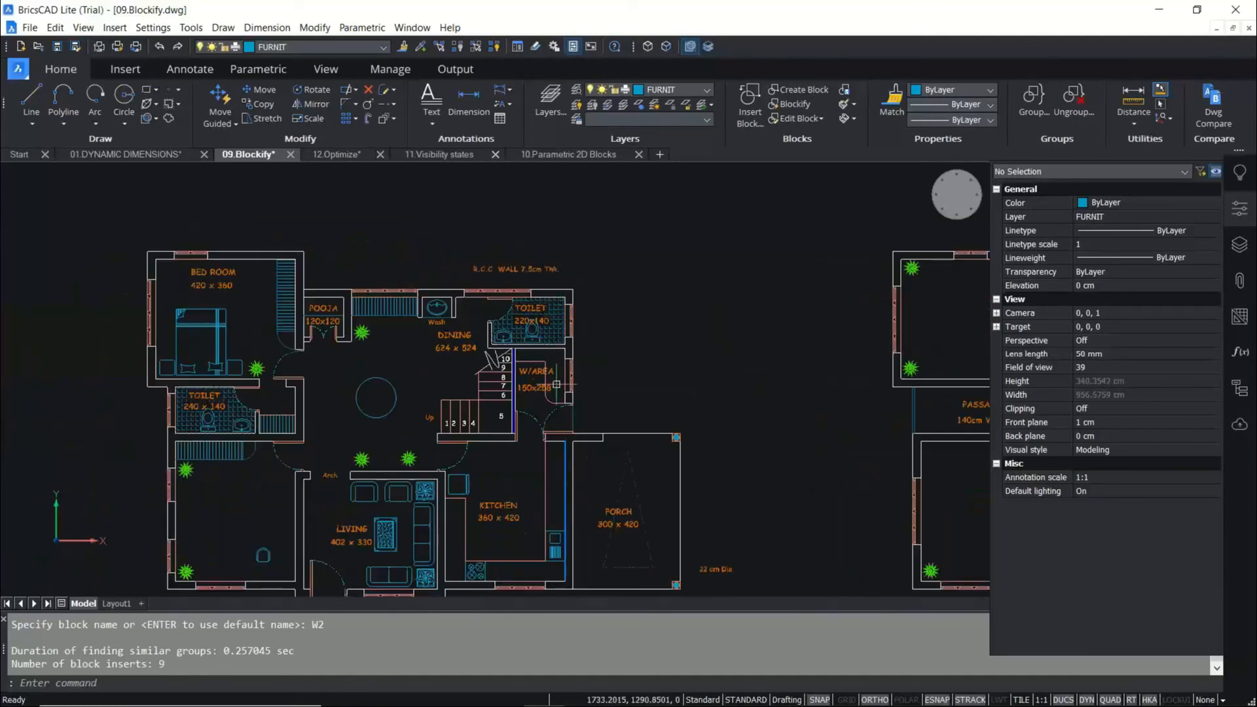
Select all block references similar to the W2 window block in the bedroom's upper wall.
scroll(556, 384, "up", 3)
scroll(663, 505, "down", 3)
scroll(372, 397, "up", 5)
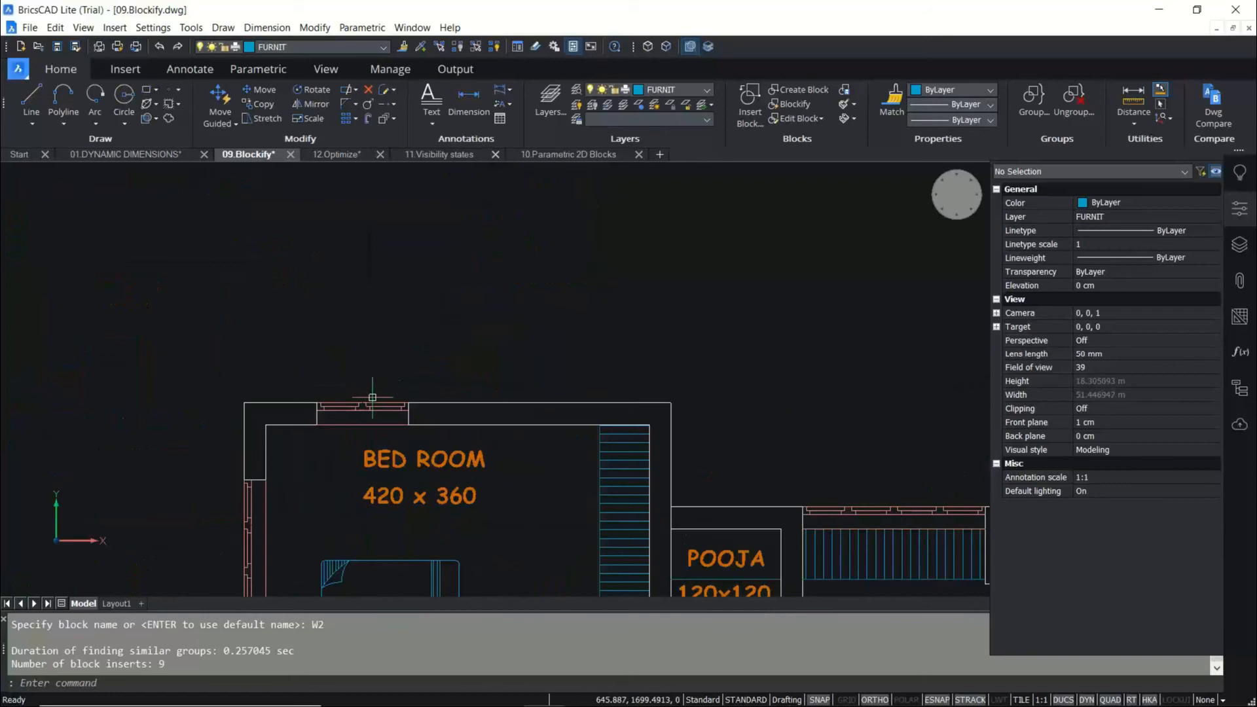
scroll(372, 398, "up", 2)
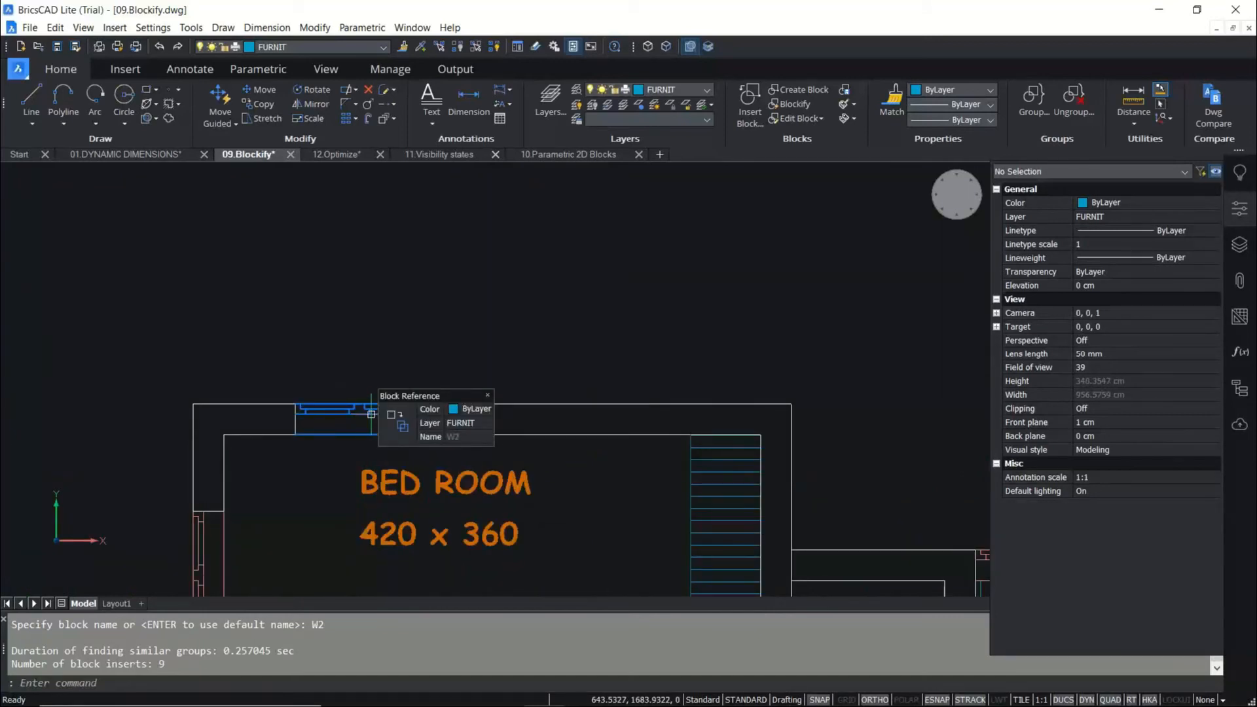
mouse_move(405, 435)
mouse_move(516, 451)
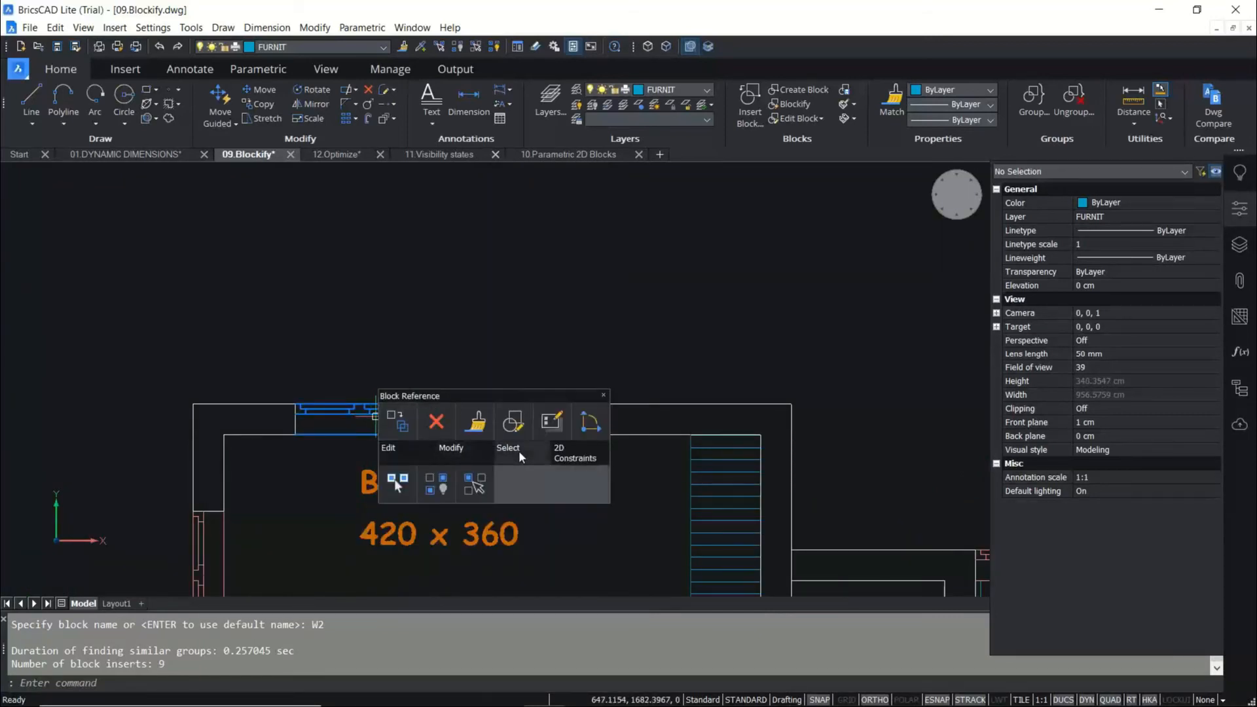
left_click(396, 484)
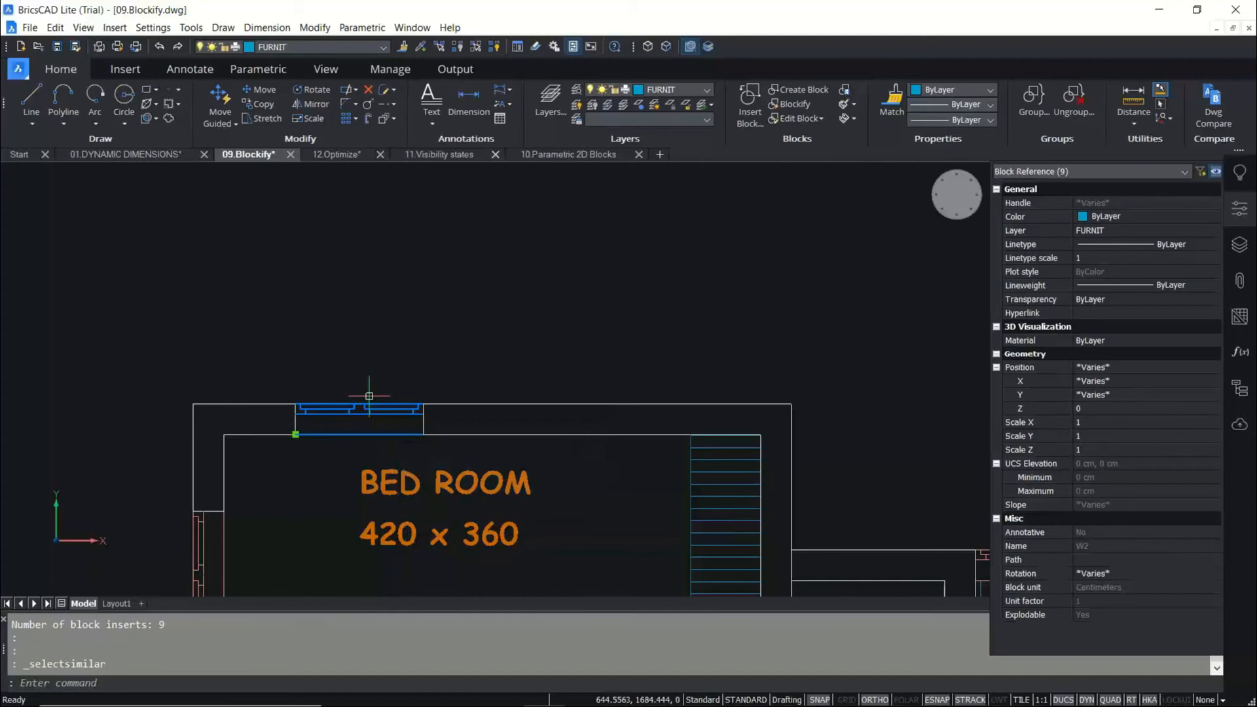
Isolate the selected W2 window blocks so all other entities are hidden.
scroll(335, 265, "down", 4)
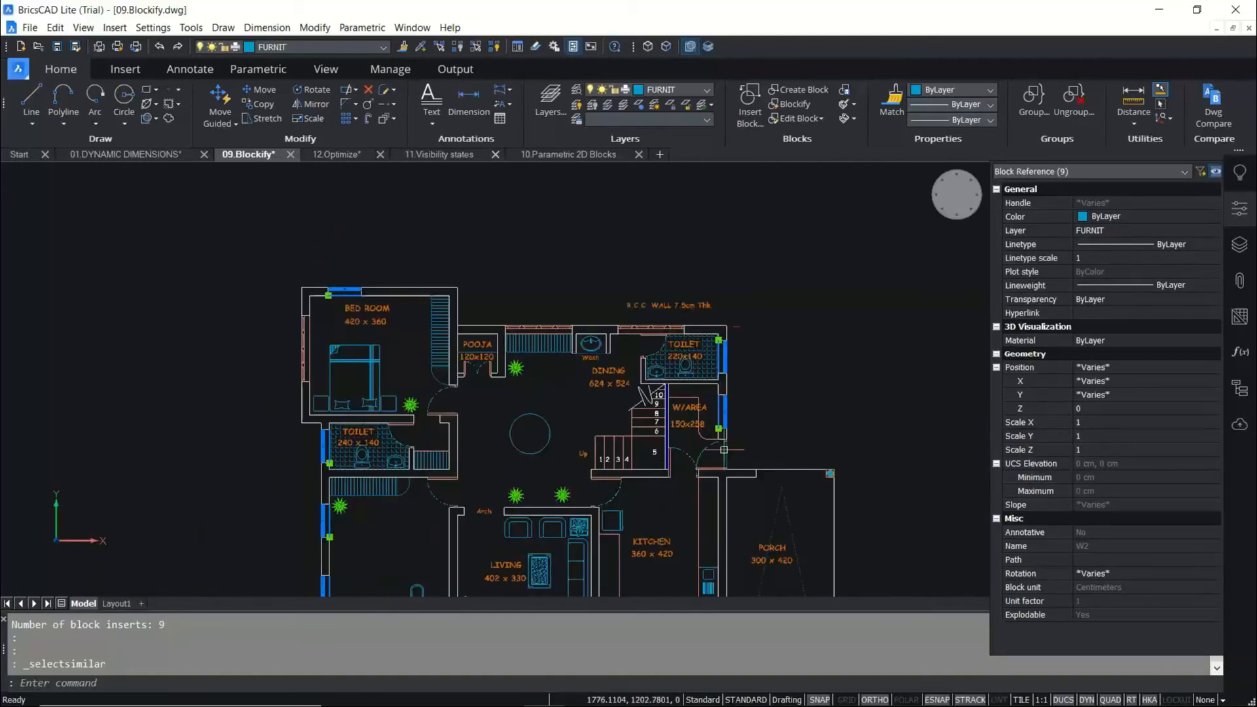
middle_click_drag(780, 378, 451, 379)
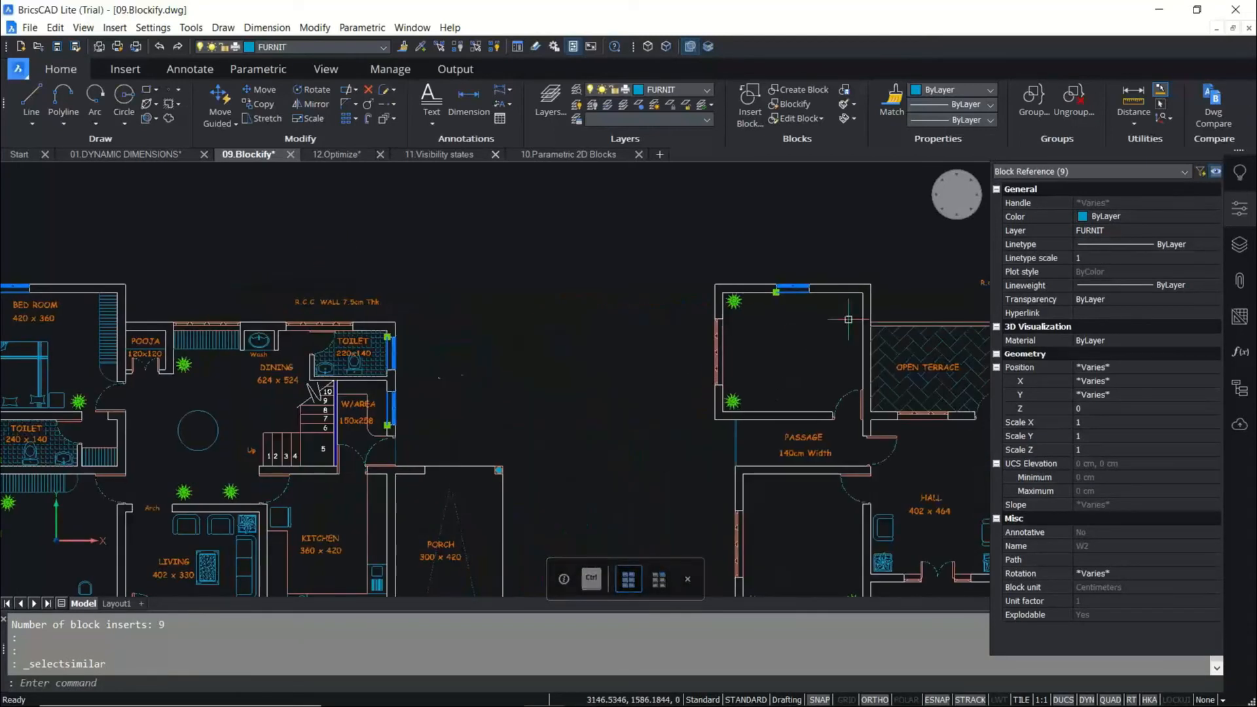
scroll(654, 371, "down", 3)
scroll(354, 275, "up", 6)
scroll(356, 389, "up", 2)
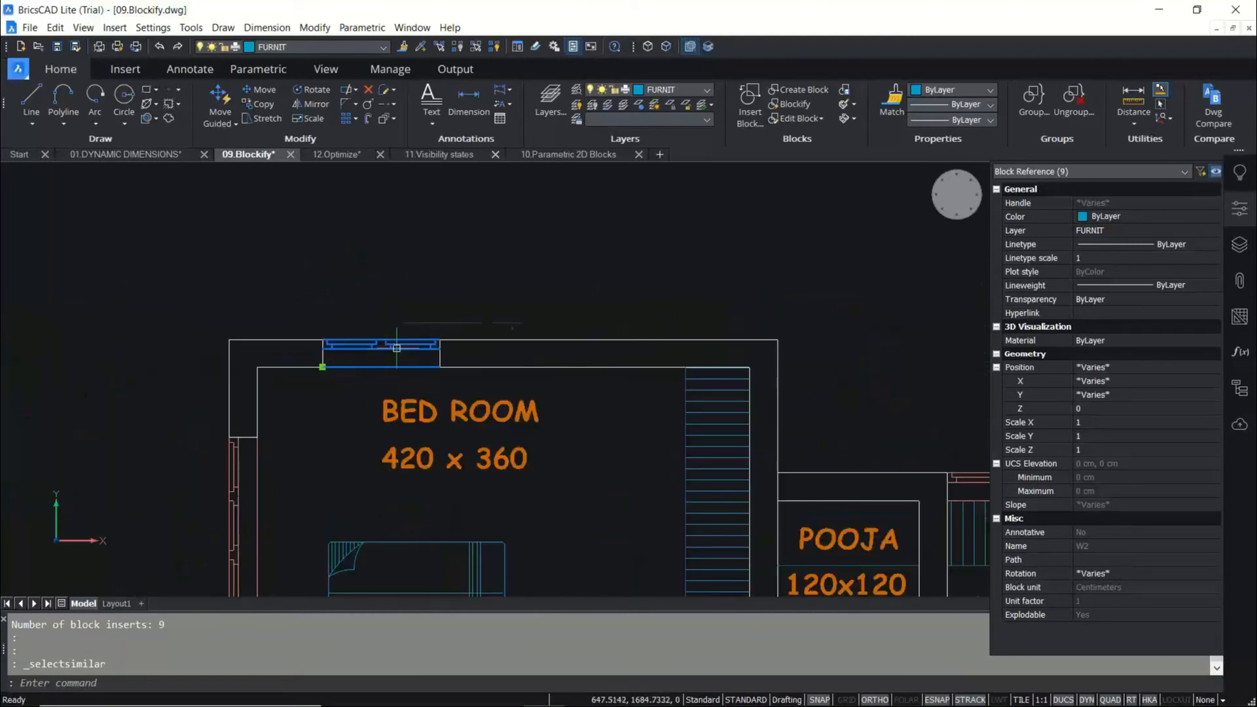
mouse_move(396, 348)
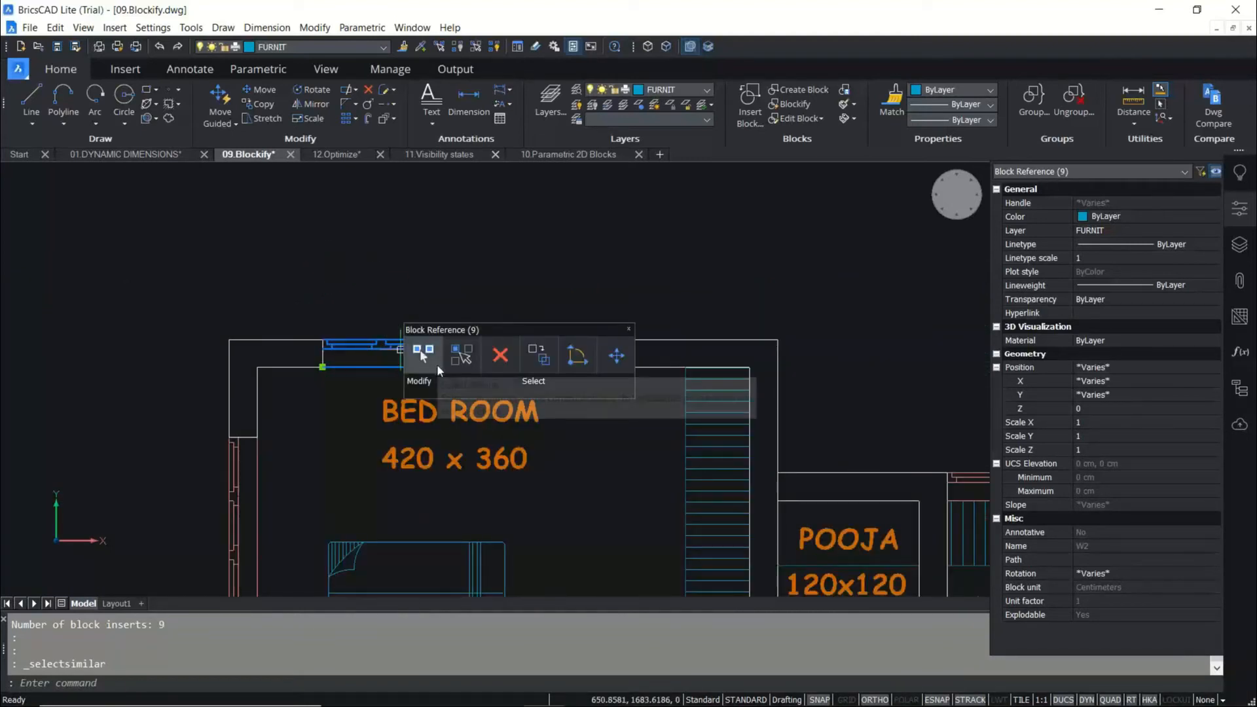
mouse_move(545, 382)
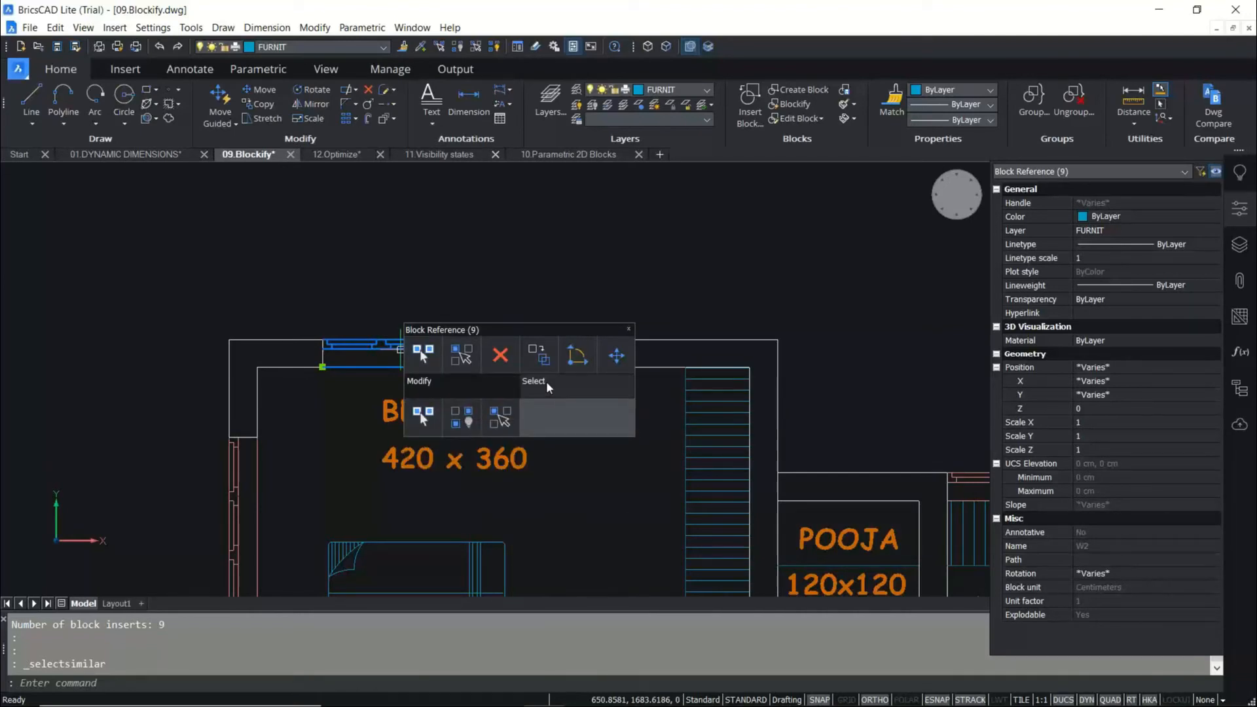
left_click(505, 417)
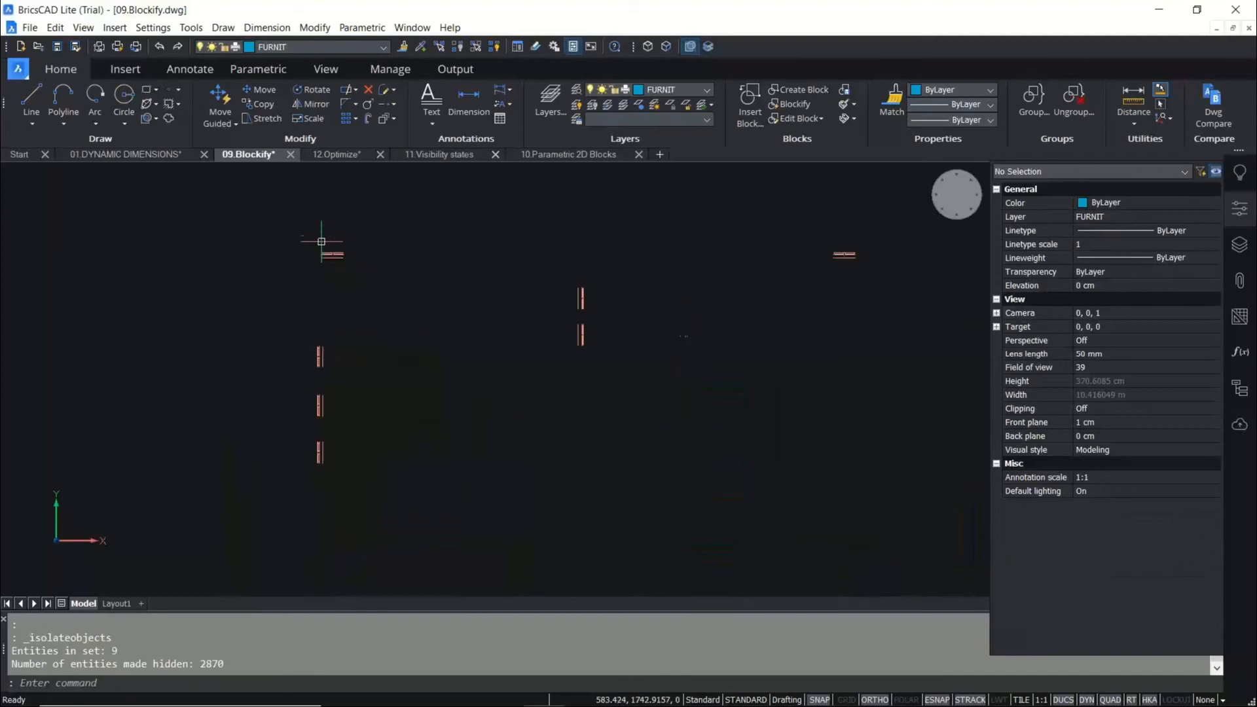
Examine the isolated window blocks across the plan and check the properties of one of them.
scroll(525, 320, "down", 2)
scroll(825, 273, "up", 2)
scroll(619, 332, "up", 1)
scroll(619, 332, "up", 2)
scroll(634, 324, "down", 3)
middle_click_drag(535, 359, 734, 350)
scroll(730, 349, "up", 1)
middle_click_drag(561, 323, 872, 398)
scroll(452, 324, "up", 4)
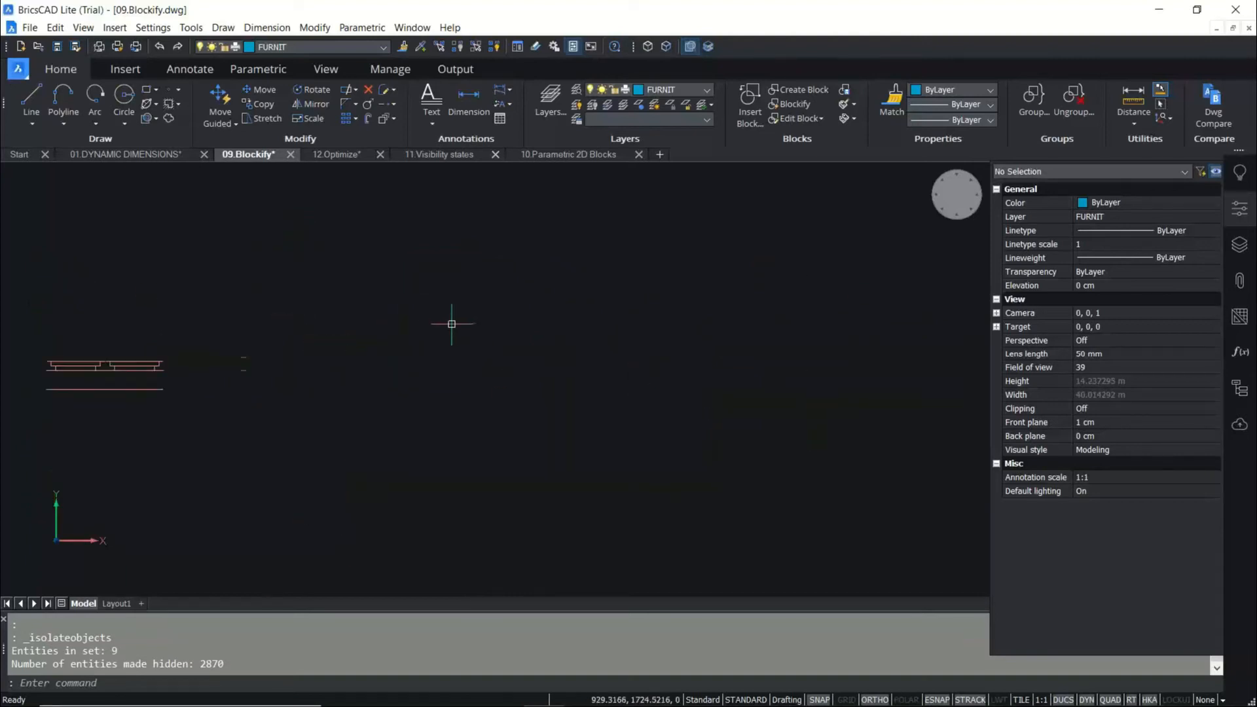
left_click(157, 365)
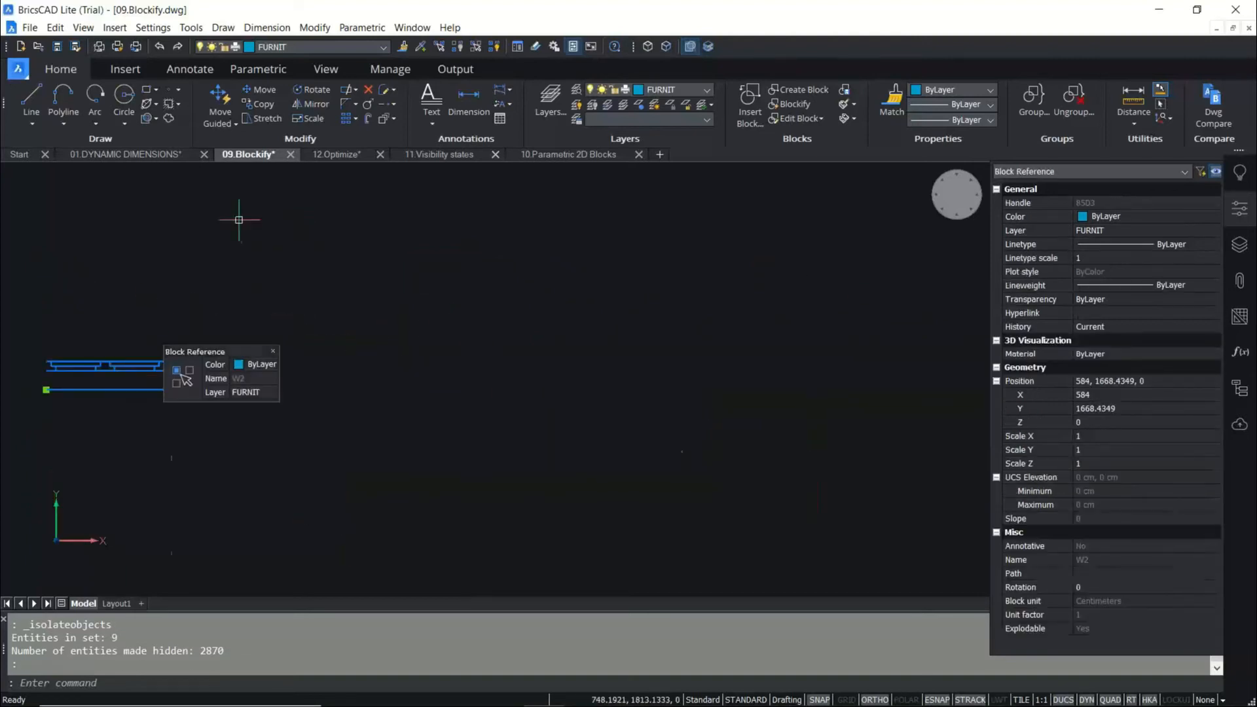
scroll(241, 223, "down", 3)
key("Escape")
key("Escape")
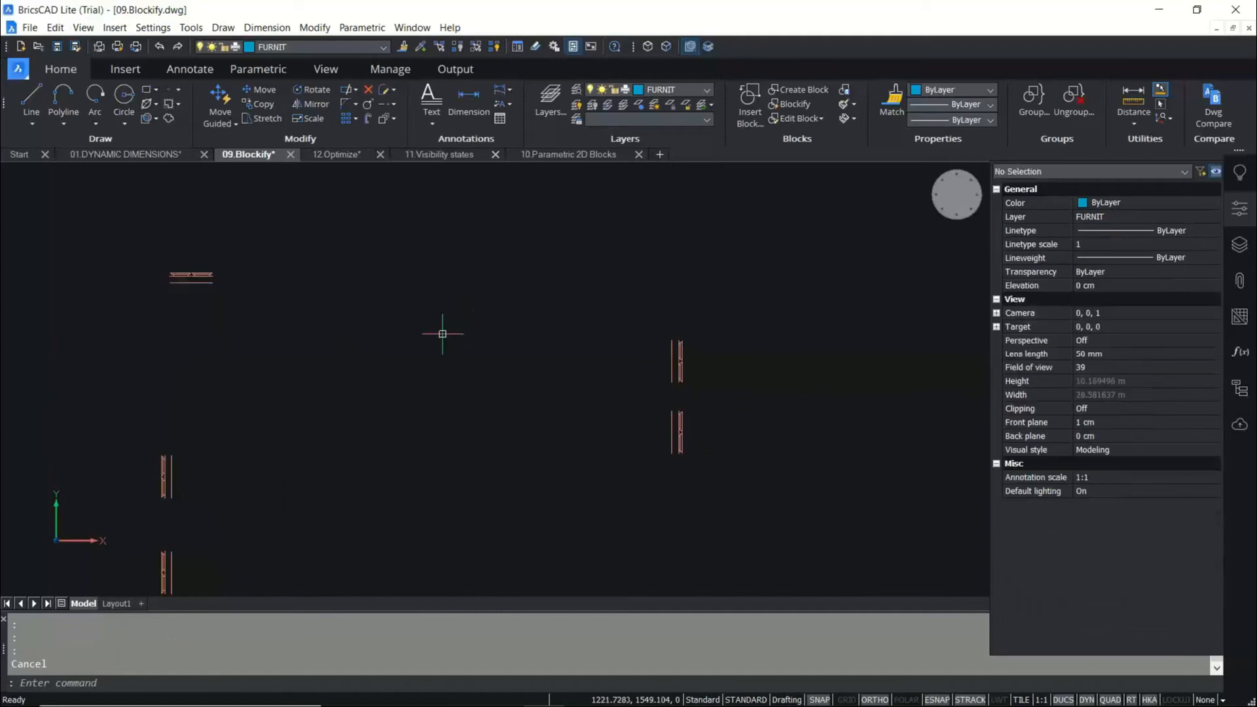
Undo the isolation of the window blocks.
key("ctrl+z")
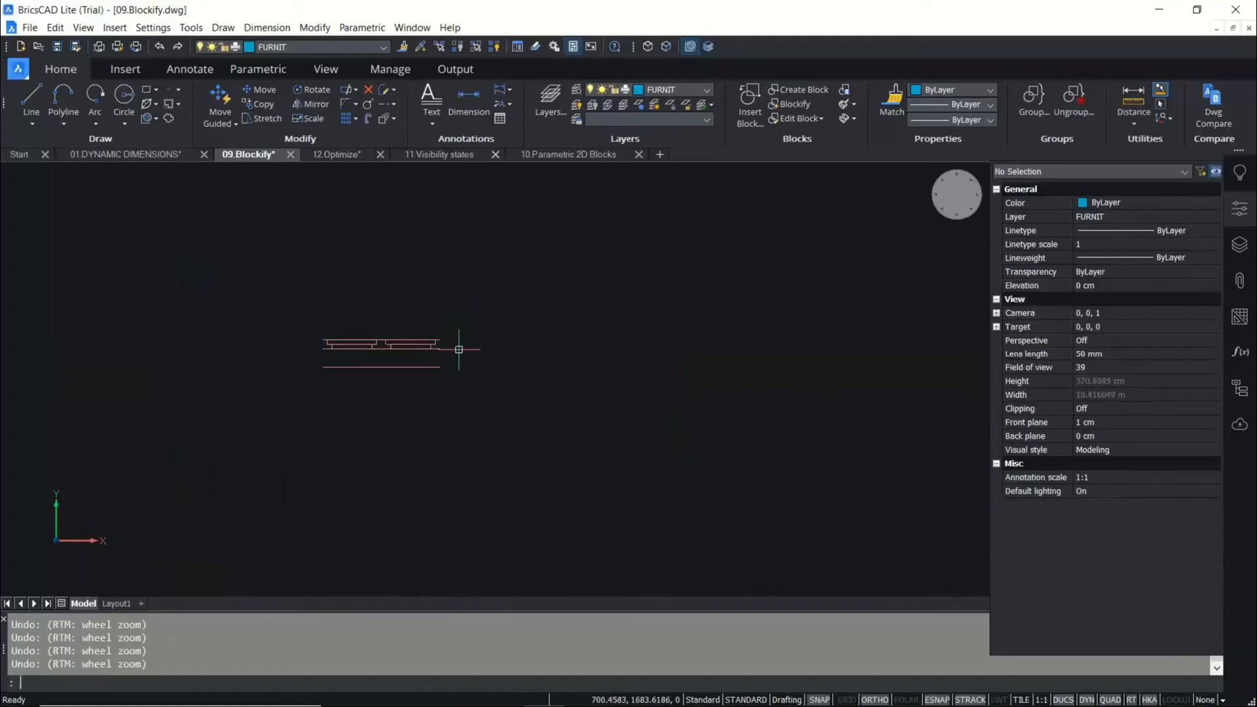
key("ctrl+z")
scroll(384, 235, "down", 2)
scroll(373, 262, "down", 2)
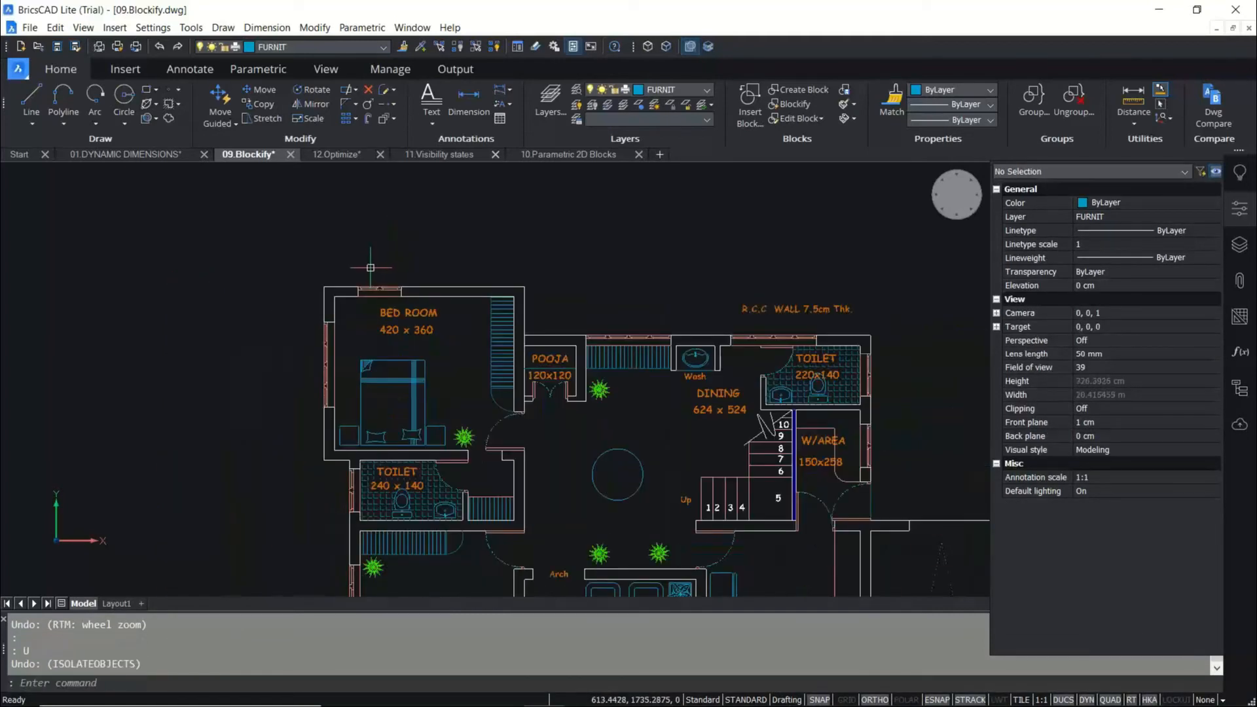
Examine the plant symbols in the room beside the living room, checking whether their linework is separate entities.
middle_click_drag(538, 405, 565, 323)
scroll(384, 493, "up", 6)
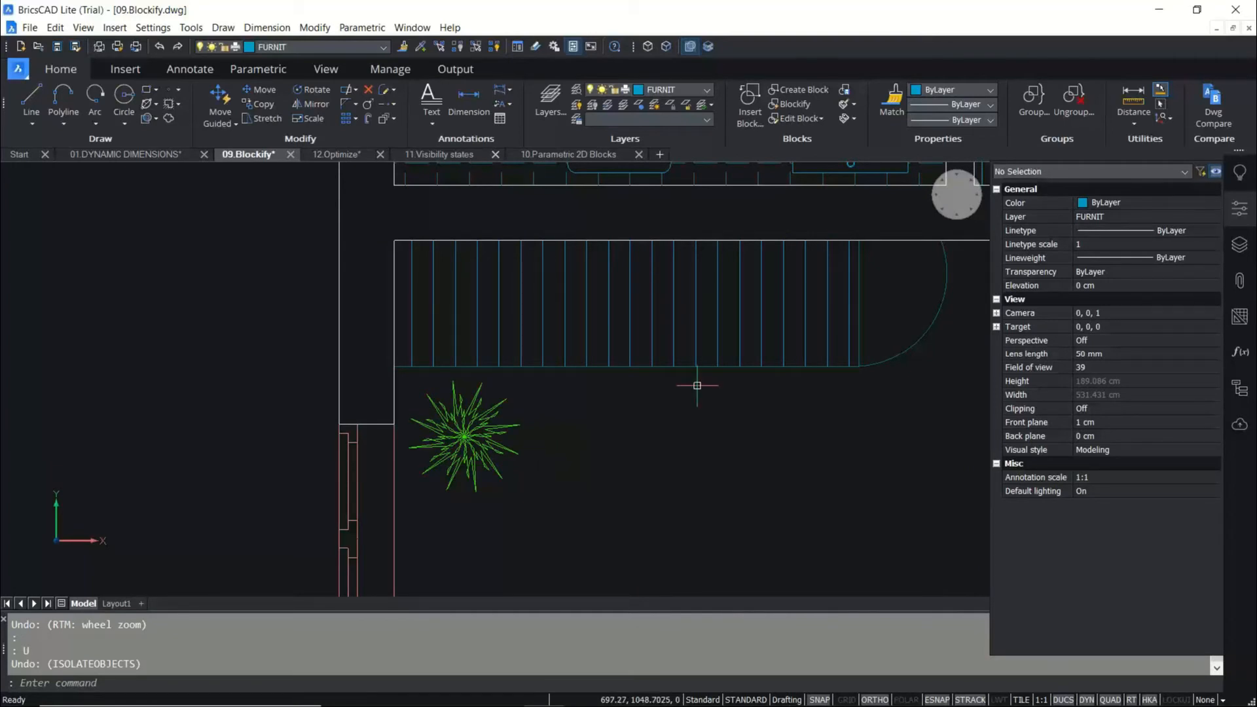
scroll(471, 249, "down", 5)
middle_click_drag(578, 421, 563, 436)
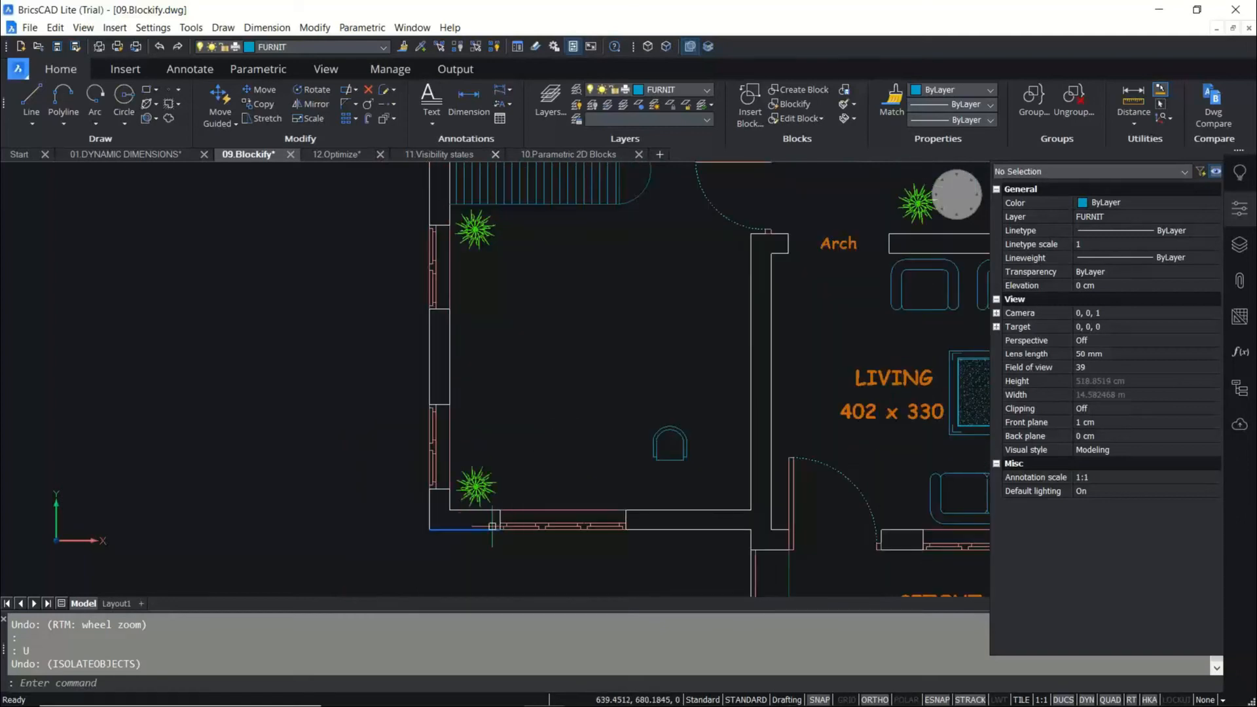
scroll(484, 419, "up", 5)
left_click(490, 417)
key("Escape")
scroll(409, 502, "down", 2)
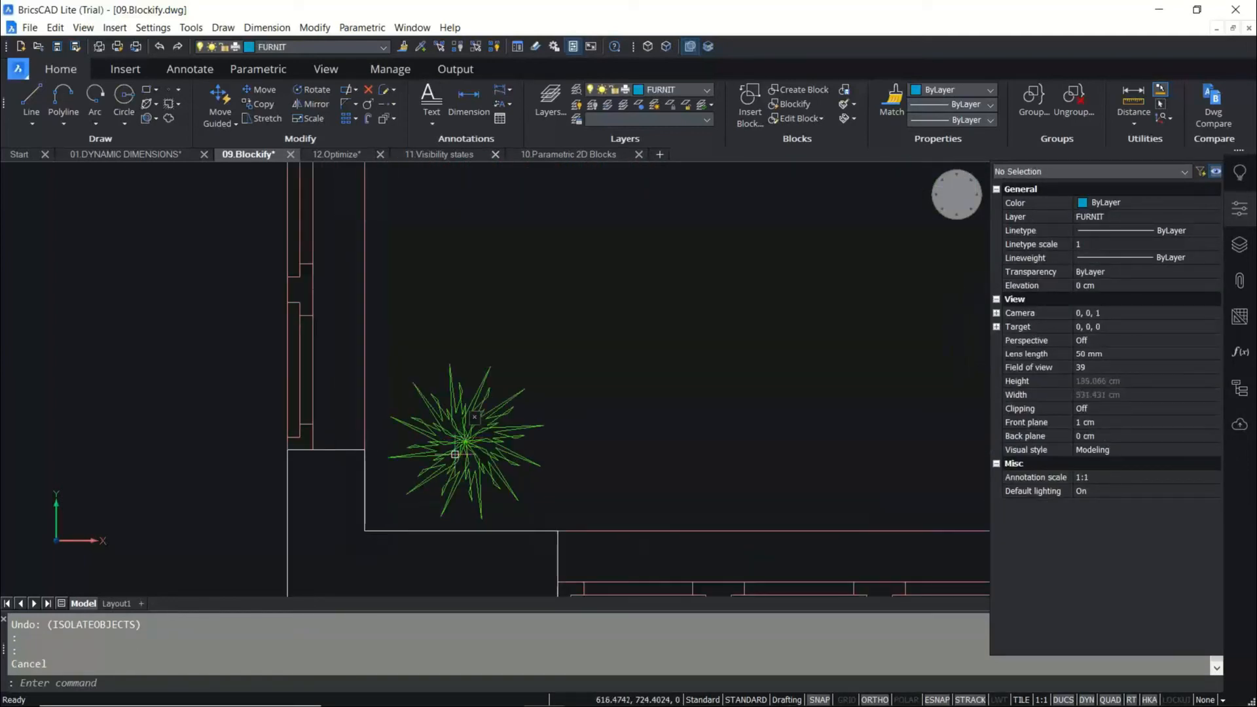
scroll(462, 436, "up", 3)
key("Escape")
scroll(425, 403, "down", 1)
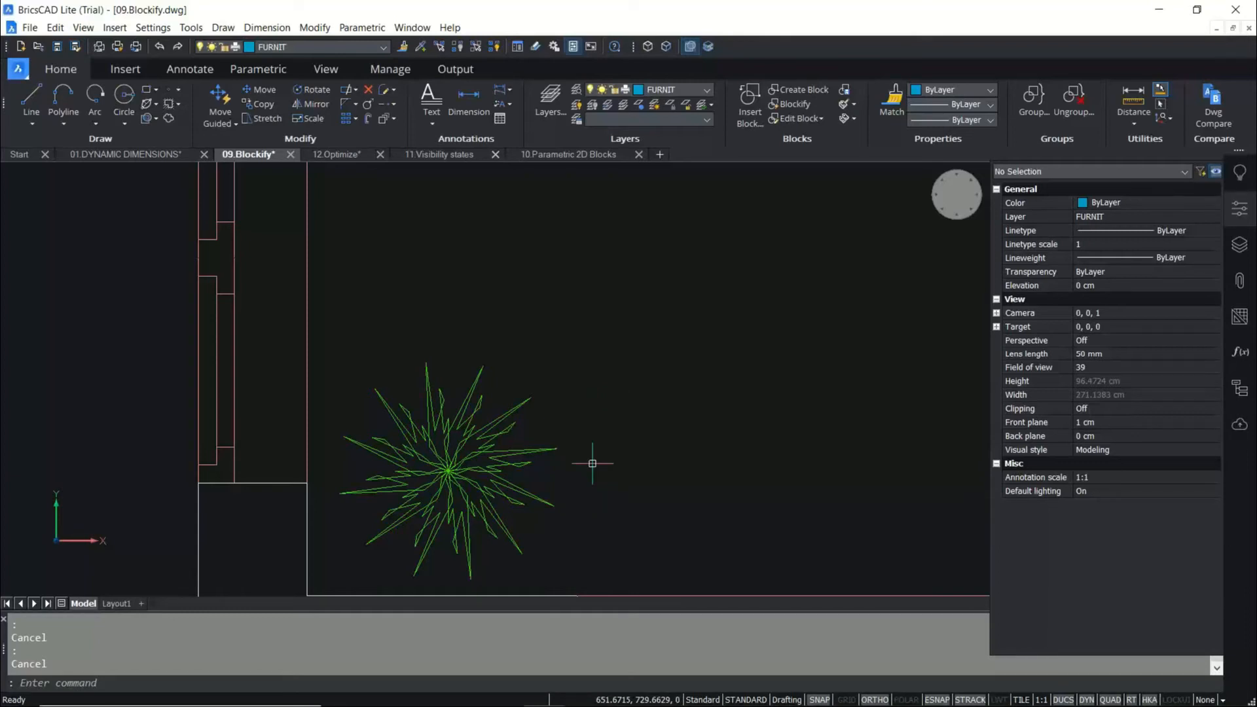
scroll(497, 357, "down", 2)
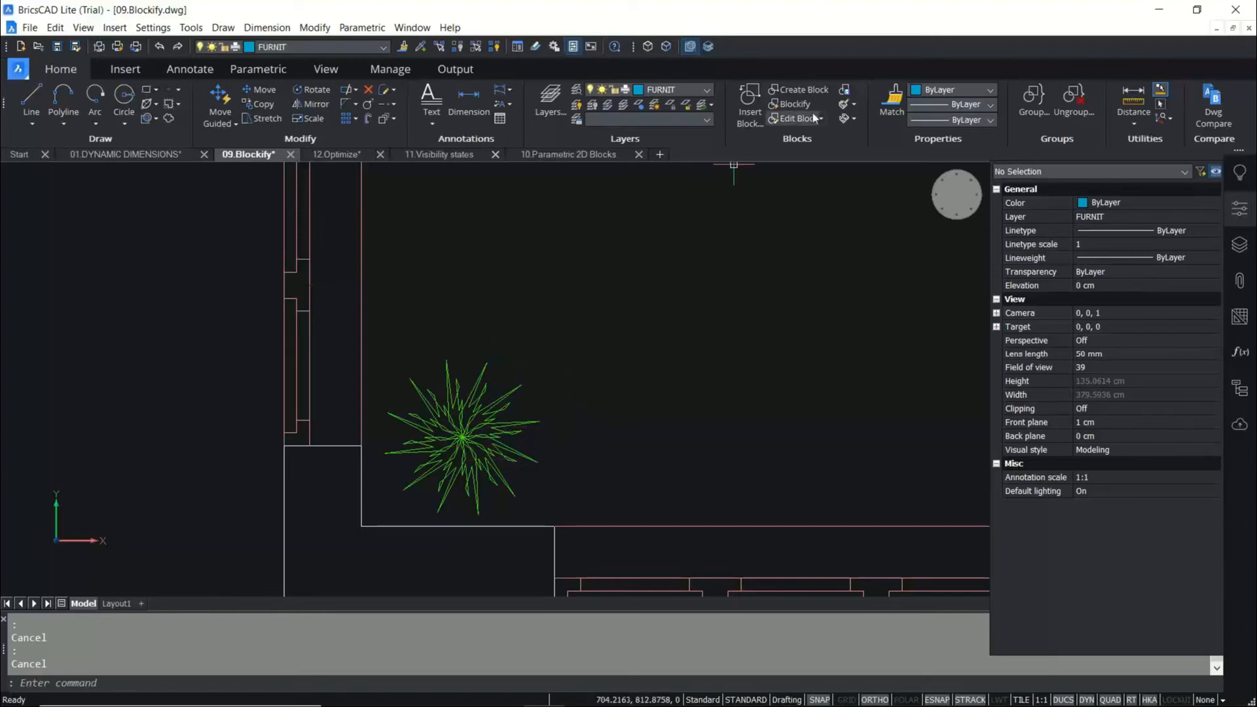
Run Blockify with all the linework of the plant in the room's lower-left corner as source entities.
left_click(796, 104)
scroll(356, 442, "up", 1)
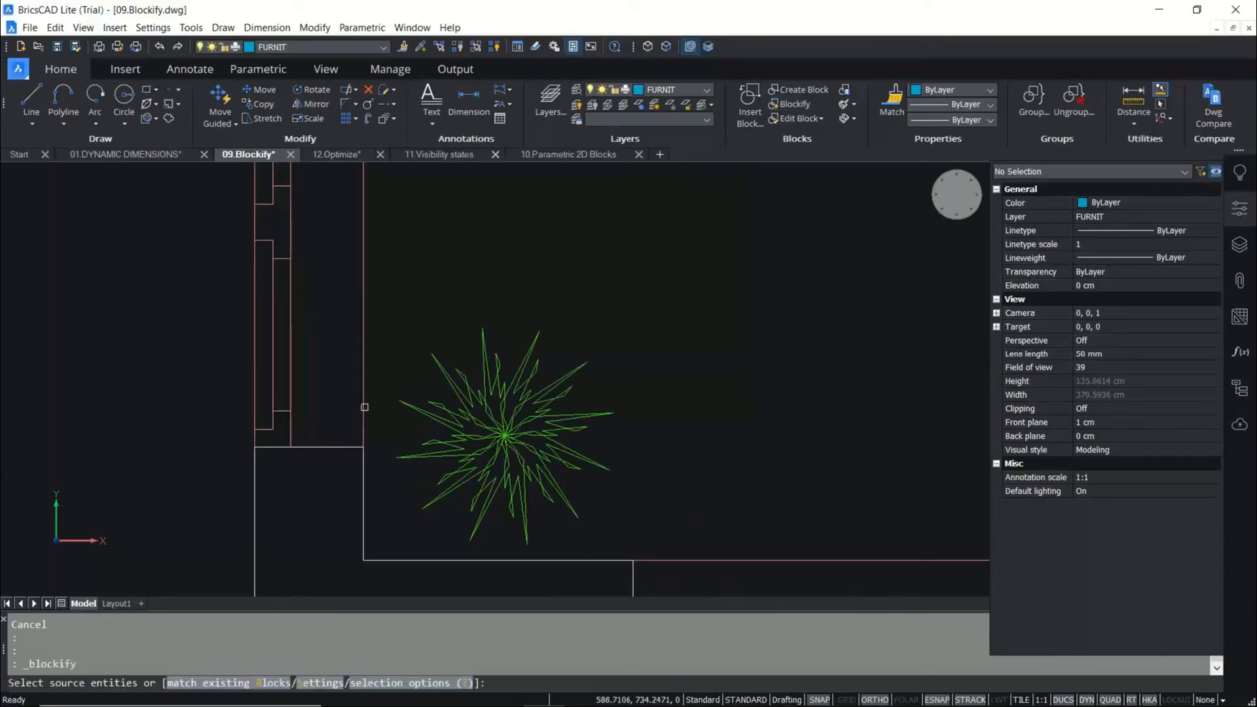
left_click(378, 295)
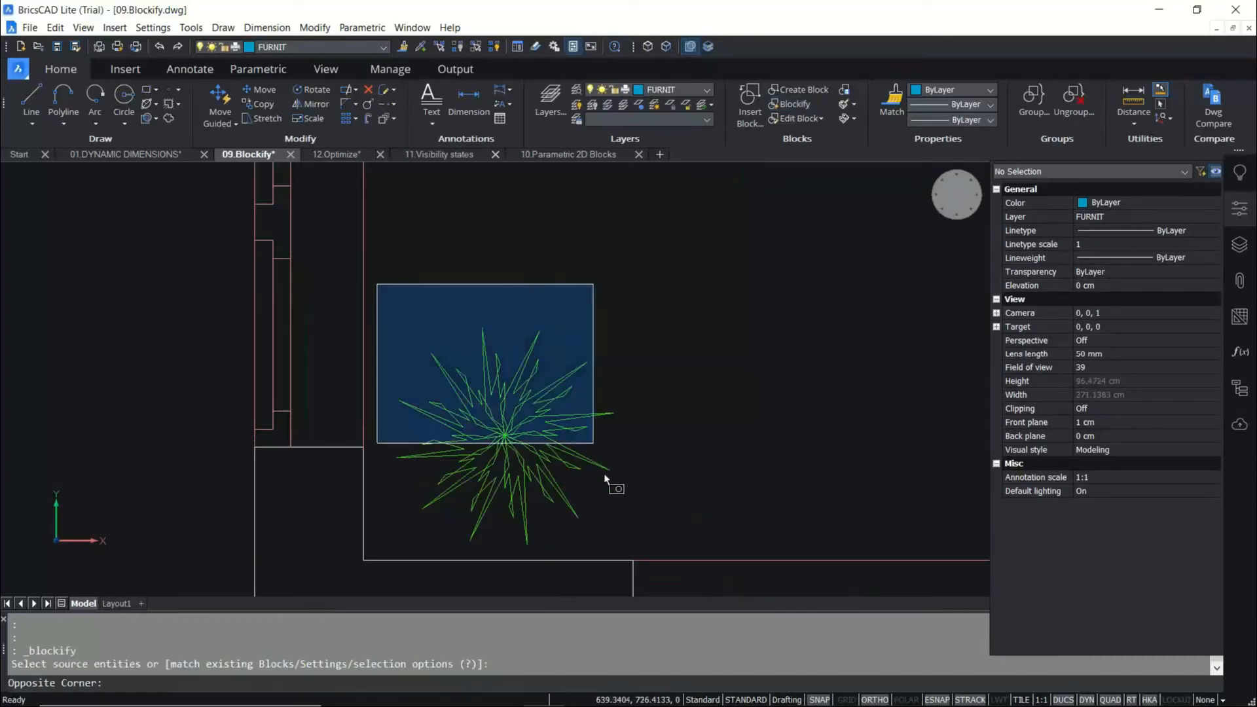
left_click(630, 551)
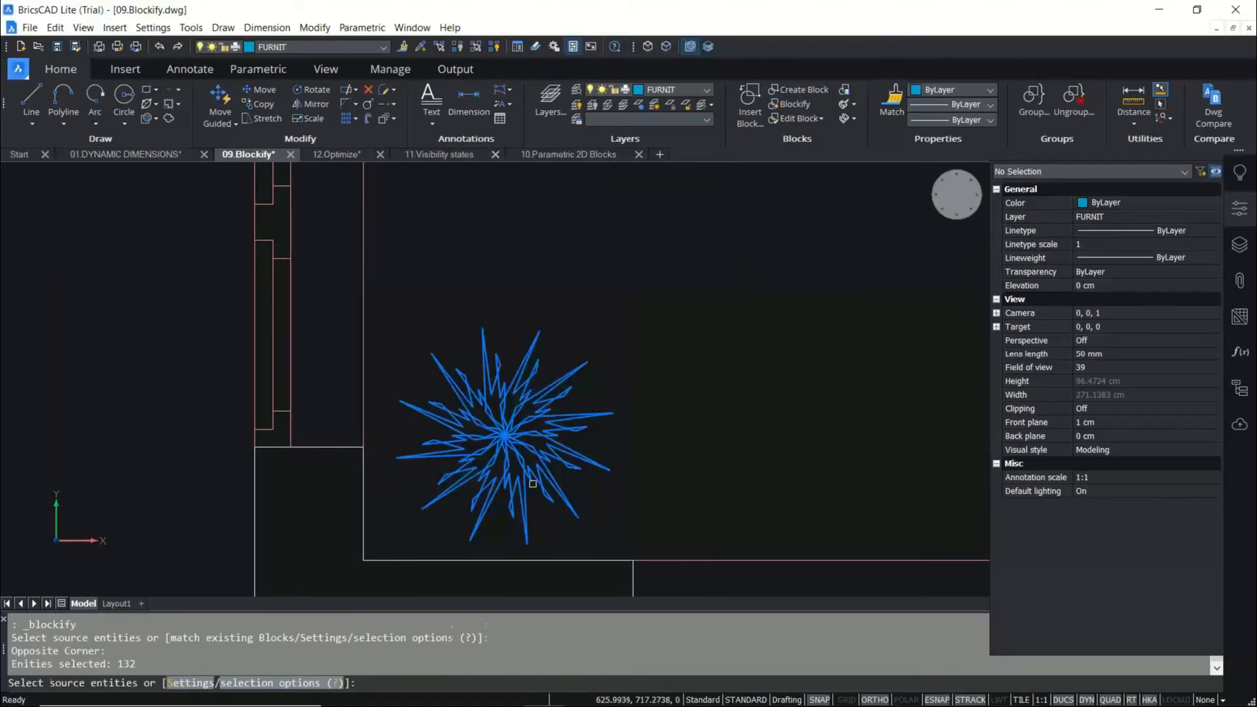
key("Return")
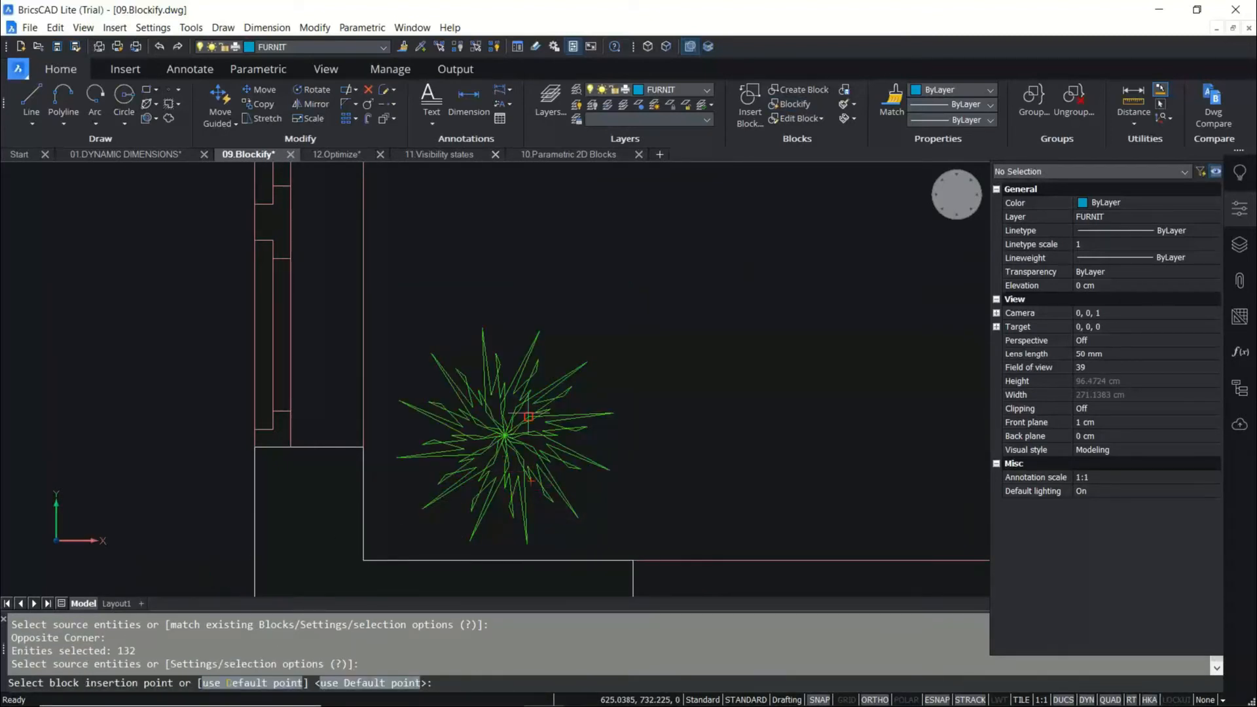
Set the block insertion point at the plant's center, search the entire drawing for matches, and name the block TREE.
scroll(529, 416, "up", 6)
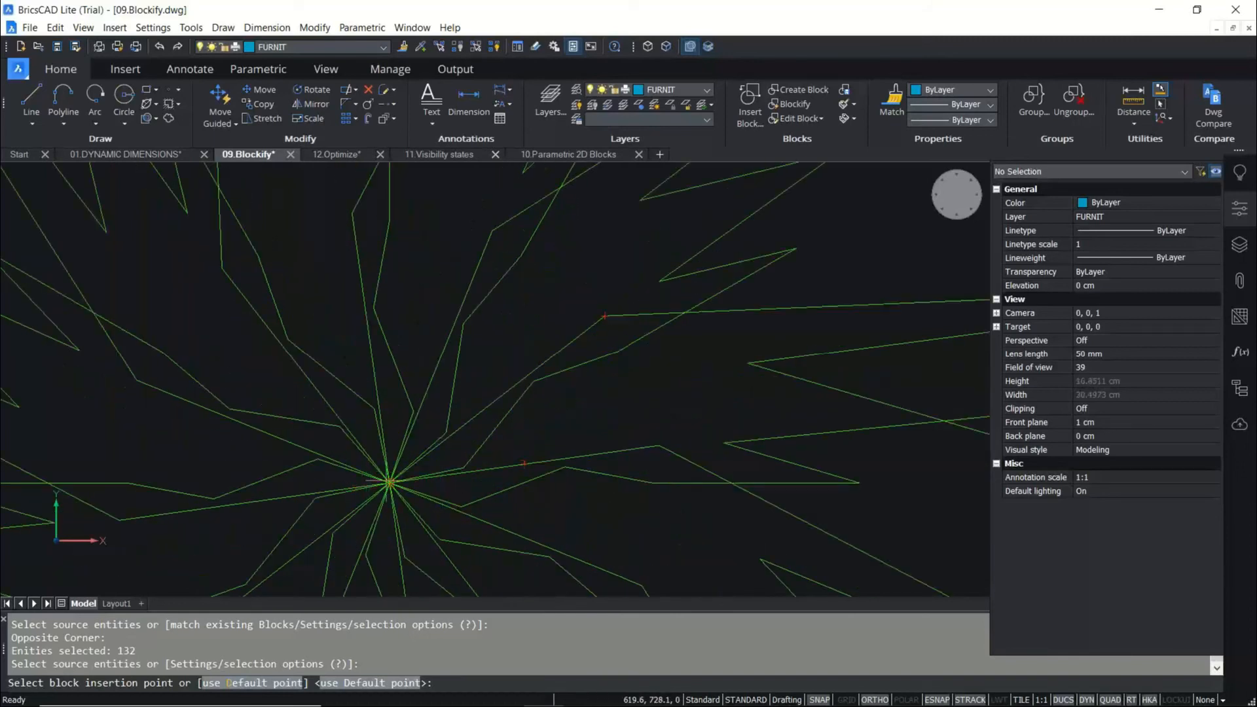
left_click(389, 483)
scroll(400, 409, "down", 5)
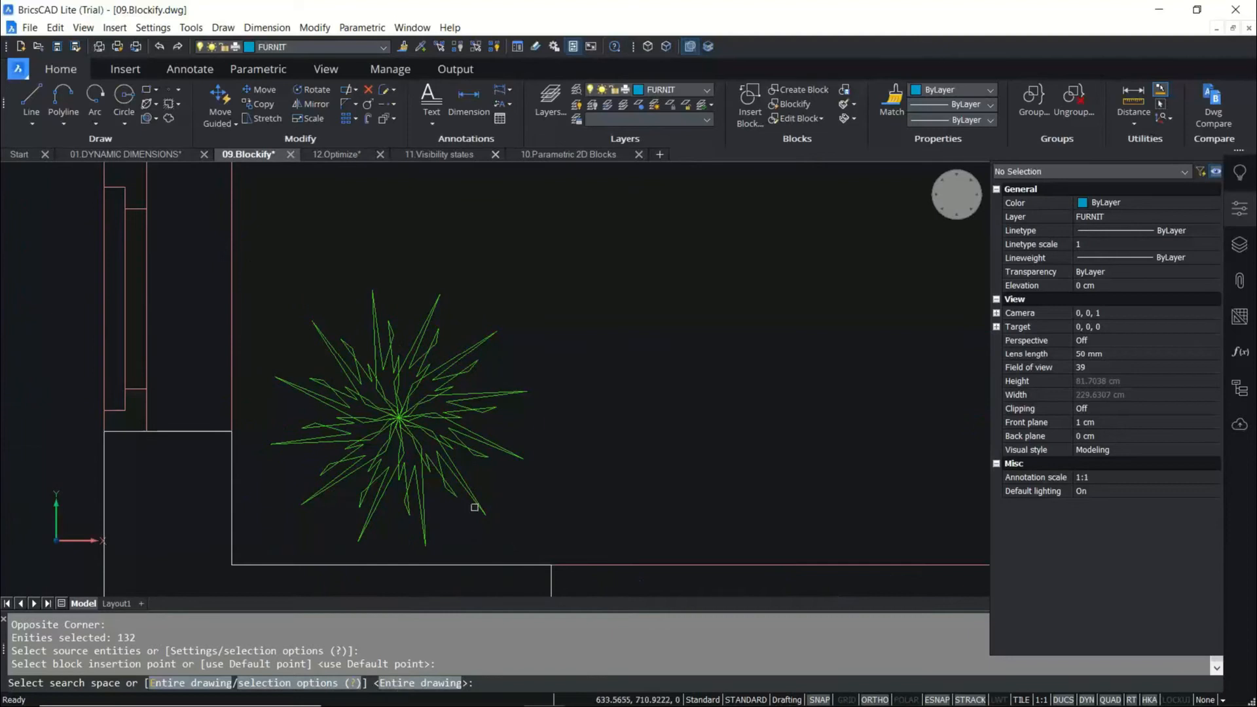
key("Return")
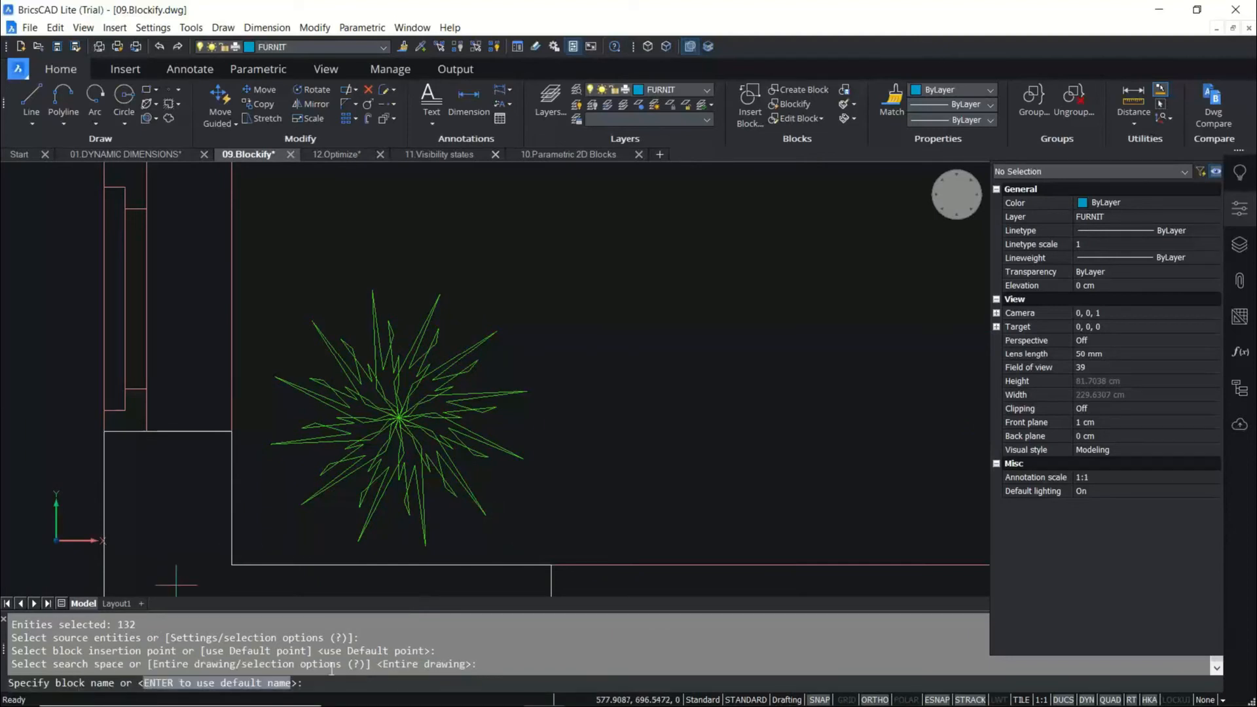
type("TREE")
key("Return")
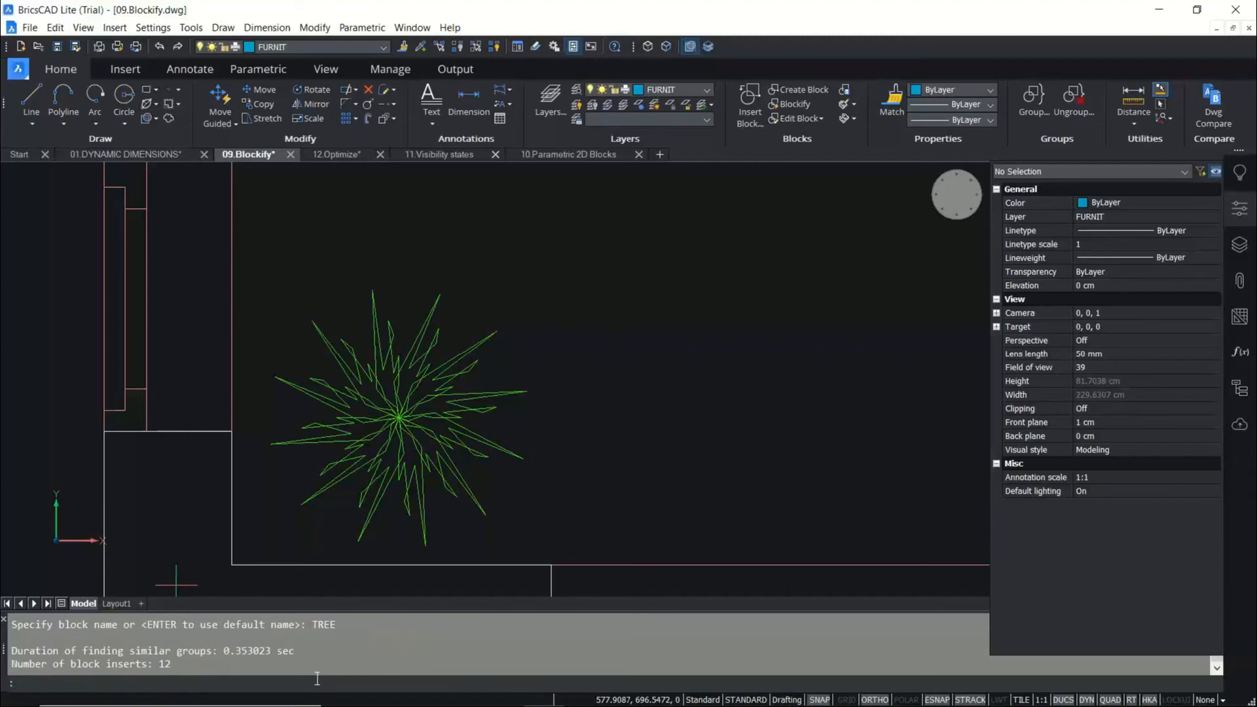
Isolate the TREE block in the lower-left corner of the room beside the living room.
scroll(161, 527, "down", 8)
scroll(161, 526, "up", 3)
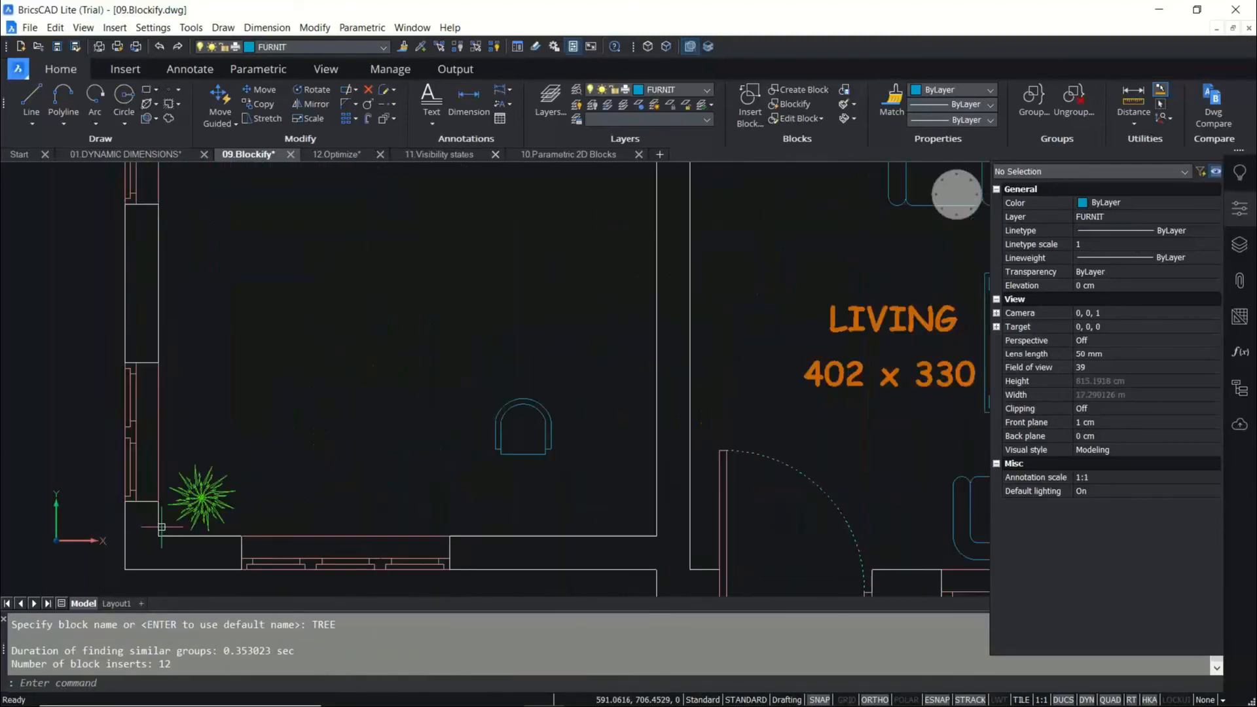
scroll(267, 542, "down", 3)
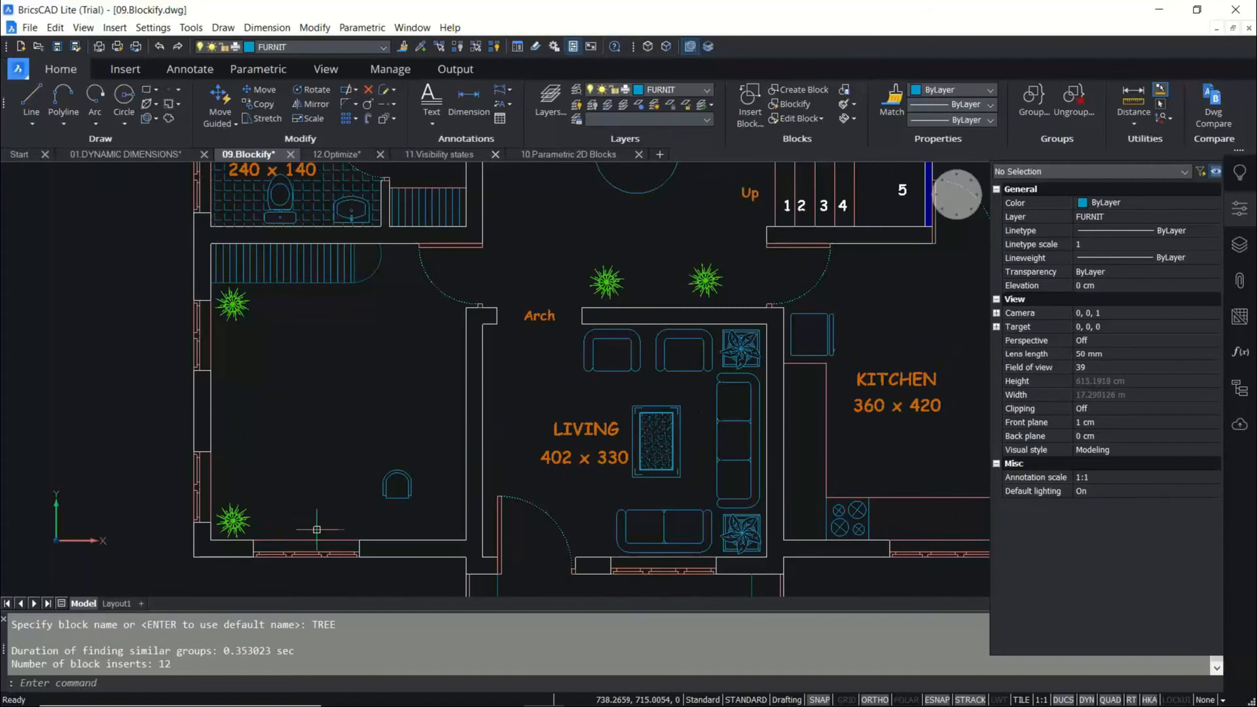
scroll(243, 524, "up", 1)
scroll(339, 507, "down", 2)
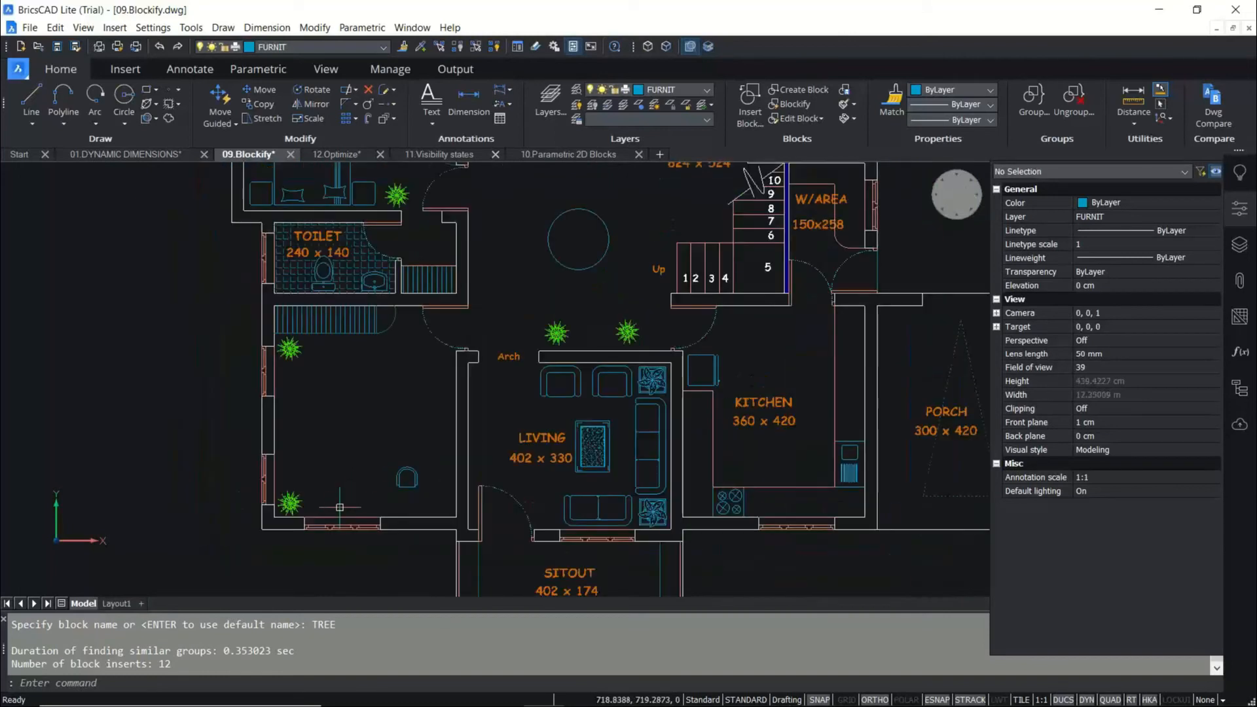
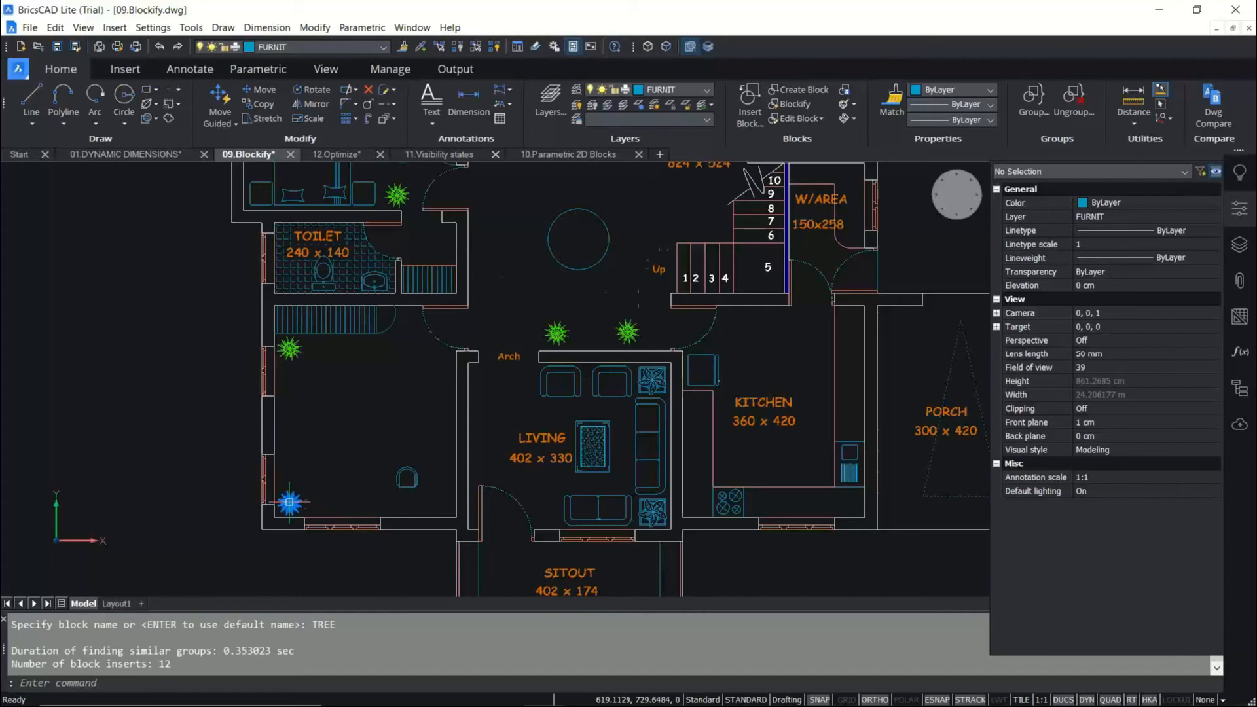
scroll(288, 508, "up", 3)
scroll(293, 520, "up", 4)
scroll(293, 520, "up", 2)
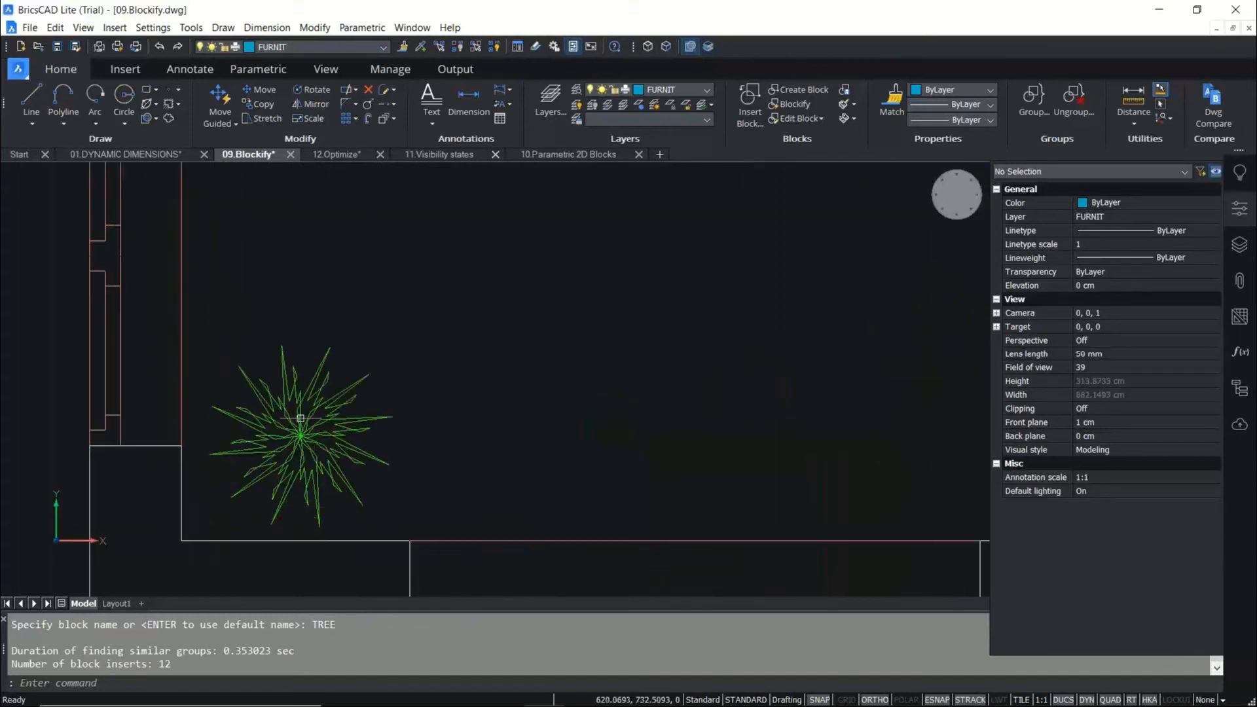
mouse_move(309, 442)
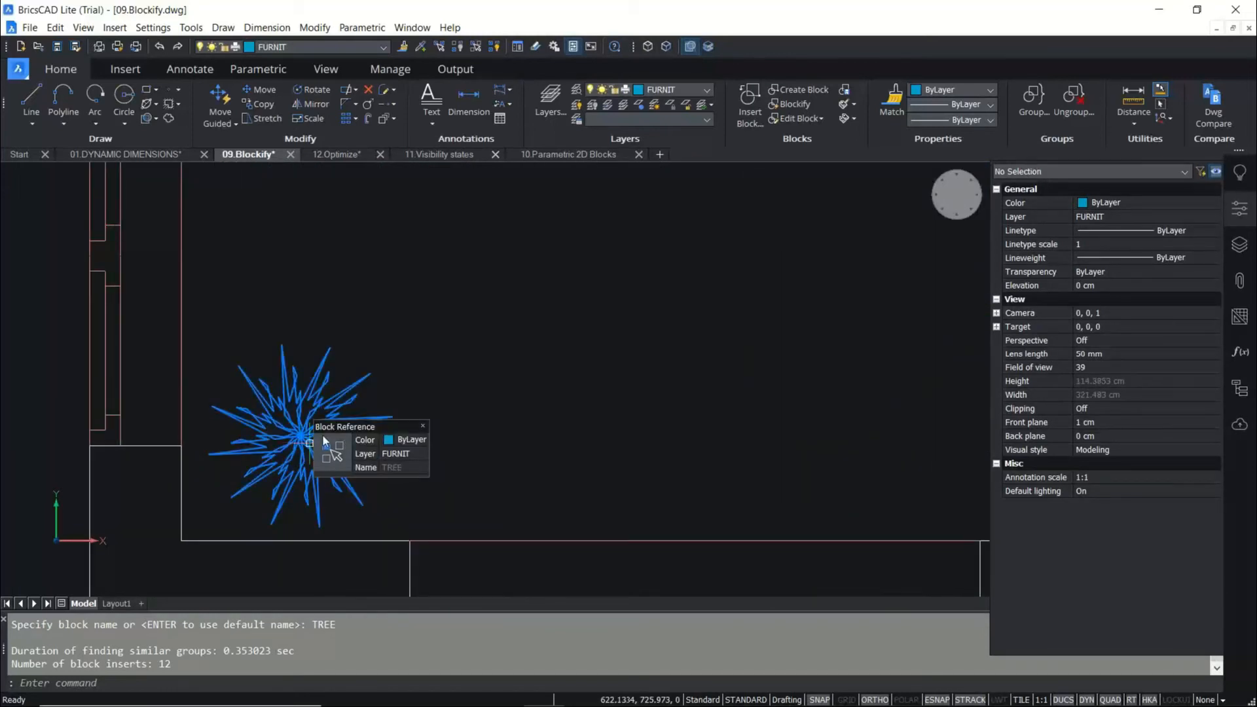
left_click(331, 451)
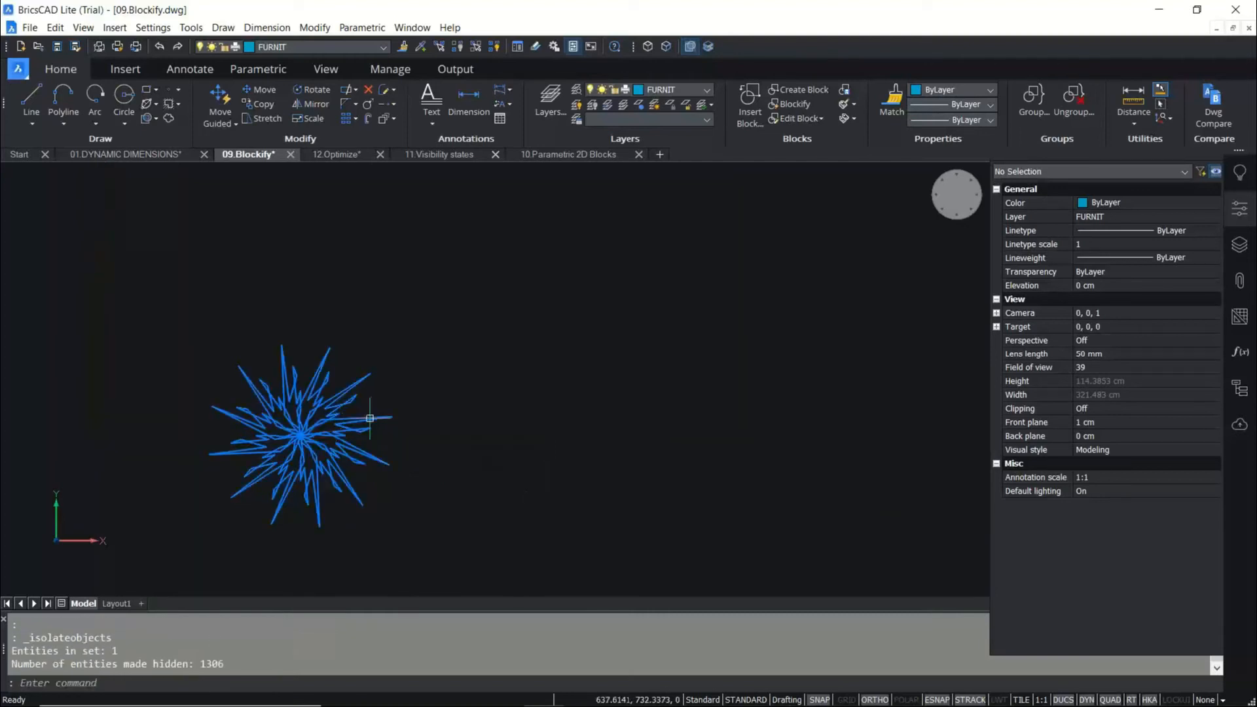
Undo the isolation of the single plant block to bring back the rest of the floor plan.
key("Escape")
type("u")
key("Return")
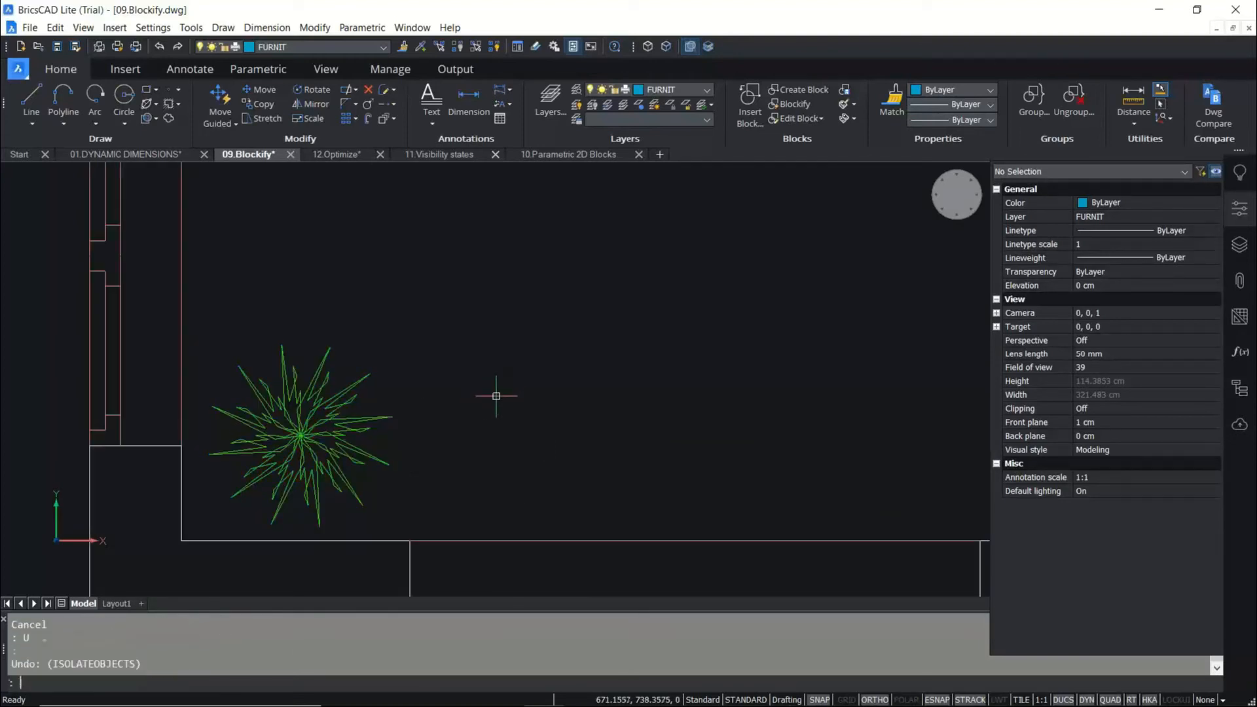
Select all block references similar to the TREE block and isolate them across the whole drawing.
mouse_move(369, 432)
mouse_move(385, 452)
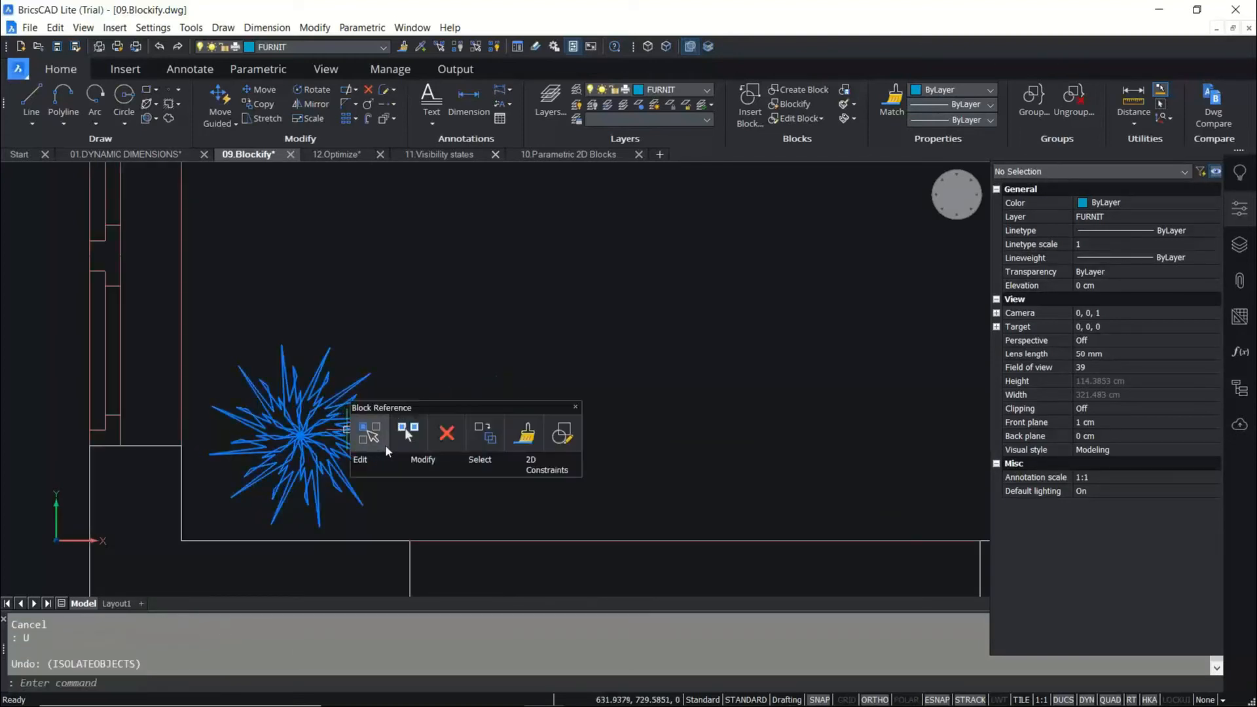
left_click(371, 496)
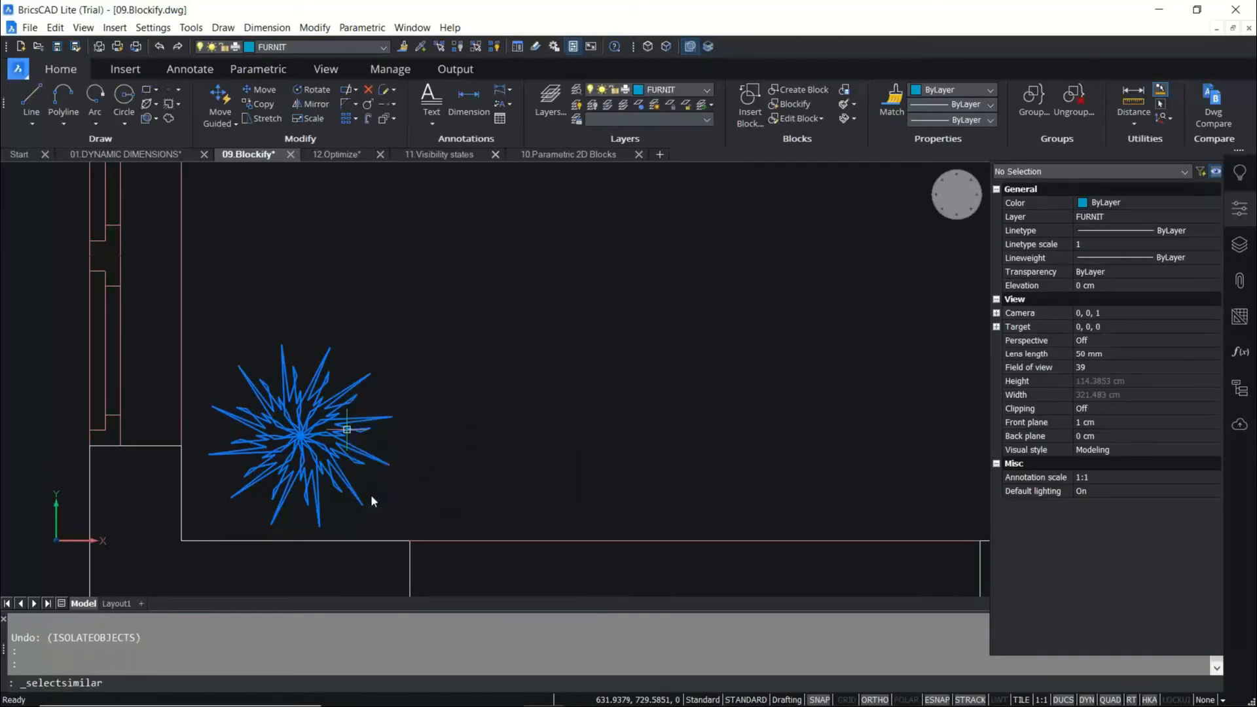
mouse_move(366, 436)
mouse_move(481, 466)
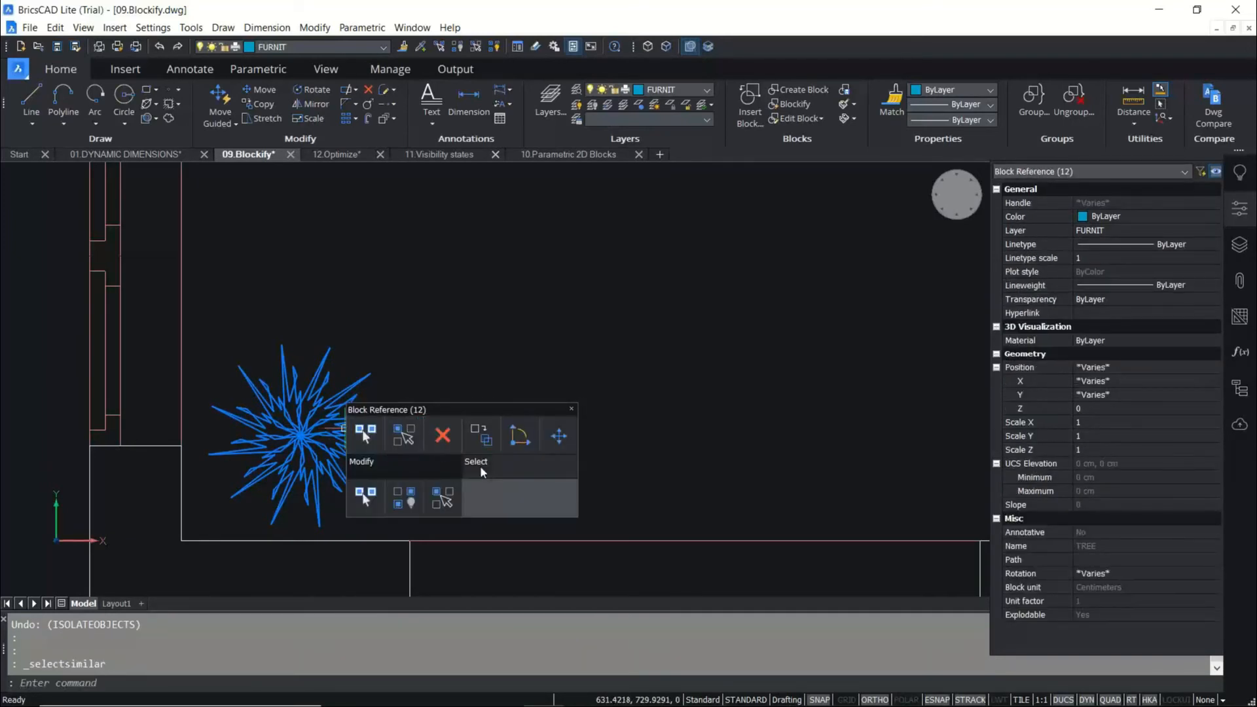
left_click(446, 499)
scroll(438, 501, "down", 5)
scroll(374, 473, "down", 3)
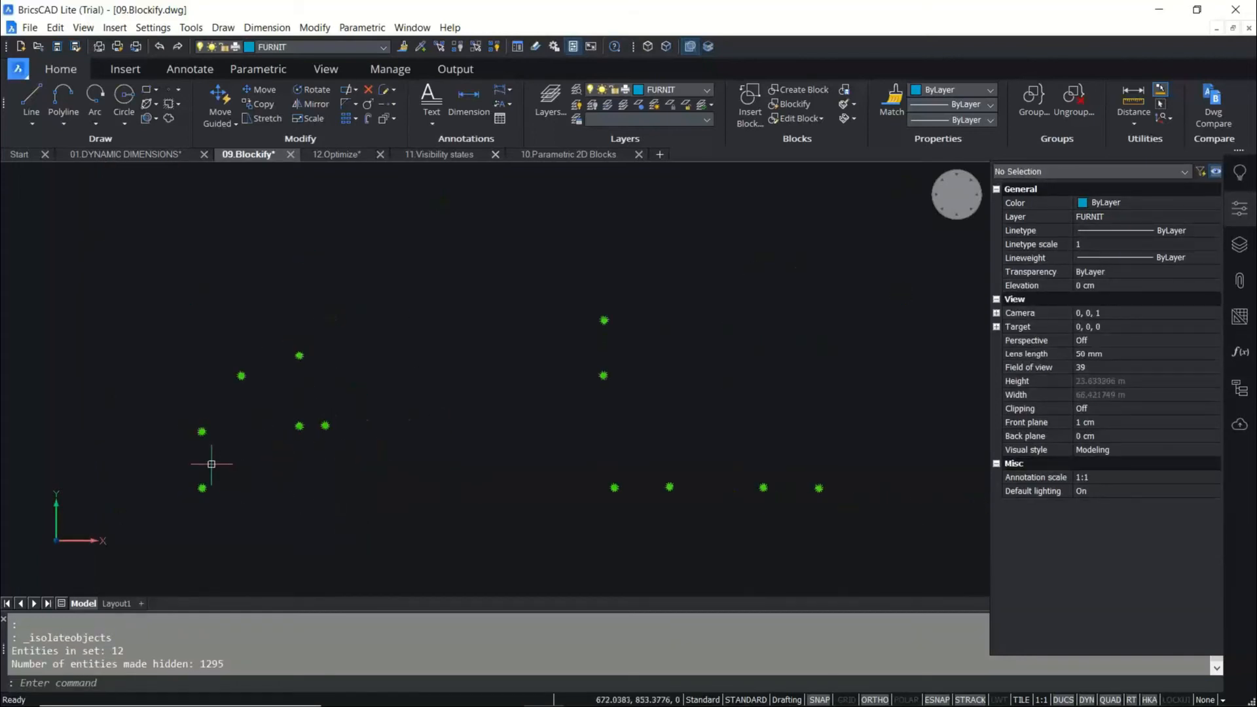
Check several of the isolated plants individually to see whether each is a block reference.
scroll(211, 463, "up", 2)
key("Escape")
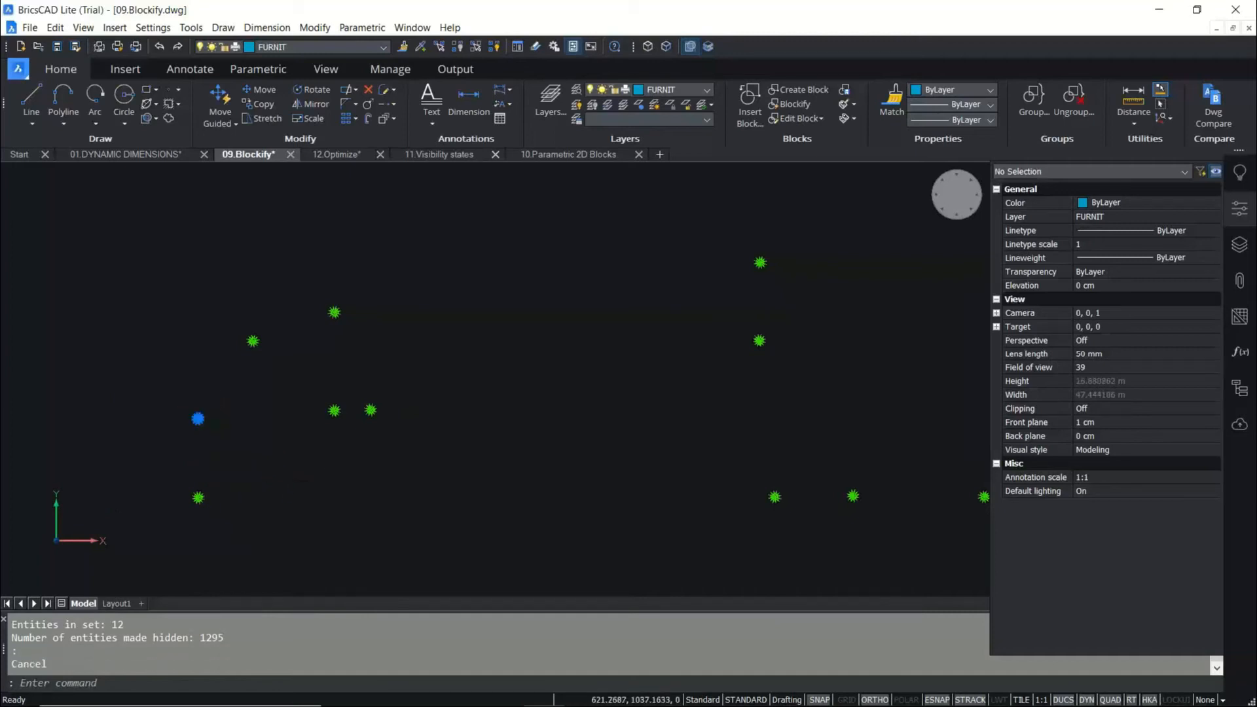
left_click(198, 419)
key("Escape")
left_click(346, 412)
key("Escape")
left_click(369, 409)
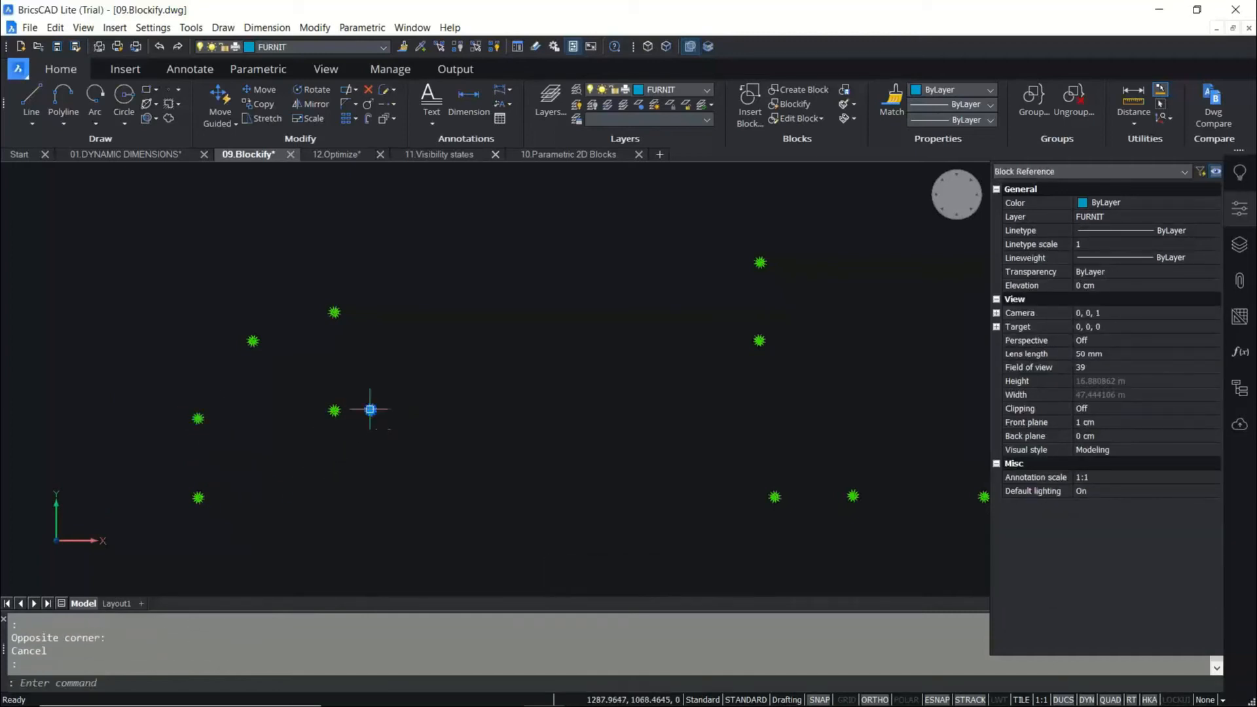
key("Escape")
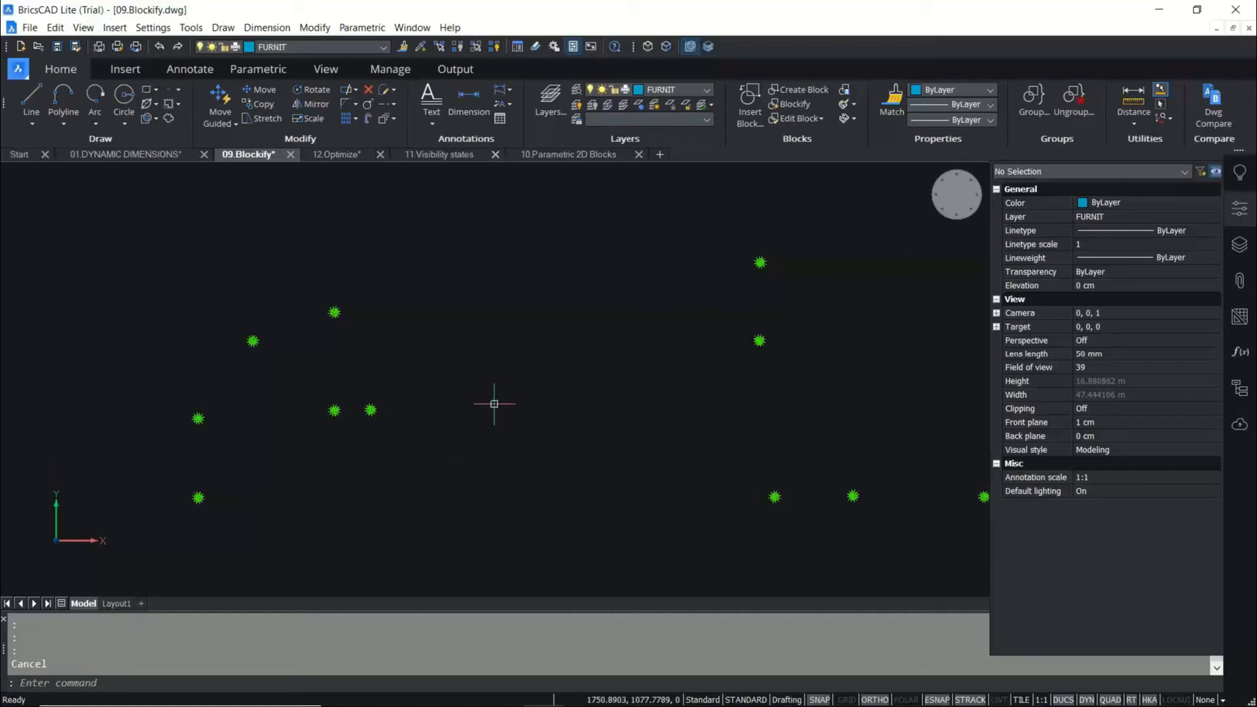
Switch to the 10.Parametric 2D Blocks drawing and examine the chair below the desk in the corner office under Meeting Room 12.1.
left_click(585, 154)
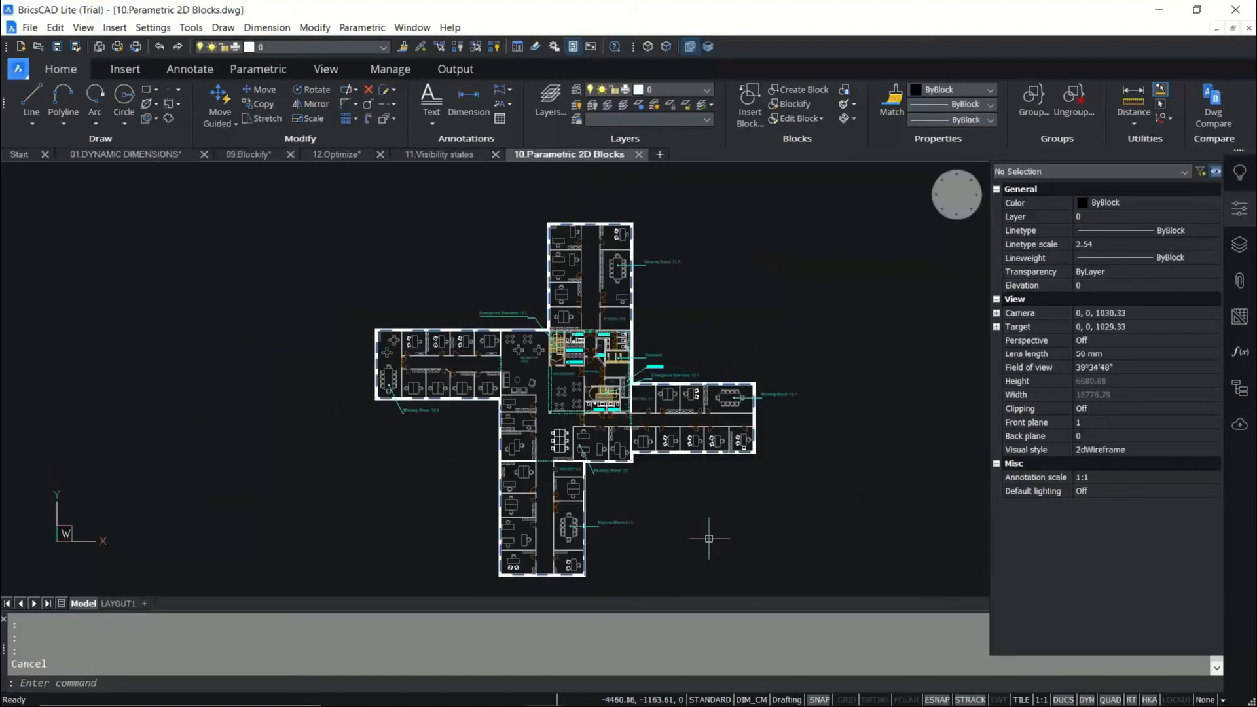
scroll(654, 488, "up", 3)
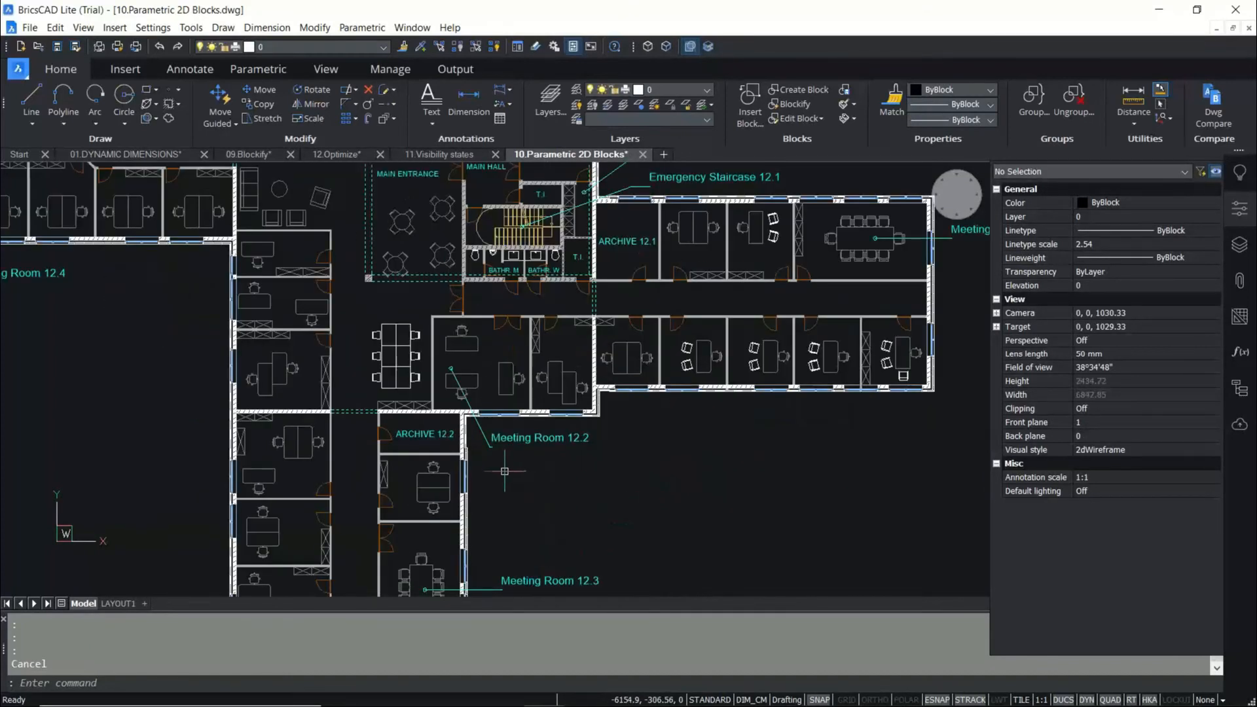
middle_click_drag(627, 316, 518, 358)
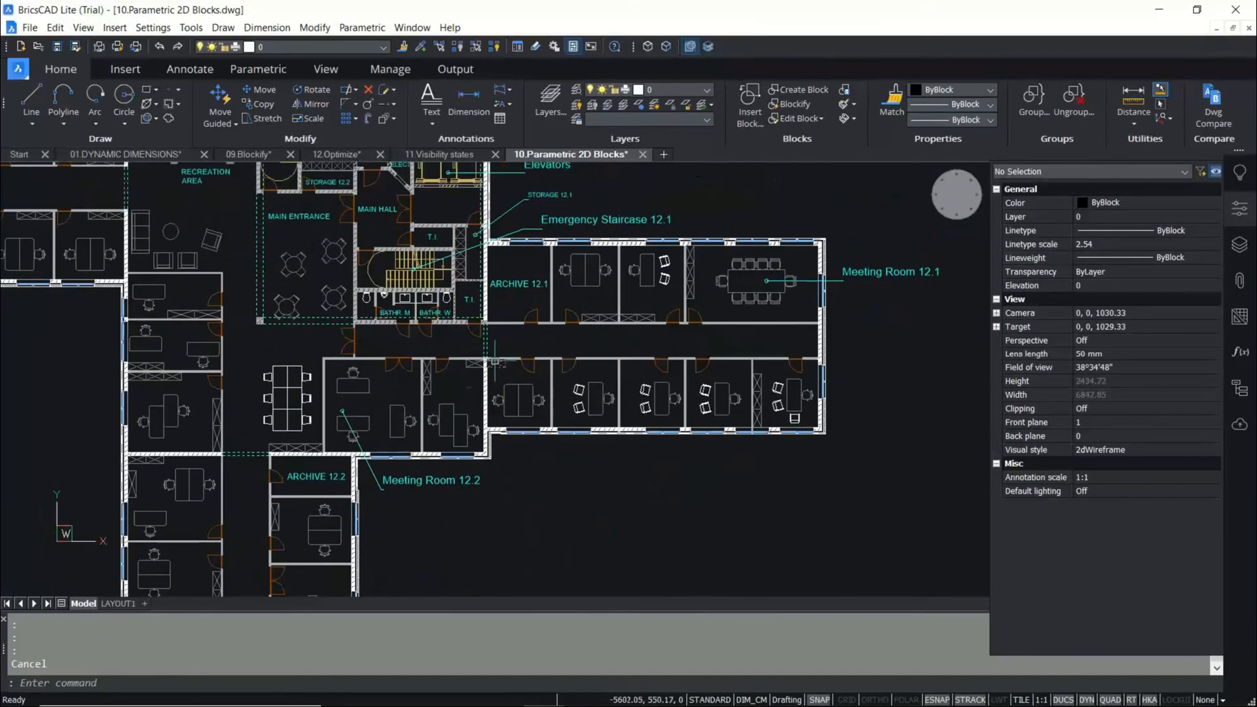
scroll(845, 406, "up", 2)
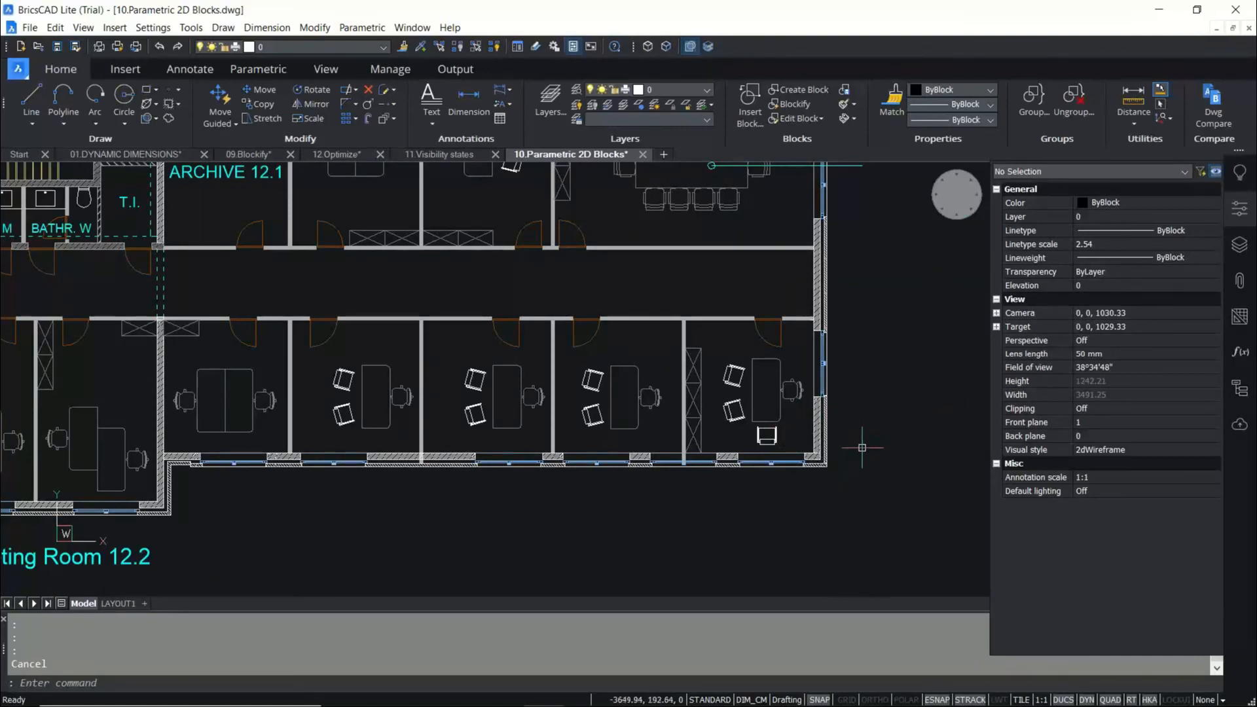
scroll(772, 459, "up", 3)
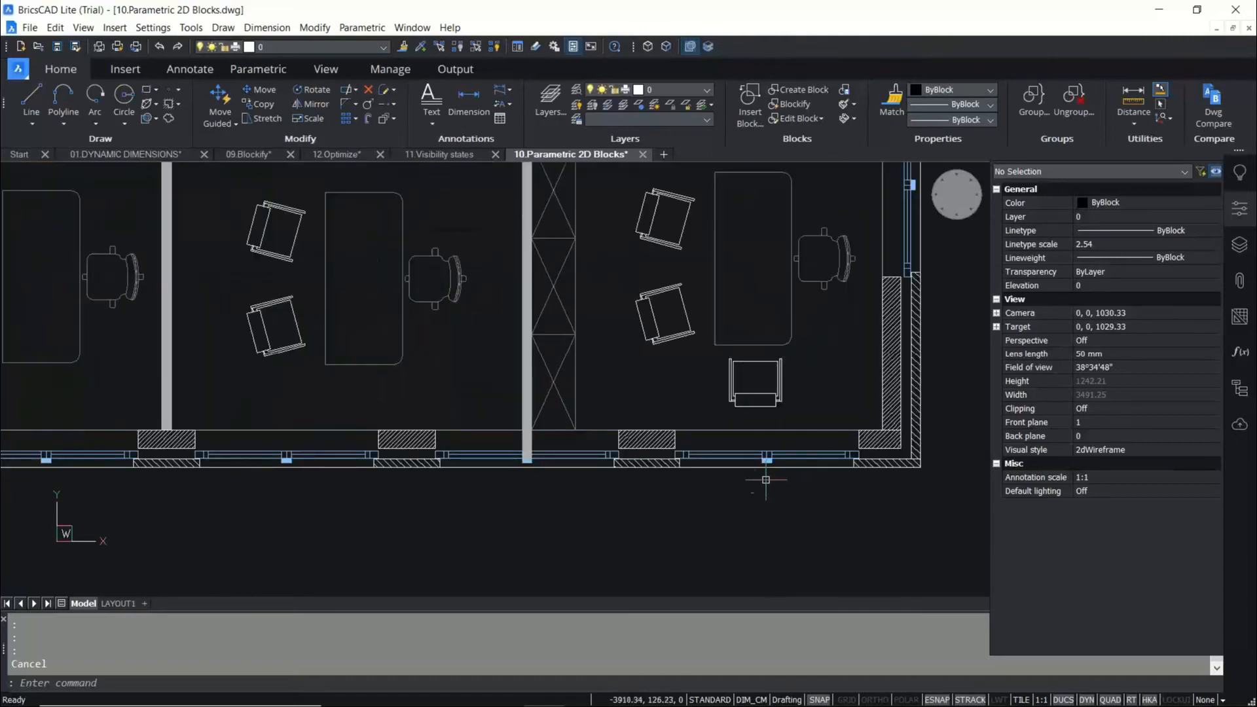
middle_click_drag(803, 364, 737, 422)
scroll(737, 422, "up", 1)
scroll(710, 477, "down", 2)
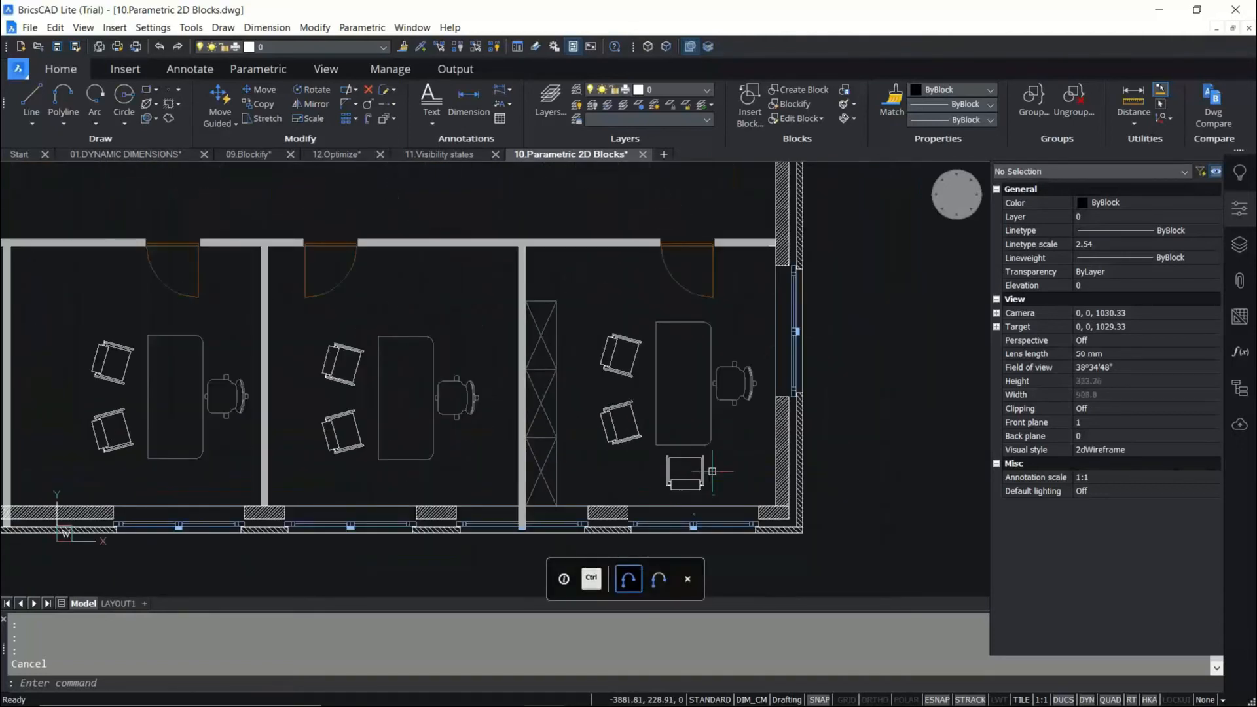
scroll(707, 478, "up", 3)
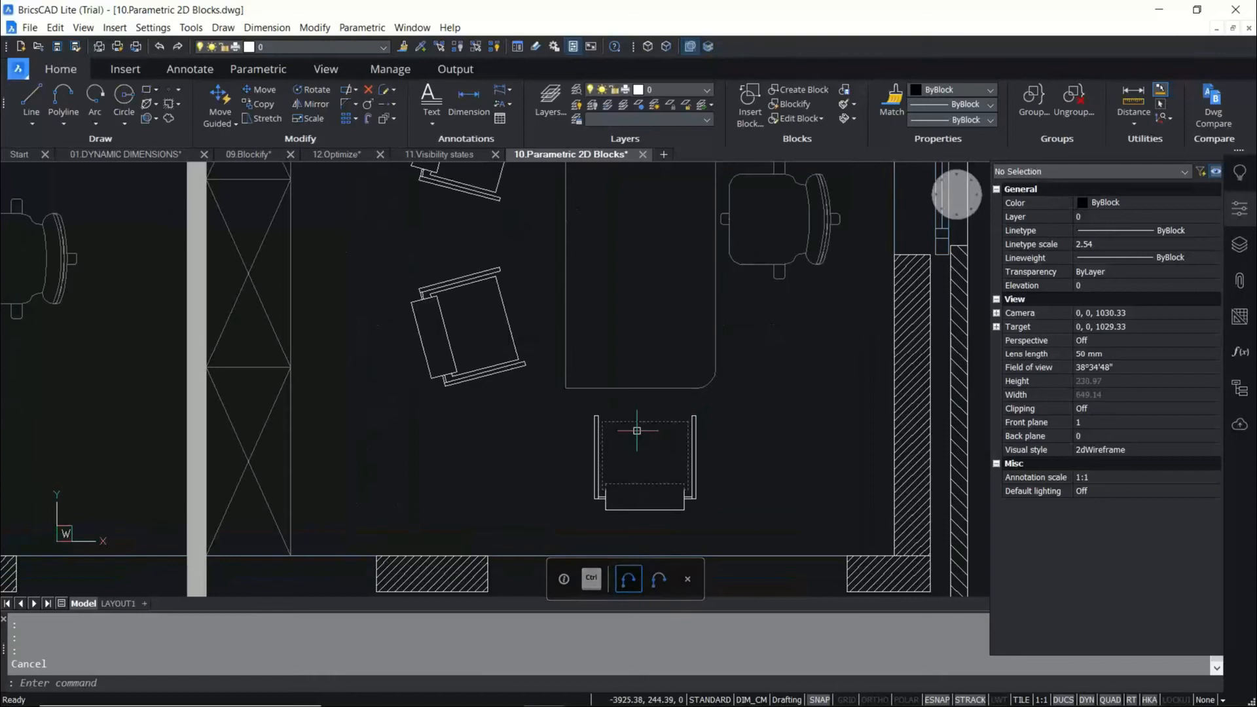
key("Escape")
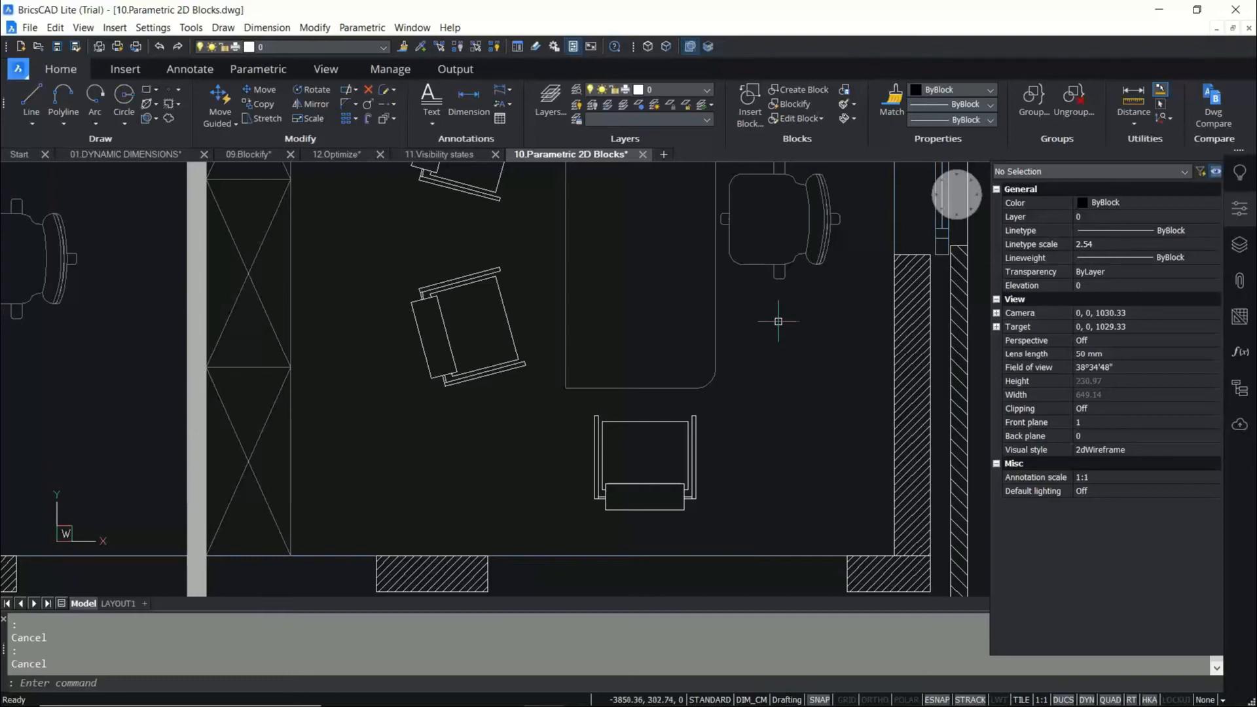
Run Blockify with all the linework of the chair below the corner office desk as source entities.
left_click(794, 104)
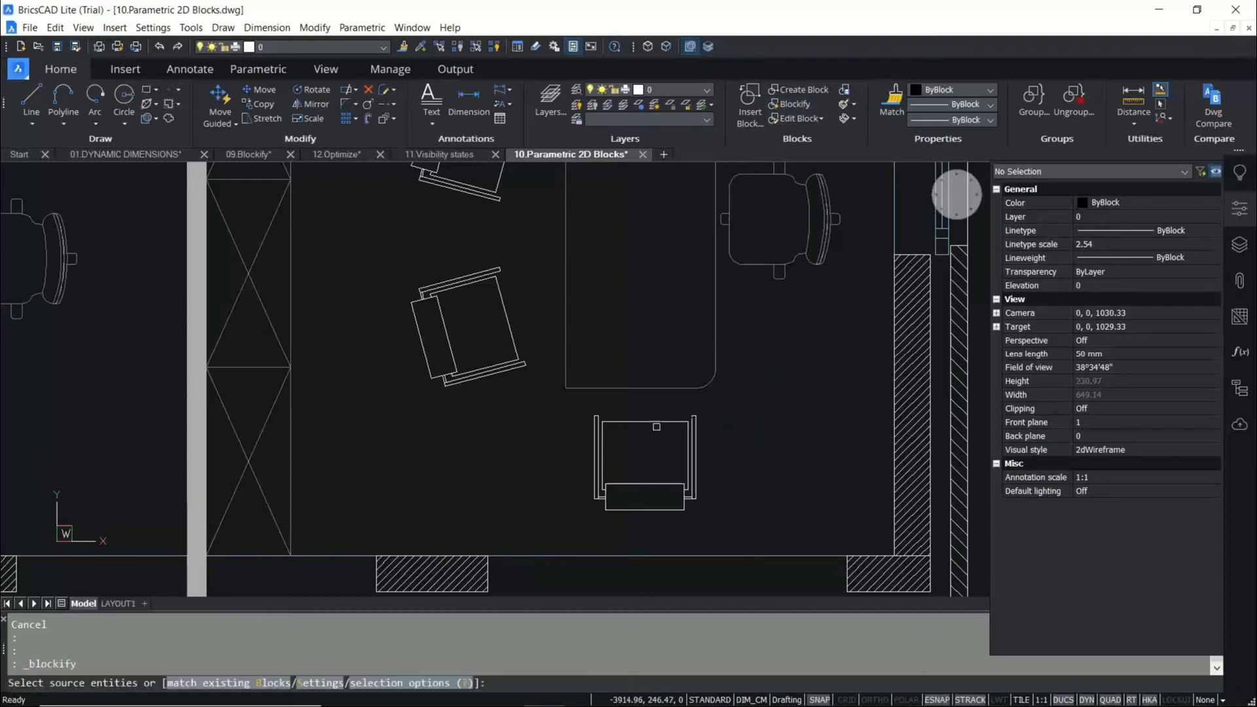
left_click(561, 406)
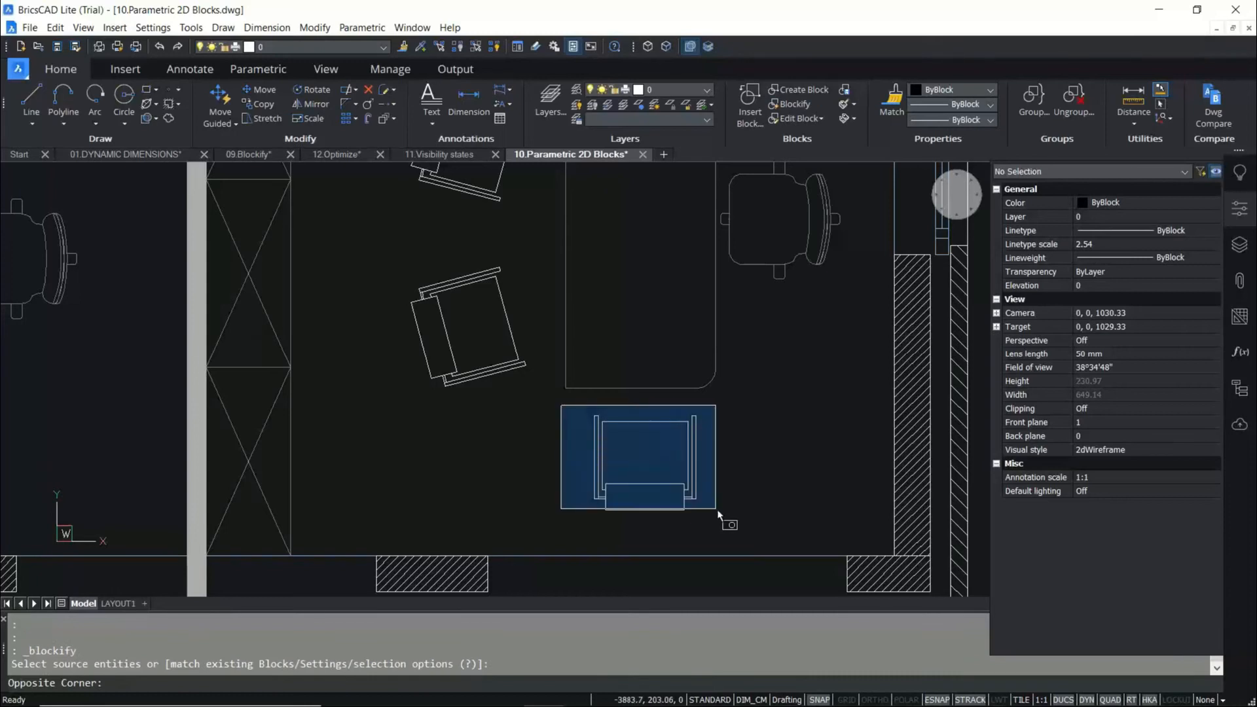
left_click(728, 537)
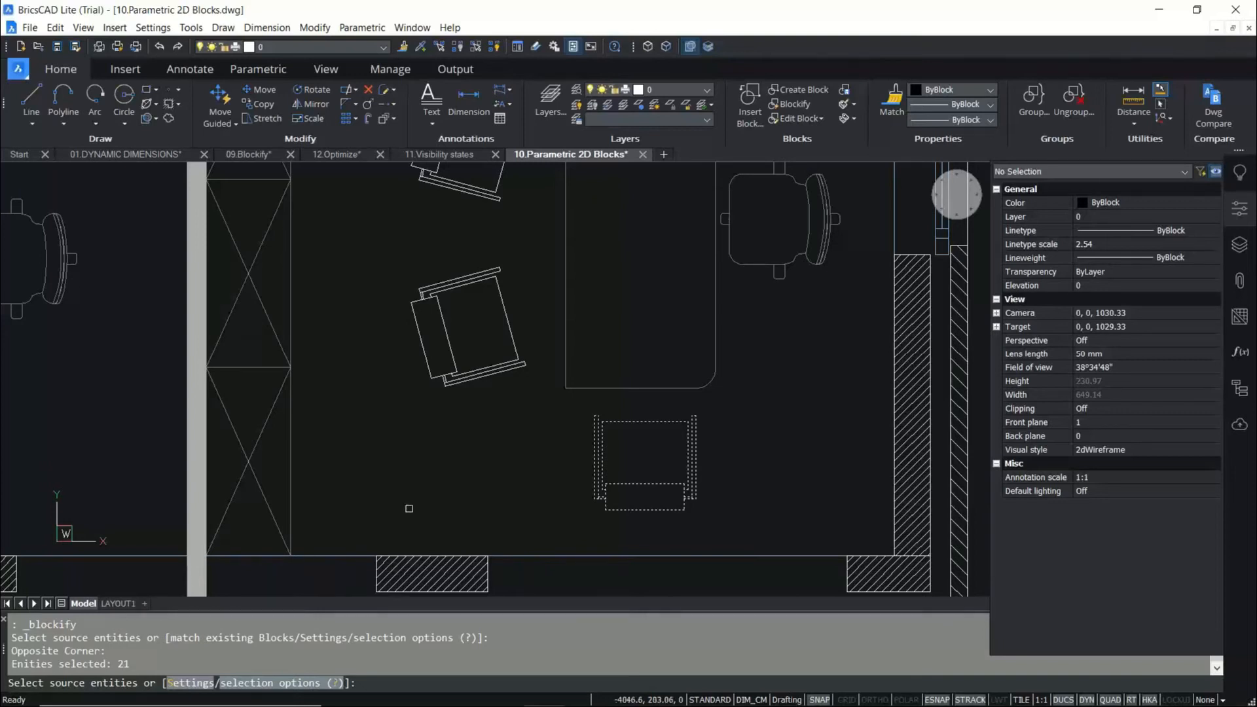
key("Return")
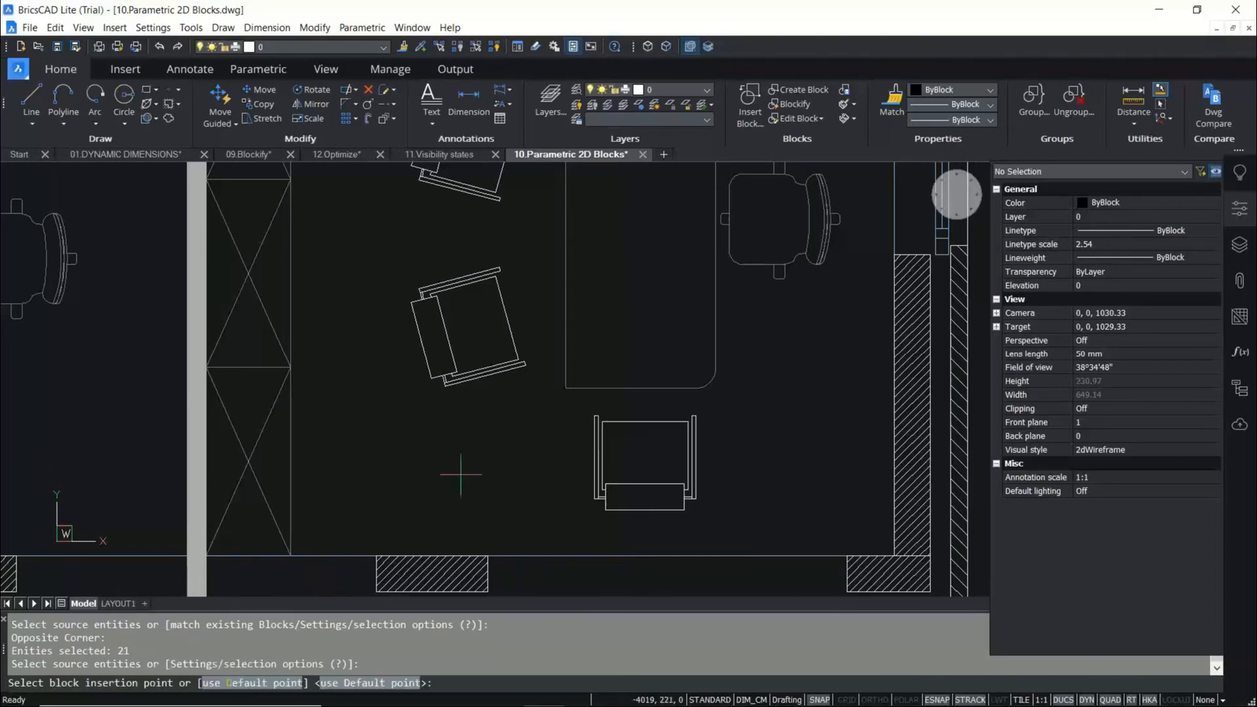
Set the block insertion point at the lower-left corner of the chair's back, search the entire drawing, and name the block OFFICE.
scroll(603, 499, "up", 3)
key("Return")
scroll(478, 504, "down", 3)
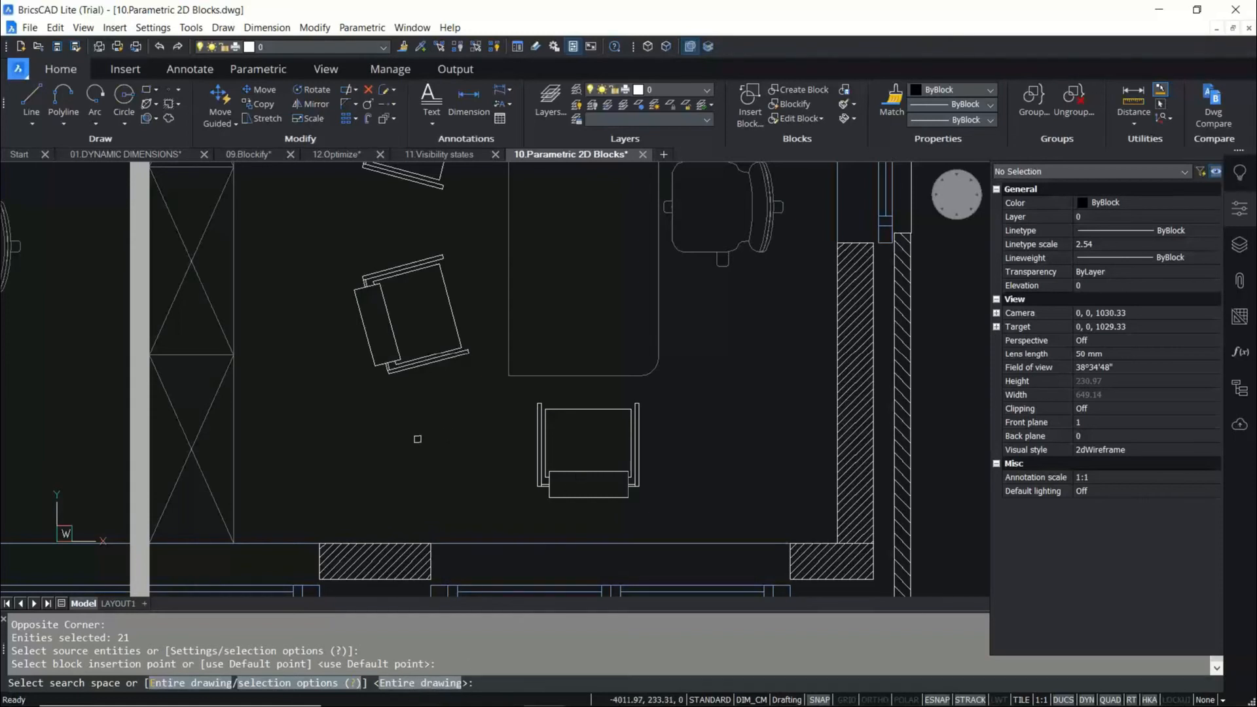
key("Return")
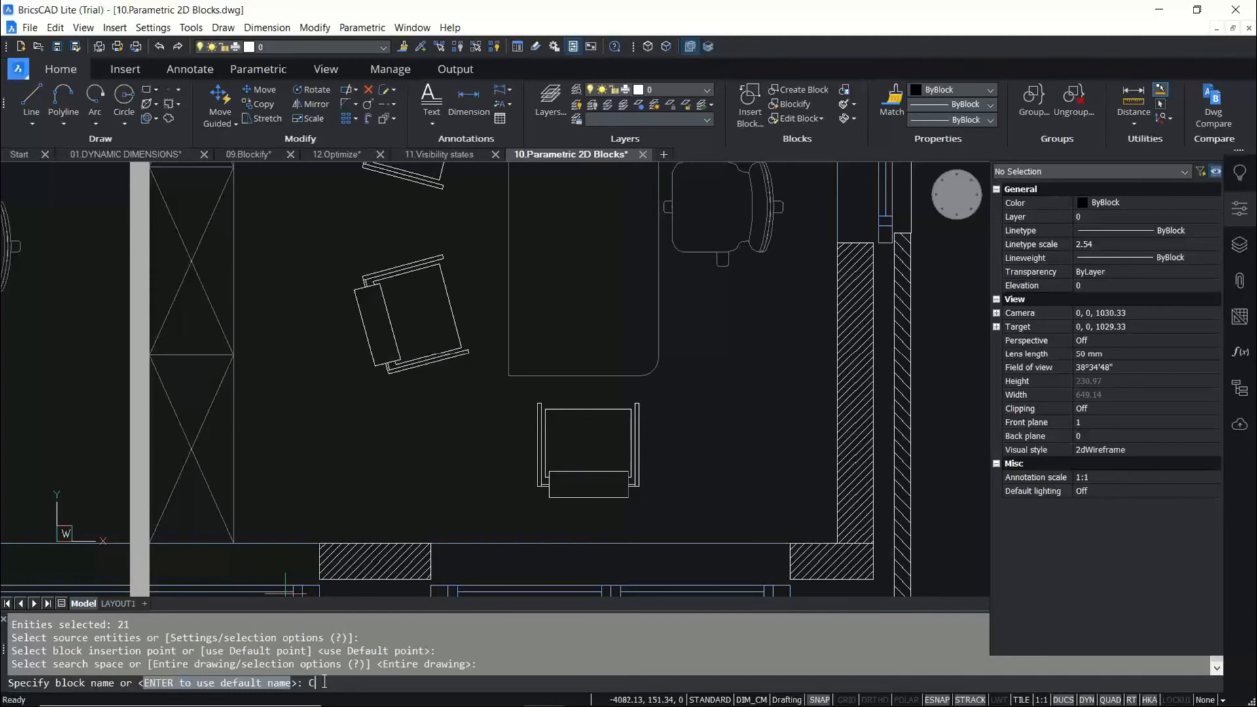
type("OFFICE")
key("Return")
type("CHAI")
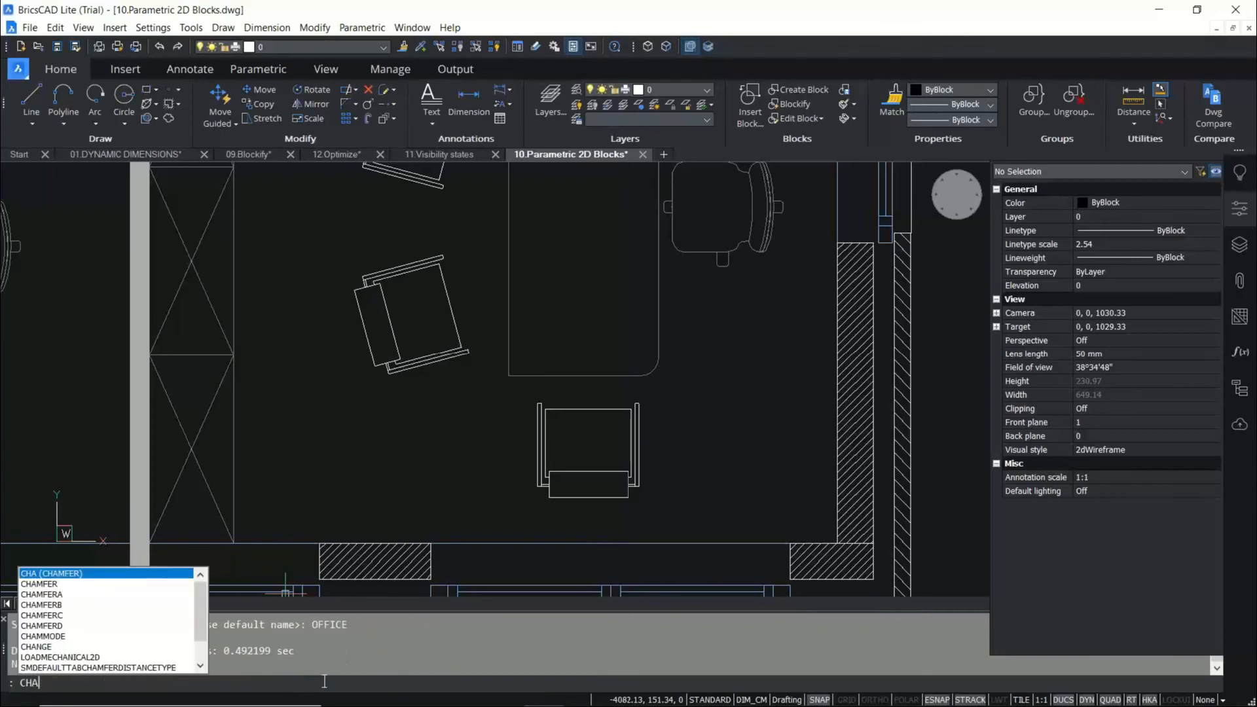
key("BackSpace")
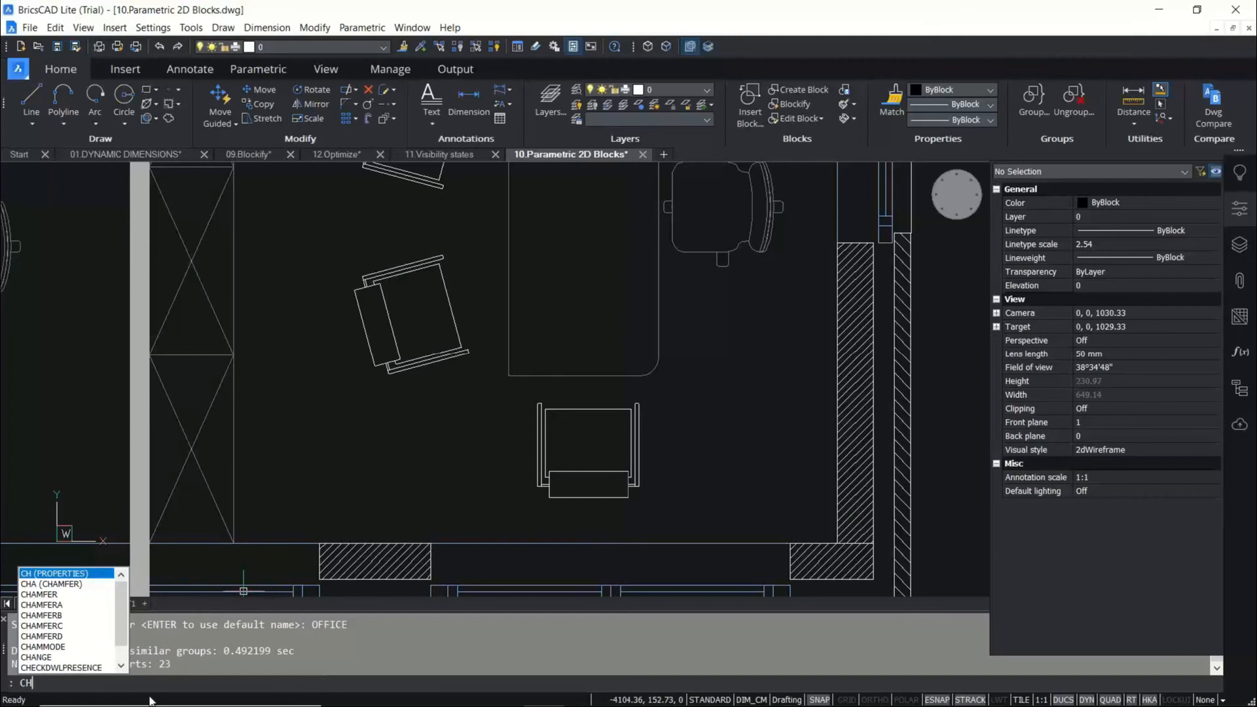
key("Escape")
Check the upright and tilted chairs in the corner office as references of the OFFICE block.
left_click(630, 490)
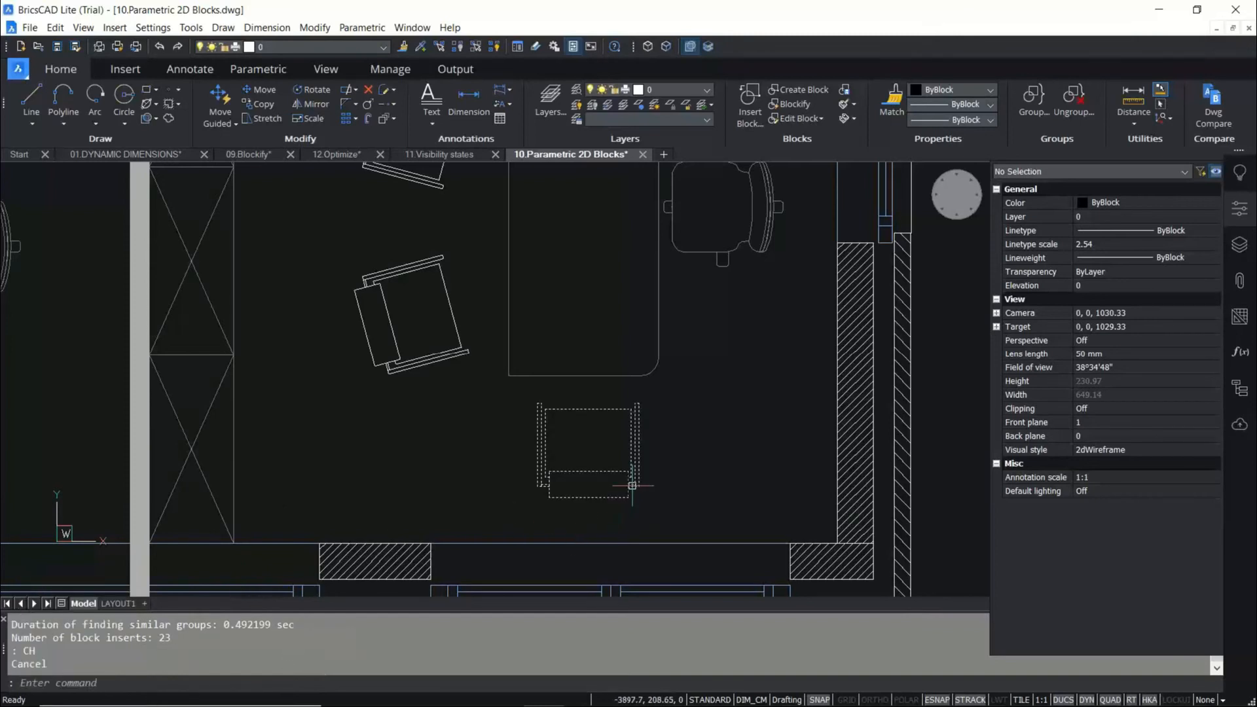
key("Escape")
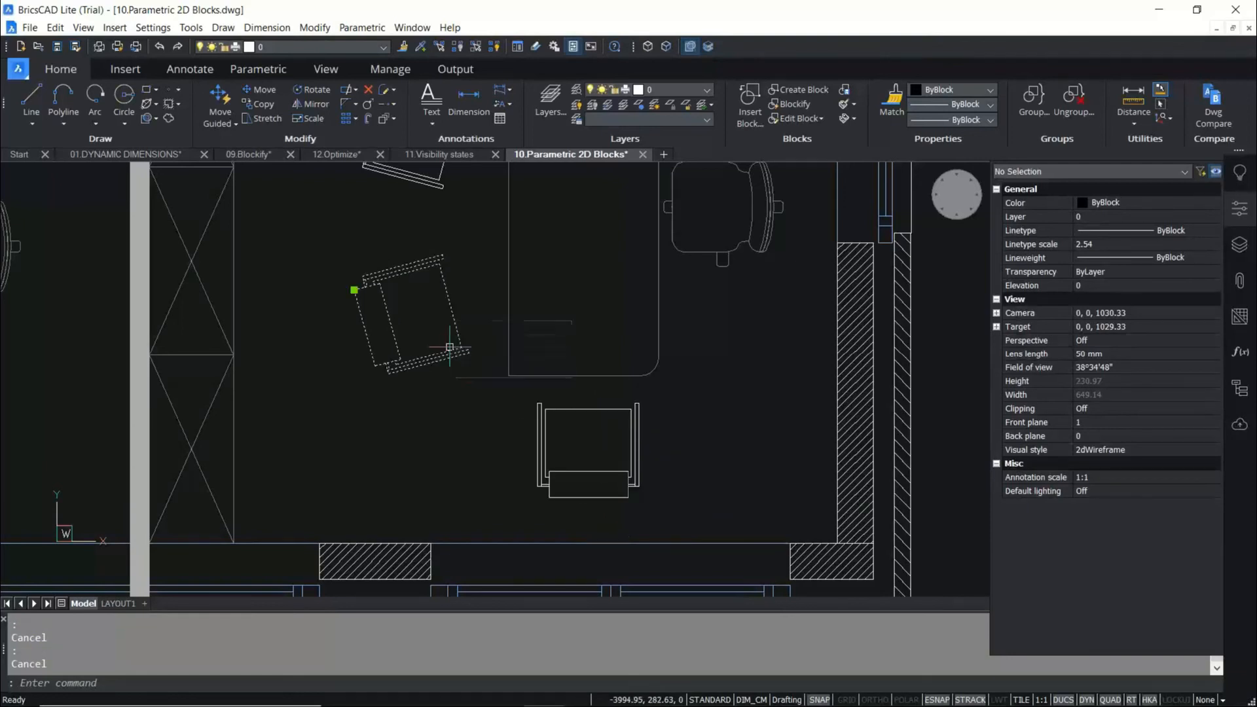
scroll(444, 453, "down", 3)
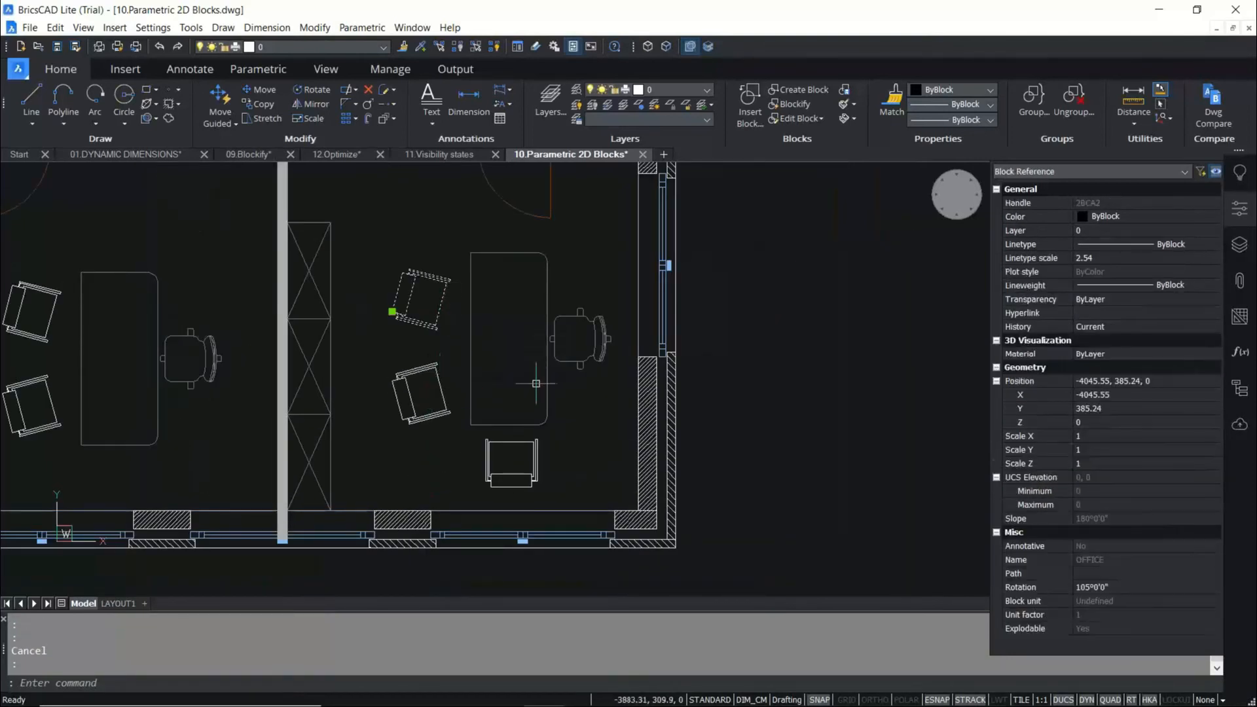
scroll(527, 533, "down", 5)
scroll(533, 520, "up", 5)
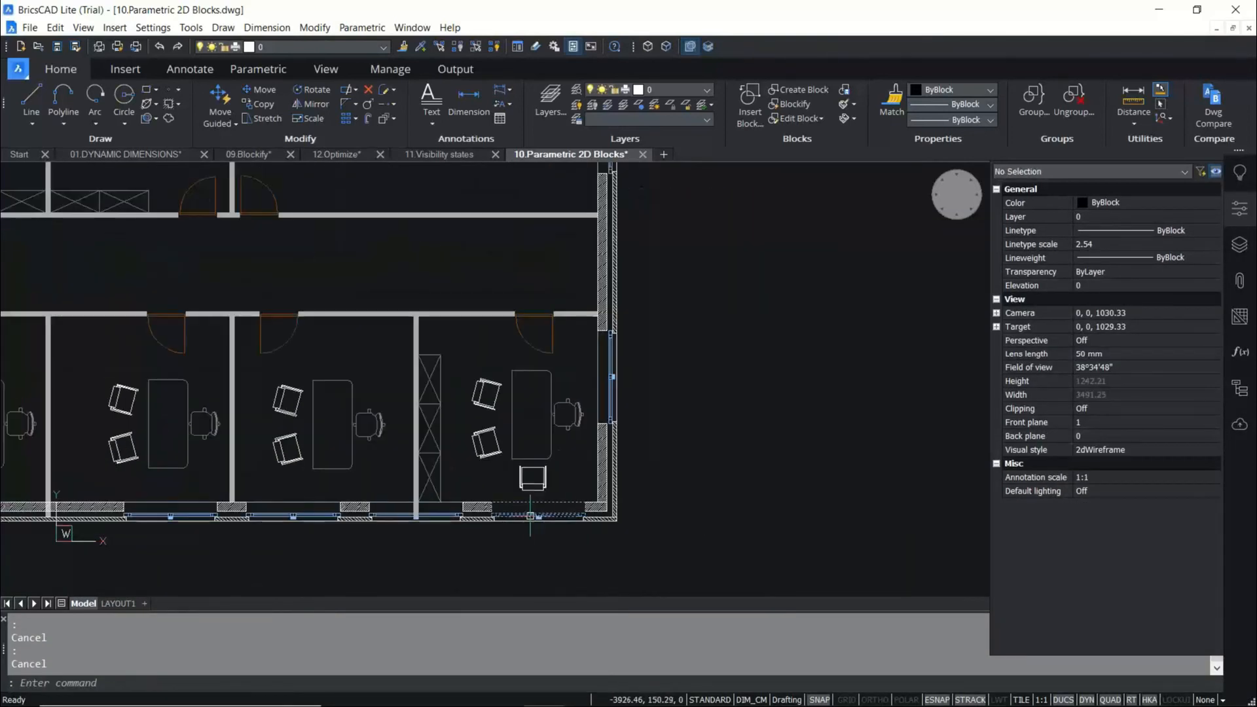
Open the definition of the OFFICE chair block for editing from the chair below the corner office desk.
scroll(576, 458, "up", 3)
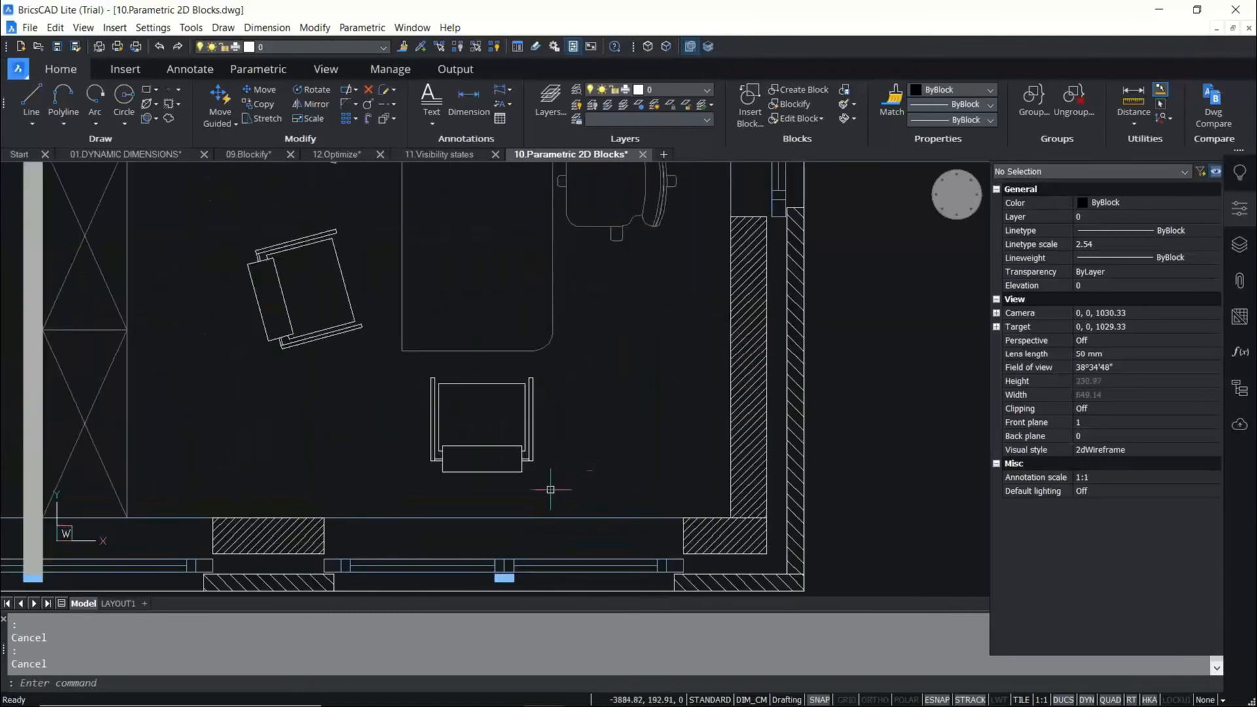
scroll(572, 426, "up", 4)
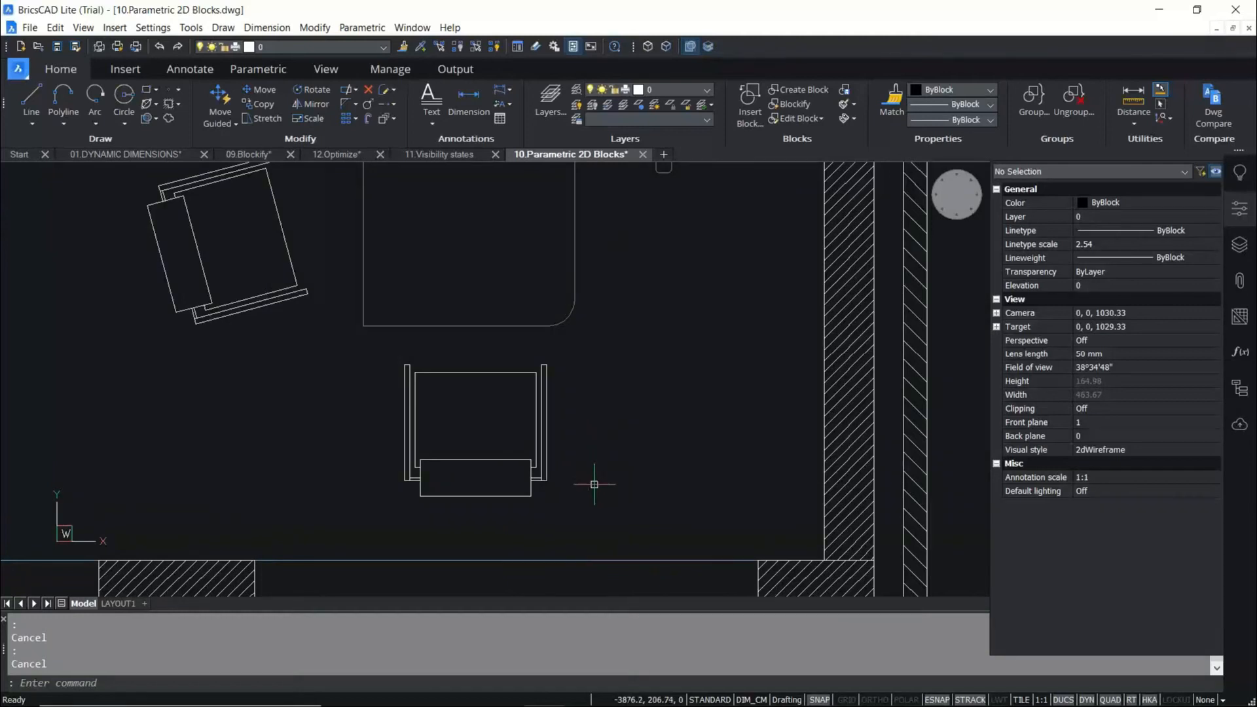
mouse_move(543, 478)
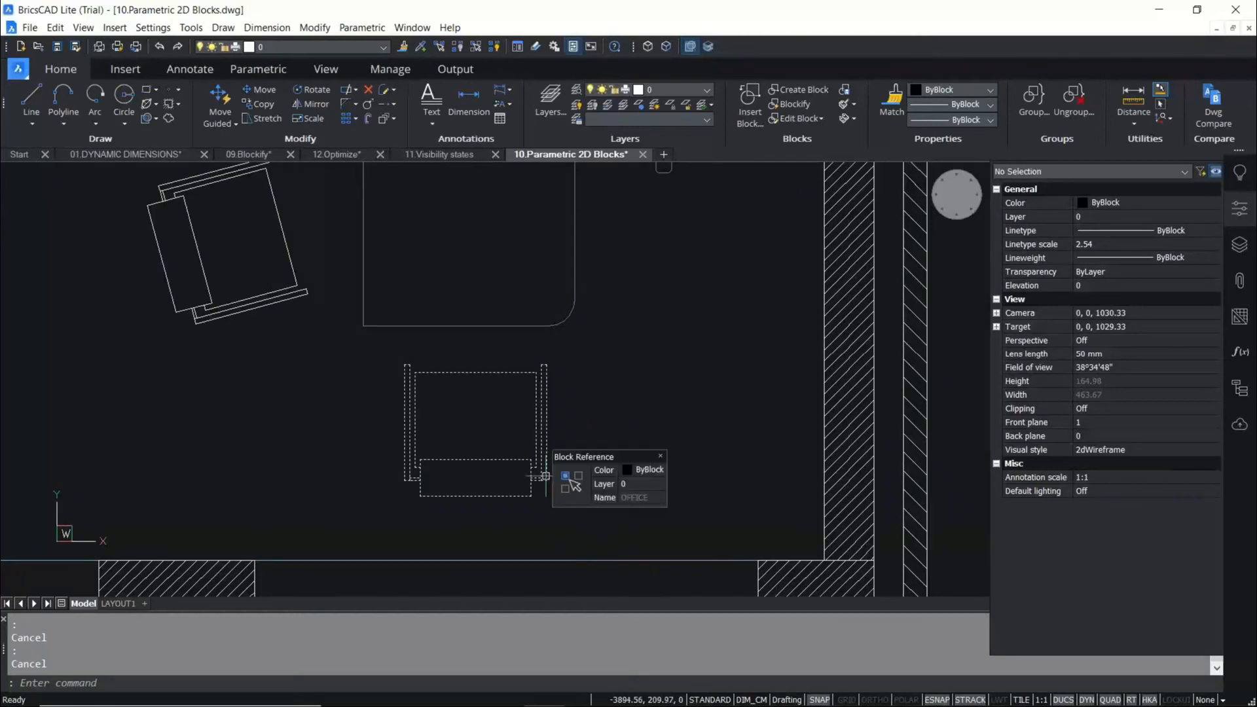
double_click(543, 479)
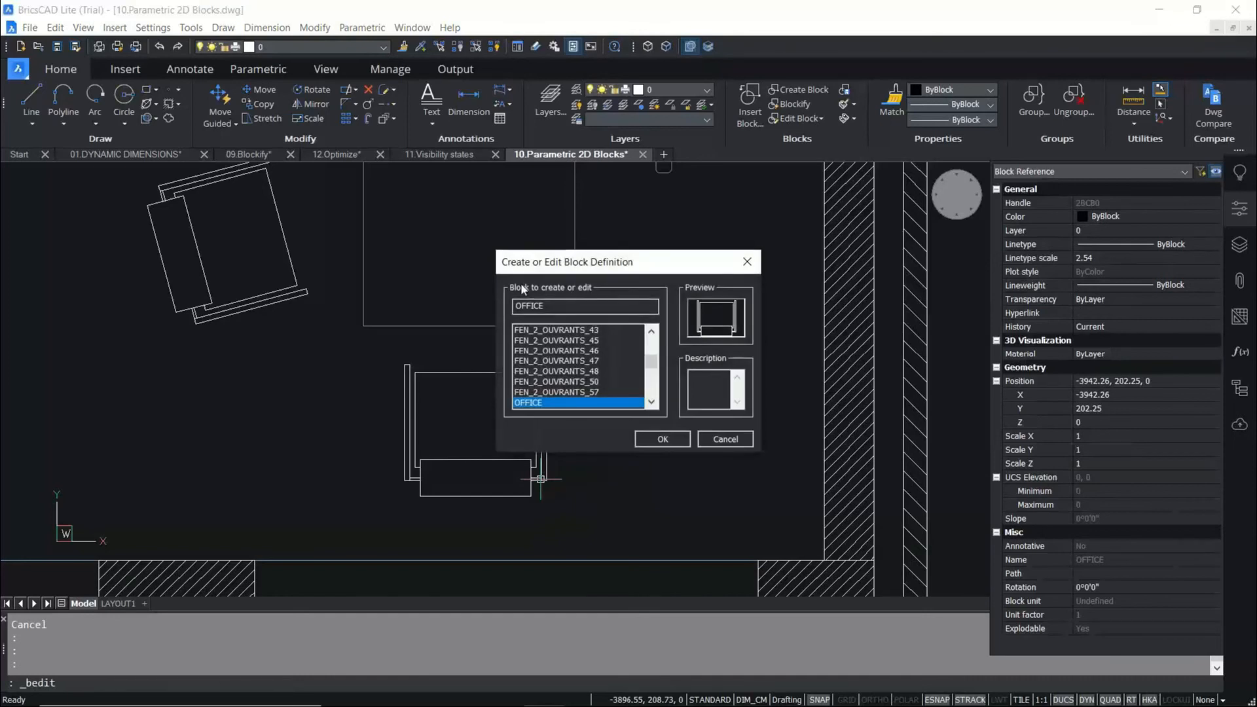
left_click(662, 440)
scroll(534, 434, "down", 4)
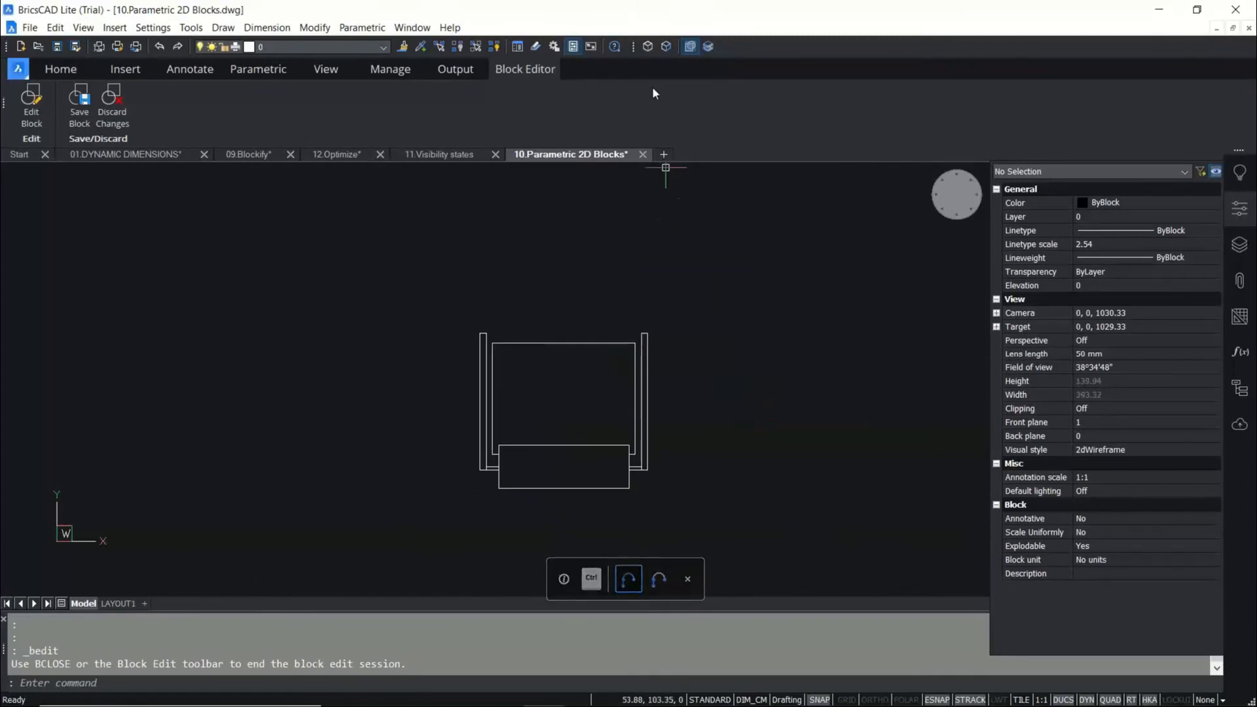
Set SELECTIONMODES to 0 and examine the chair's linework where the left armrest meets the back.
left_click(689, 46)
key("Escape")
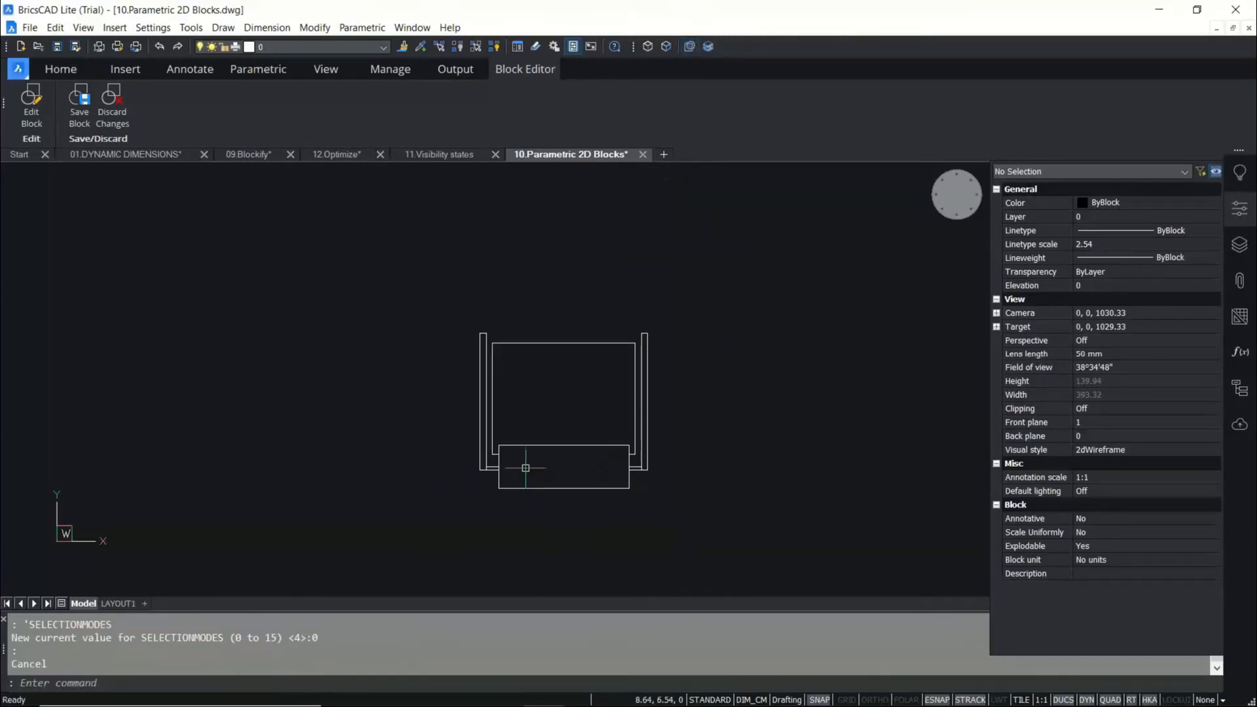
scroll(517, 462, "up", 3)
scroll(395, 451, "up", 2)
scroll(412, 387, "down", 2)
scroll(394, 425, "up", 3)
scroll(394, 425, "up", 3)
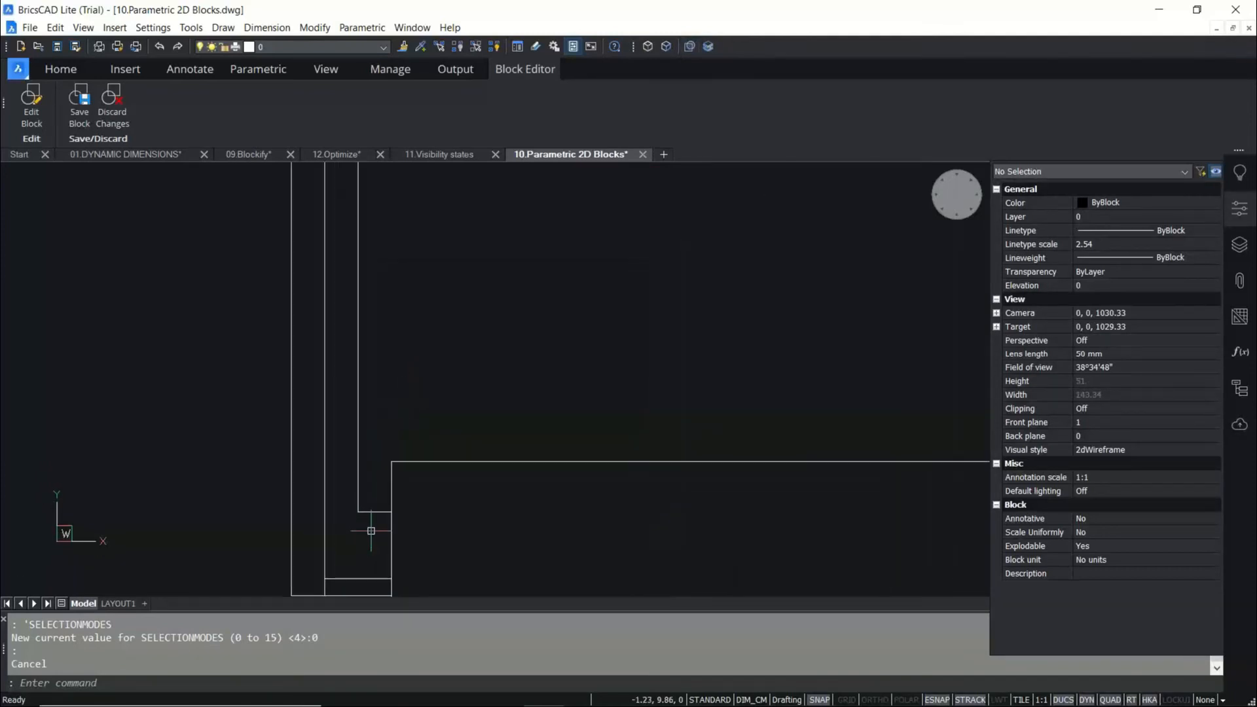
Autoconstrain the five polylines forming the chair's seat outline, from the left armrest junction around to the right one.
left_click(375, 511)
left_click(357, 440)
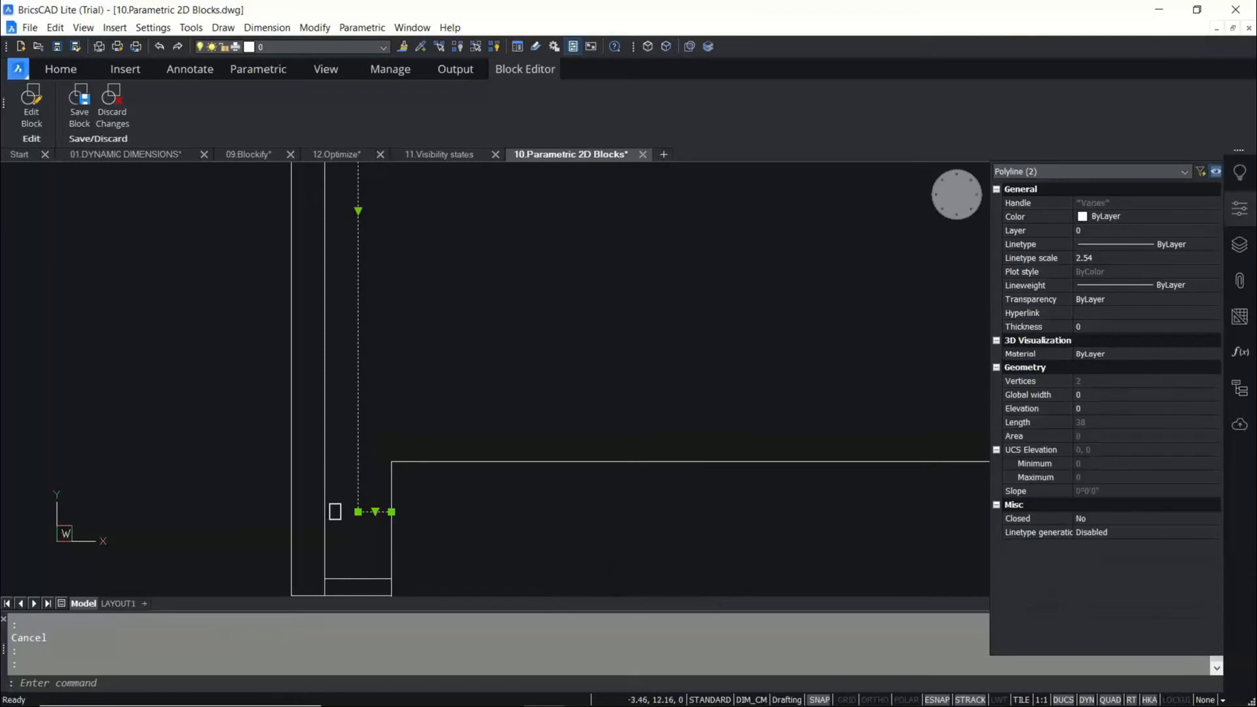
scroll(321, 504, "down", 3)
left_click(563, 203)
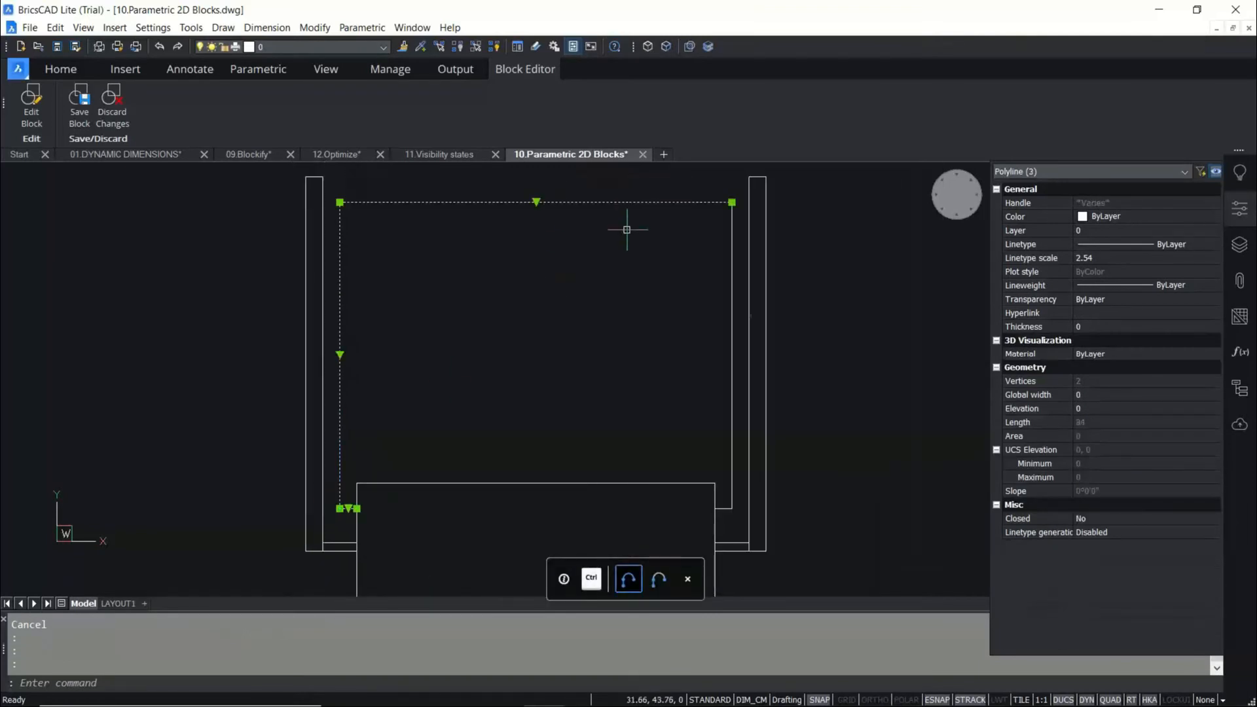
left_click(732, 351)
scroll(717, 490, "up", 3)
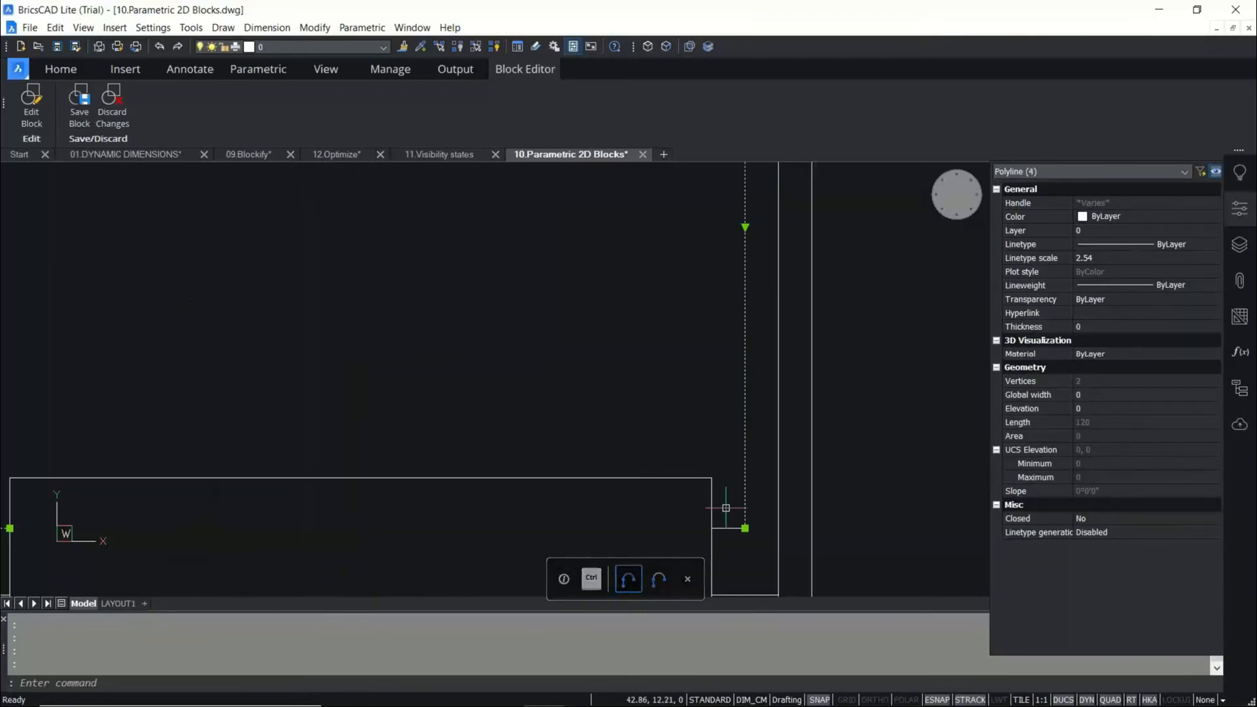
left_click(723, 528)
scroll(688, 433, "down", 3)
middle_click_drag(627, 405, 610, 442)
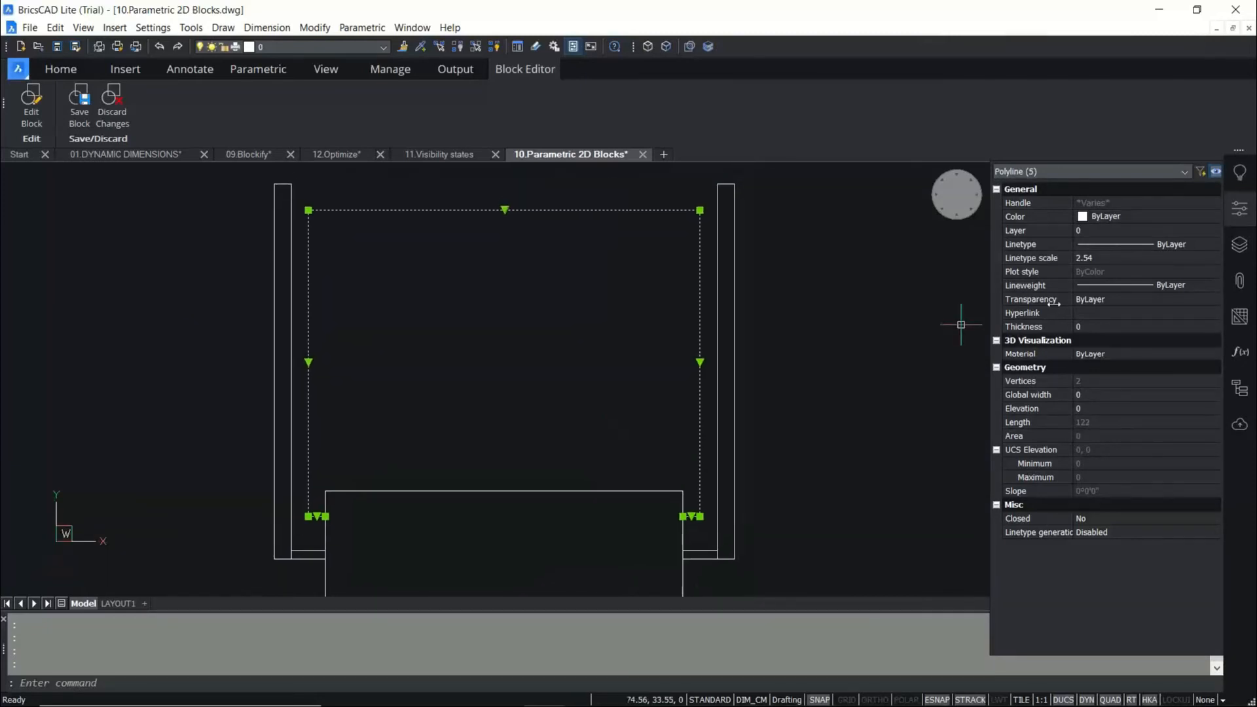
left_click(1247, 358)
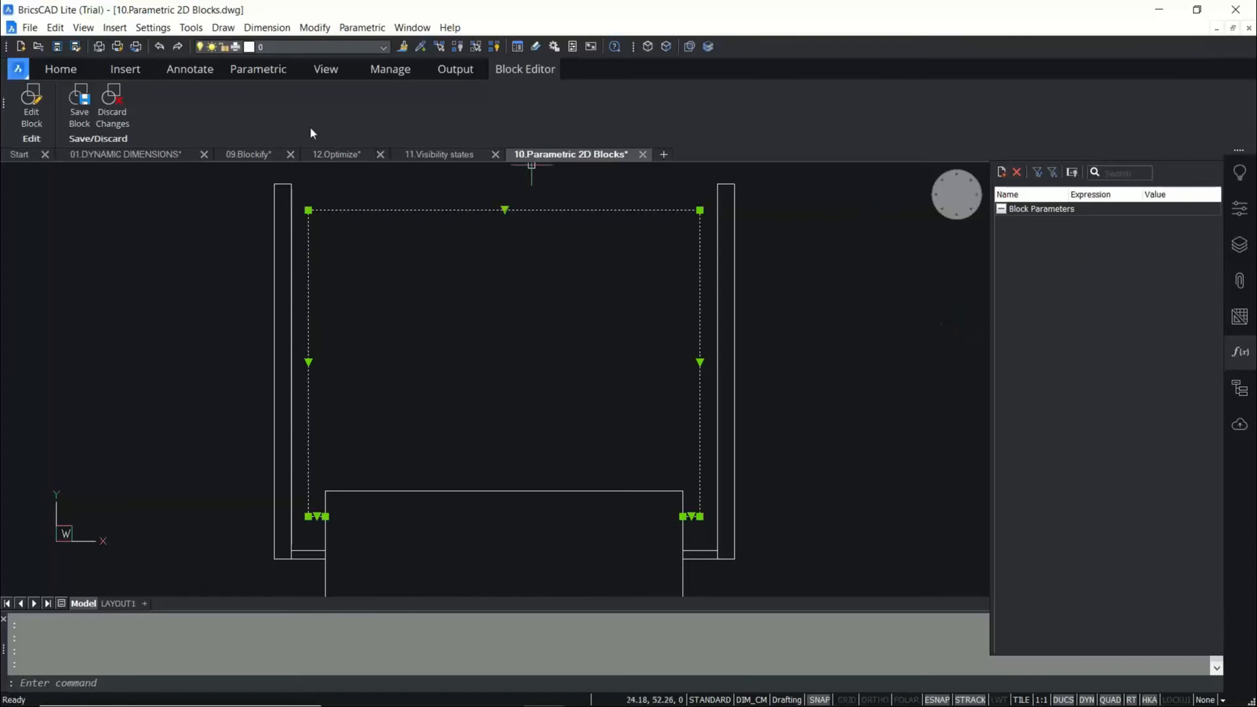
left_click(268, 68)
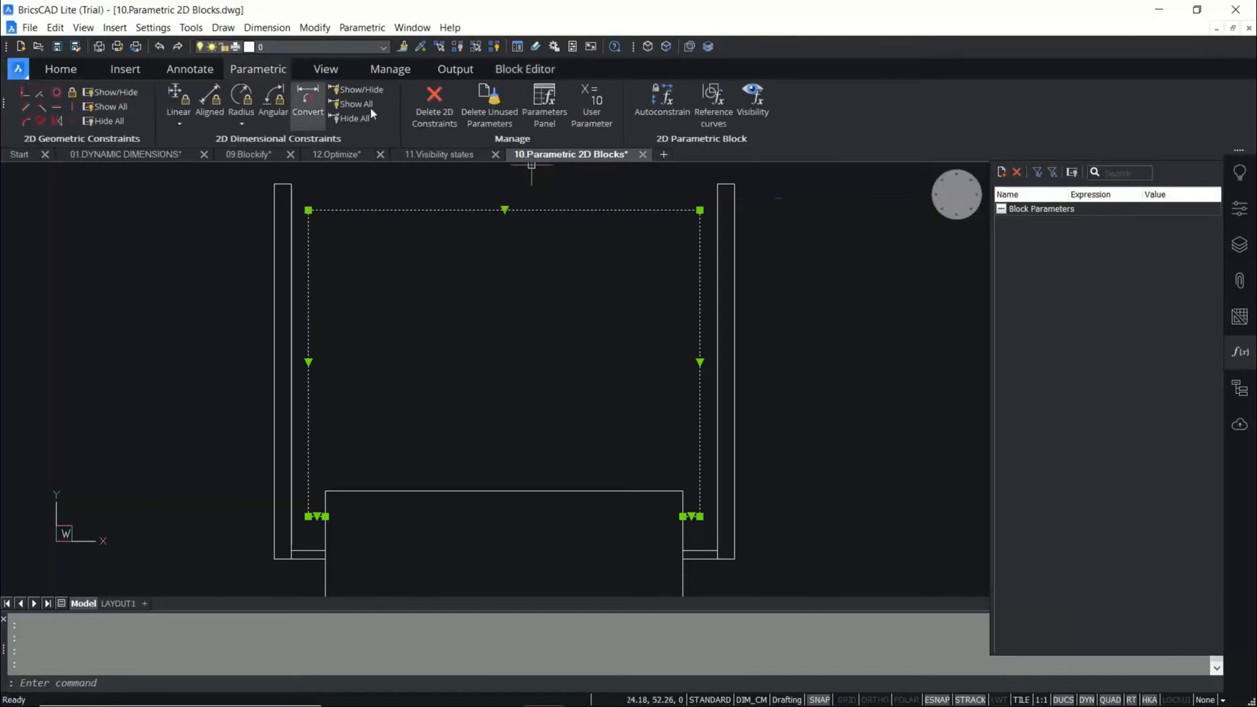
left_click(663, 112)
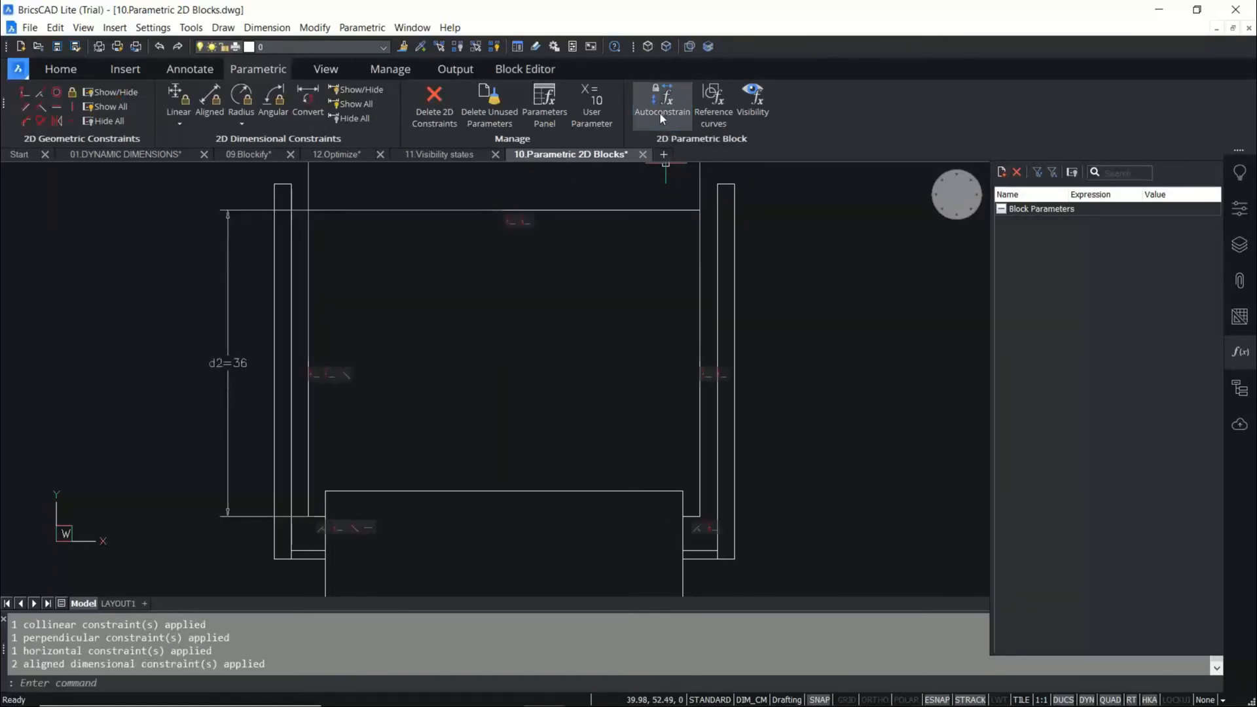
Rename the seat's horizontal dimensional constraint to Legth and its vertical dimensional constraint to Width.
scroll(524, 350, "down", 2)
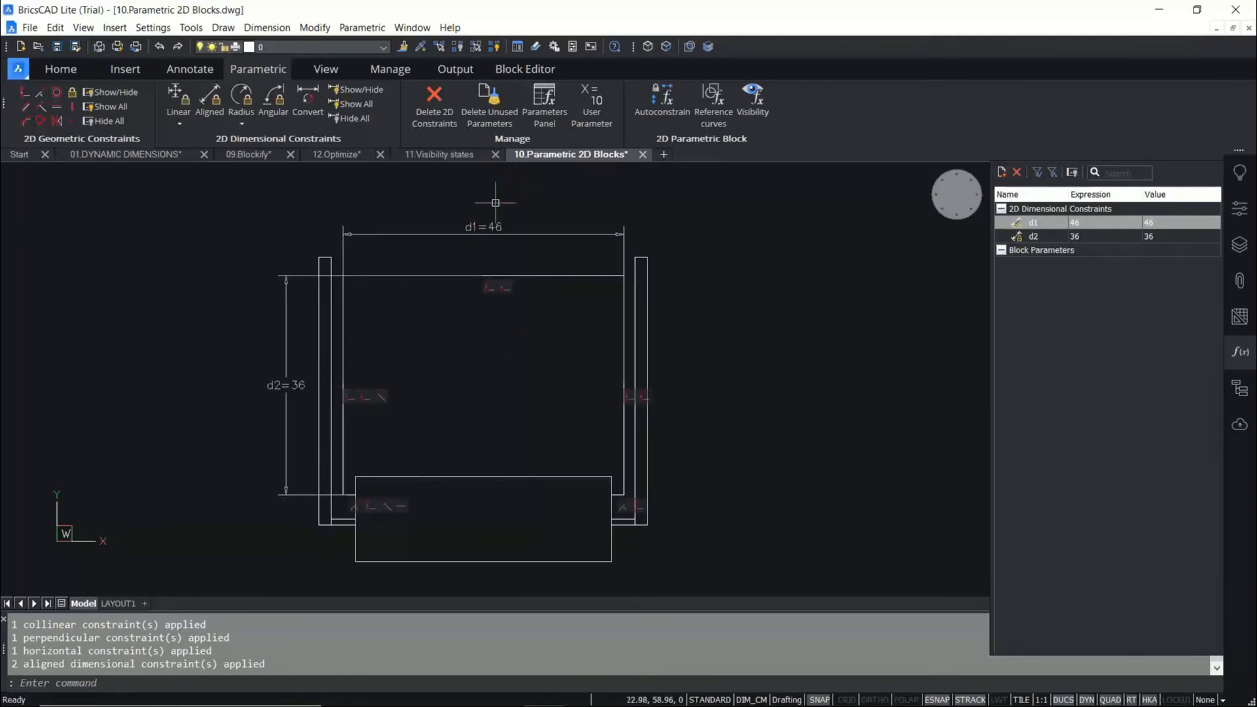
scroll(495, 203, "up", 1)
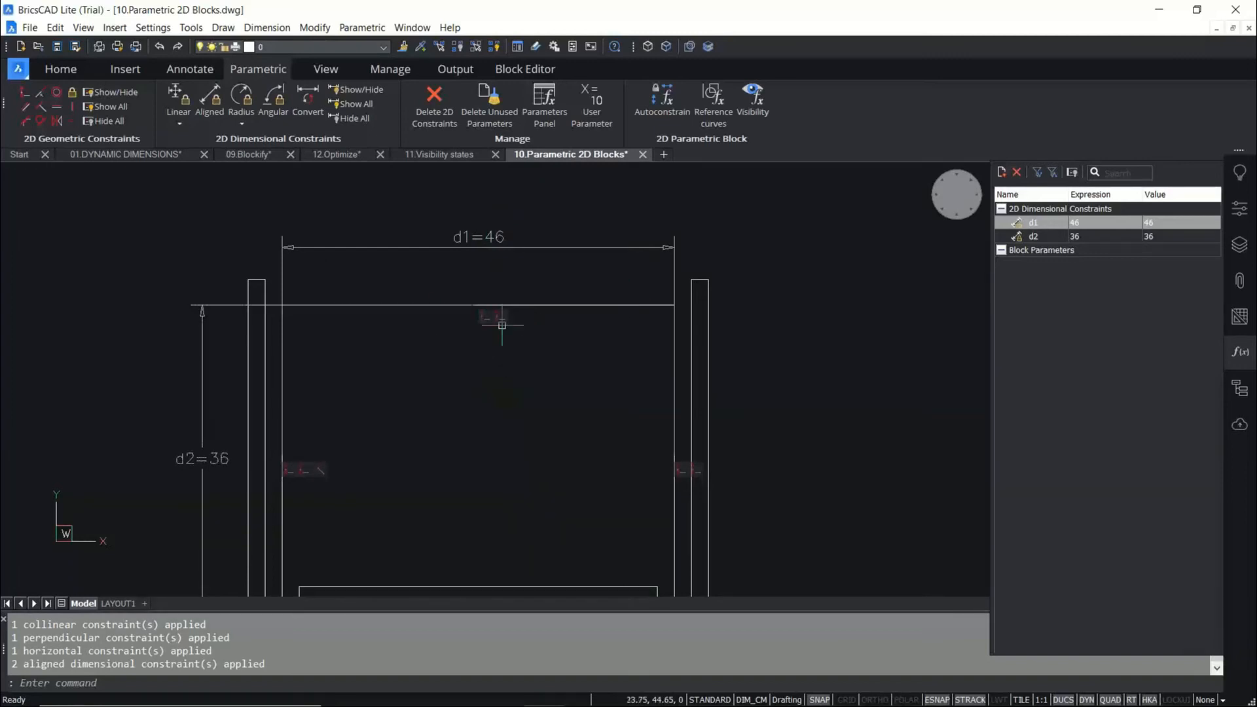
scroll(504, 327, "down", 1)
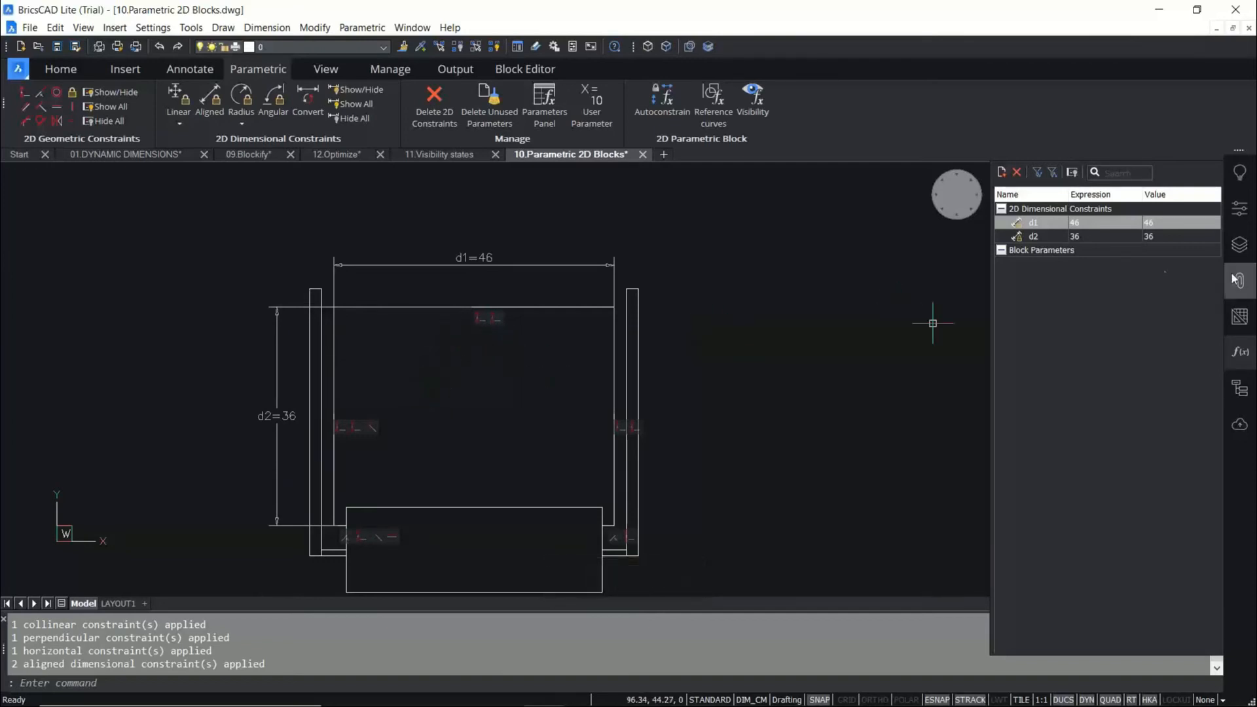
double_click(1034, 222)
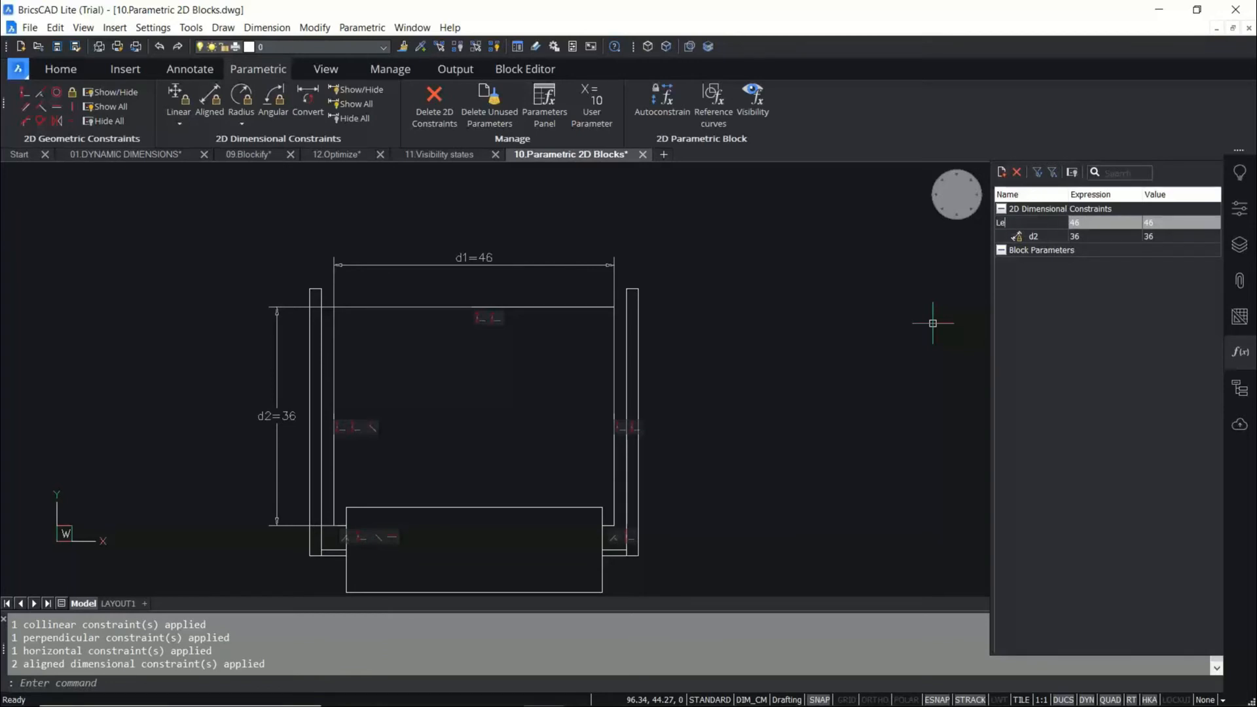
key("Return")
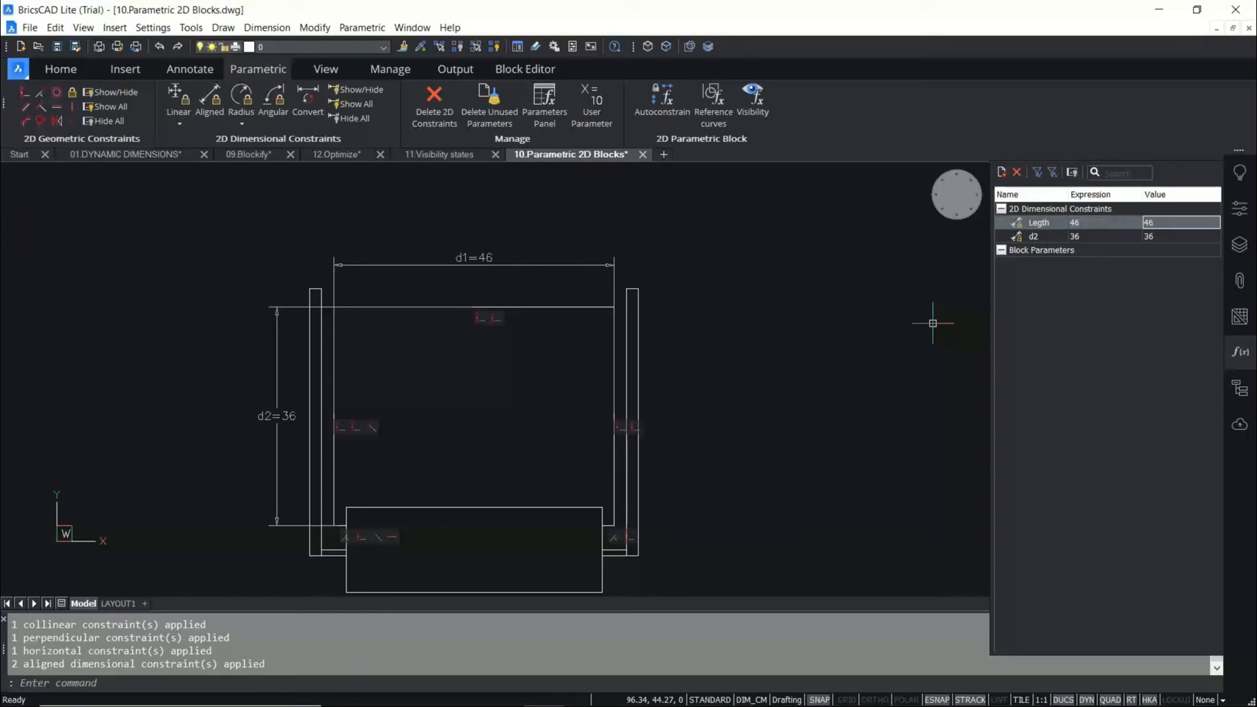
double_click(1040, 235)
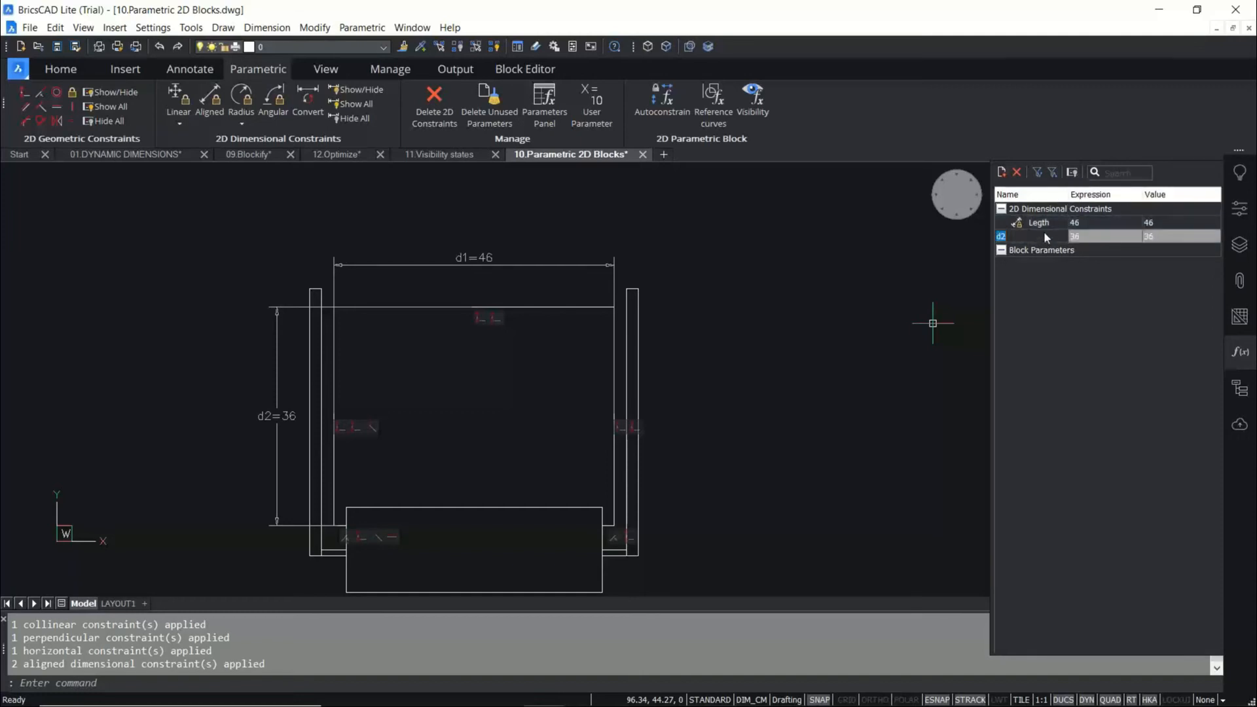
type("Width")
key("Return")
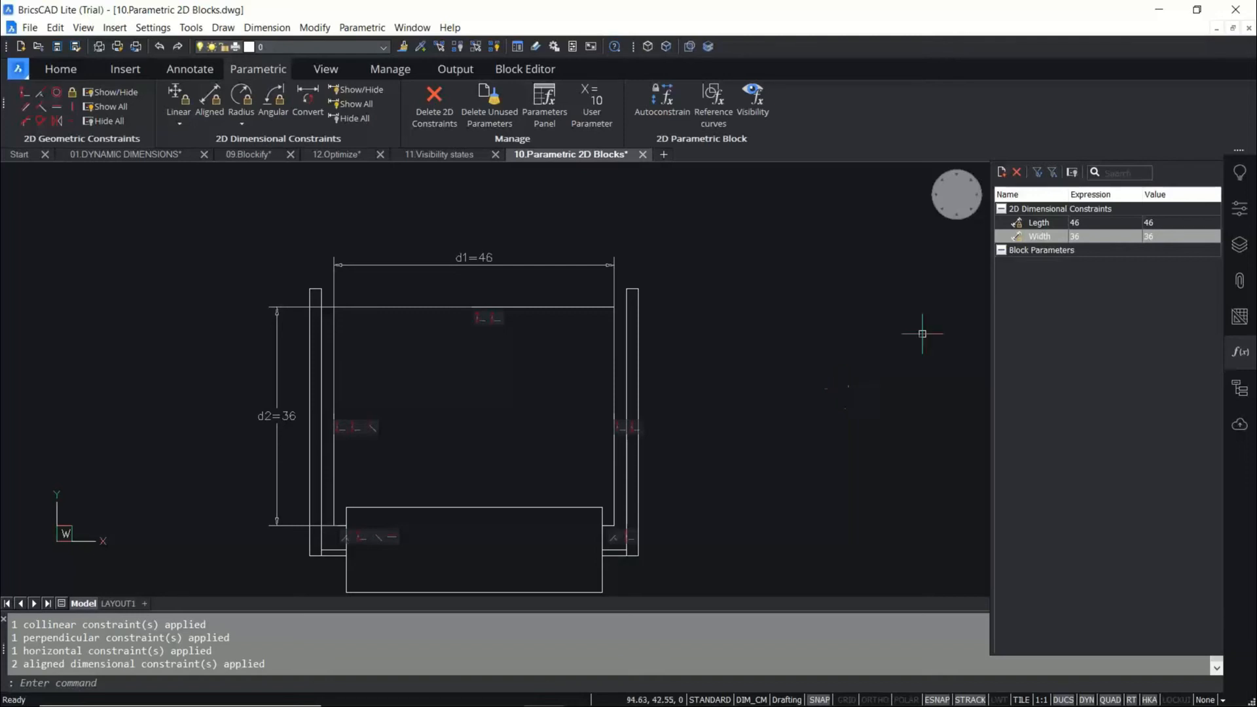
Animate the Legth and Width parameters to preview how each one drives the chair's seat.
double_click(1100, 223)
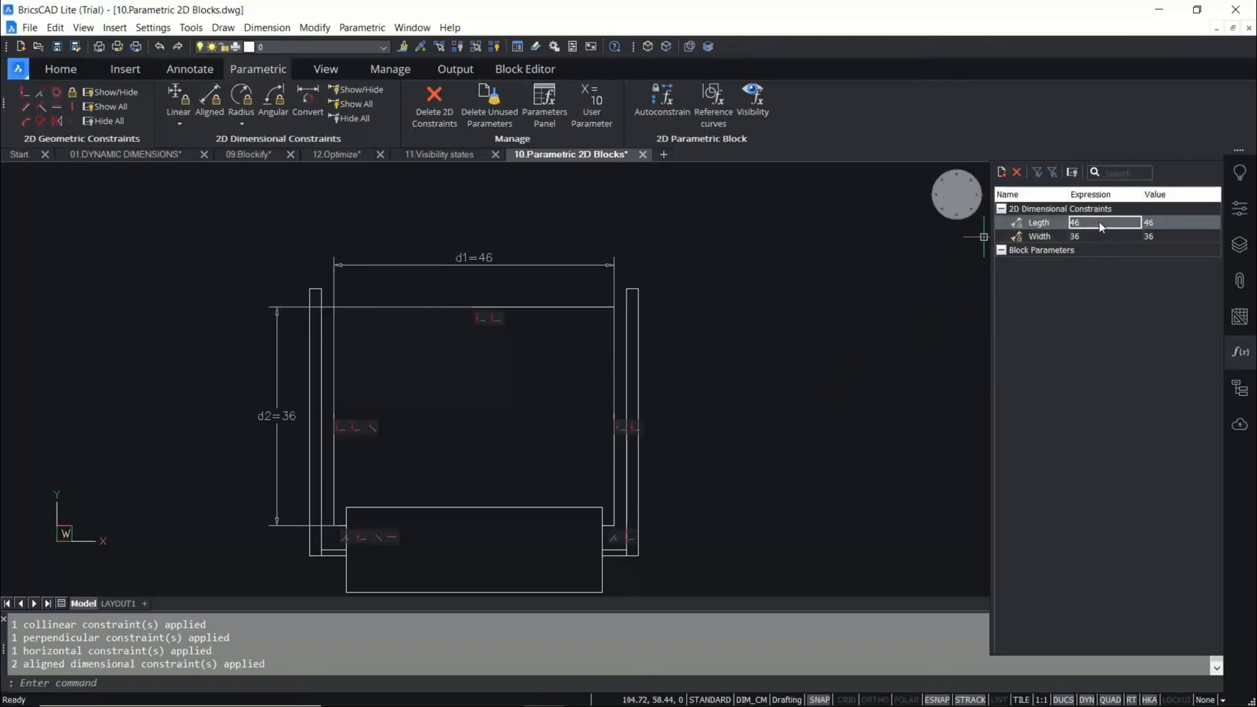
right_click(1104, 227)
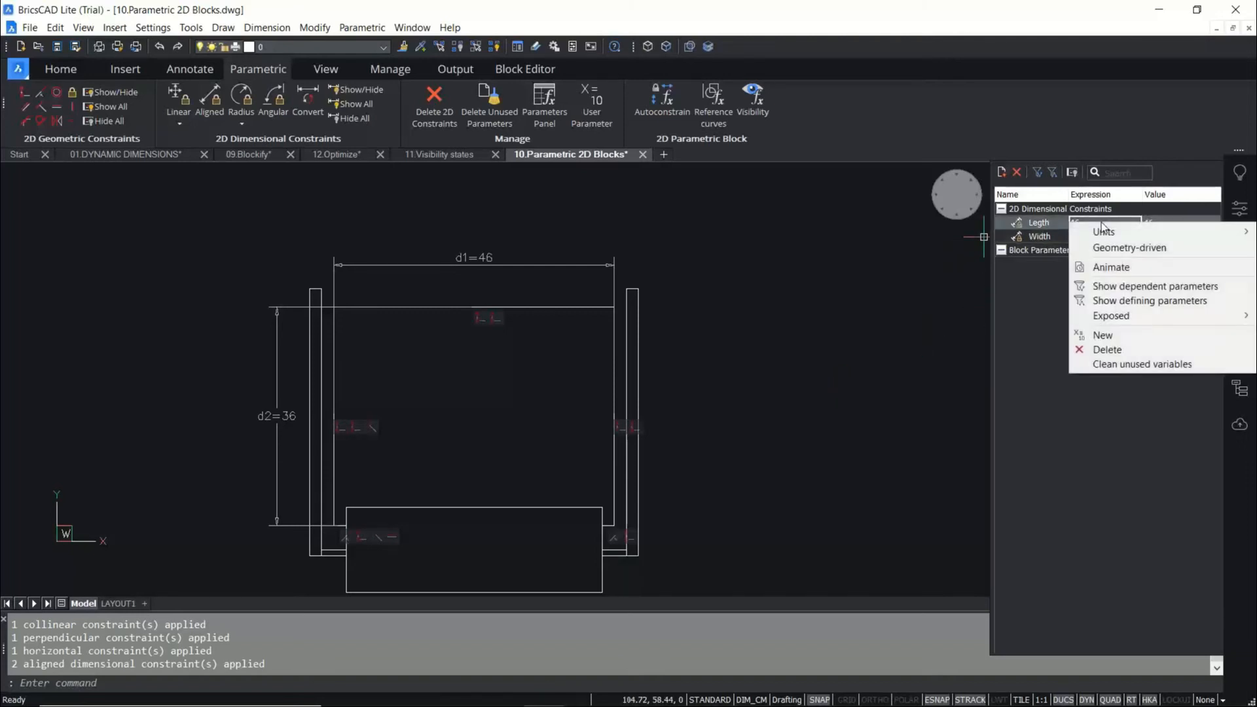
left_click(1110, 269)
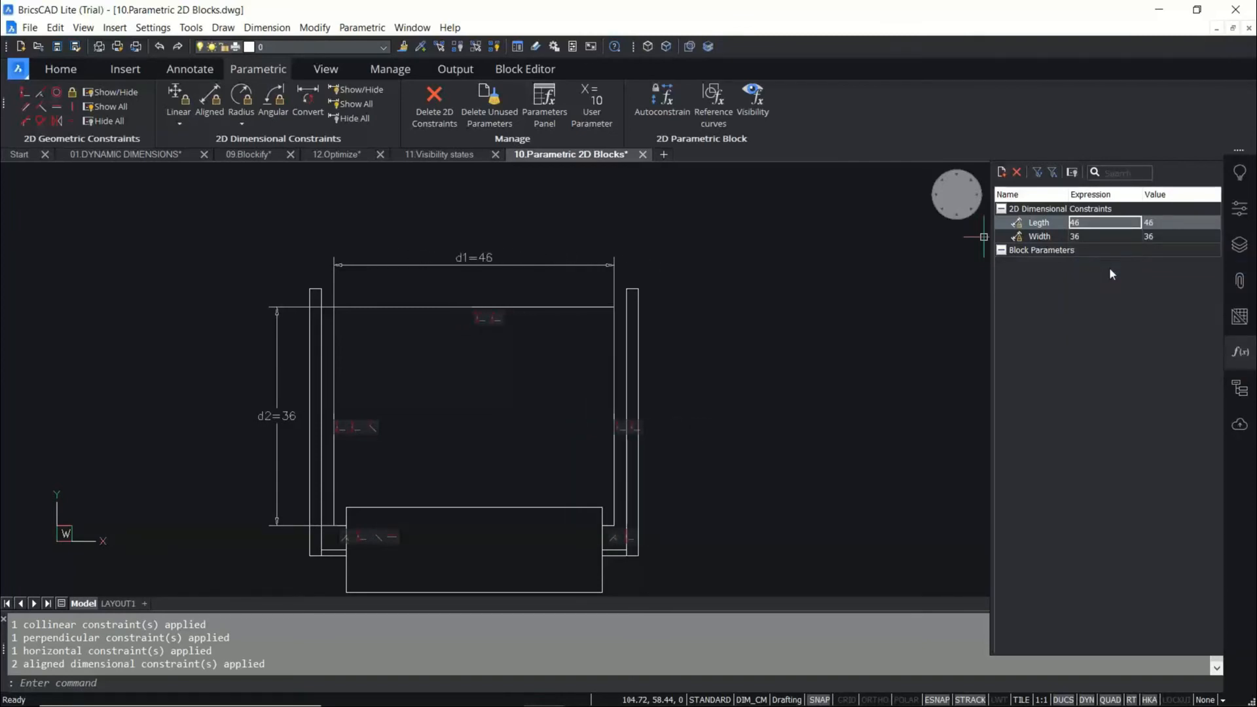
left_click(1082, 239)
right_click(1075, 238)
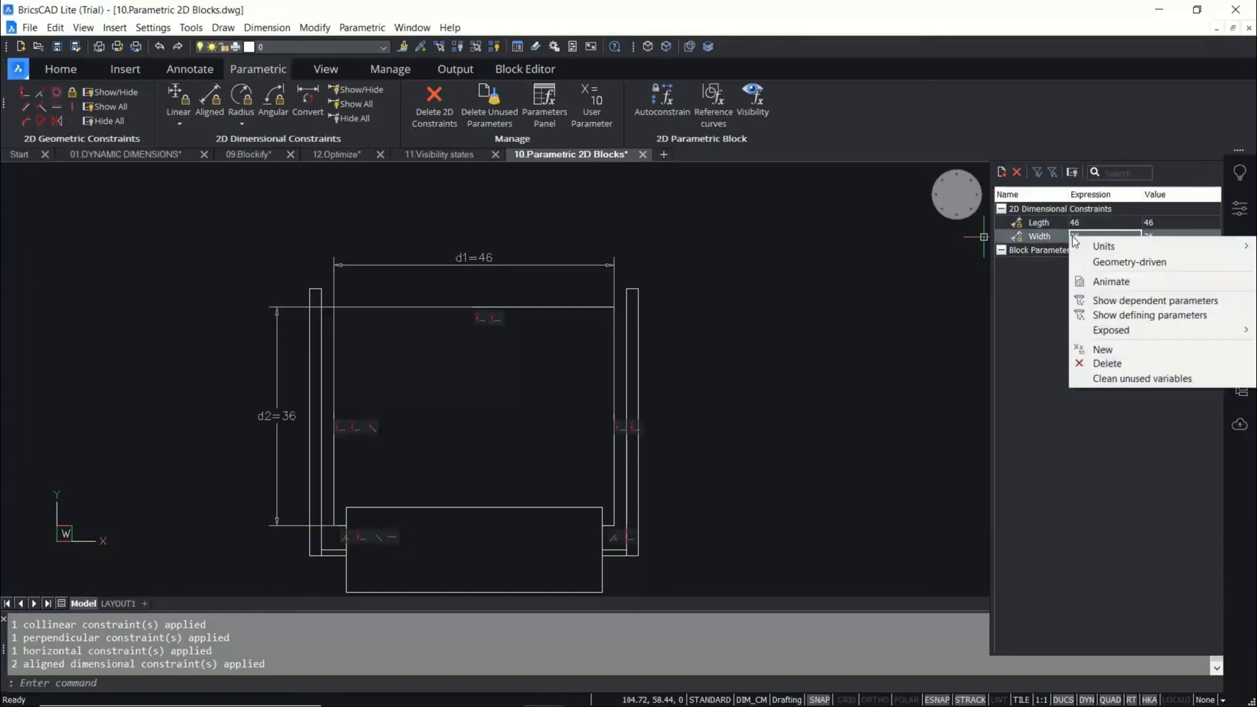
left_click(1102, 282)
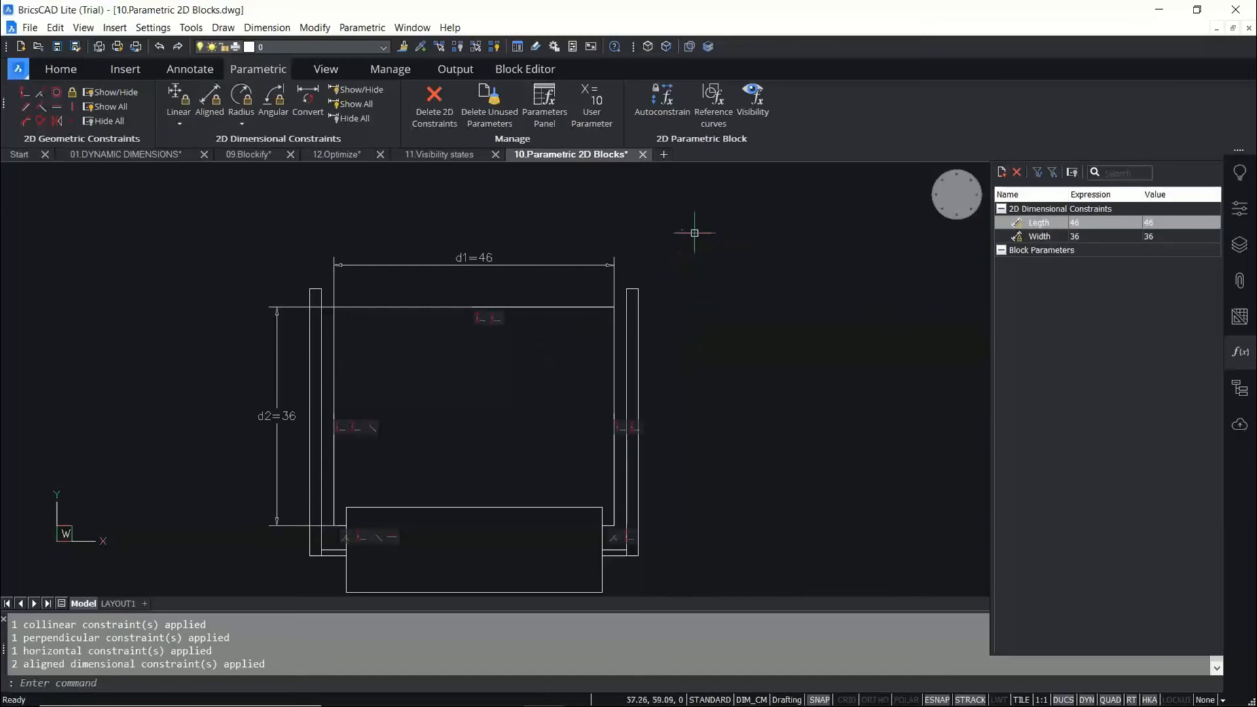
Save the changes to the OFFICE block definition and return to the chairs in the corner office.
left_click(536, 69)
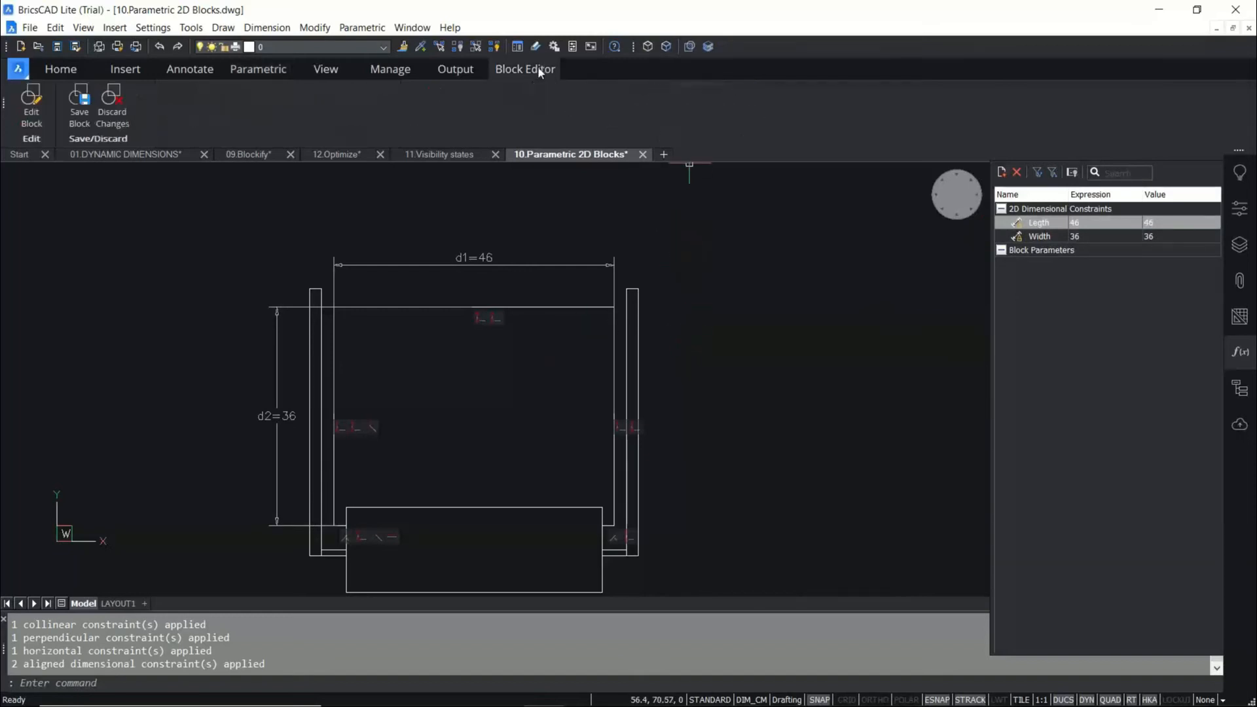
left_click(74, 120)
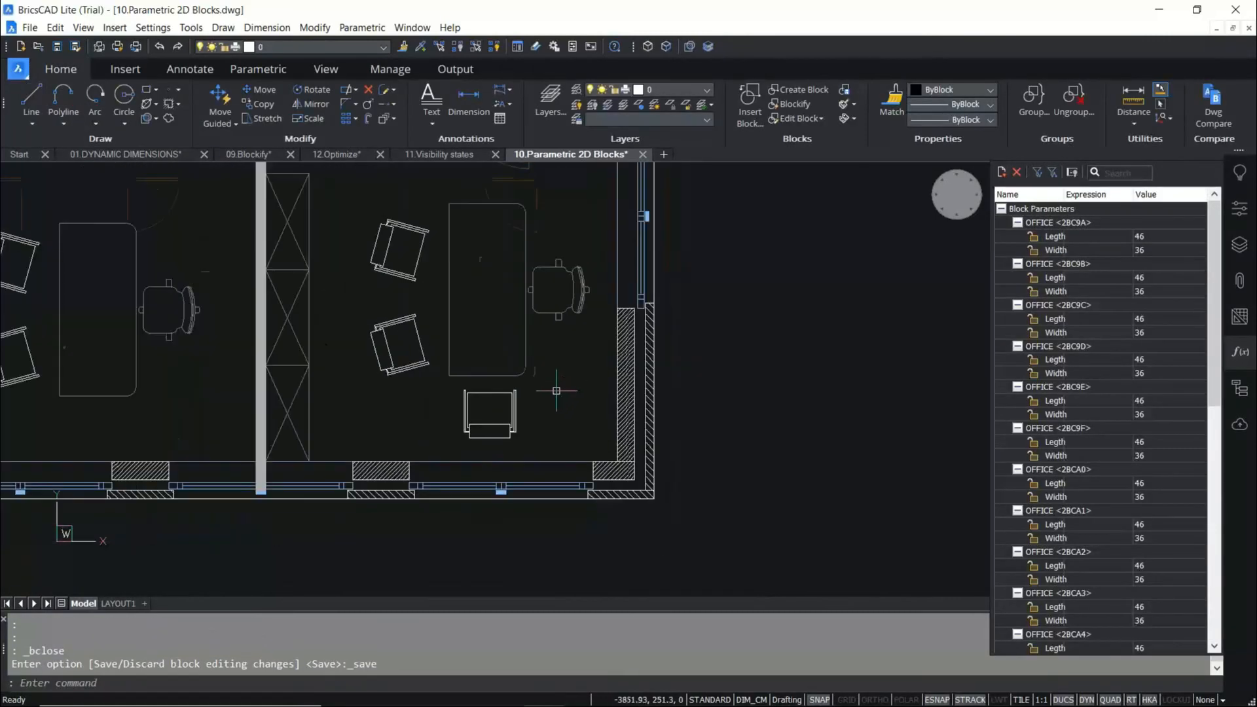
scroll(556, 391, "down", 2)
middle_click_drag(494, 357, 508, 396)
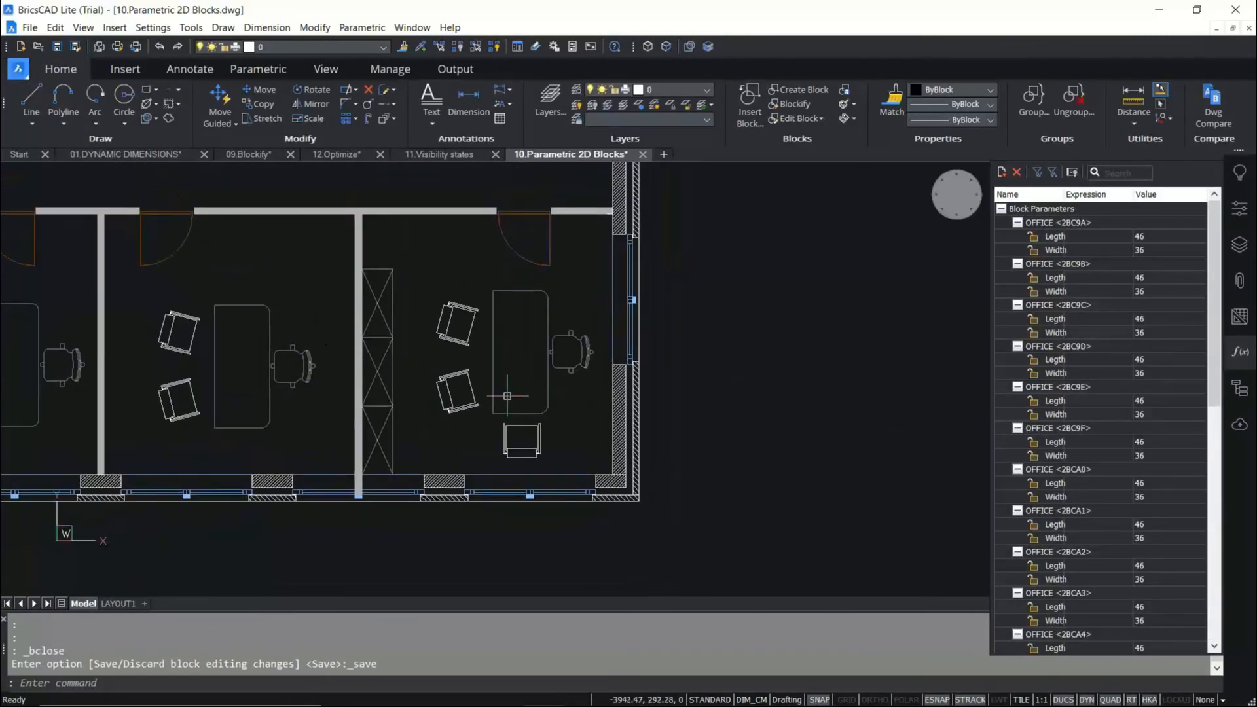
scroll(523, 426, "up", 2)
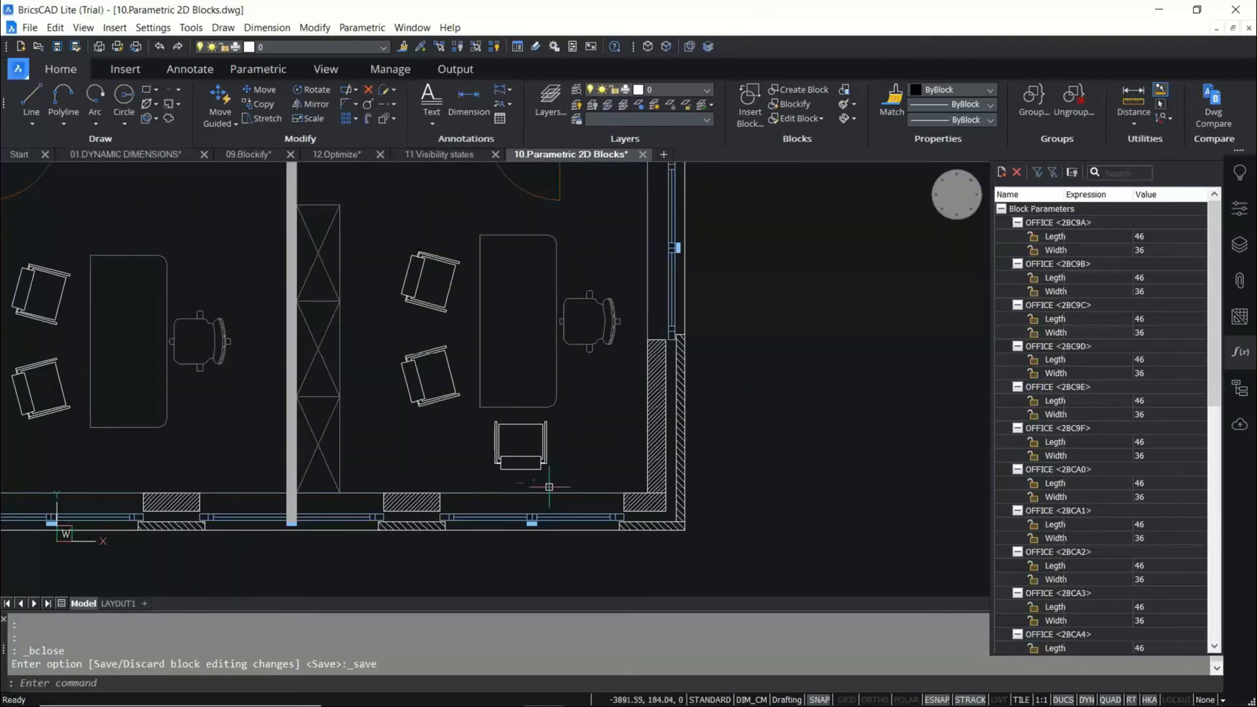
scroll(537, 426, "up", 2)
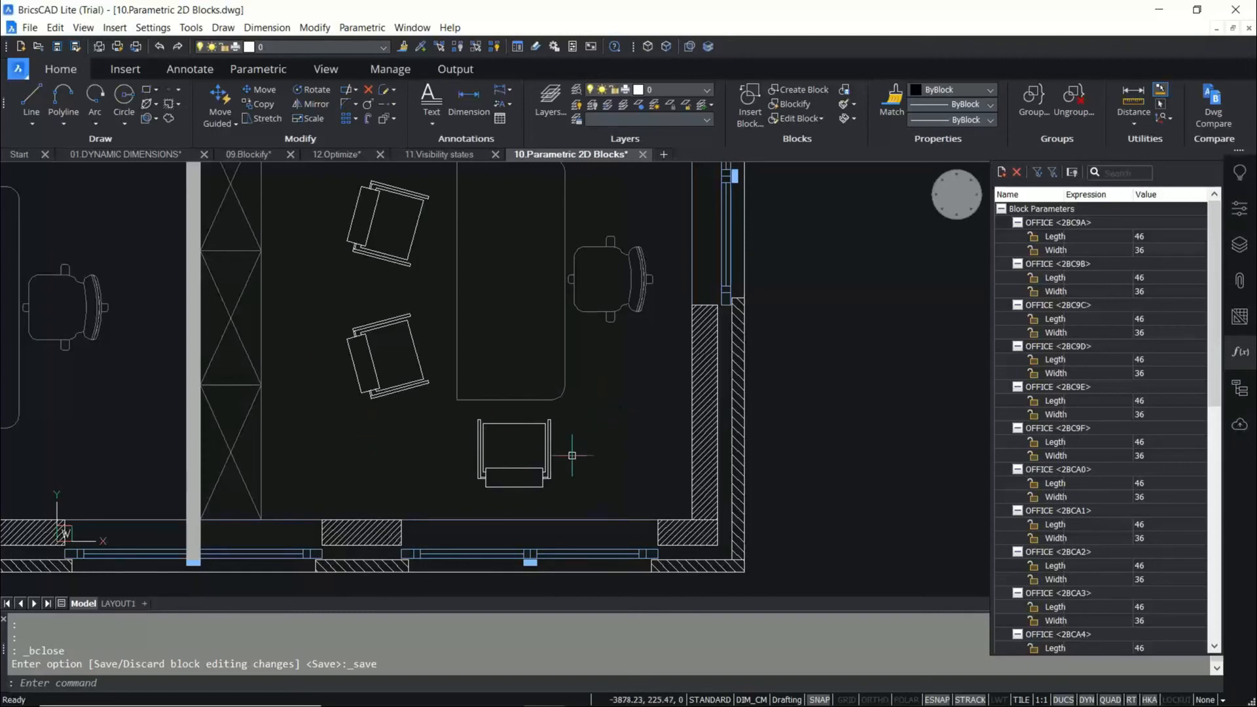
Set the Width parameter to 55 for the chair below the corner office desk and the lower tilted chair beside it.
left_click(523, 468)
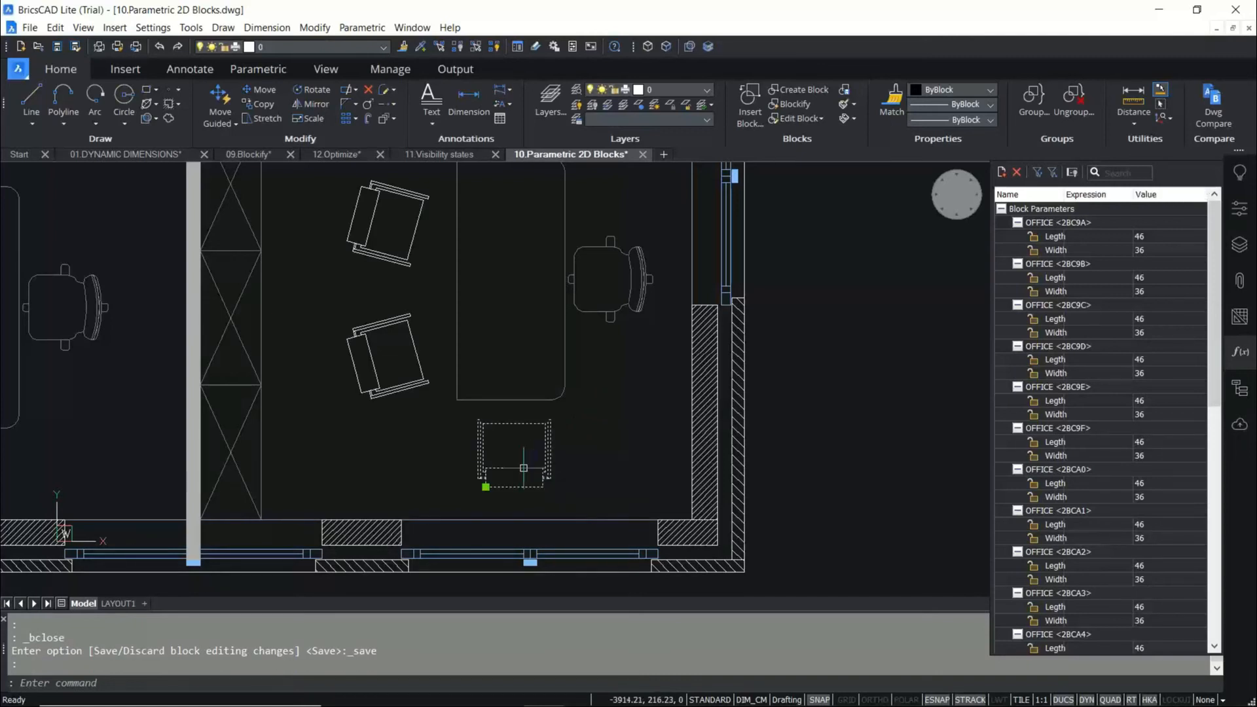
left_click(433, 378)
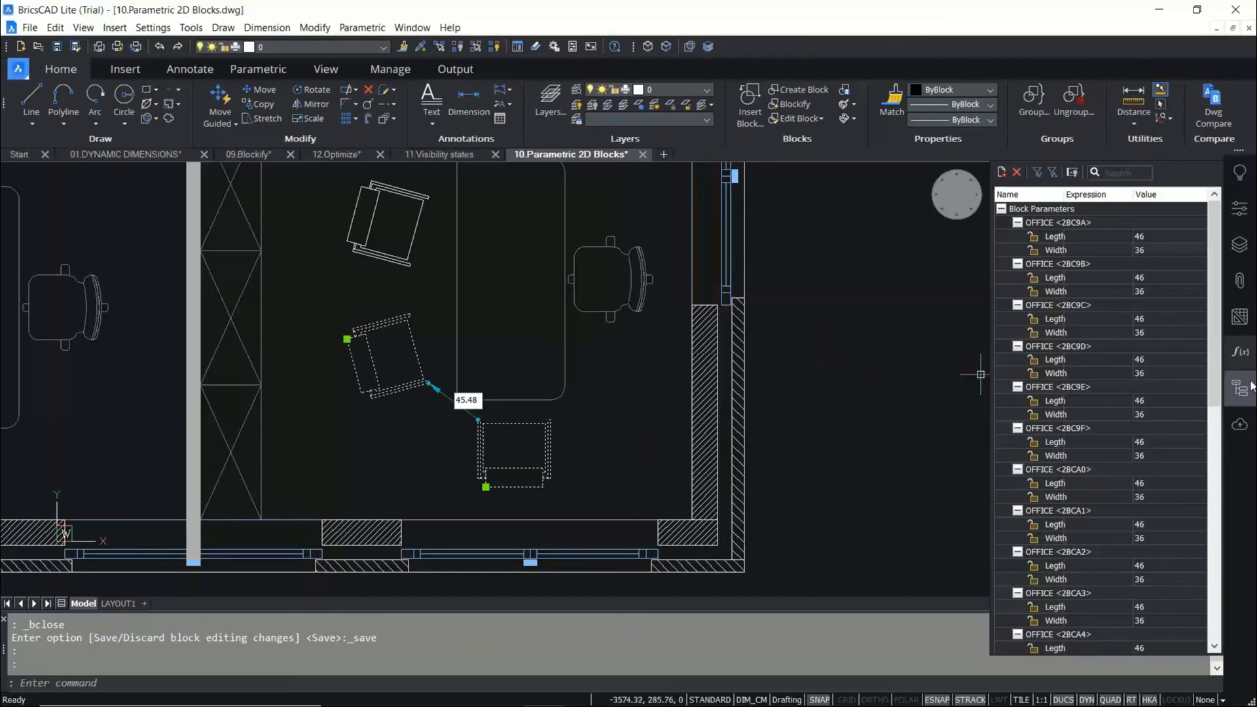
left_click_drag(1239, 215, 1232, 186)
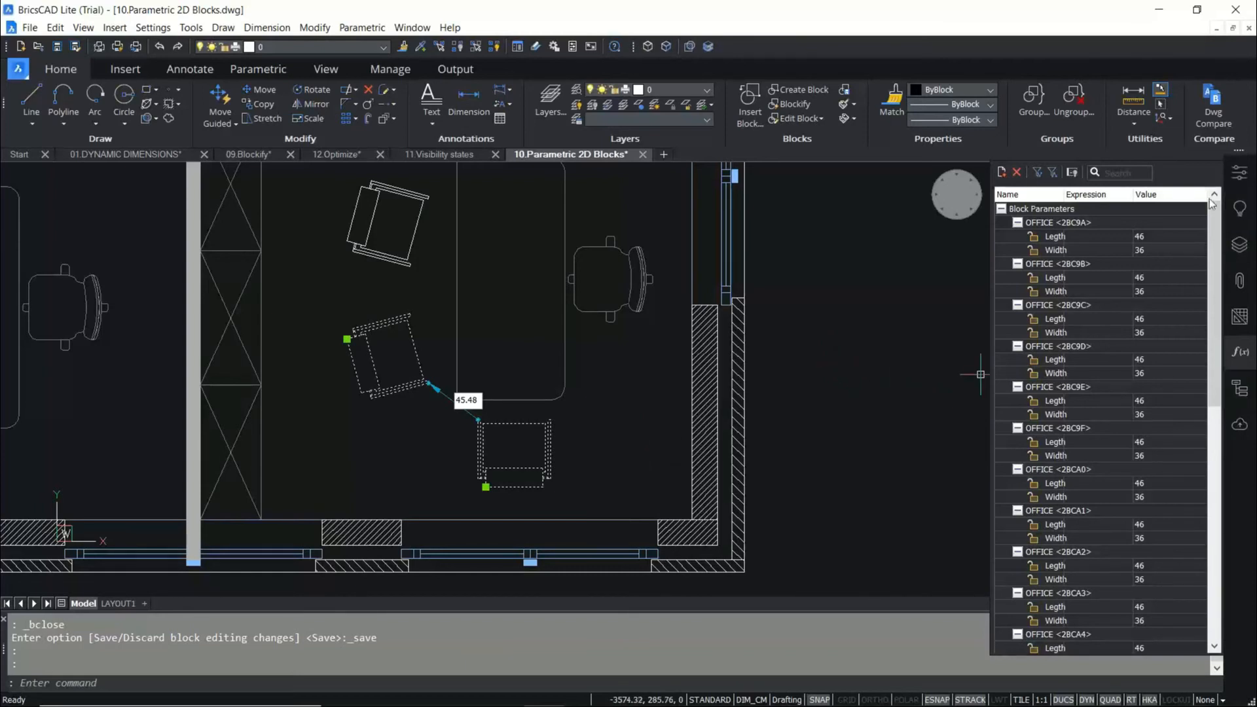
left_click(1239, 172)
scroll(1218, 602, "down", 1)
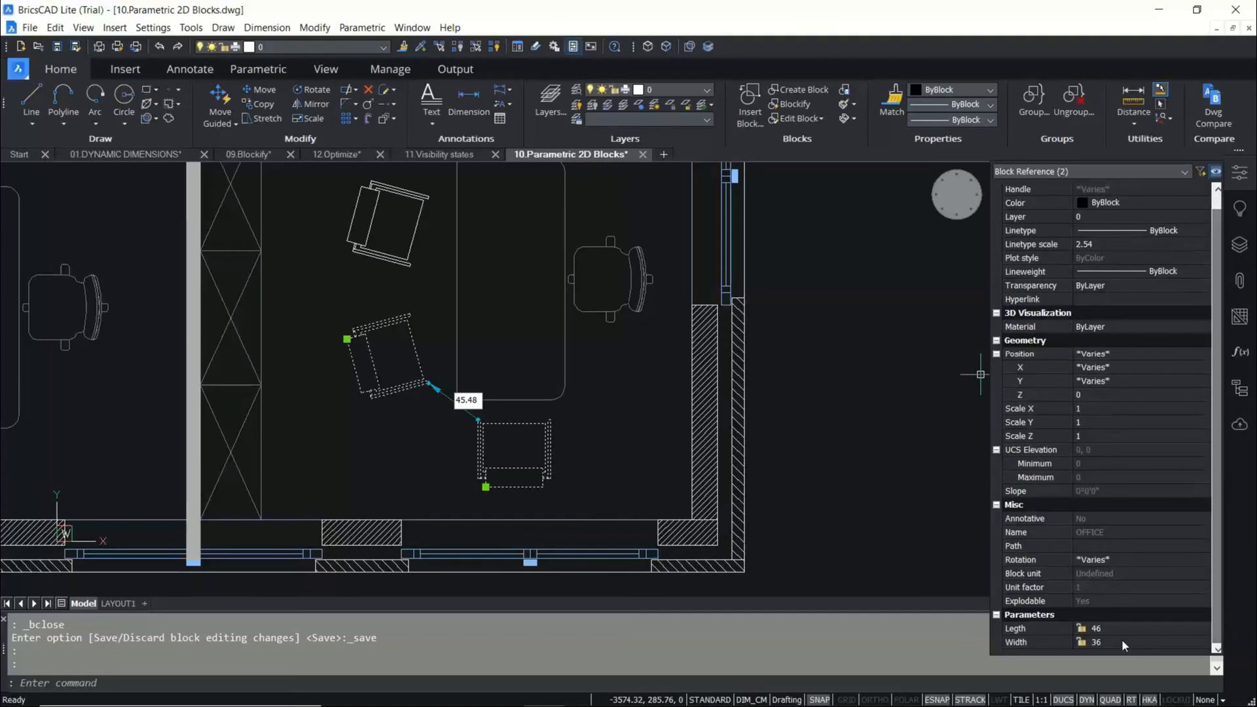
left_click(1101, 645)
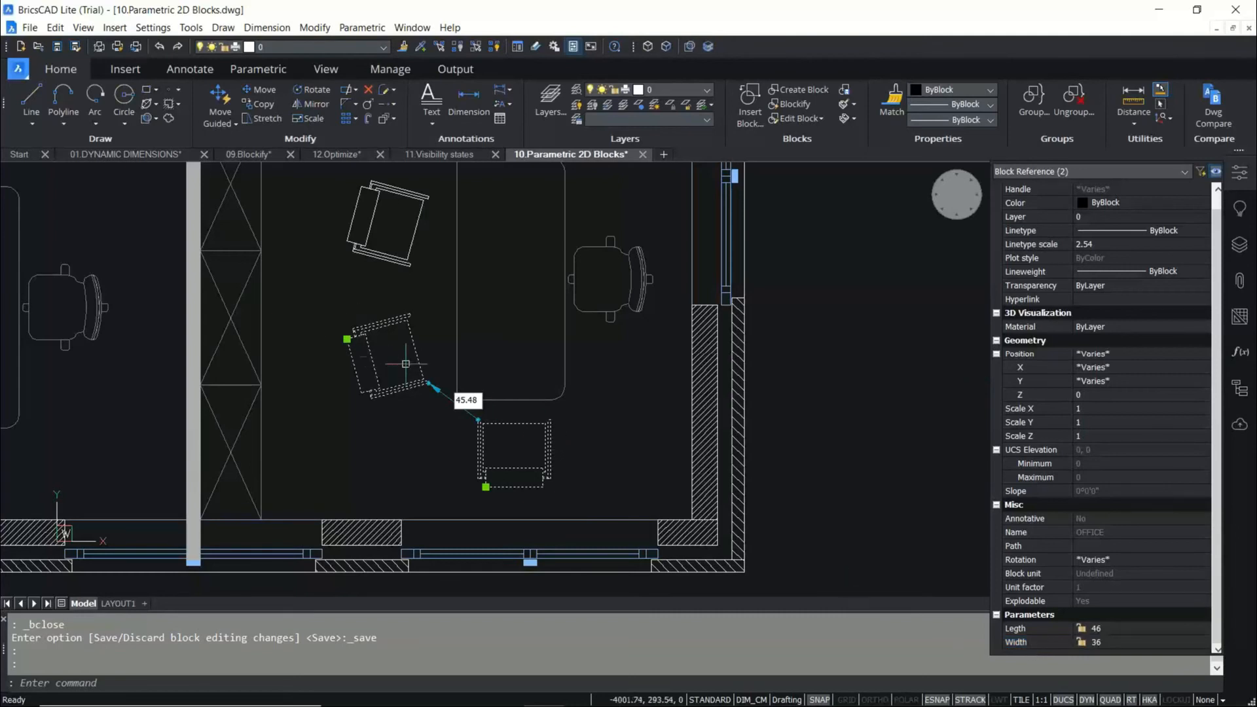
left_click(1105, 642)
left_click_drag(1112, 643, 1082, 643)
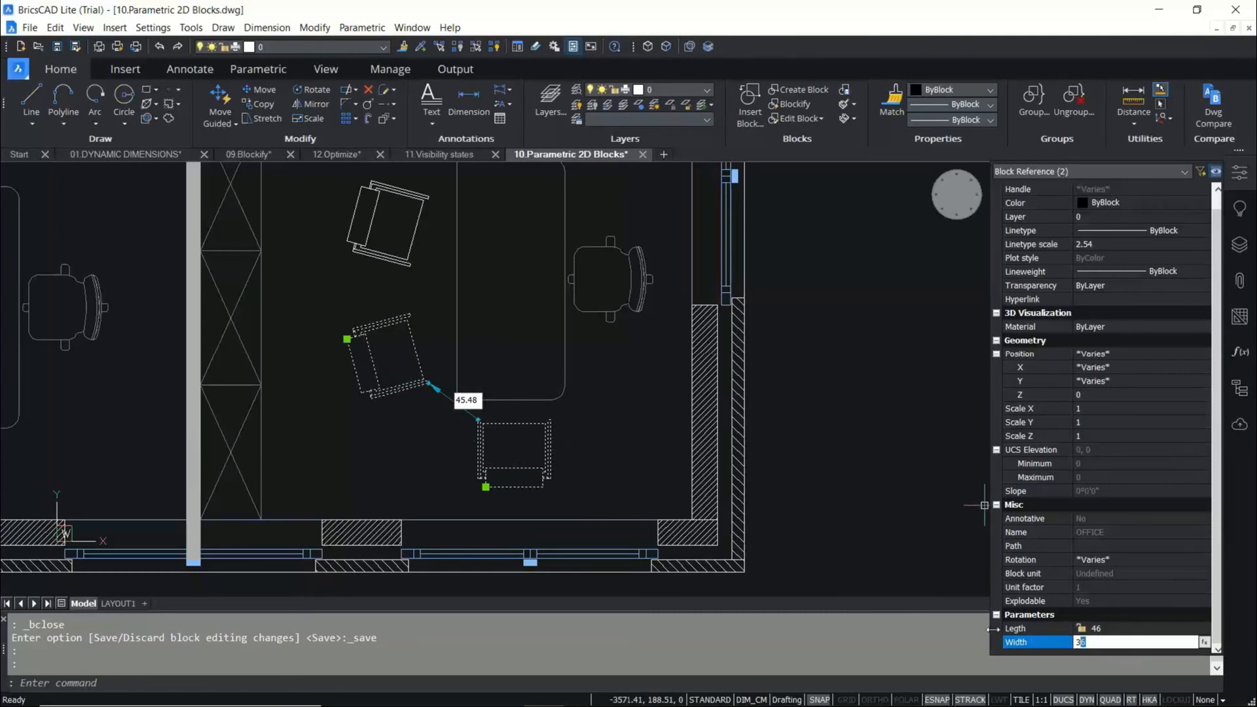
key("Return")
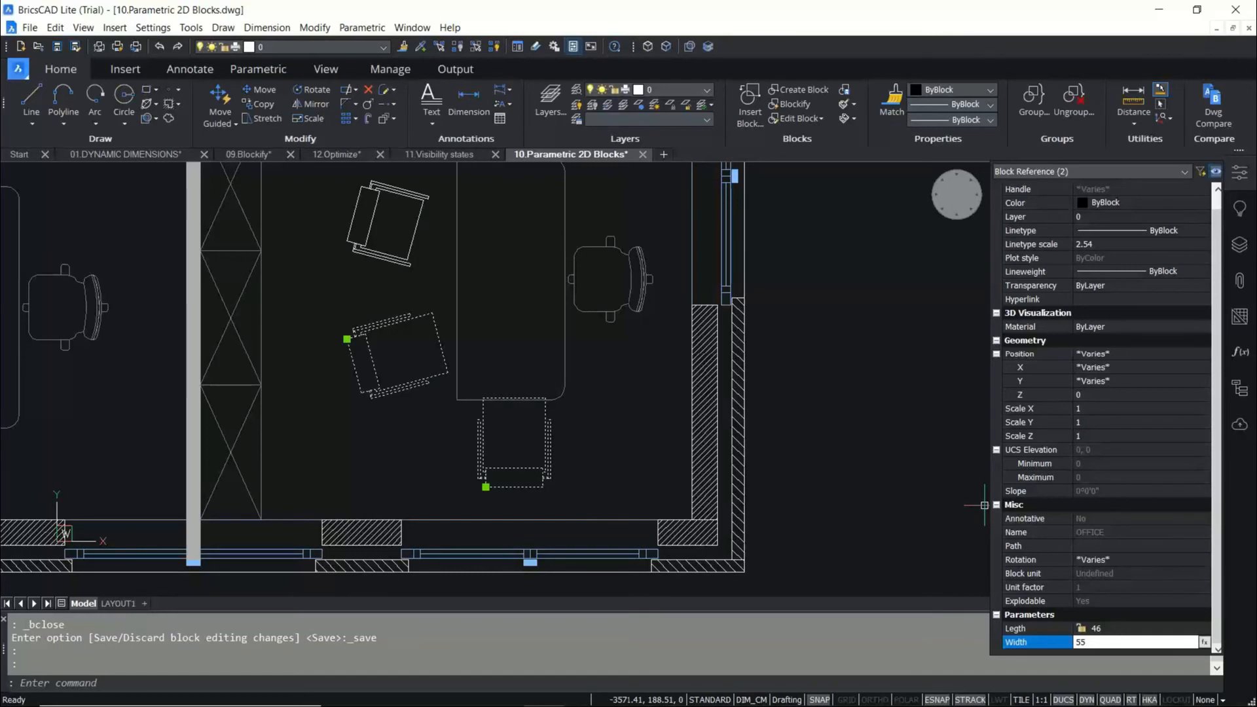
key("Return")
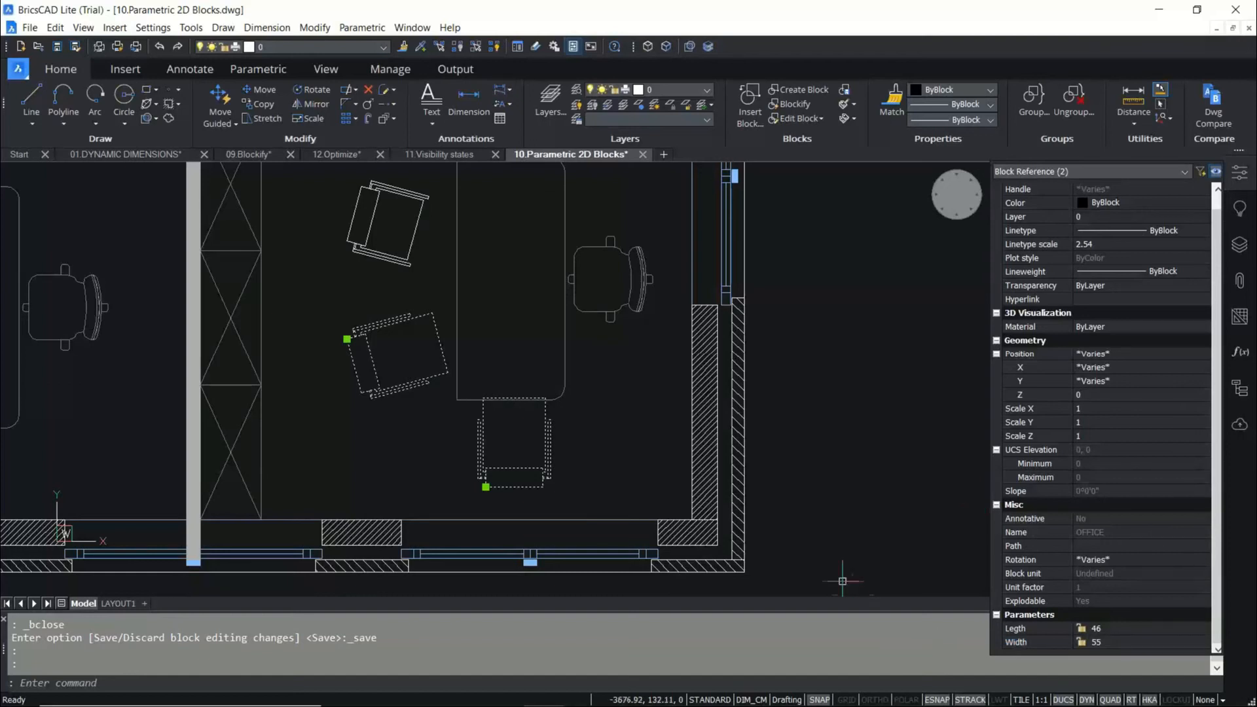
key("Escape")
key("Escape")
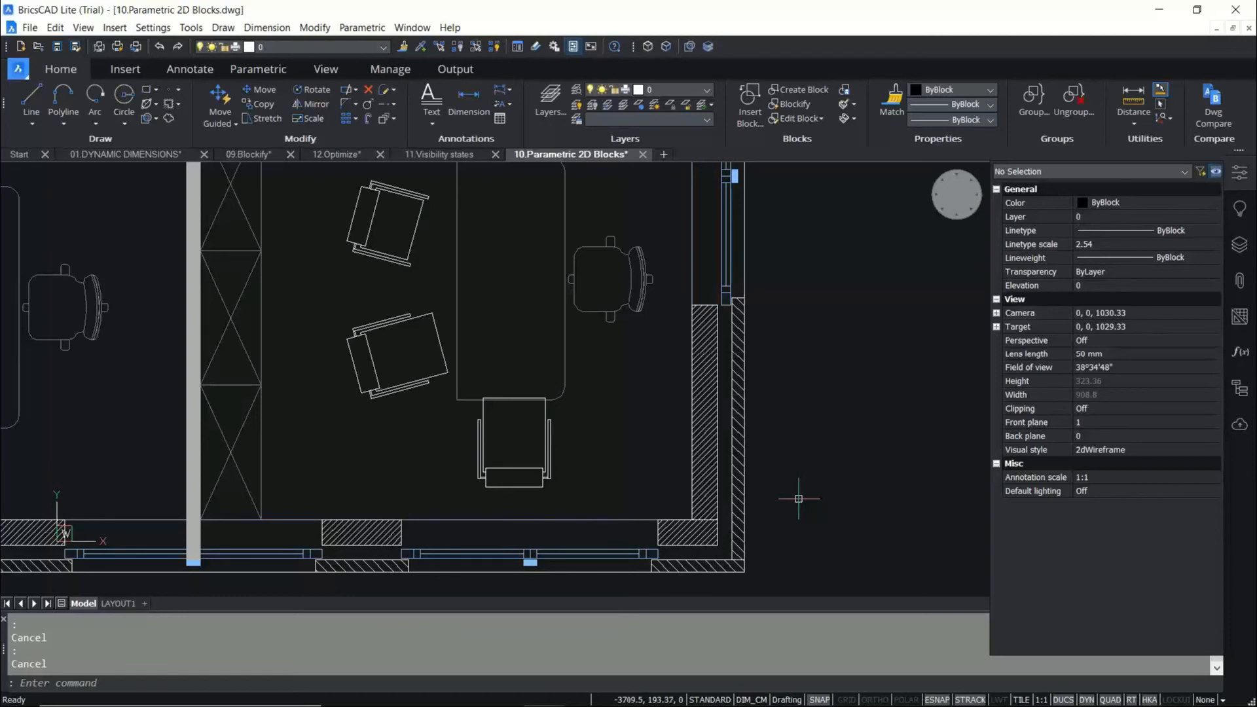
scroll(555, 450, "up", 1)
scroll(555, 450, "down", 1)
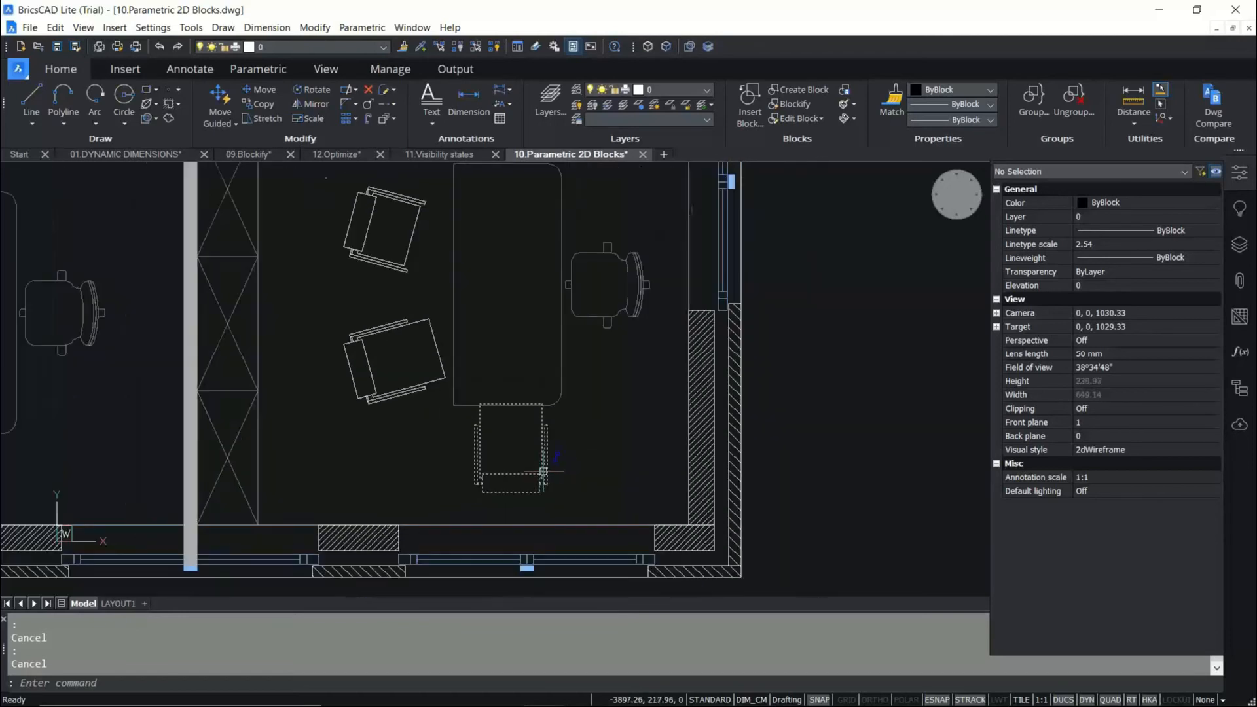
scroll(561, 432, "up", 2)
scroll(606, 484, "down", 2)
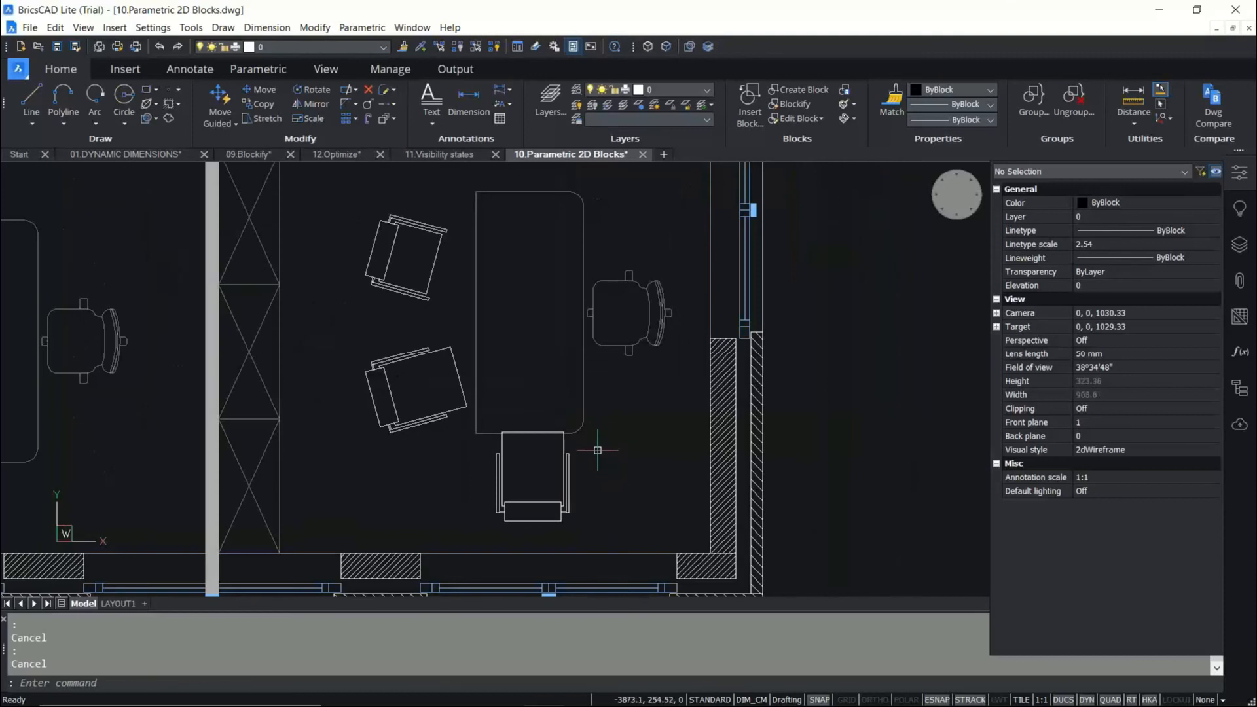
scroll(596, 449, "up", 1)
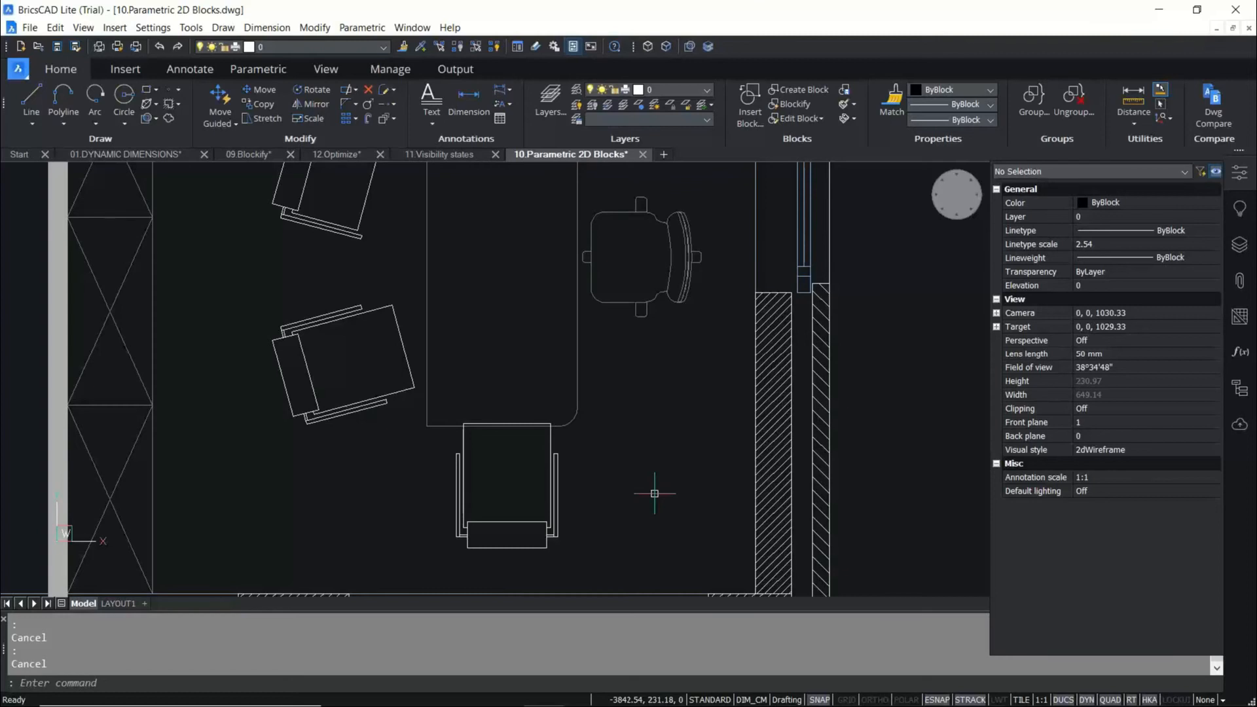
scroll(446, 508, "up", 3)
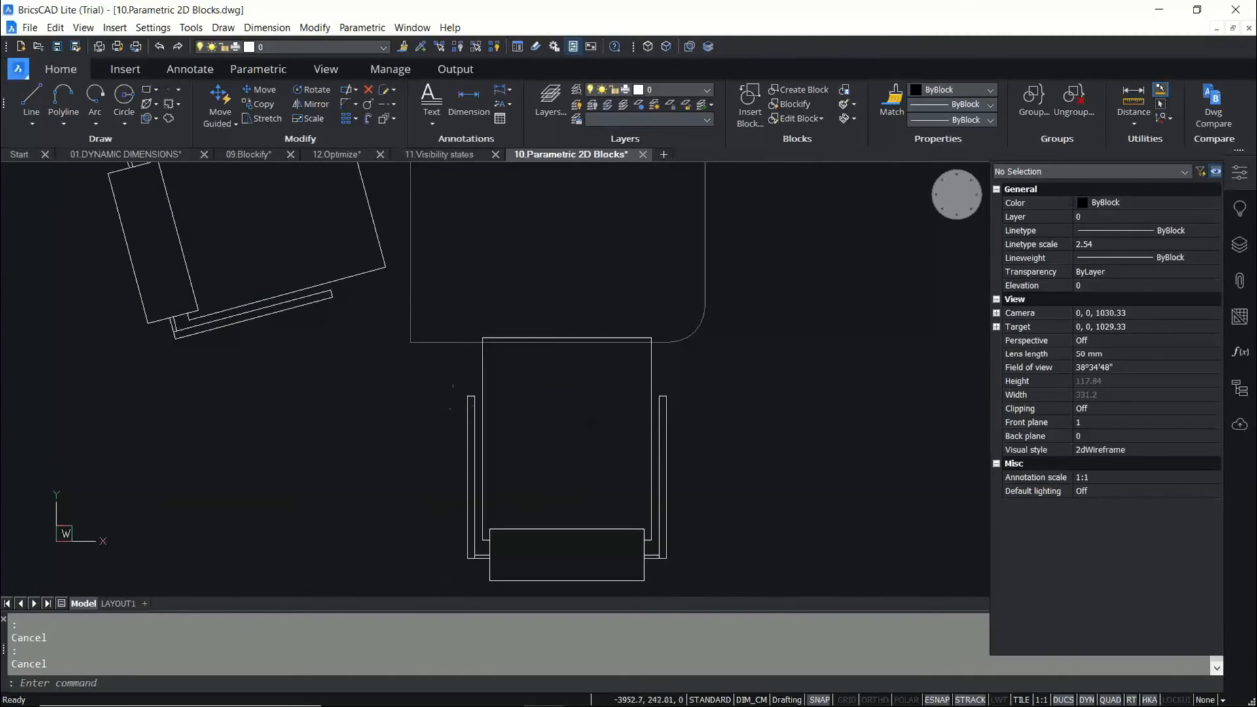
scroll(531, 393, "down", 2)
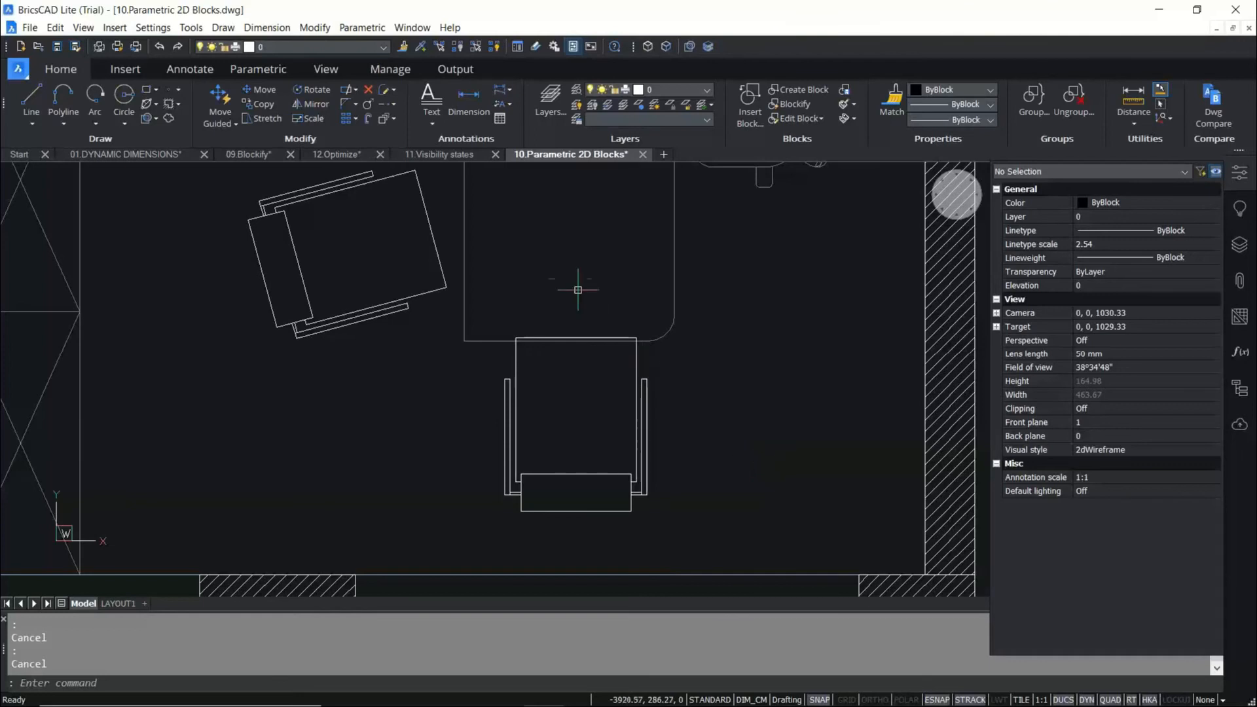
Switch to the 11.Visibility states drawing and look over its two floor plans and the tree symbols between them.
left_click(435, 155)
scroll(509, 359, "down", 3)
scroll(561, 374, "up", 3)
scroll(561, 374, "up", 2)
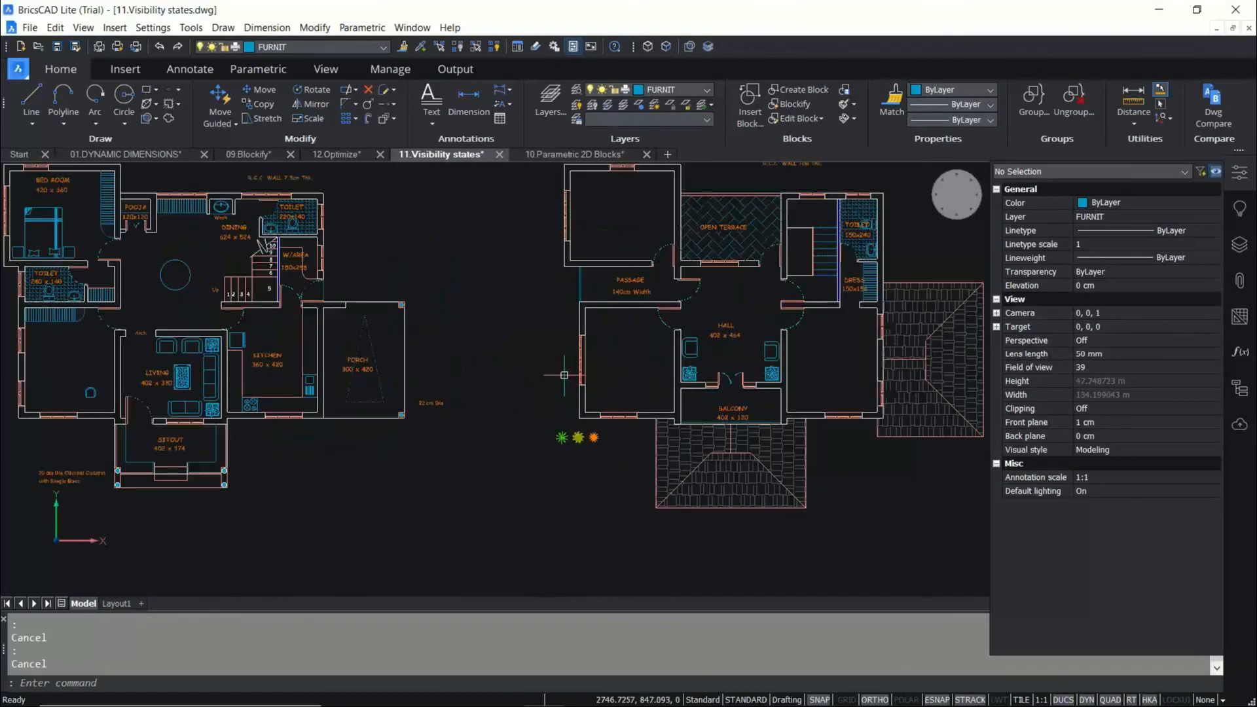
scroll(609, 433, "up", 3)
scroll(609, 437, "down", 2)
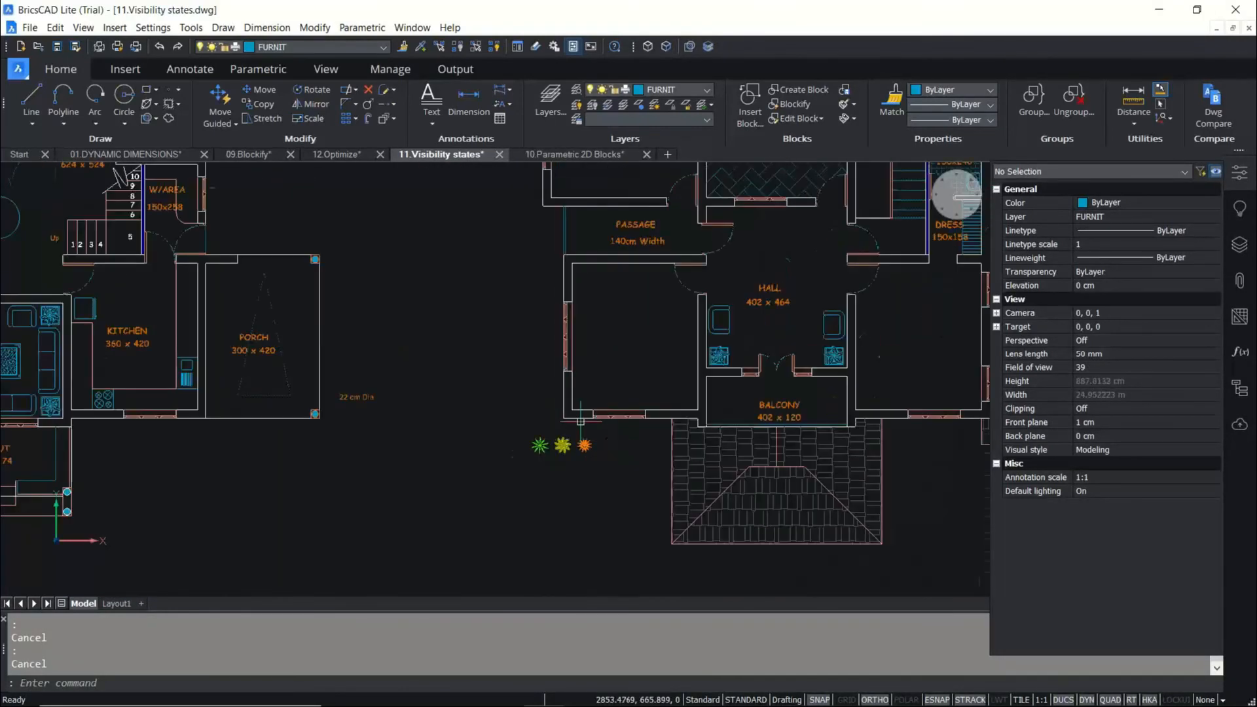
scroll(577, 451, "up", 4)
scroll(583, 495, "down", 2)
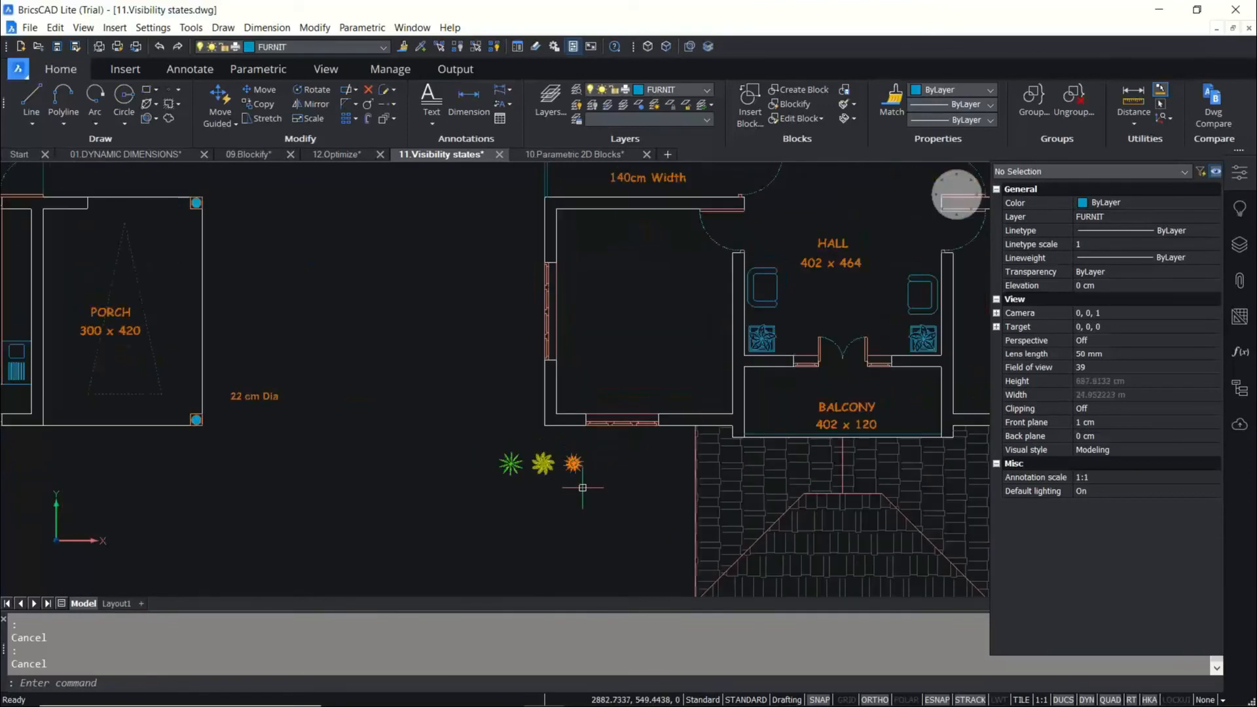
scroll(582, 495, "up", 2)
scroll(592, 496, "down", 4)
middle_click_drag(618, 362, 533, 433)
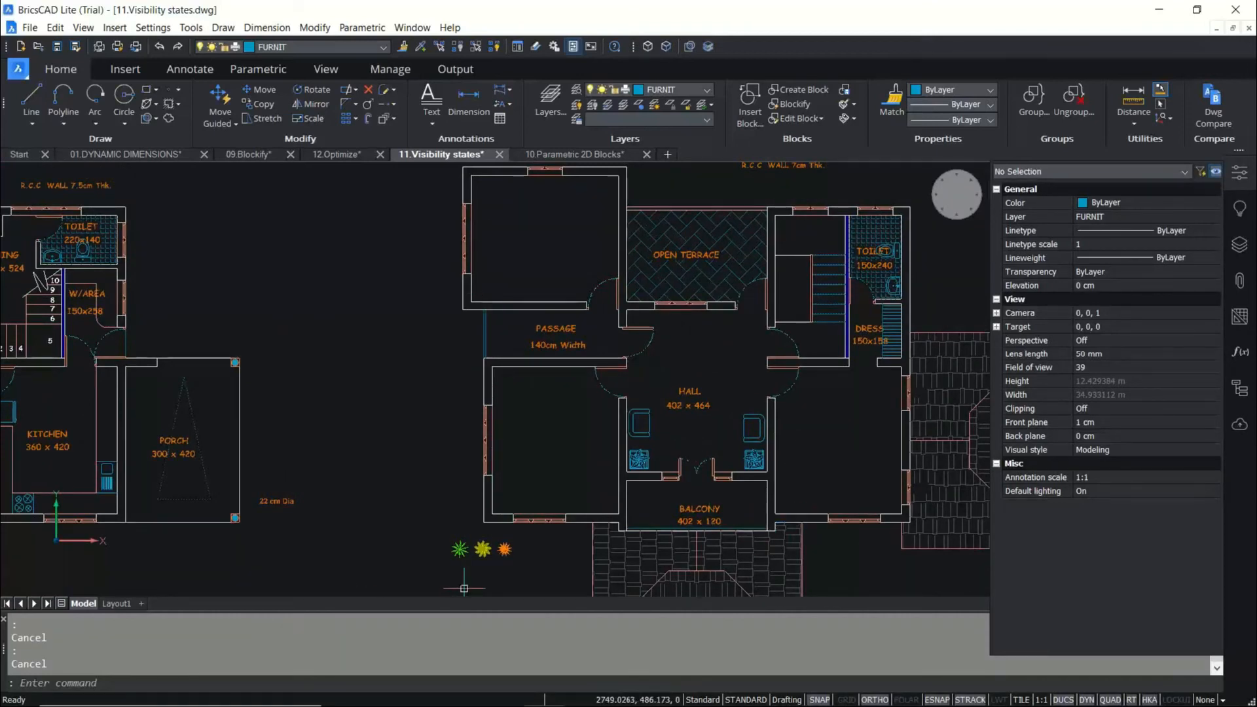
Examine the green, yellow and orange tree symbols below the floor plan and the separate polylines they consist of.
scroll(466, 585, "up", 3)
scroll(499, 523, "up", 2)
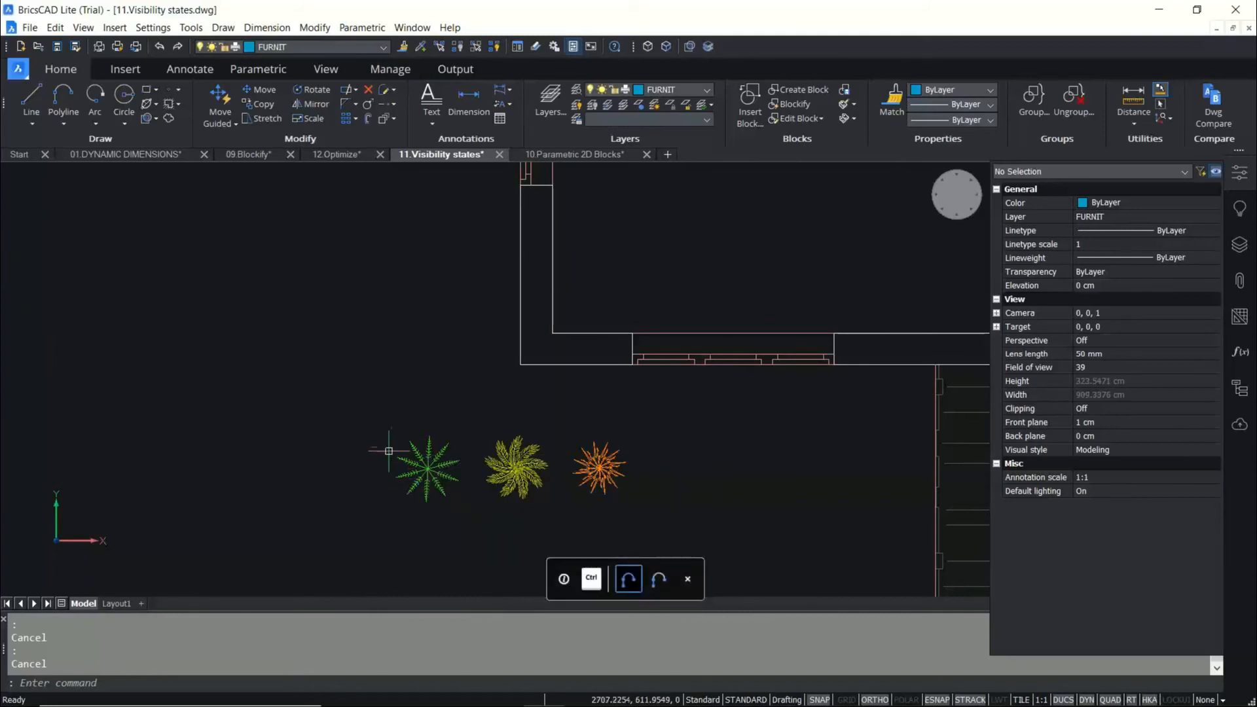
scroll(387, 449, "up", 3)
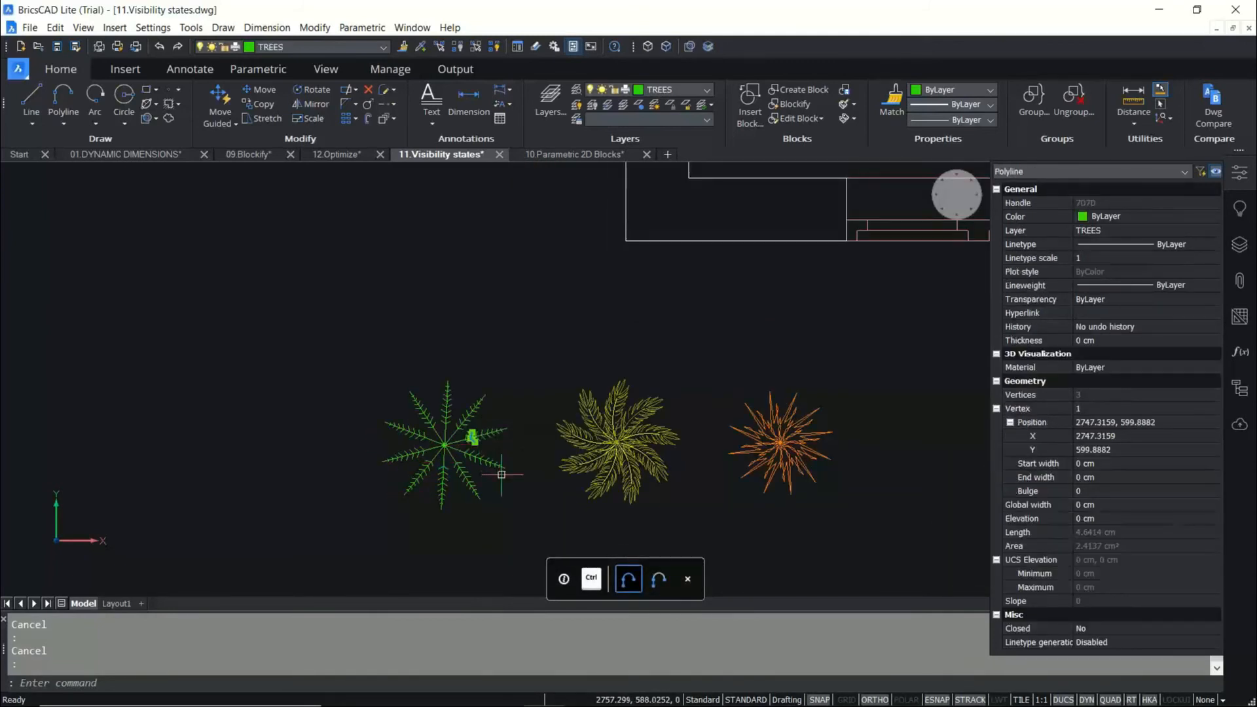
scroll(498, 432, "up", 2)
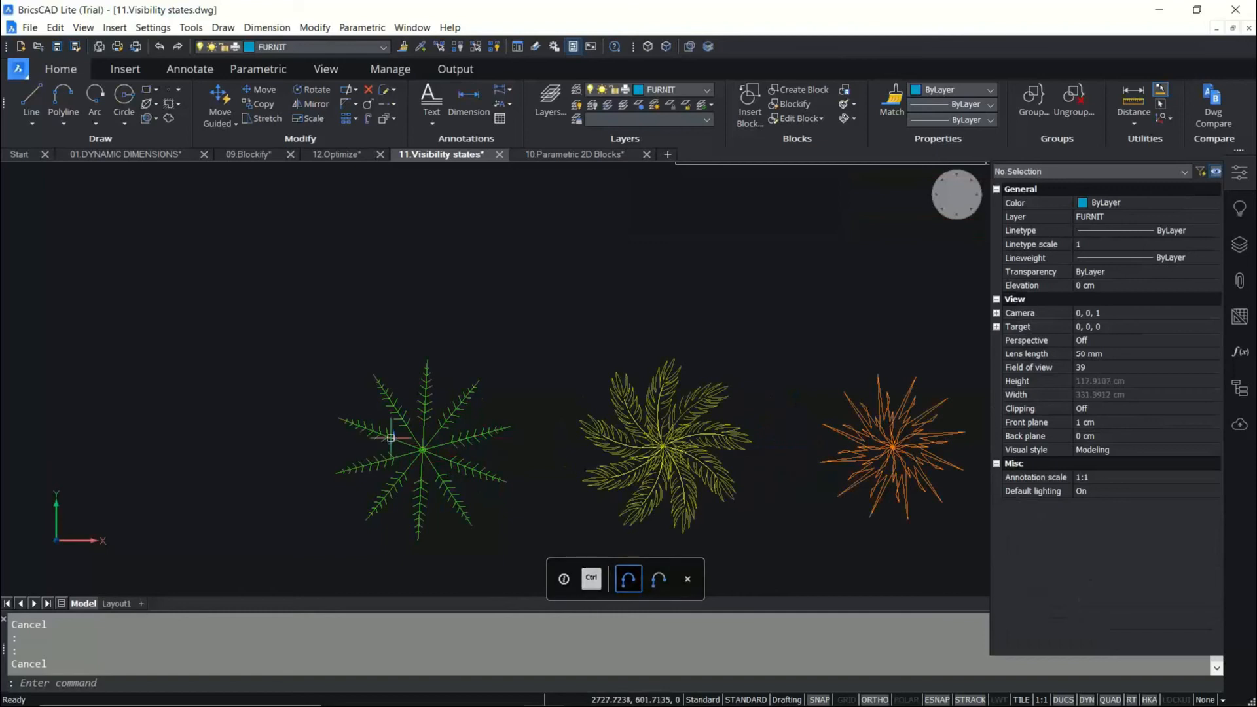
scroll(396, 433, "down", 1)
scroll(437, 414, "up", 1)
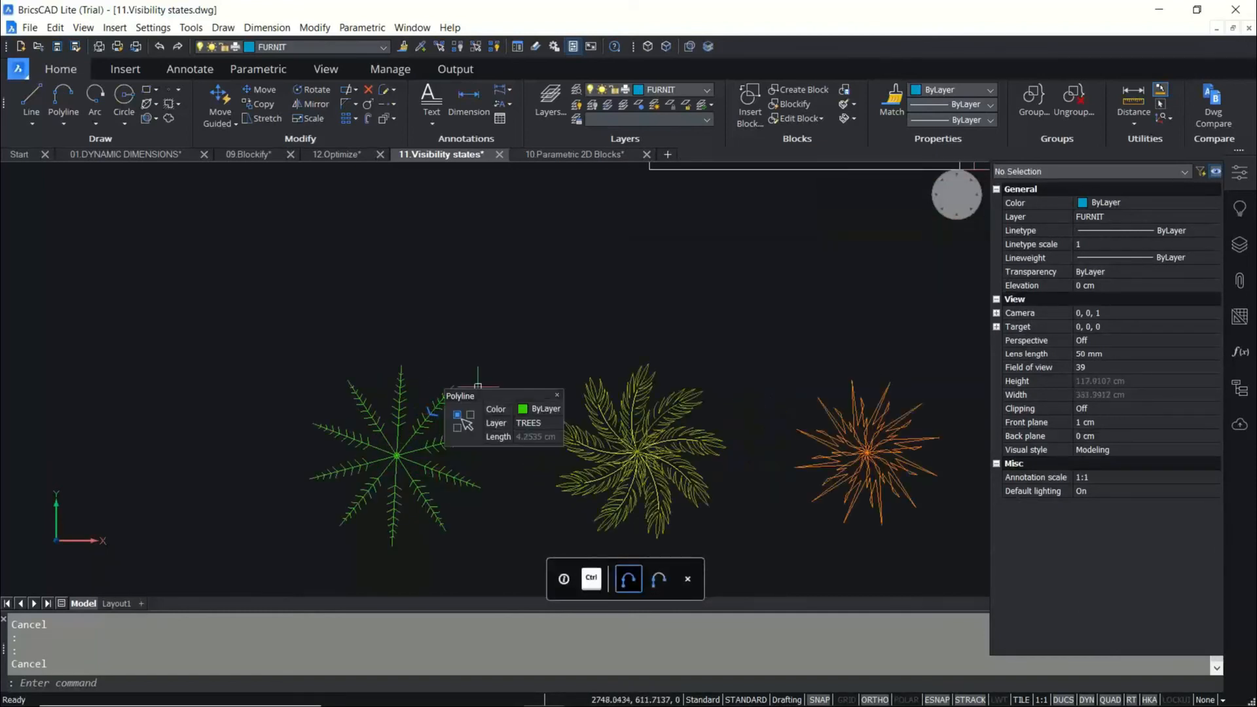
scroll(416, 371, "down", 2)
scroll(434, 380, "up", 1)
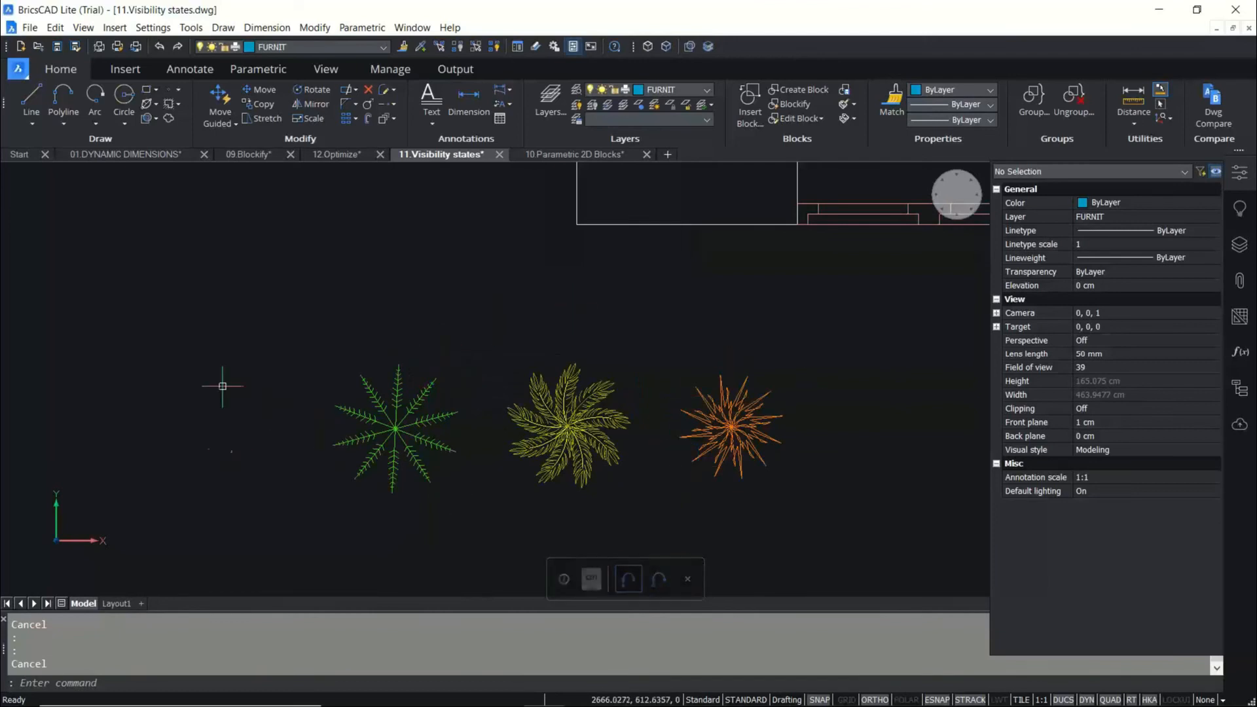
scroll(480, 463, "down", 2)
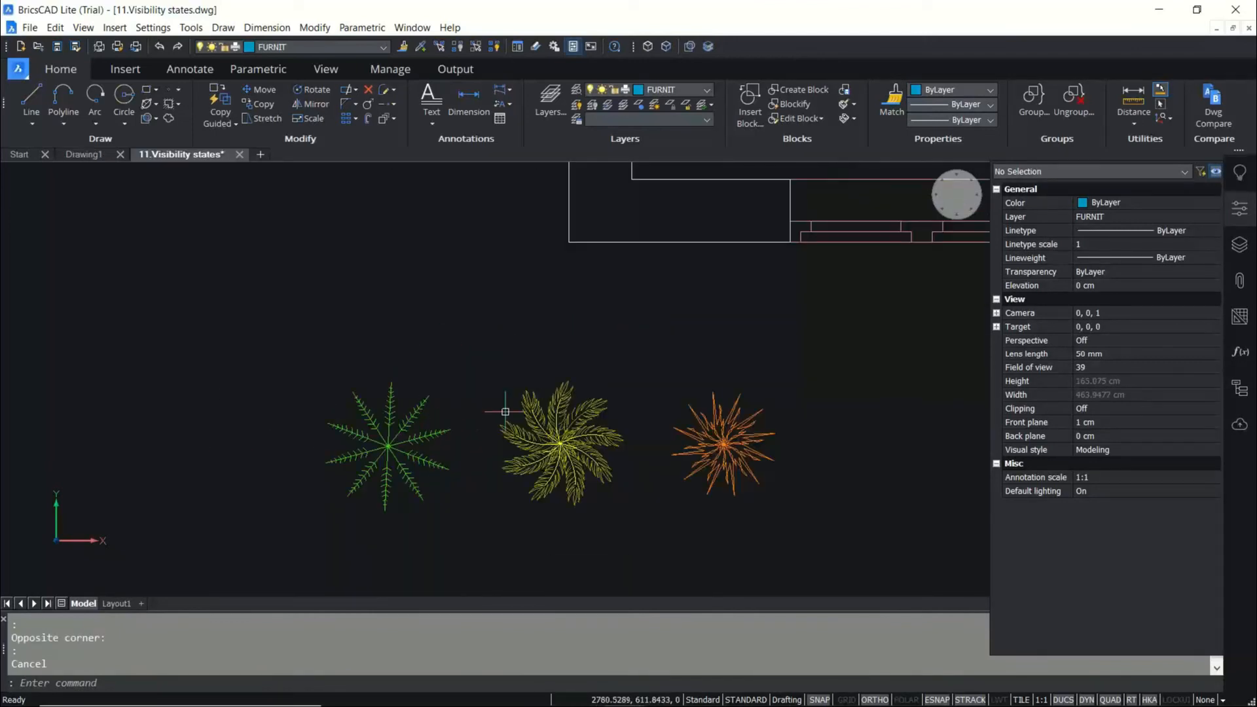
Start a block definition named TREES, with its base point and entities specified on screen.
type("bl")
key("Return")
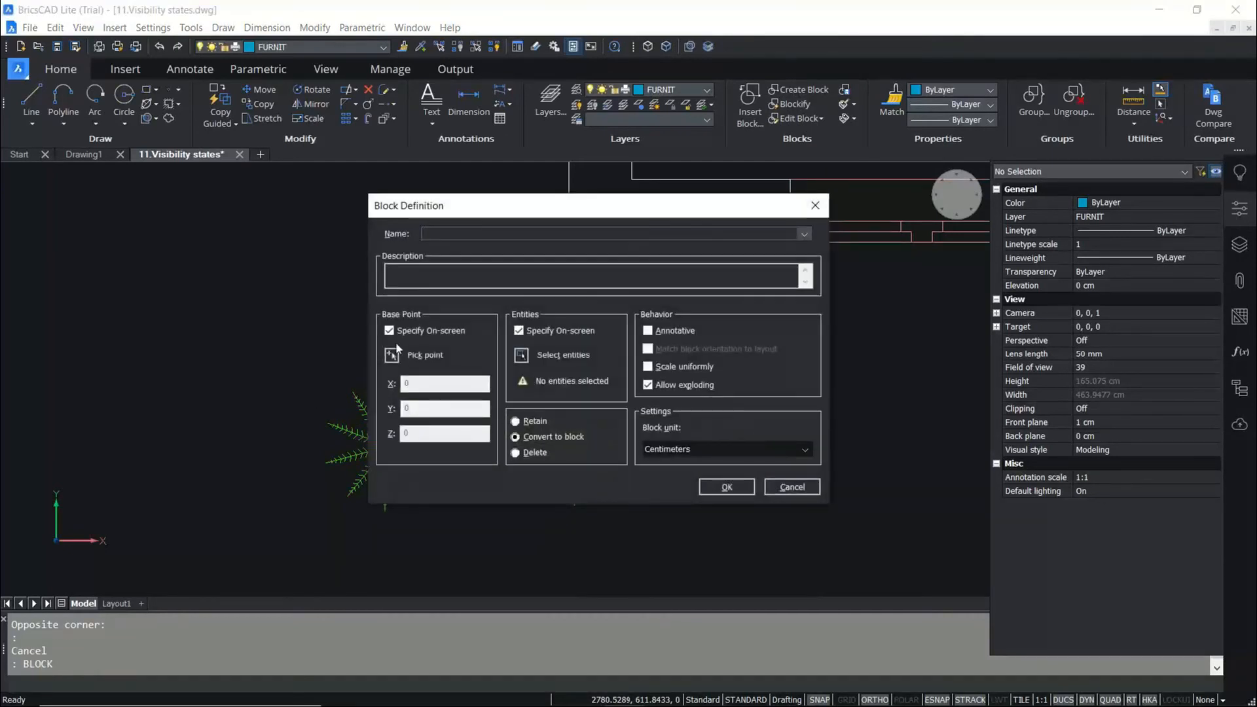
type("tree")
key("BackSpace")
key("BackSpace")
type("TREES")
left_click(717, 485)
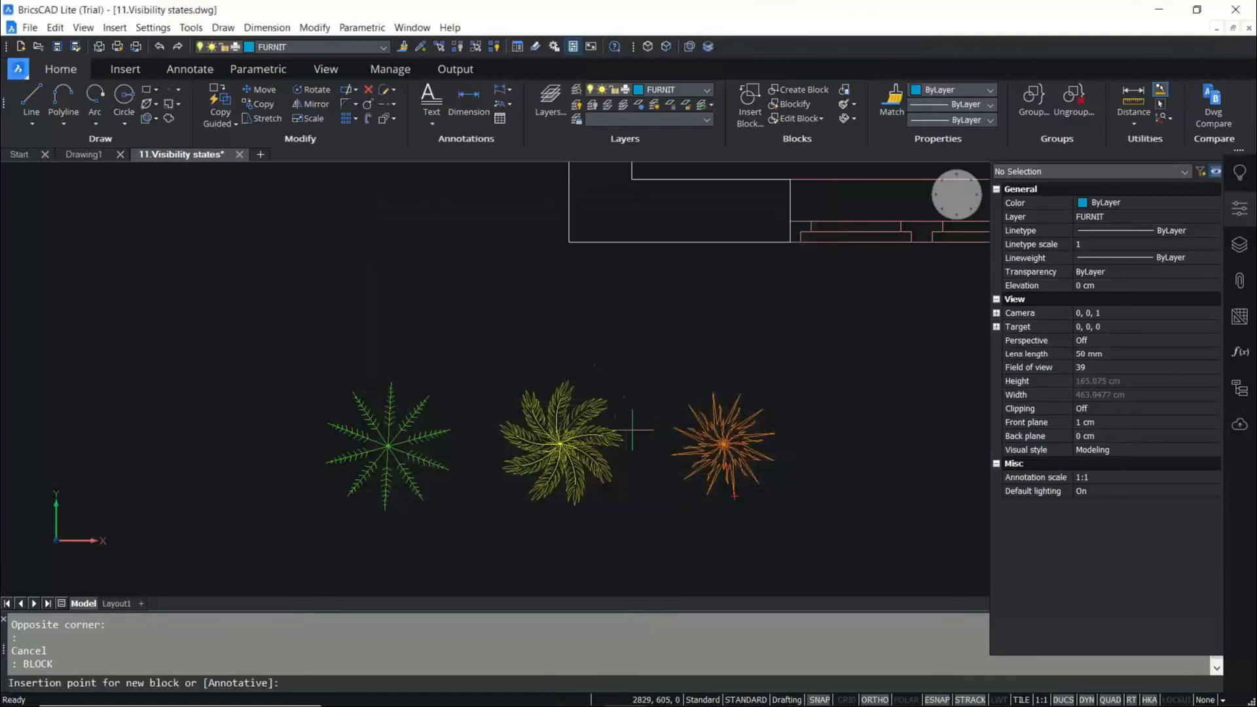
Set the block's base point at the green tree's centre and convert all three trees into the TREES block.
scroll(358, 484, "up", 5)
scroll(467, 347, "up", 4)
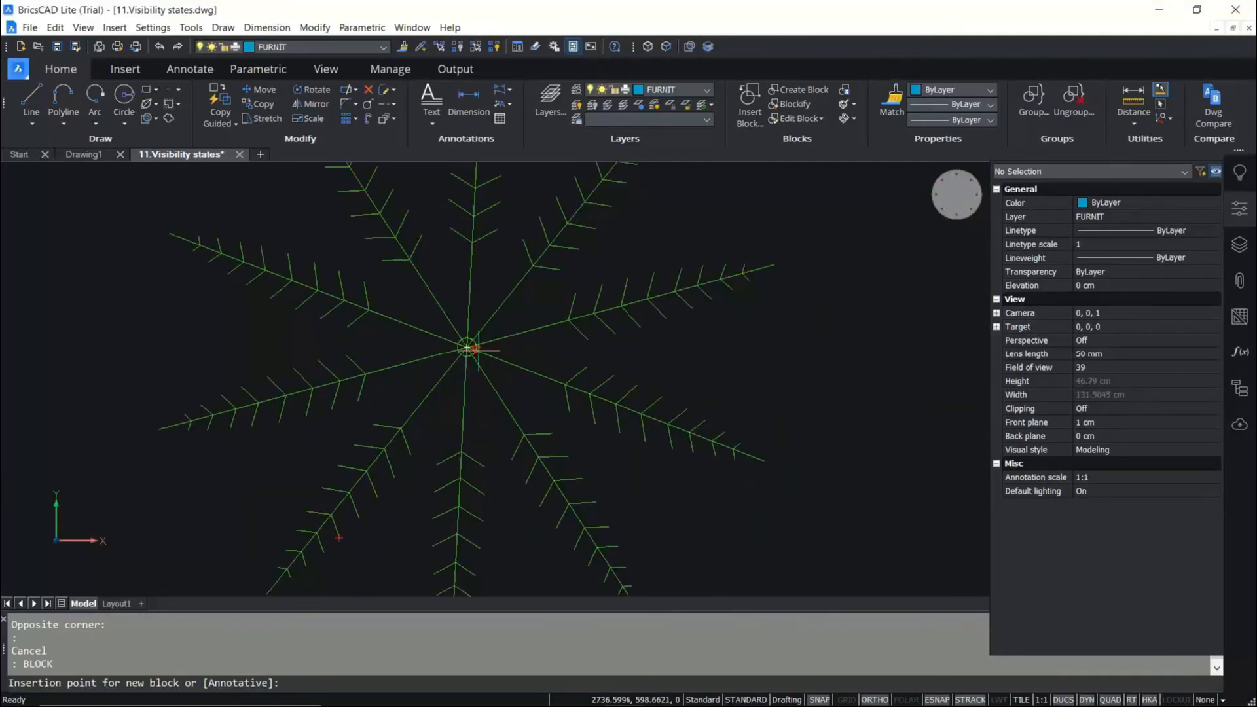
left_click(466, 347)
scroll(402, 397, "down", 6)
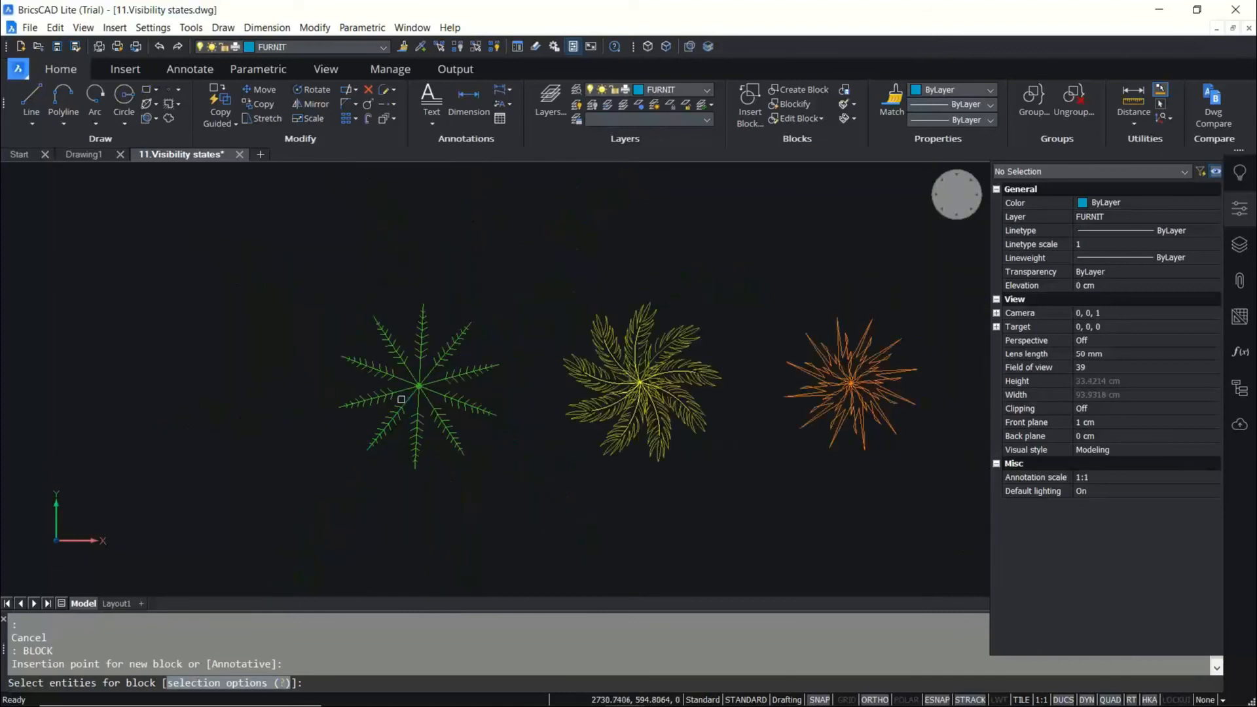
left_click(328, 301)
left_click(800, 491)
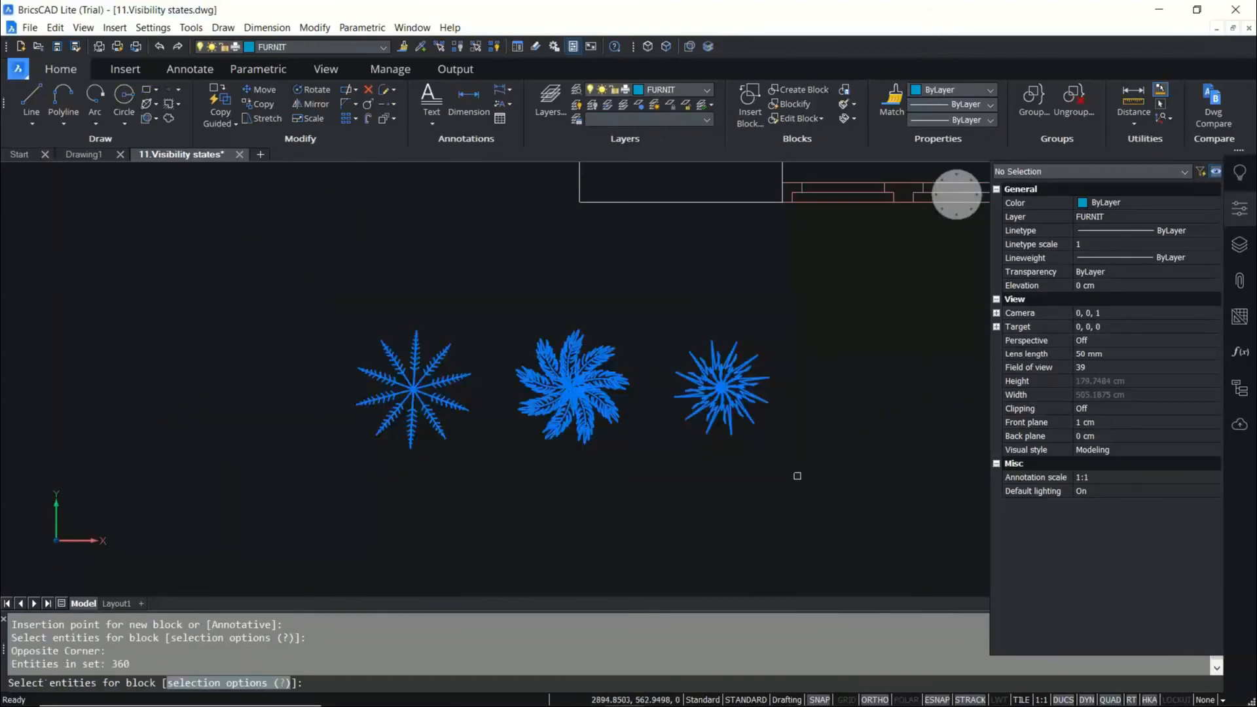
key("Return")
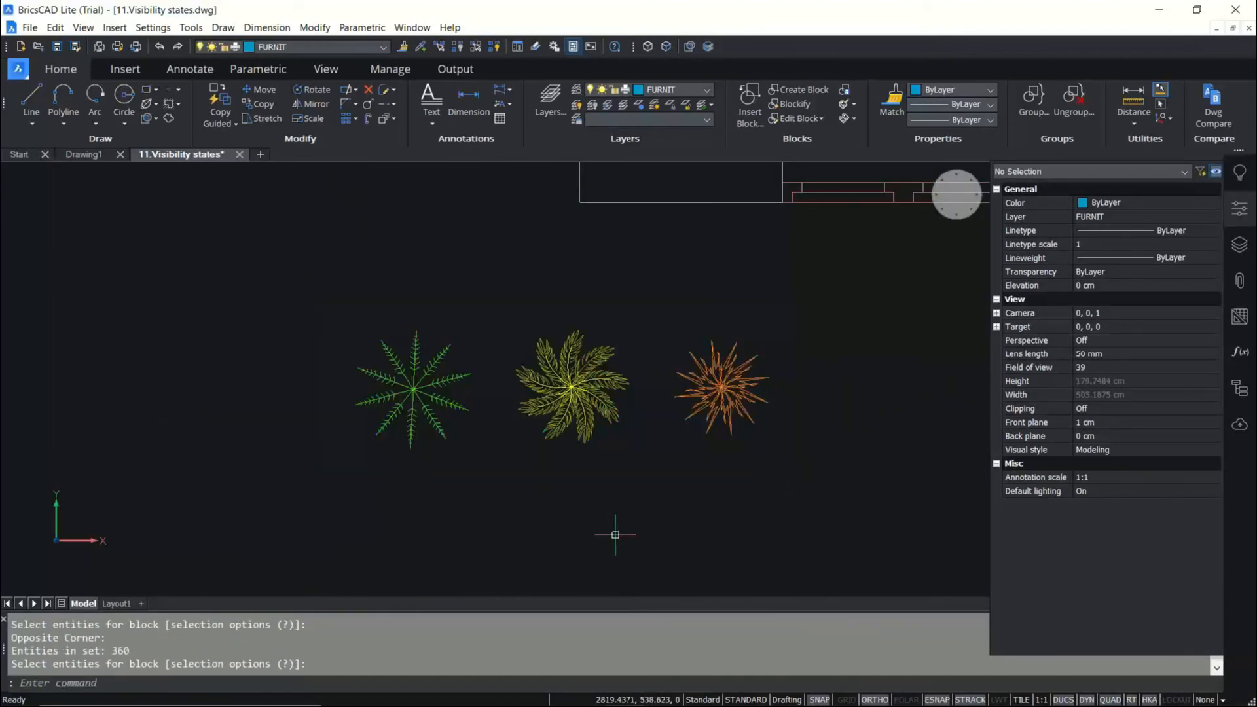
Check that the three trees select as one object and open the TREES block definition for editing.
left_click(587, 387)
key("Escape")
key("Escape")
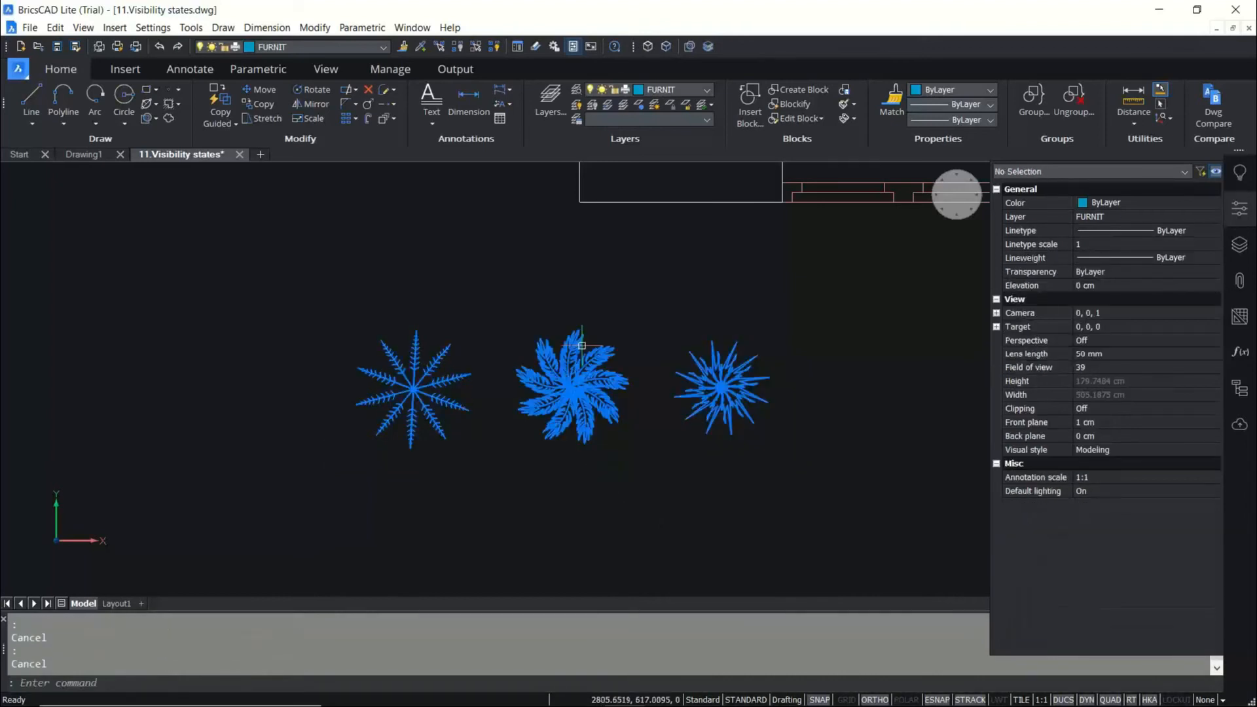
scroll(579, 354, "up", 3)
double_click(571, 419)
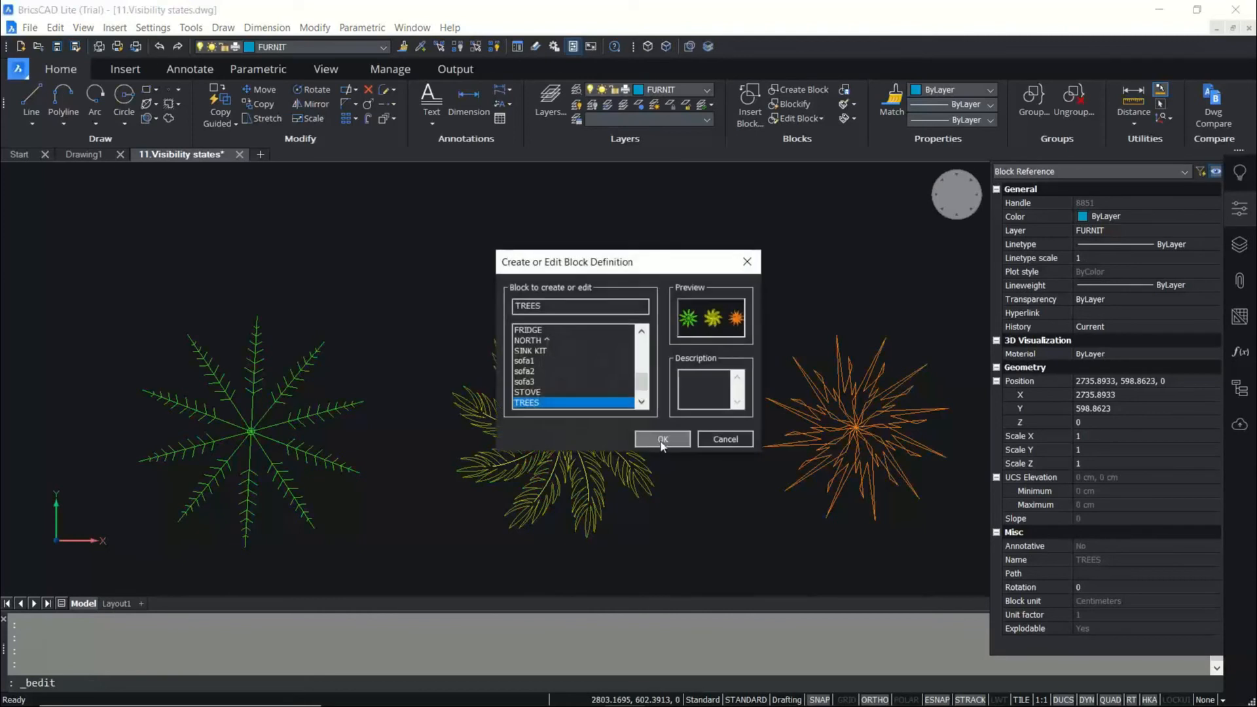
left_click(662, 439)
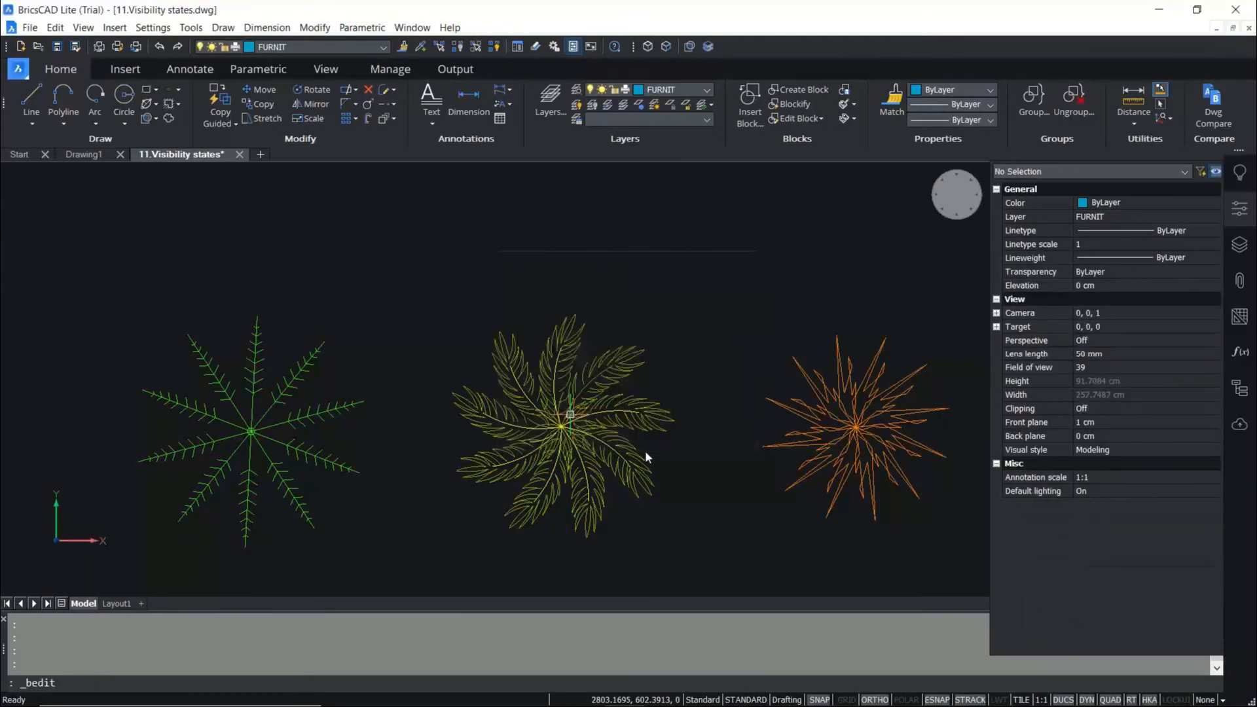
scroll(609, 416, "down", 3)
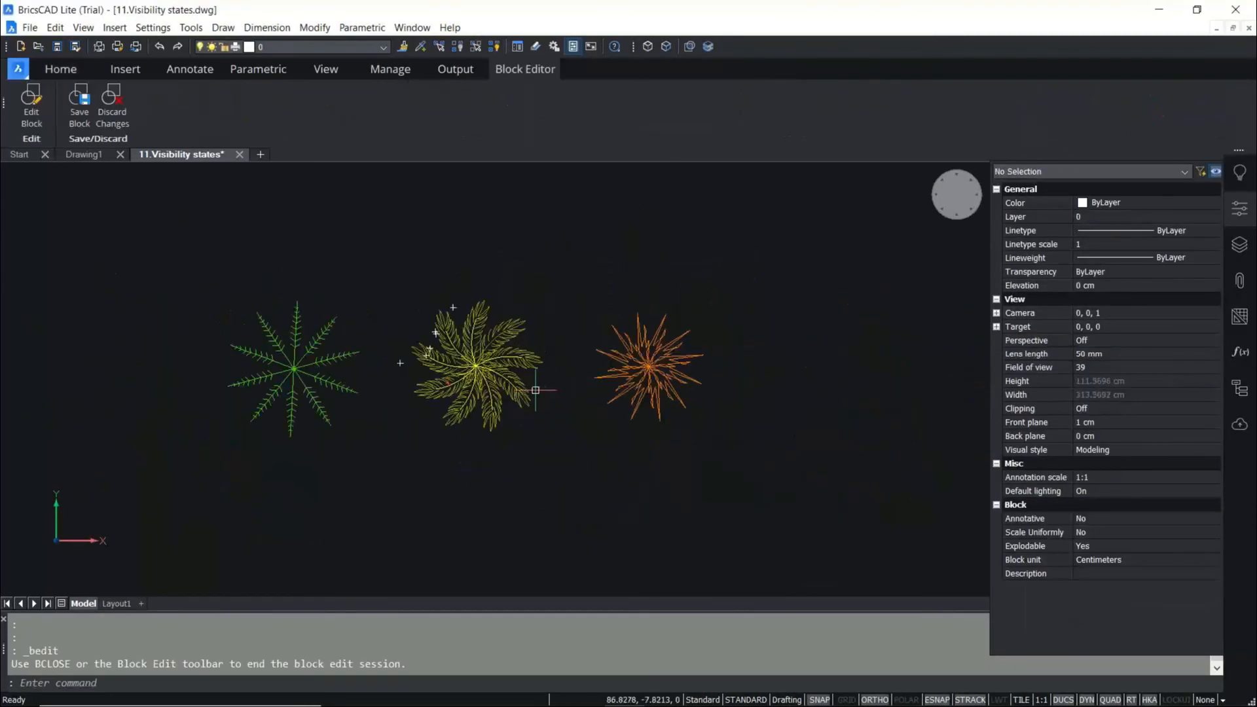
Open the visibility states manager for the TREES block and add a visibility parameter named TREE_TYPE.
left_click(143, 683)
mouse_move(143, 703)
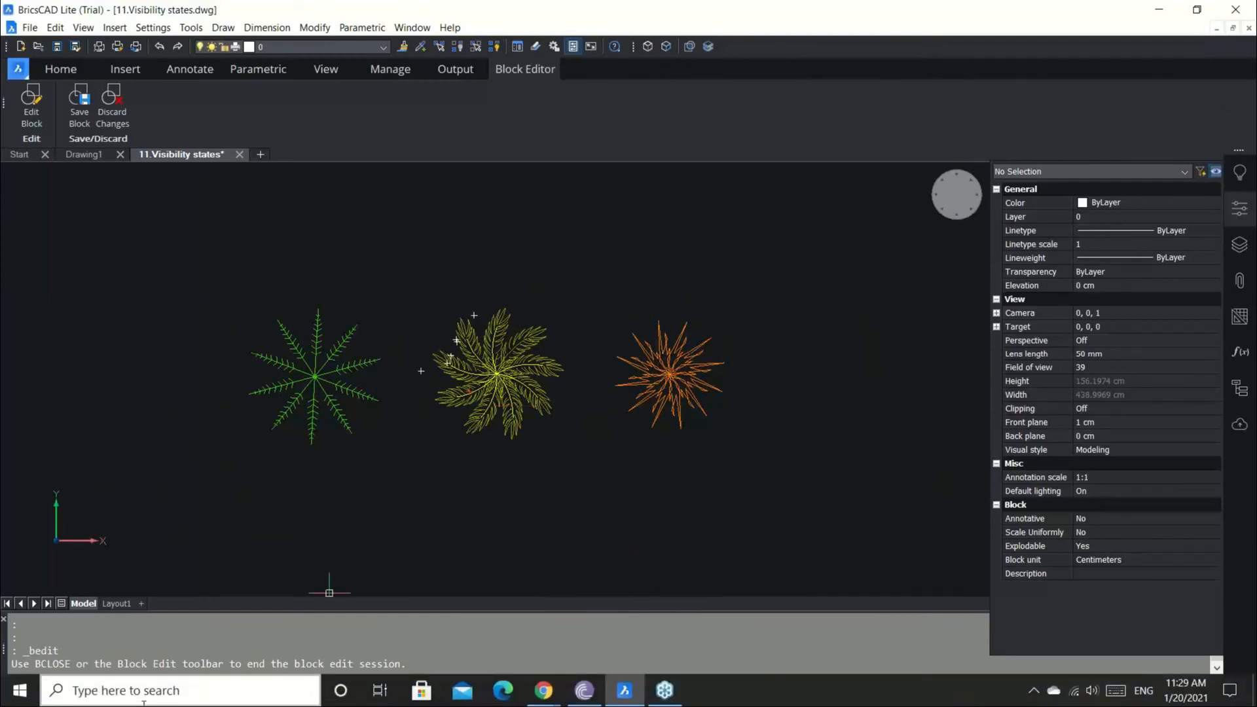
type("vis")
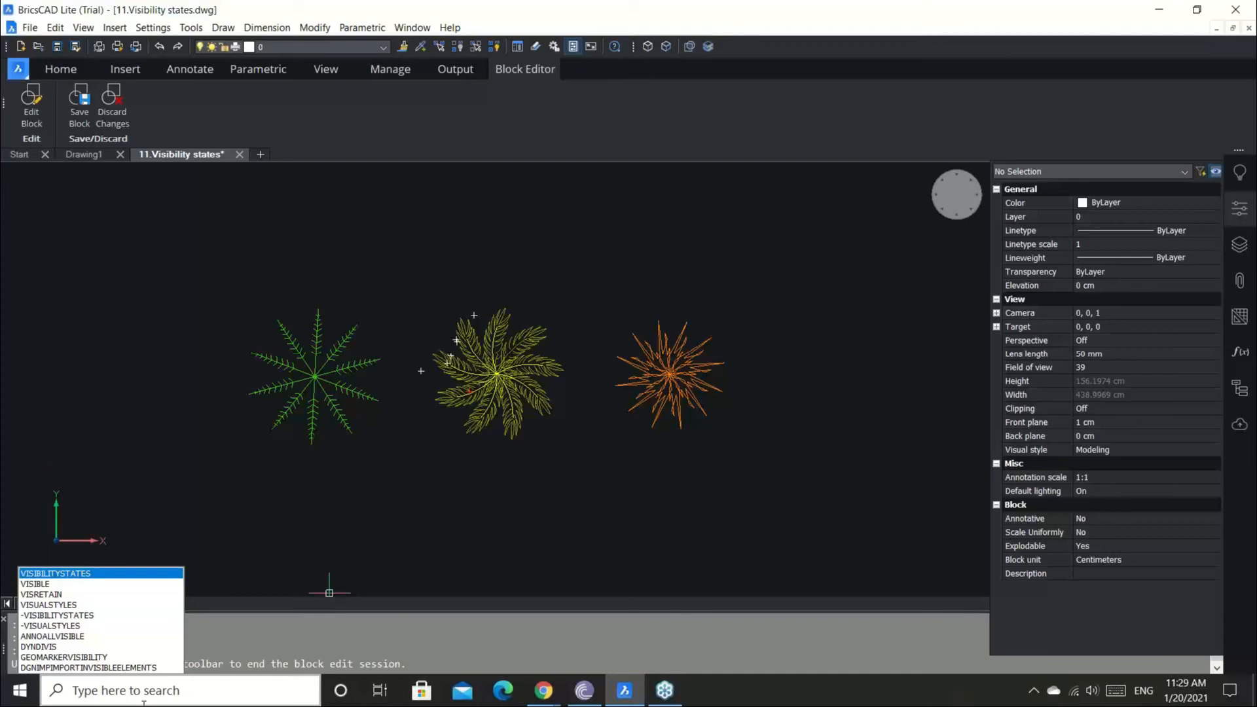
key("Return")
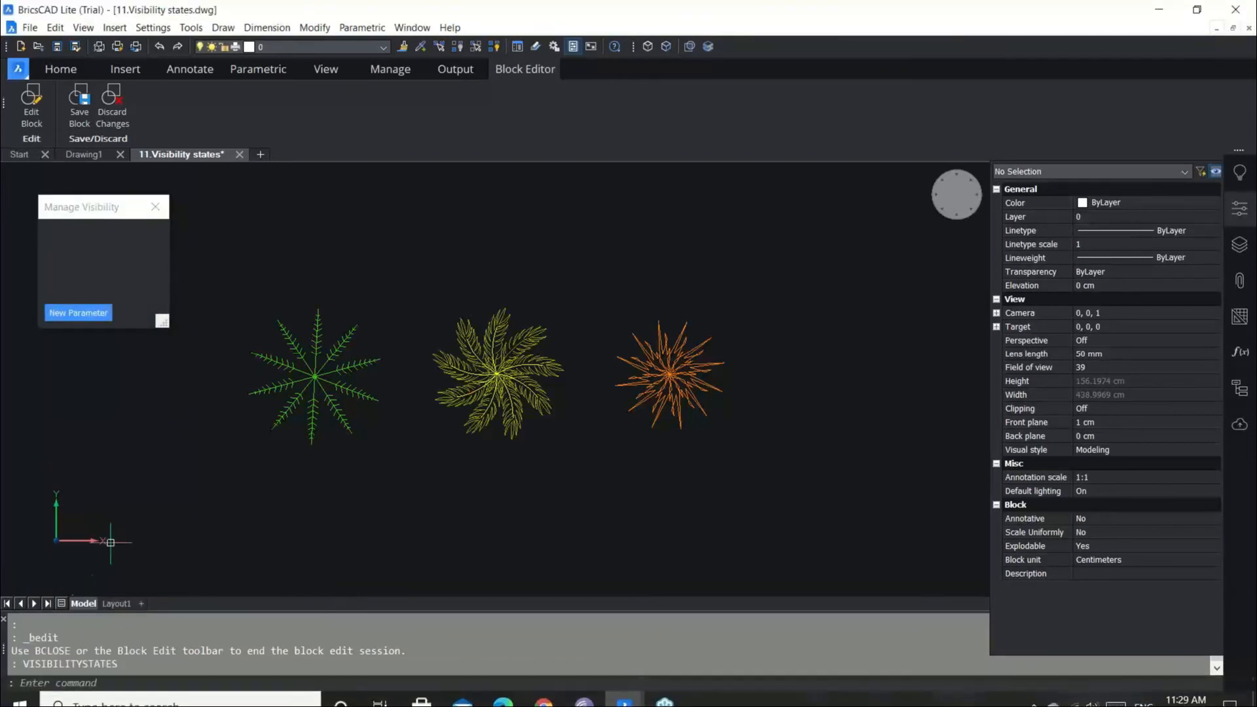
left_click_drag(95, 213, 100, 235)
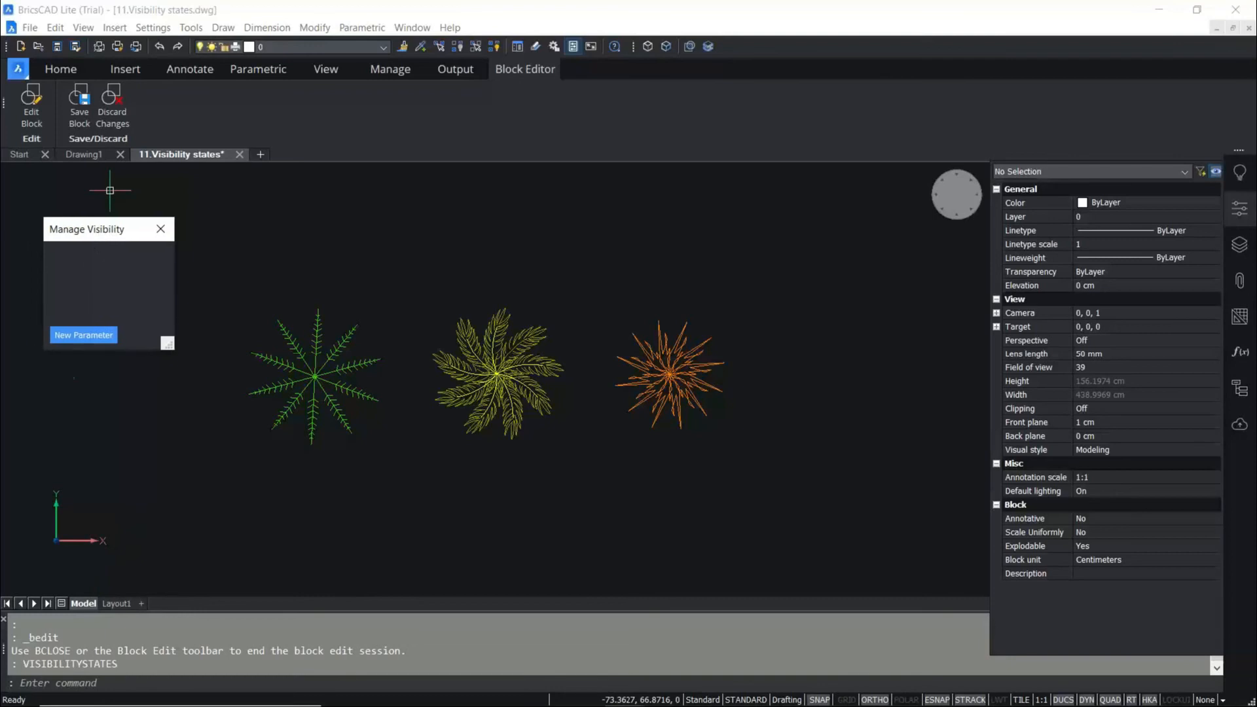
left_click(83, 335)
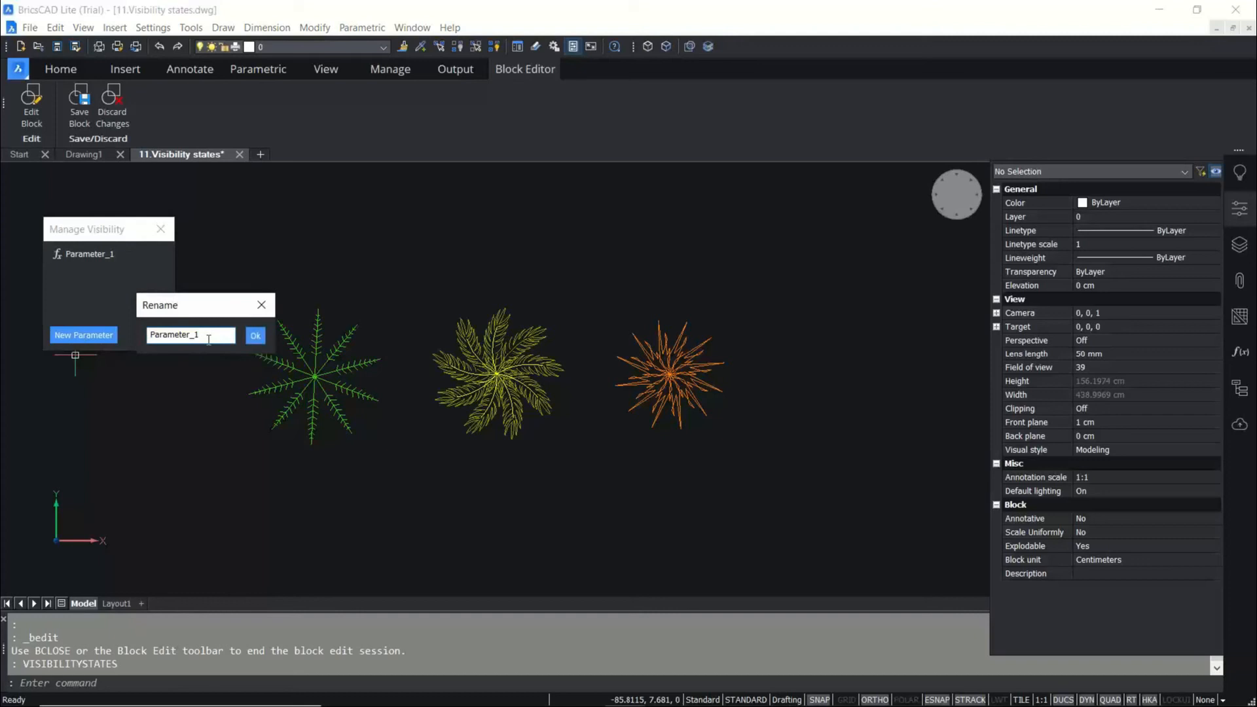
key("BackSpace")
type("TREE_TYPE")
left_click(256, 337)
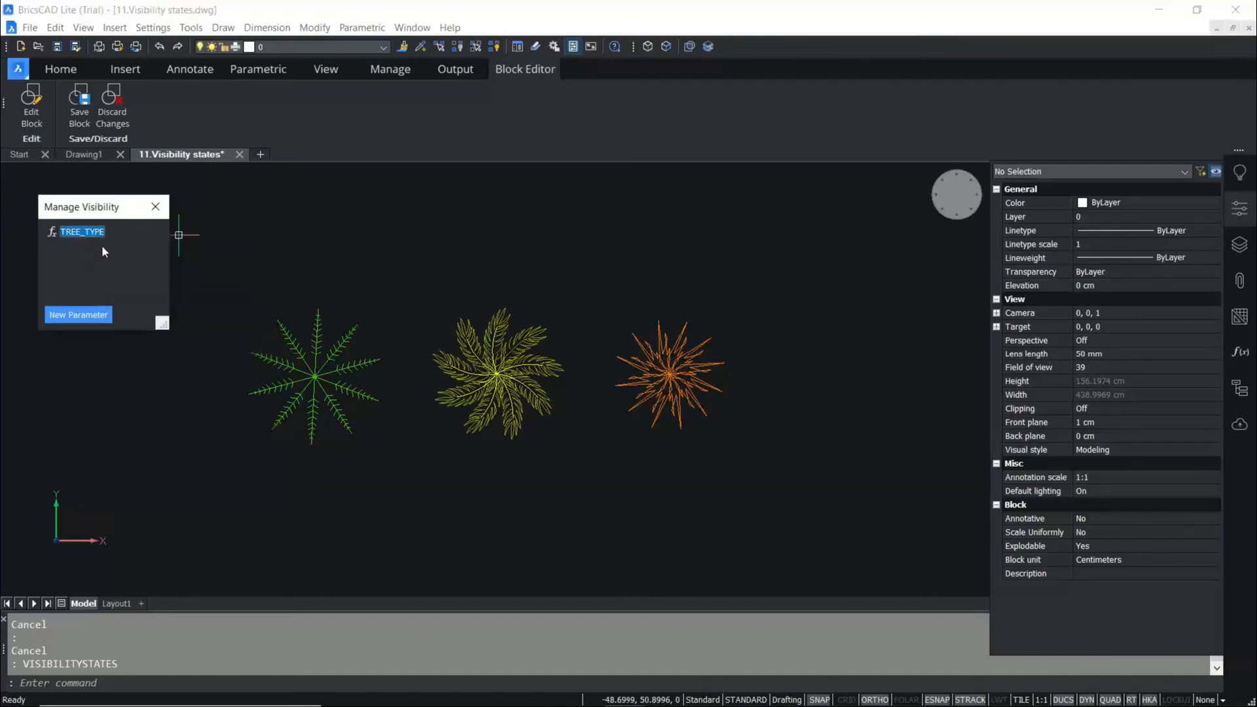
Add three visibility states named TREE1, TREE2 and TREE3 to the TREE_TYPE parameter.
right_click(86, 231)
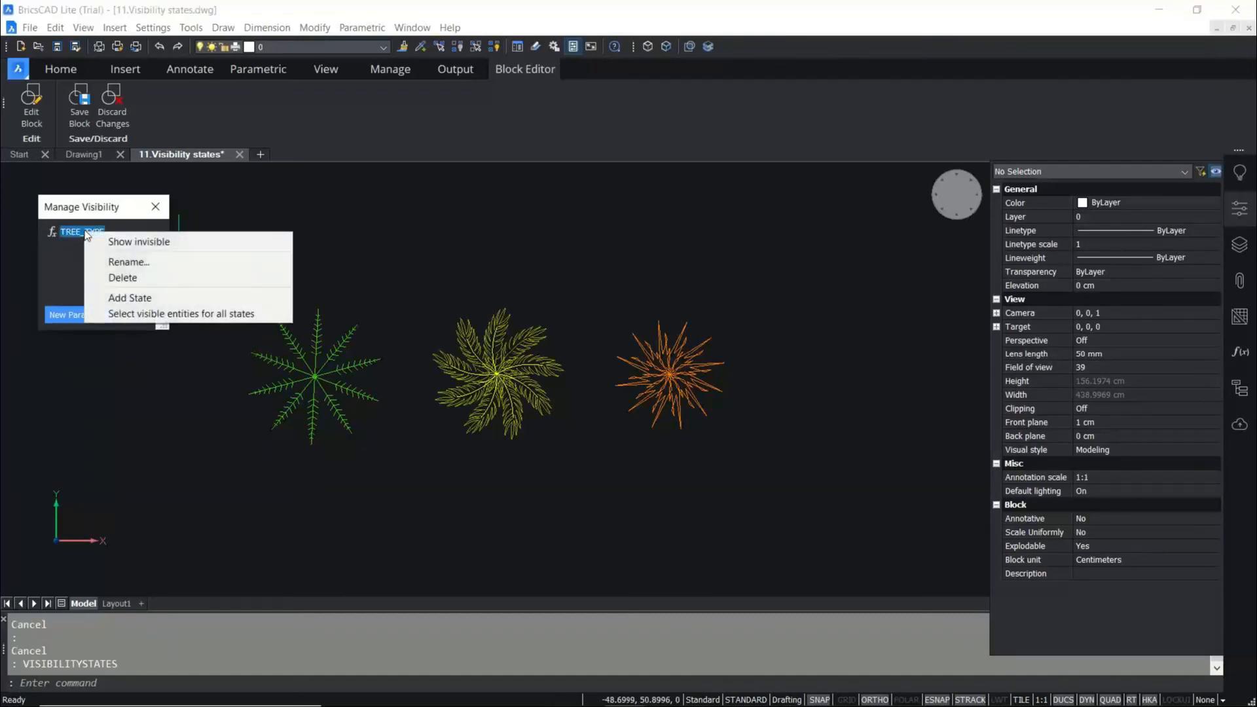
left_click(143, 299)
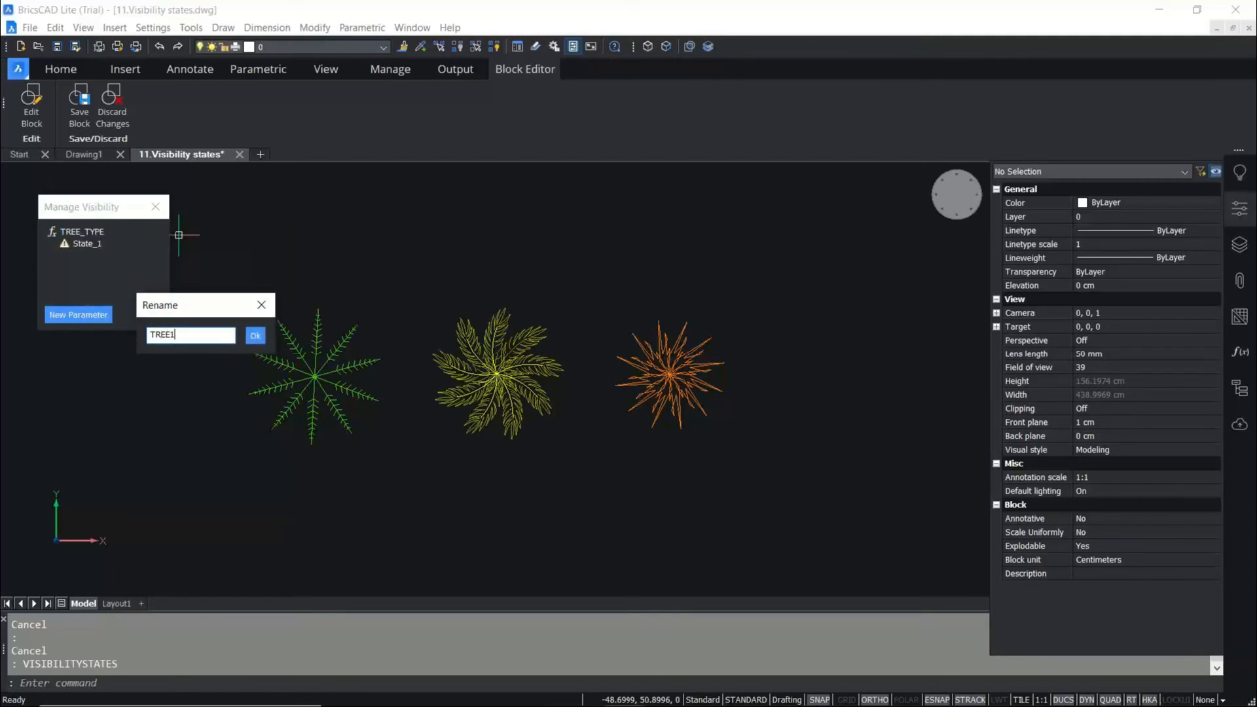
left_click(255, 337)
right_click(83, 231)
left_click(140, 300)
left_click(253, 340)
right_click(89, 234)
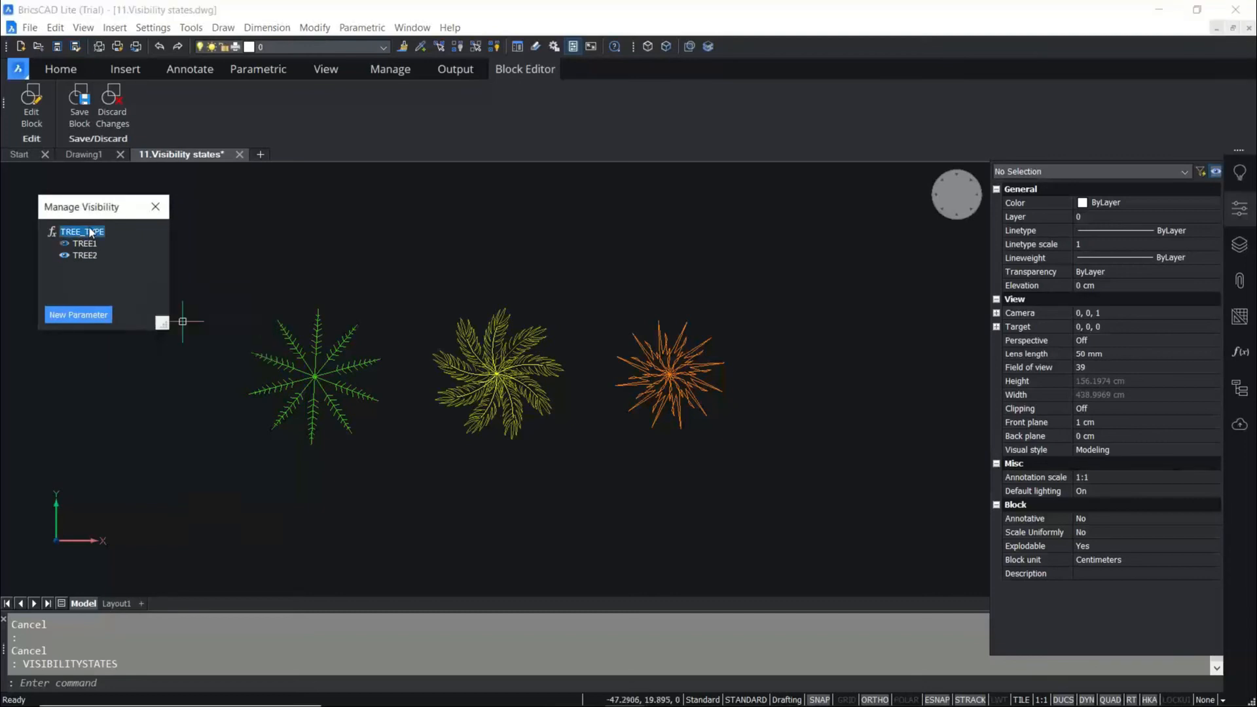
left_click(139, 294)
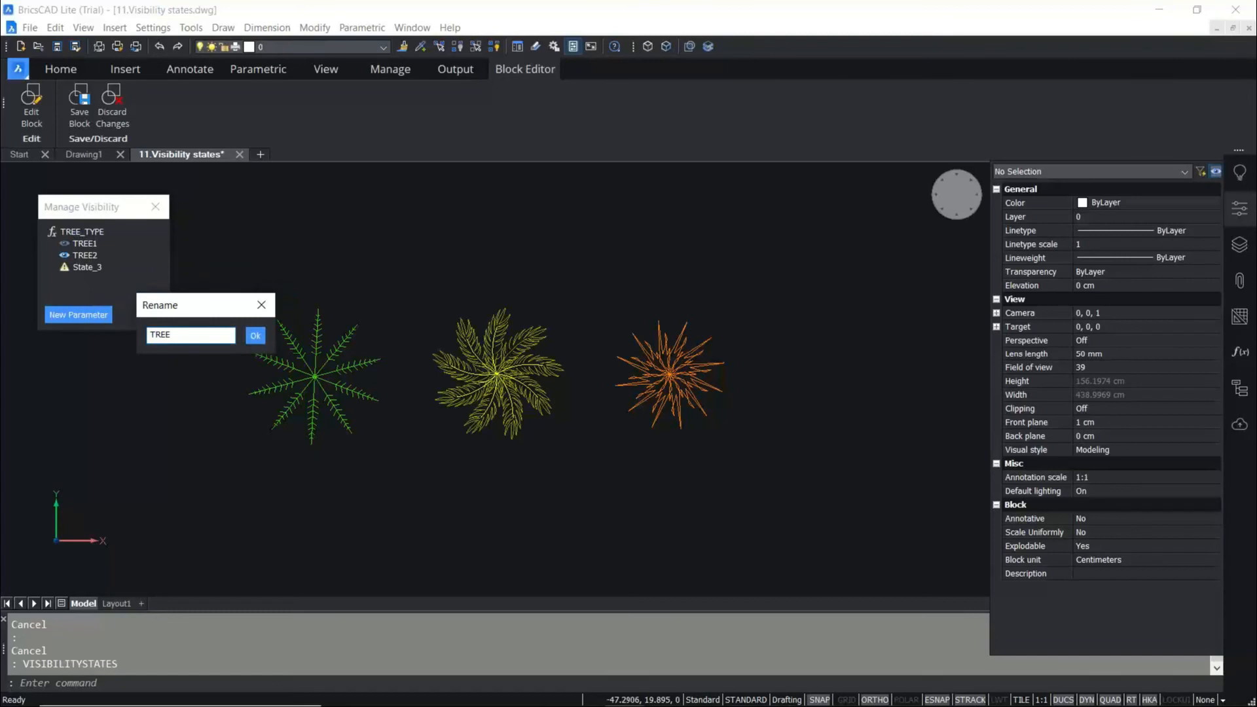
left_click(255, 335)
Make the green tree the visible entity set of the TREE1 state.
right_click(87, 246)
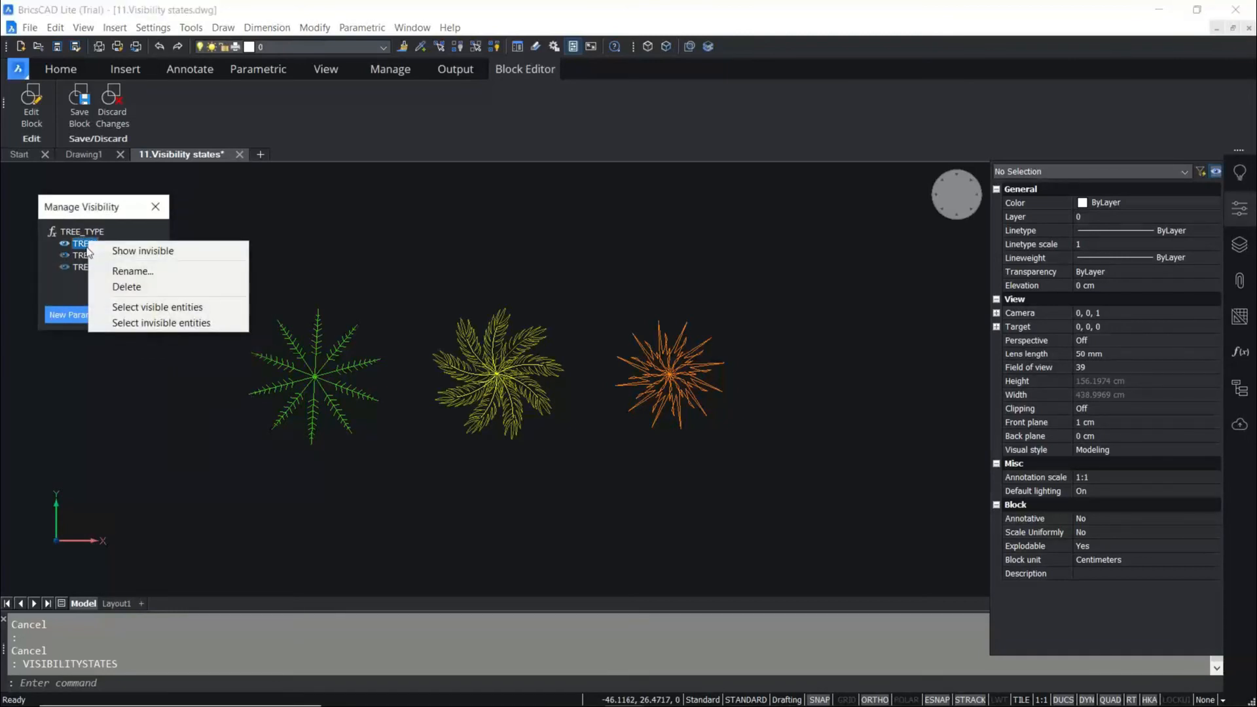
left_click(161, 308)
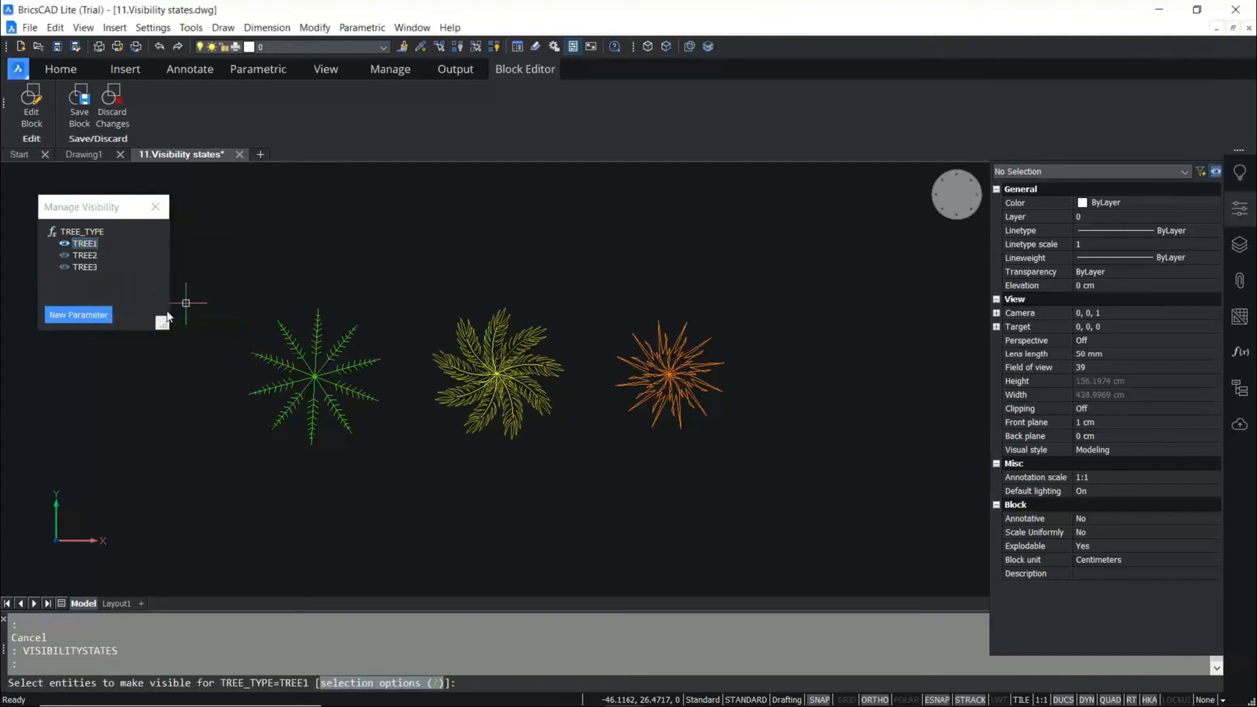
left_click(218, 286)
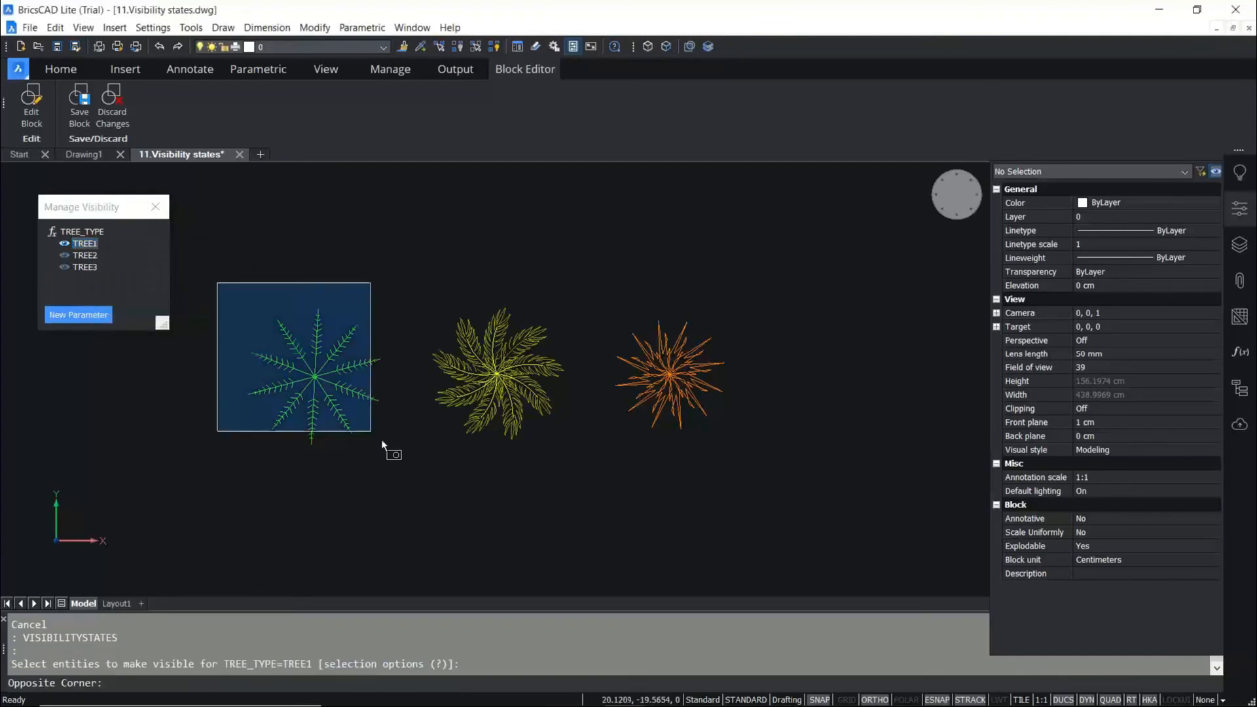
left_click(405, 474)
key("Return")
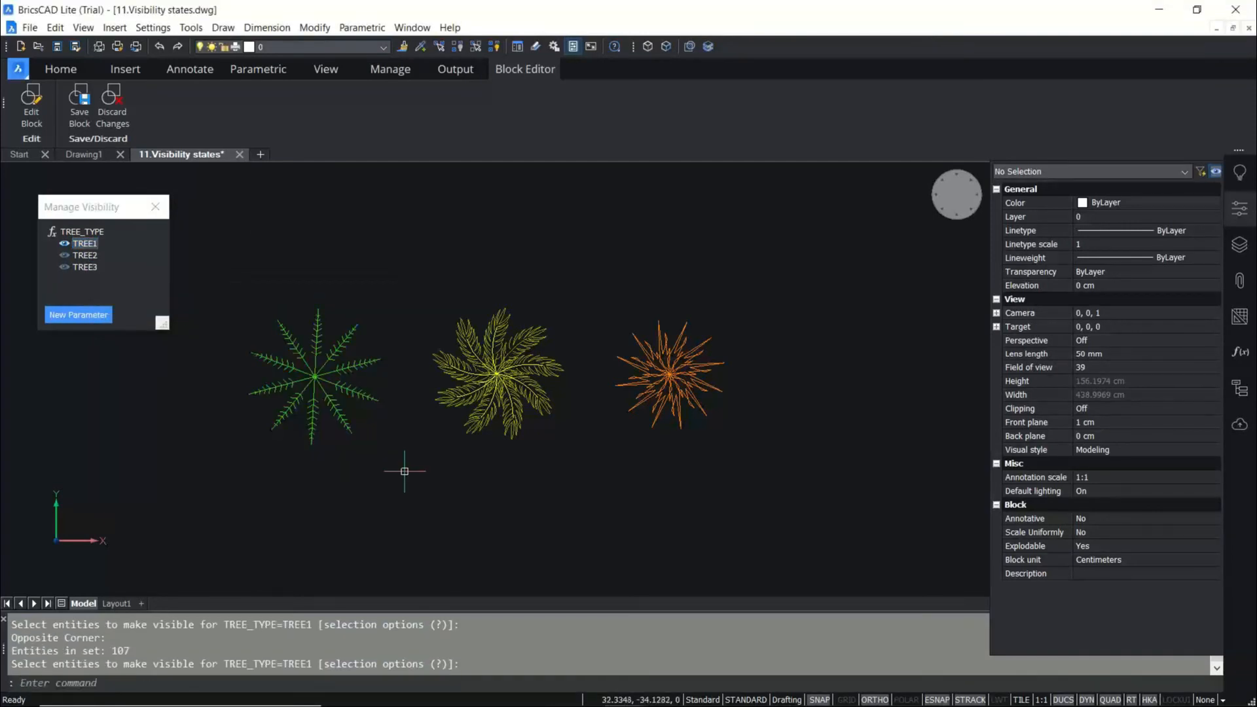
Make the yellow tree the visible entity set of the TREE2 state.
left_click(84, 256)
right_click(86, 257)
left_click(119, 324)
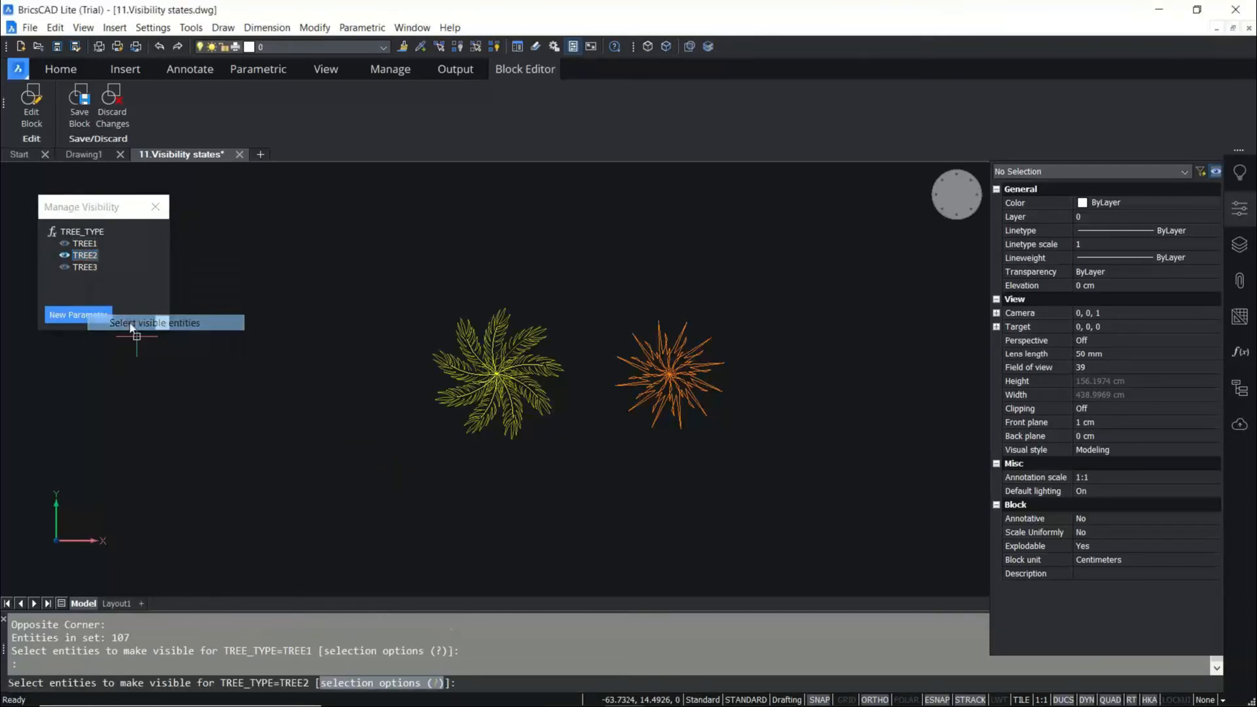
left_click(384, 282)
left_click(582, 450)
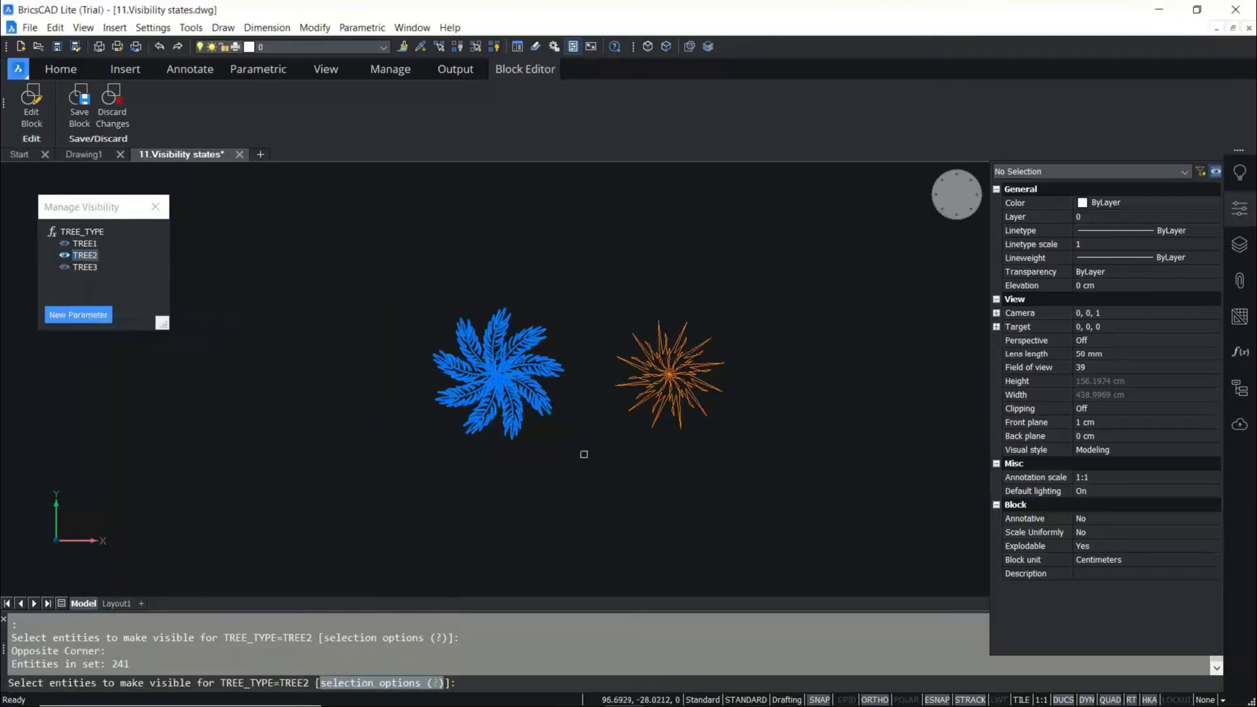
key("Return")
Make the orange tree the visible entity set of the TREE3 state.
left_click(90, 268)
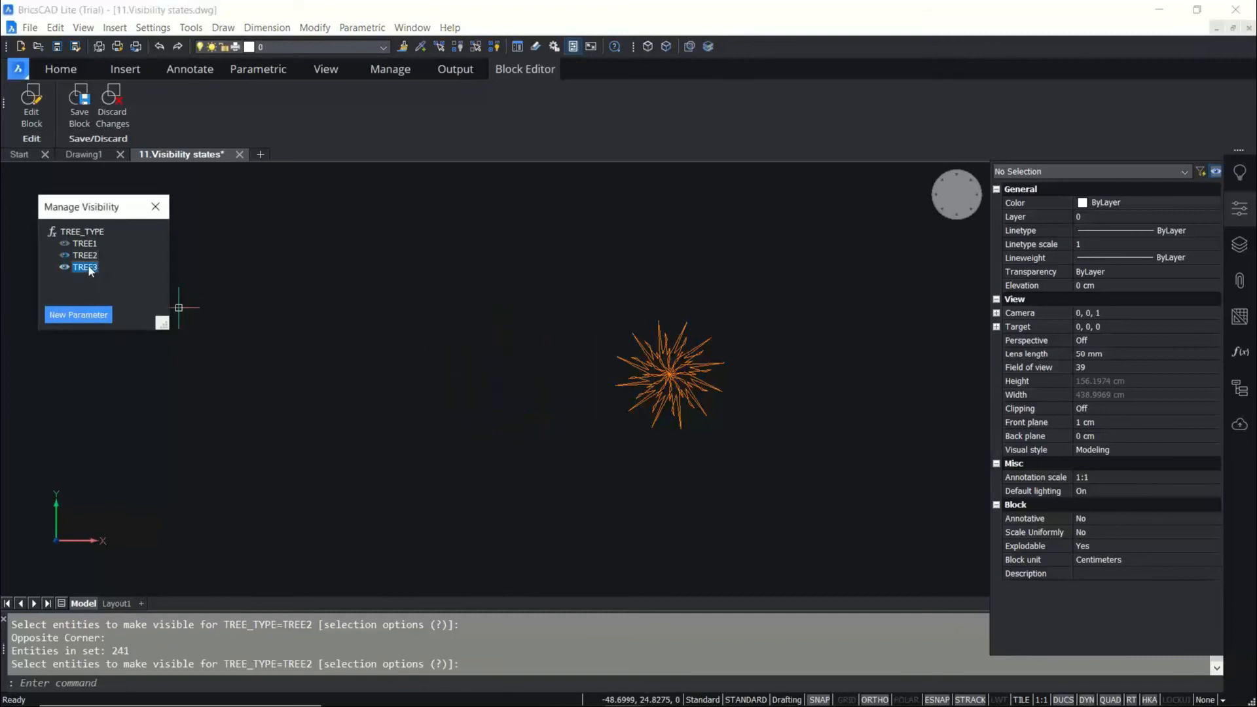
right_click(89, 268)
left_click(140, 332)
left_click(562, 299)
left_click(794, 451)
key("Return")
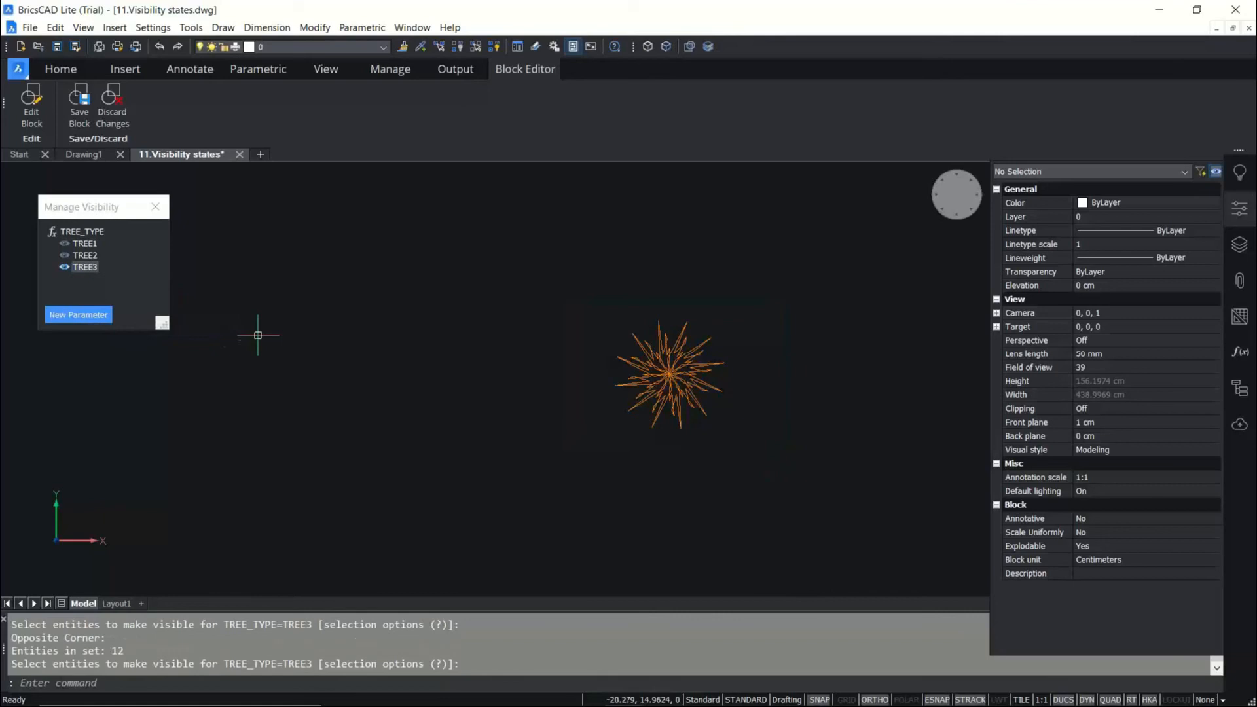
Switch through the three tree states to check them and turn on the display of invisible entities.
left_click(85, 244)
left_click(87, 256)
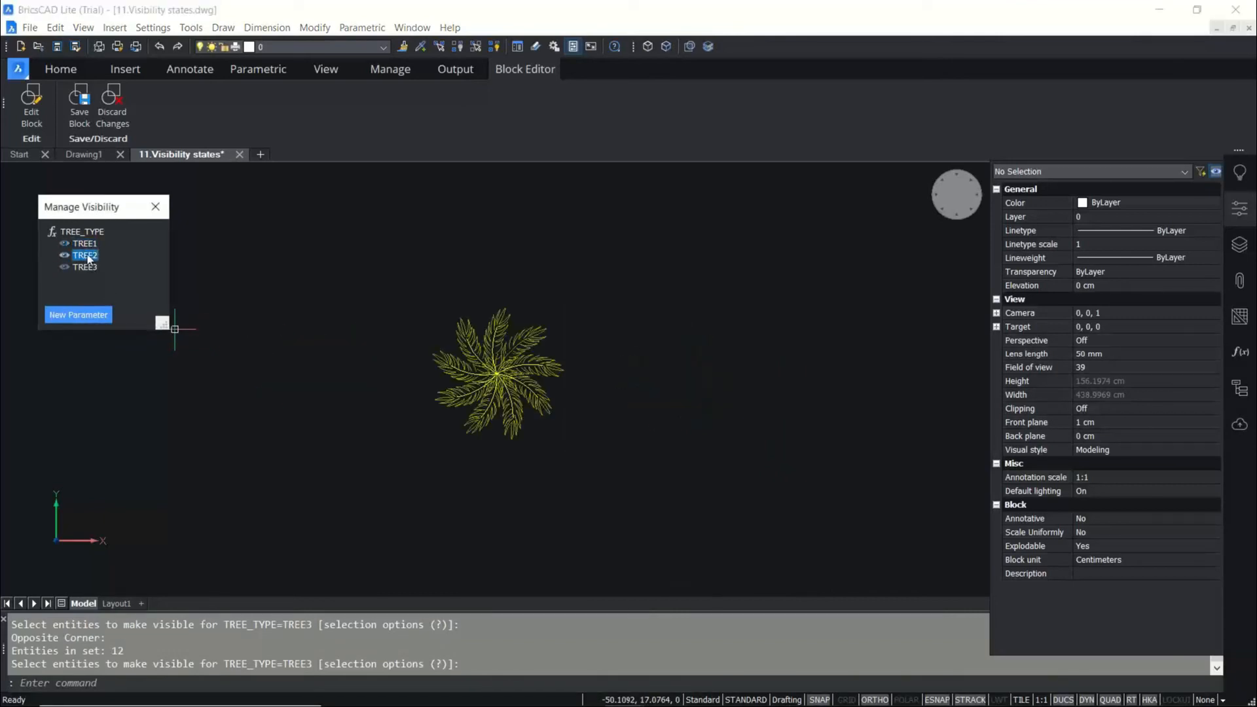
left_click(89, 265)
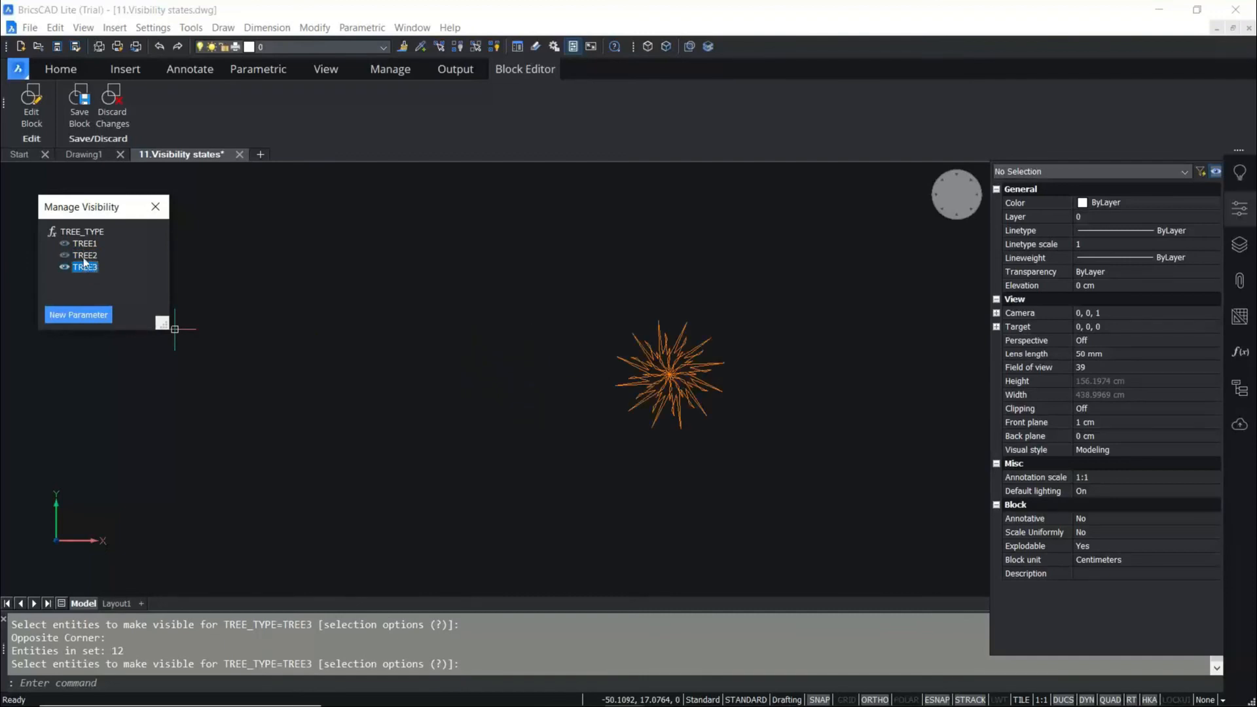
left_click(84, 256)
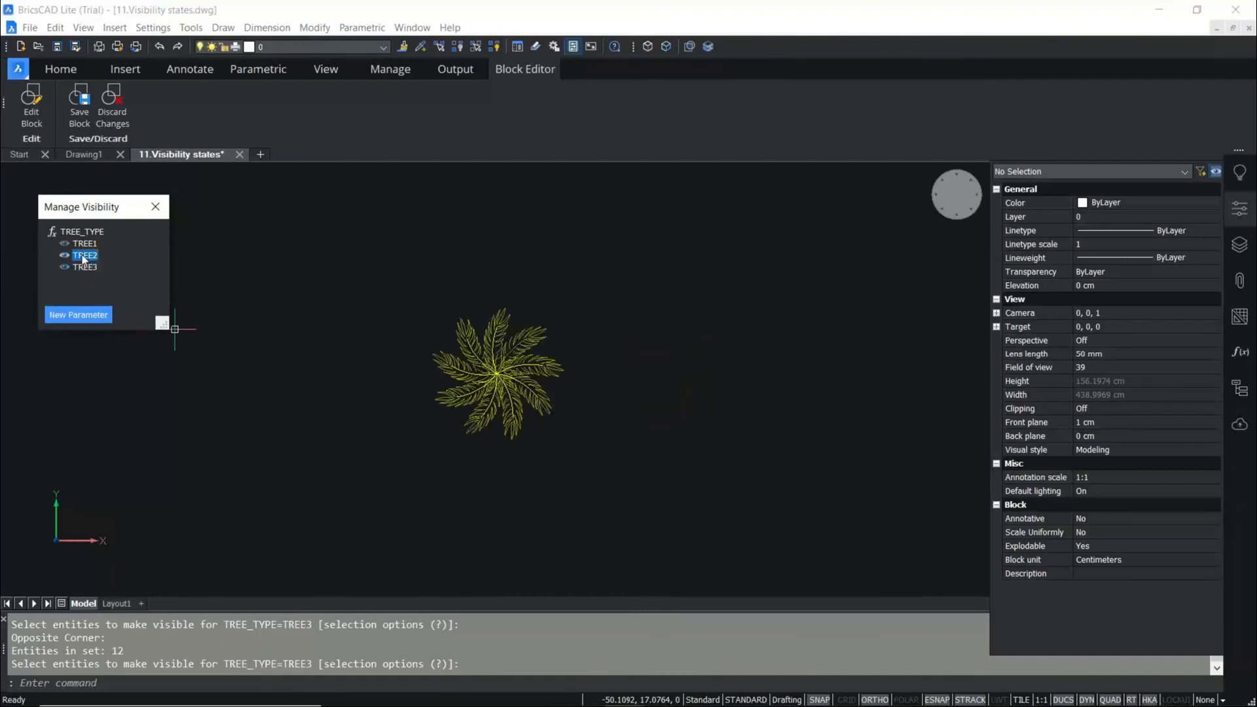
right_click(83, 256)
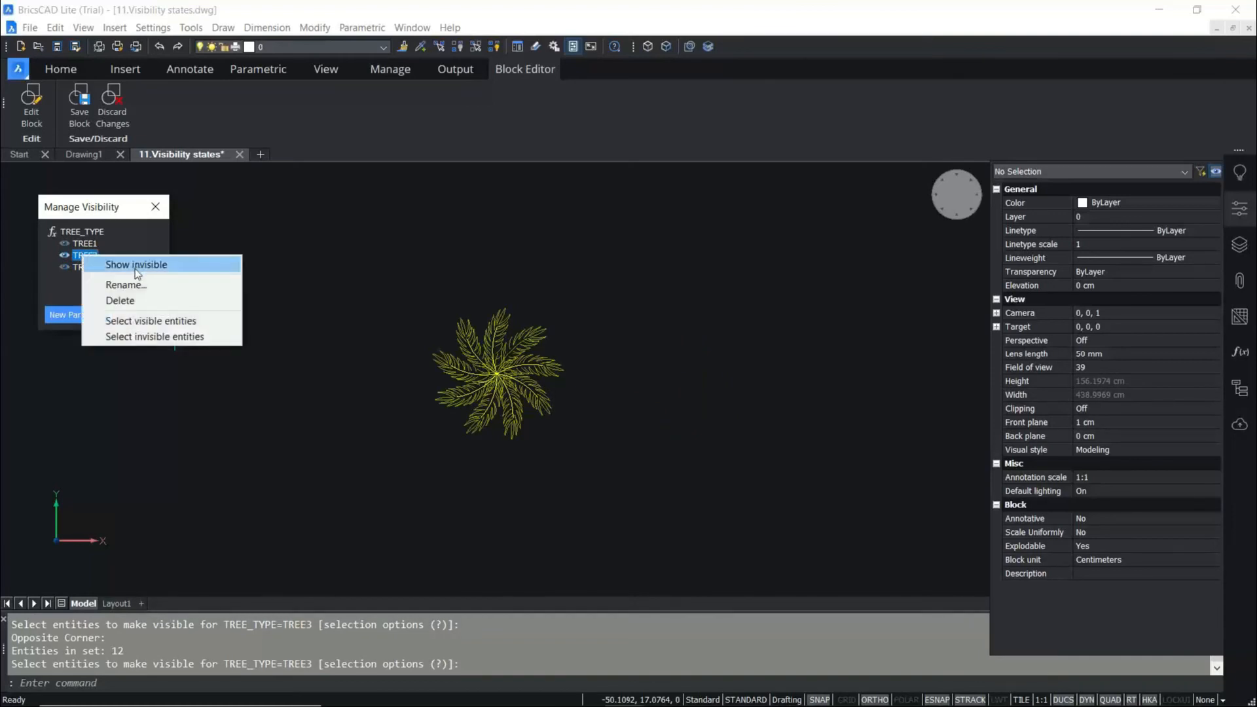
left_click(136, 264)
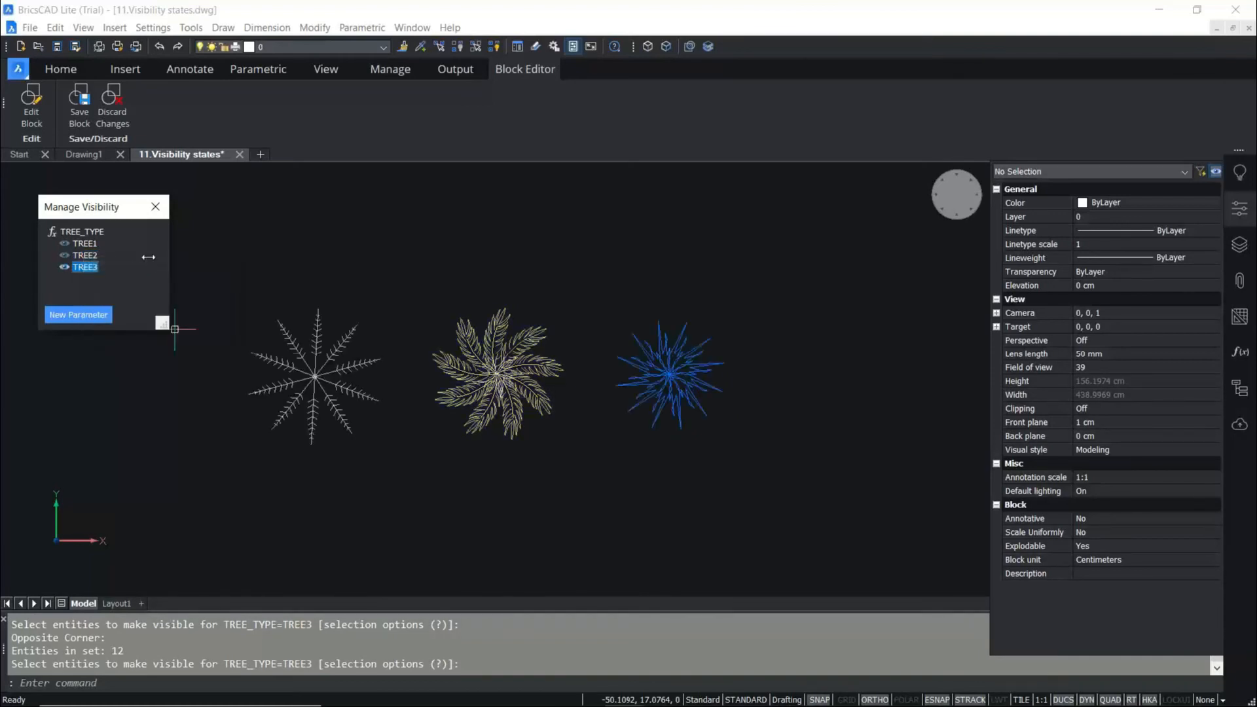
With the TREE2 state active, move the yellow tree by its centre onto the centre of the TREE1 tree.
type("M")
key("Return")
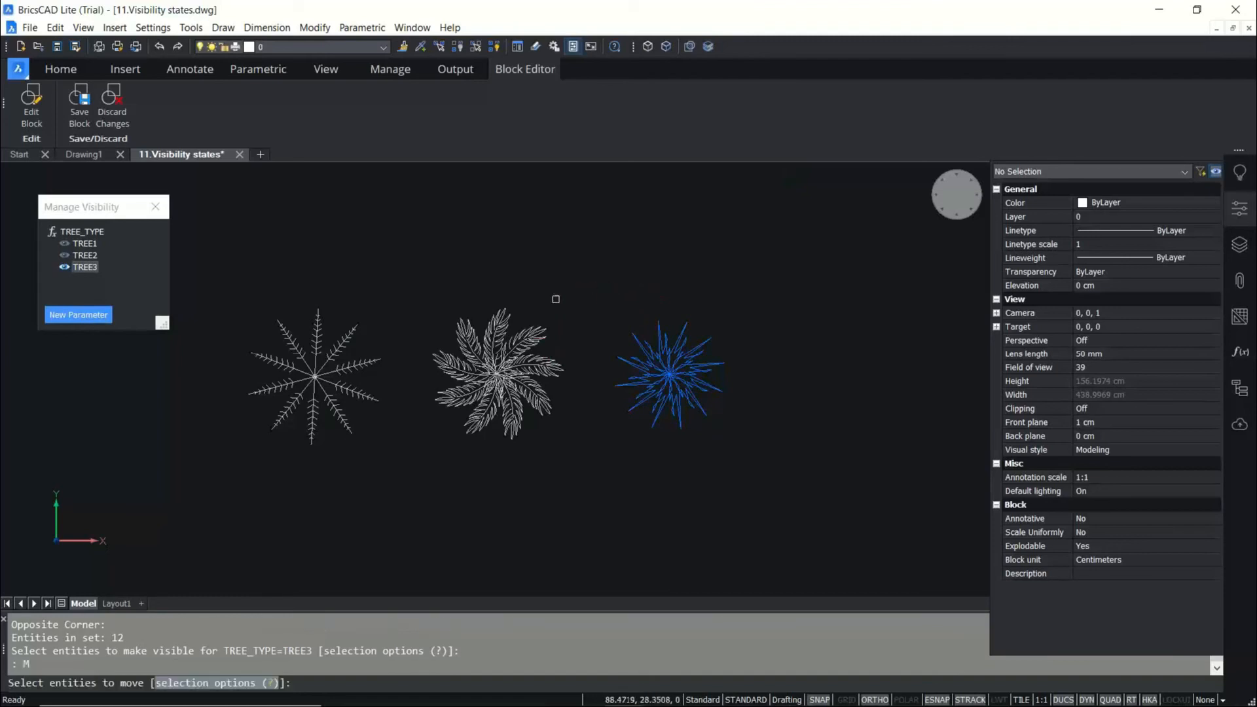
left_click(89, 255)
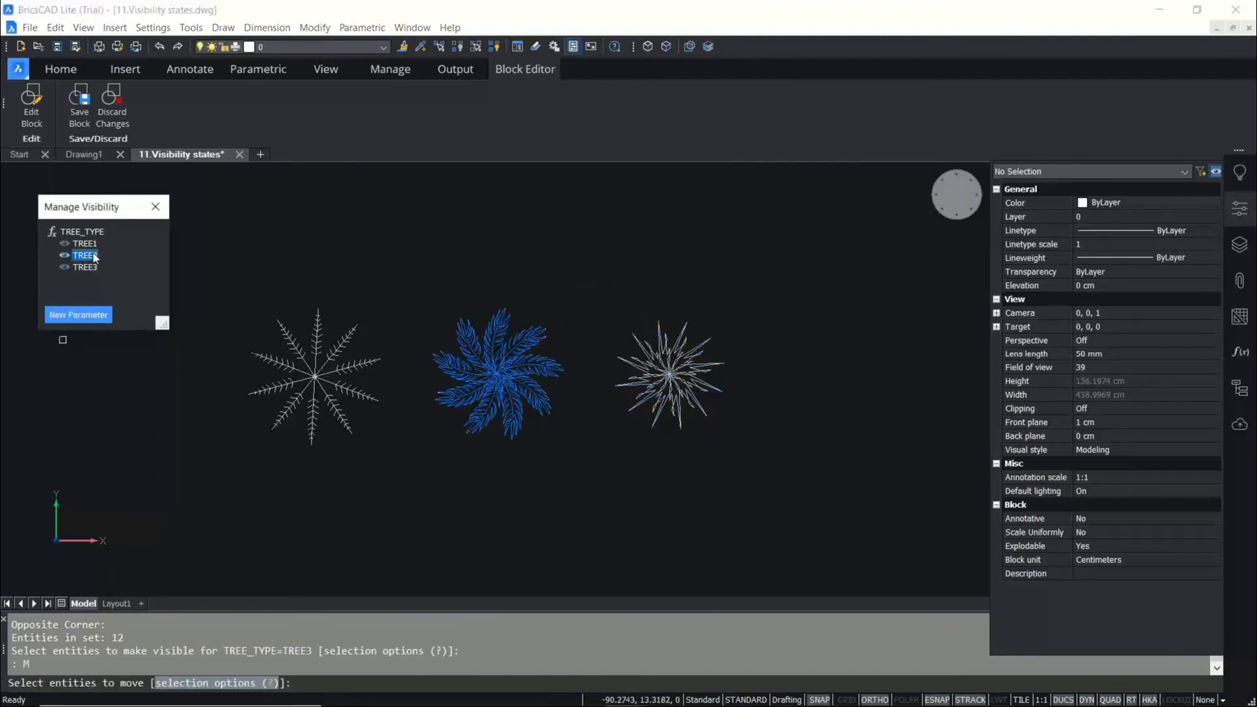
left_click(417, 301)
left_click(590, 466)
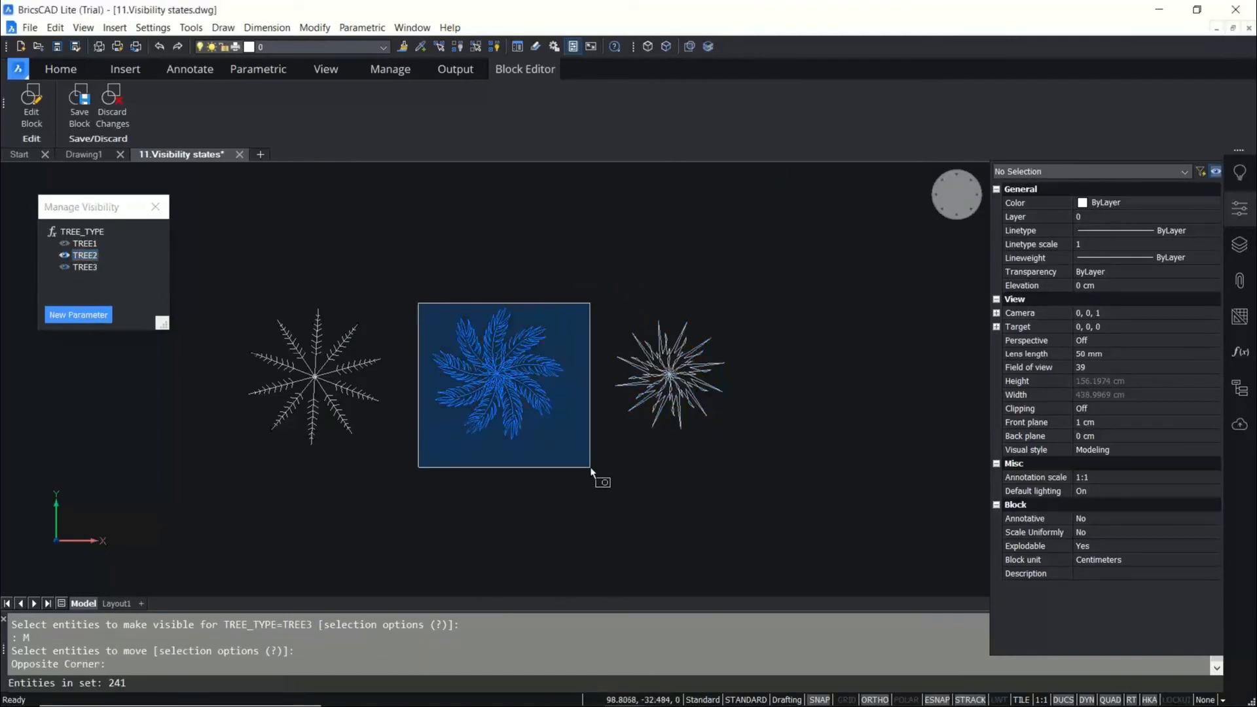
key("Return")
scroll(492, 377, "up", 5)
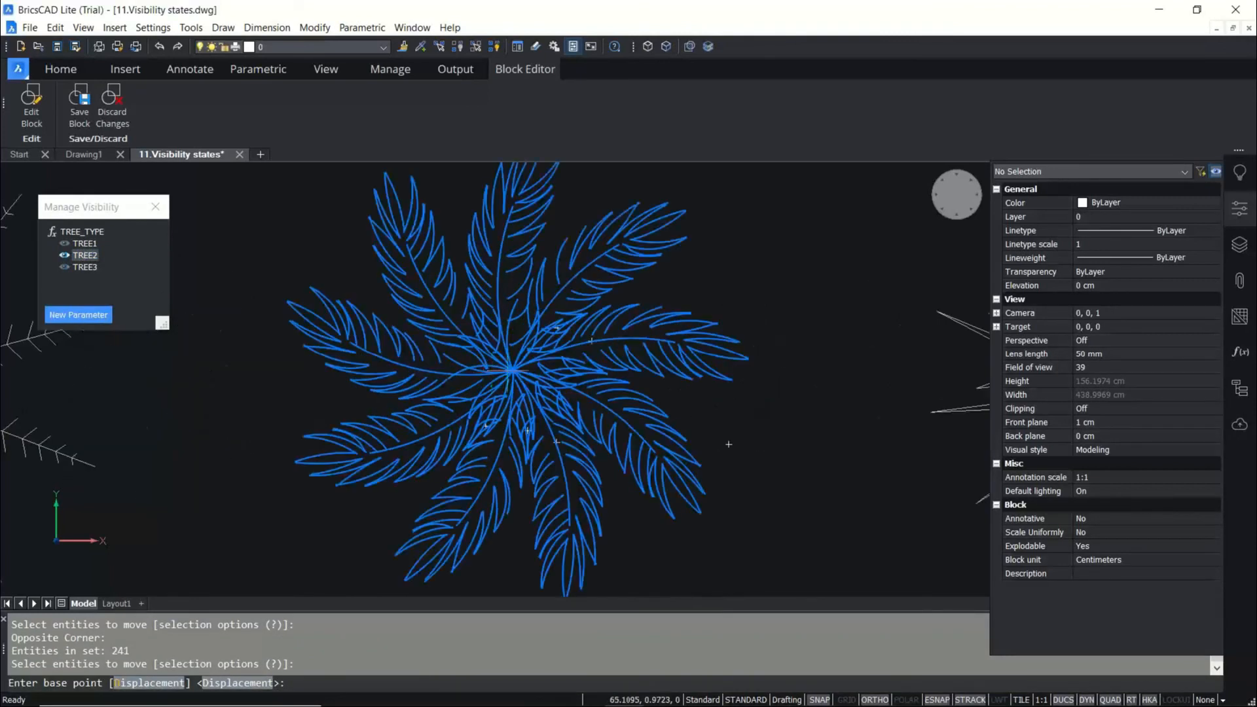
left_click(512, 369)
scroll(681, 360, "down", 3)
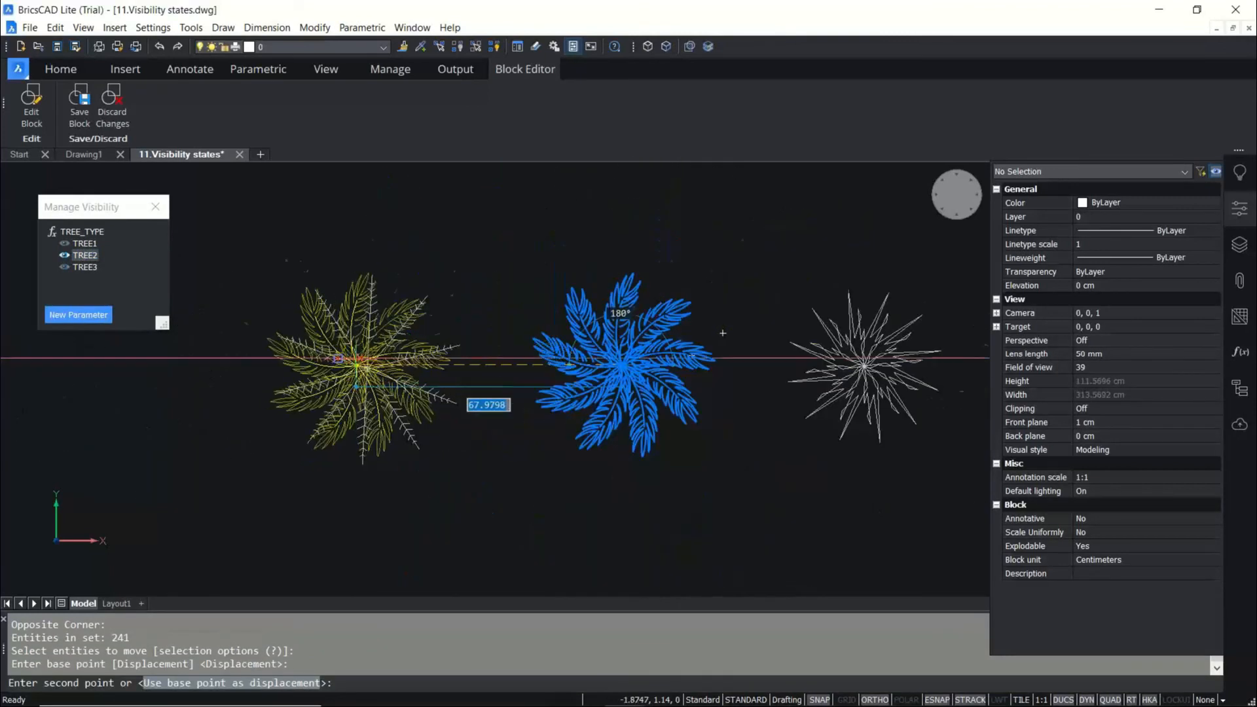
scroll(367, 386, "up", 4)
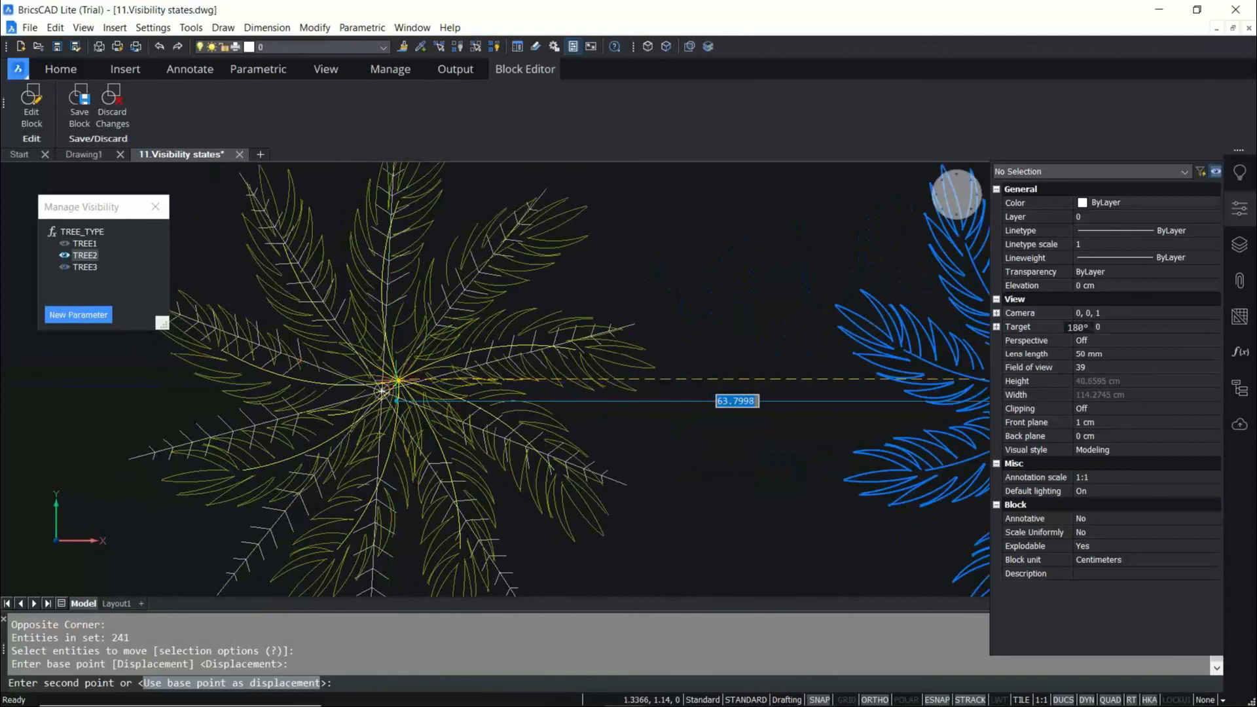
left_click(386, 381)
scroll(367, 367, "down", 3)
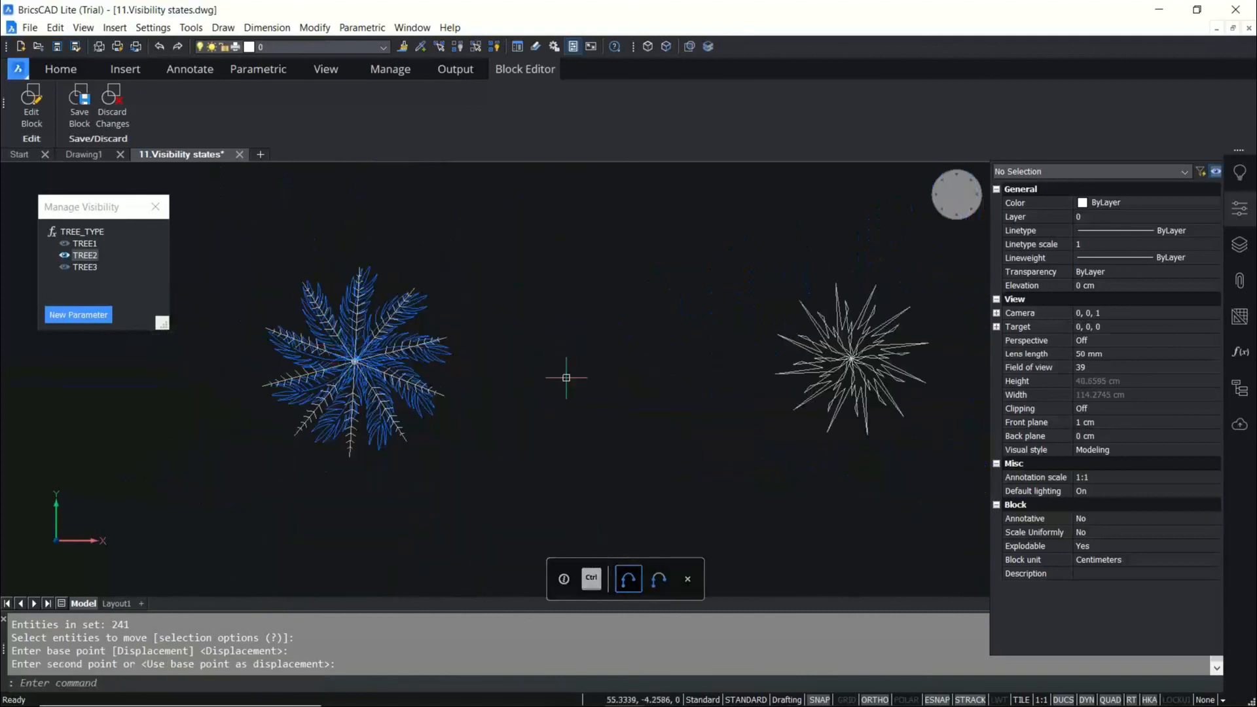
With the TREE3 state active, move its tree by the centre onto the shared centre of the other two trees.
left_click(92, 267)
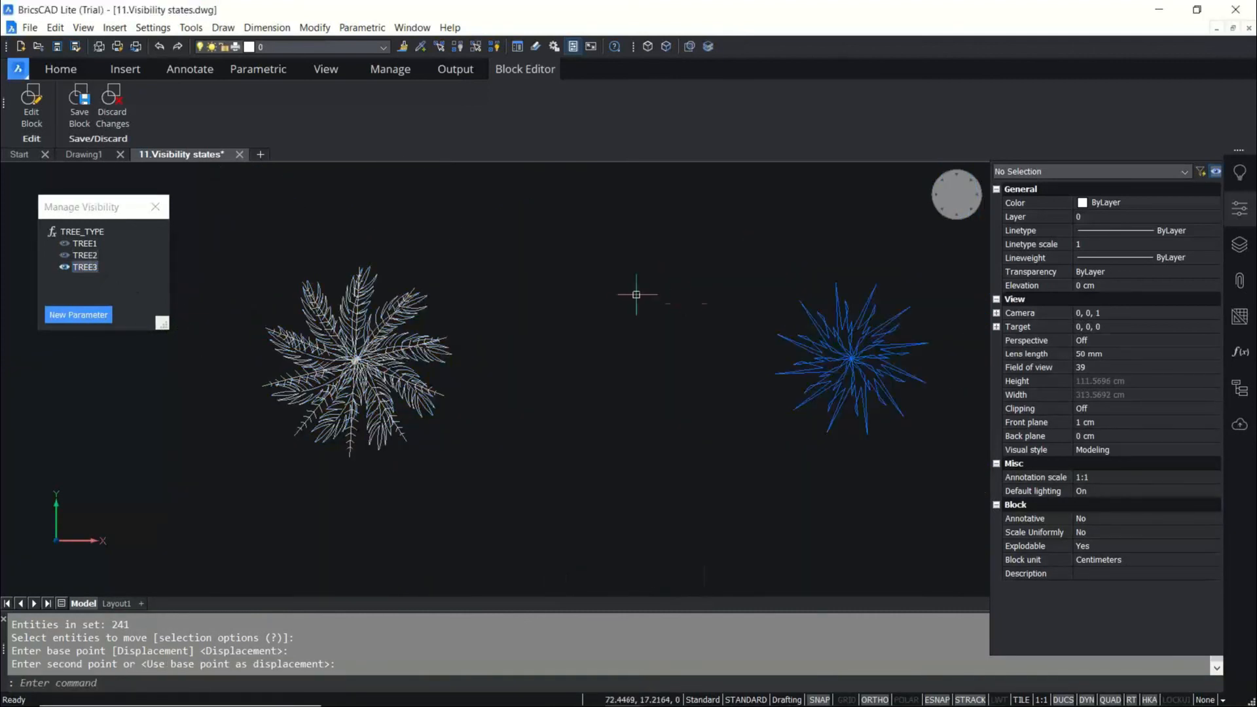
right_click(84, 267)
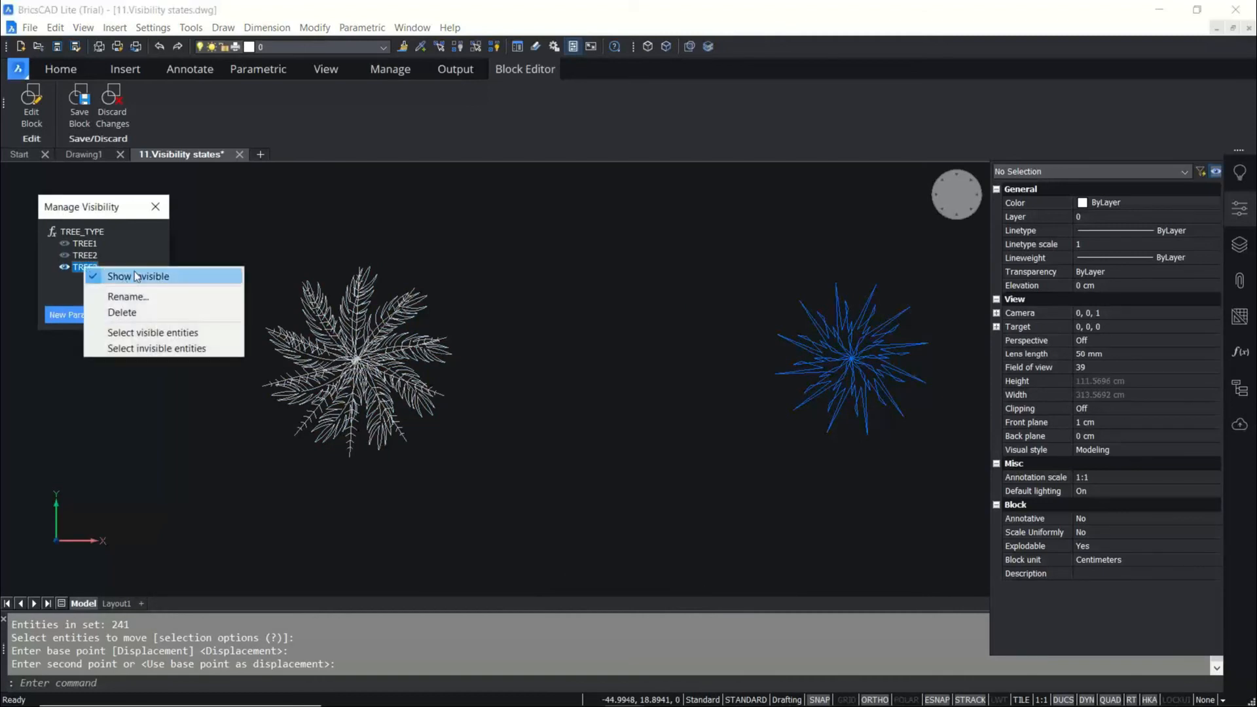
left_click(550, 212)
key("Escape")
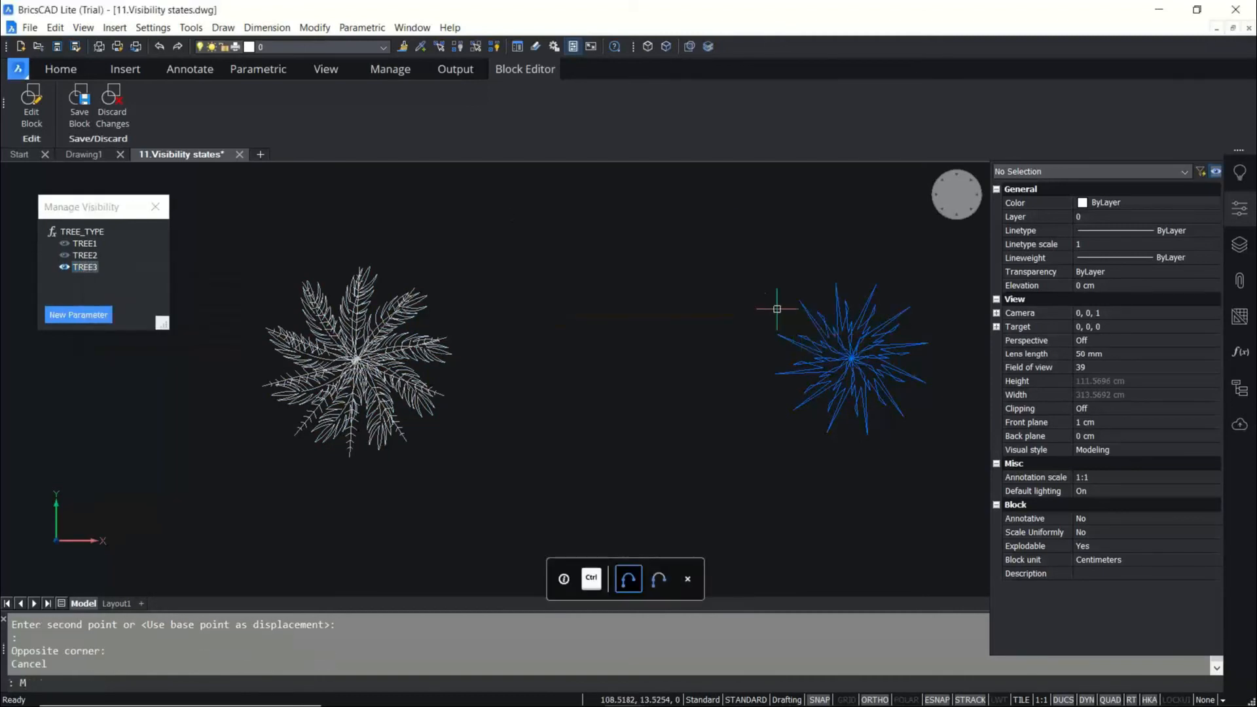
type("m")
key("Return")
left_click(735, 261)
left_click(951, 483)
key("Return")
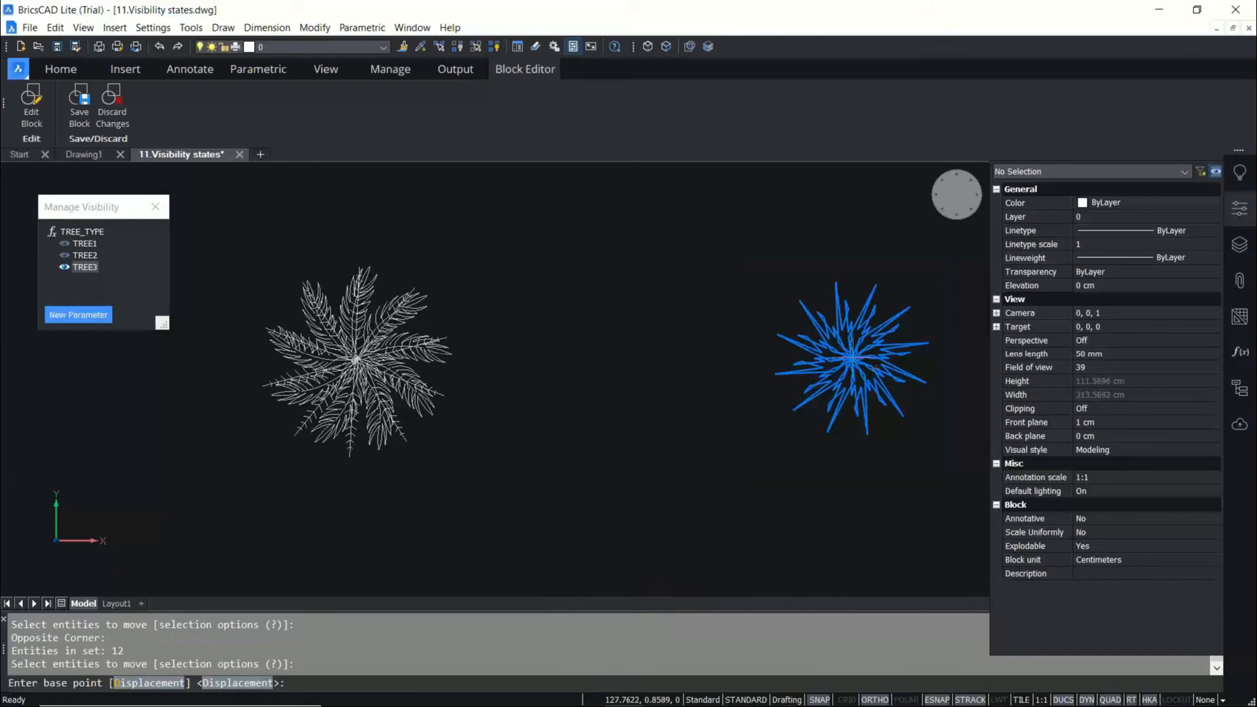
left_click(851, 366)
scroll(346, 374, "up", 5)
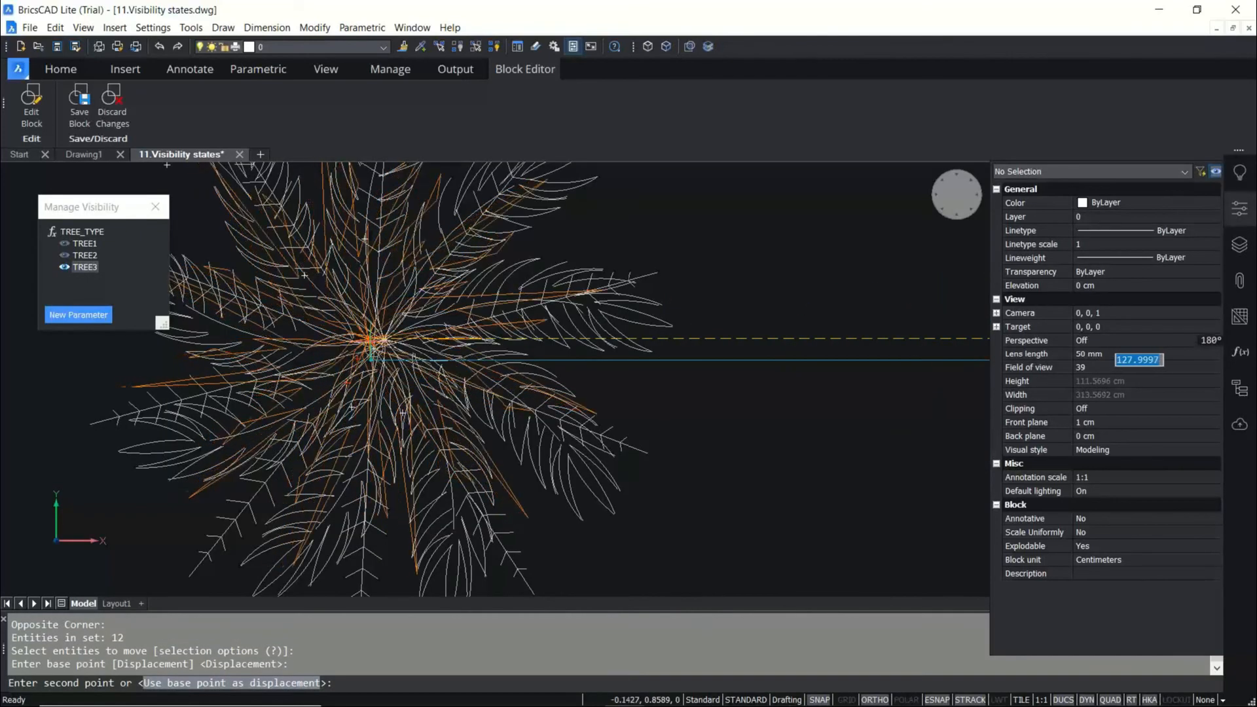
left_click(369, 400)
scroll(370, 399, "down", 6)
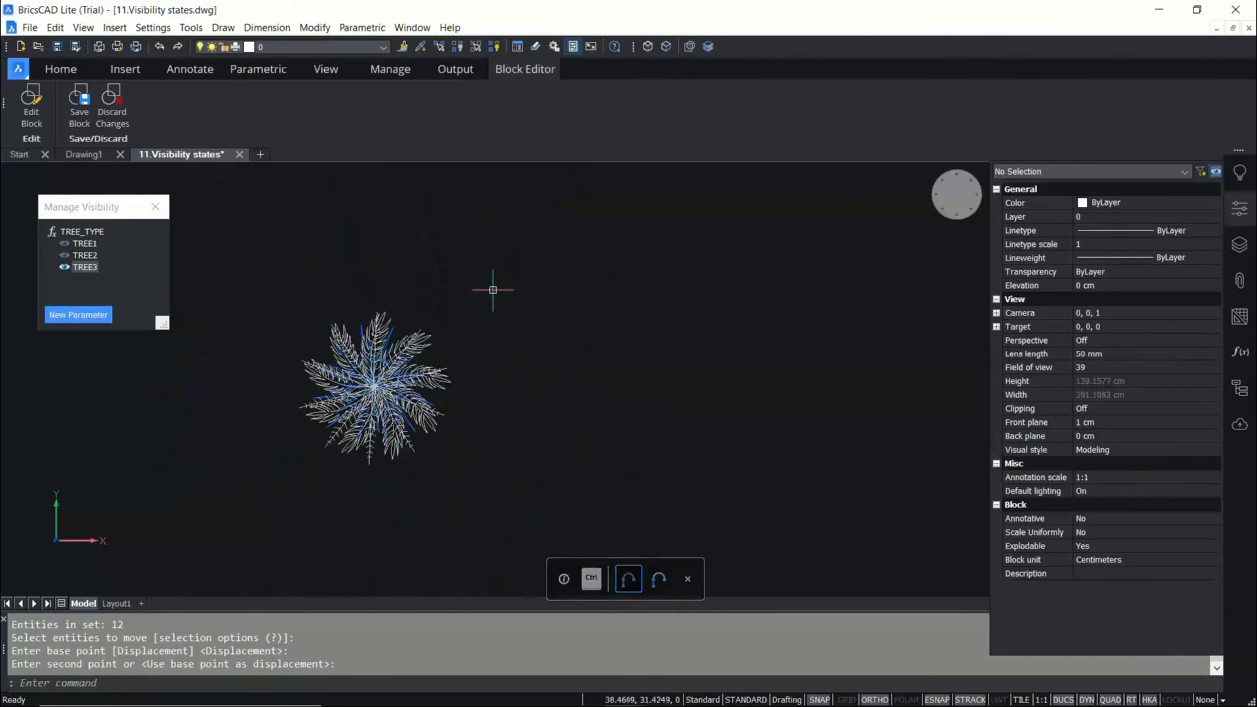
Turn off the display of invisible entities and check the overlaid states, ending with TREE1 active.
right_click(91, 265)
left_click(114, 274)
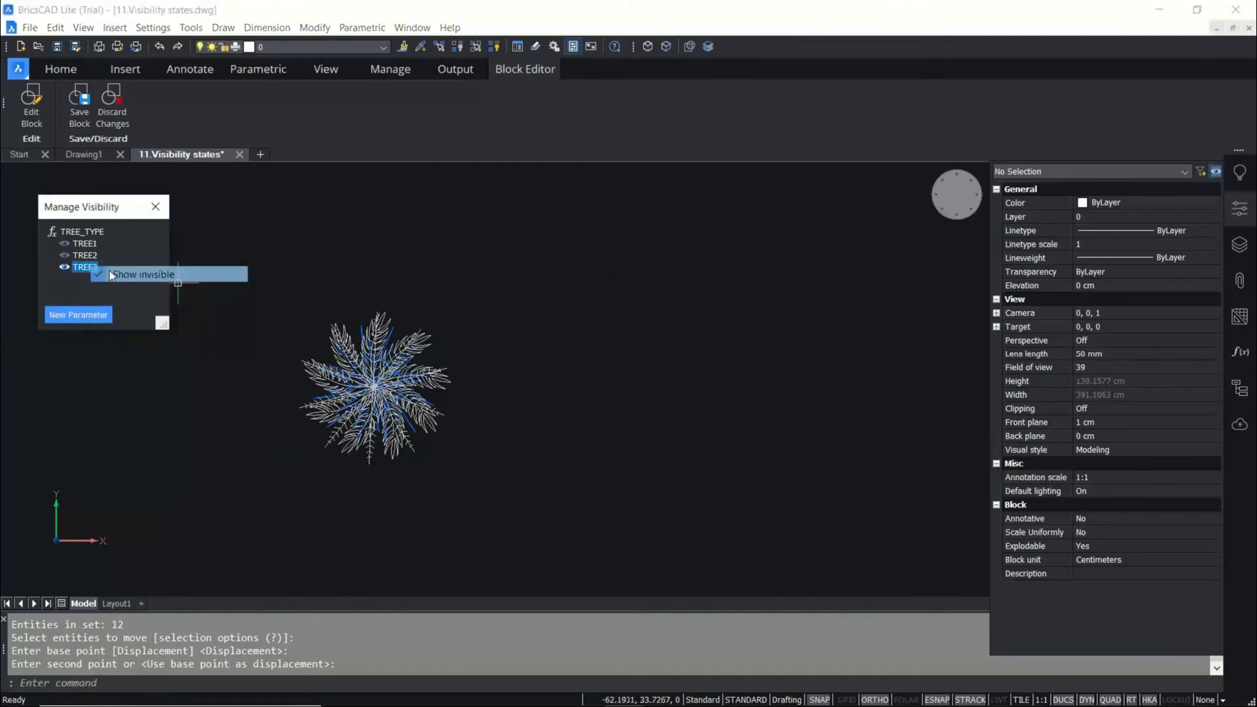
right_click(80, 248)
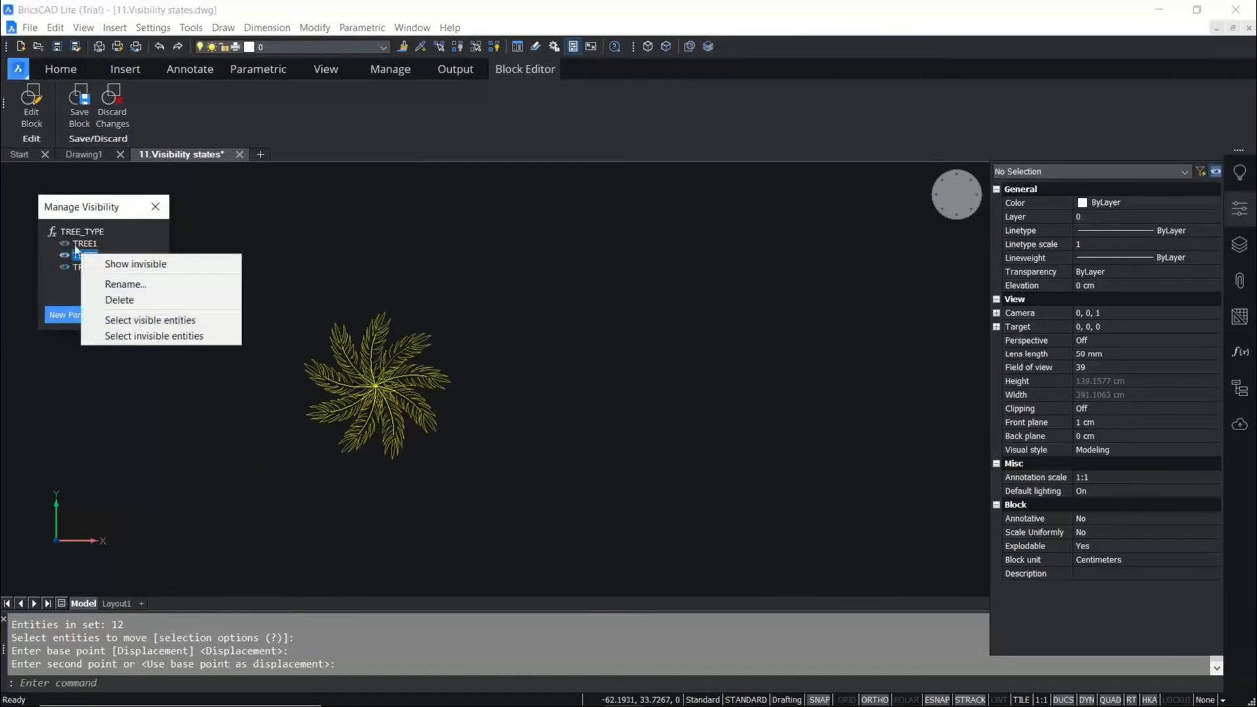
left_click(82, 257)
double_click(86, 266)
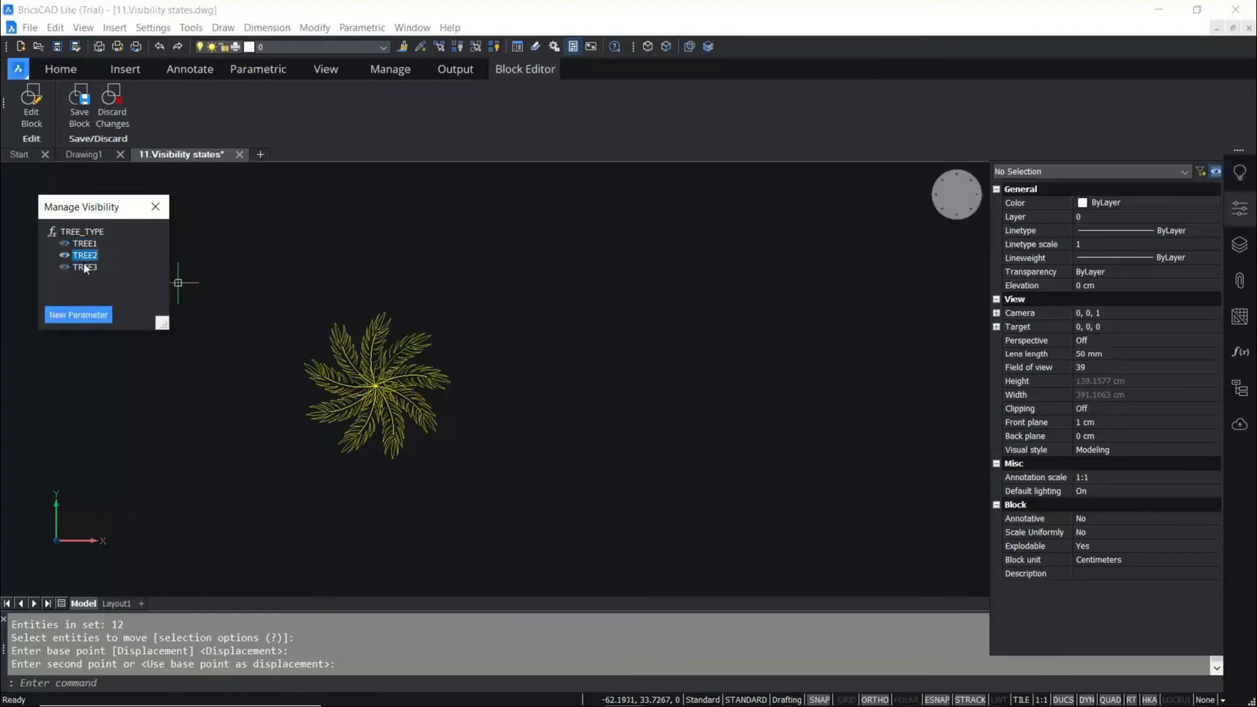
double_click(79, 245)
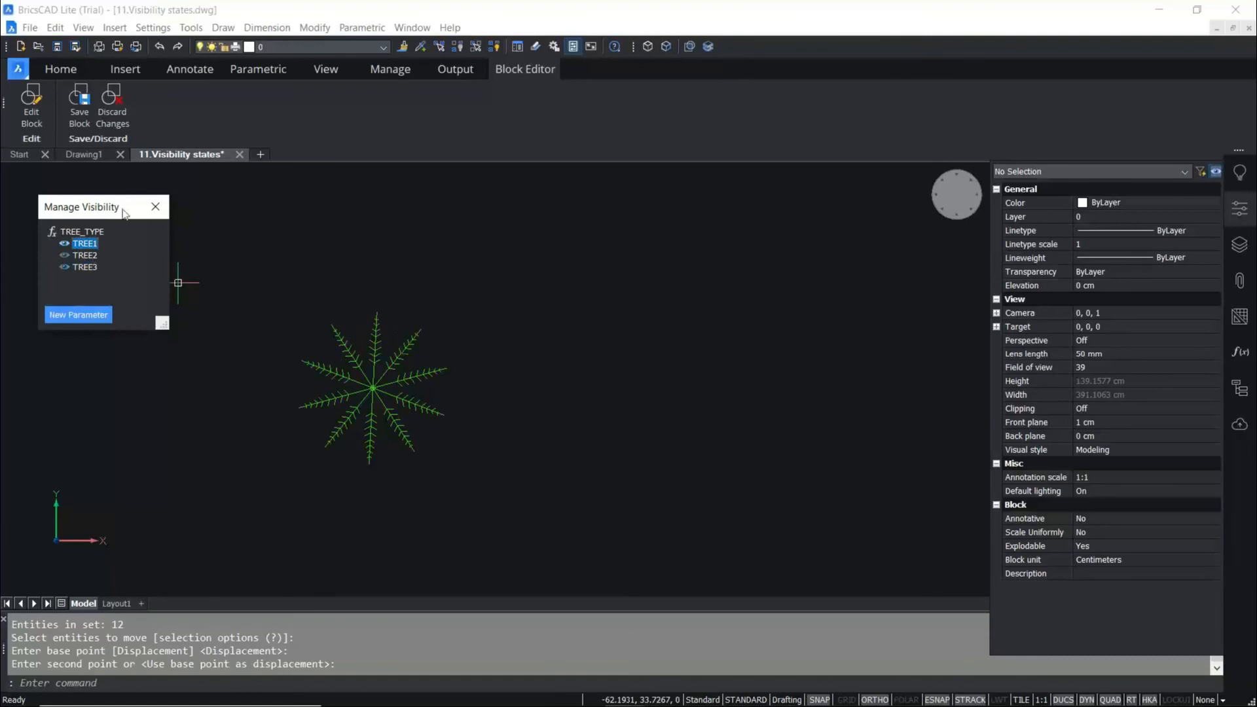
Save the changes to the TREES block and return to the floor plan drawing.
left_click(79, 98)
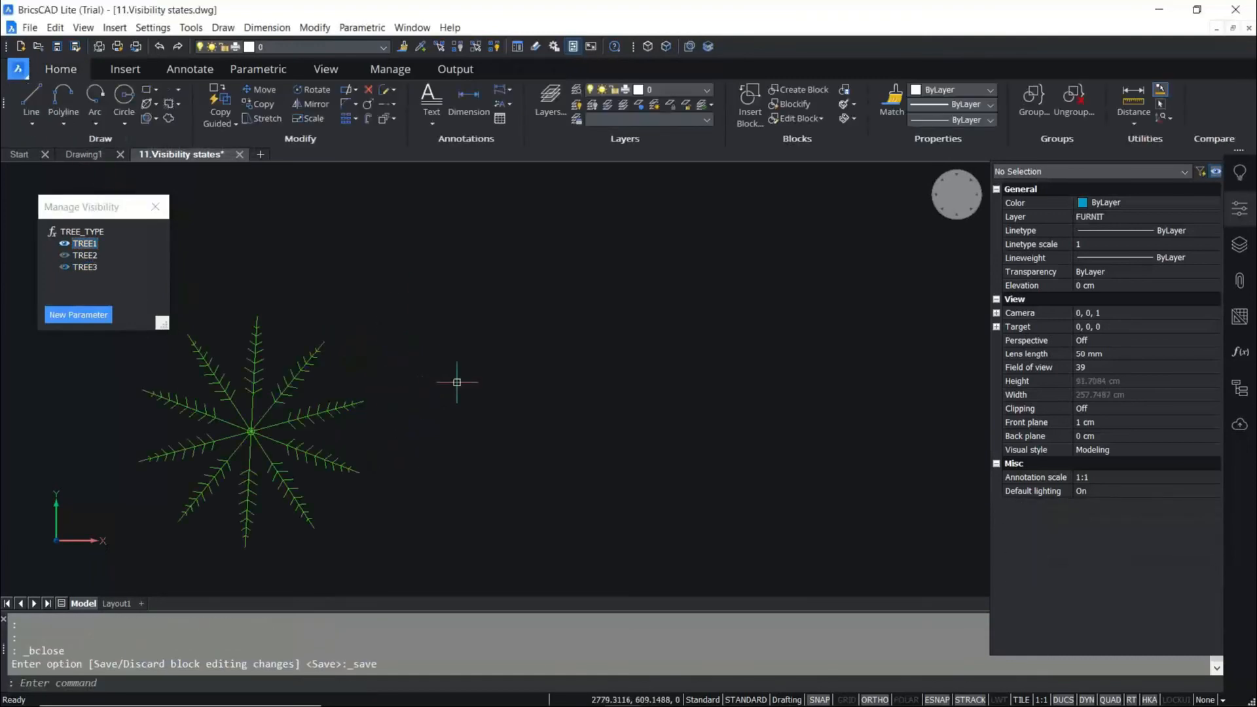
scroll(517, 439, "up", 2)
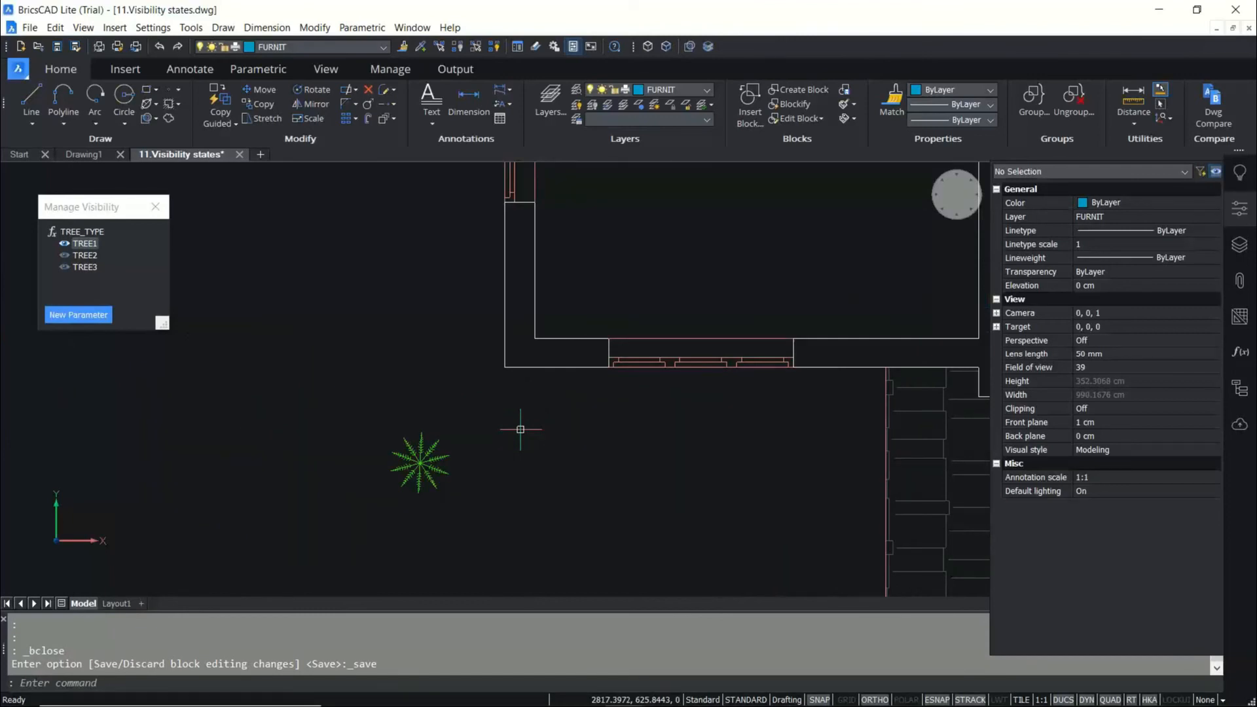
key("Escape")
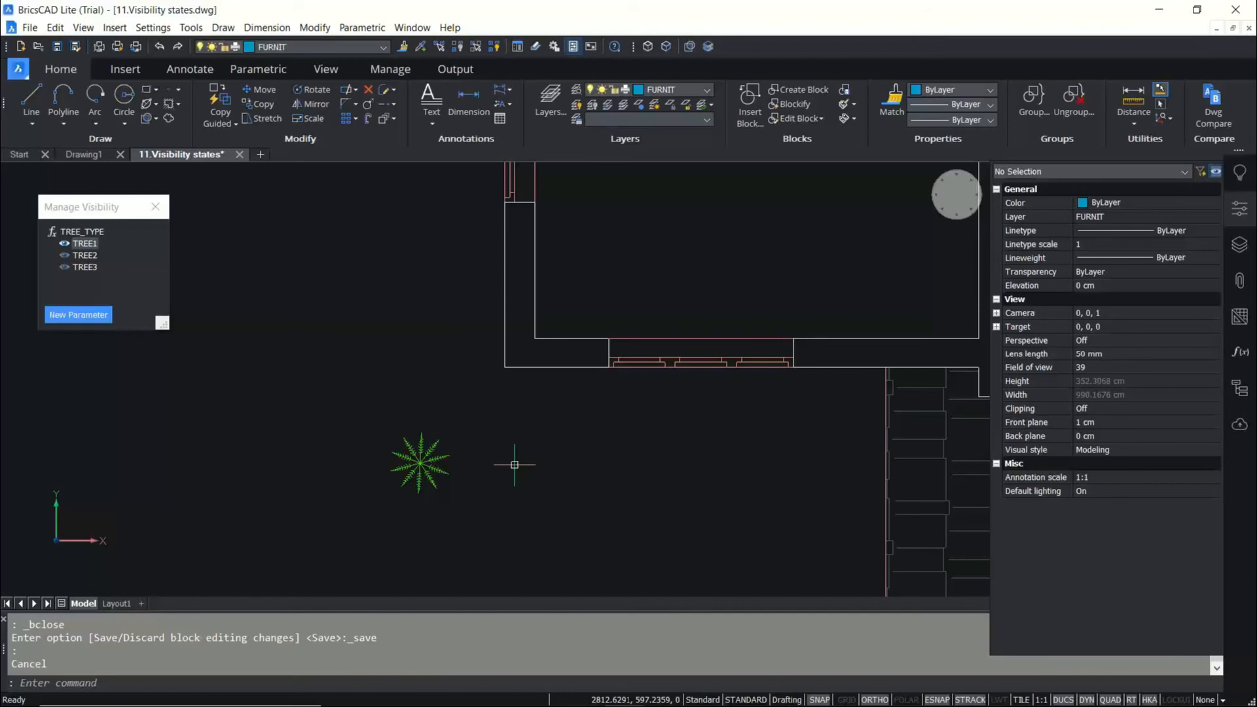
Copy the TREES block by its centre, with ortho off, to both lower corners of the room west of the balcony.
type("CP")
key("Return")
type("L")
key("Return")
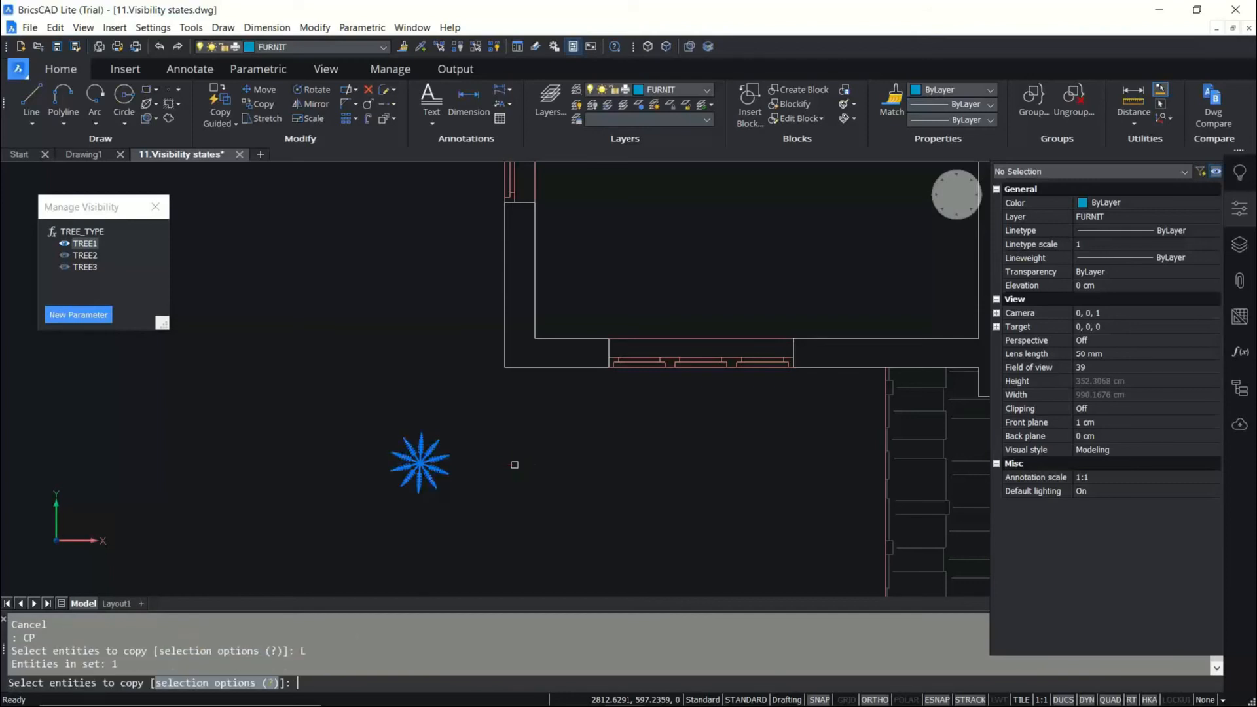
key("Return")
left_click(420, 462)
scroll(406, 563, "down", 3)
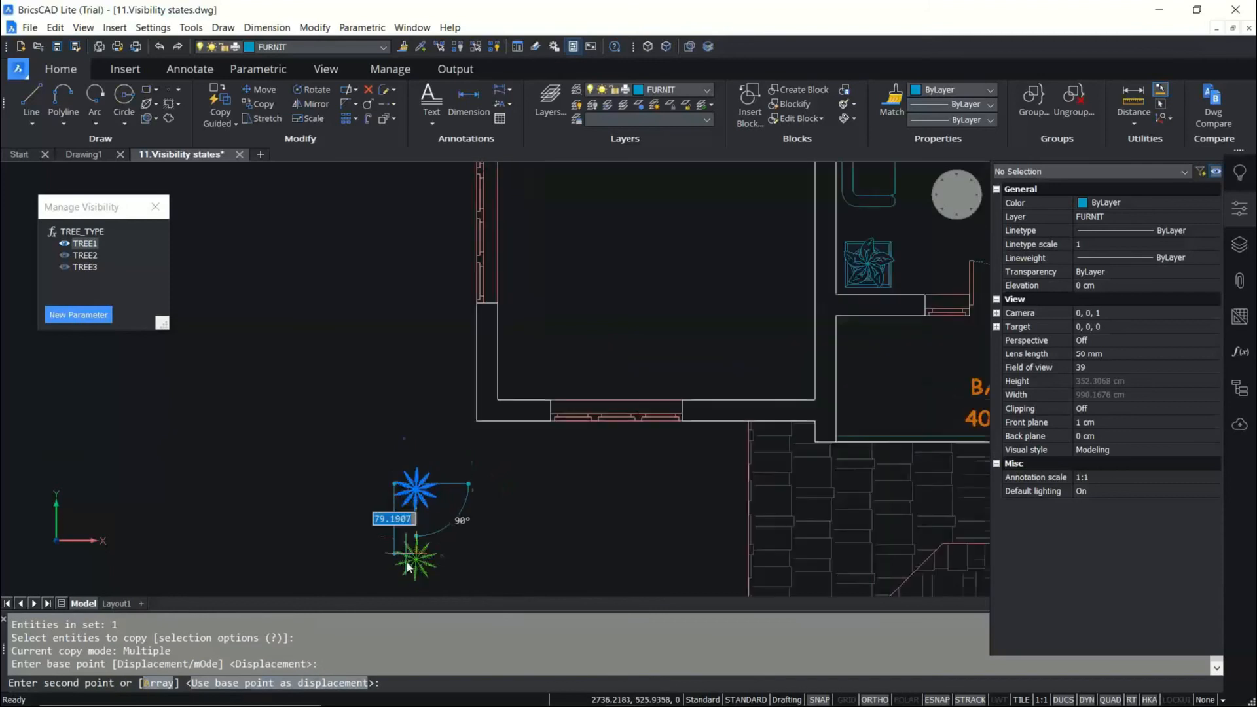
scroll(488, 439, "up", 3)
key("F8")
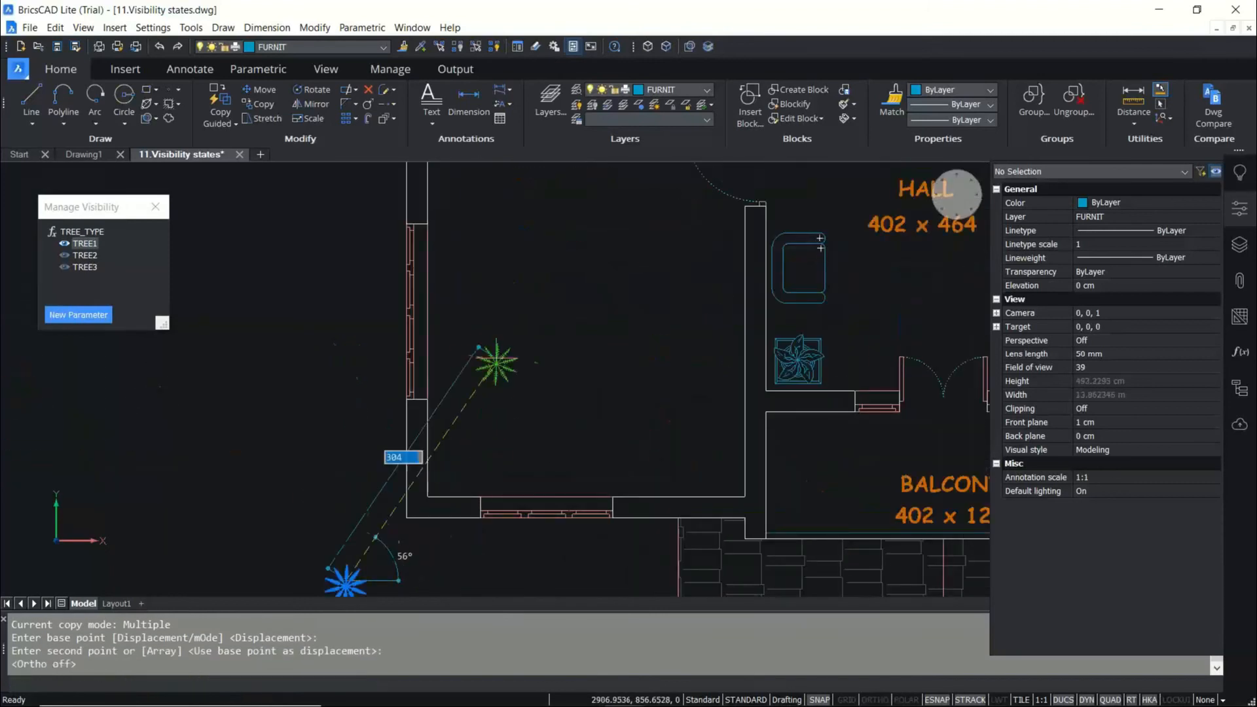
left_click(448, 449)
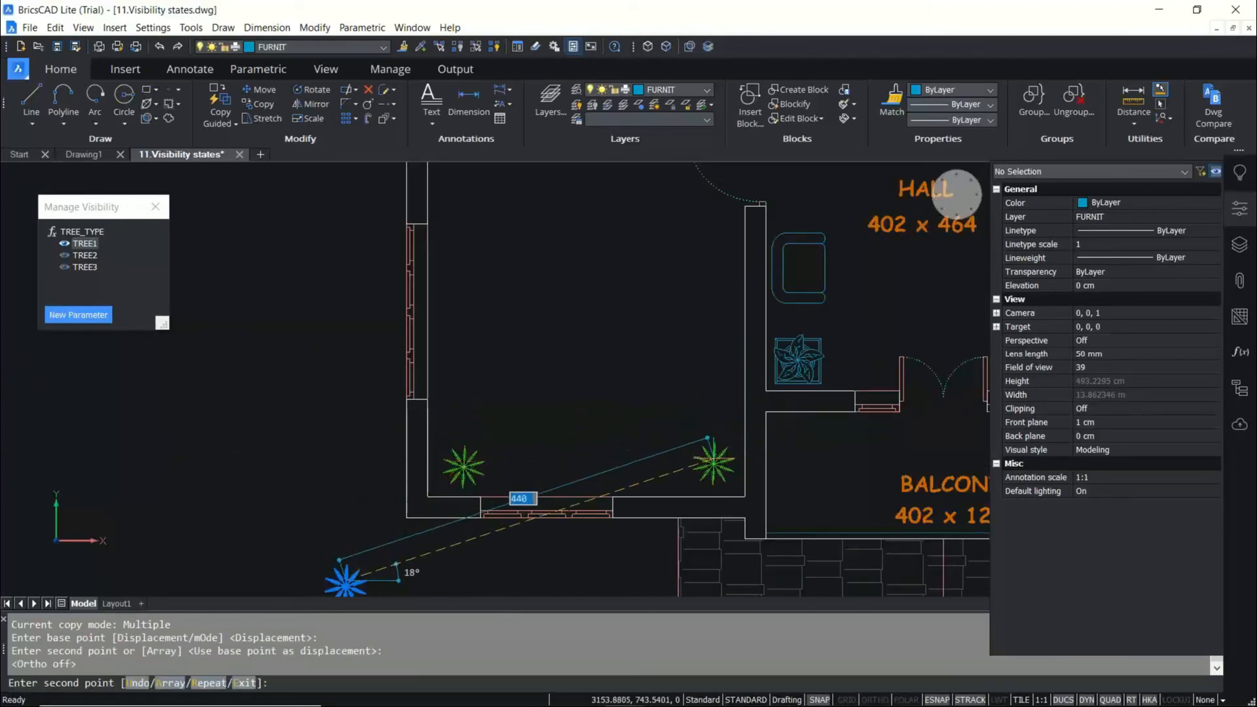
left_click(697, 448)
Place two more tree copies in the HALL, one above each armchair, and finish copying.
scroll(609, 473, "down", 3)
middle_click_drag(615, 349, 596, 505)
middle_click_drag(762, 445, 660, 341)
scroll(664, 363, "up", 3)
left_click(667, 413)
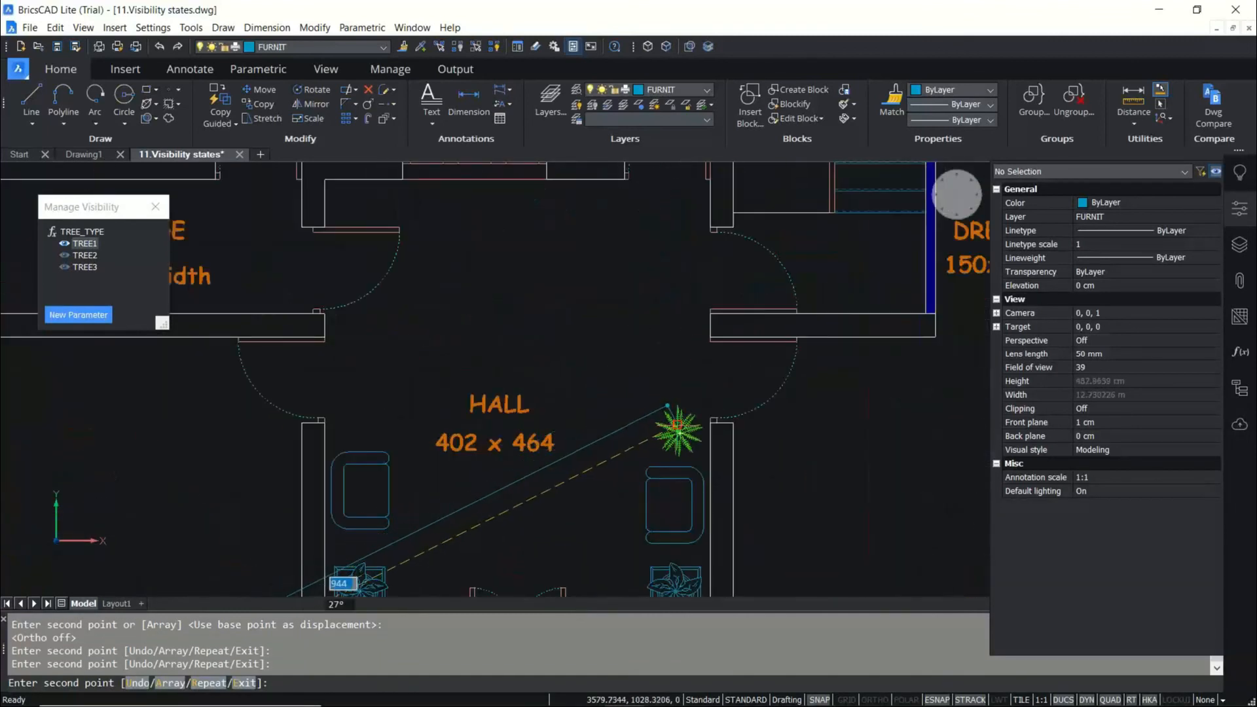
left_click(351, 391)
key("Escape")
scroll(596, 301, "down", 3)
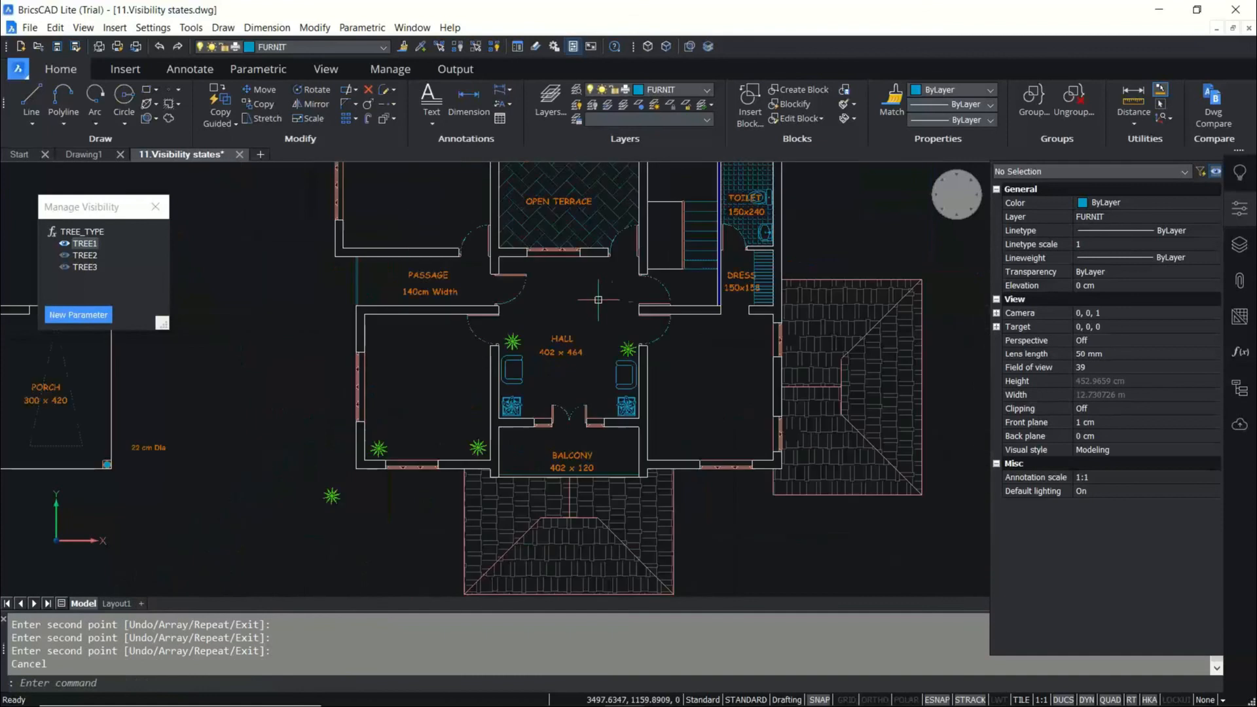
key("Return")
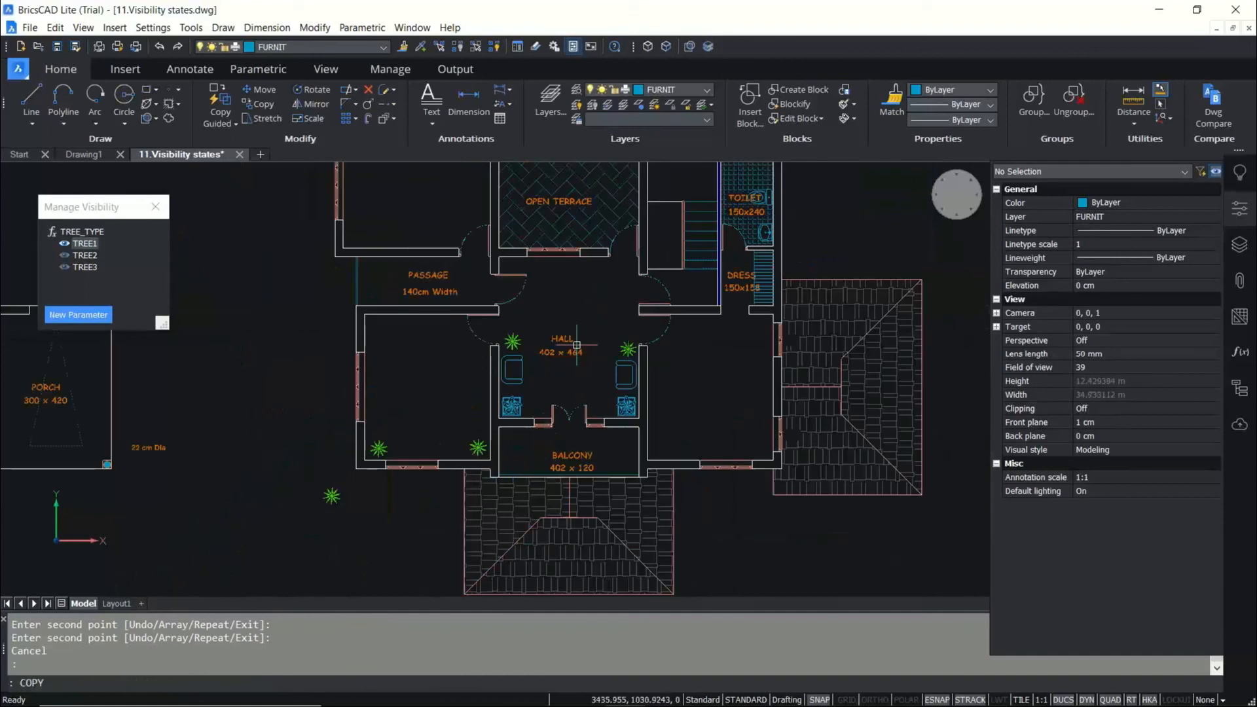
left_click(513, 341)
scroll(613, 334, "up", 3)
left_click(644, 361)
key("Return")
left_click(555, 341)
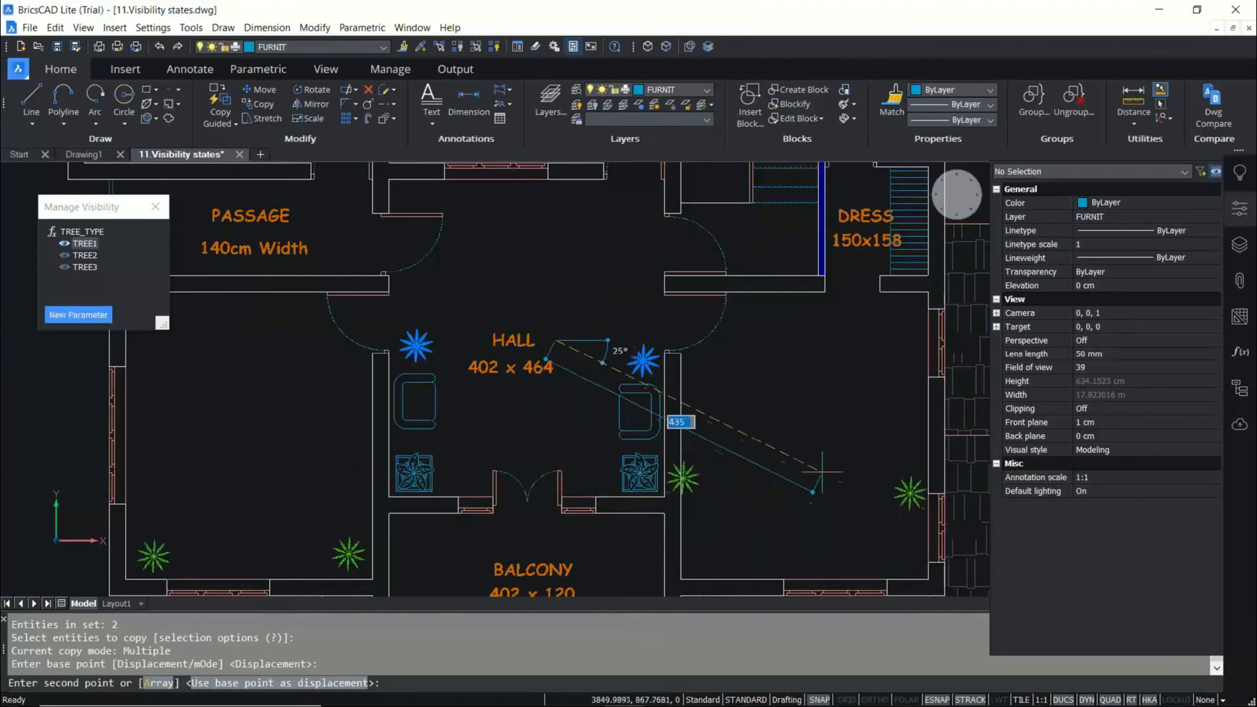
key("Escape")
Copy the HALL's west tree to both lower corners of the room east of the balcony.
key("Return")
left_click(423, 339)
key("Return")
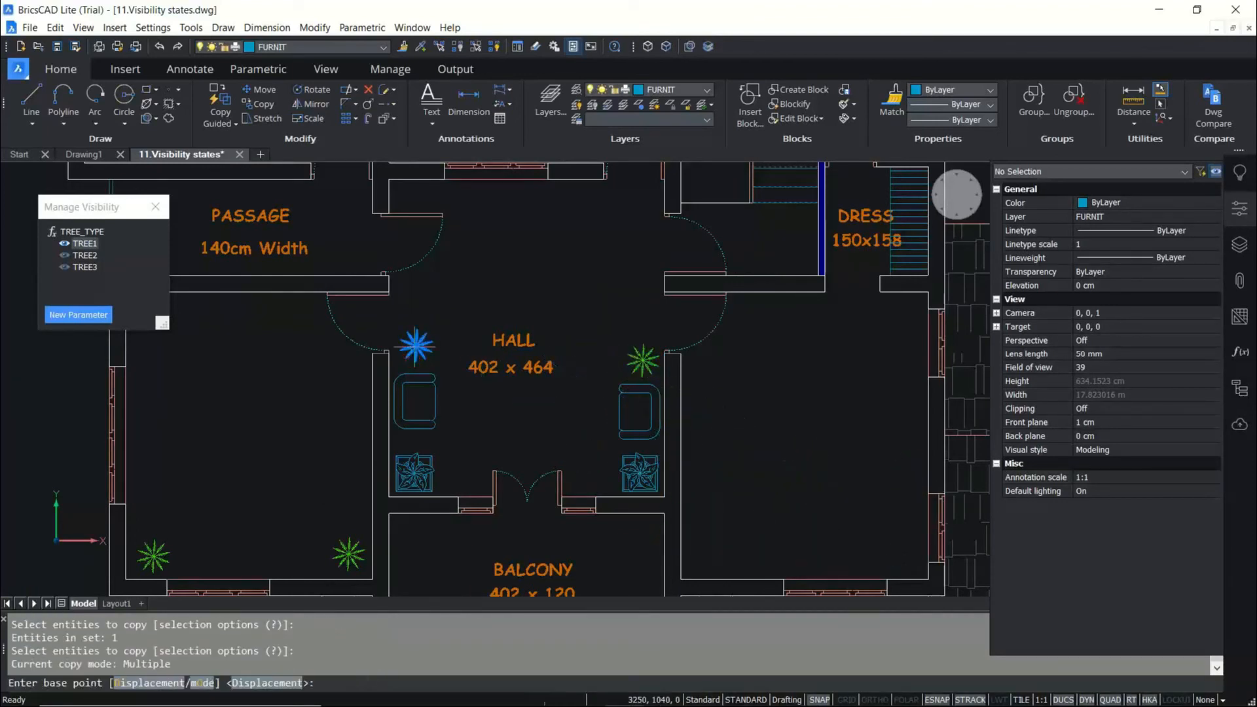
left_click(404, 363)
left_click(703, 561)
left_click(883, 567)
key("Escape")
scroll(592, 335, "down", 3)
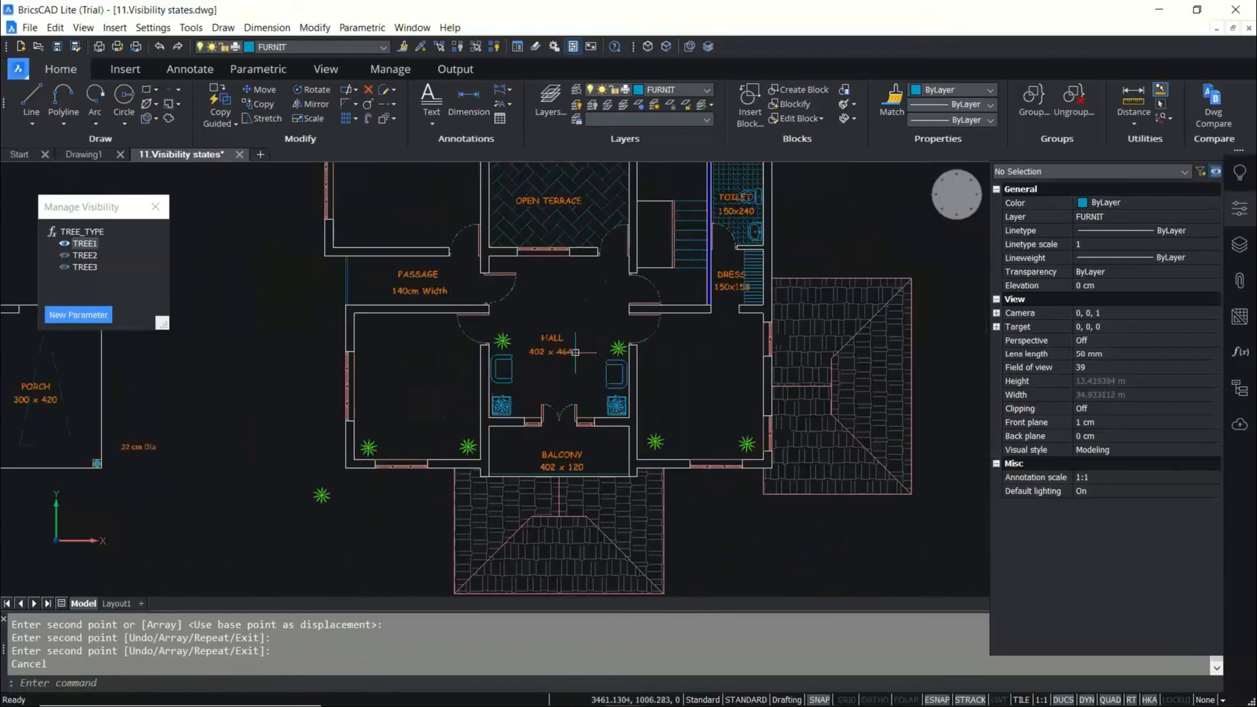
Set TREE_TYPE to TREE2 for the two trees in the HALL.
scroll(571, 329, "up", 4)
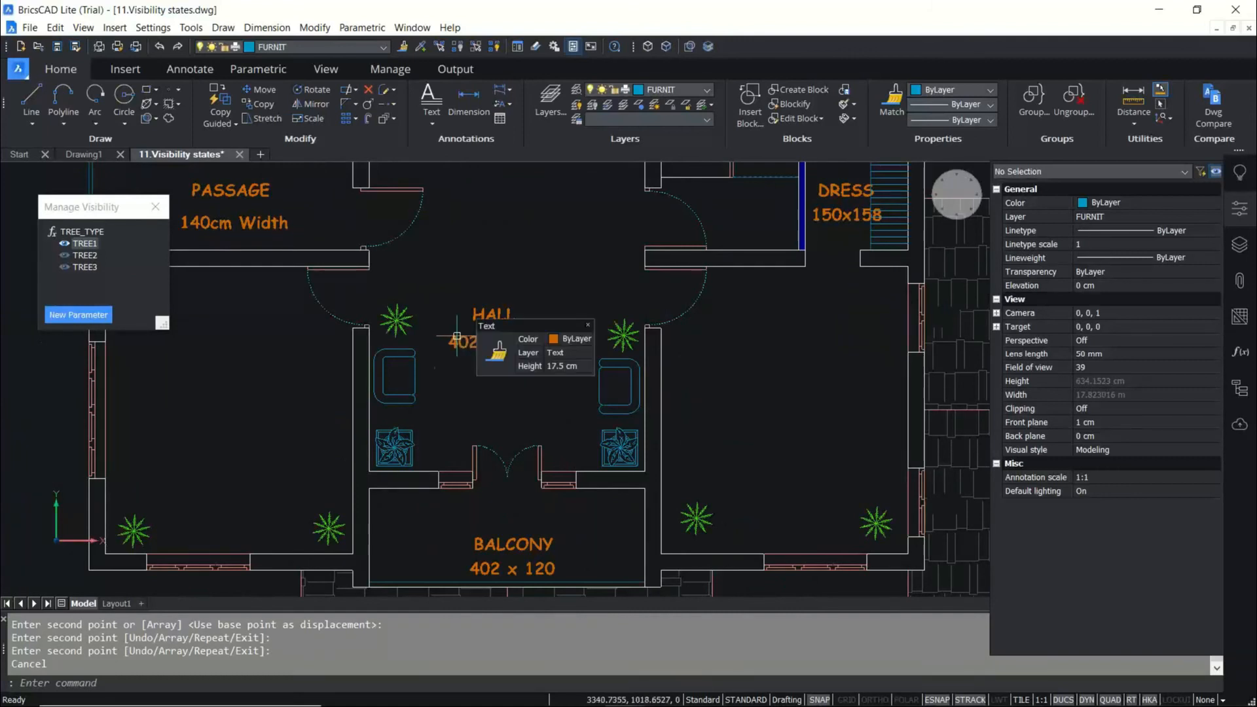
left_click(396, 320)
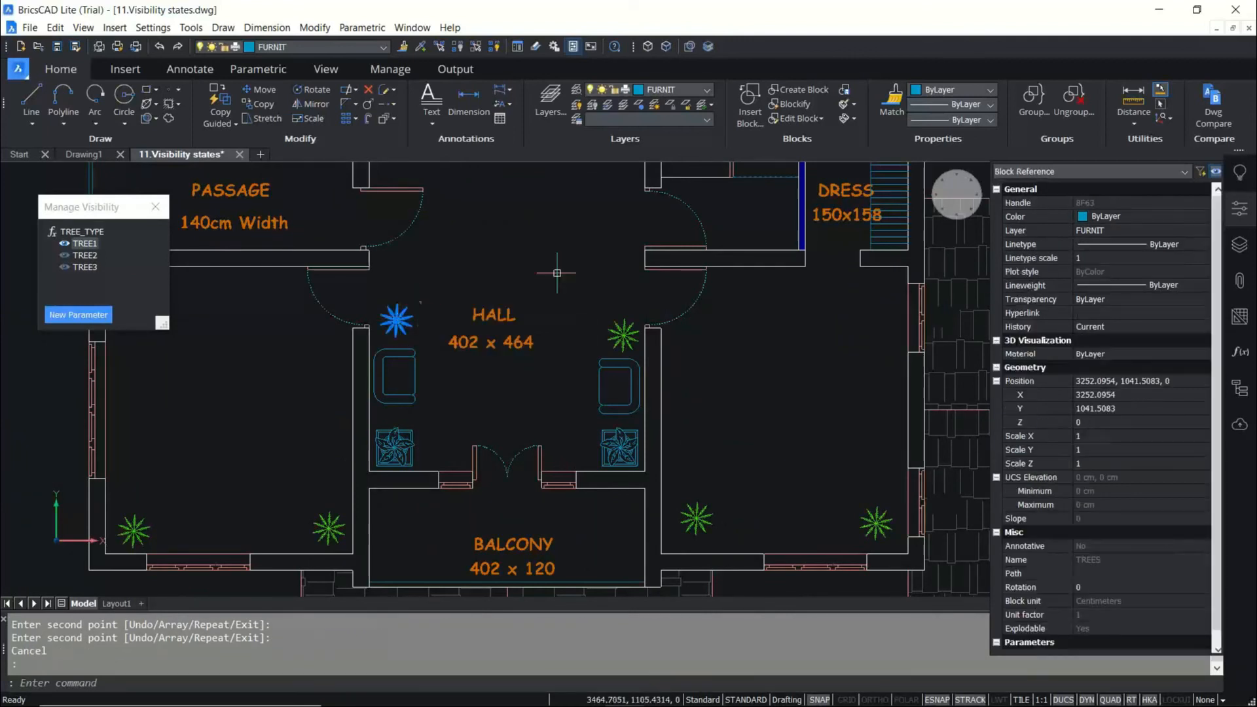
left_click(623, 335)
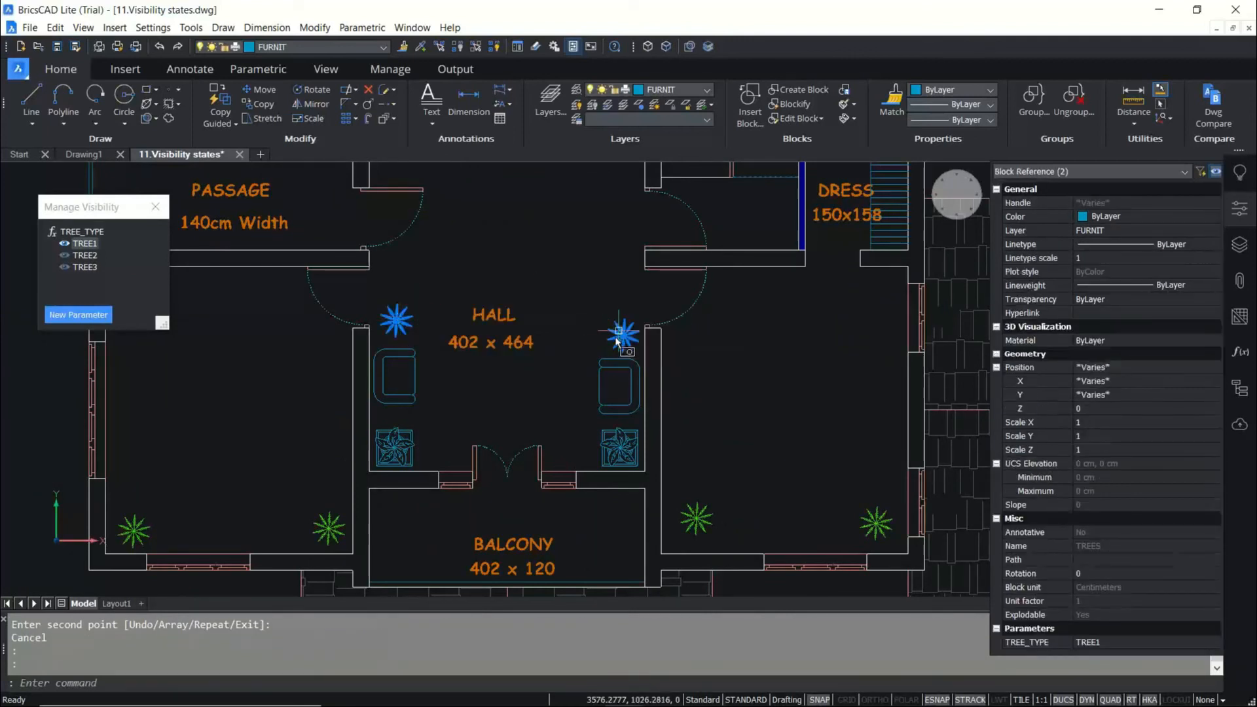
left_click(1114, 638)
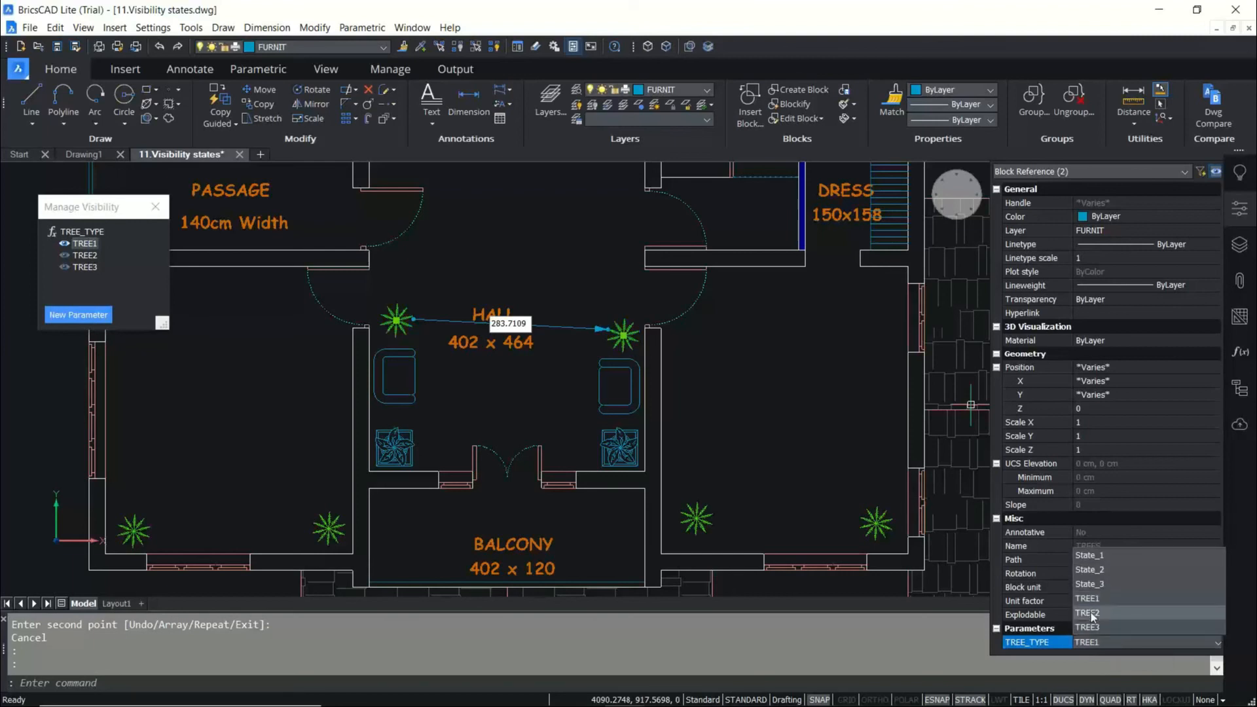
left_click(1091, 614)
key("Escape")
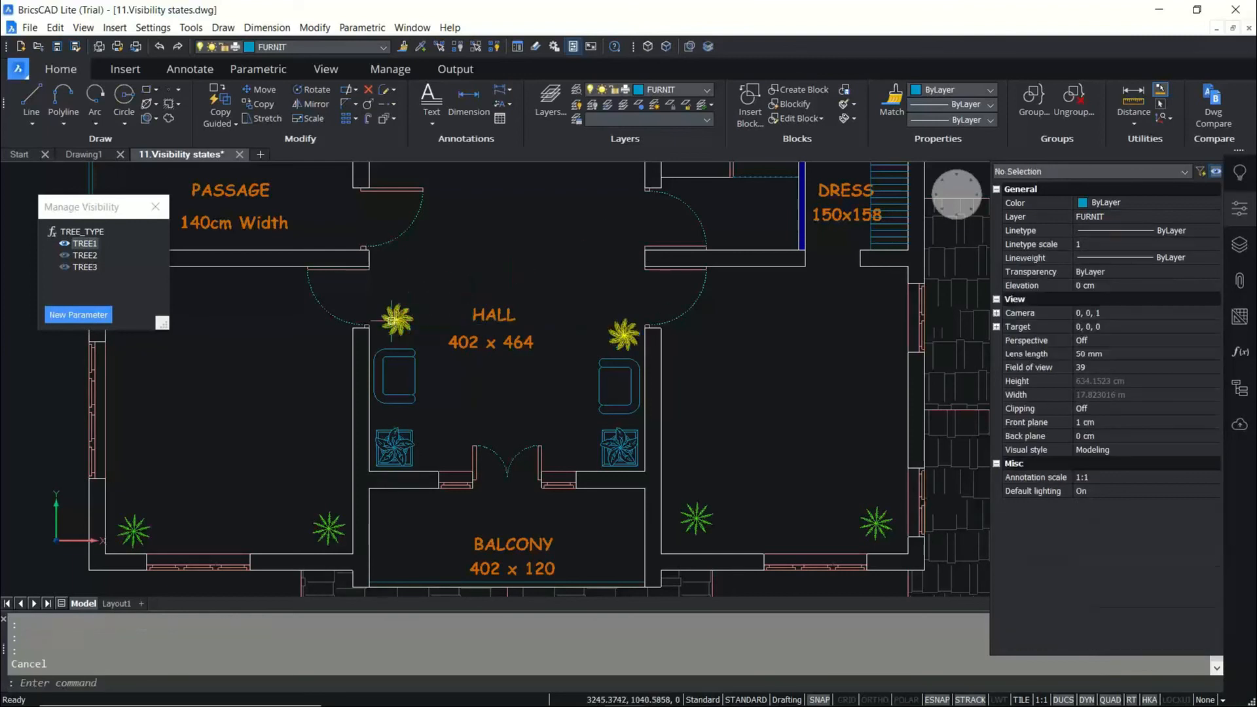
Set TREE_TYPE to TREE3 for the two trees in the room east of the balcony.
scroll(394, 332, "up", 3)
scroll(308, 339, "down", 2)
scroll(308, 339, "down", 4)
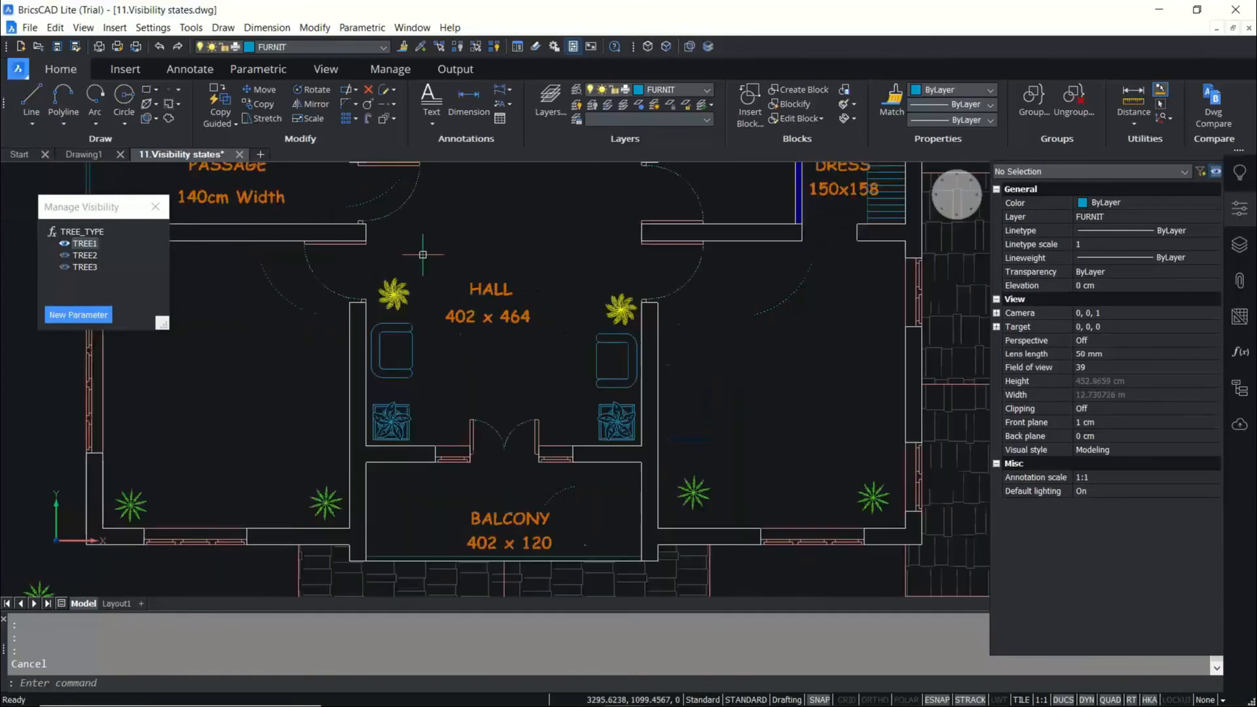
scroll(267, 420, "up", 3)
scroll(504, 406, "down", 3)
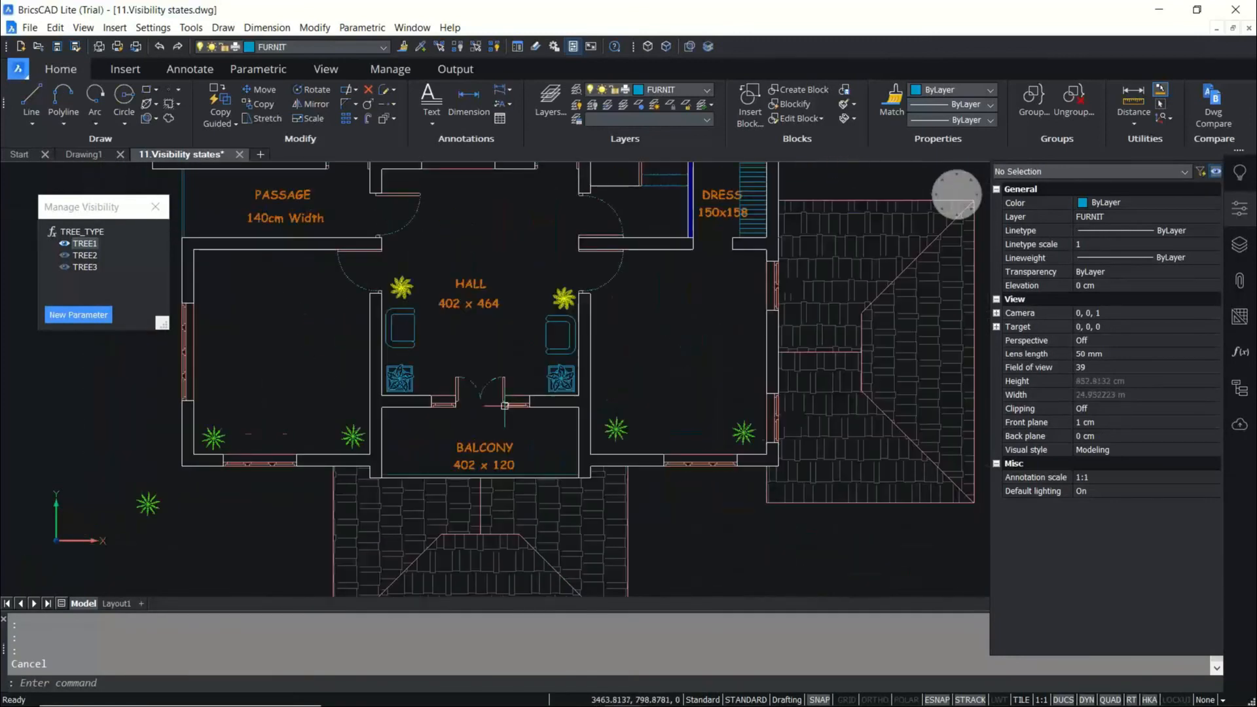
left_click(615, 432)
left_click(743, 432)
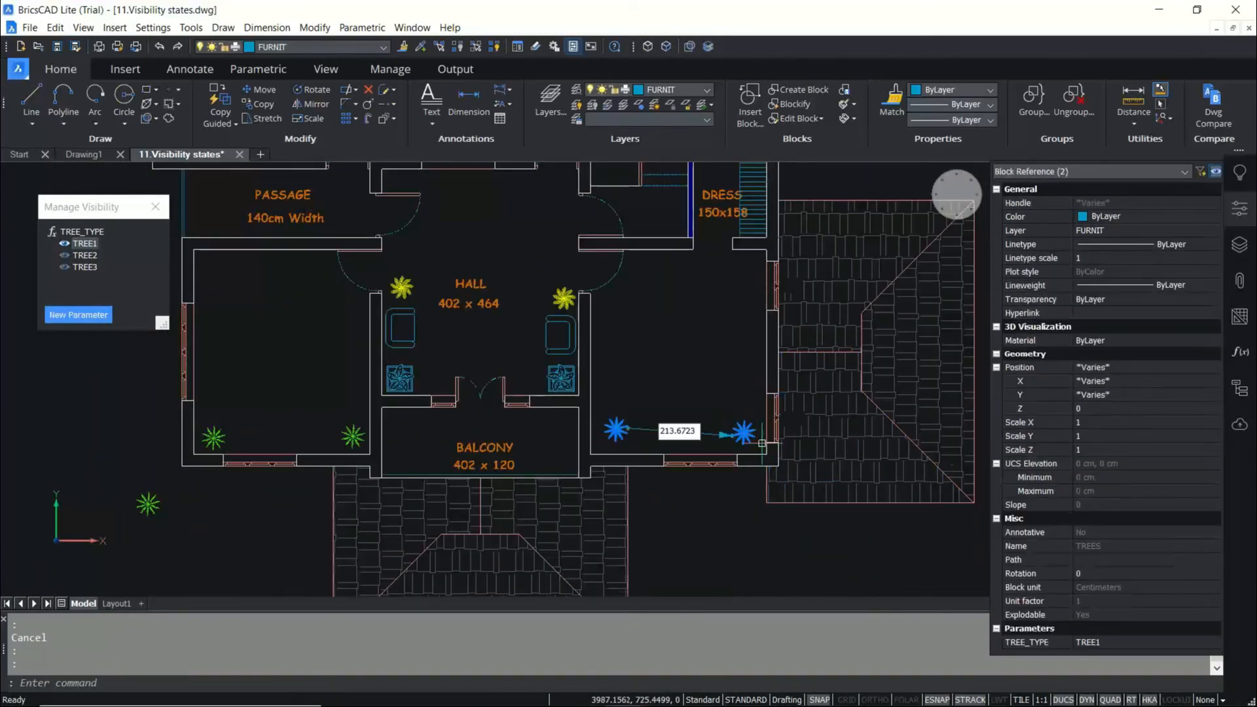
left_click(1121, 643)
left_click(1122, 641)
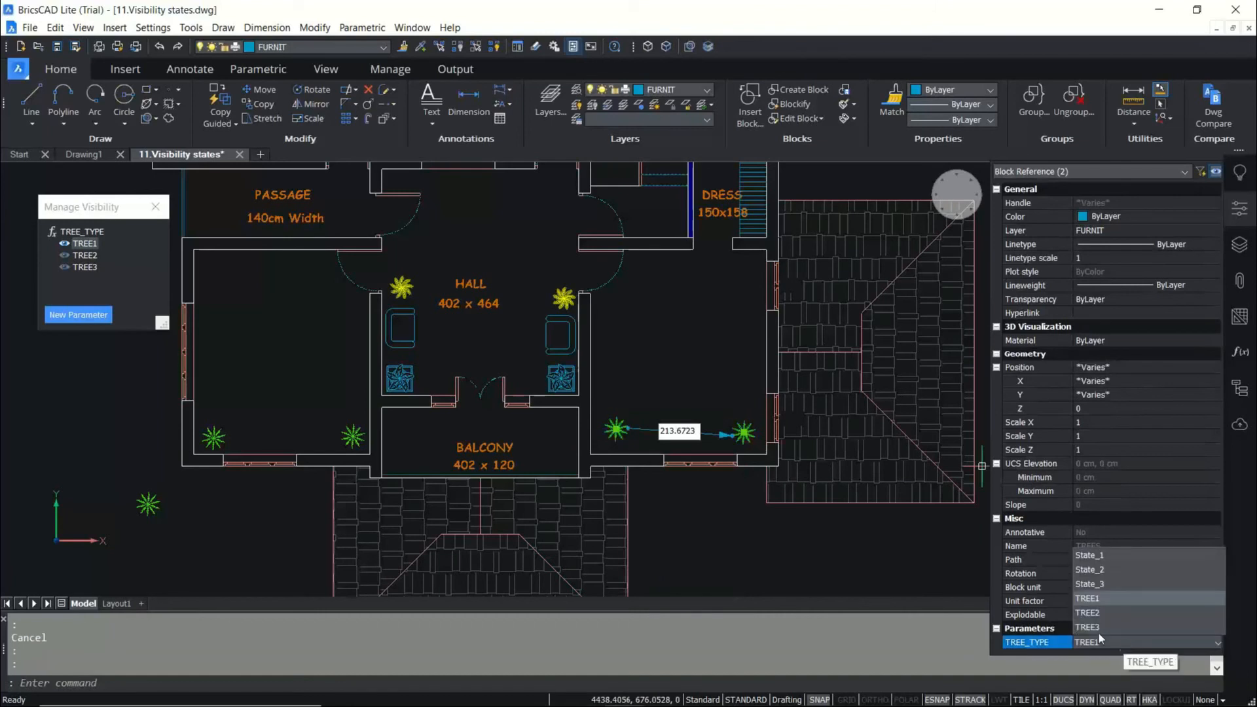
left_click(1094, 627)
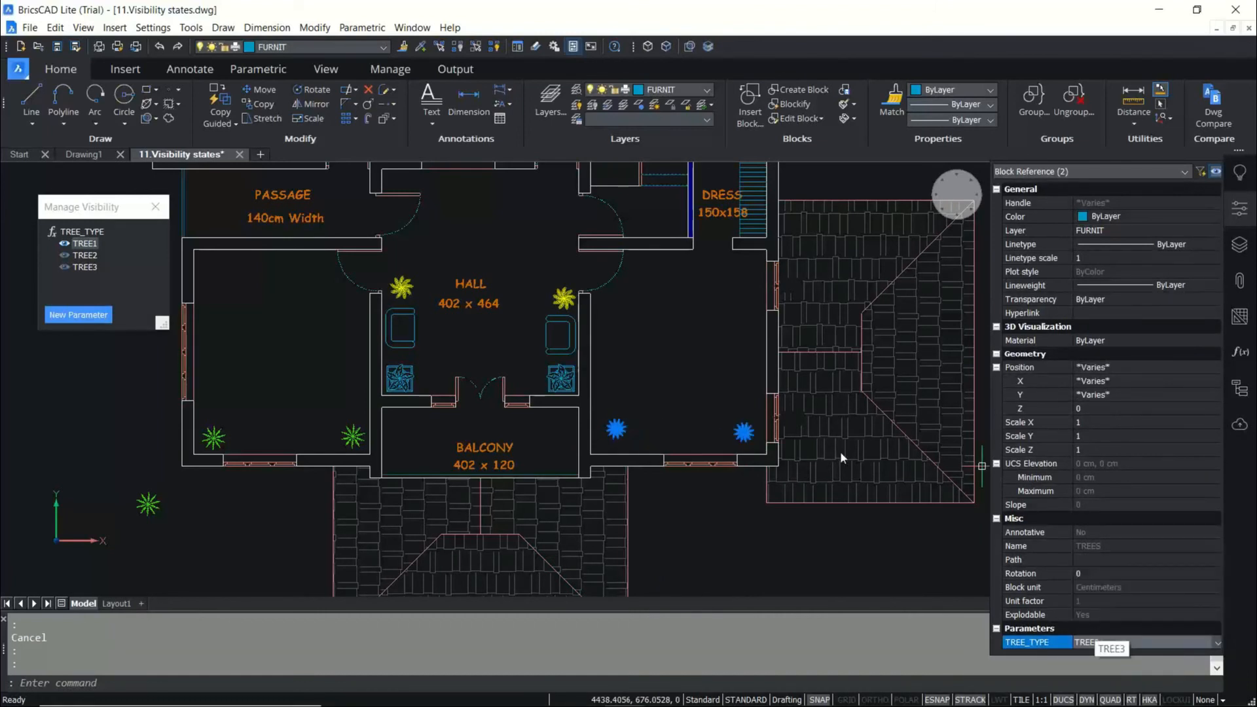
key("Escape")
scroll(625, 399, "up", 3)
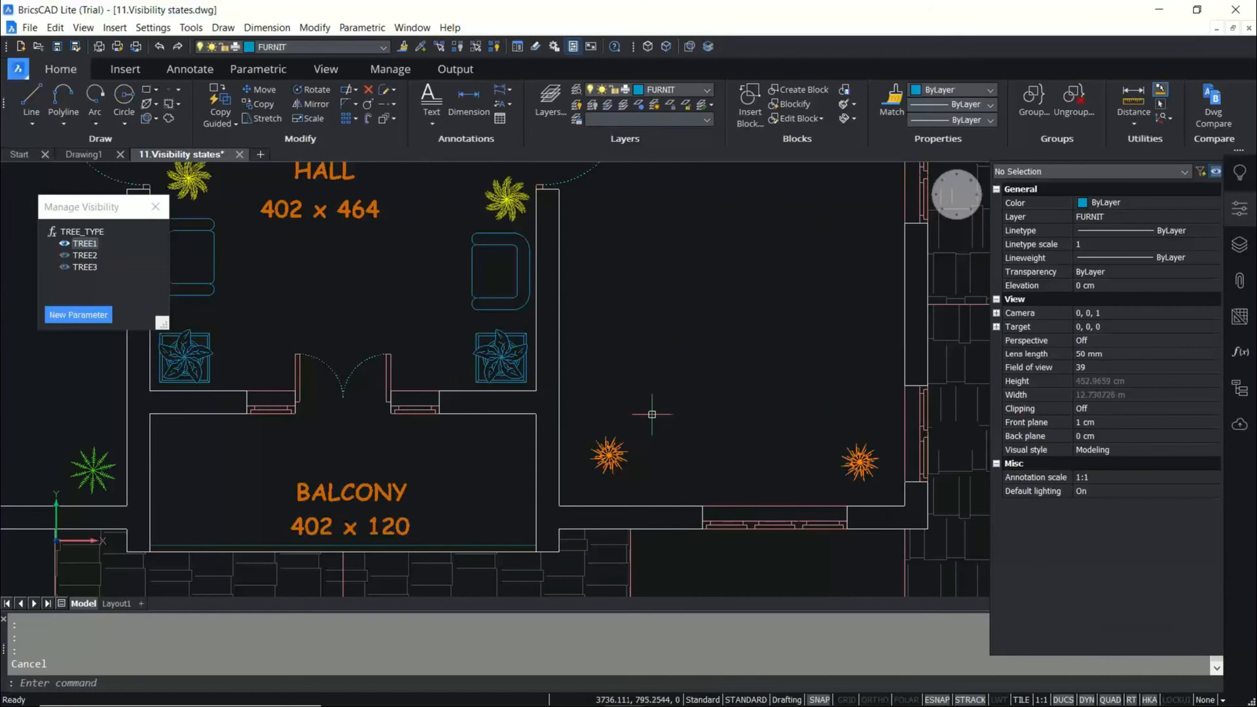
scroll(651, 437, "down", 1)
mouse_move(556, 379)
middle_mouse_down()
mouse_move(674, 405)
mouse_move(619, 395)
middle_mouse_up()
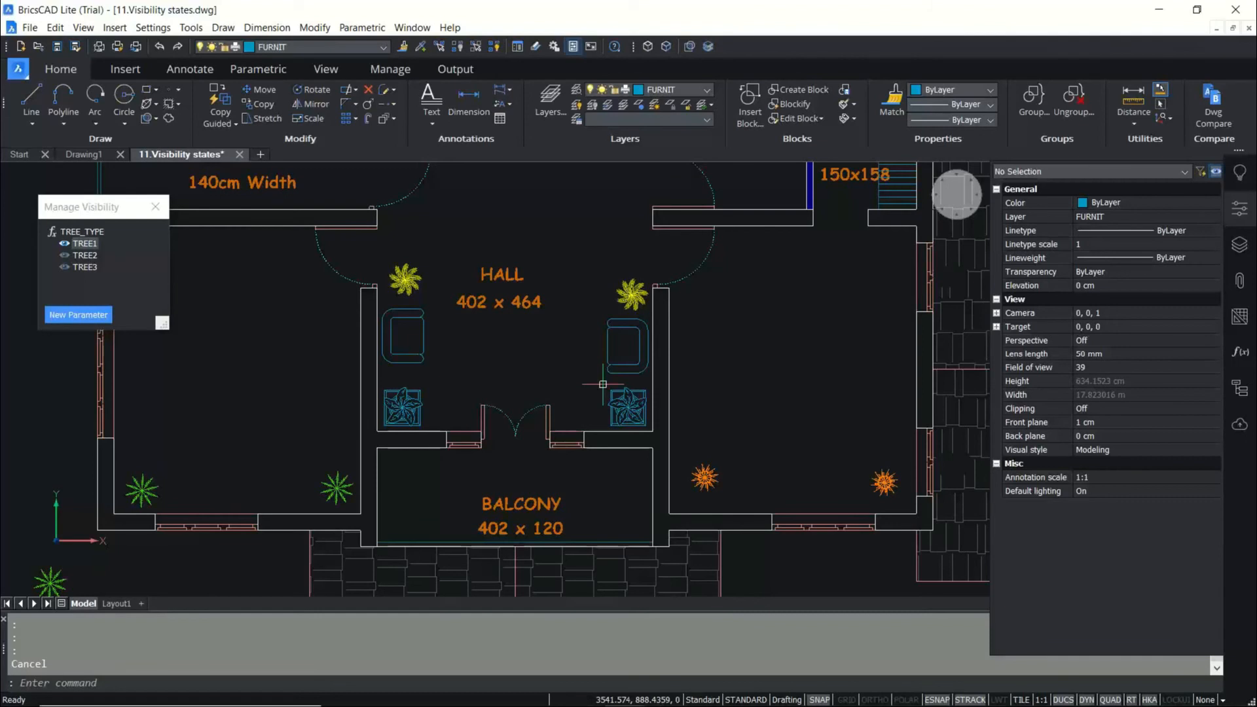
Close the visibility state manager and open the recent drawing 12.Optimize.dwg.
scroll(563, 324, "down", 2)
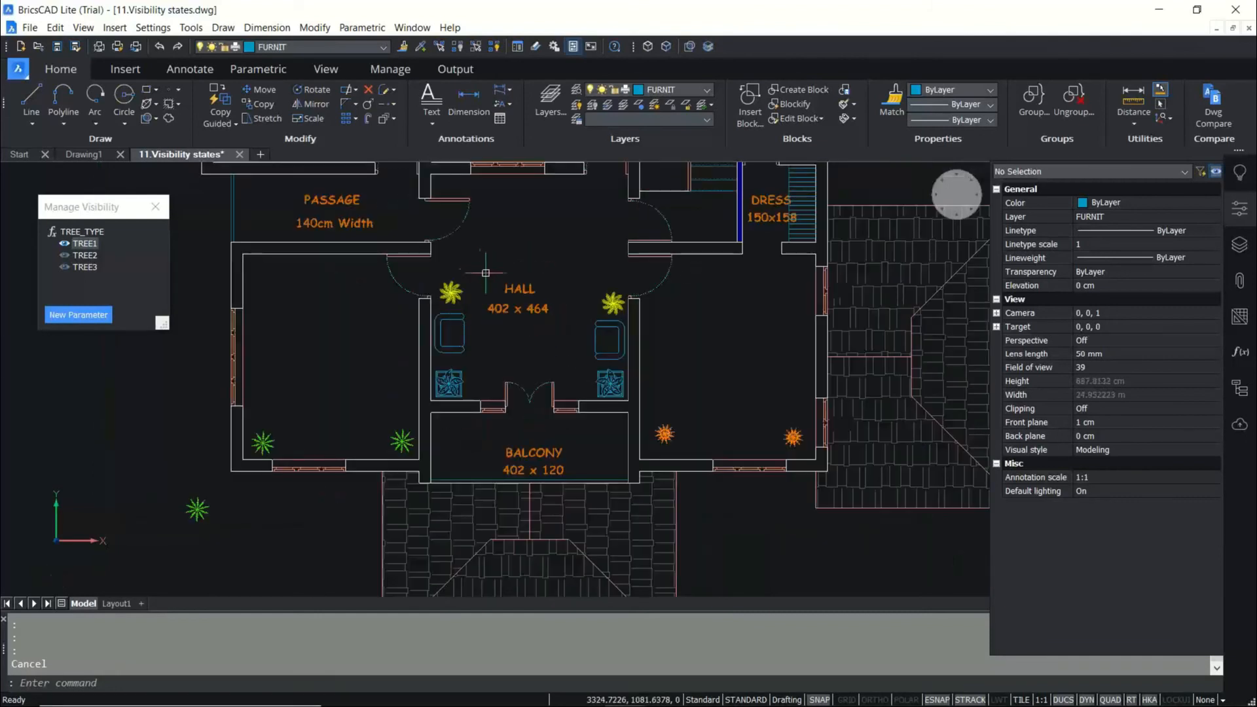
left_click(155, 207)
left_click(20, 70)
mouse_move(77, 144)
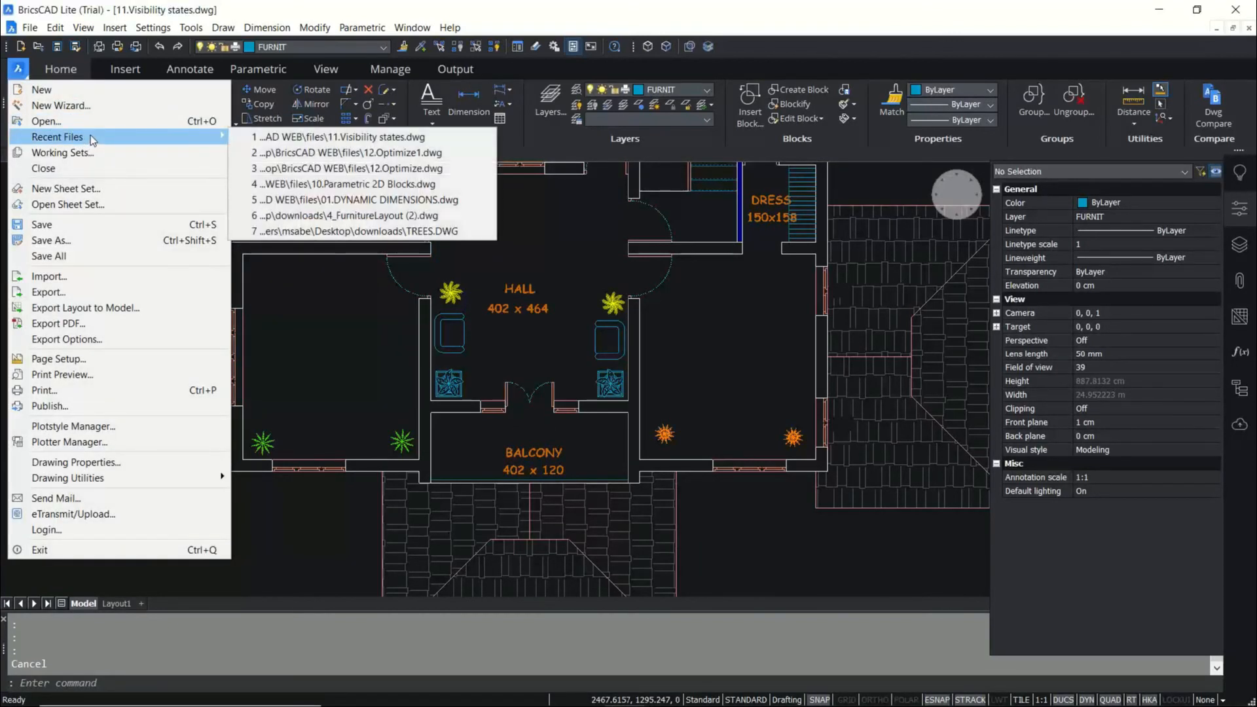
left_click(356, 169)
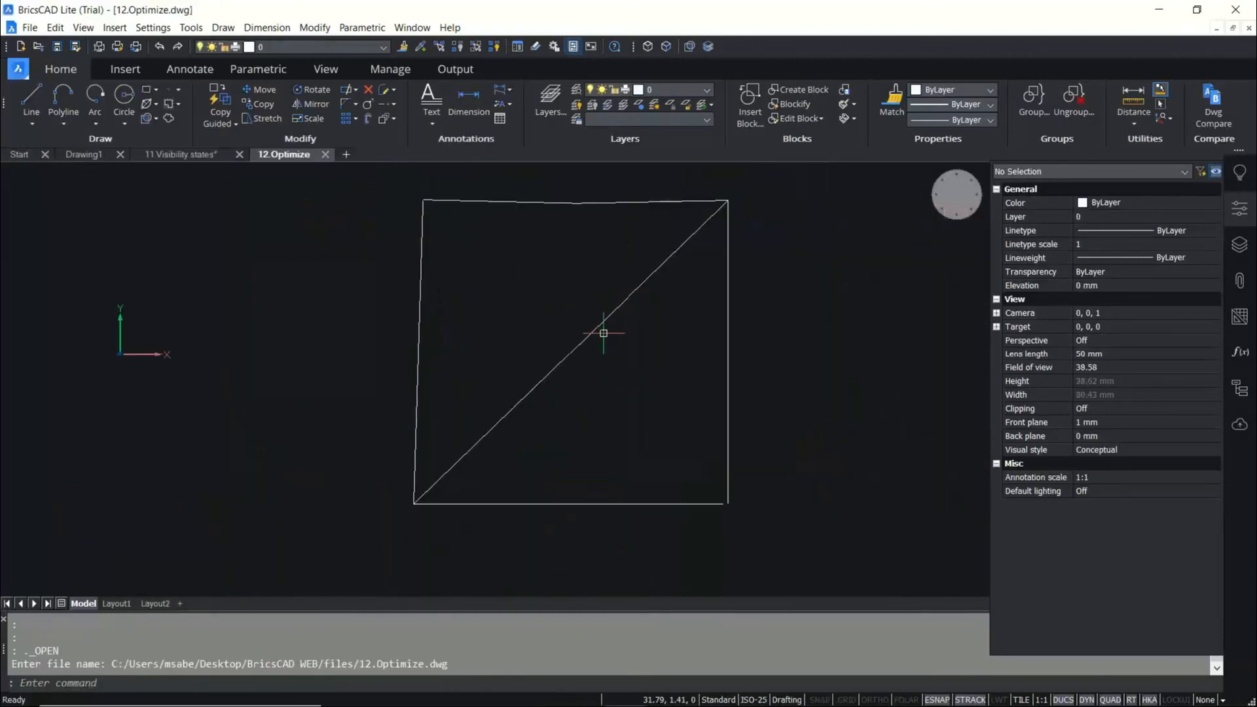
middle_click_drag(641, 358, 612, 387)
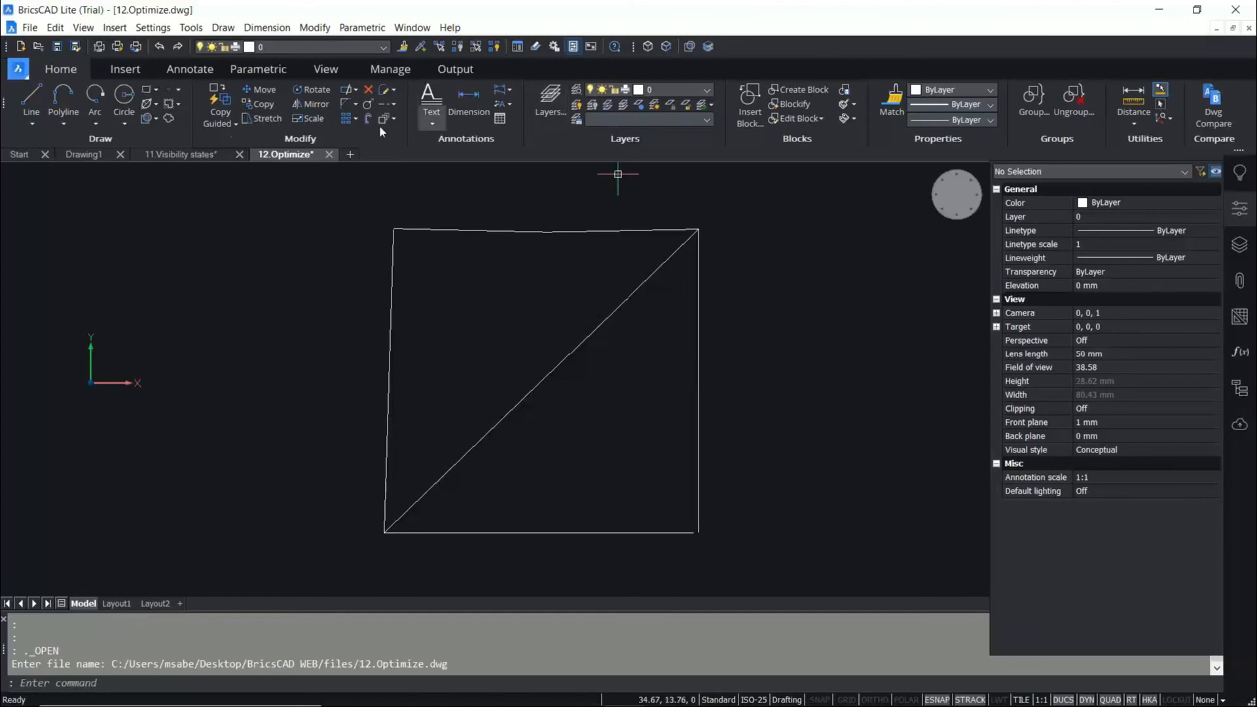
Open the recent drawing 12.Optimize1.dwg and look closer at its broken wall lines.
left_click(19, 72)
mouse_move(59, 137)
left_click(420, 166)
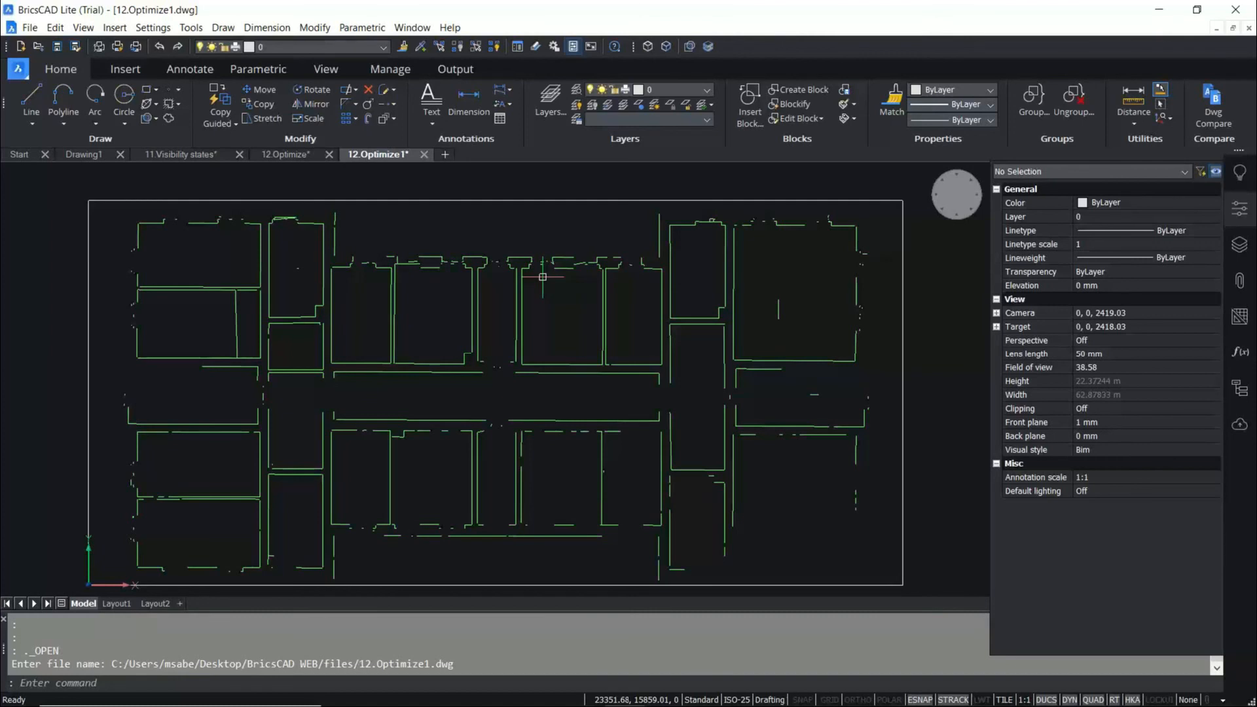
scroll(543, 277, "up", 4)
scroll(347, 222, "down", 2)
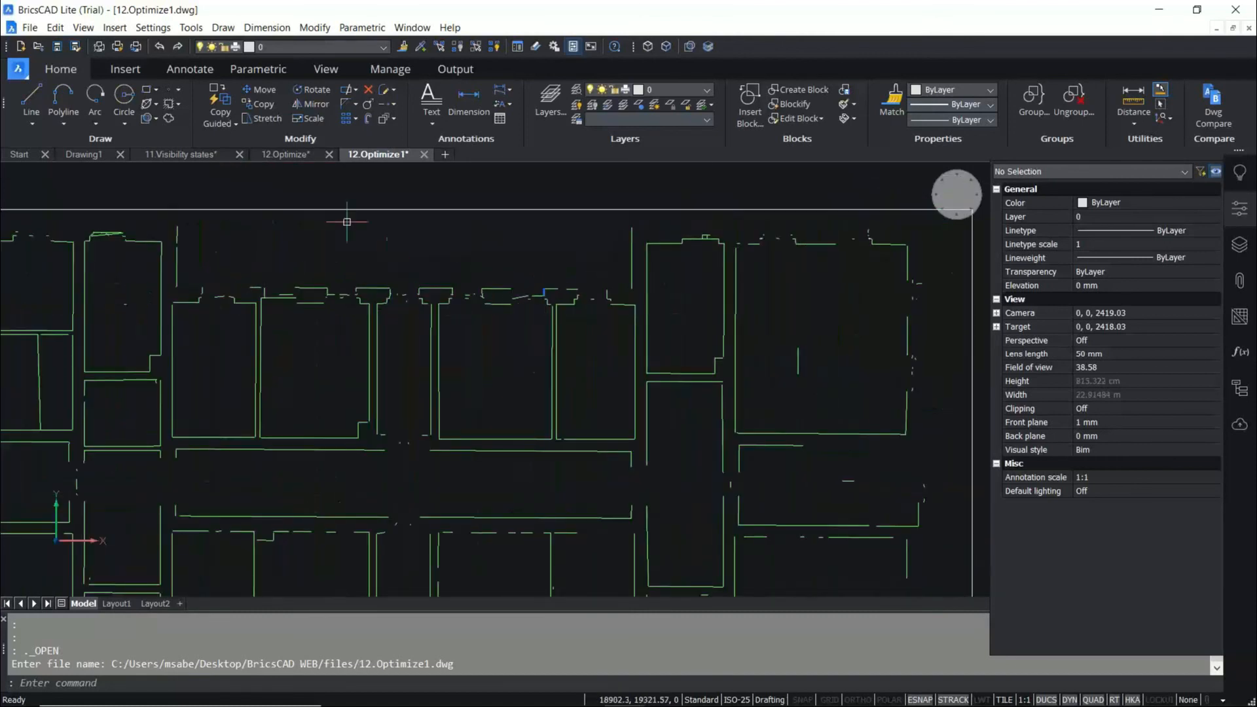
Compare the 12.Optimize and 12.Optimize1 drawings, ending in 12.Optimize.
left_click(288, 155)
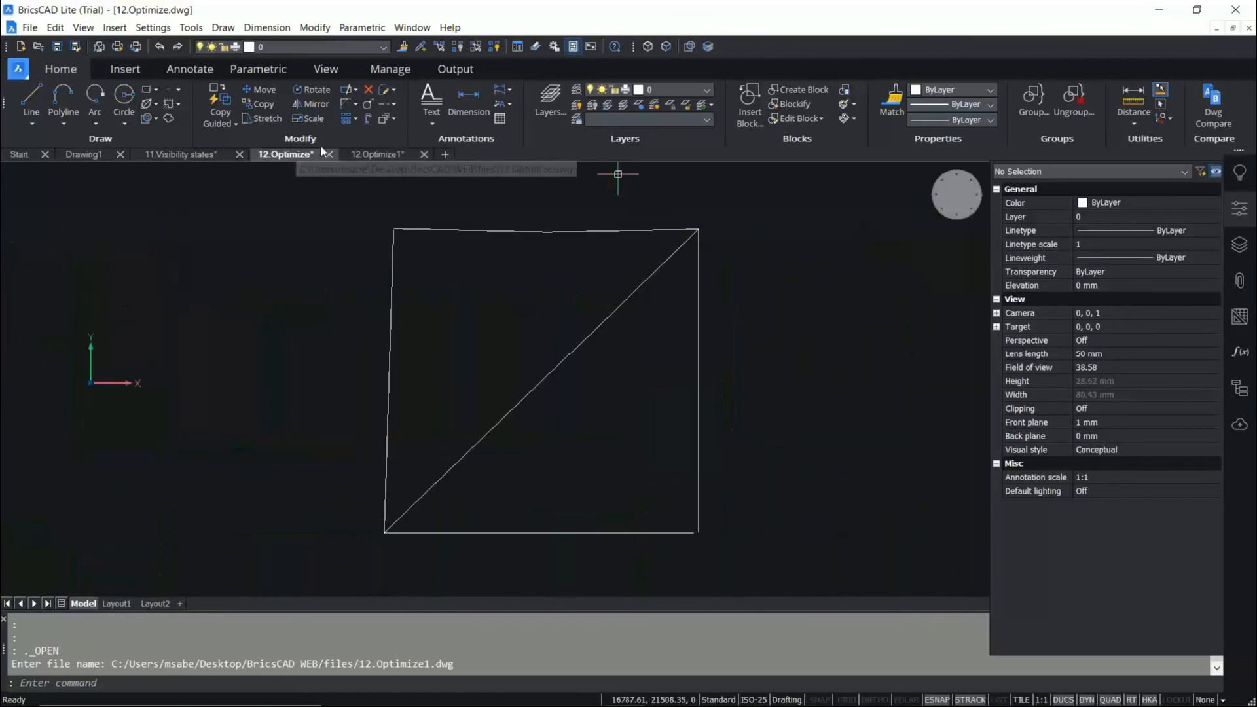
left_click(388, 153)
scroll(511, 317, "up", 3)
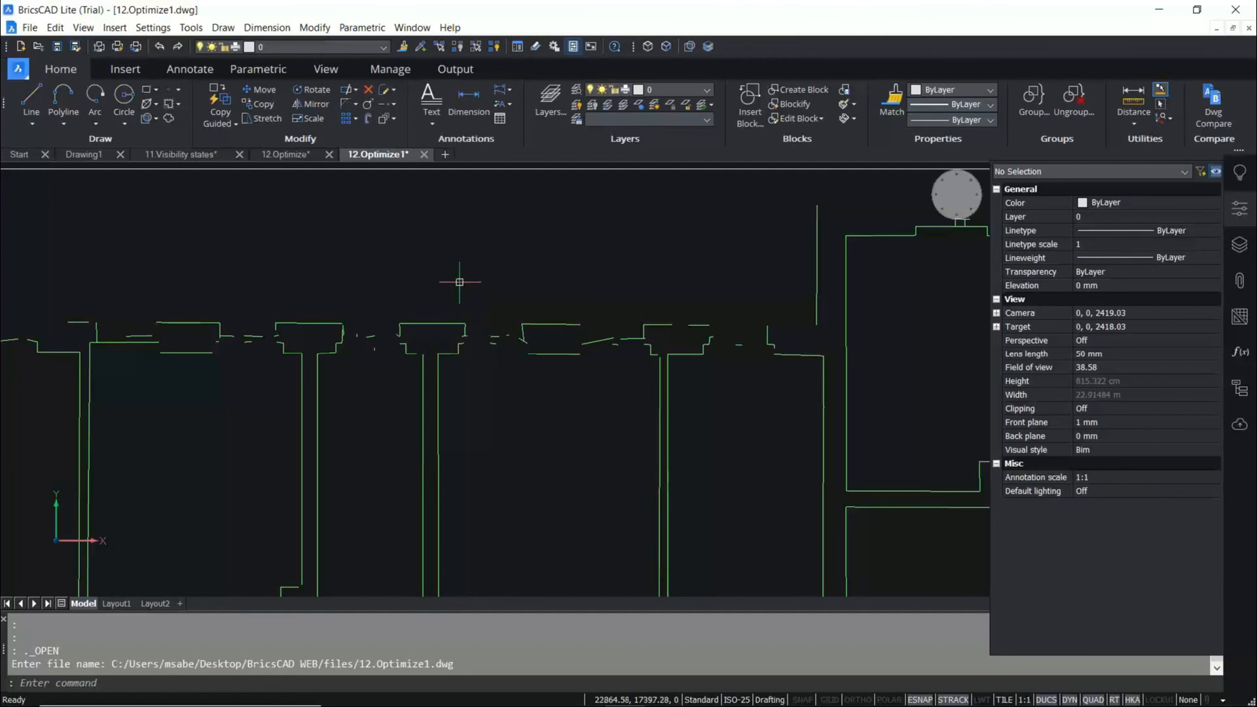
left_click(306, 152)
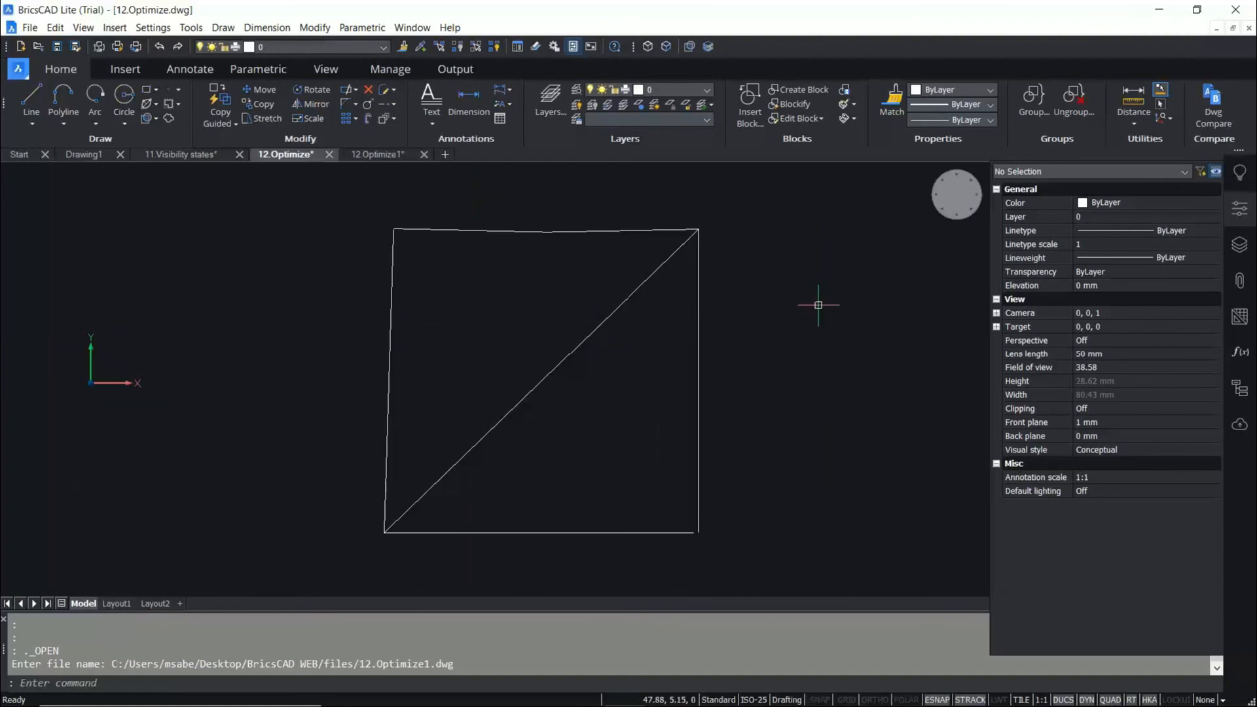
key("Escape")
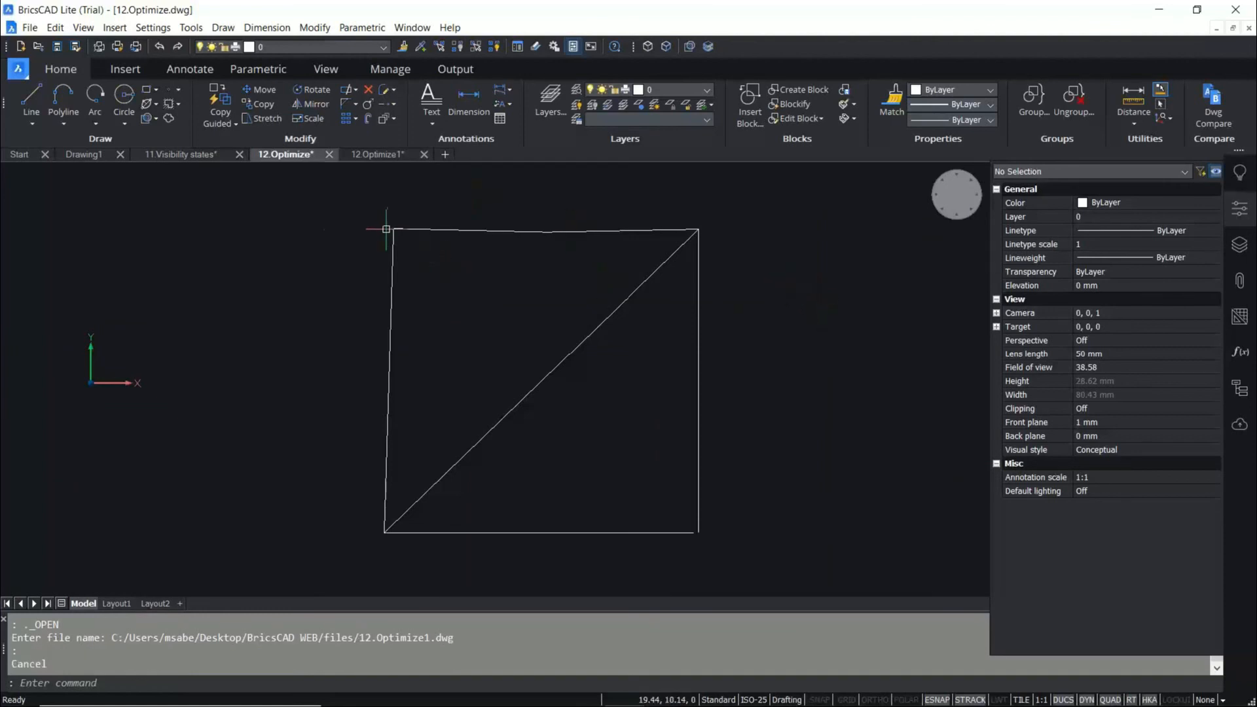
left_click(322, 207)
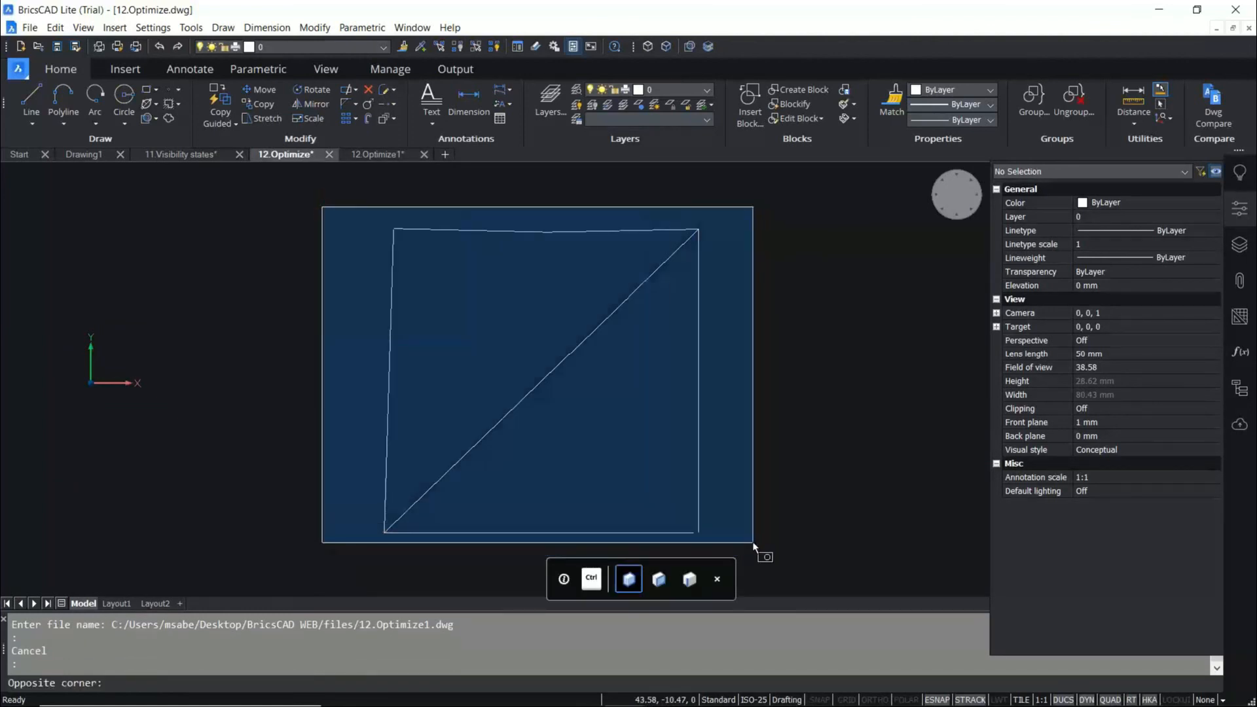
key("Escape")
key("Escape")
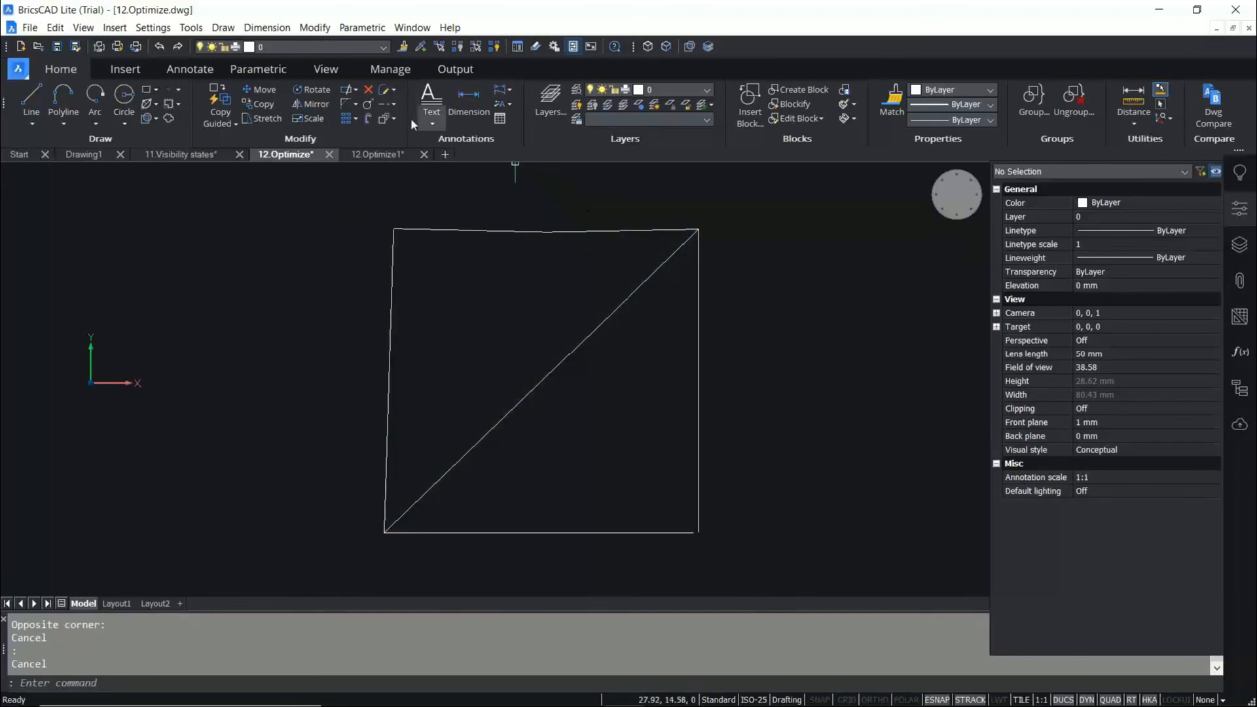
Start the Optimize command for 2D lines and select all lines of the square and its diagonal as line source.
left_click(387, 69)
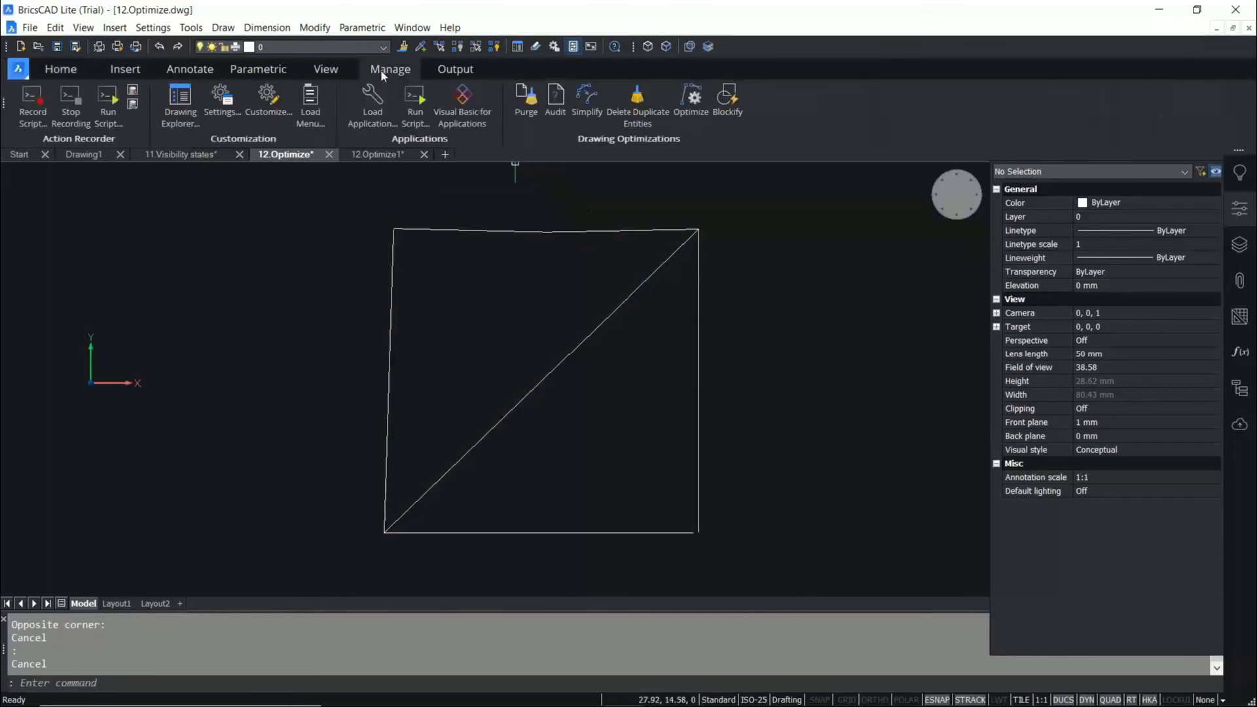
left_click(697, 107)
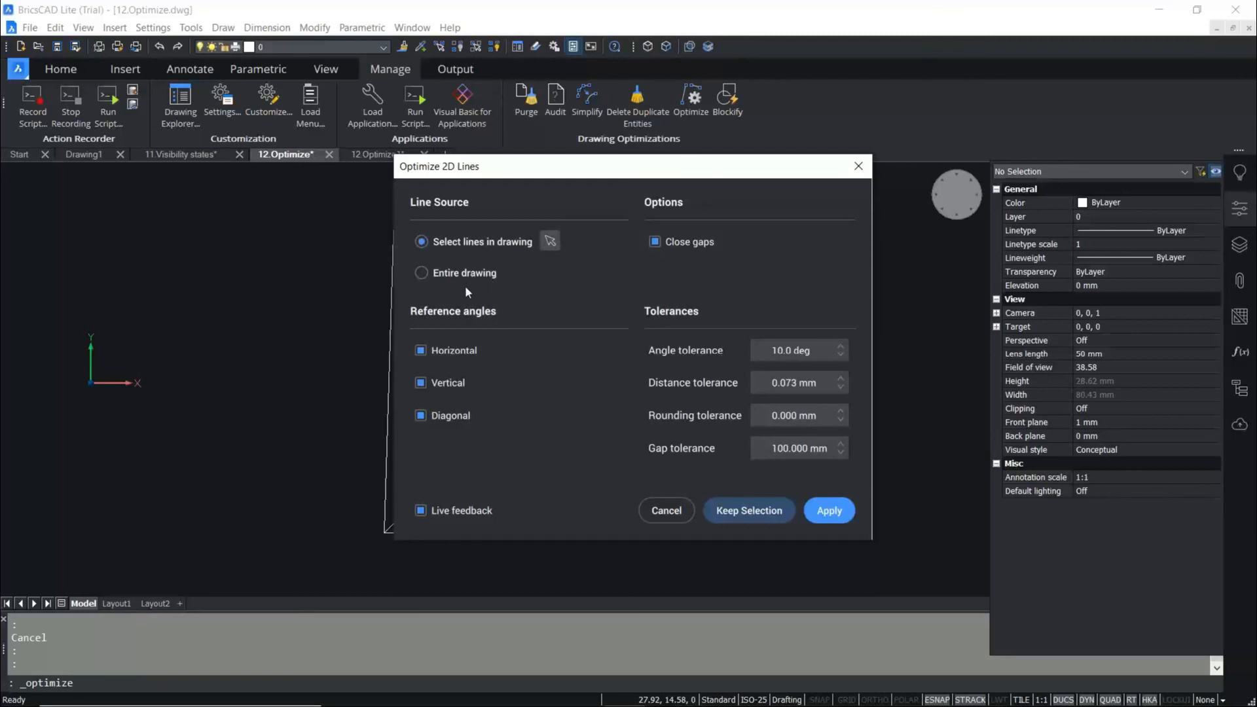
left_click(550, 242)
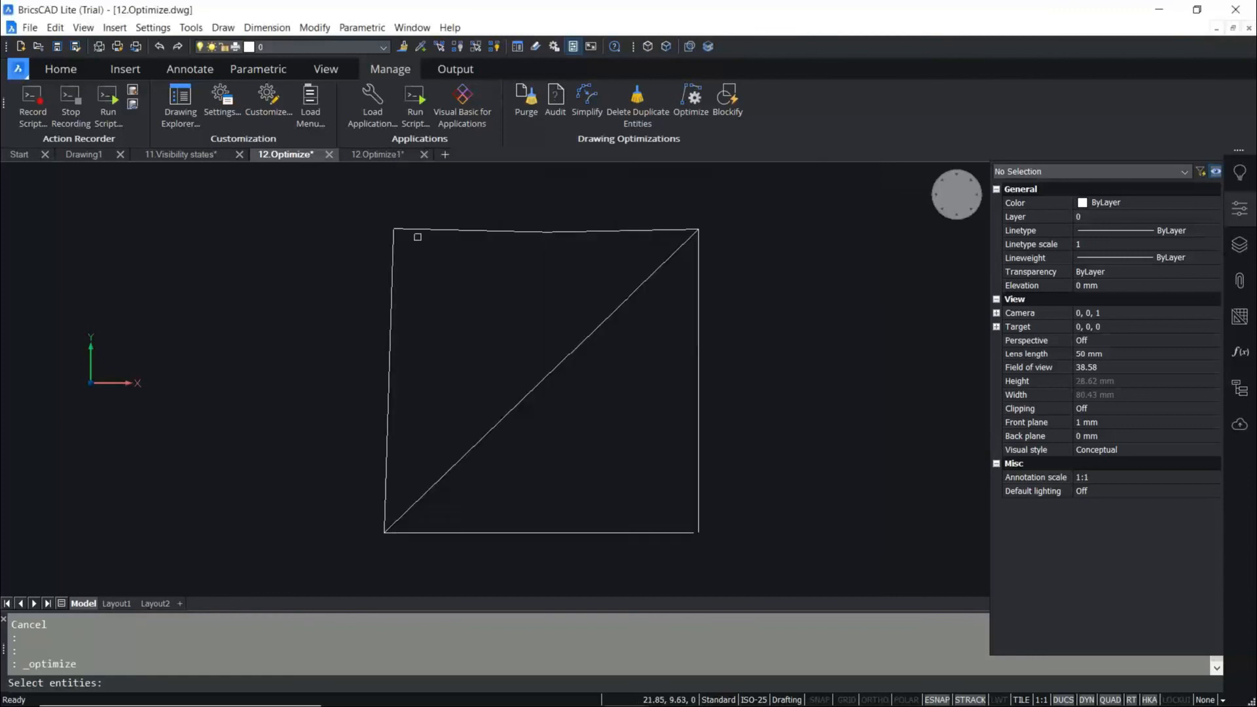
left_click(319, 199)
left_click(754, 551)
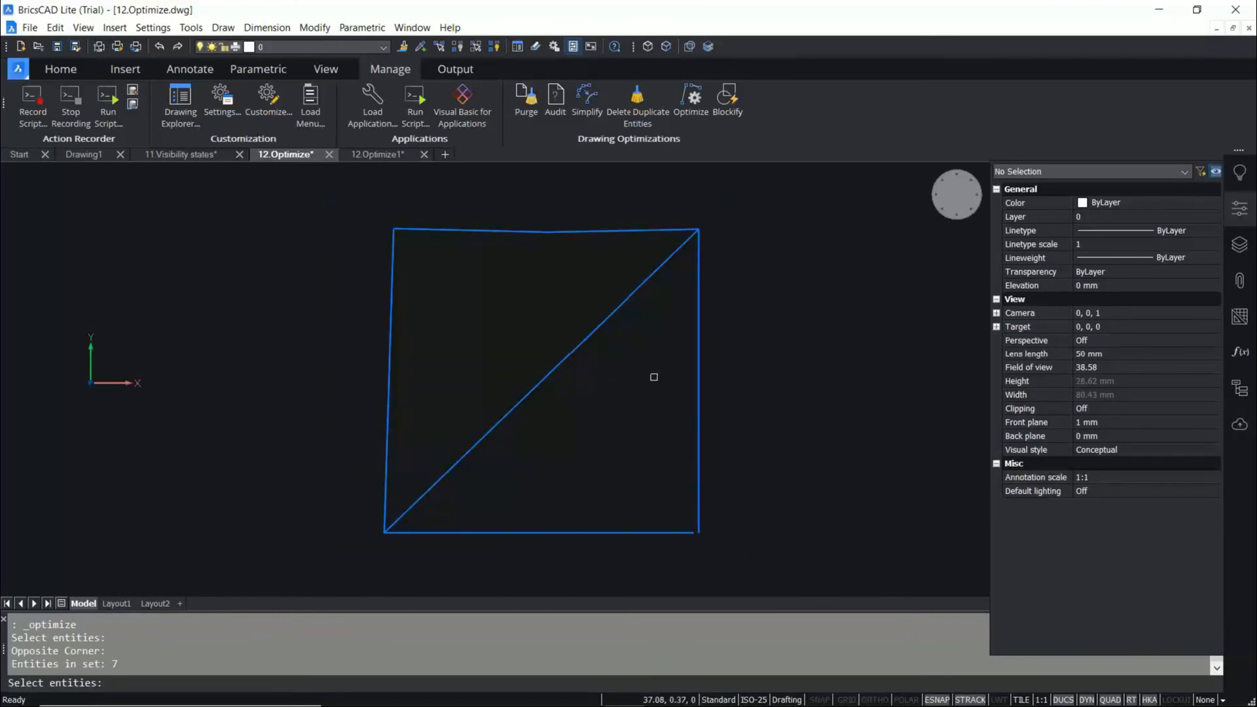
key("Return")
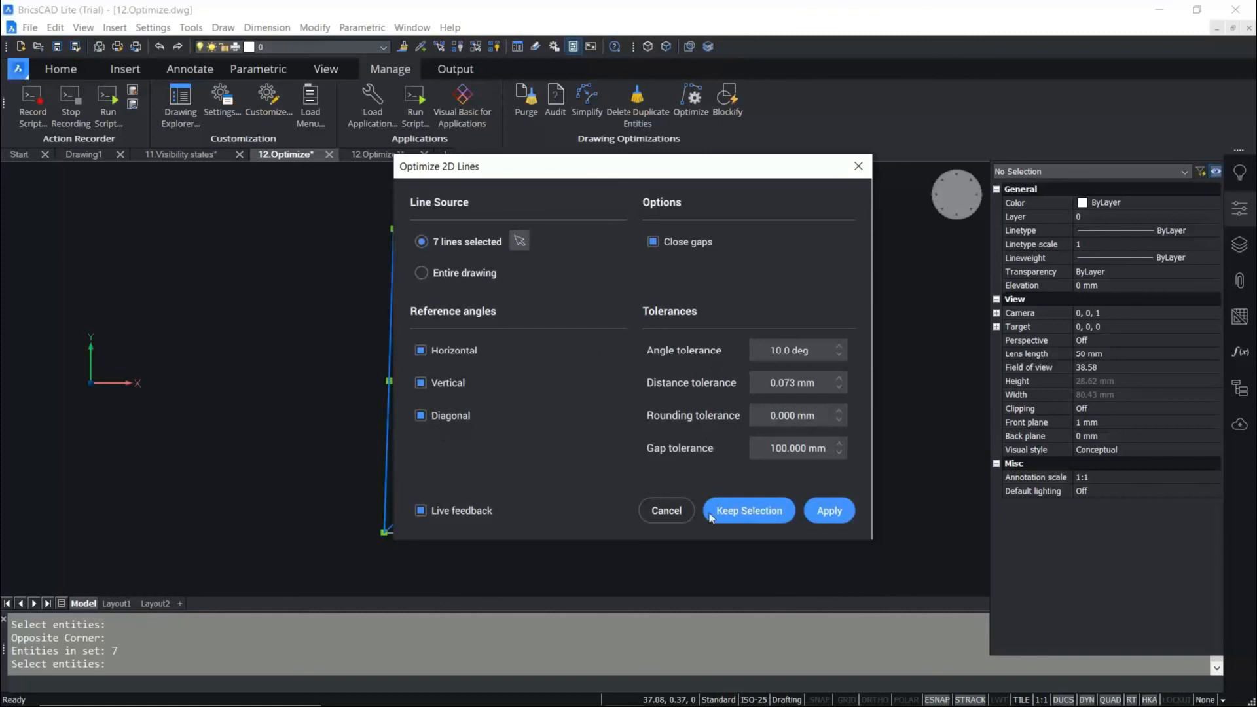
left_click_drag(695, 168, 1008, 251)
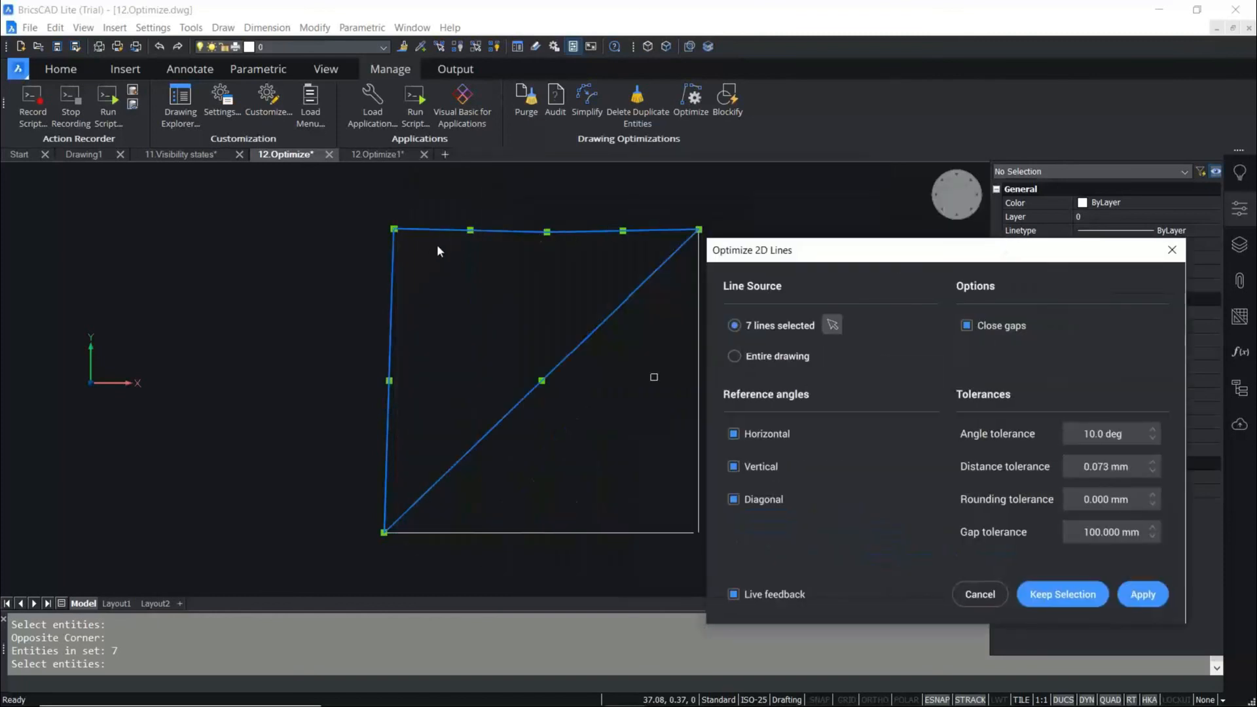
left_click_drag(832, 257, 670, 210)
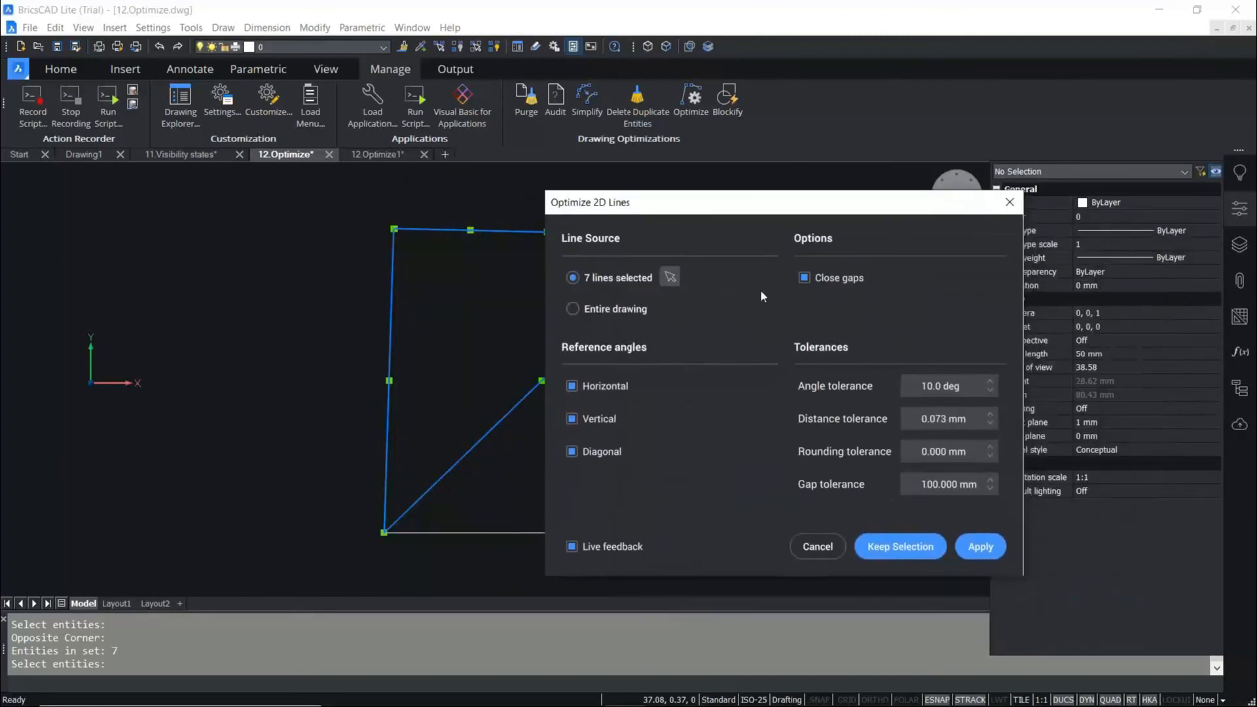
Set the gap tolerance to 0.05 mm and apply the optimization to the selected lines.
left_click(951, 388)
left_click(938, 484)
key("BackSpace")
key("BackSpace")
key("BackSpace")
key("BackSpace")
key("BackSpace")
key("BackSpace")
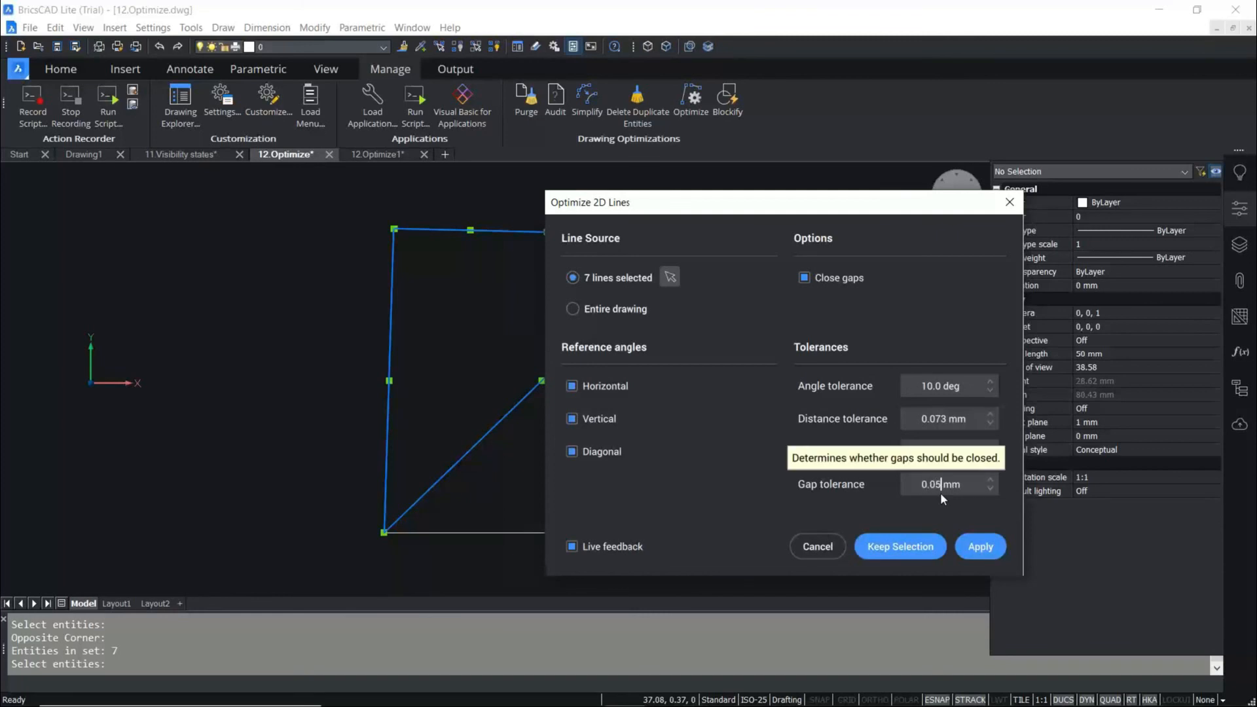
left_click(985, 542)
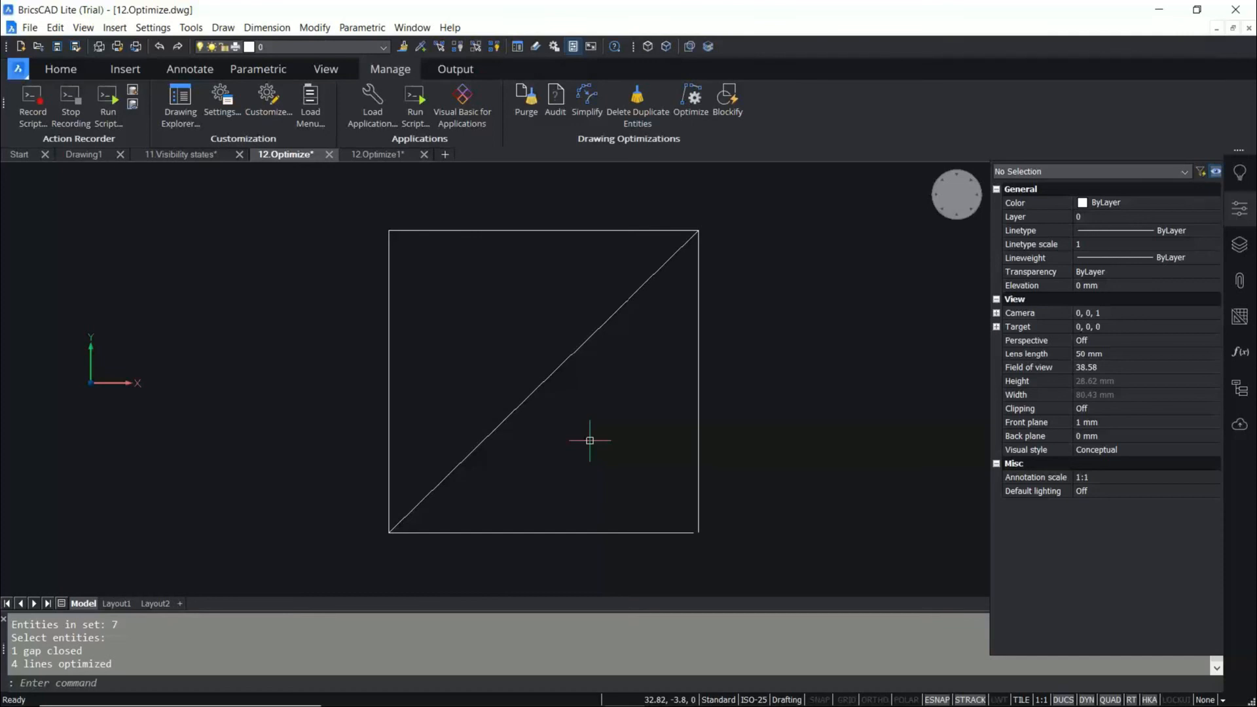
Check the gap between the bottom and right lines at the square's lower-right corner.
scroll(700, 566, "up", 5)
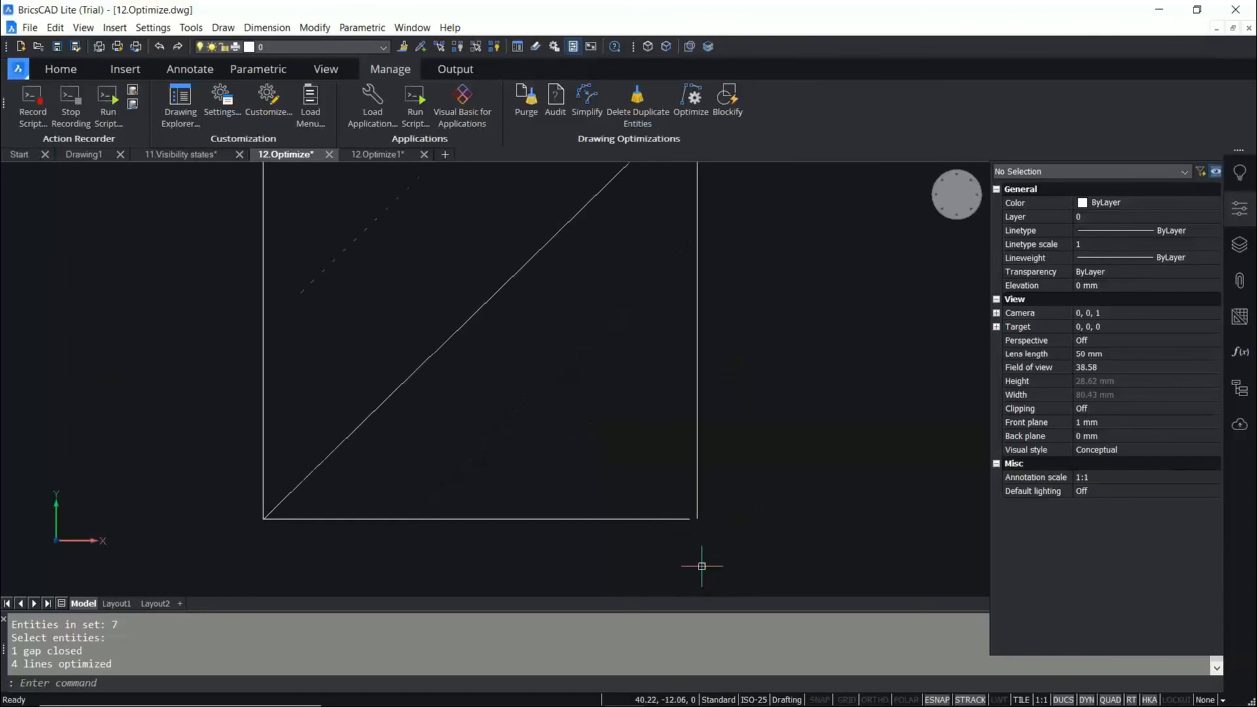
left_click(680, 392)
left_click(608, 429)
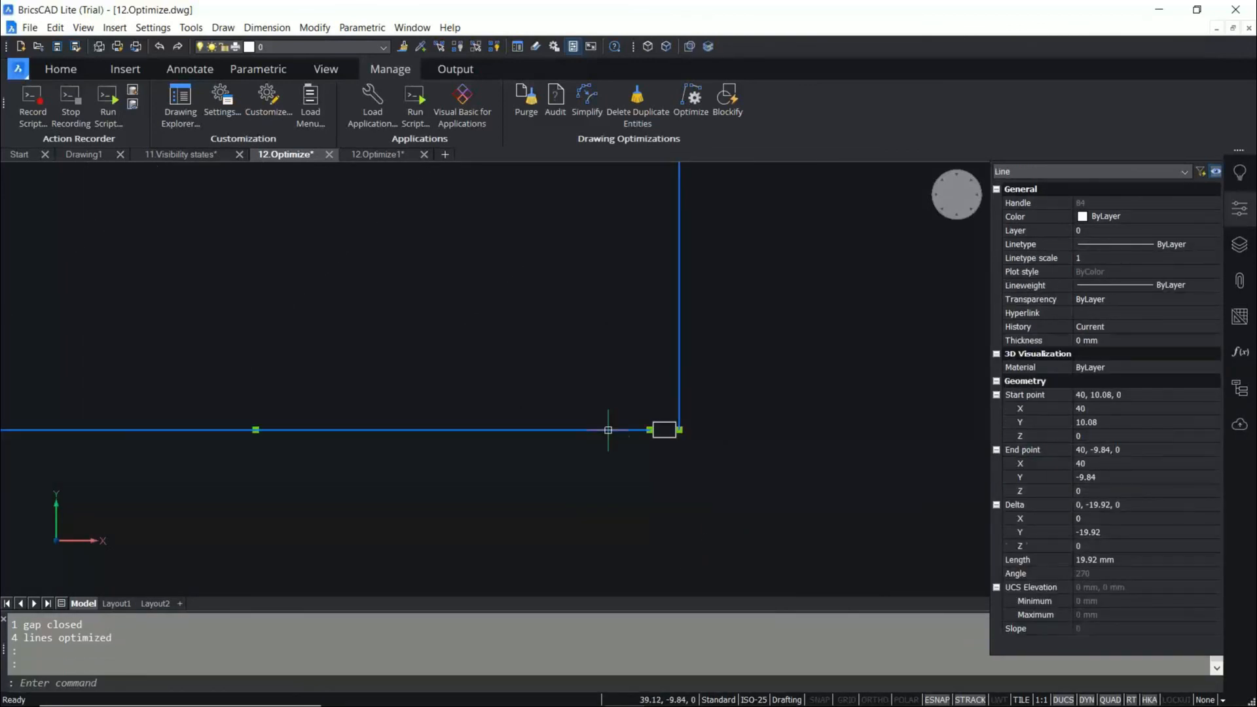
scroll(702, 409, "up", 3)
scroll(703, 409, "up", 1)
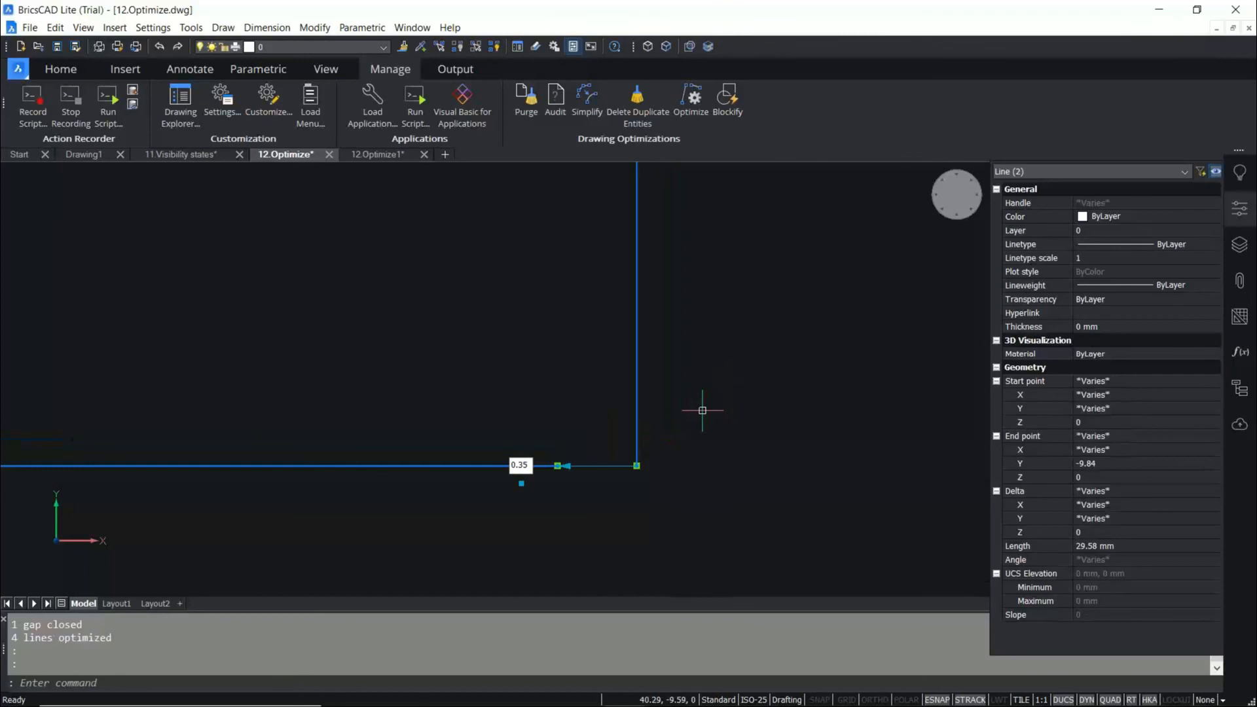
scroll(522, 522, "down", 4)
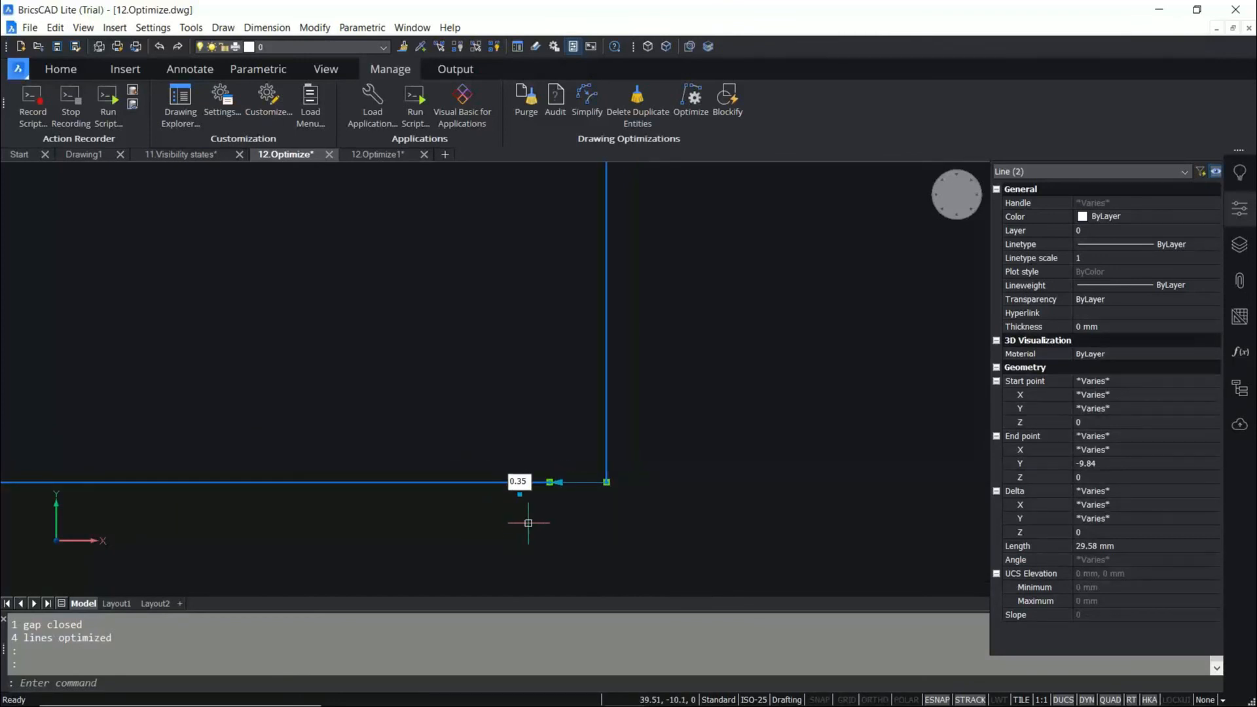
scroll(667, 459, "down", 4)
key("Escape")
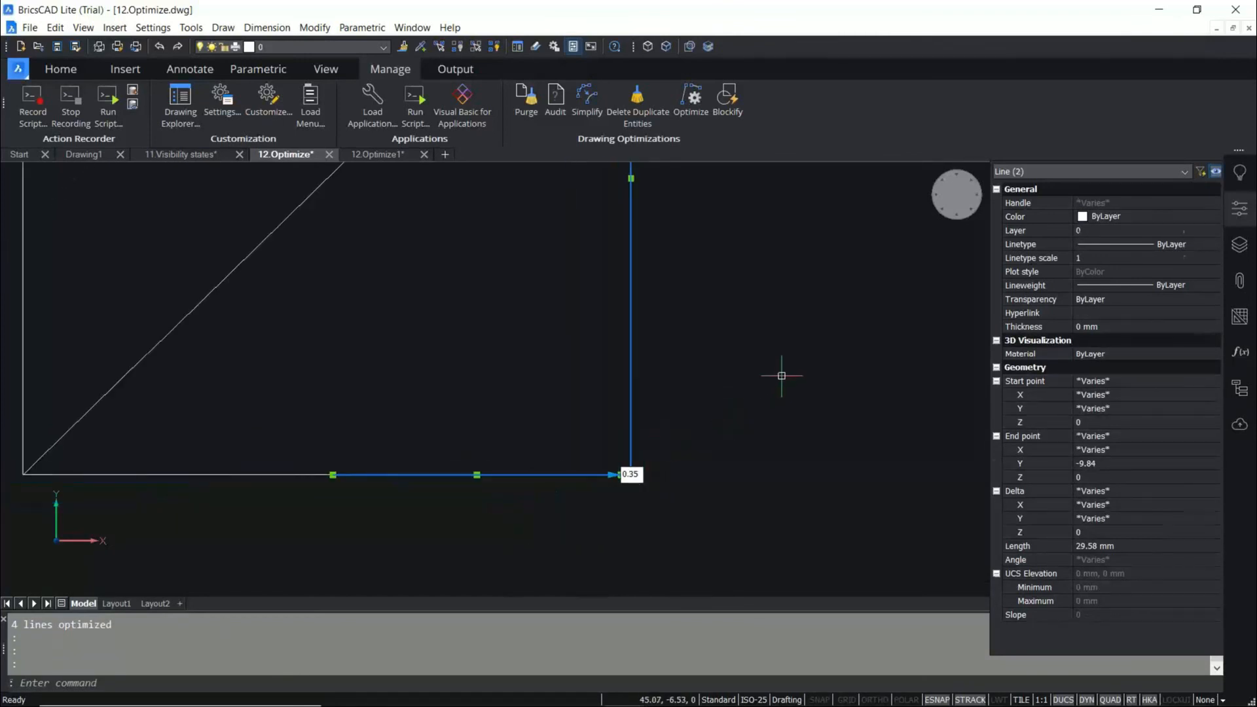
Restart Optimize, set the gap tolerance to 0.5 mm and try to apply it without selecting lines.
left_click(691, 100)
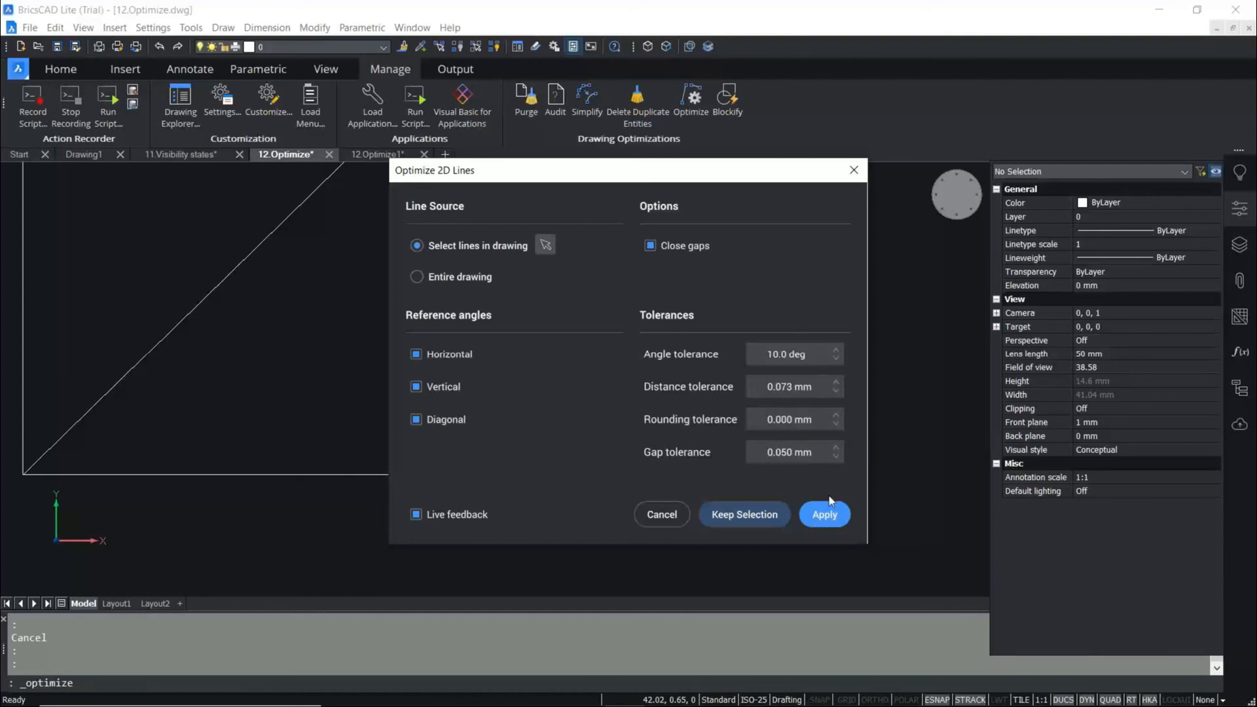
key("BackSpace")
type("0.5")
left_click(824, 514)
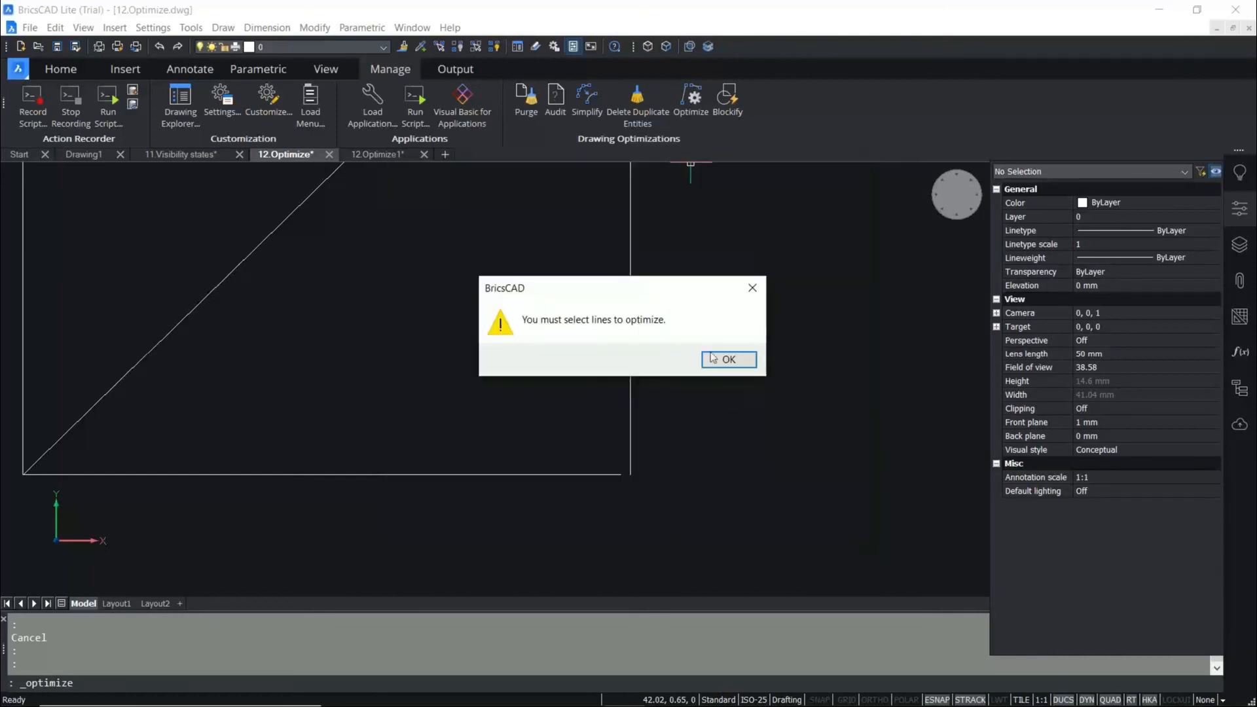
left_click(720, 362)
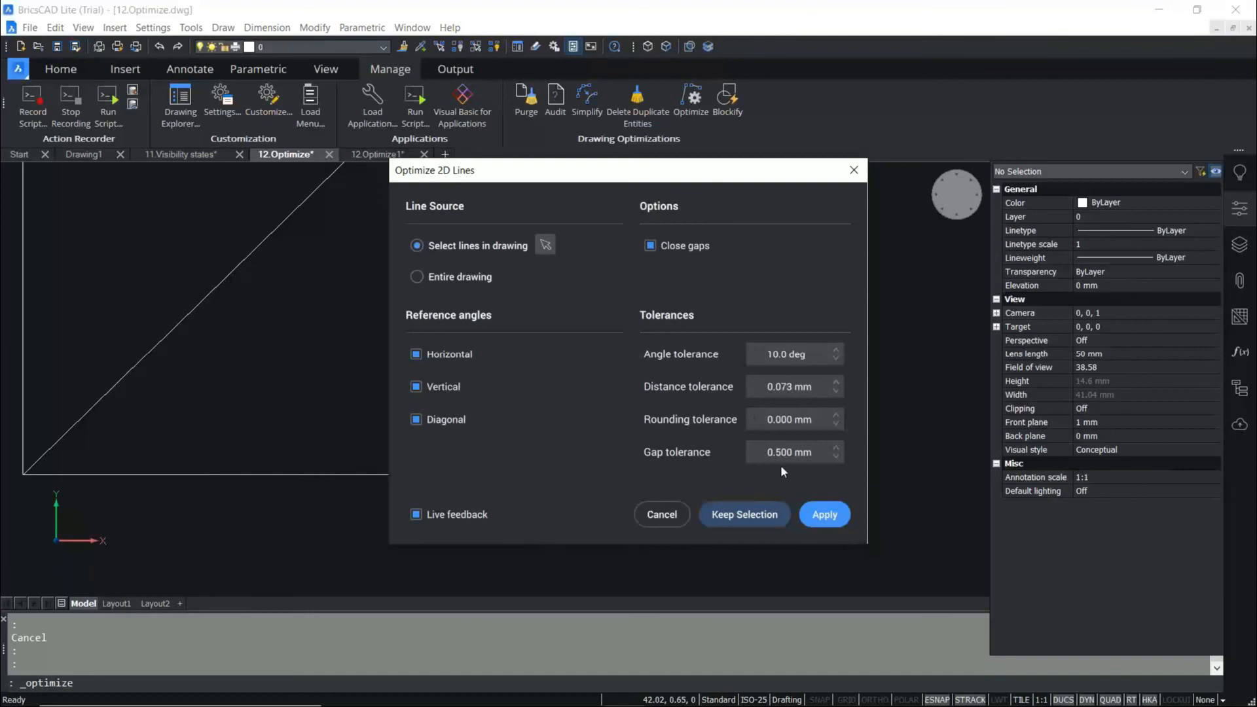
left_click(815, 516)
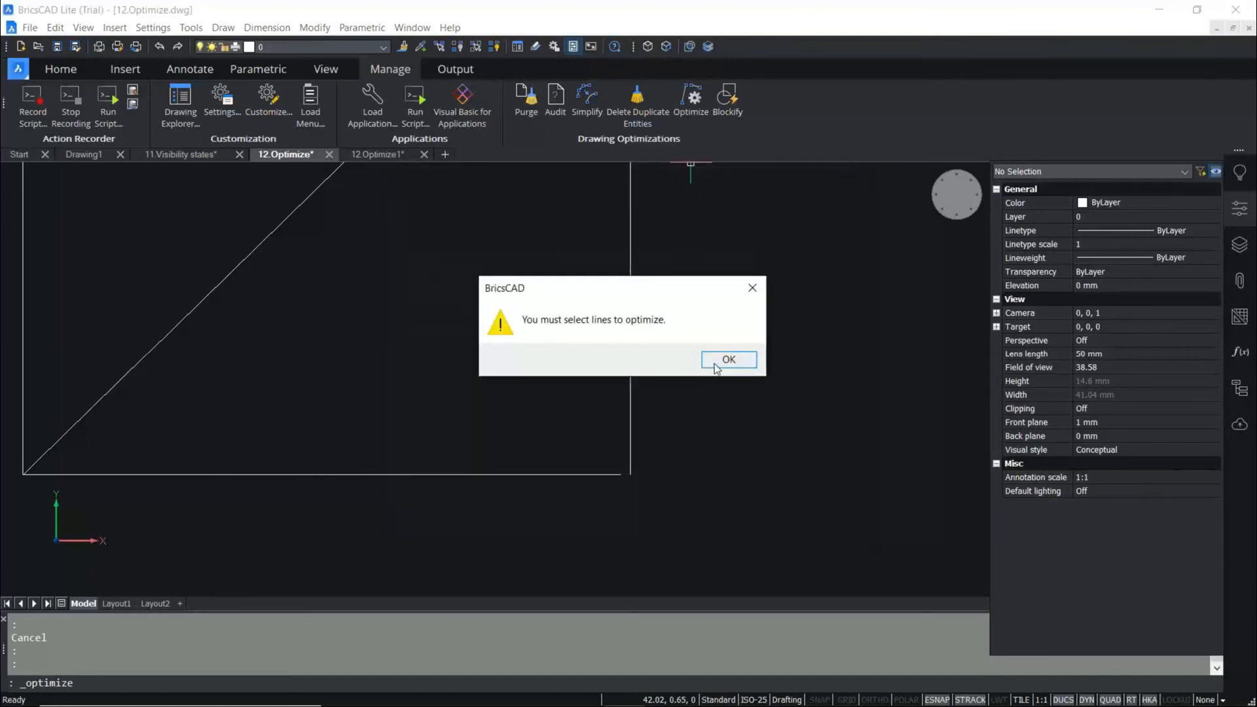
left_click(706, 365)
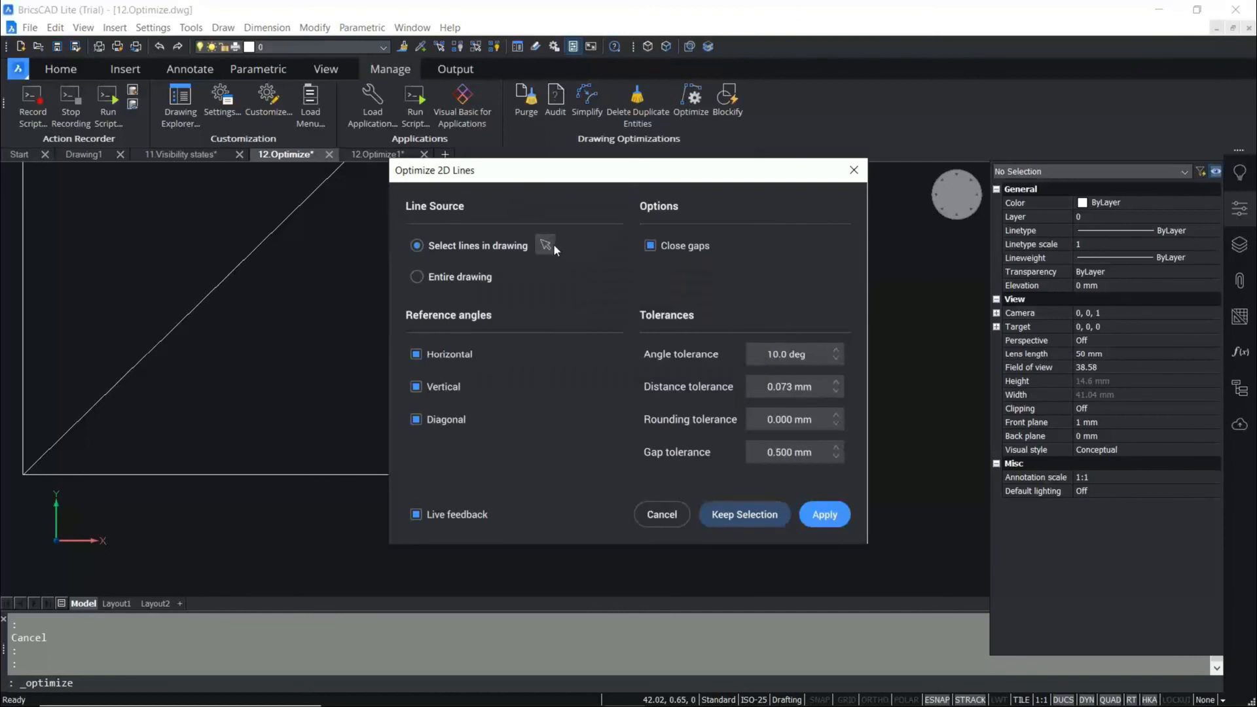
Select the two lines meeting at the square's lower-right corner and apply the optimization to them.
left_click(554, 245)
scroll(581, 501, "down", 3)
left_click(654, 526)
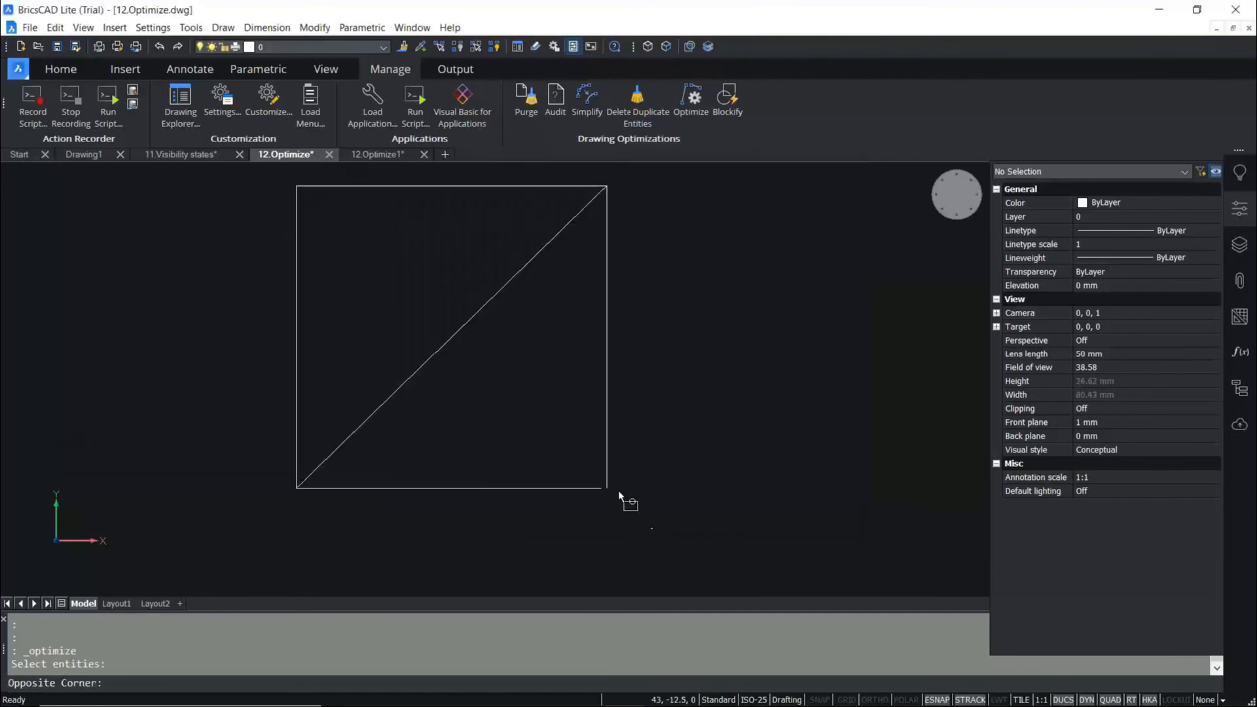
left_click(586, 468)
key("Return")
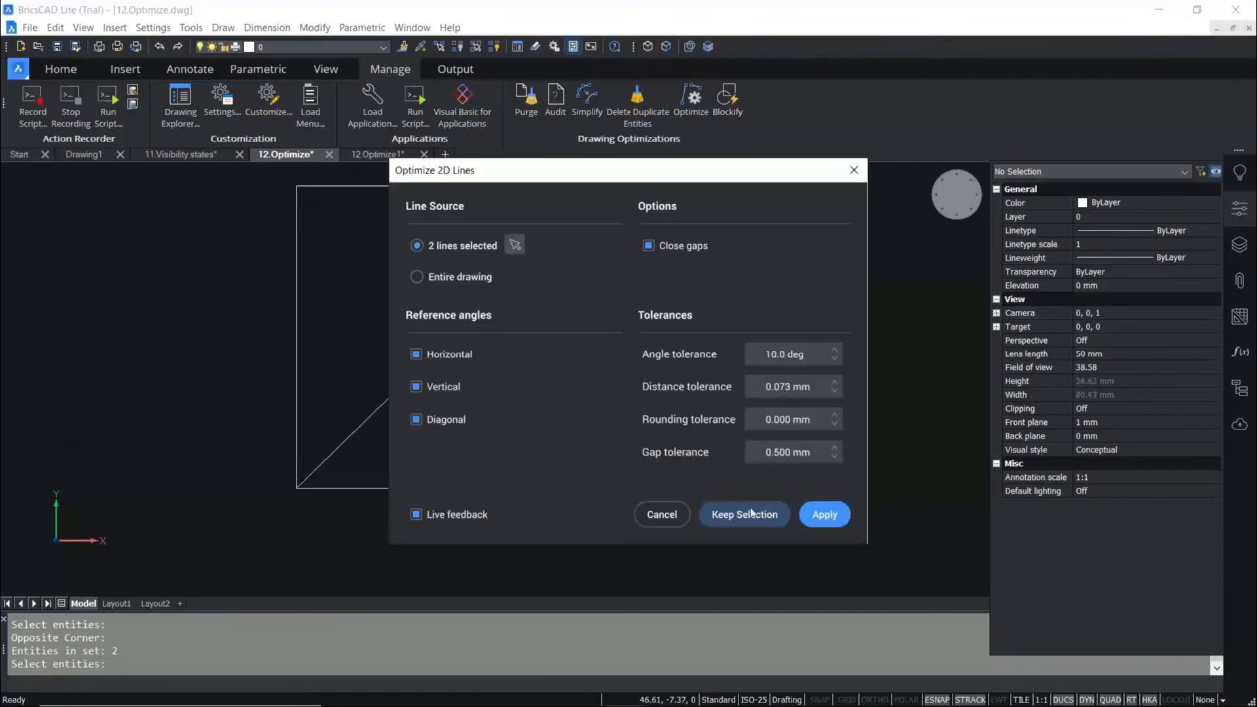
left_click(823, 514)
Inspect the square's lower-right corner up close, followed by the whole square.
scroll(643, 546, "up", 4)
scroll(641, 559, "up", 5)
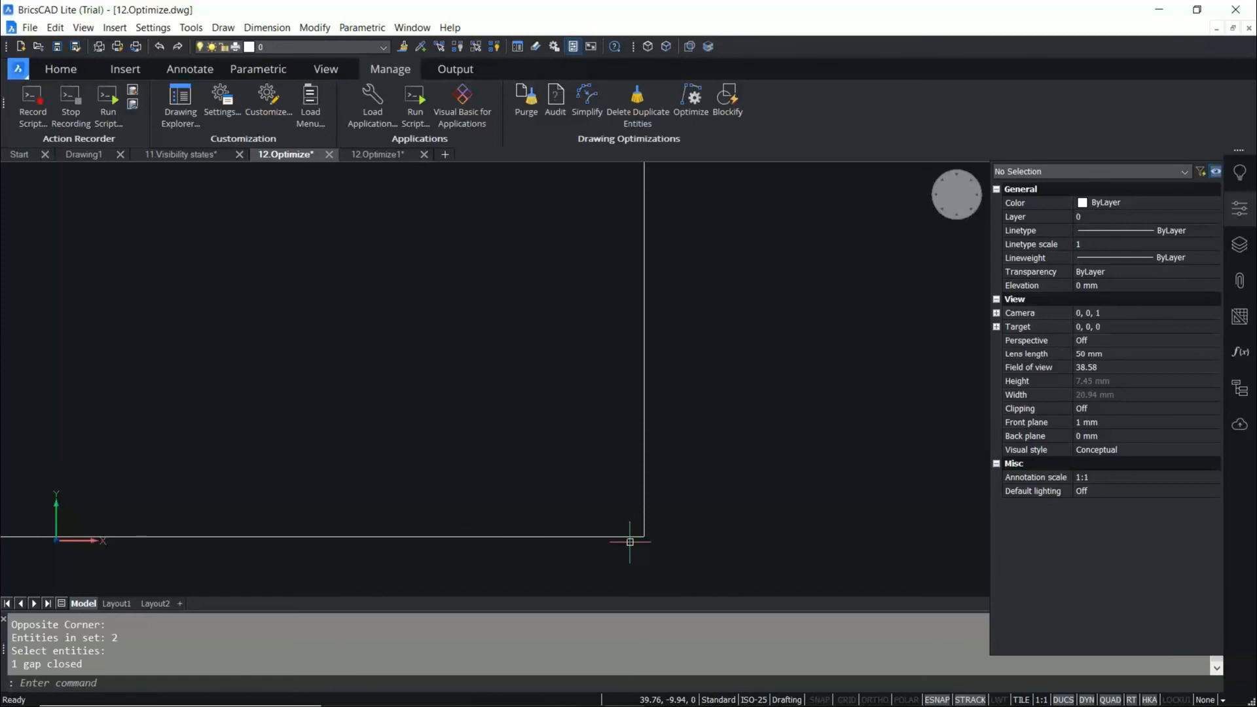
scroll(678, 451, "down", 5)
middle_click_drag(648, 418, 627, 492)
scroll(619, 459, "up", 2)
scroll(607, 438, "down", 3)
scroll(563, 412, "up", 1)
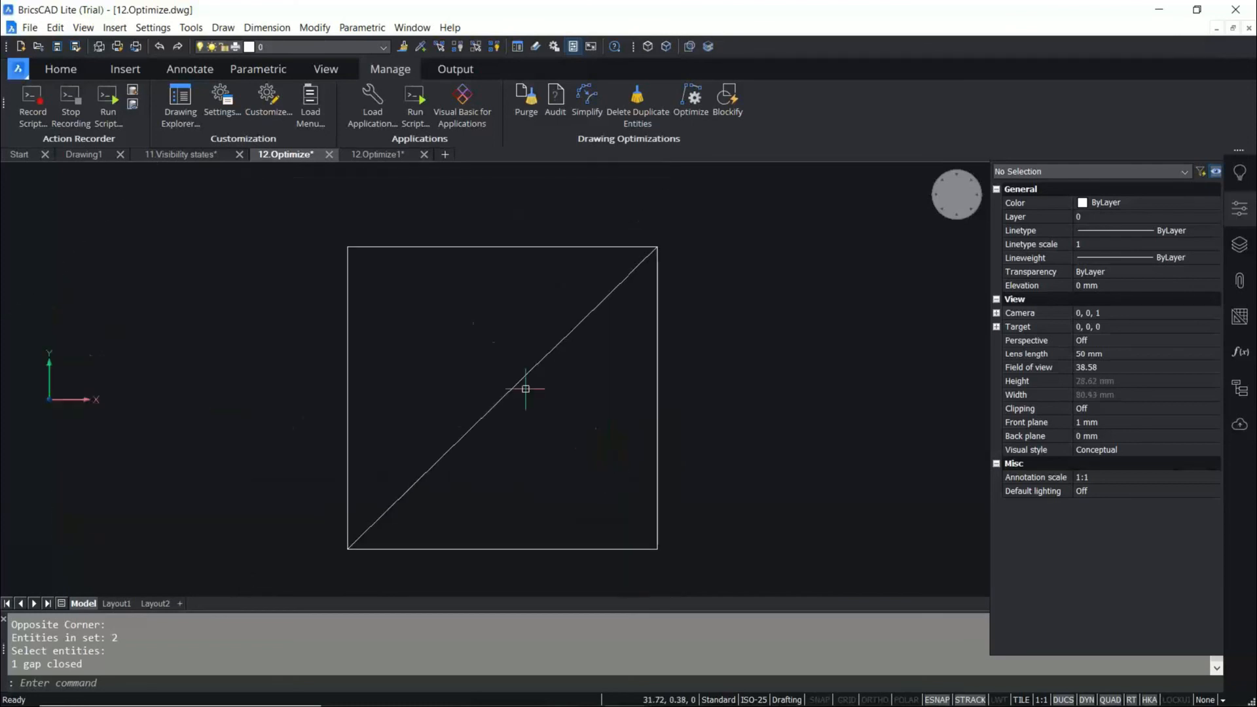
Switch to the 12.Optimize1 drawing and view its whole floor plan.
left_click(374, 155)
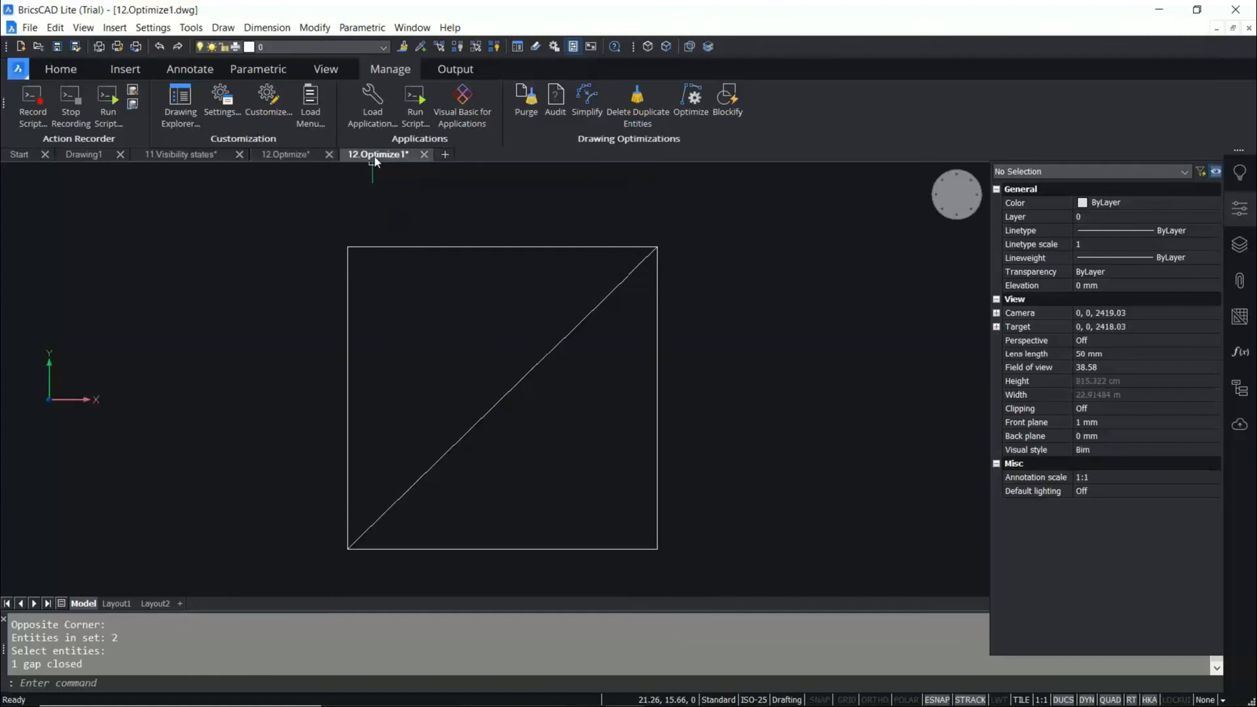
scroll(419, 319, "down", 3)
scroll(458, 347, "up", 1)
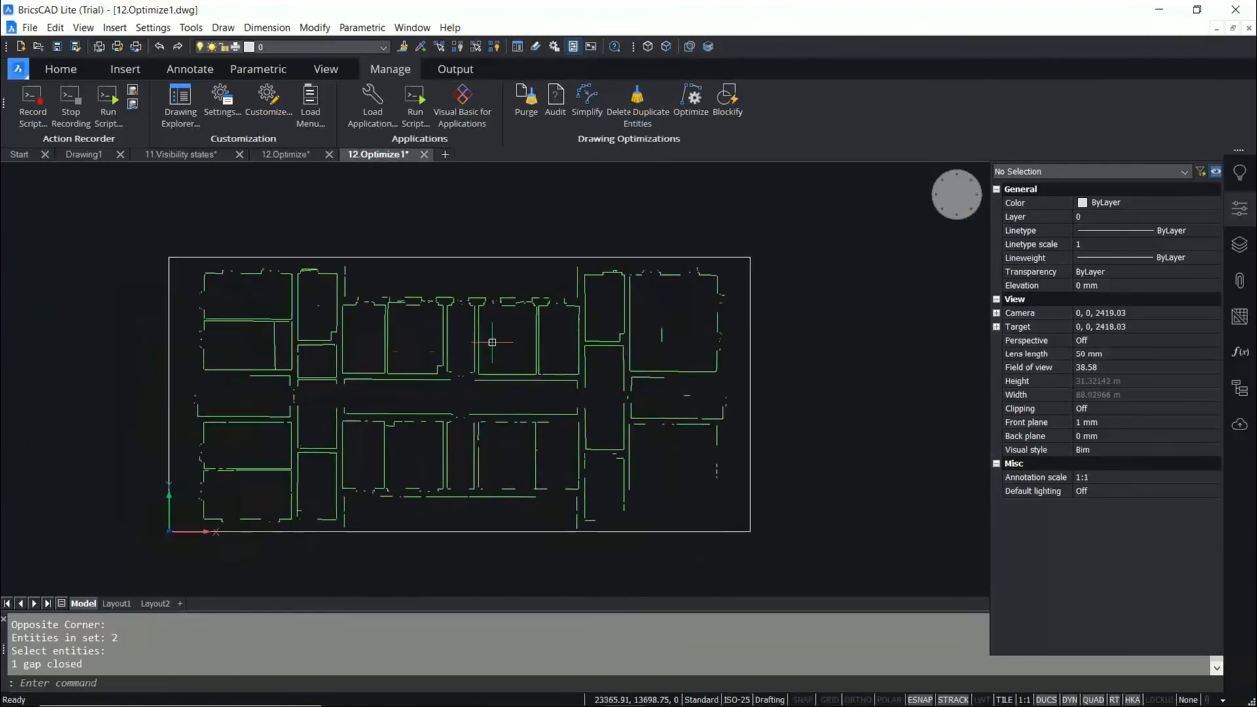
scroll(413, 351, "up", 1)
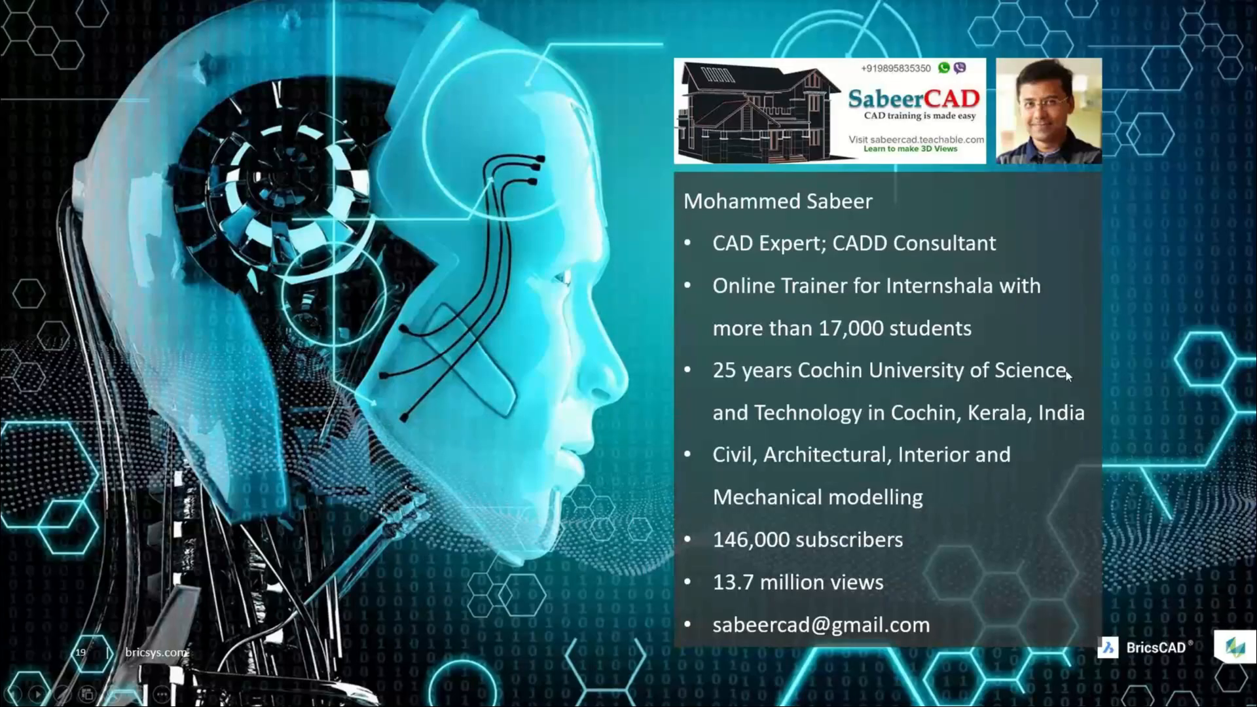
left_click(1066, 371)
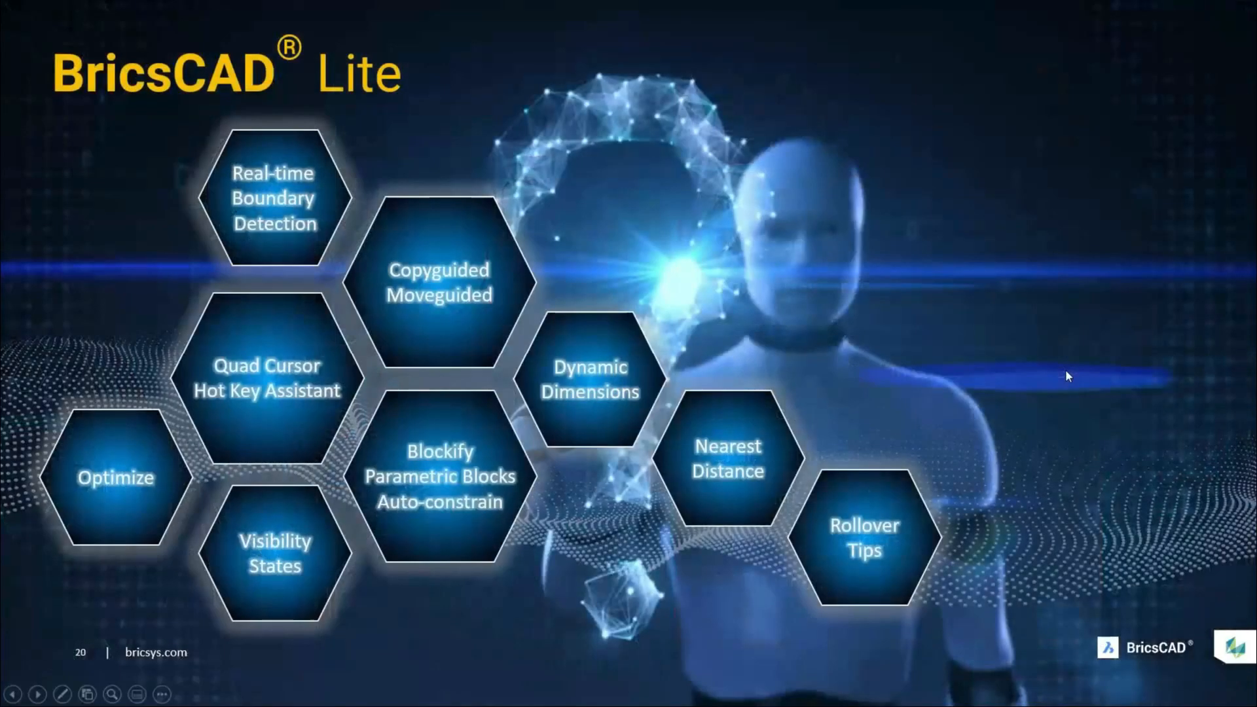